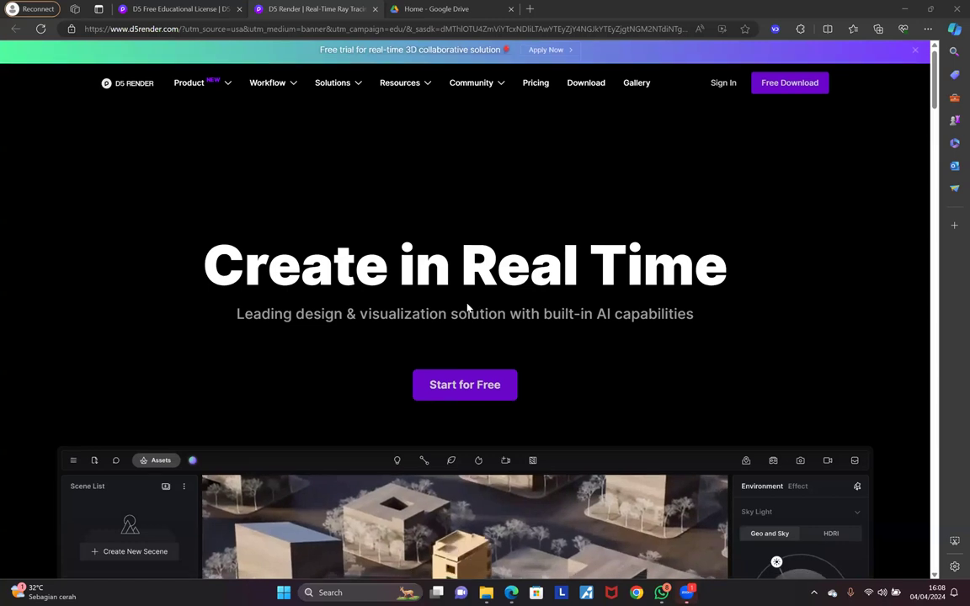
Step: Switch to the D5 Free Educational License tab and check its URL and Students/Educators options
scroll(467, 307, down, 3)
scroll(529, 305, down, 1)
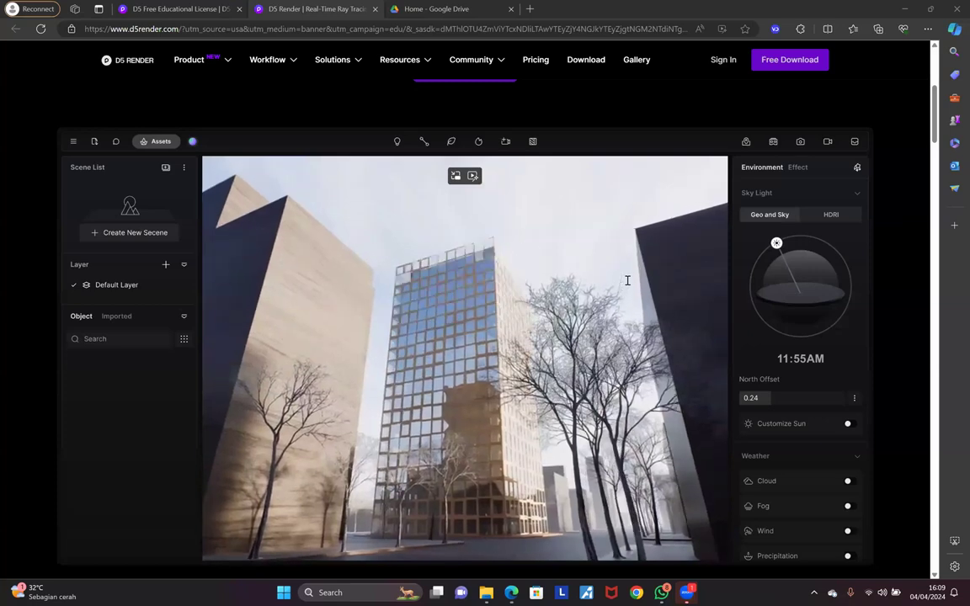
scroll(628, 281, up, 5)
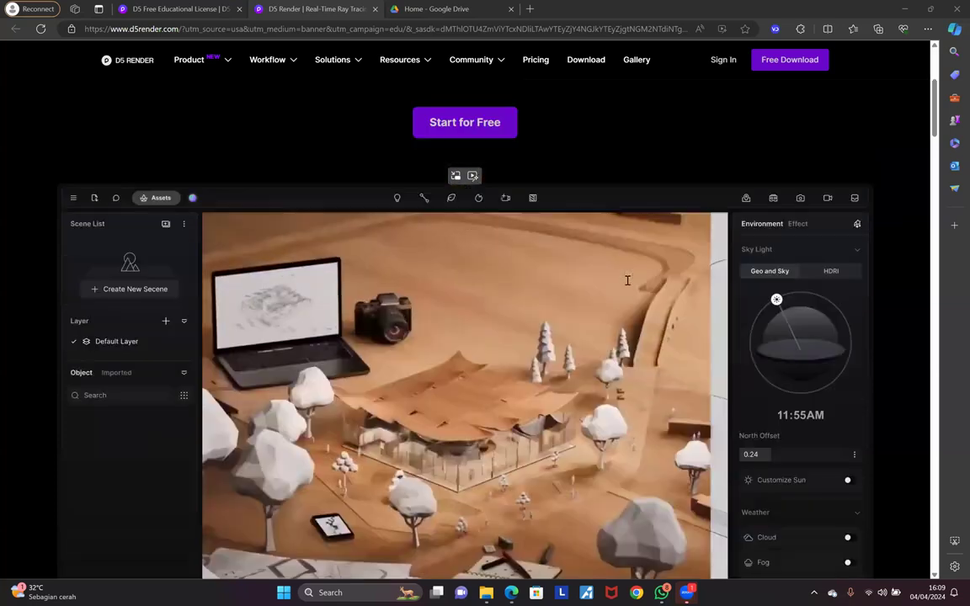
scroll(594, 315, down, 3)
scroll(496, 244, down, 5)
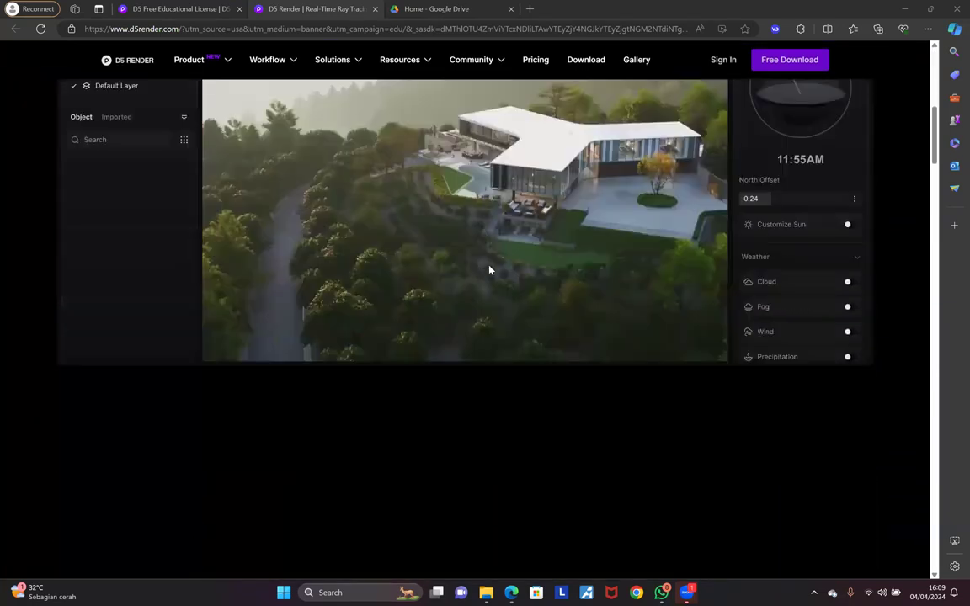
scroll(500, 264, down, 4)
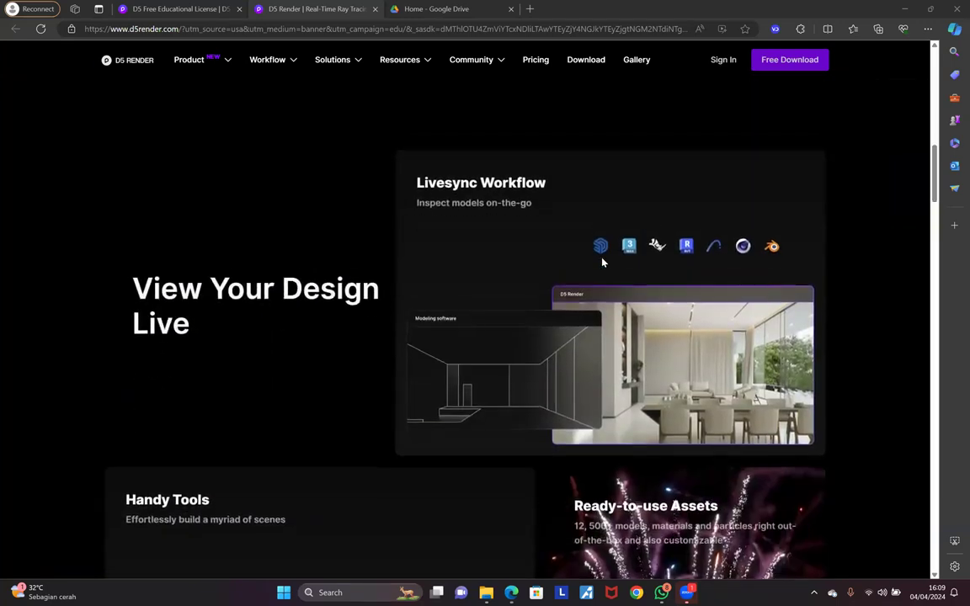
scroll(603, 262, up, 5)
scroll(602, 263, up, 1)
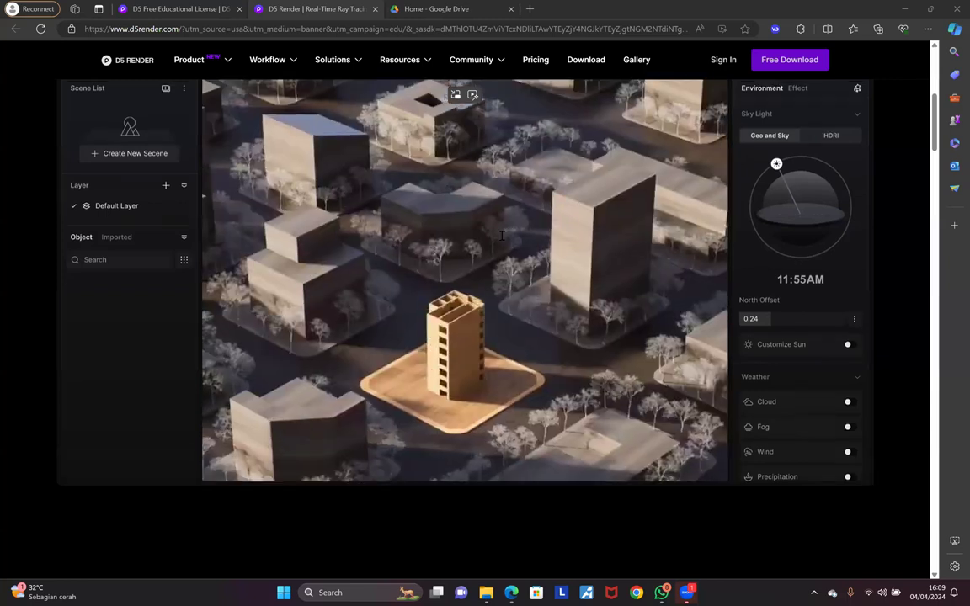
scroll(509, 231, up, 5)
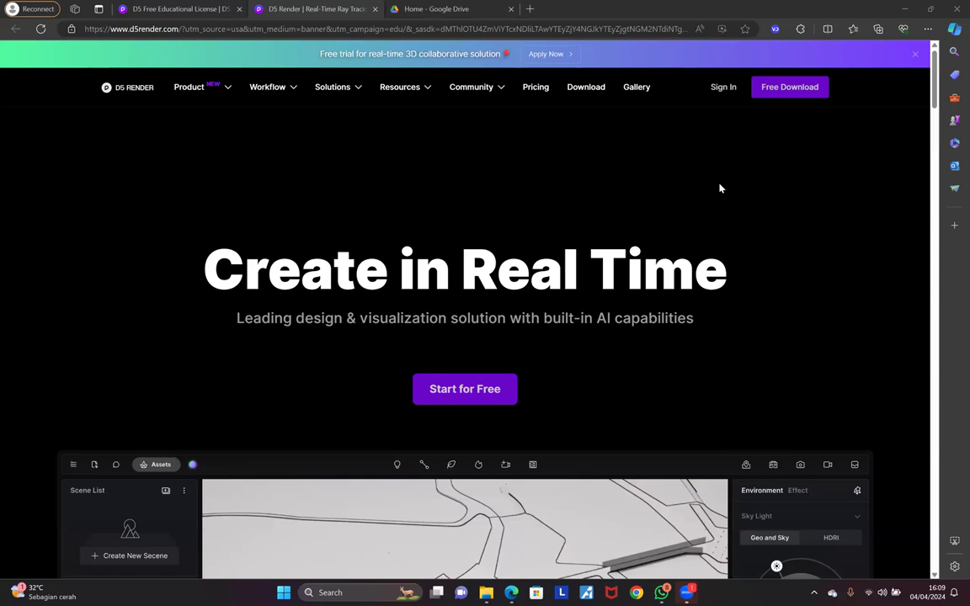
click(189, 10)
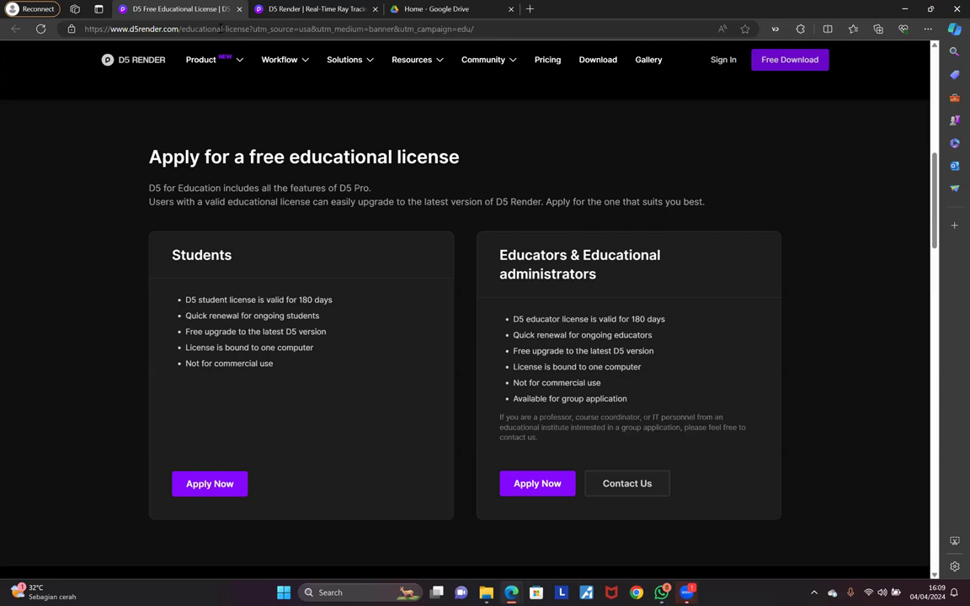
click(222, 29)
click(211, 211)
scroll(468, 285, up, 1)
scroll(468, 284, up, 3)
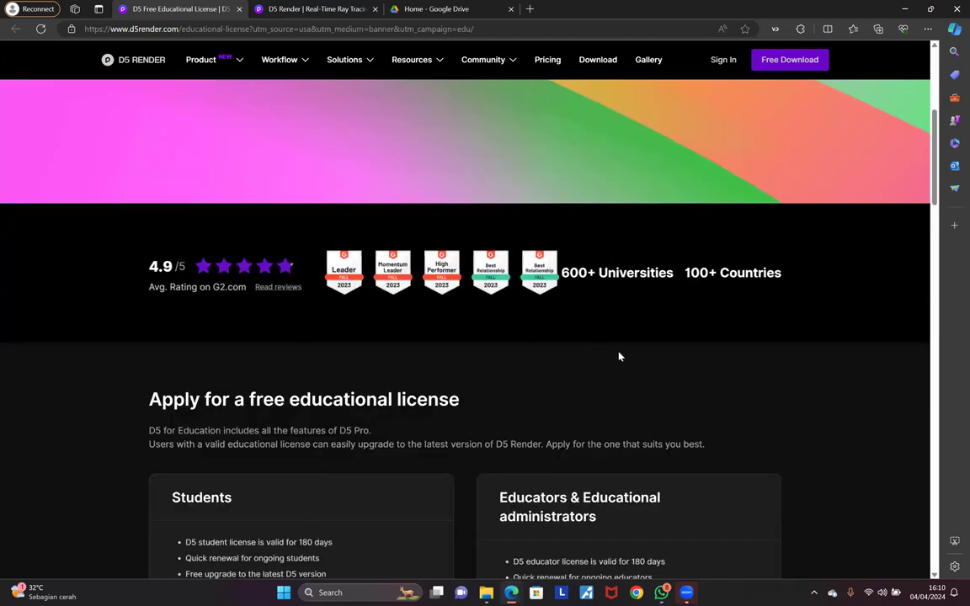
scroll(615, 356, down, 1)
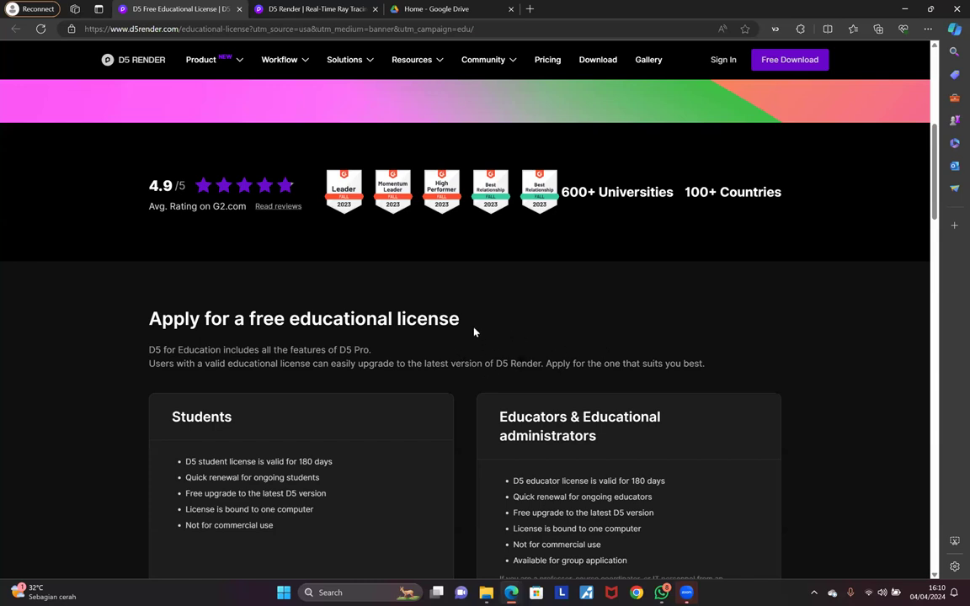
mouse_move(406, 65)
scroll(459, 339, down, 1)
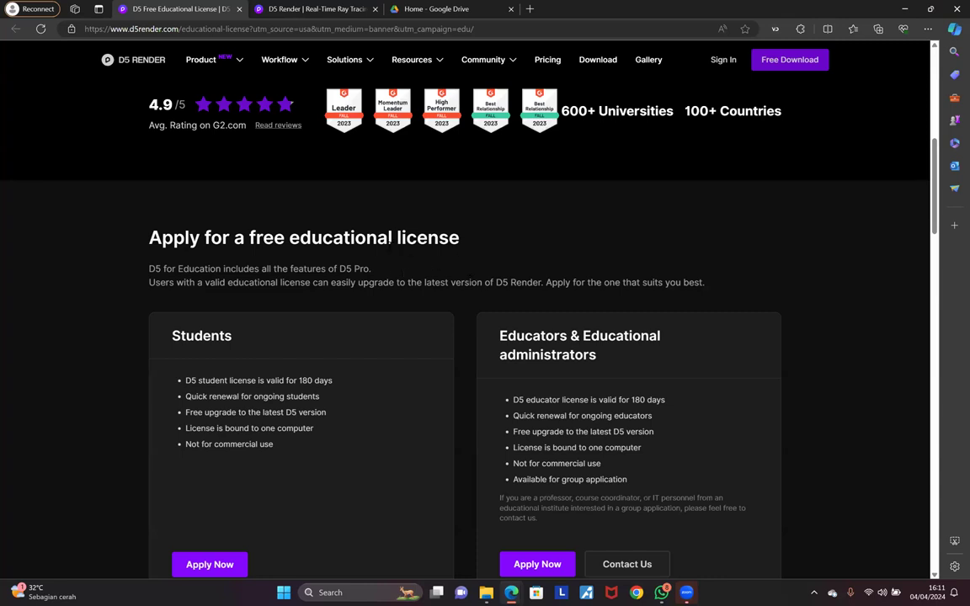
scroll(494, 255, up, 1)
scroll(325, 288, up, 5)
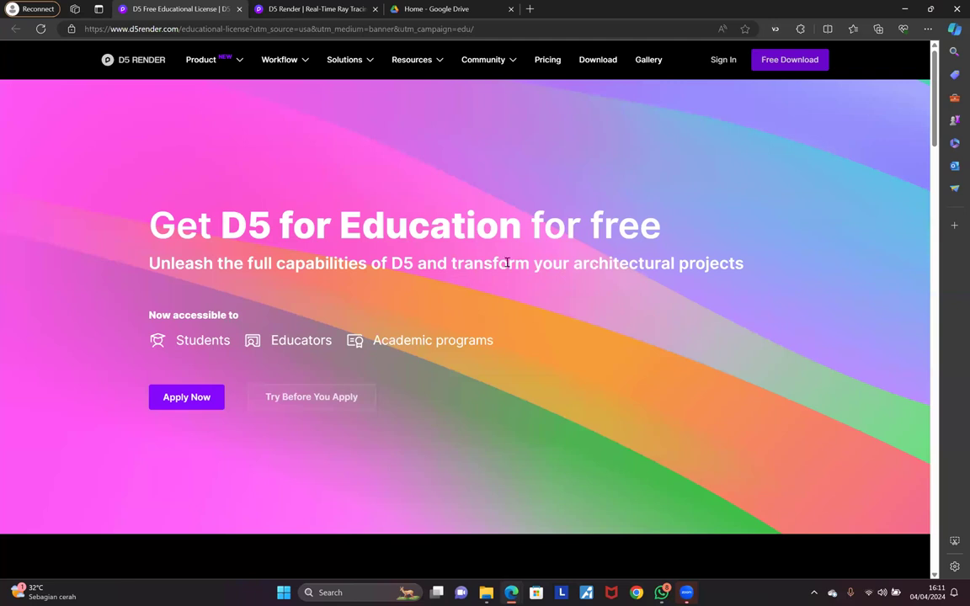
scroll(486, 266, down, 4)
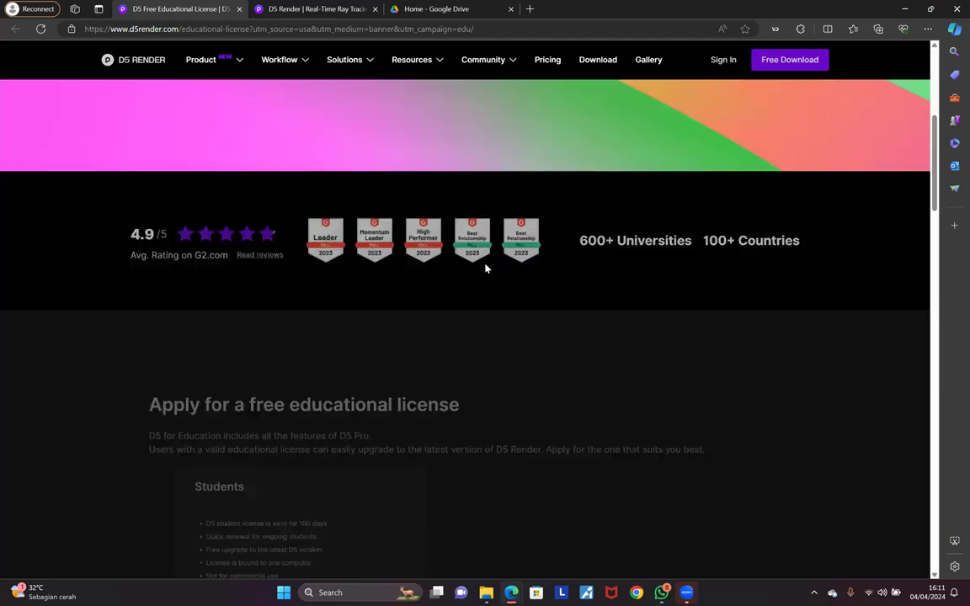
scroll(486, 268, down, 1)
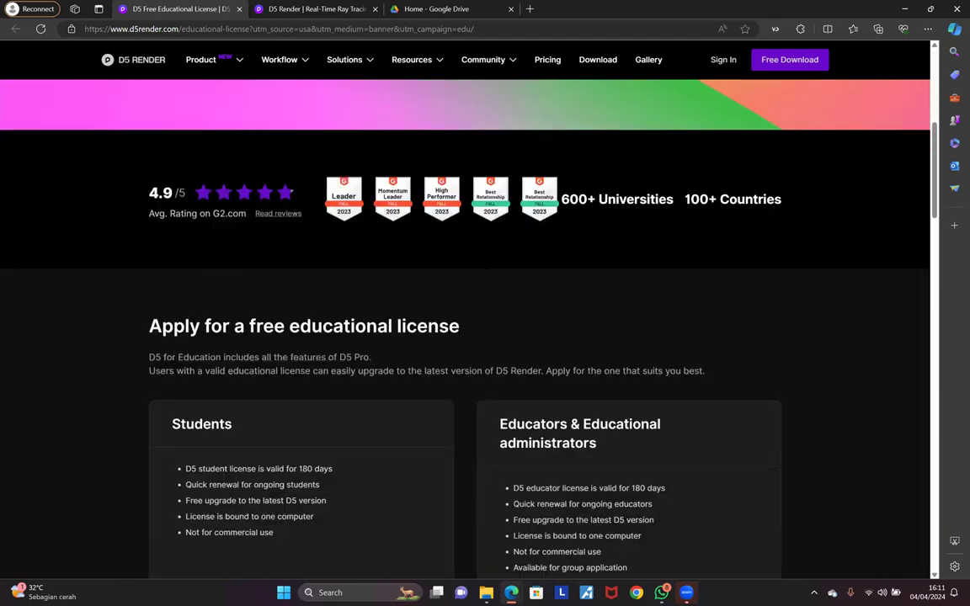
scroll(486, 268, up, 5)
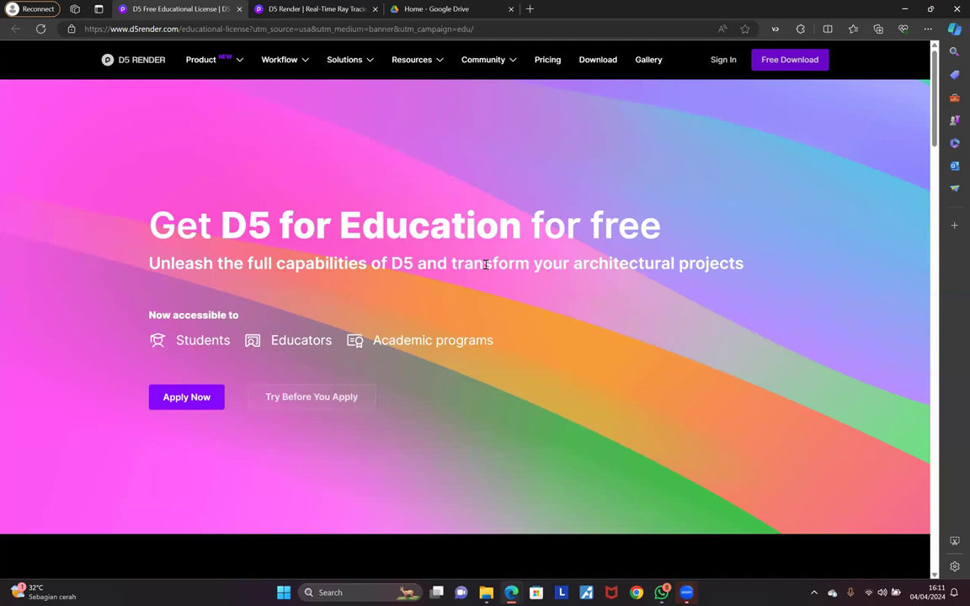
Step: Switch to the D5 Render home page tab and scroll through it while the installer downloads
click(291, 8)
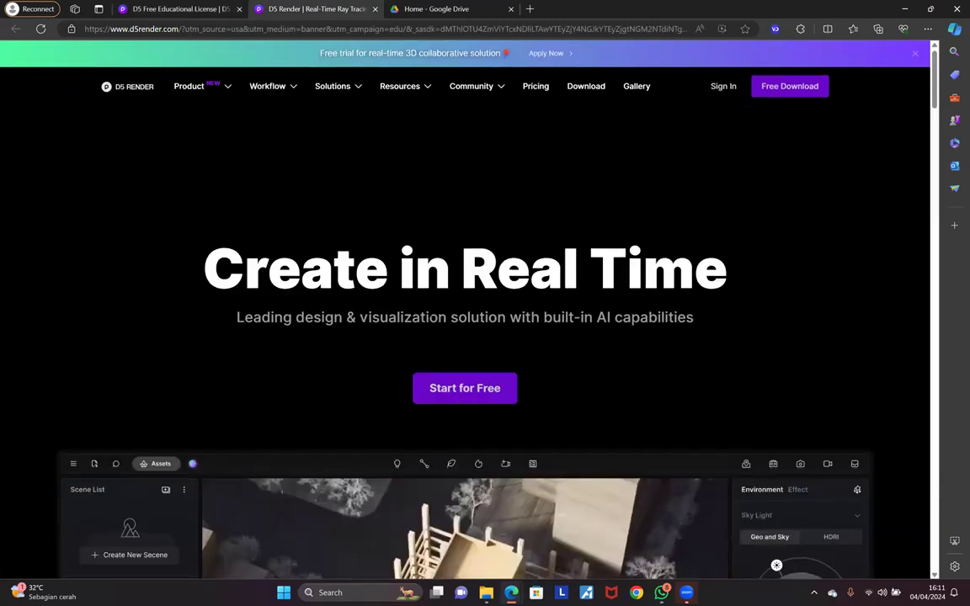
scroll(455, 303, down, 3)
scroll(558, 275, up, 3)
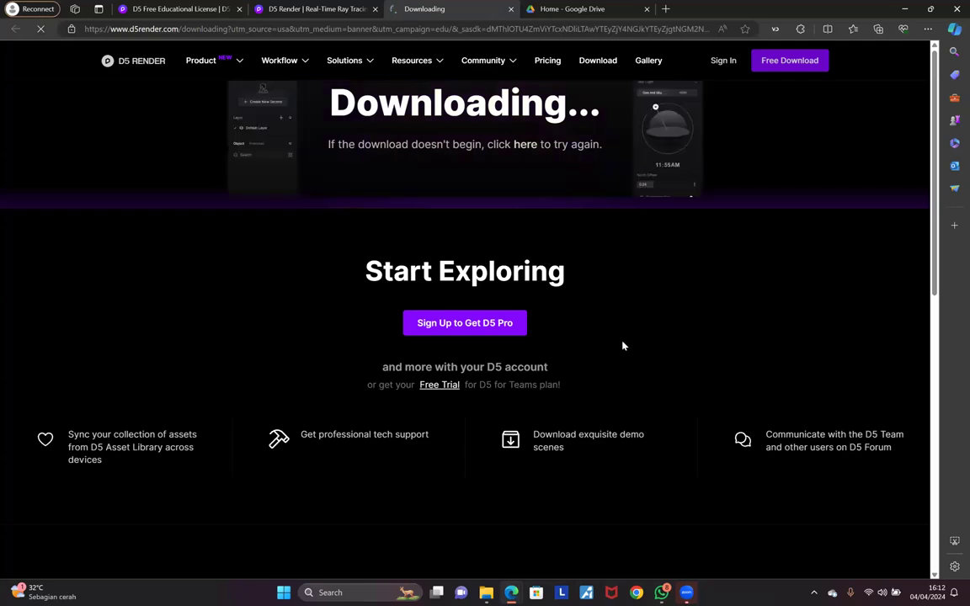
scroll(400, 295, down, 2)
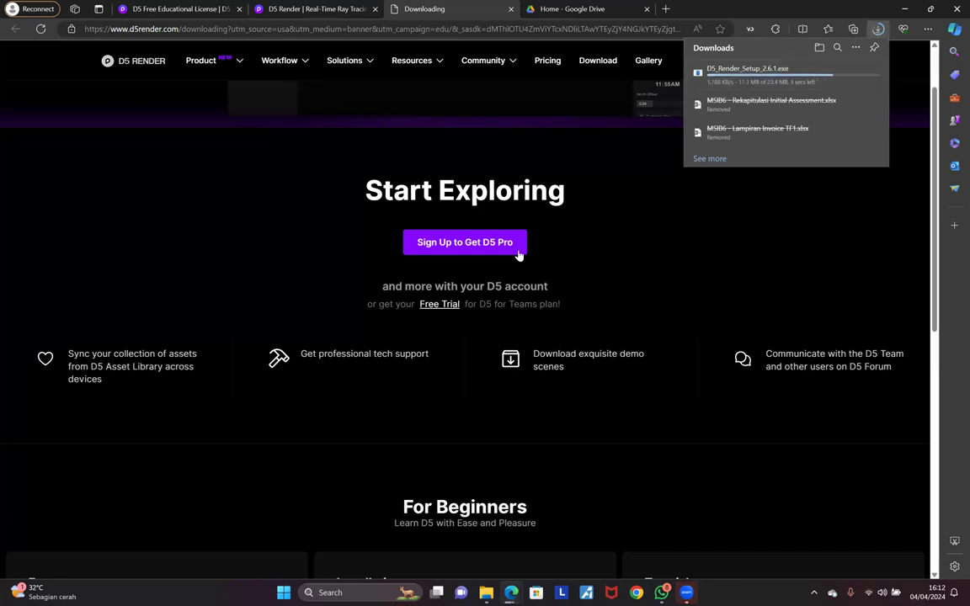
click(666, 8)
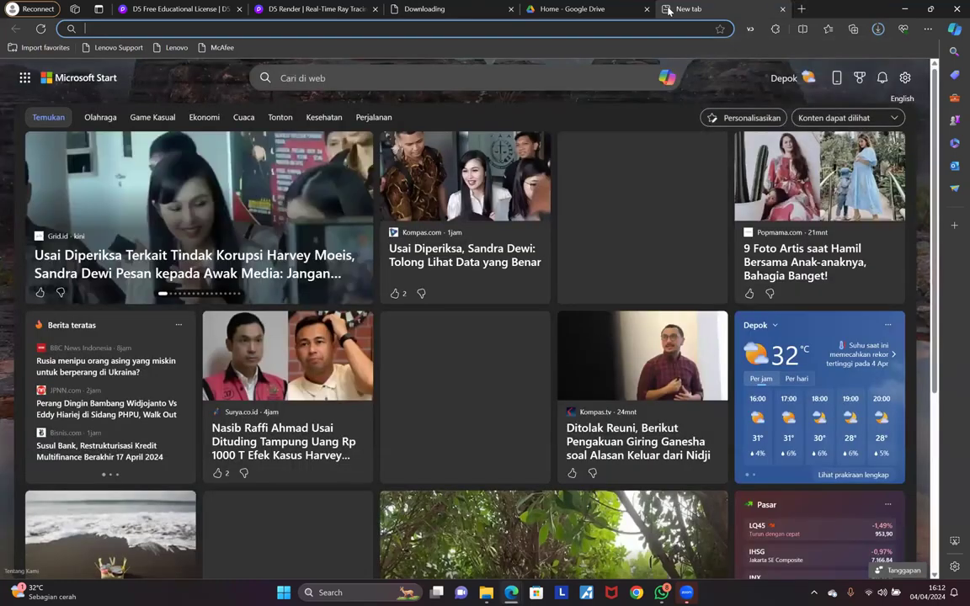
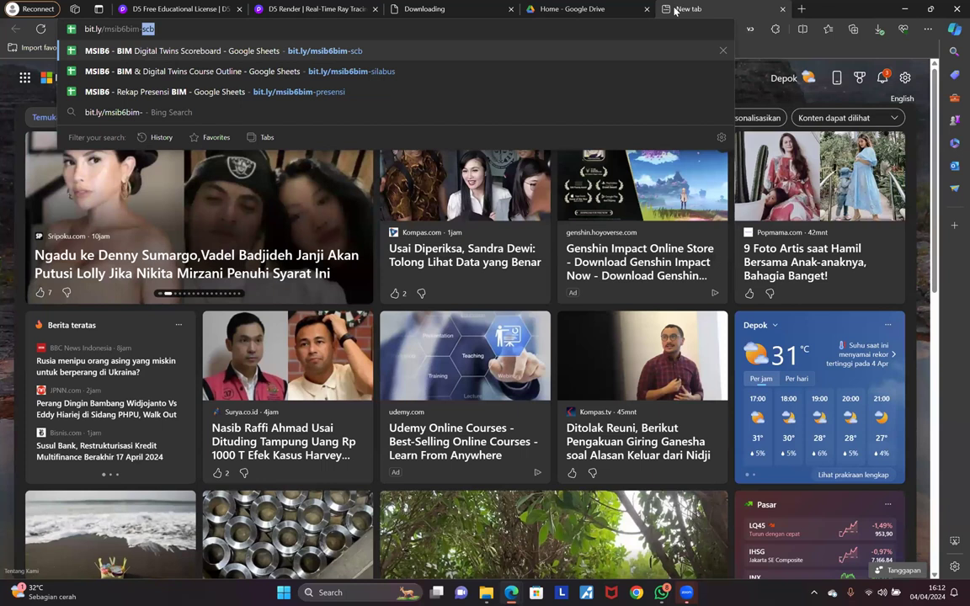
text(\)
key(Return)
click(375, 27)
click(375, 27)
key(BackSpace)
key(Return)
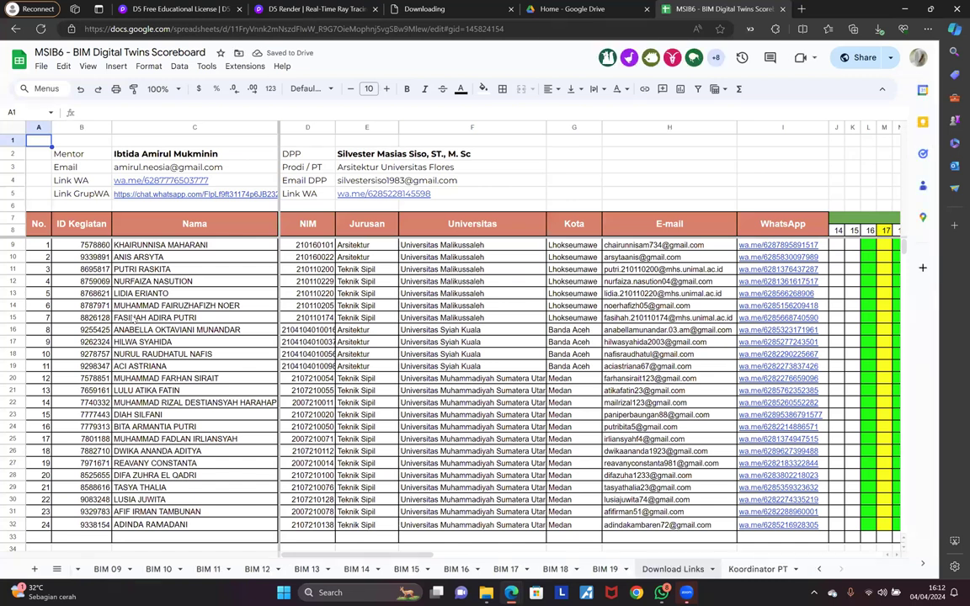
Step: Check the D5Render Full Installer link and the download progress, then return to the Downloading page
scroll(133, 247, down, 9)
scroll(139, 247, up, 3)
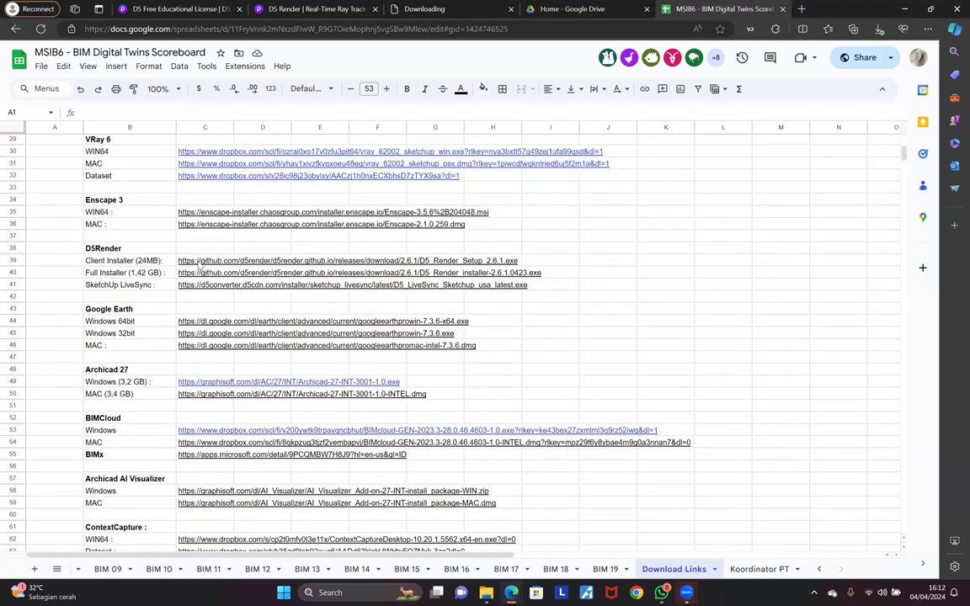
click(133, 273)
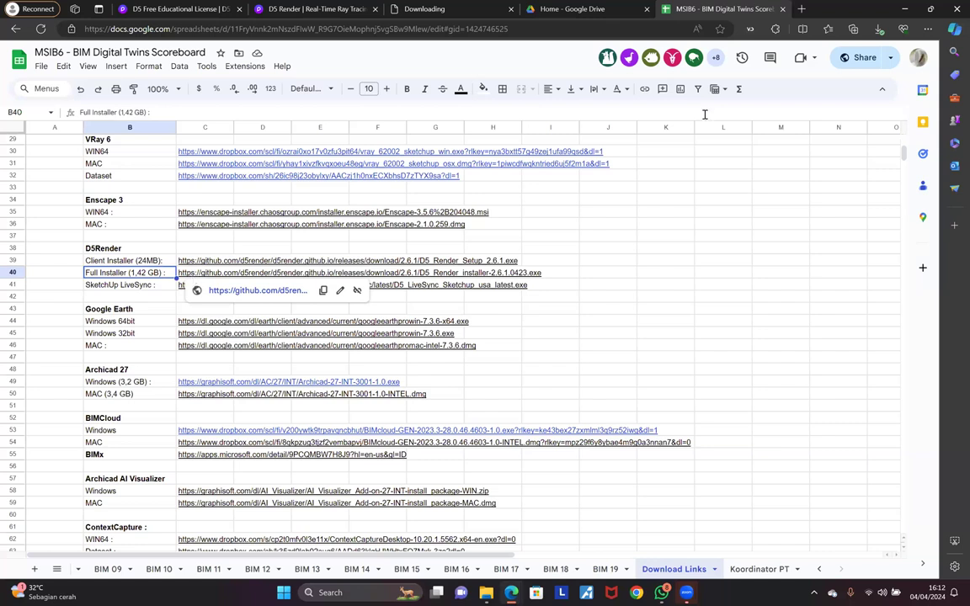
click(879, 28)
click(783, 281)
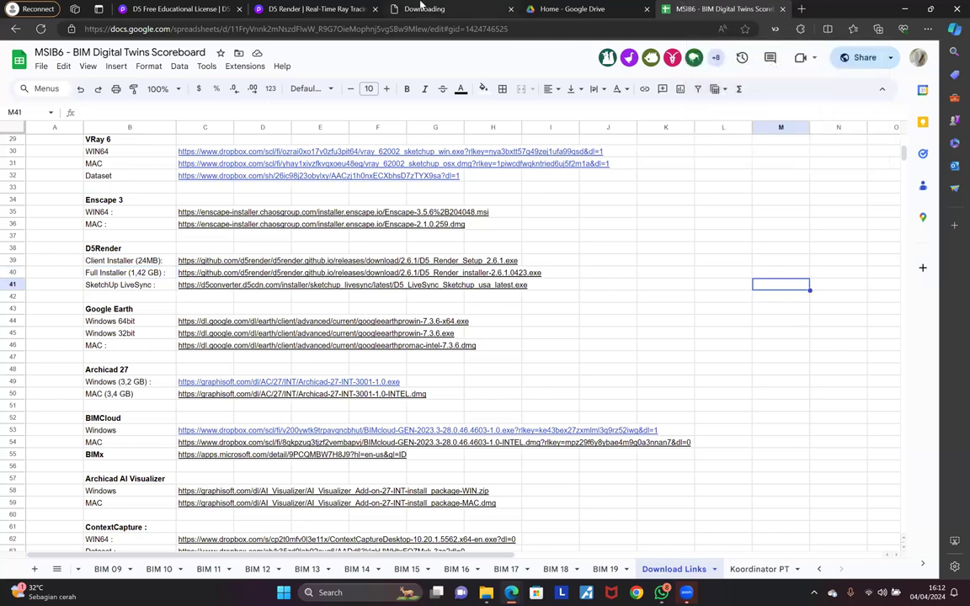
click(421, 8)
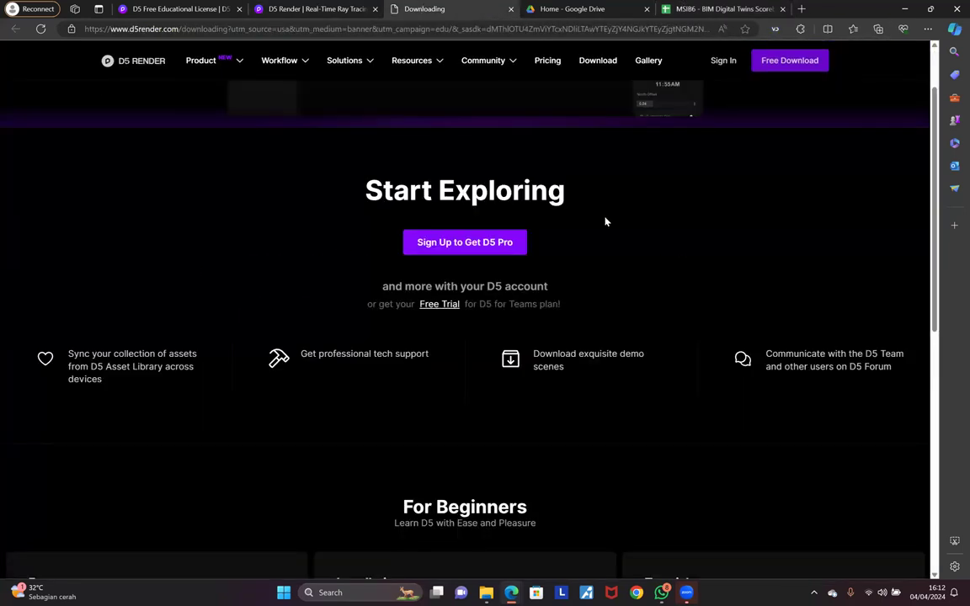
Step: Scroll down to the Workflow row and open the SketchUp card
scroll(623, 225, up, 2)
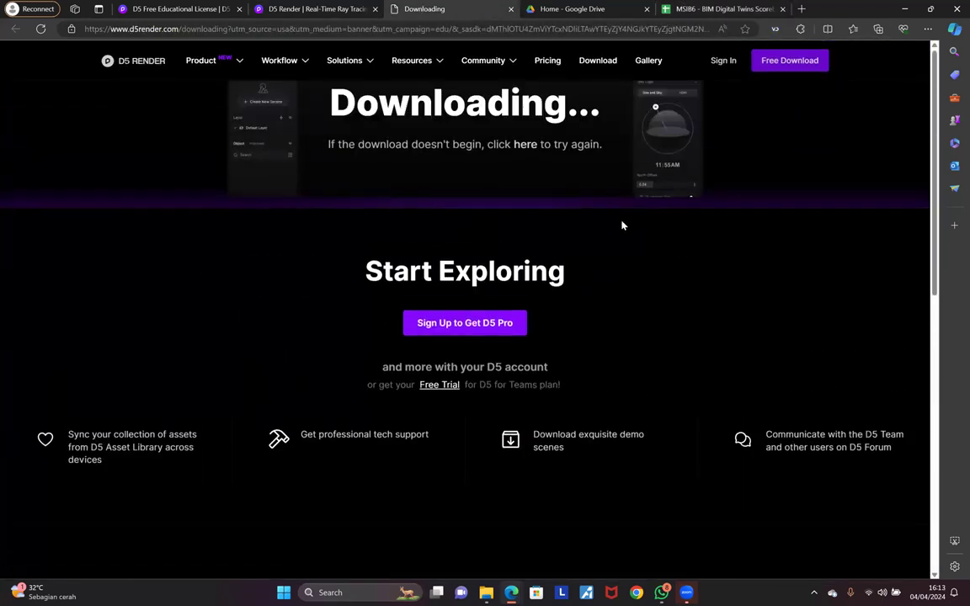
scroll(622, 225, down, 5)
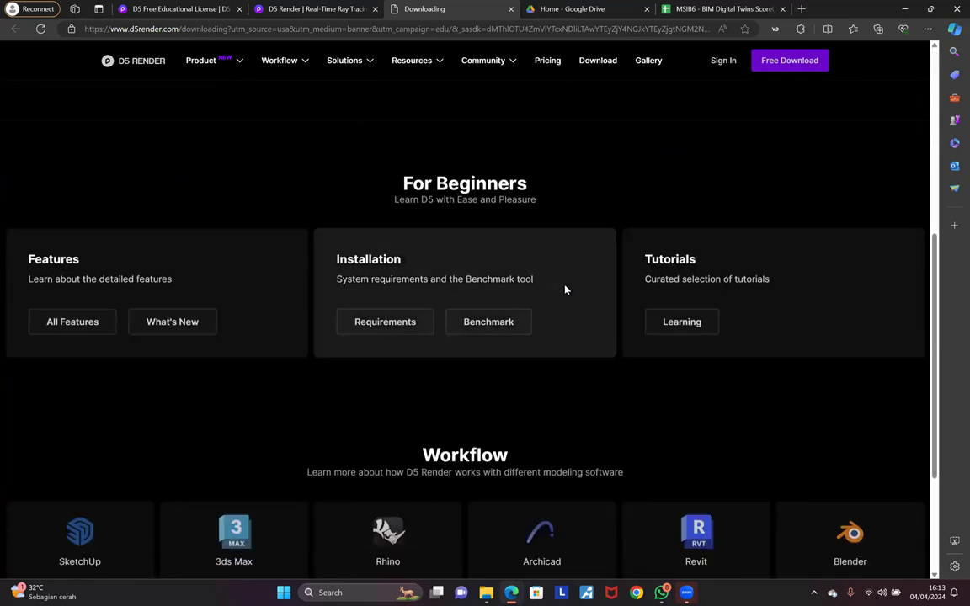
scroll(608, 275, down, 3)
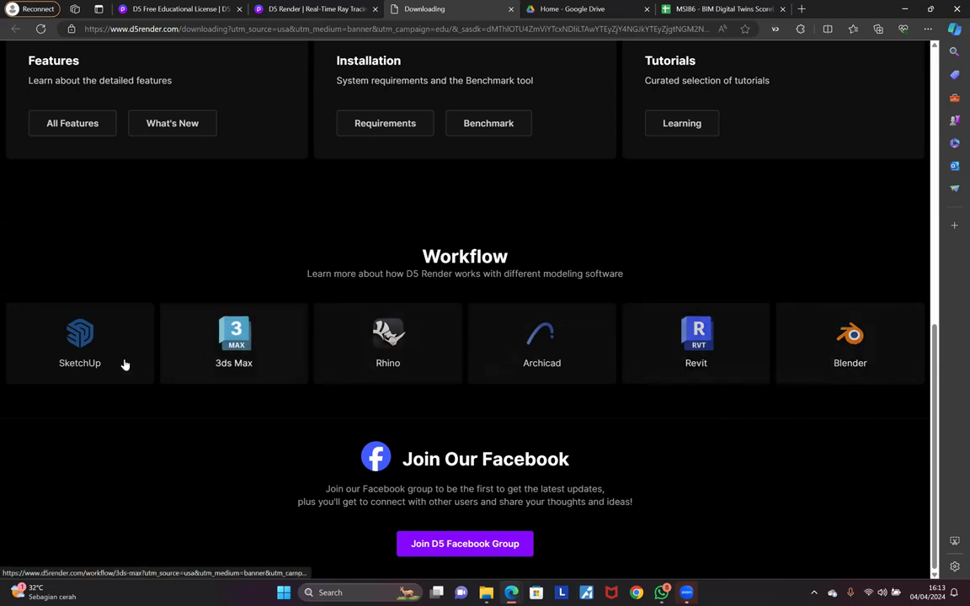
click(82, 341)
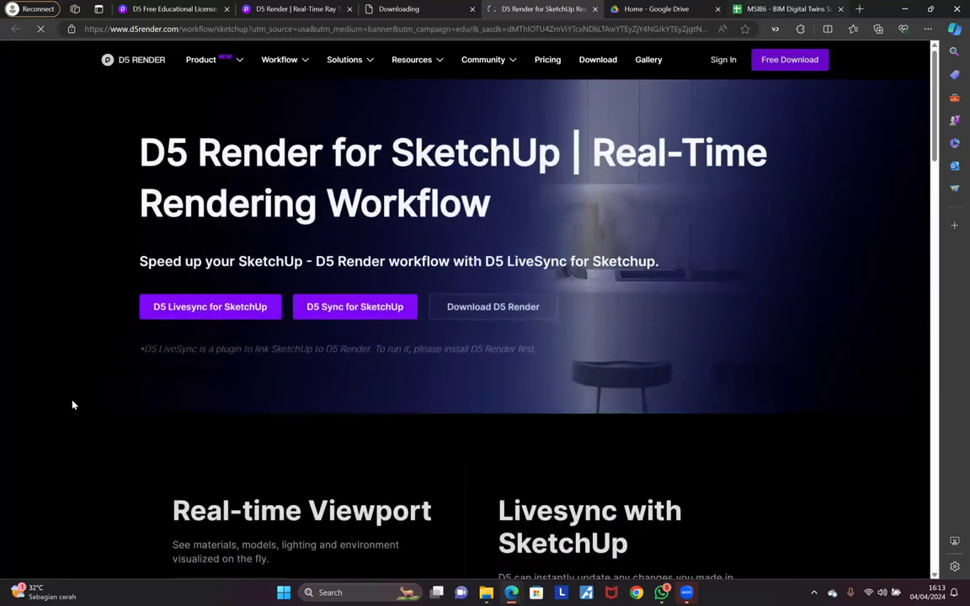
Step: Switch to the scoreboard and check the SketchUp LiveSync link in cell B41
key(ctrl+Tab)
key(ctrl+Tab)
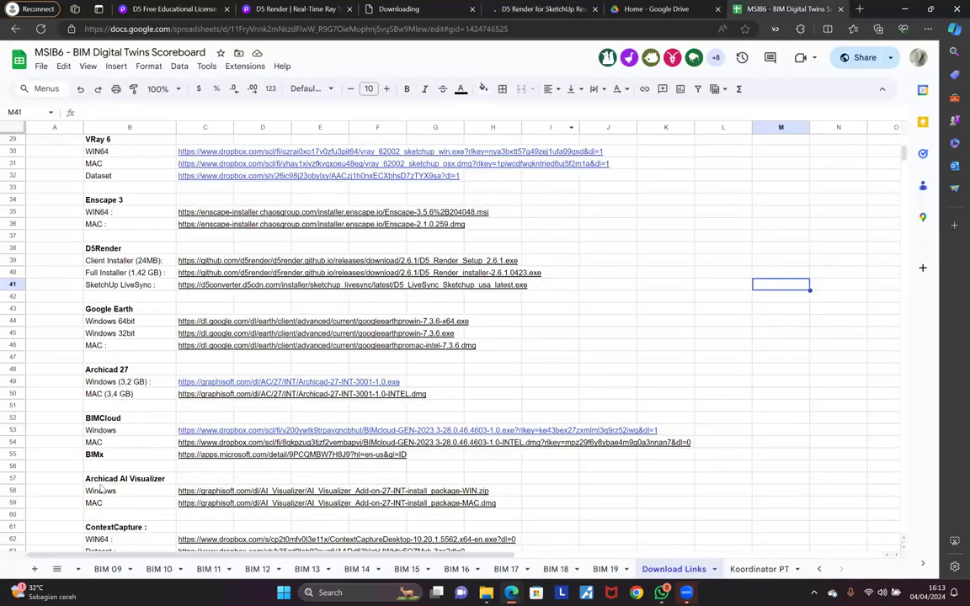
click(107, 287)
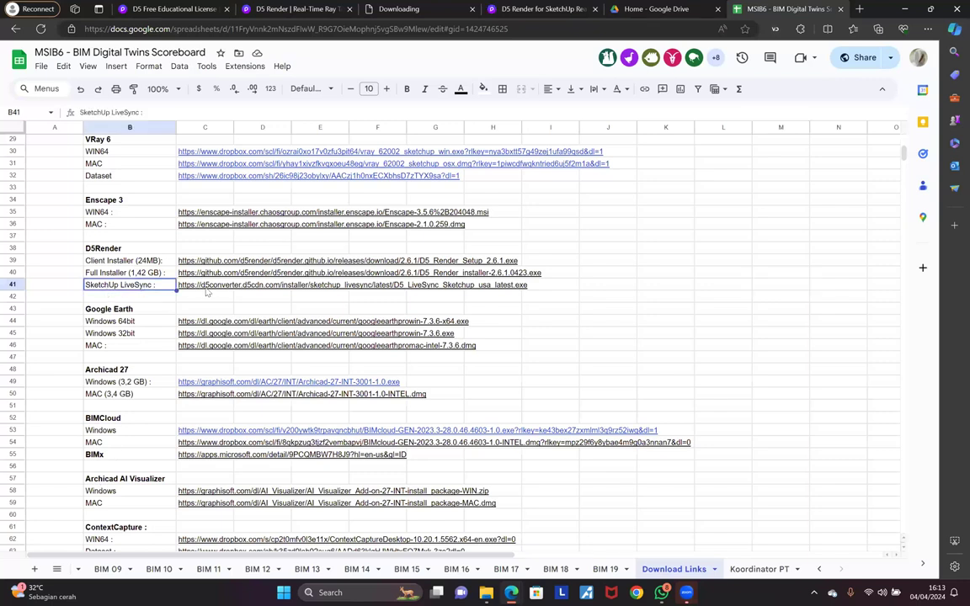
mouse_move(205, 291)
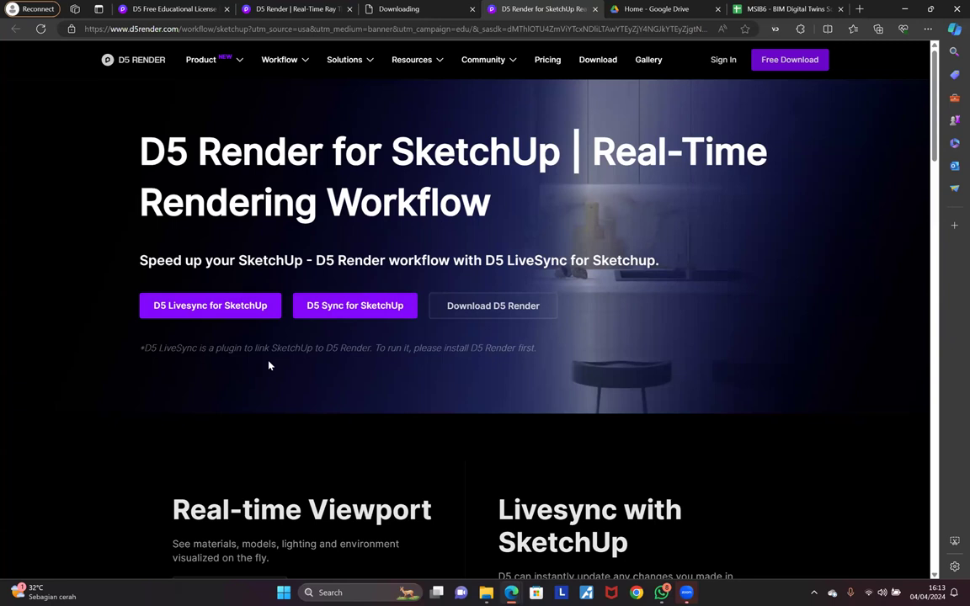
Step: Browse the D5 Render for SketchUp page, then return to the D5 Free Educational License tab
scroll(269, 357, down, 3)
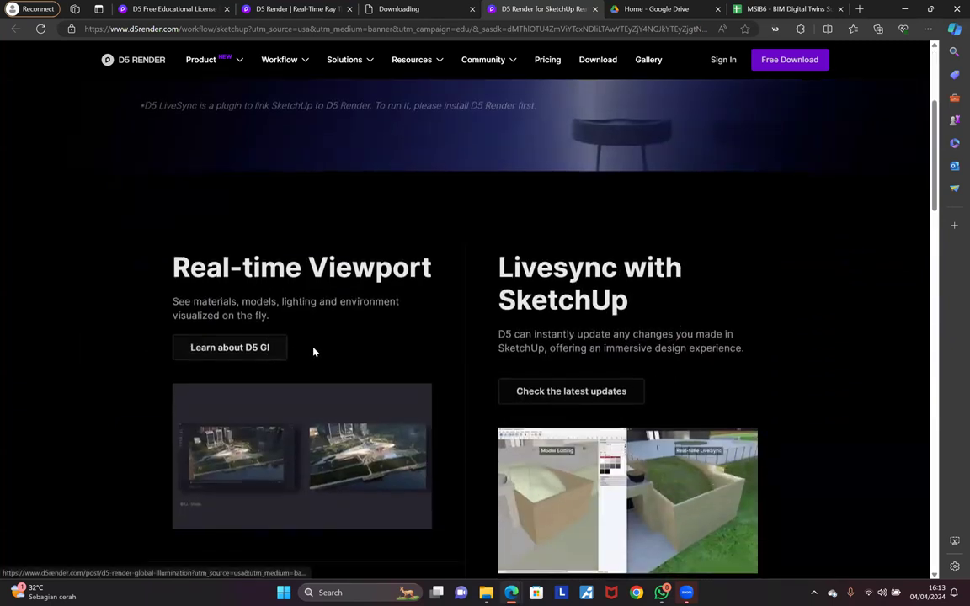
scroll(303, 352, down, 3)
scroll(290, 266, up, 1)
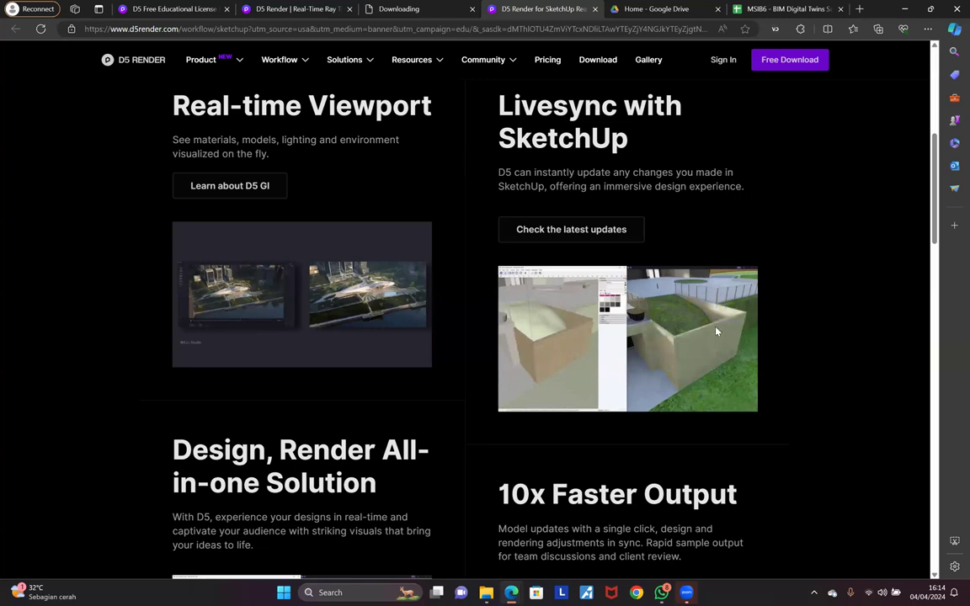
ctrl+scroll(716, 328, up, 2)
ctrl+scroll(337, 320, up, 5)
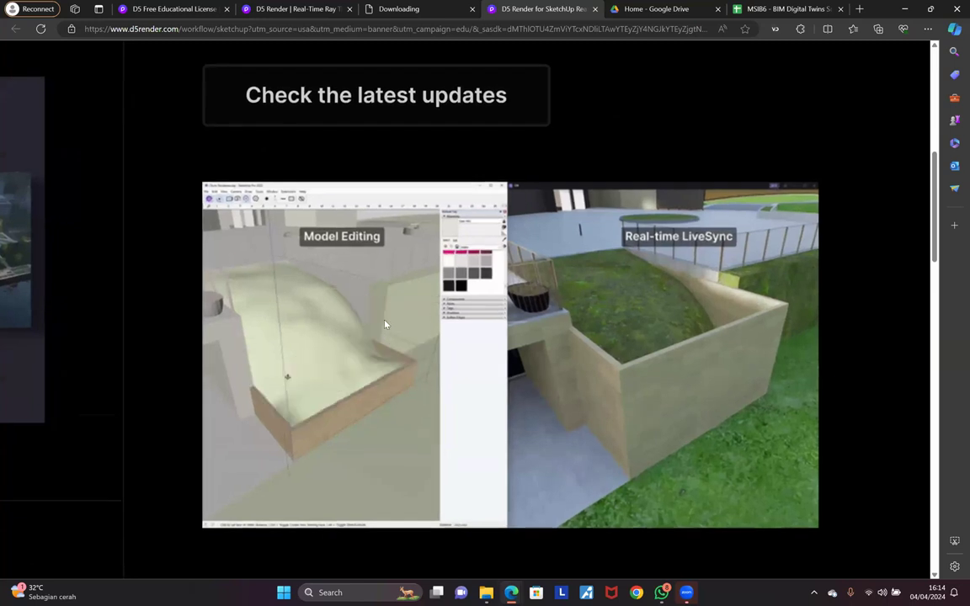
ctrl+scroll(344, 315, up, 1)
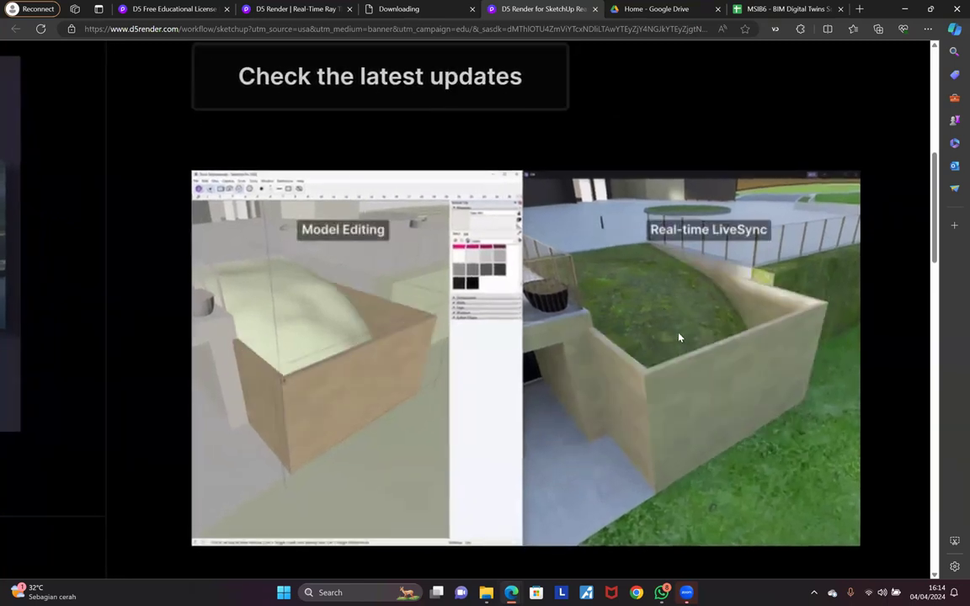
ctrl+scroll(640, 294, down, 1)
ctrl+scroll(181, 317, down, 5)
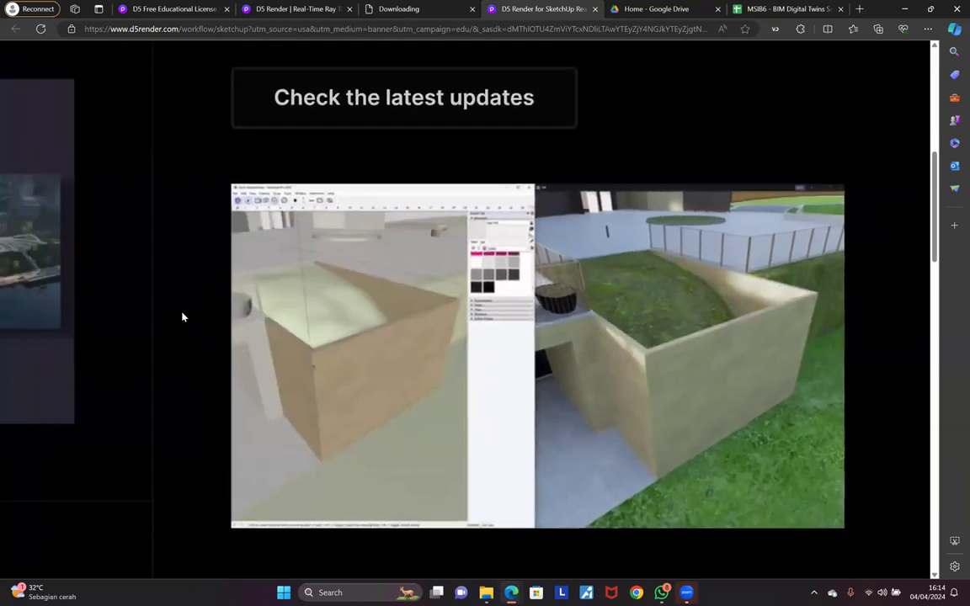
ctrl+scroll(470, 397, up, 1)
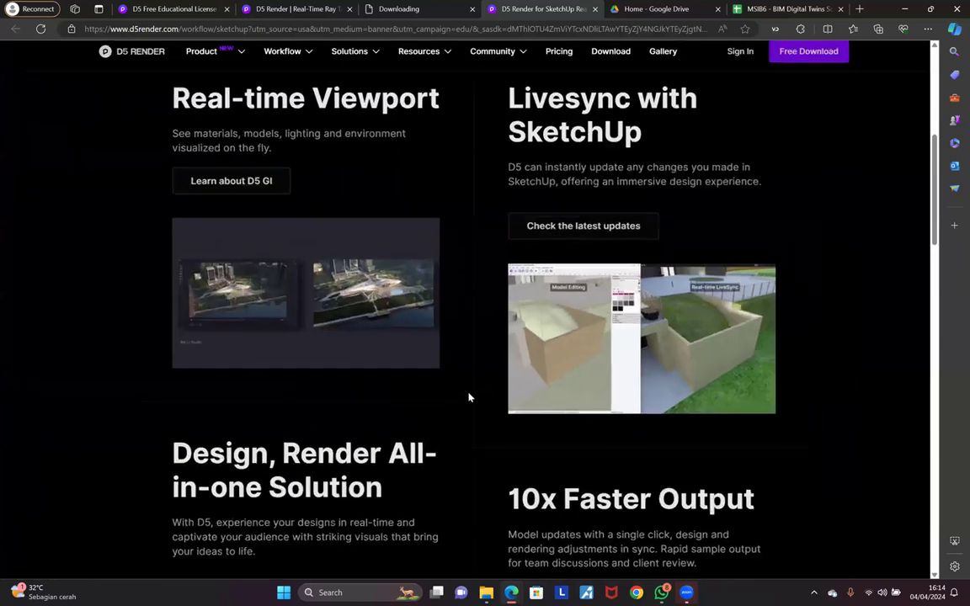
ctrl+scroll(180, 376, up, 1)
ctrl+scroll(136, 360, down, 2)
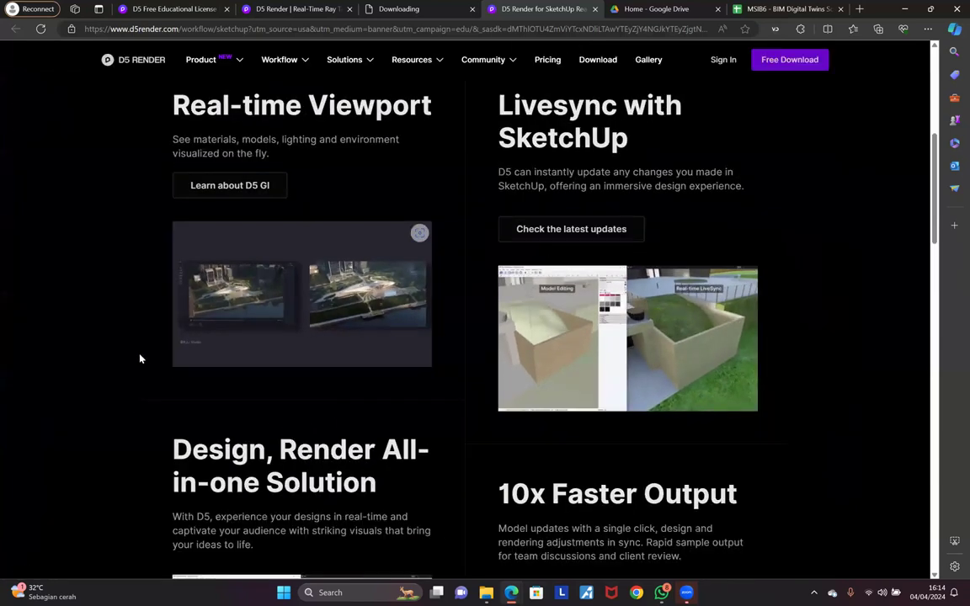
scroll(140, 359, down, 1)
ctrl+scroll(140, 359, up, 2)
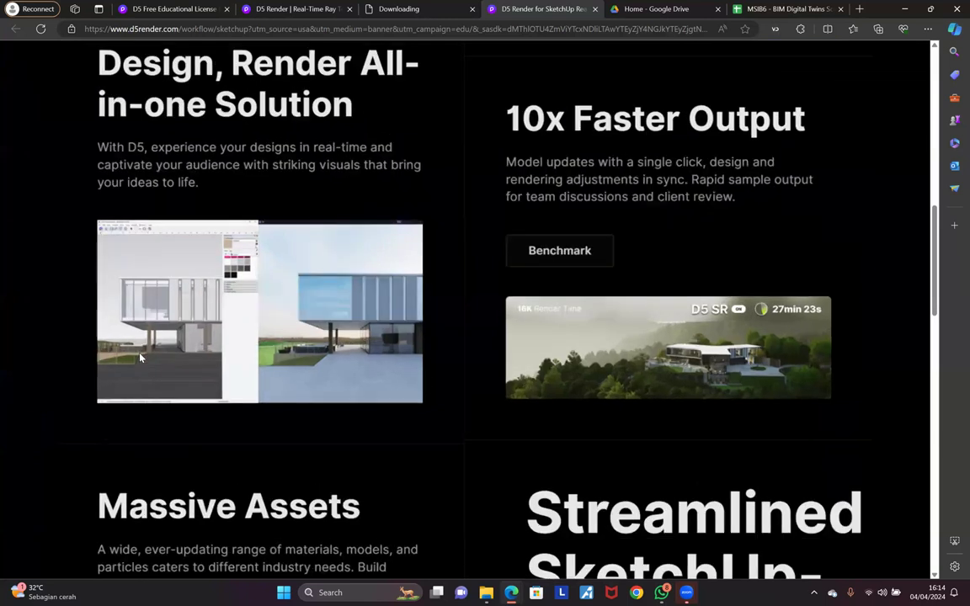
ctrl+scroll(140, 359, up, 4)
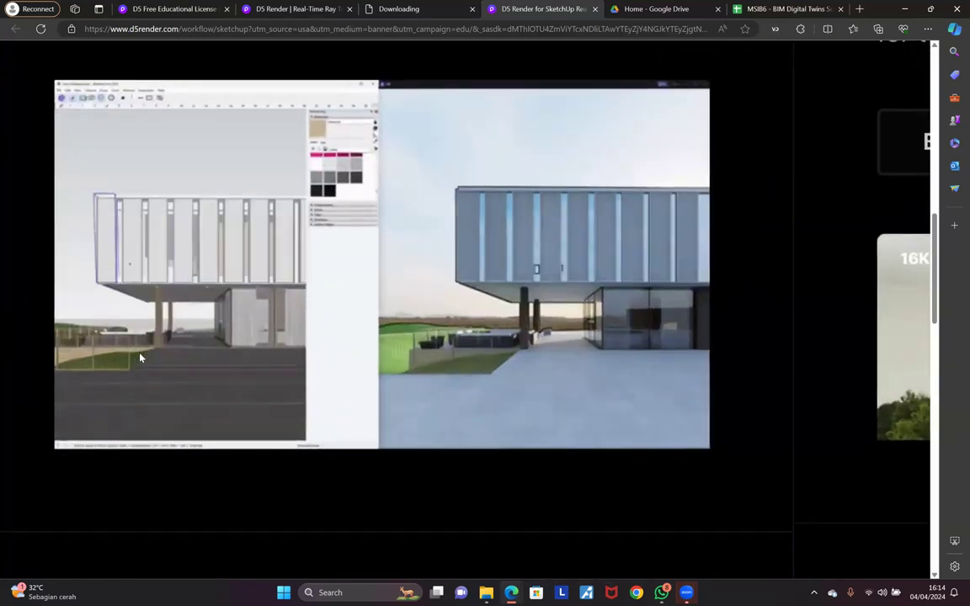
ctrl+scroll(140, 359, down, 3)
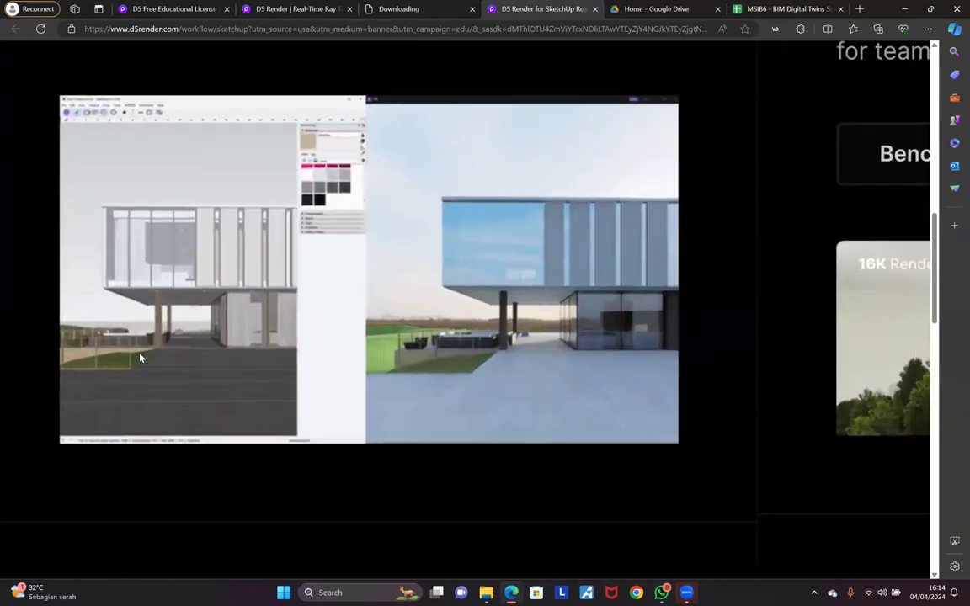
ctrl+scroll(140, 358, down, 3)
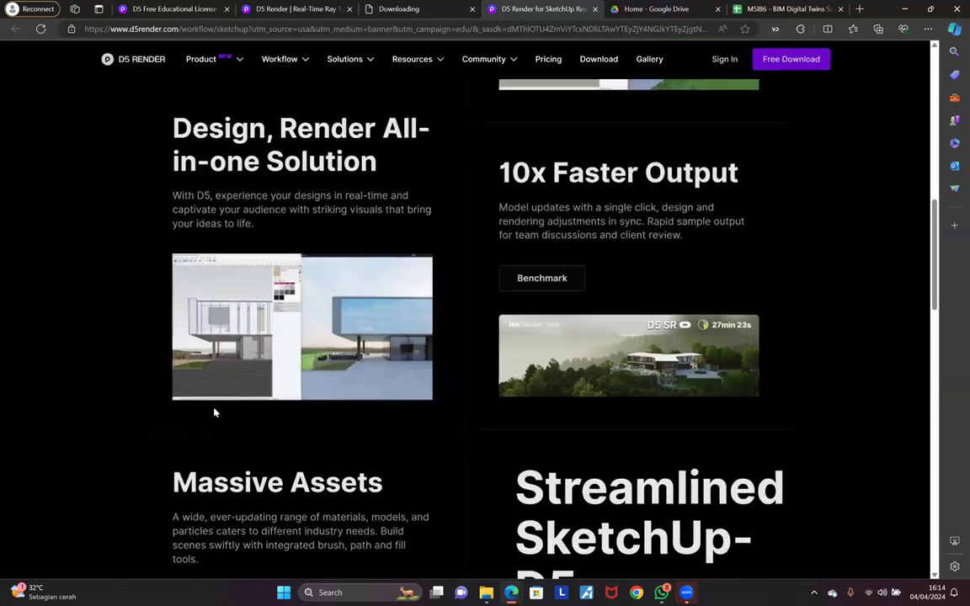
scroll(214, 412, down, 3)
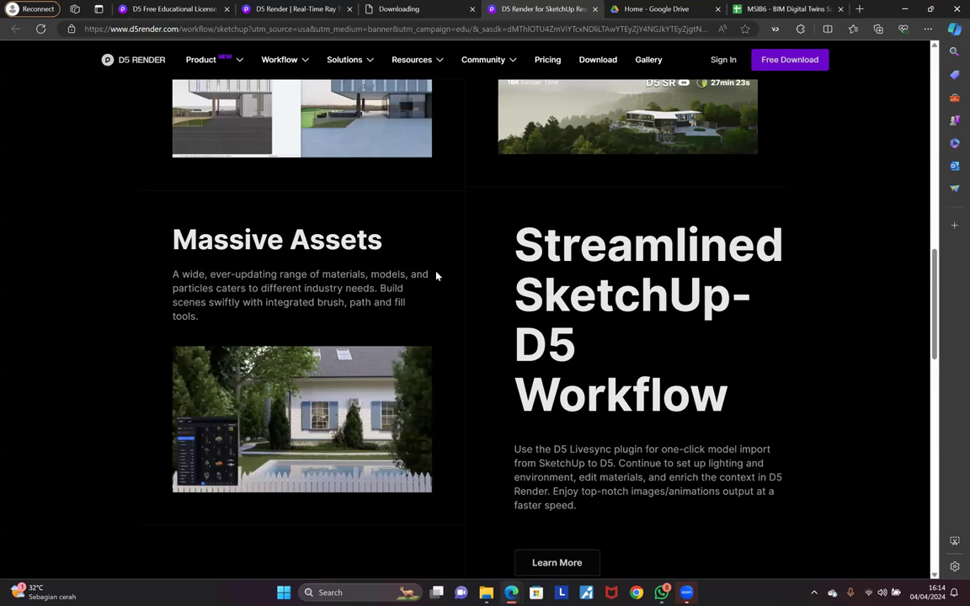
ctrl+scroll(513, 274, up, 1)
ctrl+scroll(513, 275, down, 1)
scroll(513, 275, up, 1)
scroll(512, 274, up, 10)
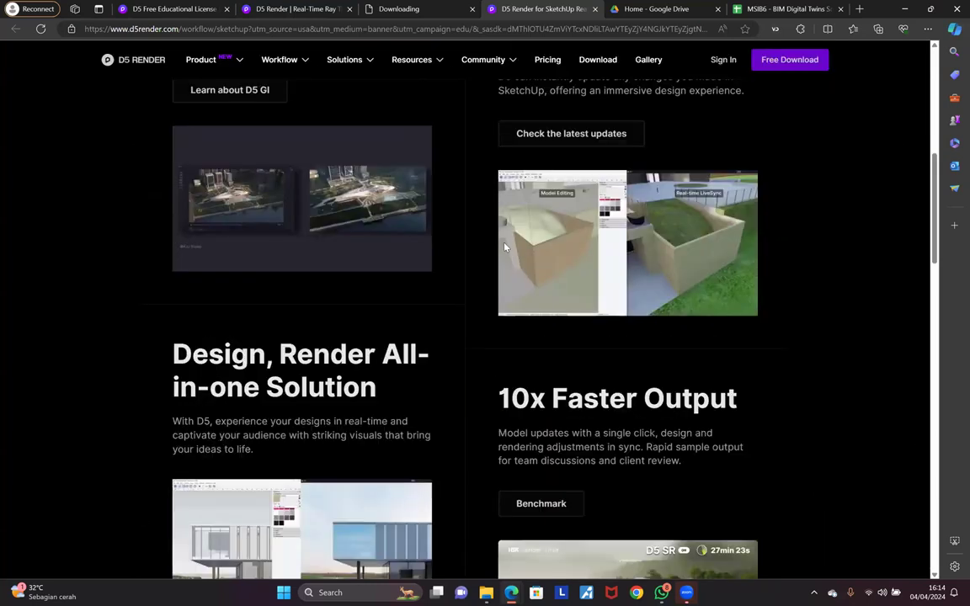
scroll(500, 236, up, 1)
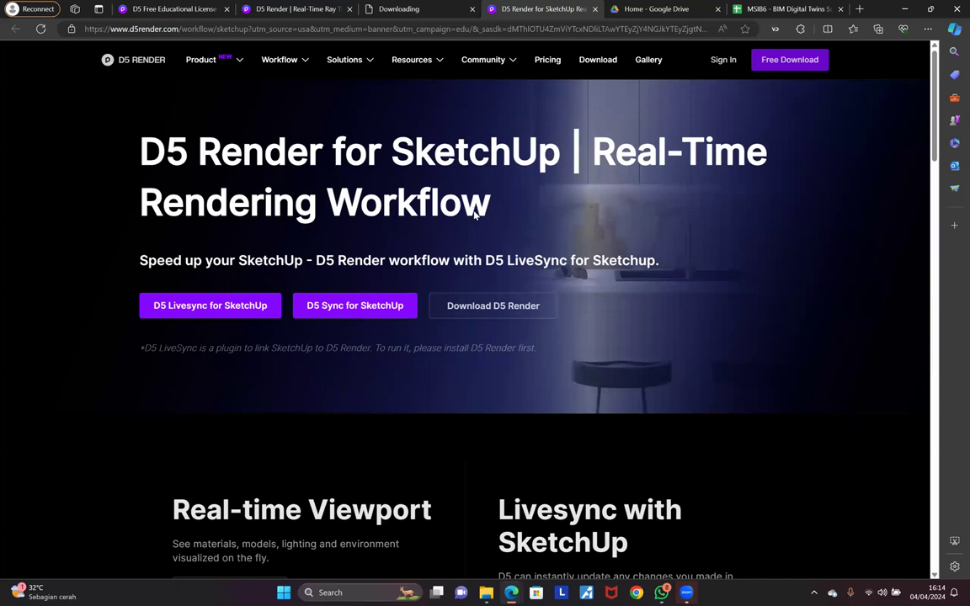
scroll(346, 303, down, 5)
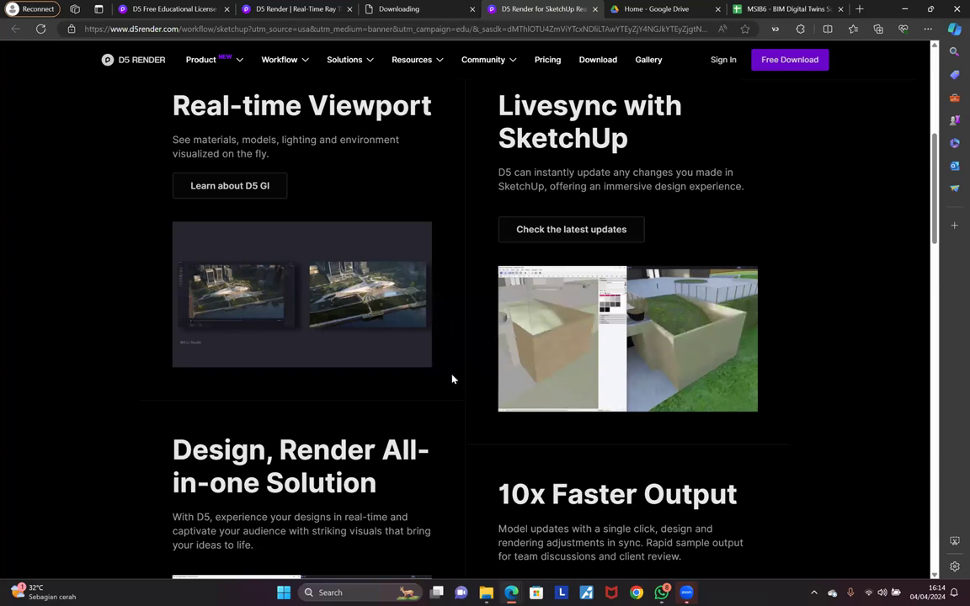
scroll(452, 380, down, 3)
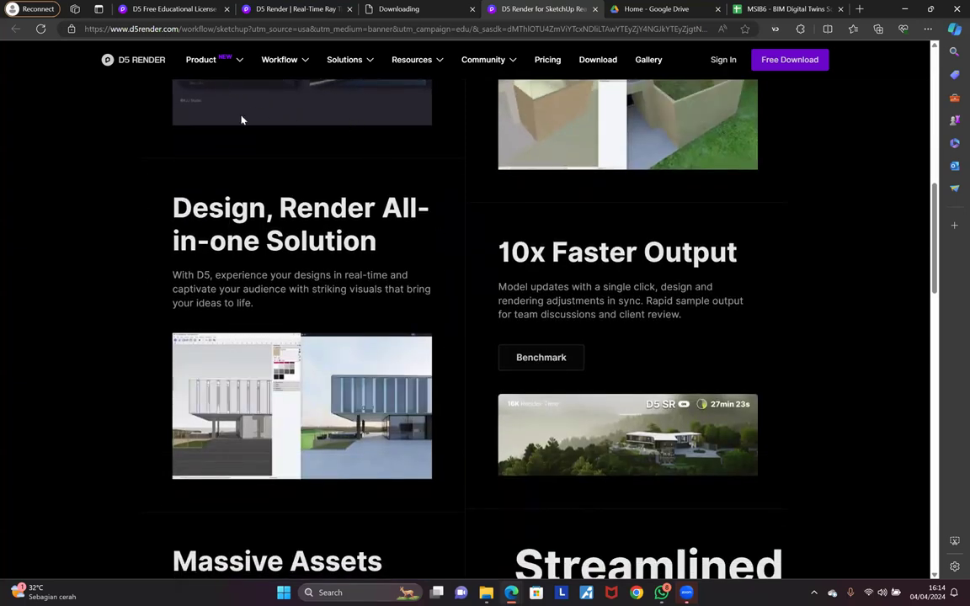
click(178, 7)
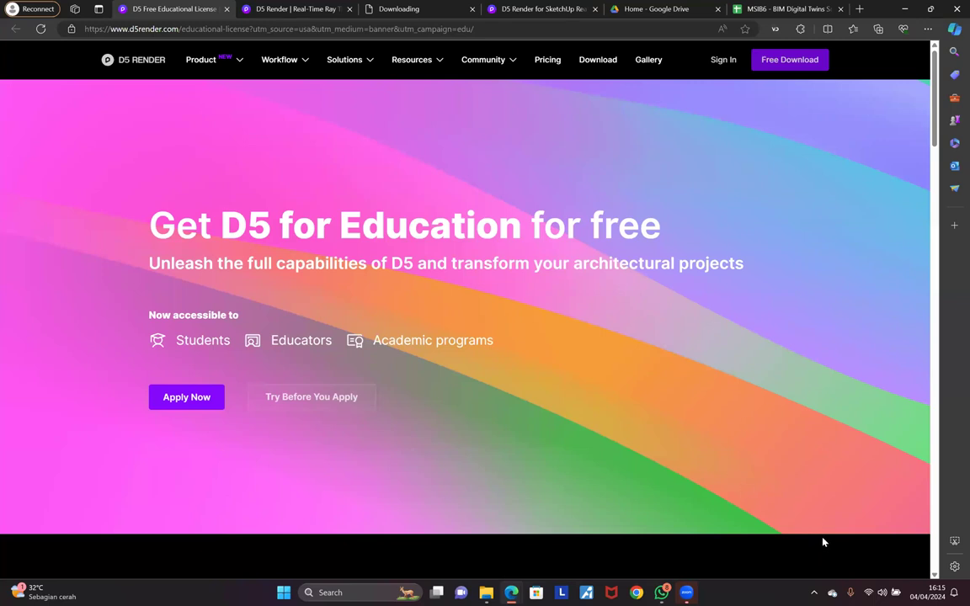
Step: Open and close the hidden tray icons and drag the Krisp widget out of the way
click(814, 593)
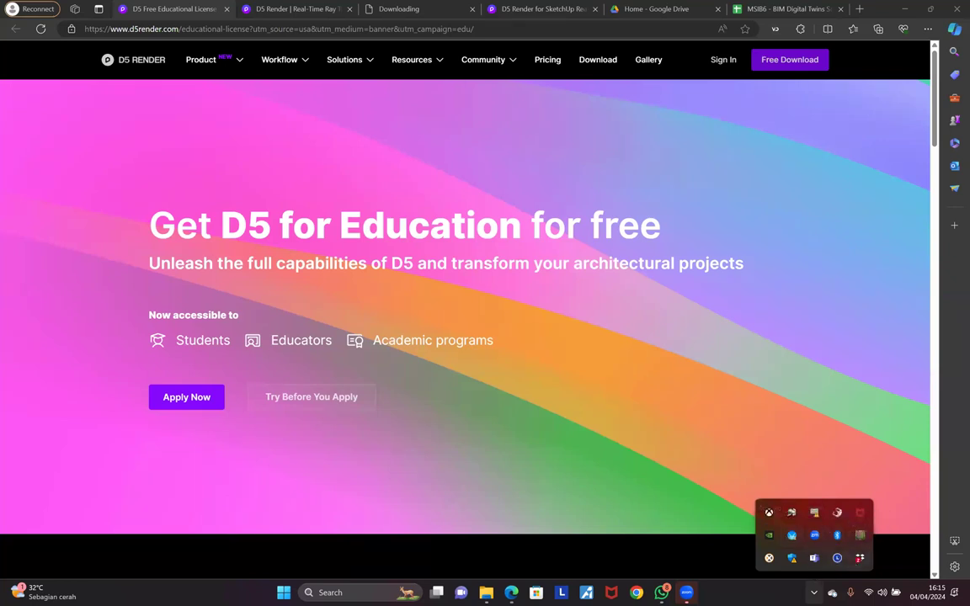
click(727, 519)
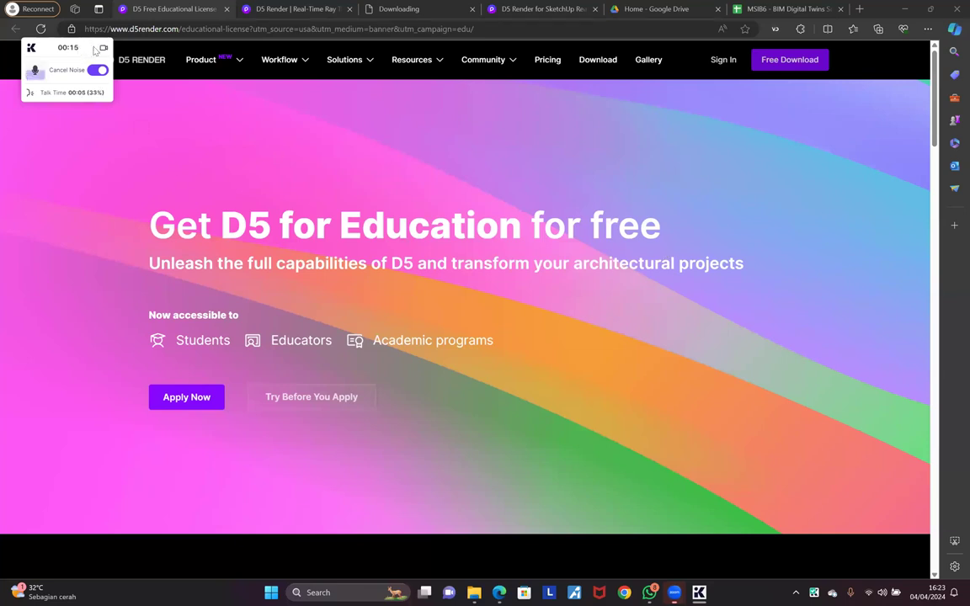
drag(95, 51, 0, 40)
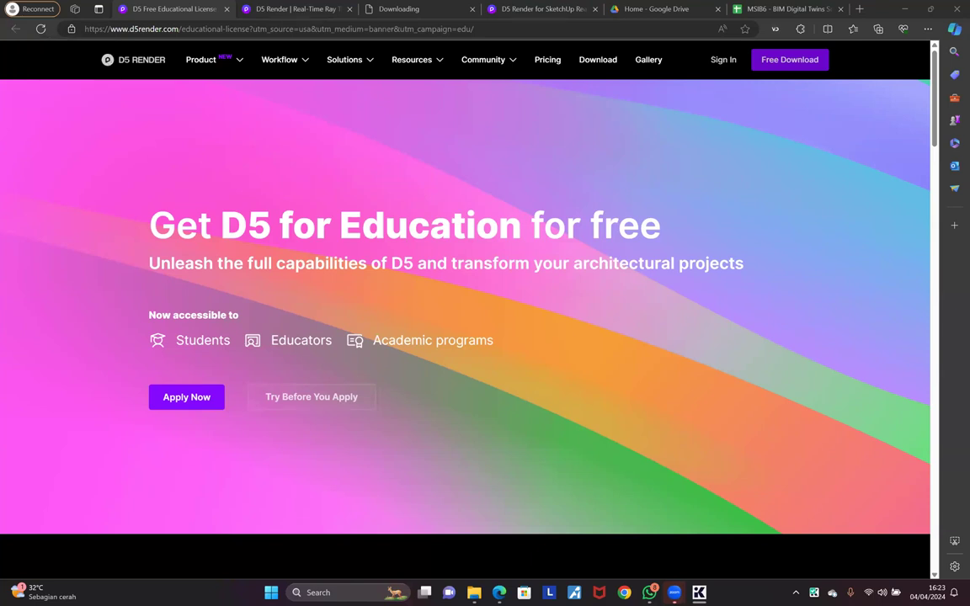
Step: Refocus Edge and apply for the free D5 education licence with Apply Now
click(245, 29)
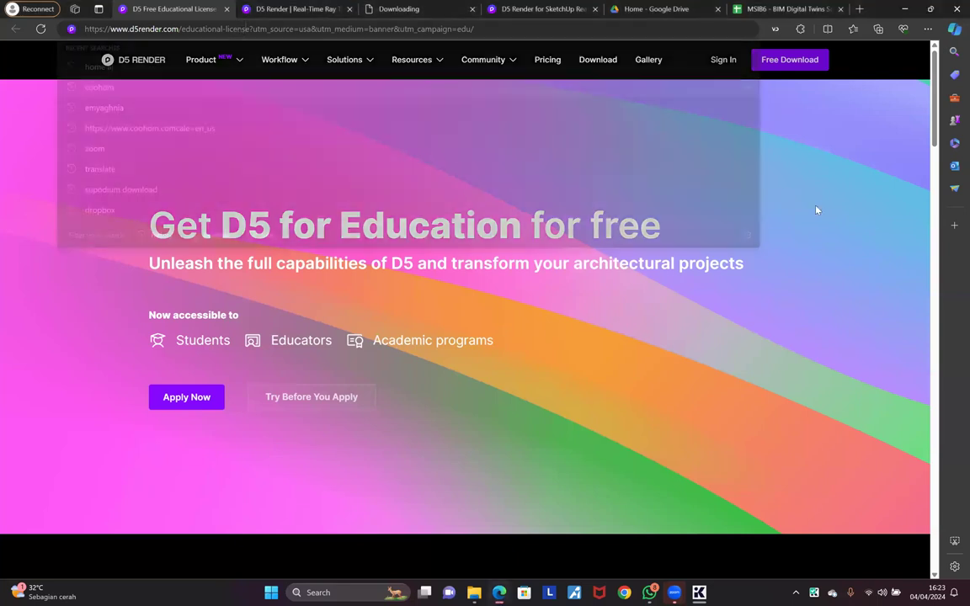
click(819, 210)
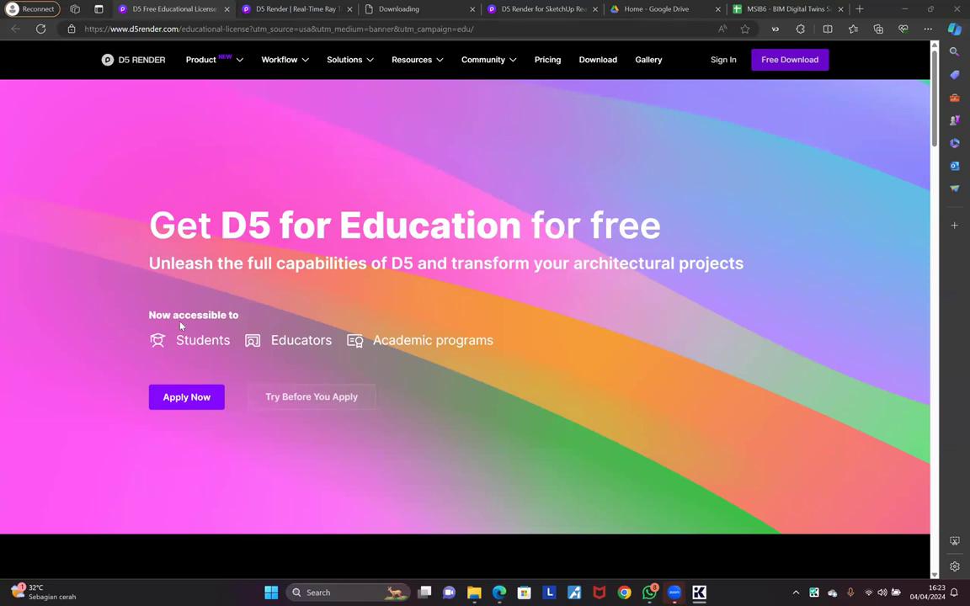
click(195, 404)
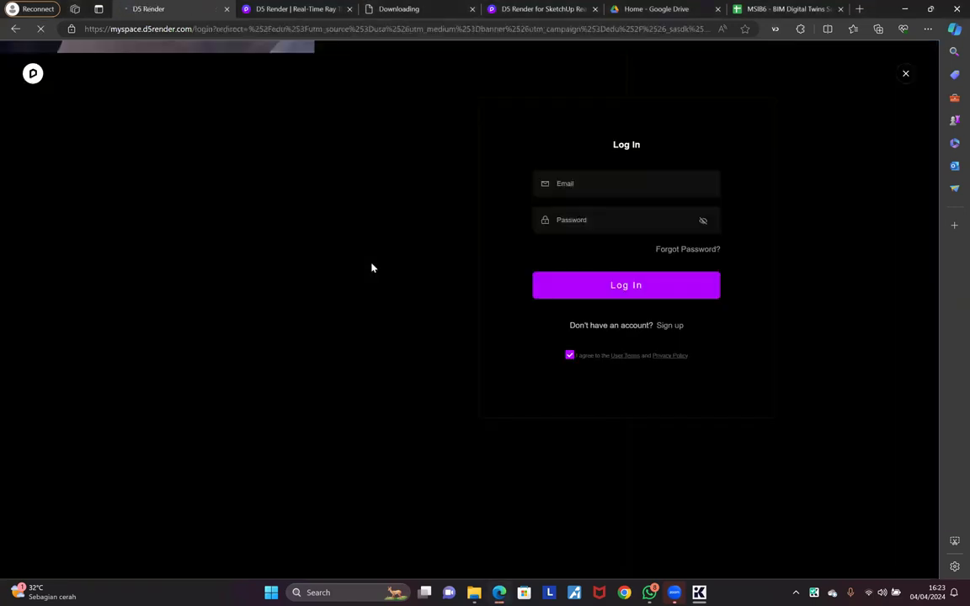
Step: Log in to D5 with the saved account e-mail and the account password
click(568, 186)
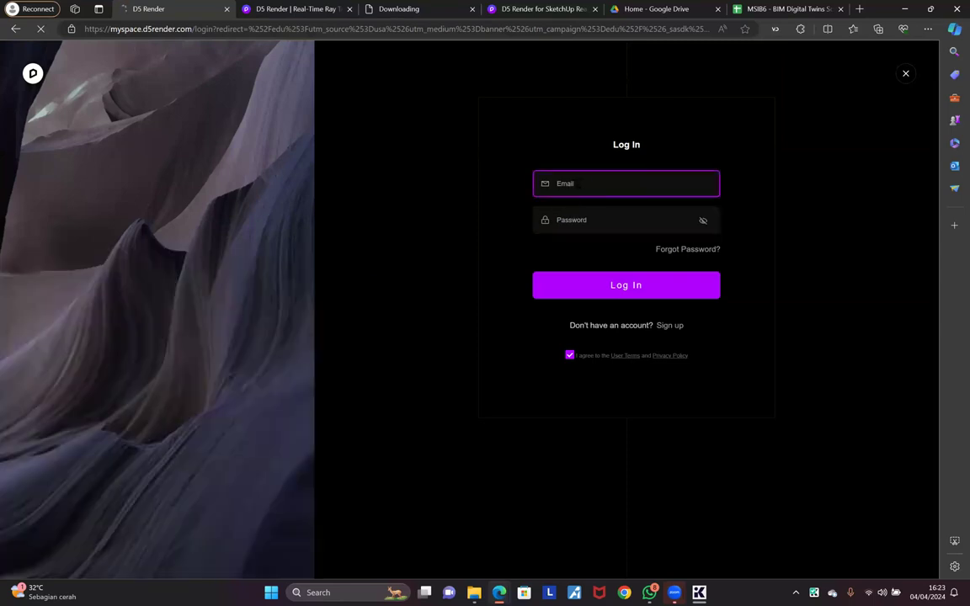
click(579, 184)
click(590, 226)
click(588, 220)
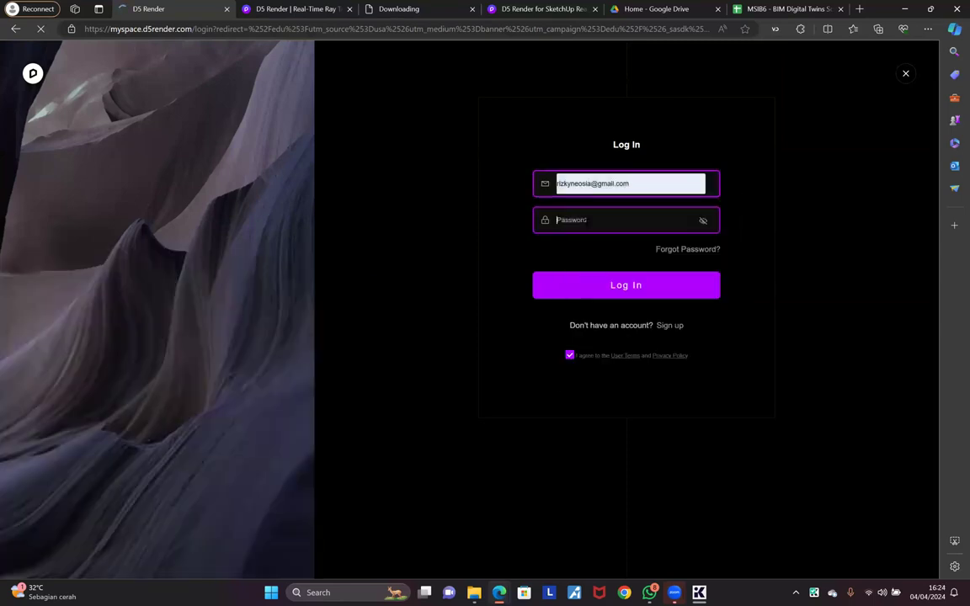
text(••••••••••)
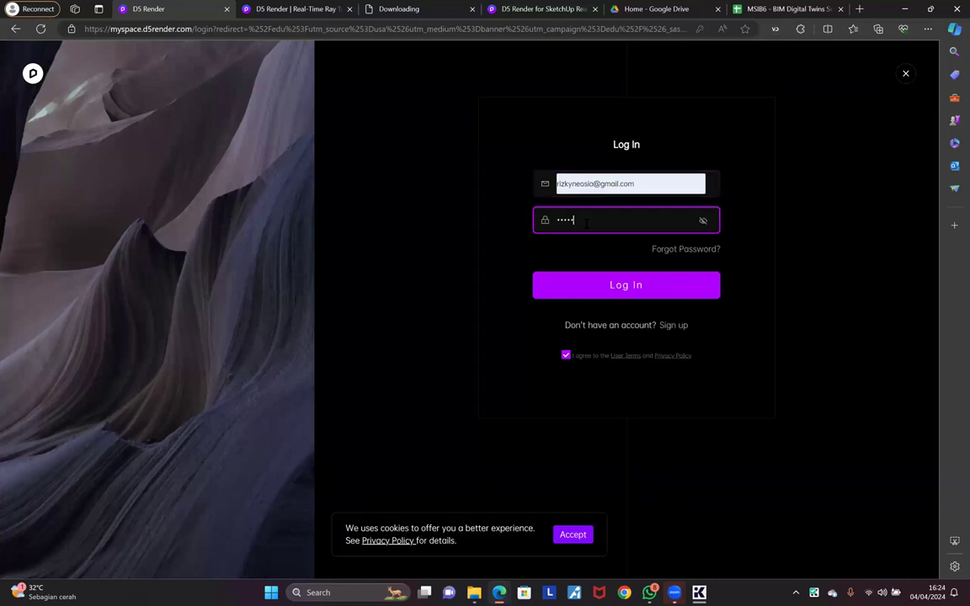
text(•)
click(636, 291)
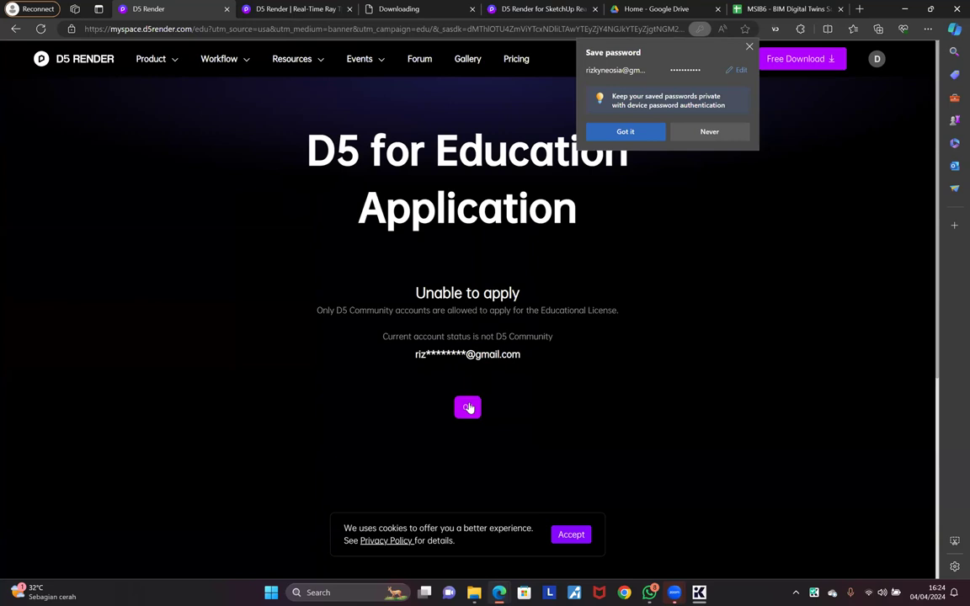
Step: Acknowledge the unable-to-apply message and decline saving the password, leaving the empty Log In form
click(469, 408)
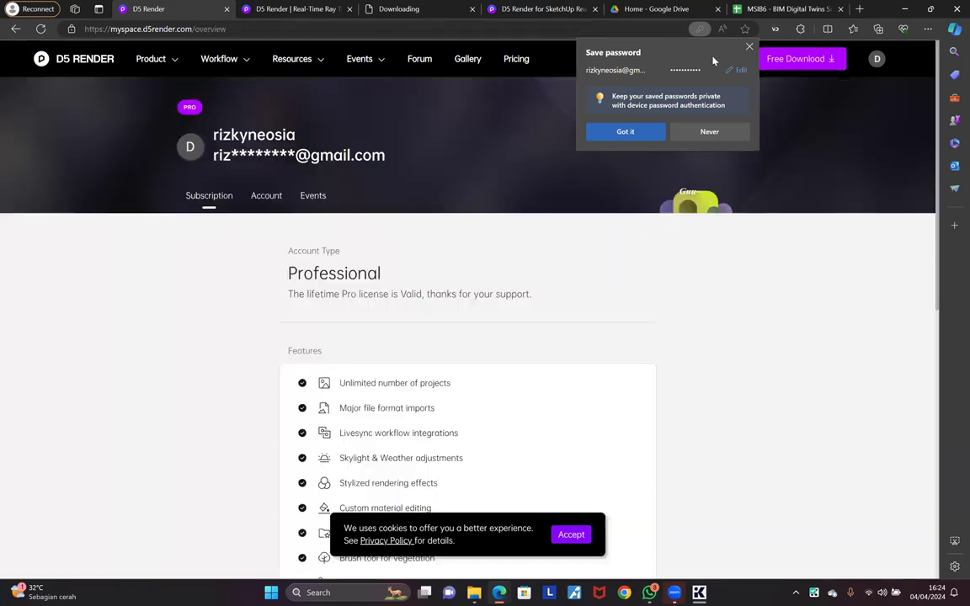
click(747, 255)
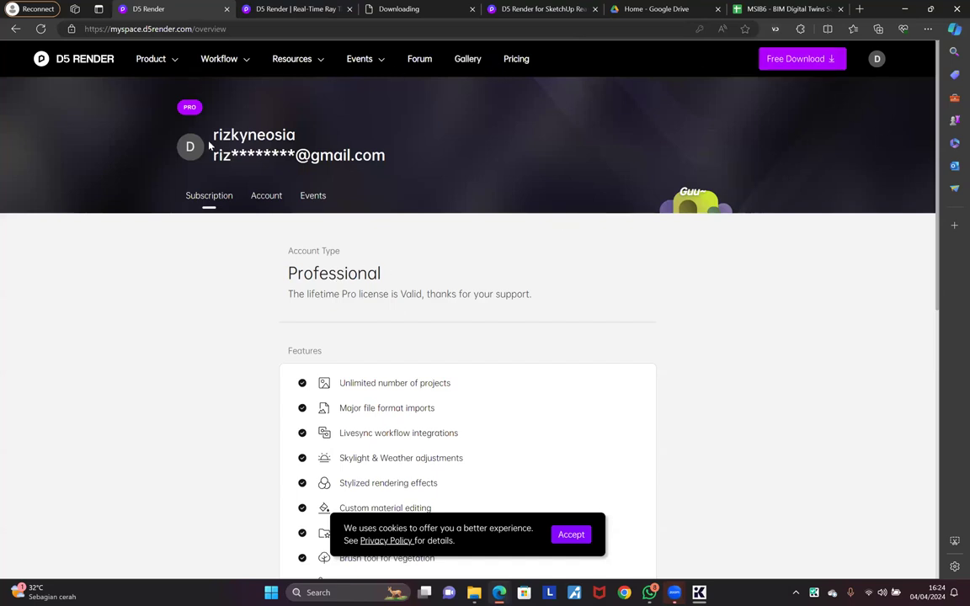
mouse_move(868, 80)
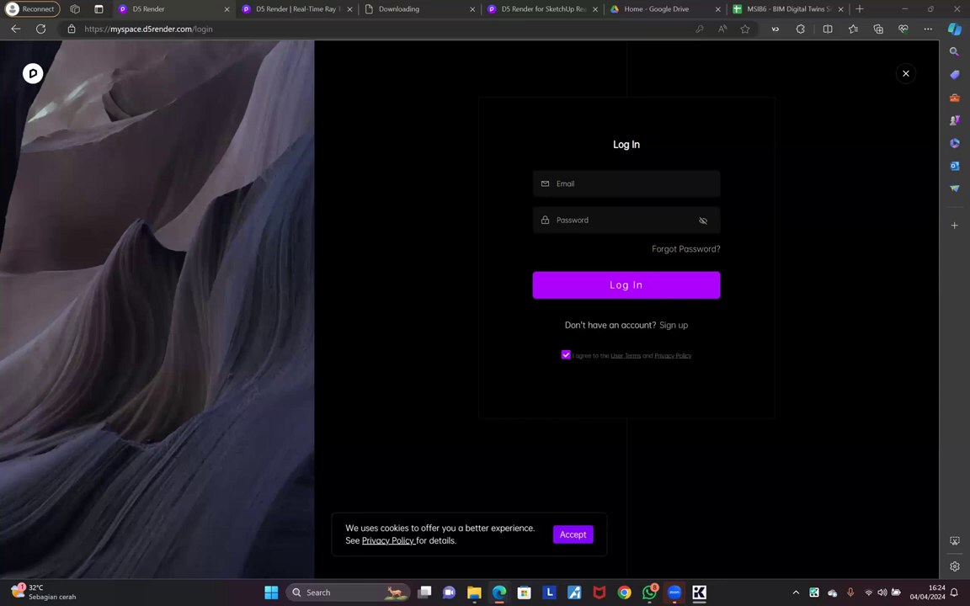
Step: Switch to account creation, choose American Samoa as the region, and paste the temporary e-mail
click(673, 326)
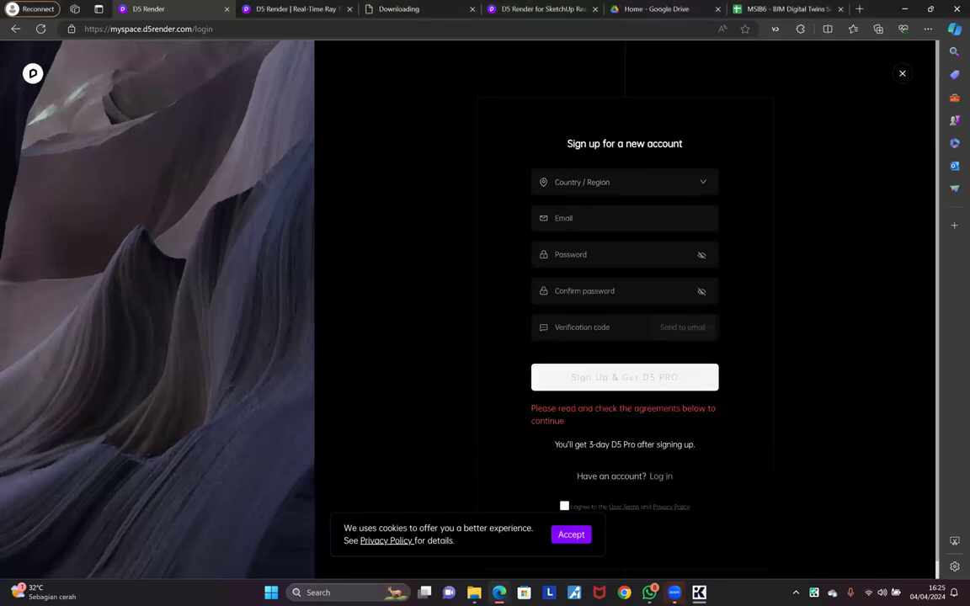
click(624, 182)
click(588, 266)
click(619, 219)
click(582, 268)
key(ctrl+v)
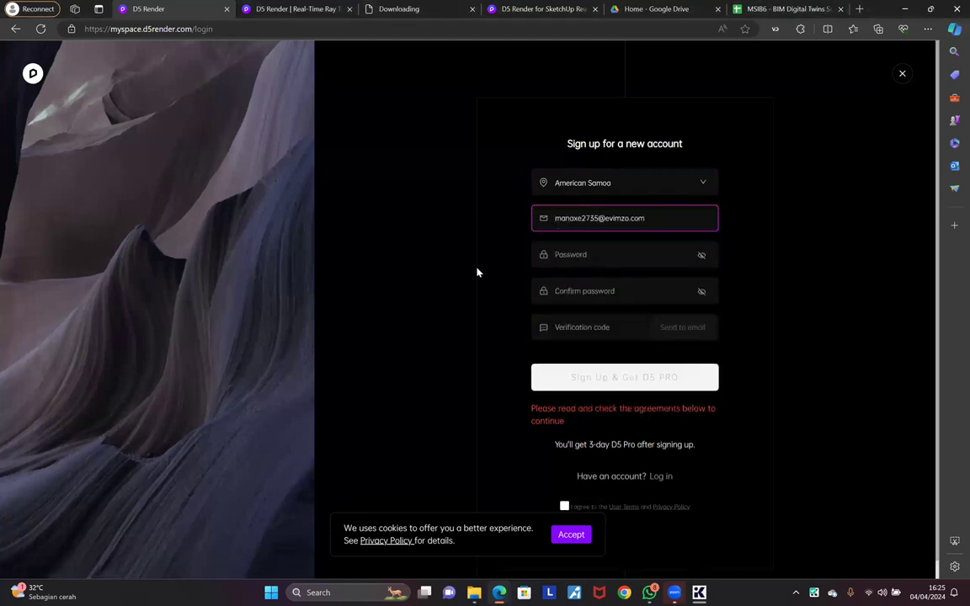
Step: Enter and confirm the account password, then have a verification code e-mailed
click(625, 252)
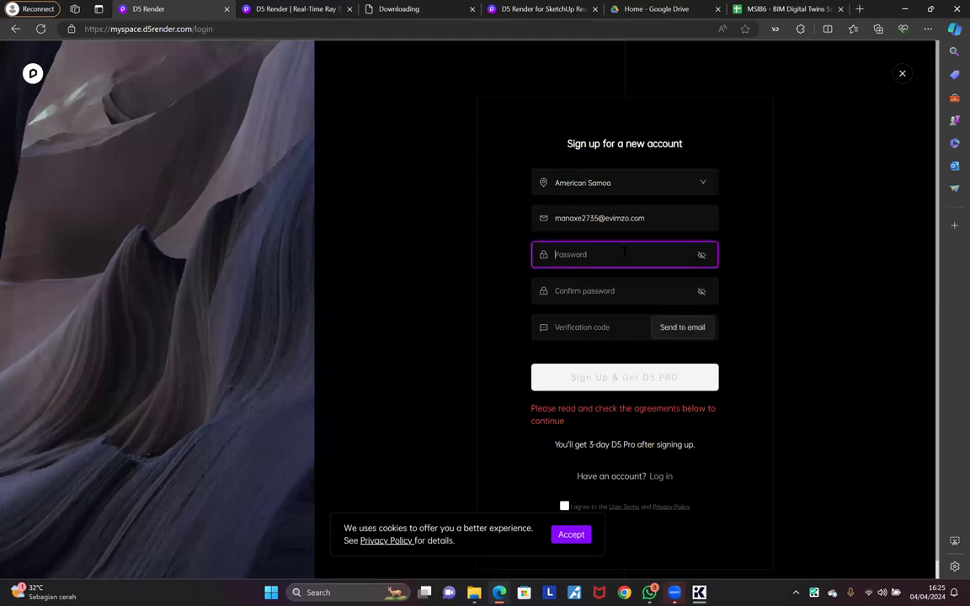
text(••••••••••)
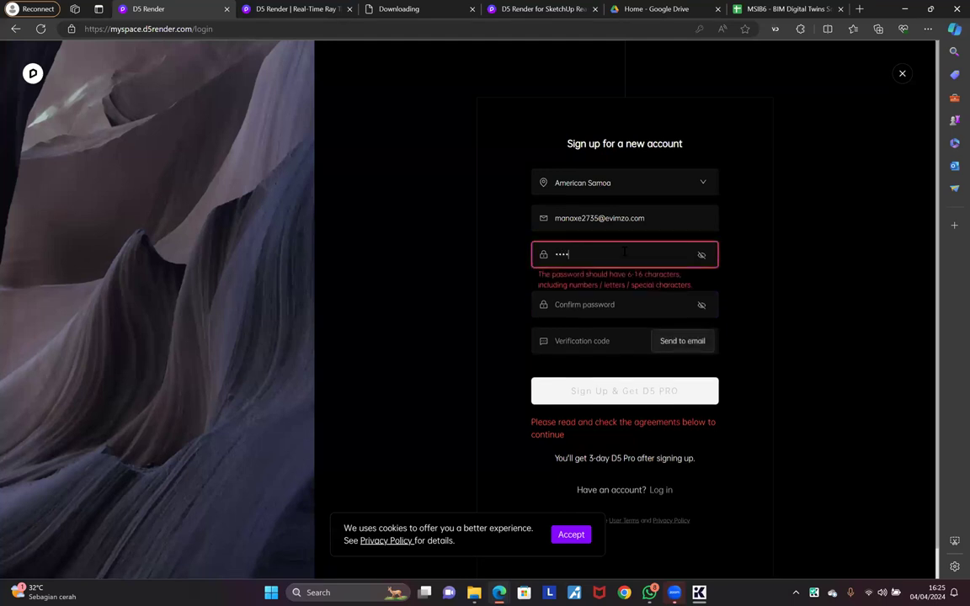
text(•)
key(Tab)
text(•••••••••••)
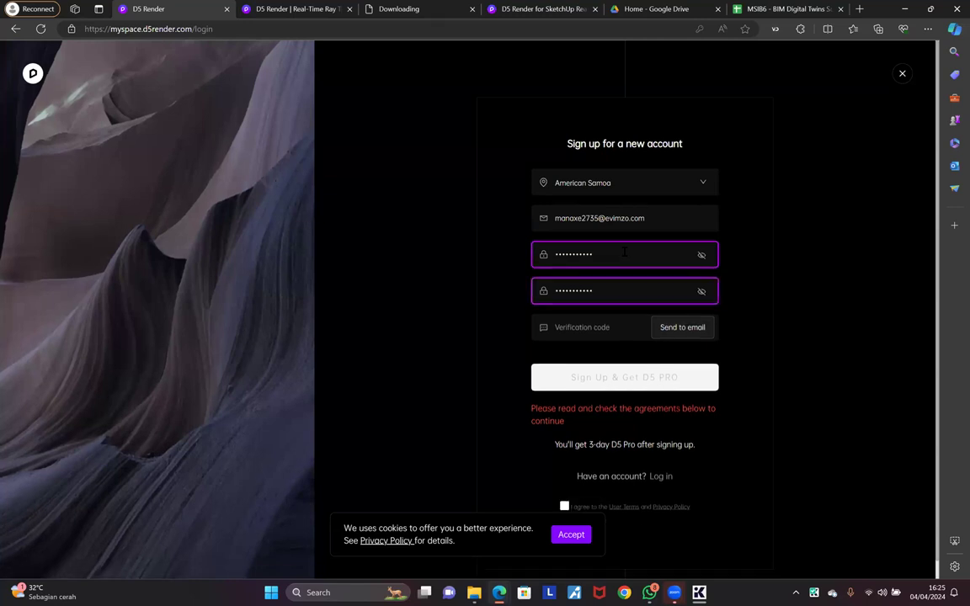
click(682, 327)
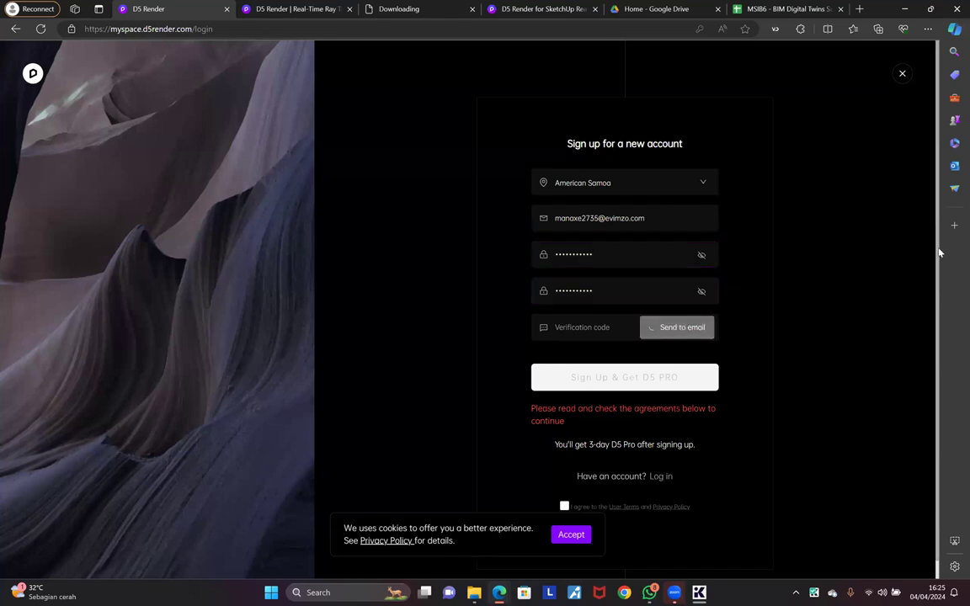
click(608, 328)
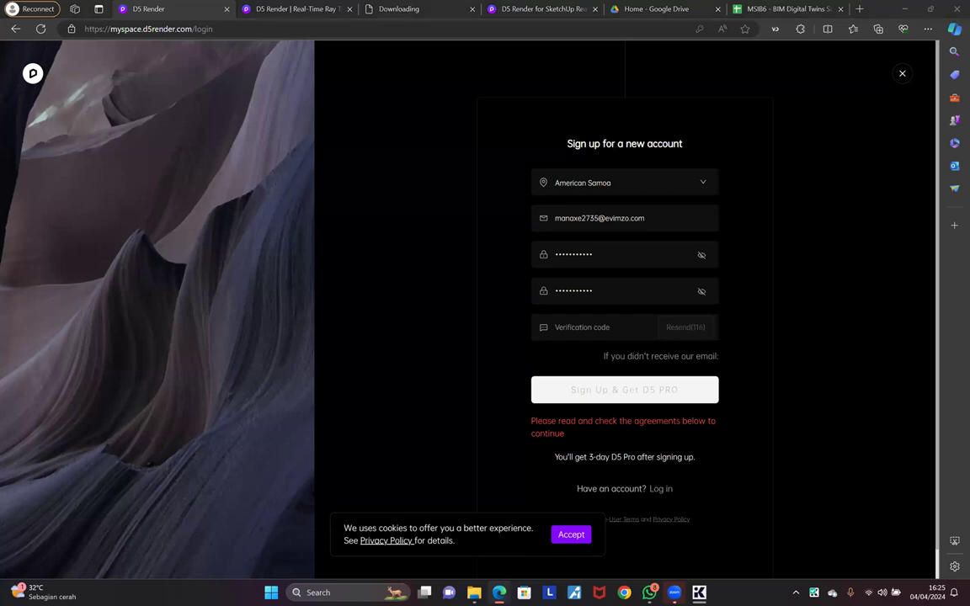
Step: Copy the code from D5's verification e-mail in Temp Mail into the sign-up form's code field
drag(969, 60, 476, 100)
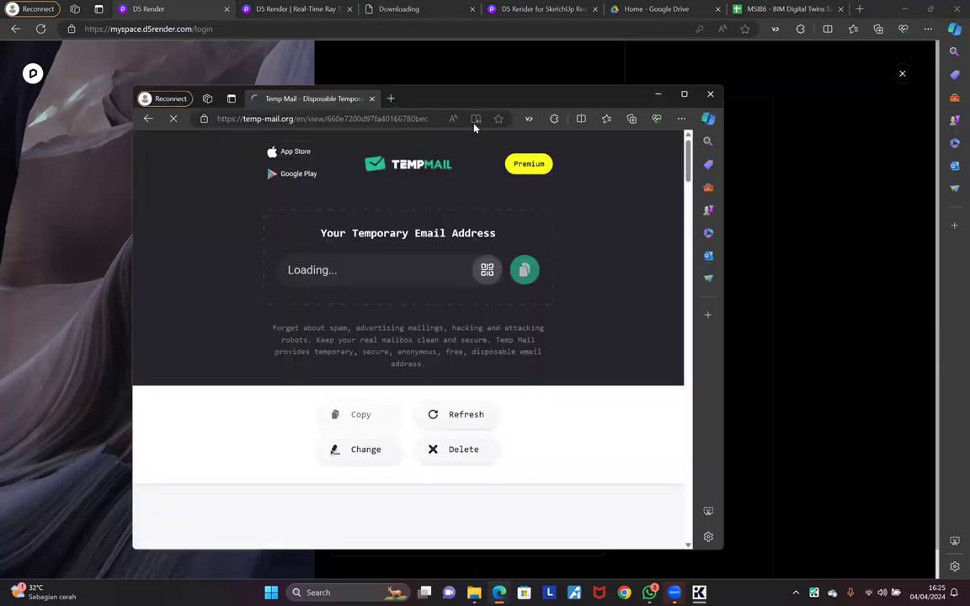
double_click(525, 98)
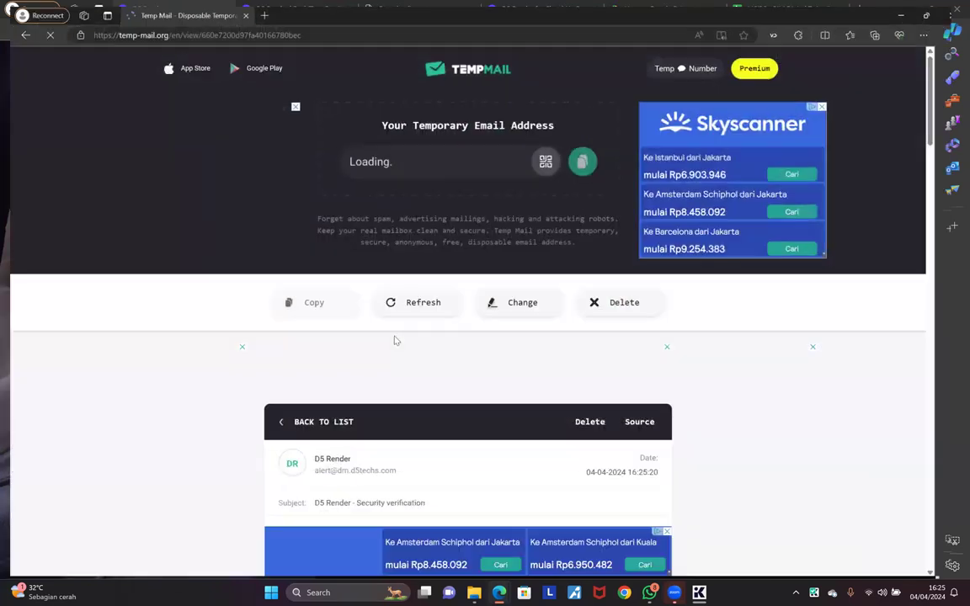
scroll(440, 414, down, 5)
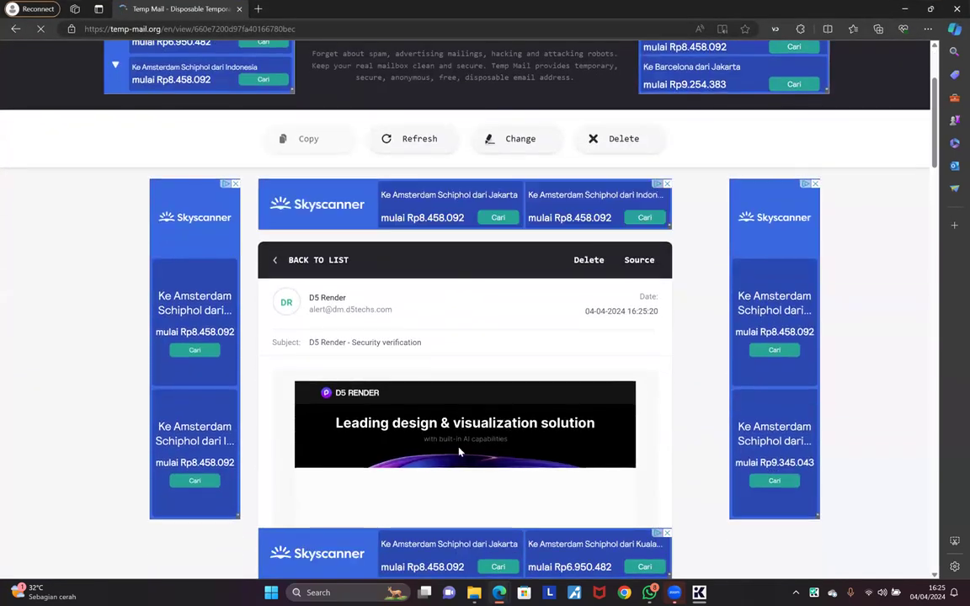
double_click(465, 446)
key(ctrl+c)
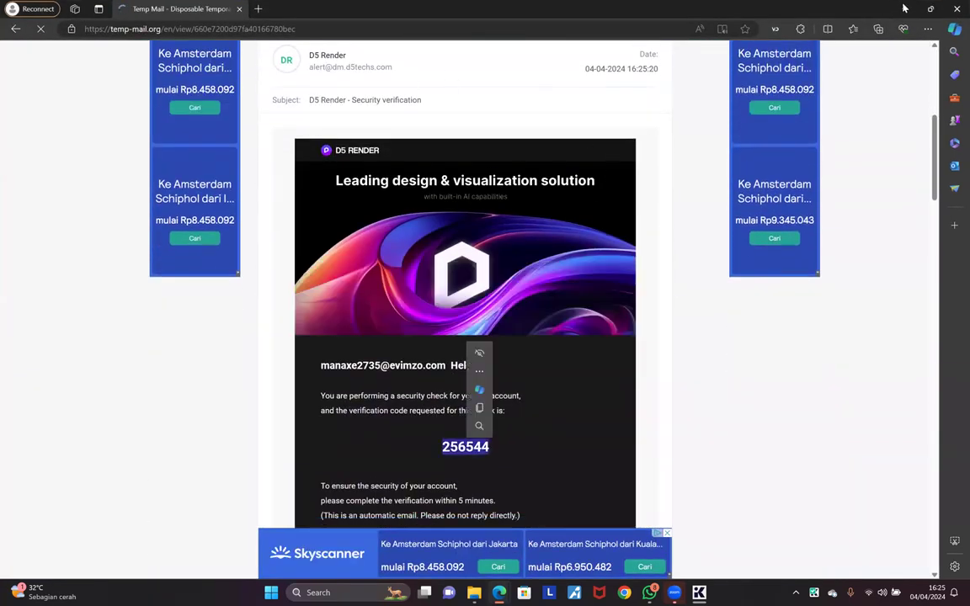
click(905, 9)
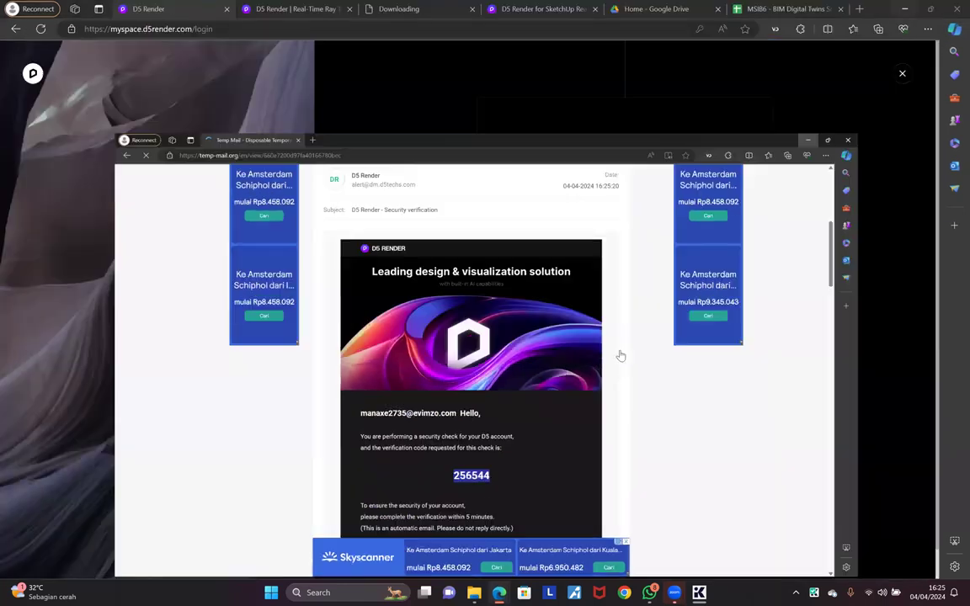
key(ctrl+v)
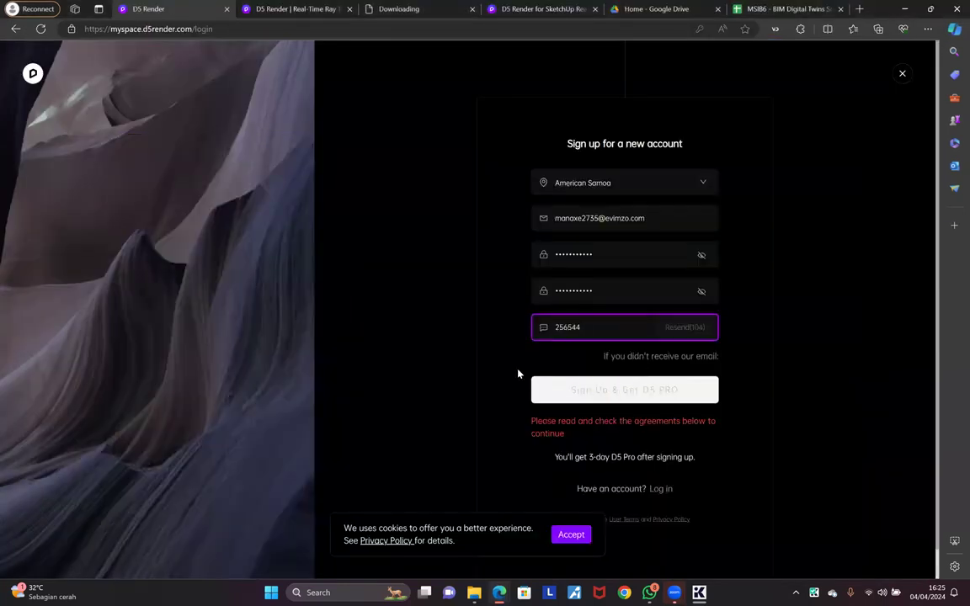
click(543, 369)
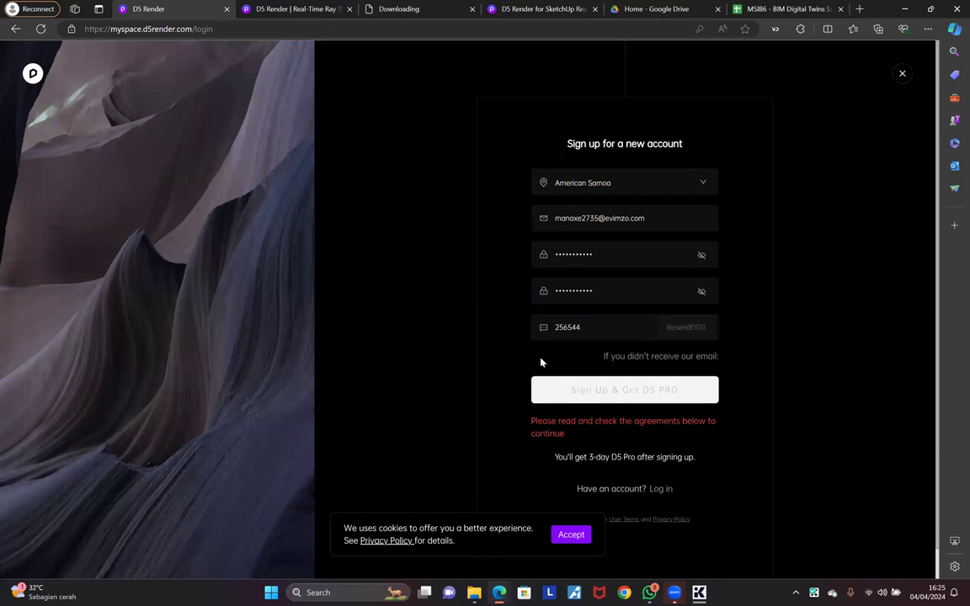
Step: Refresh the Temp Mail inbox, then hide it to return to the sign-up form
scroll(574, 345, down, 1)
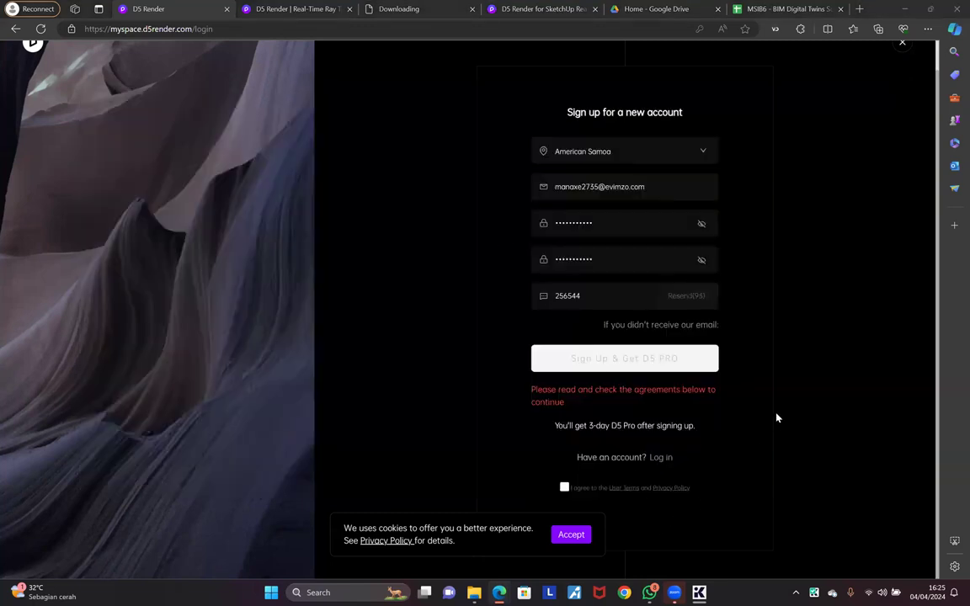
key(alt+Tab)
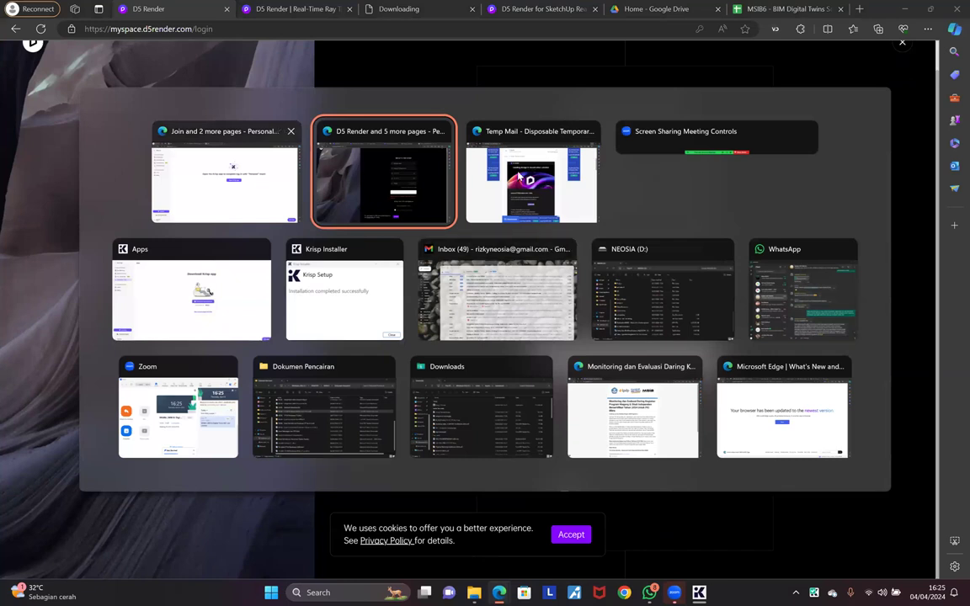
click(519, 176)
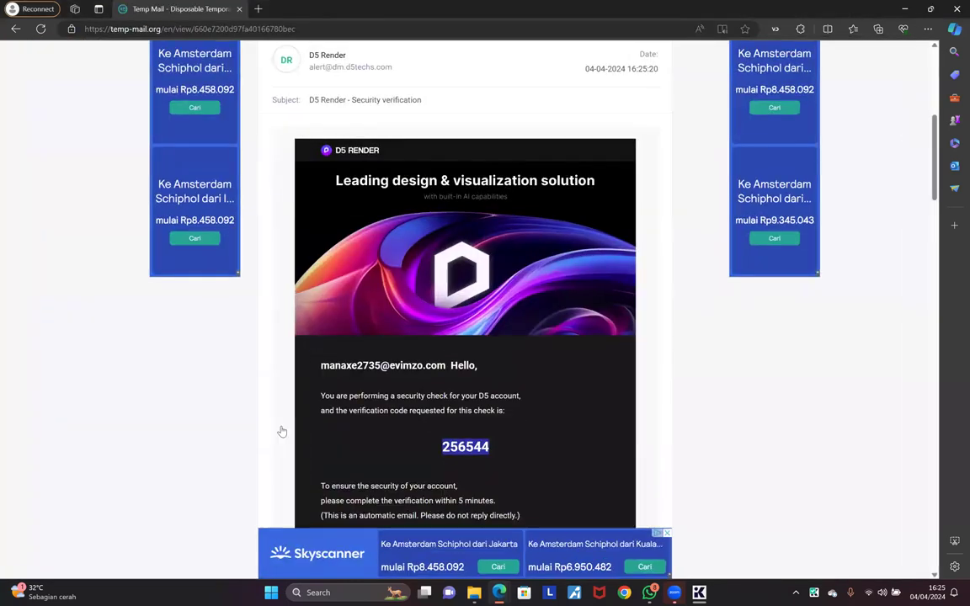
scroll(405, 396, up, 3)
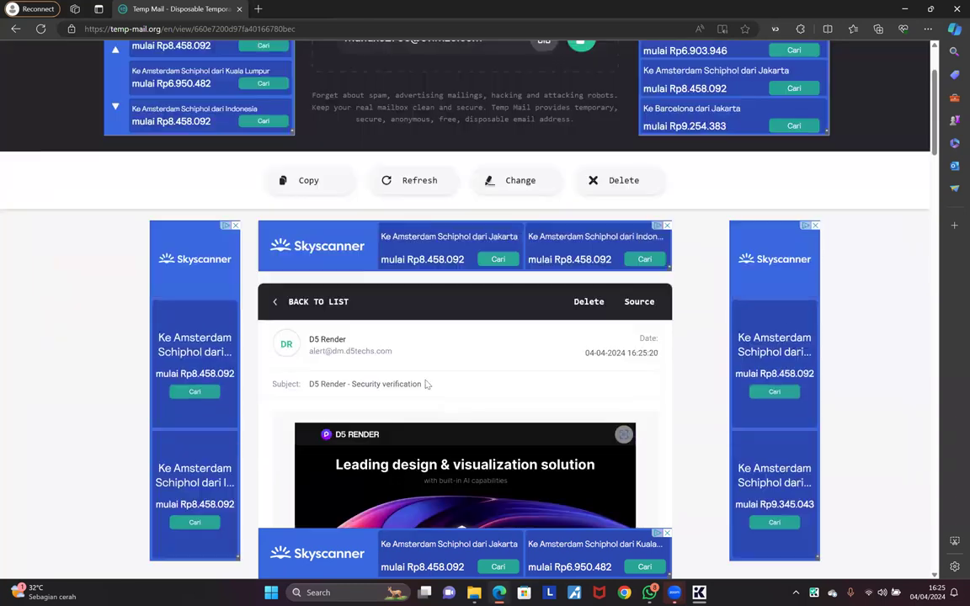
scroll(470, 387, up, 2)
key(F5)
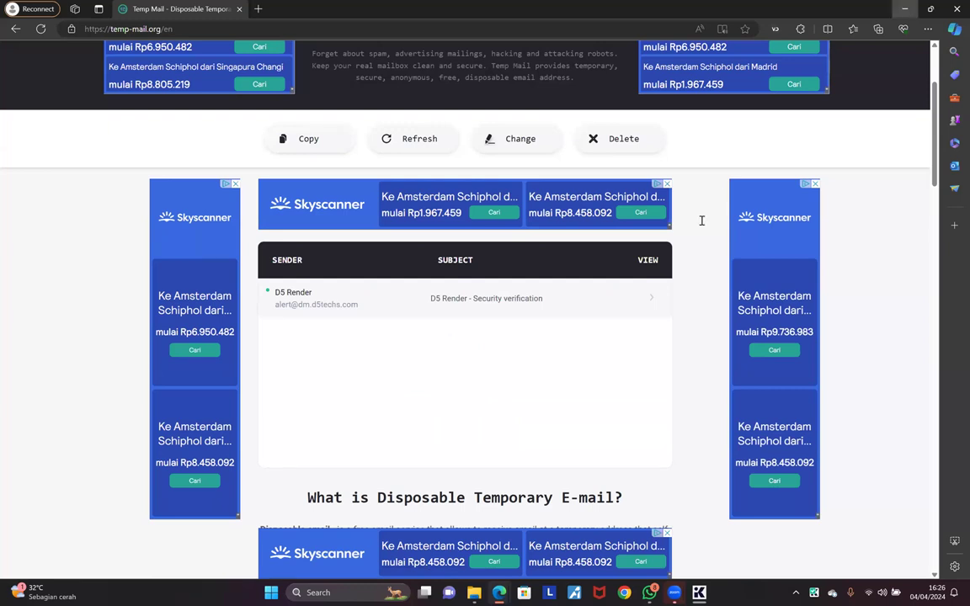
click(905, 9)
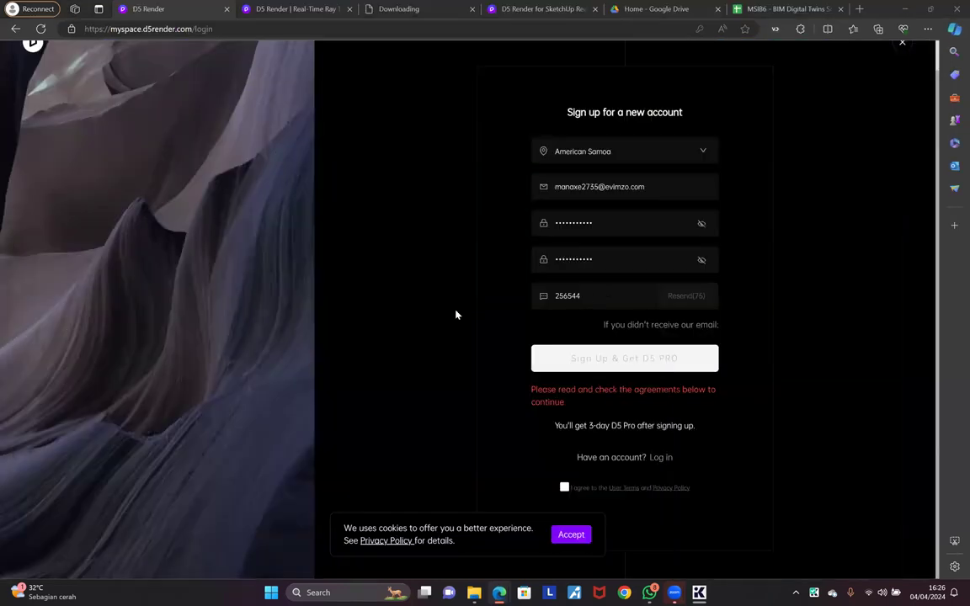
Step: Agree to the User Terms and Privacy Policy and submit the form with Sign Up & Get D5 PRO
click(614, 187)
click(674, 186)
click(791, 179)
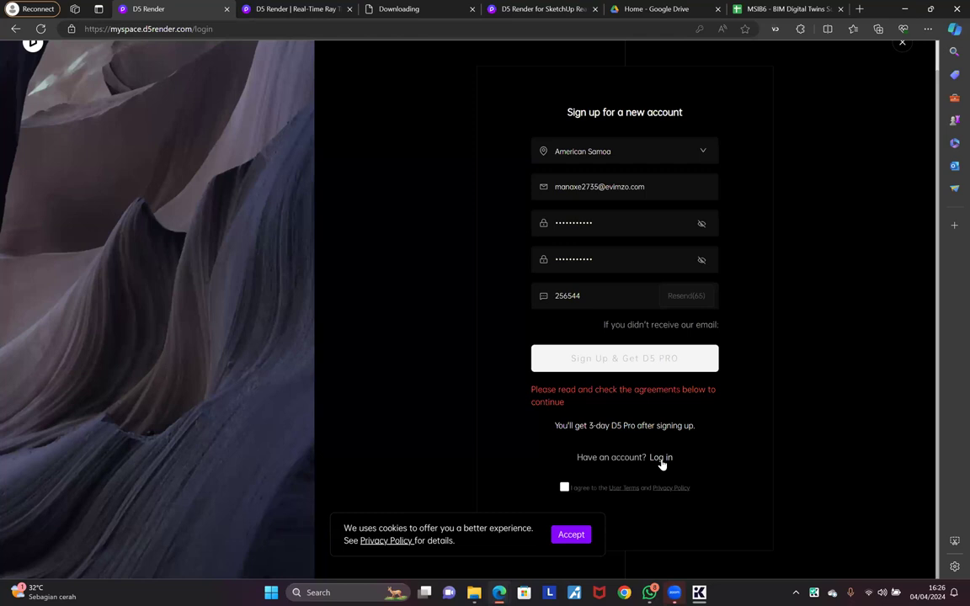
click(564, 488)
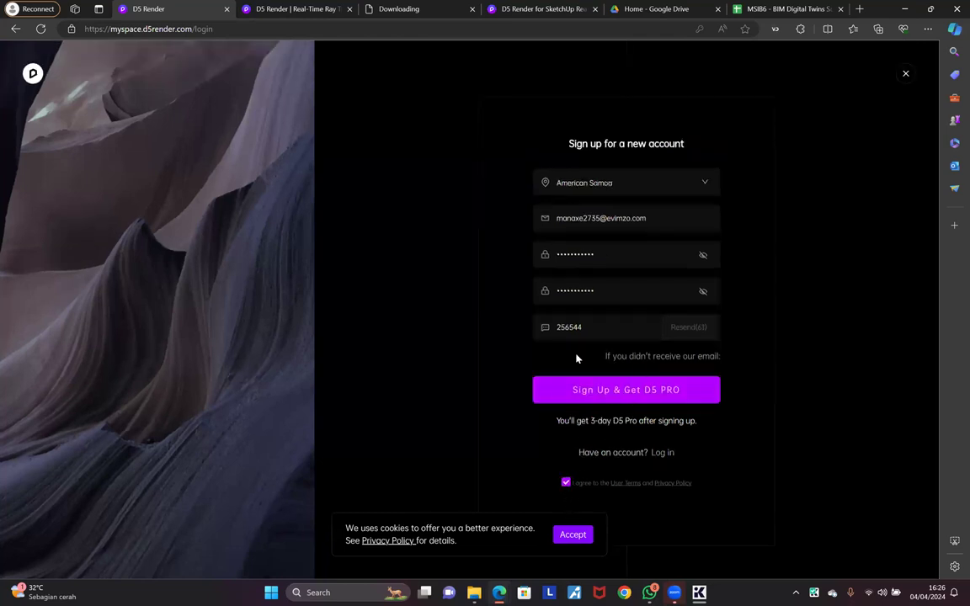
click(620, 392)
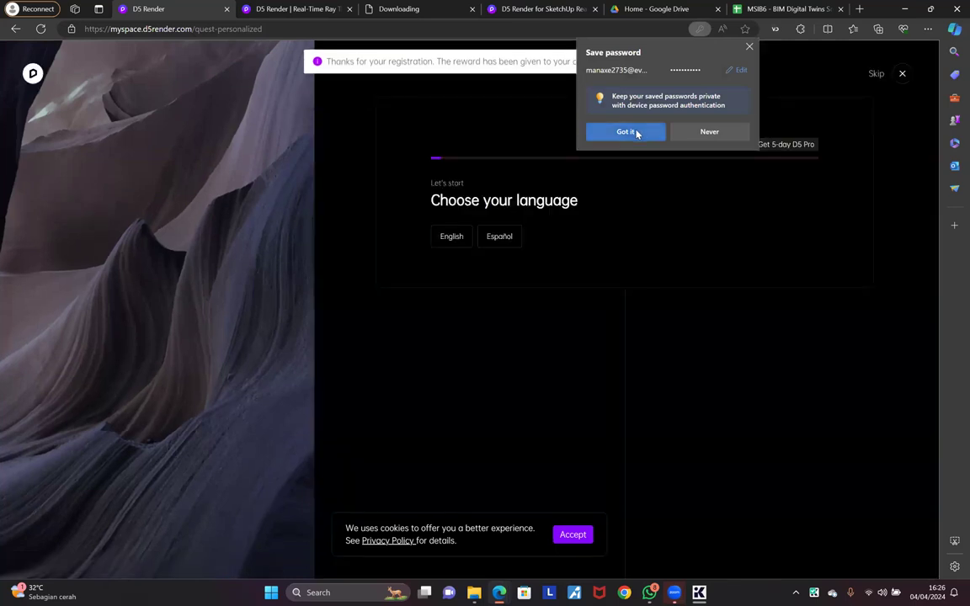
Step: Dismiss Edge's save-password offer and close the sign-in and loading popups
click(628, 132)
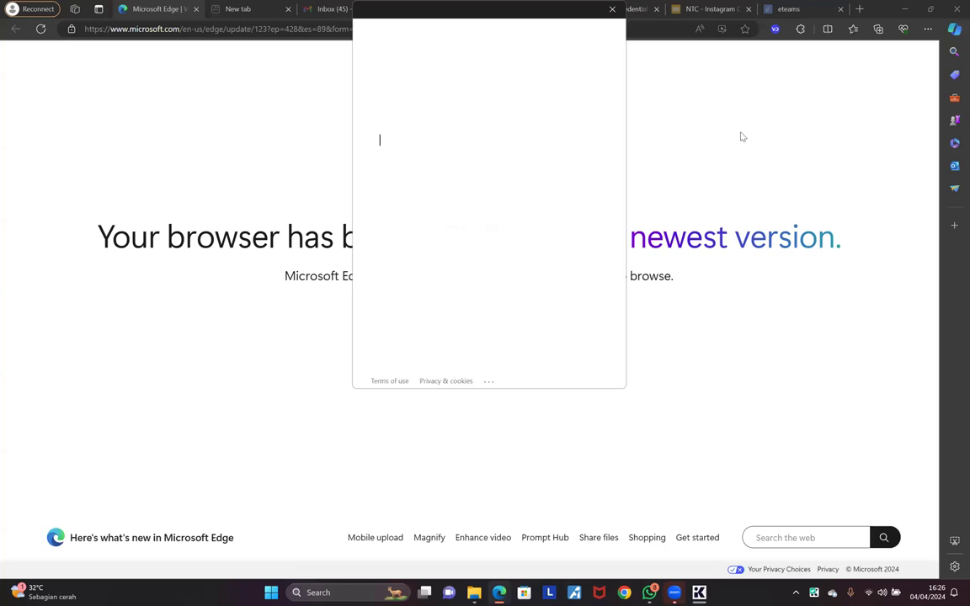
click(613, 8)
click(611, 8)
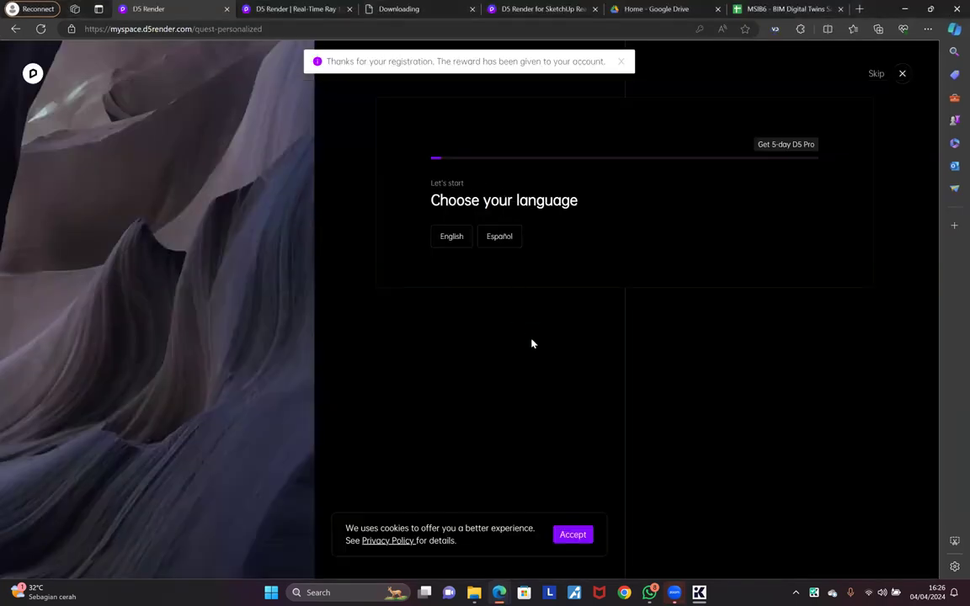
Step: Accept cookies, pick English, Advertisement as the source, and ArchiCAD, Vectorworks and SketchUp workflows
click(562, 531)
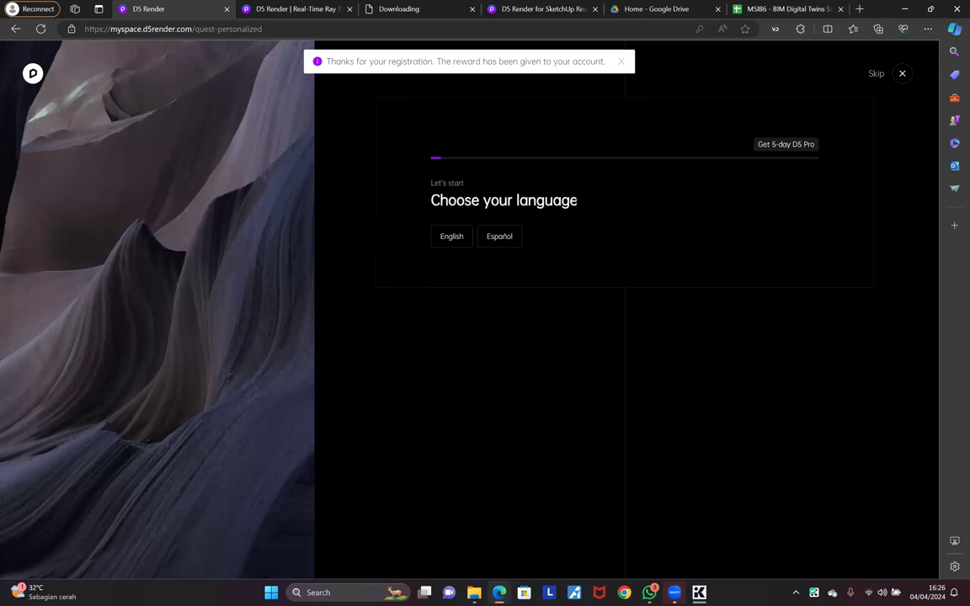
click(453, 238)
click(600, 258)
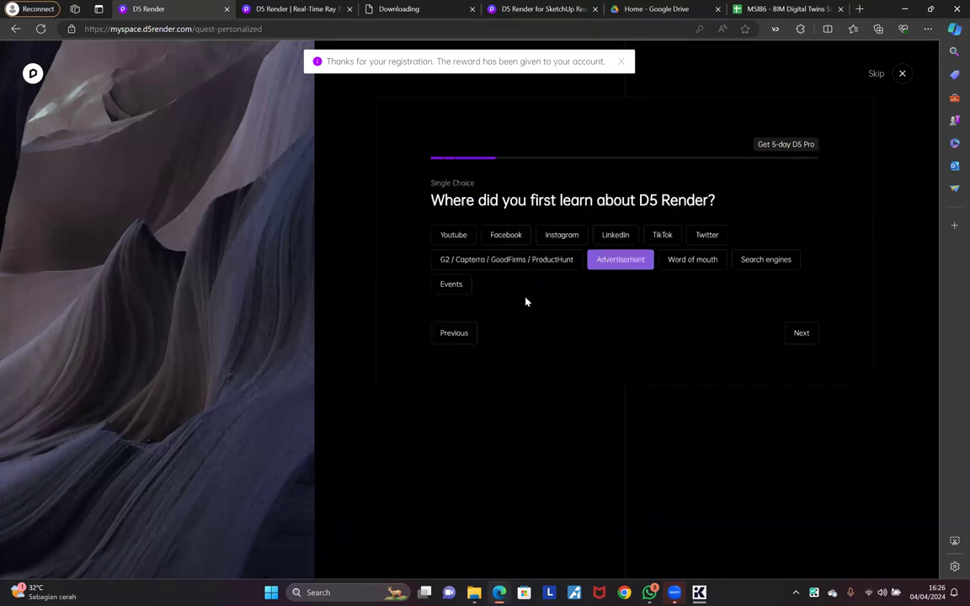
click(795, 333)
click(623, 238)
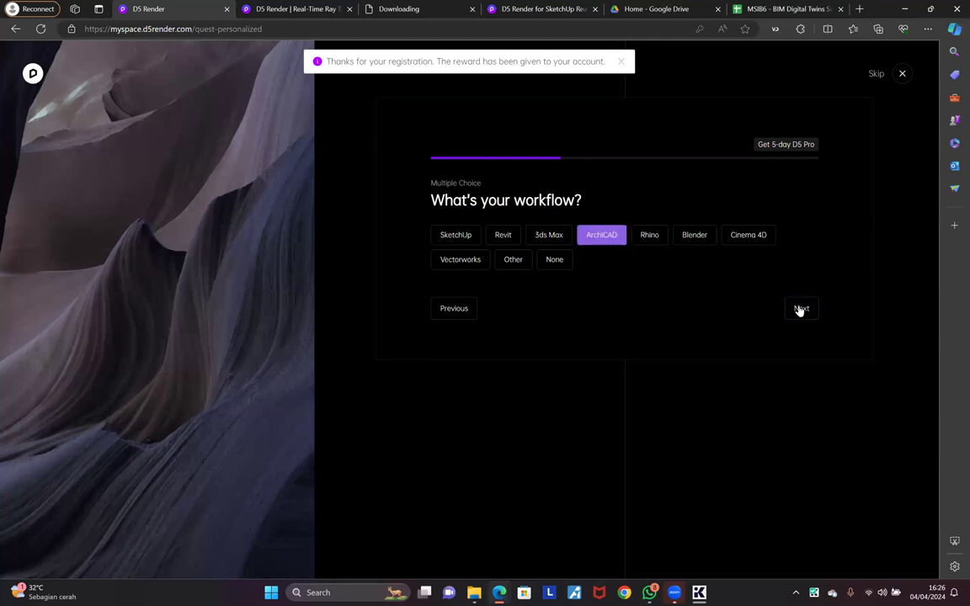
click(469, 256)
click(467, 239)
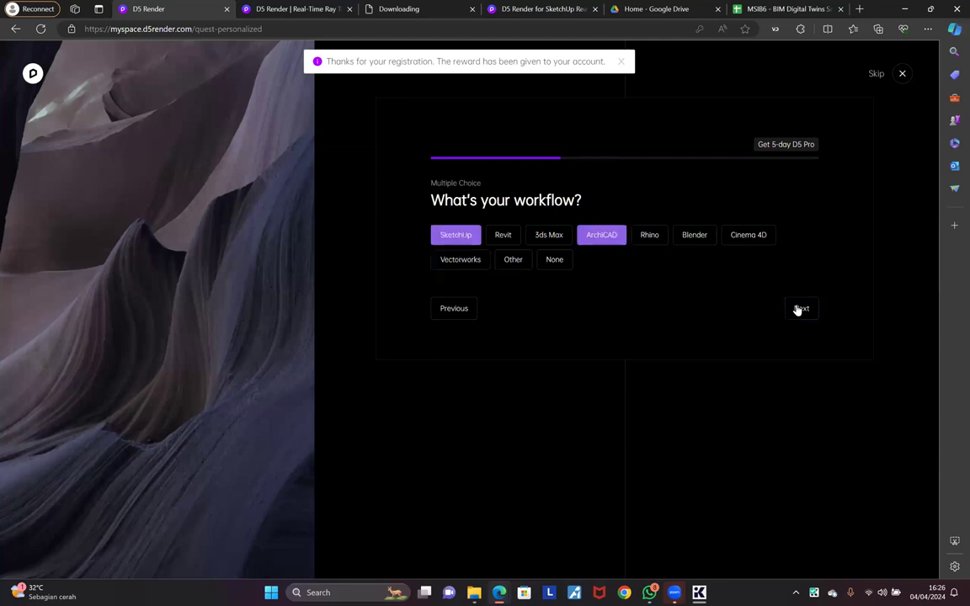
click(799, 310)
Step: Answer Architecture as the field of work and Architect as the role
click(625, 261)
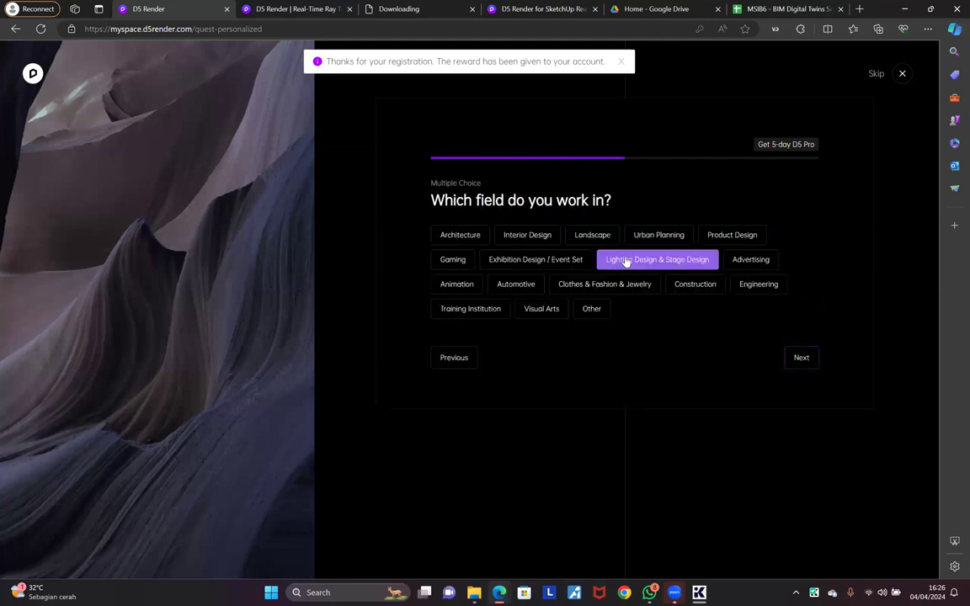
click(527, 235)
click(460, 236)
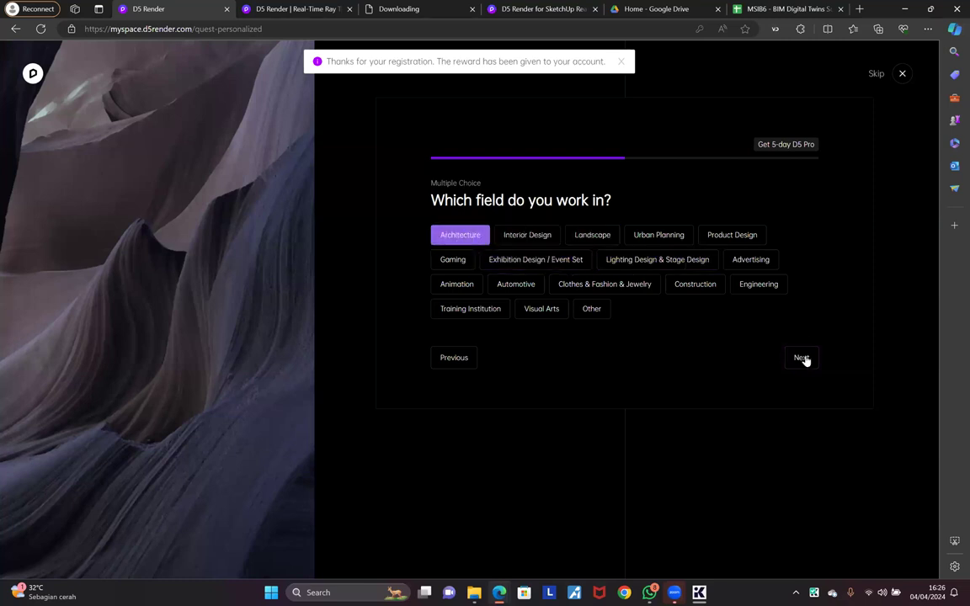
click(796, 357)
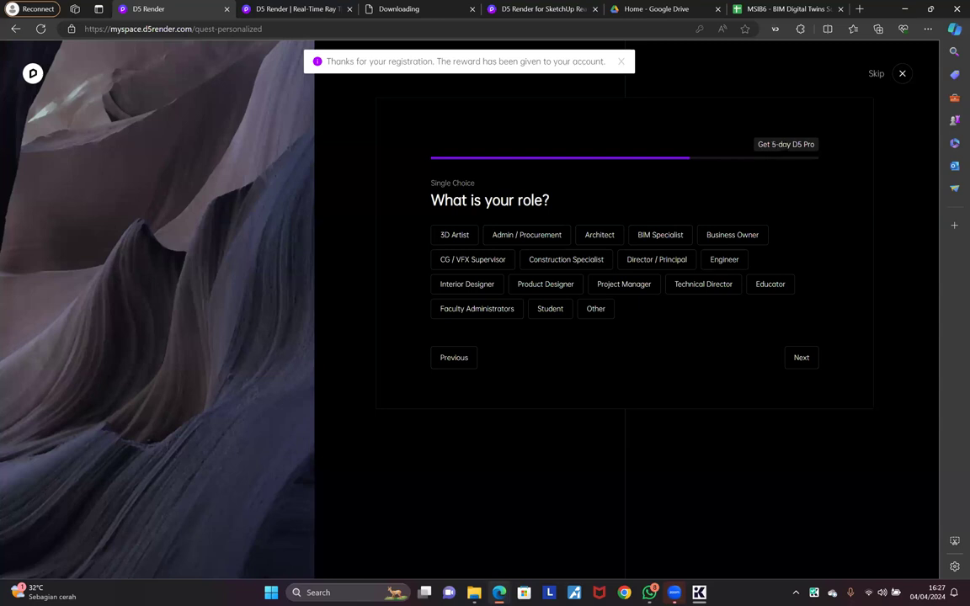
click(653, 235)
click(602, 236)
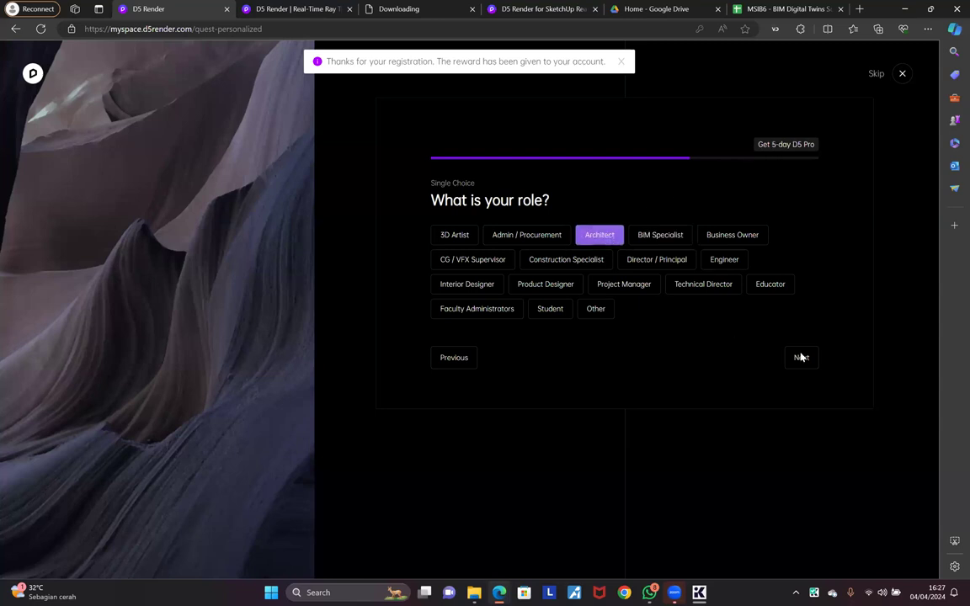
click(801, 358)
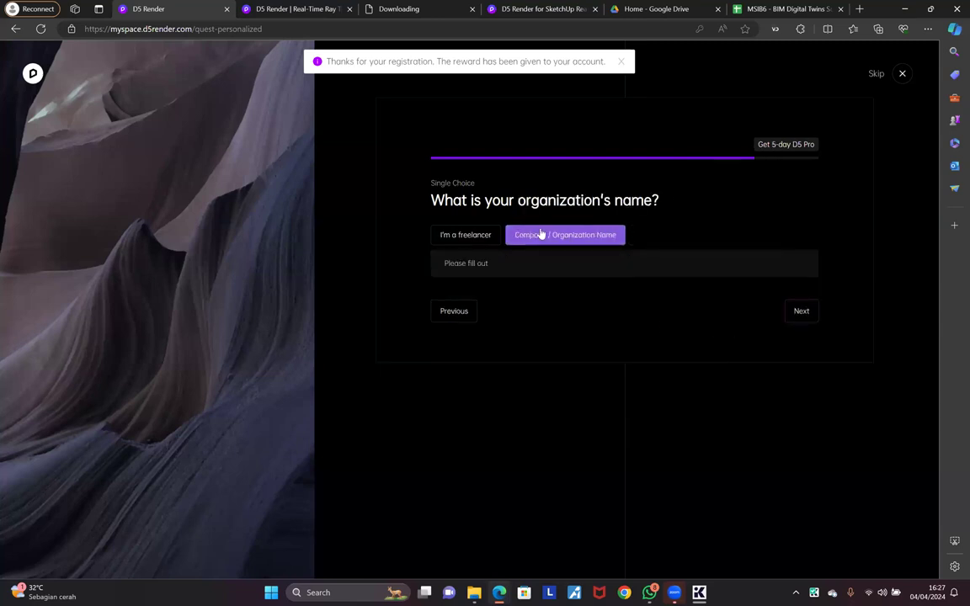
Step: Answer freelancer, pick Schools and Architectural Media as sources, and finish the survey
click(480, 240)
click(805, 281)
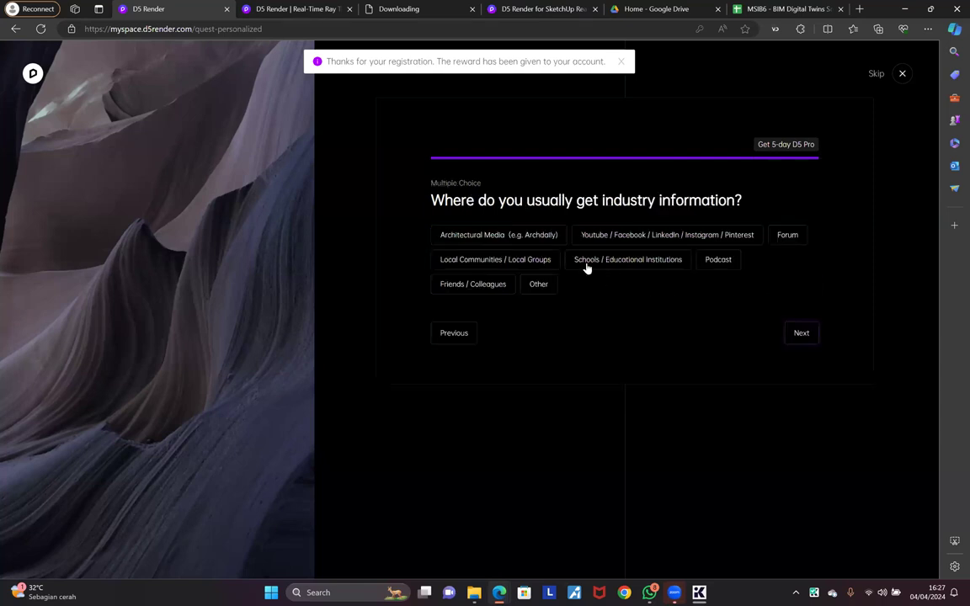
click(587, 263)
click(506, 239)
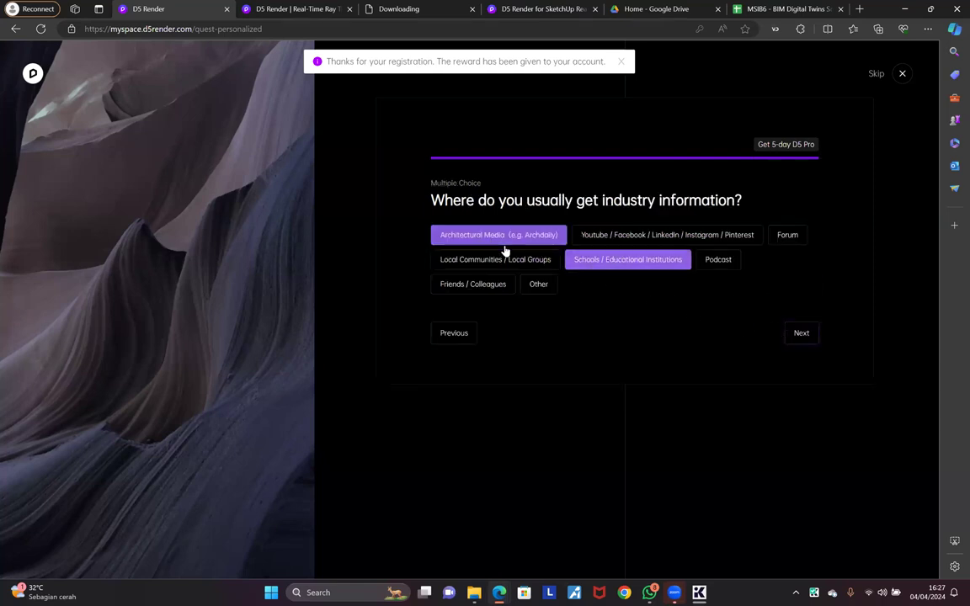
click(792, 333)
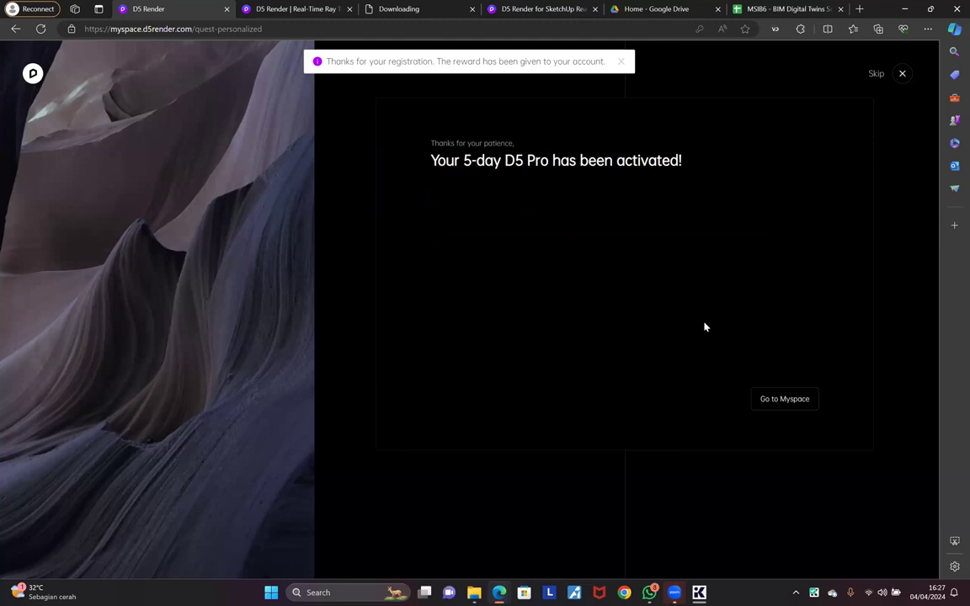
Step: Open the Myspace overview, then open the D5 for Education page from its banner
click(779, 400)
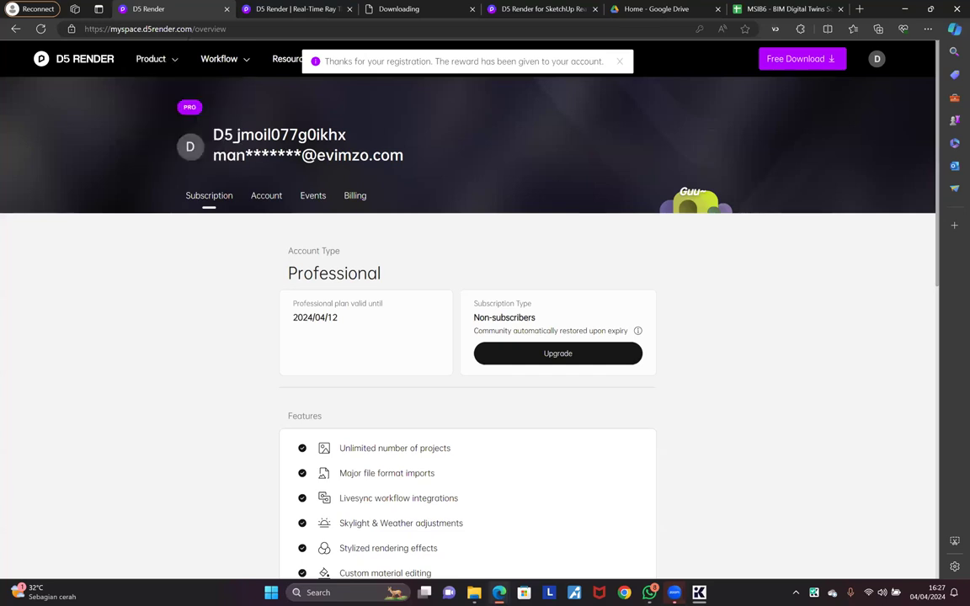
click(375, 136)
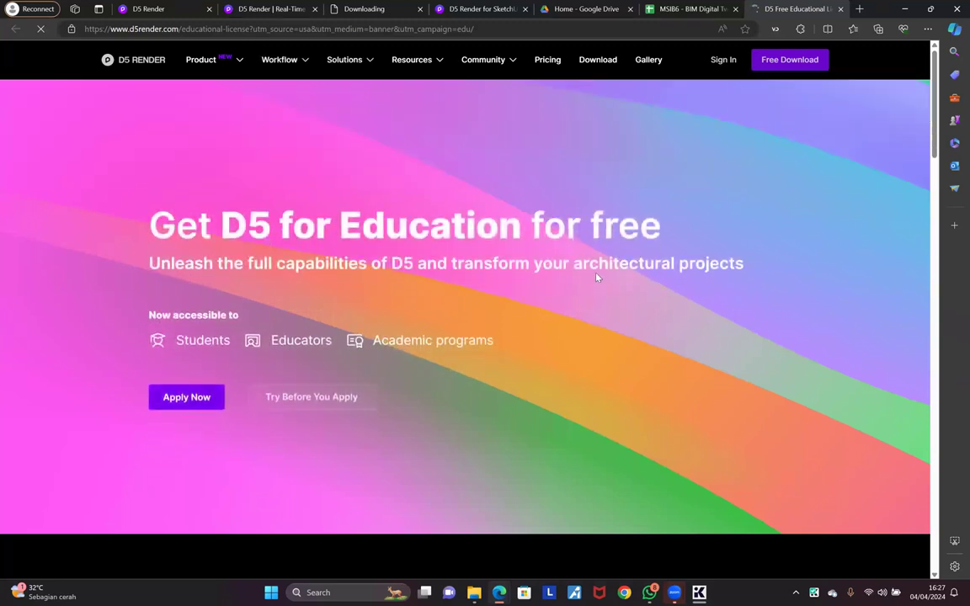
Step: Start the D5 for Education application and look through its form fields
click(187, 397)
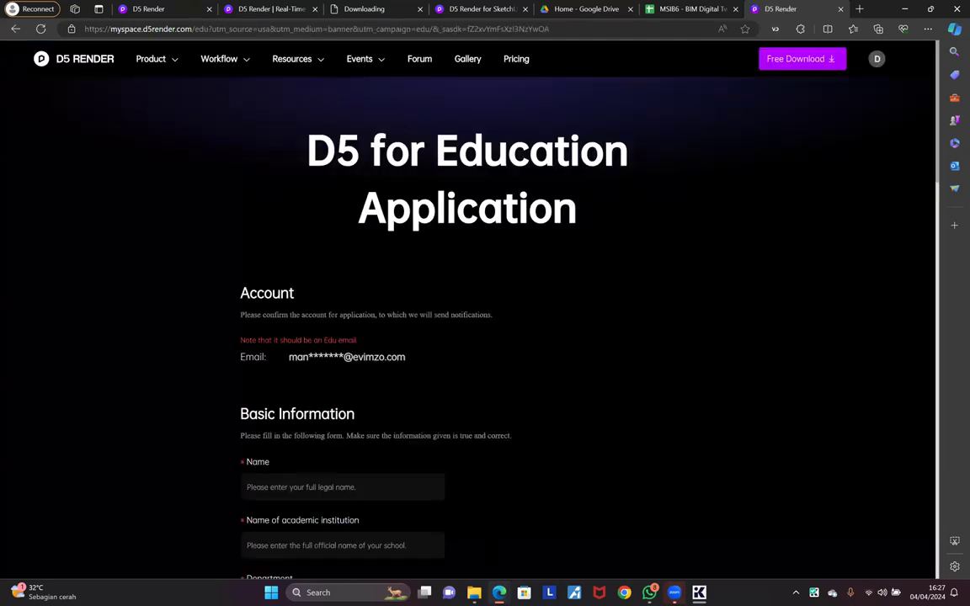
scroll(210, 295, down, 2)
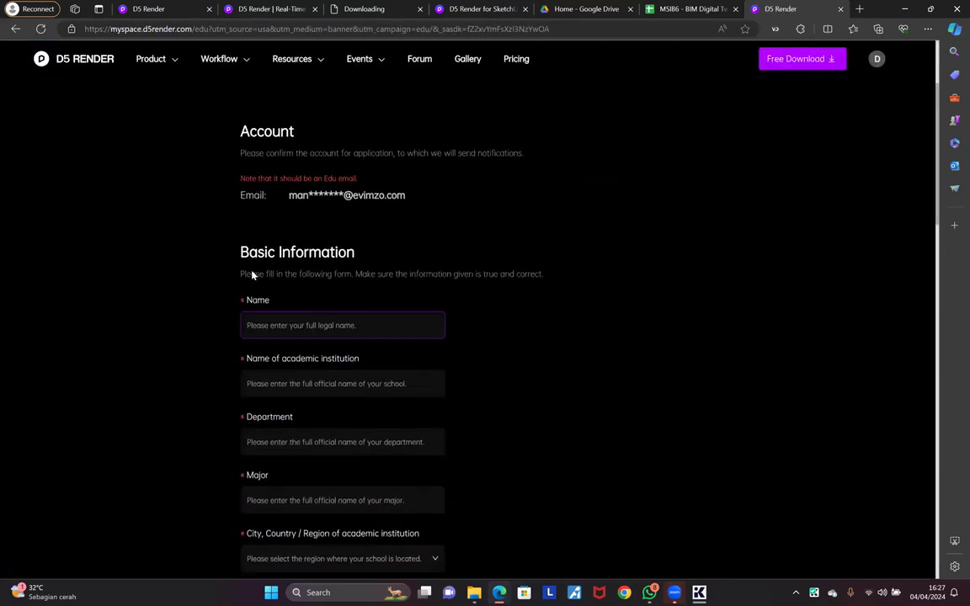
scroll(271, 310, down, 1)
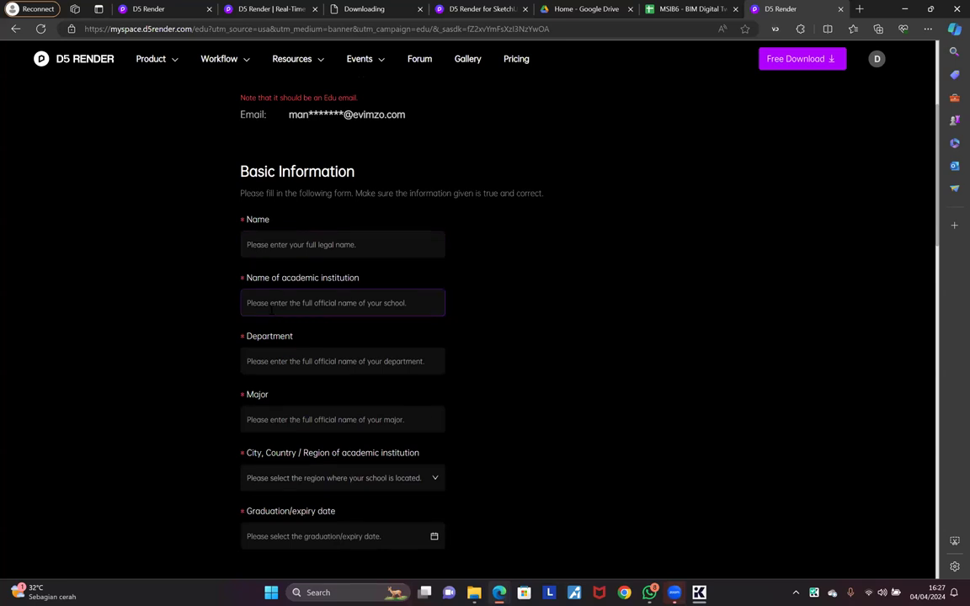
click(271, 239)
click(273, 304)
scroll(217, 340, down, 1)
key(Tab)
scroll(226, 329, down, 1)
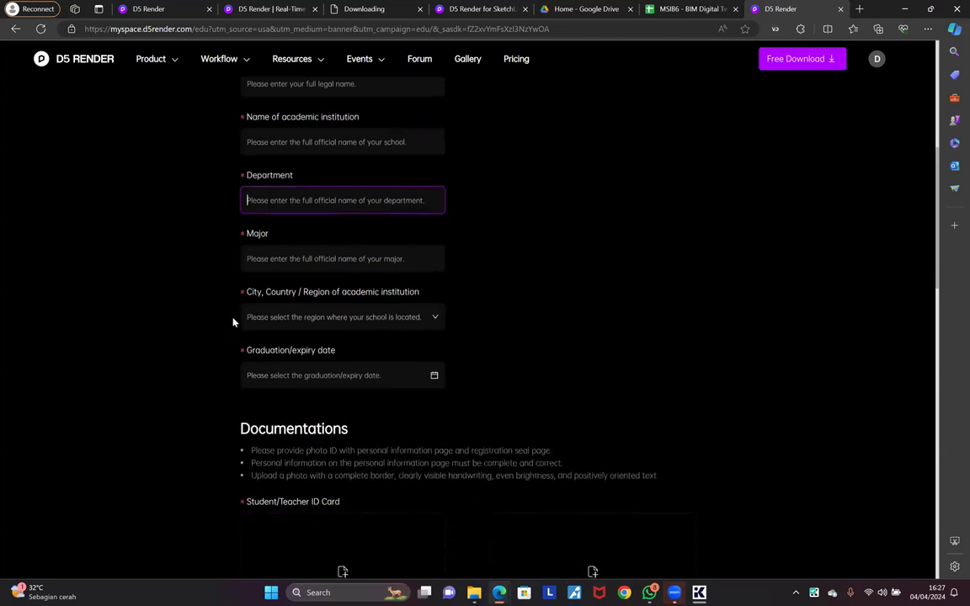
click(257, 257)
click(275, 317)
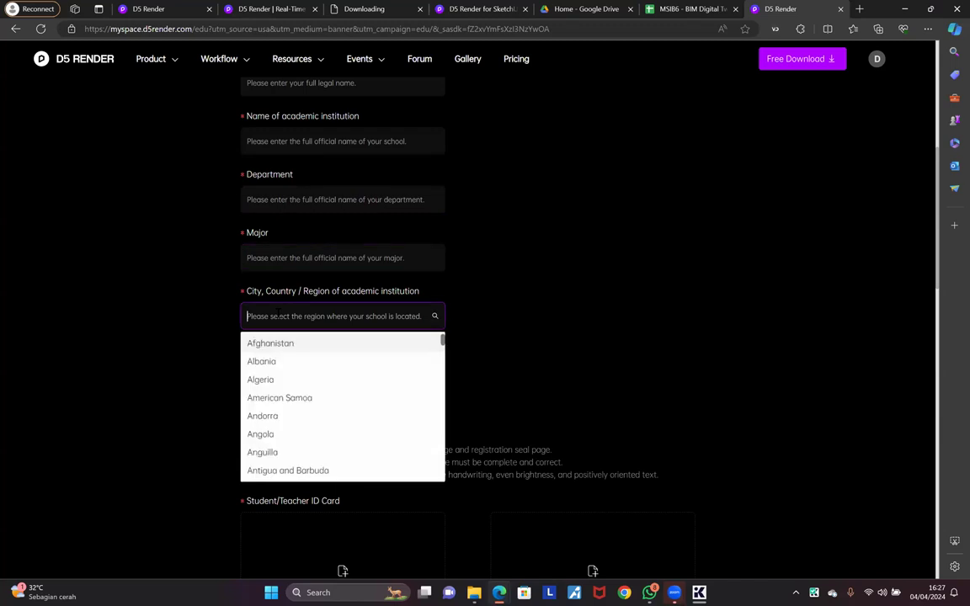
scroll(288, 253, up, 2)
Step: Enter the applicant's name and the academic institution name
click(289, 244)
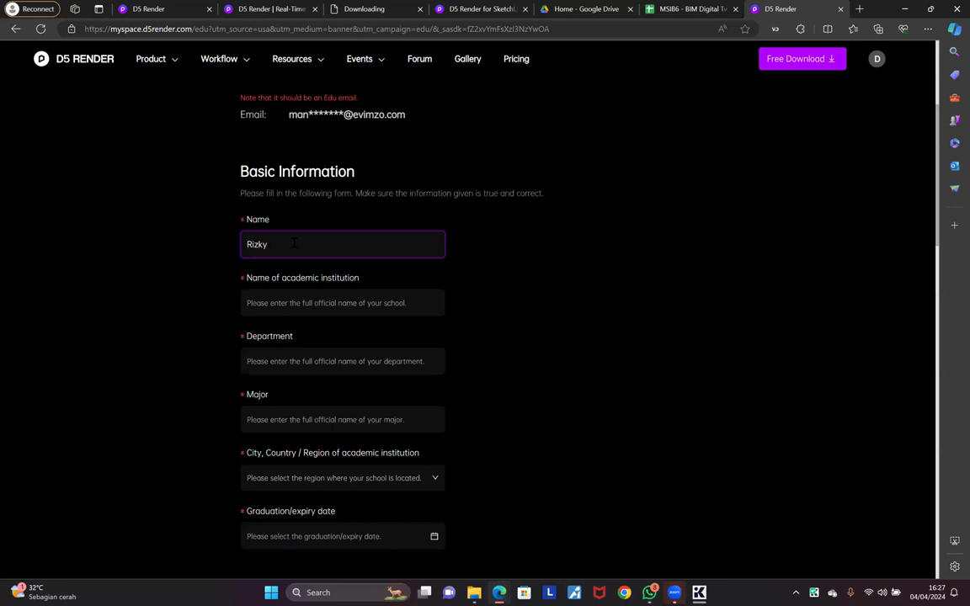
click(248, 300)
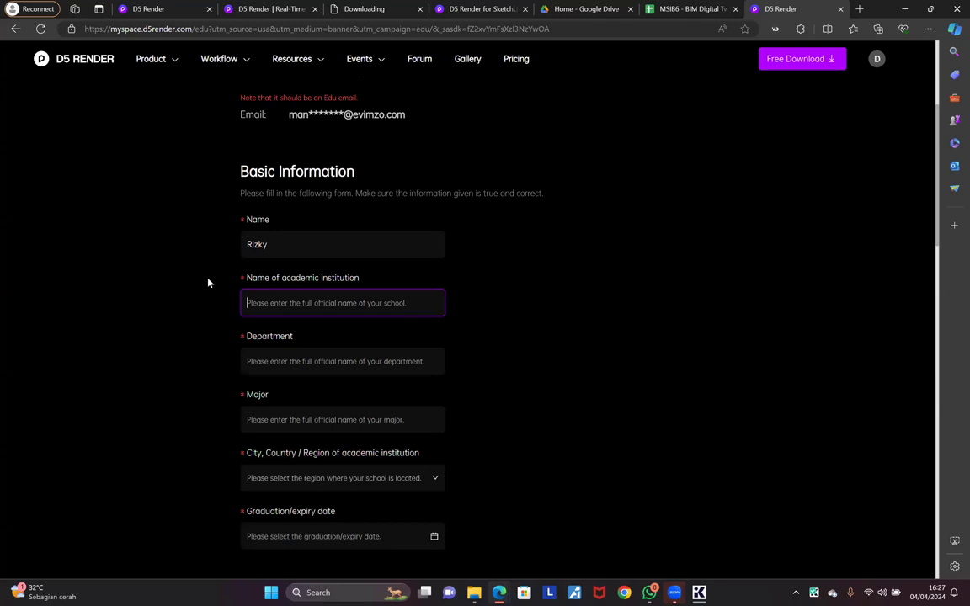
text(Neosia)
scroll(310, 301, down, 1)
Step: Set the Department to FTSP and the Major to Civil Engineering
click(309, 280)
text(FTSP)
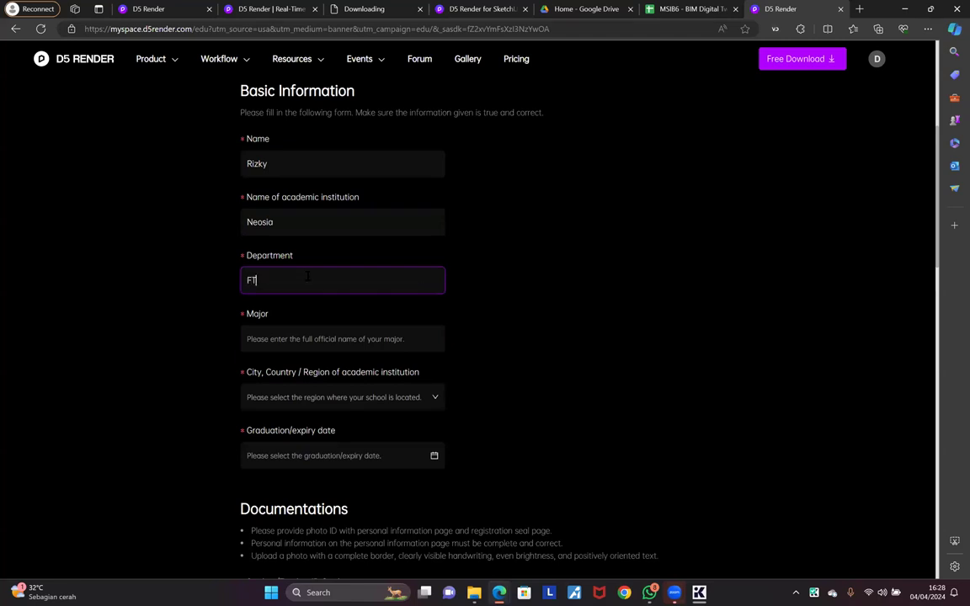
key(BackSpace)
key(BackSpace)
key(BackSpace)
text(TSP)
key(Tab)
text(Teknik Sipil)
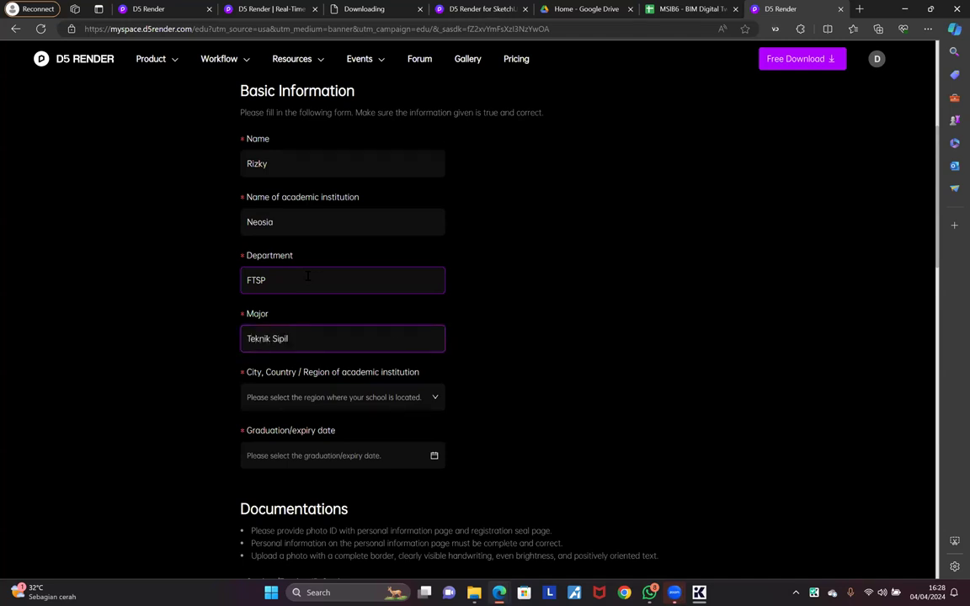
key(ctrl+a)
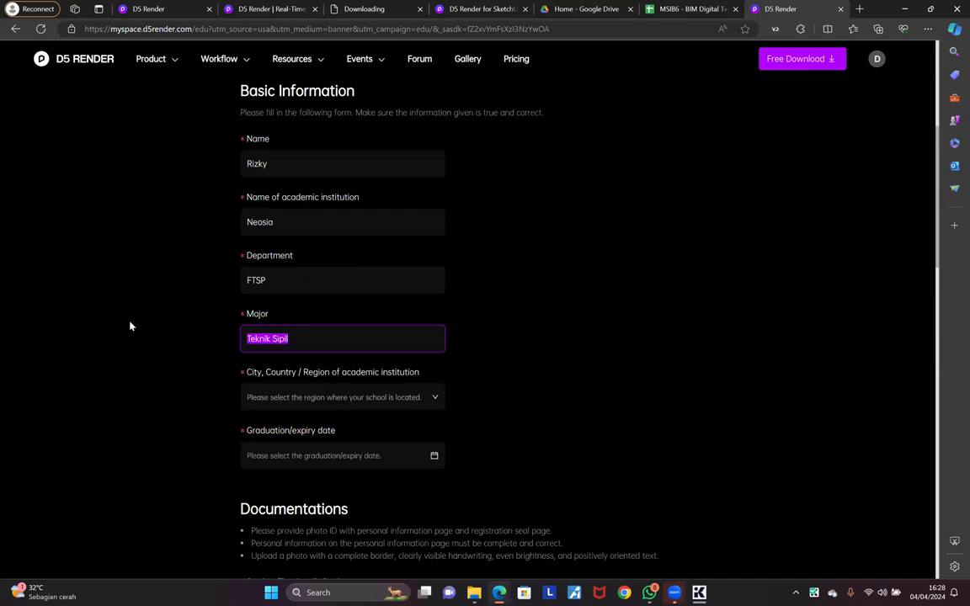
text(Civil Engineering)
click(178, 344)
Step: Choose Indonesia as the region and set the graduation date to 2025-06-14
click(287, 397)
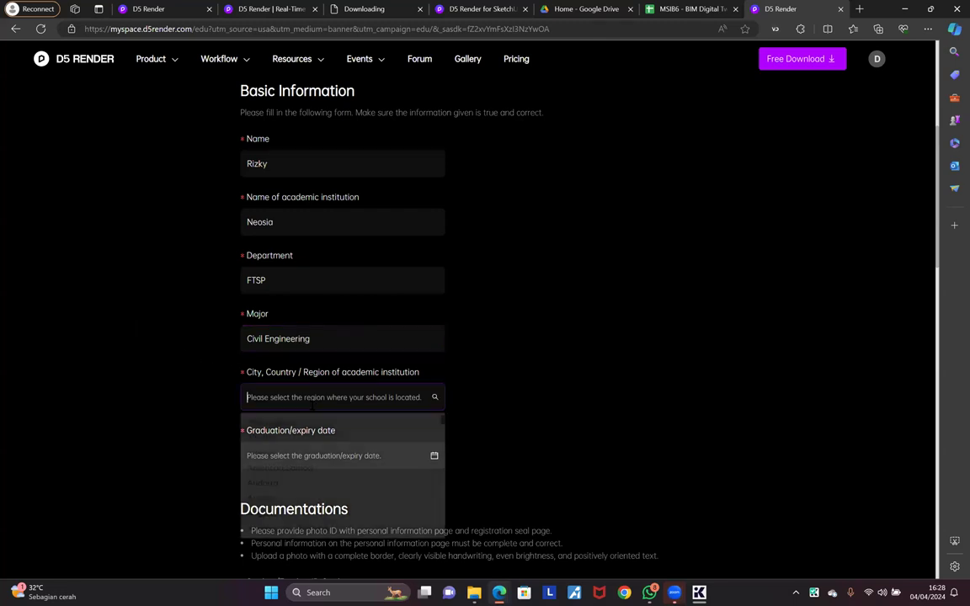
text(ind)
click(269, 440)
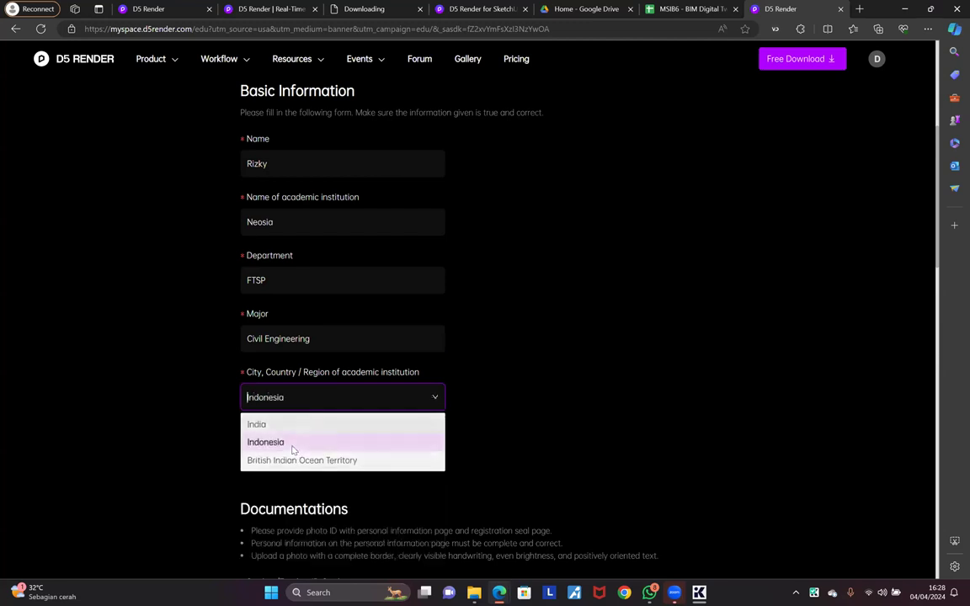
scroll(325, 390, down, 1)
click(326, 375)
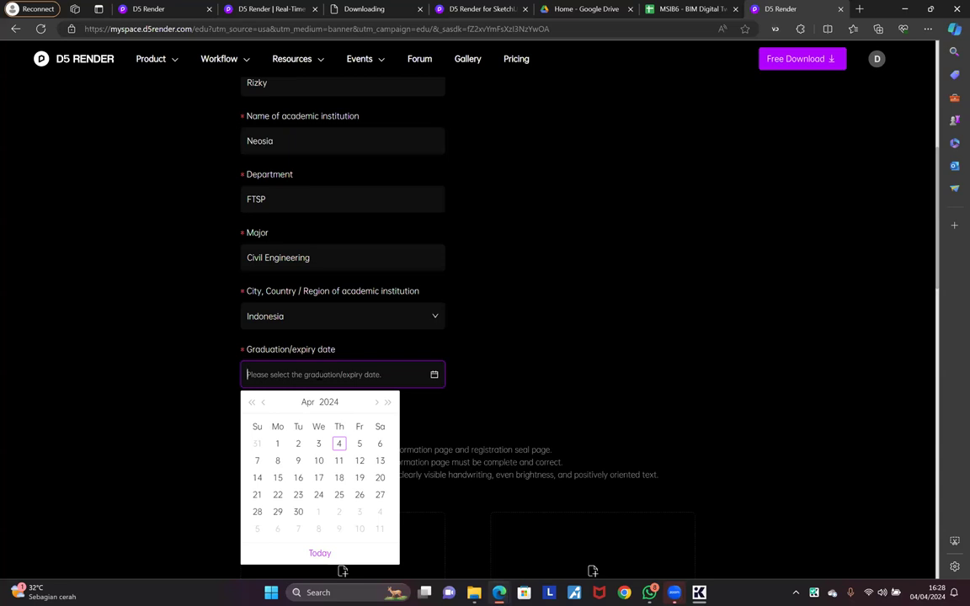
click(377, 403)
click(378, 404)
click(387, 402)
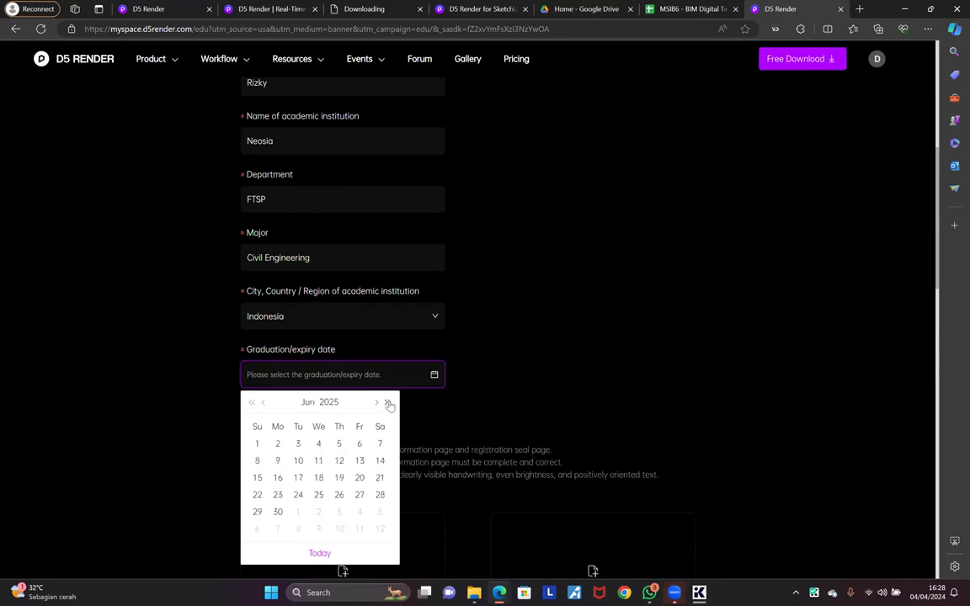
click(380, 462)
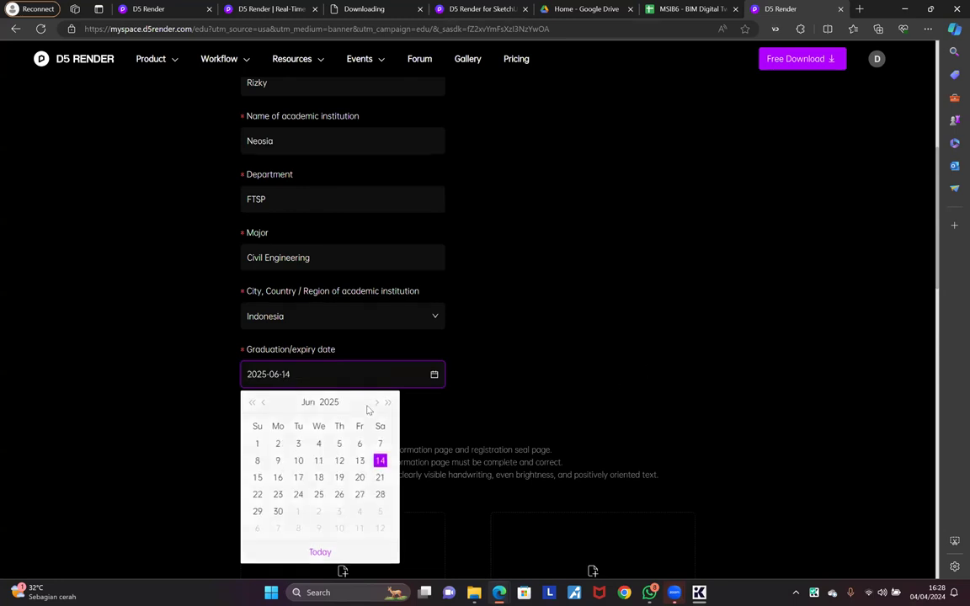
scroll(316, 349, down, 2)
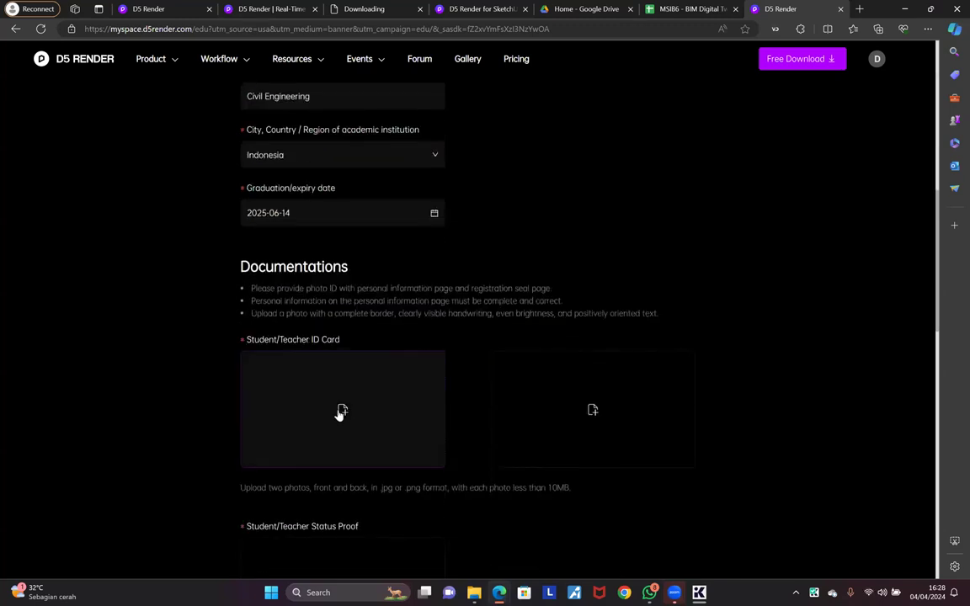
scroll(362, 325, up, 5)
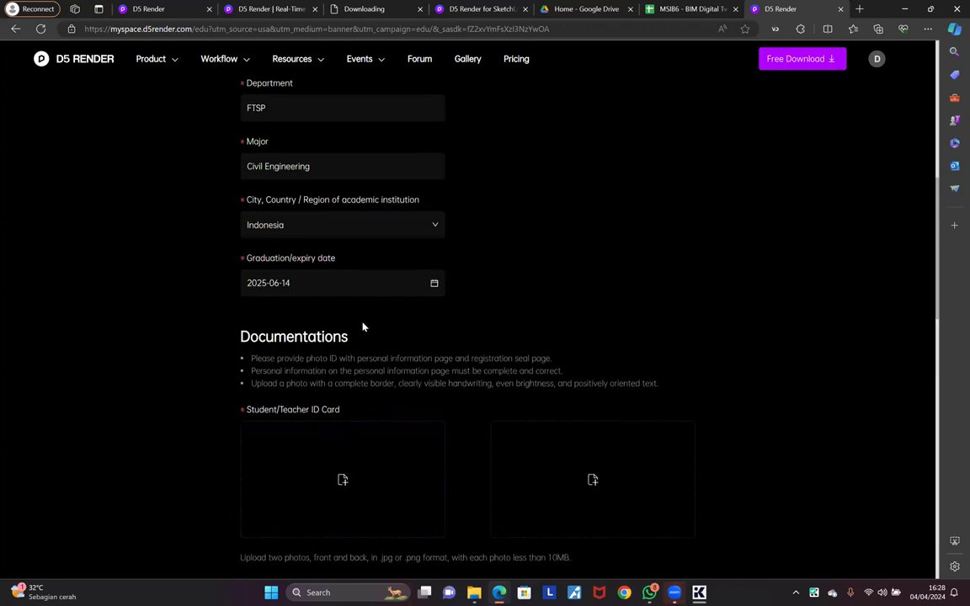
scroll(315, 391, down, 6)
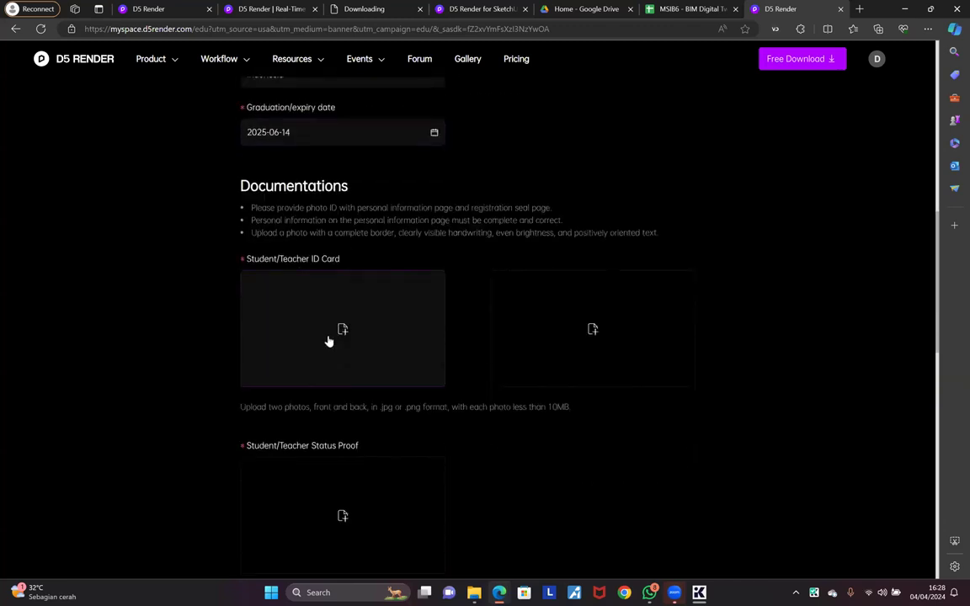
click(341, 340)
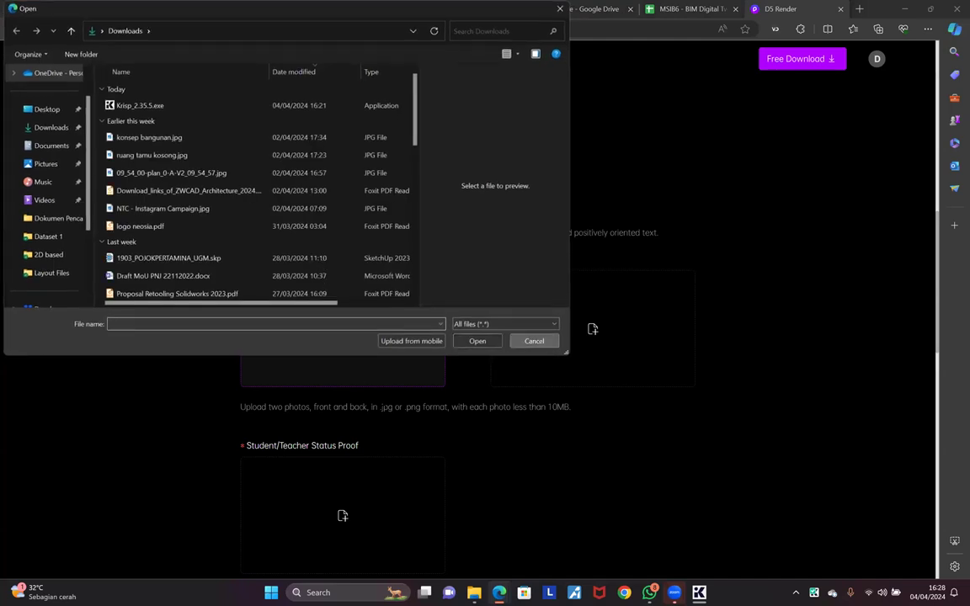
key(Escape)
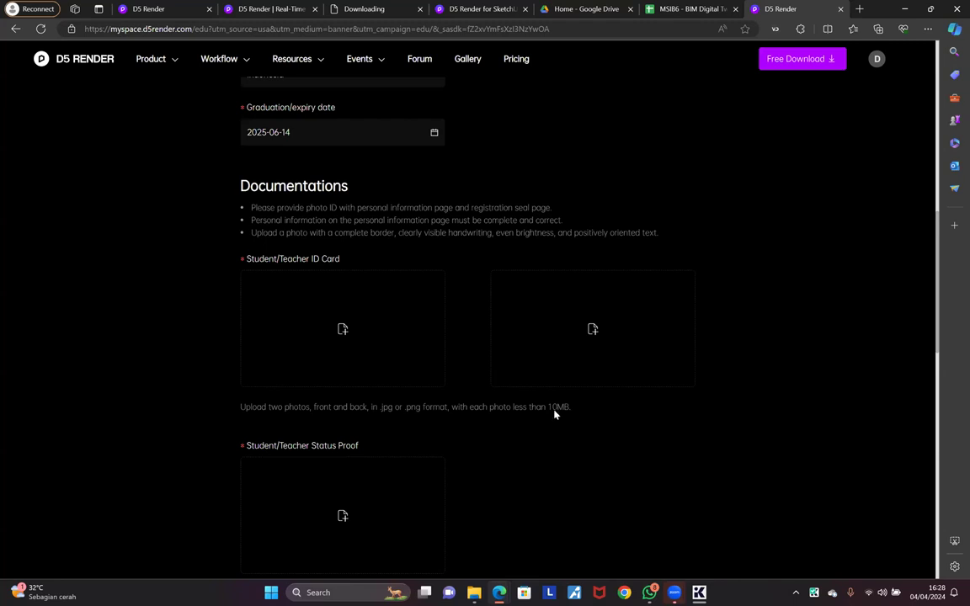
scroll(345, 423, down, 3)
scroll(524, 392, up, 1)
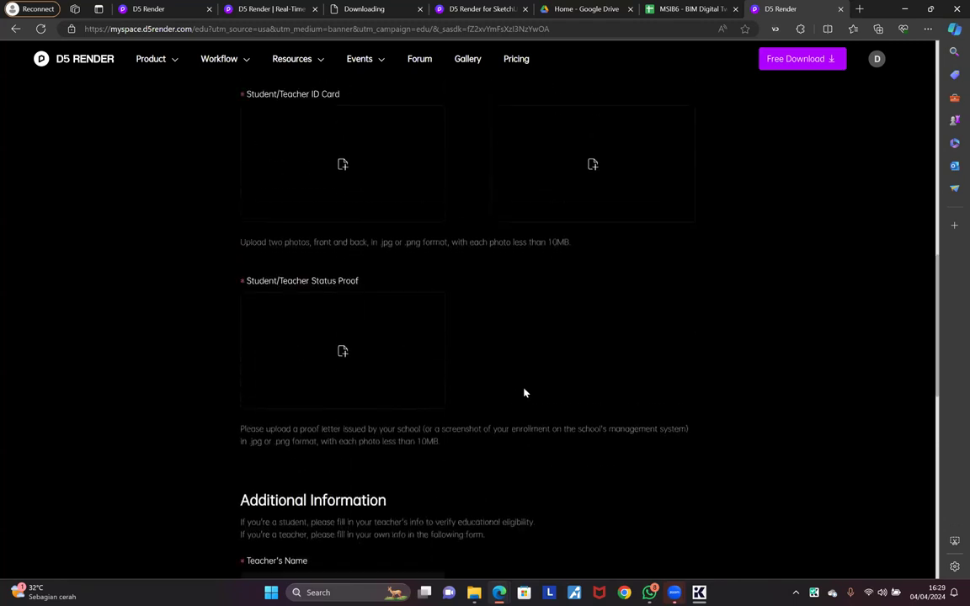
scroll(448, 326, up, 1)
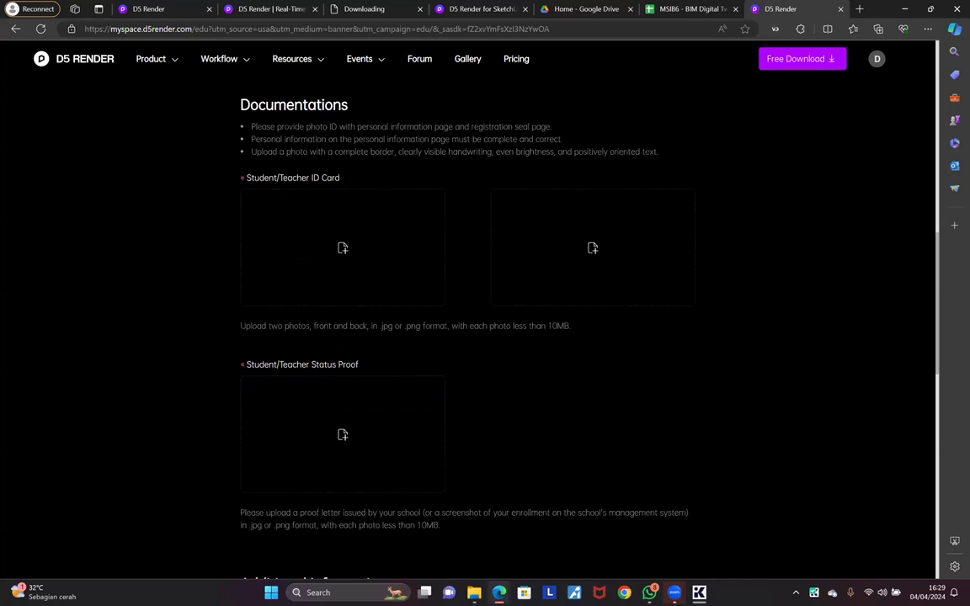
scroll(446, 325, down, 1)
scroll(447, 325, up, 1)
scroll(337, 367, down, 1)
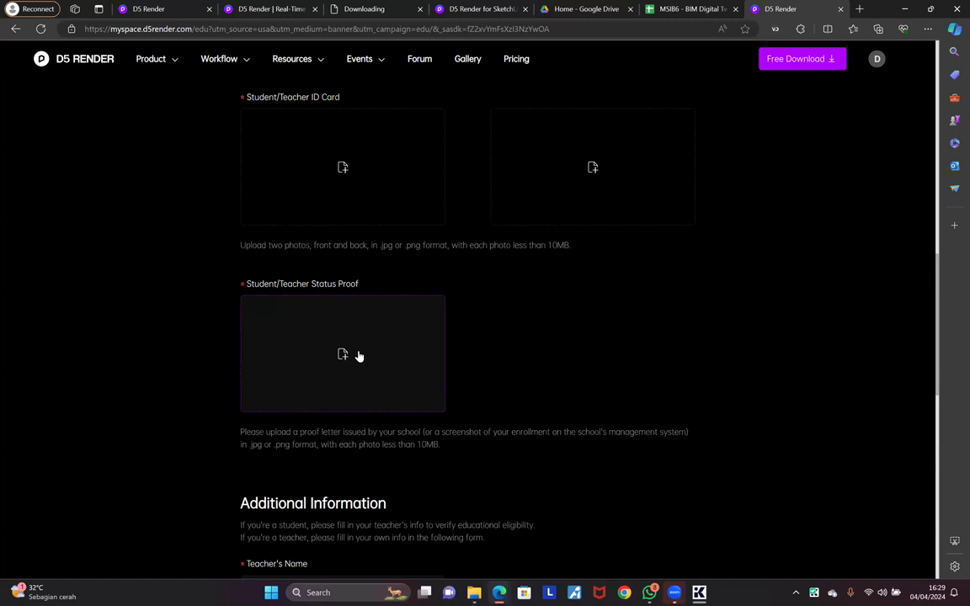
scroll(383, 364, down, 1)
scroll(385, 366, down, 1)
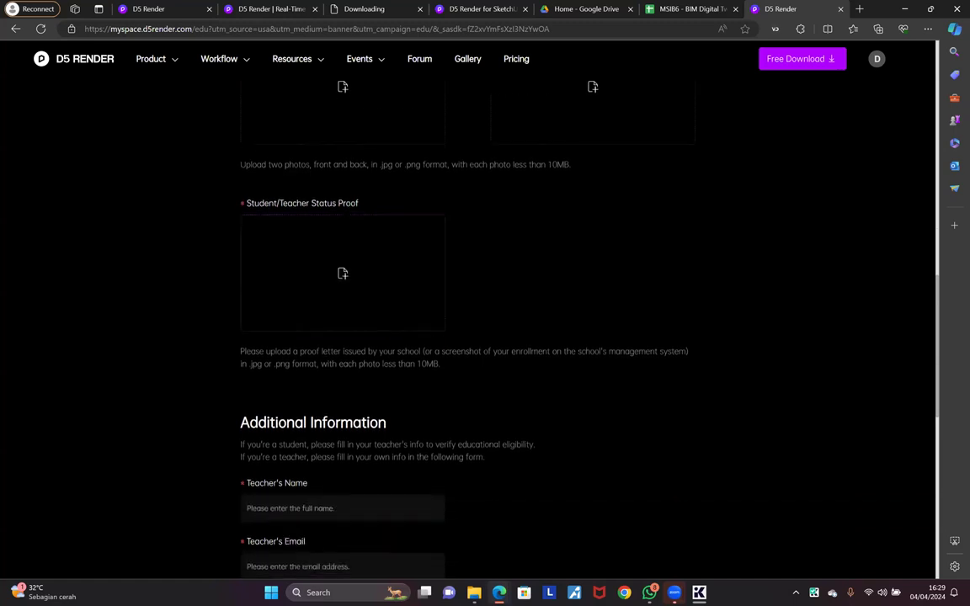
scroll(384, 364, up, 2)
scroll(383, 364, down, 3)
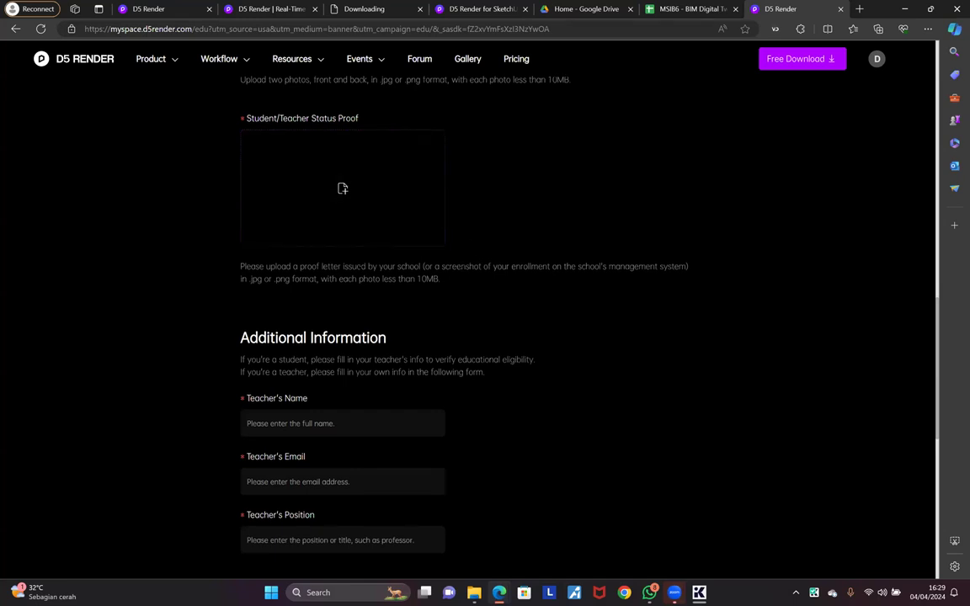
scroll(364, 240, down, 1)
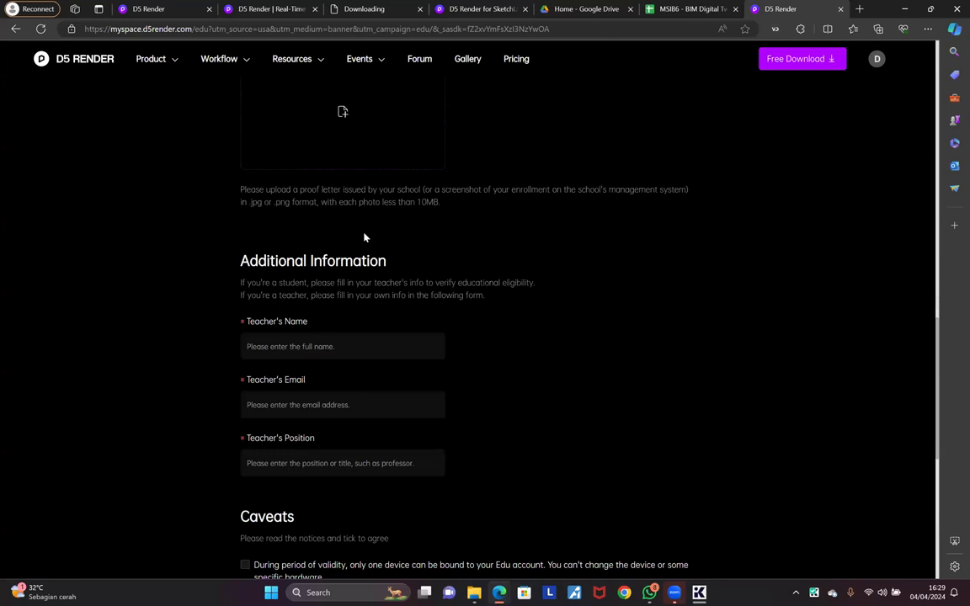
scroll(286, 289, down, 1)
Step: Click through the Teacher's Name, Email and Position fields, leaving them empty
click(272, 270)
click(161, 270)
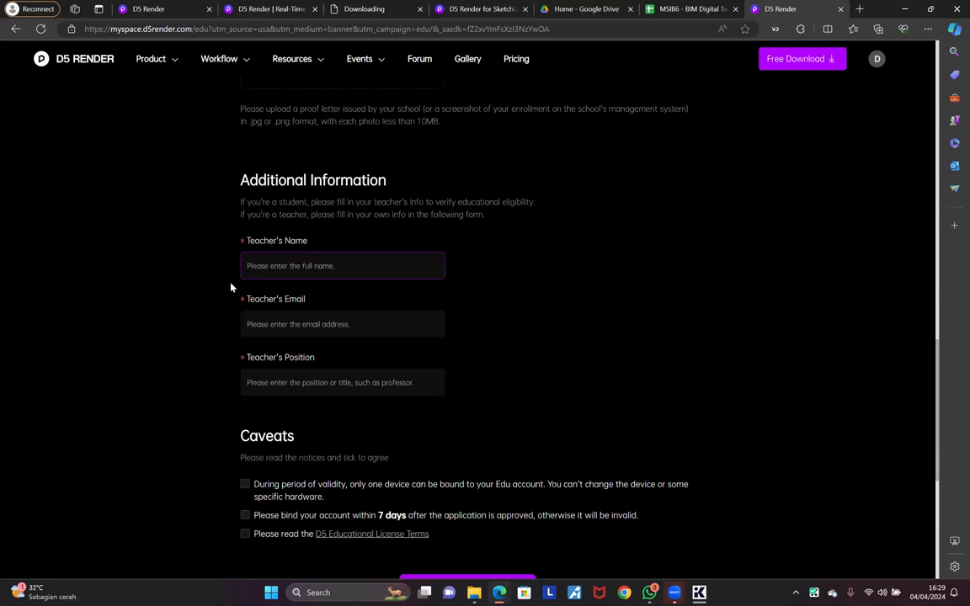
scroll(227, 288, down, 1)
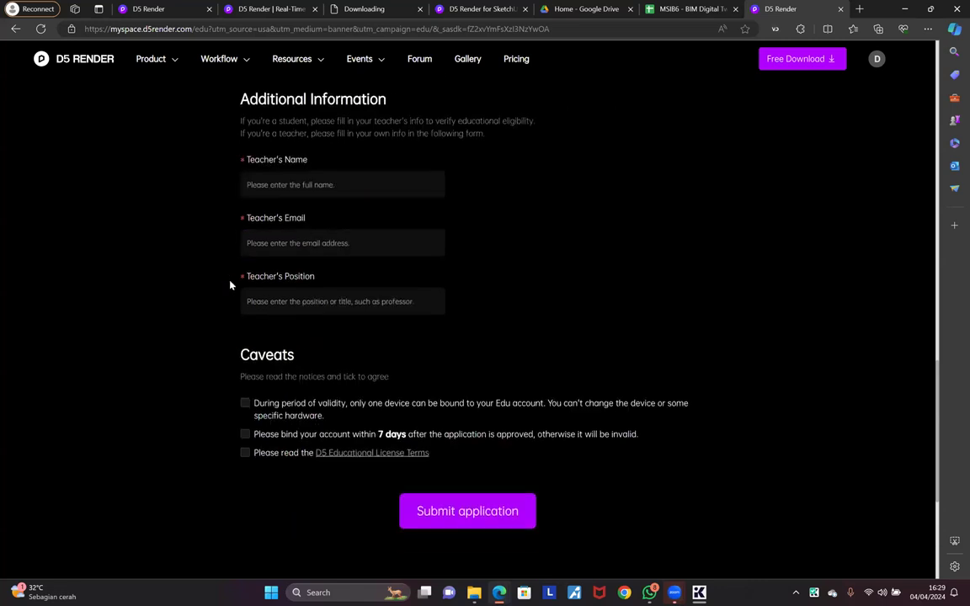
click(270, 187)
key(Tab)
click(303, 187)
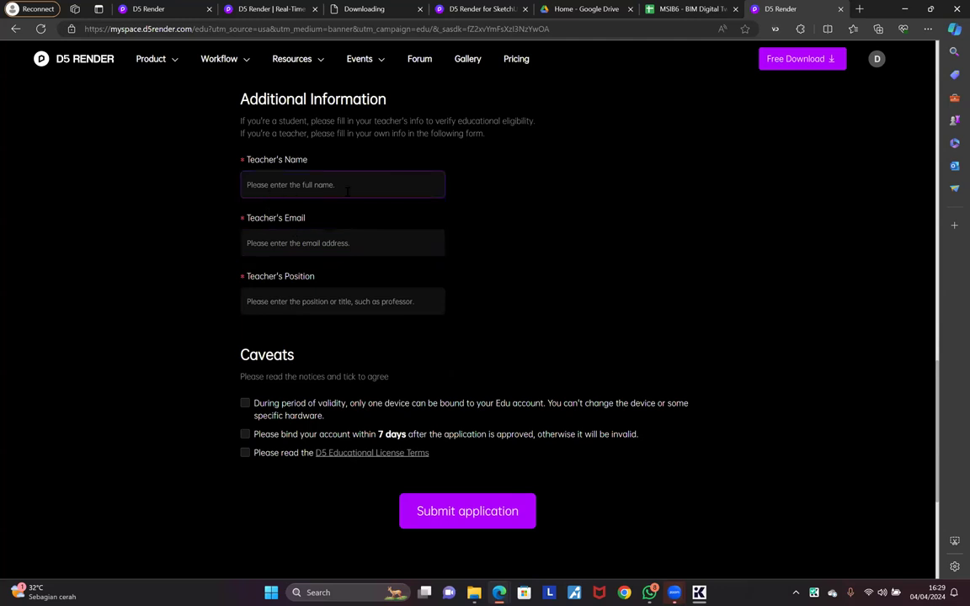
click(278, 243)
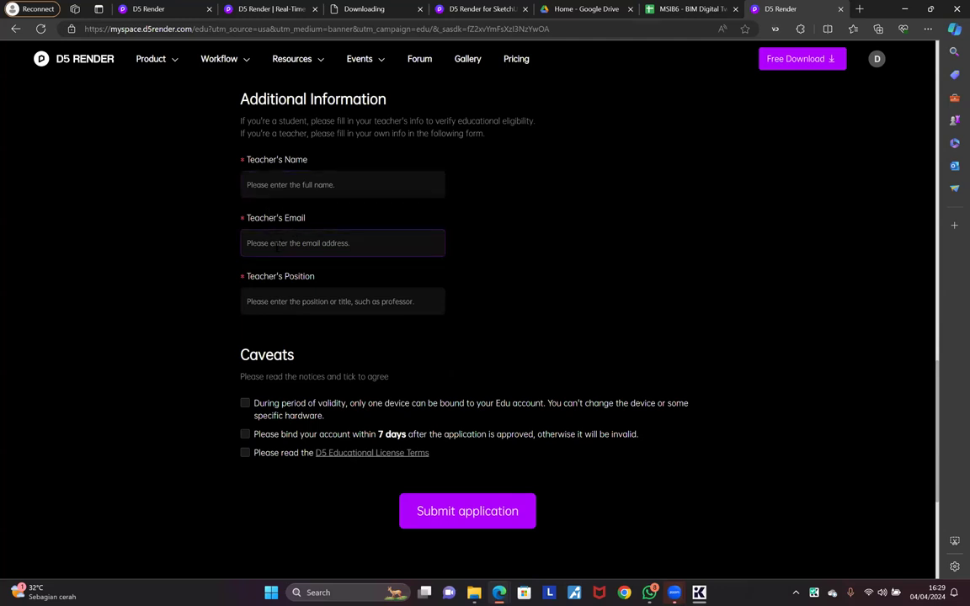
click(292, 301)
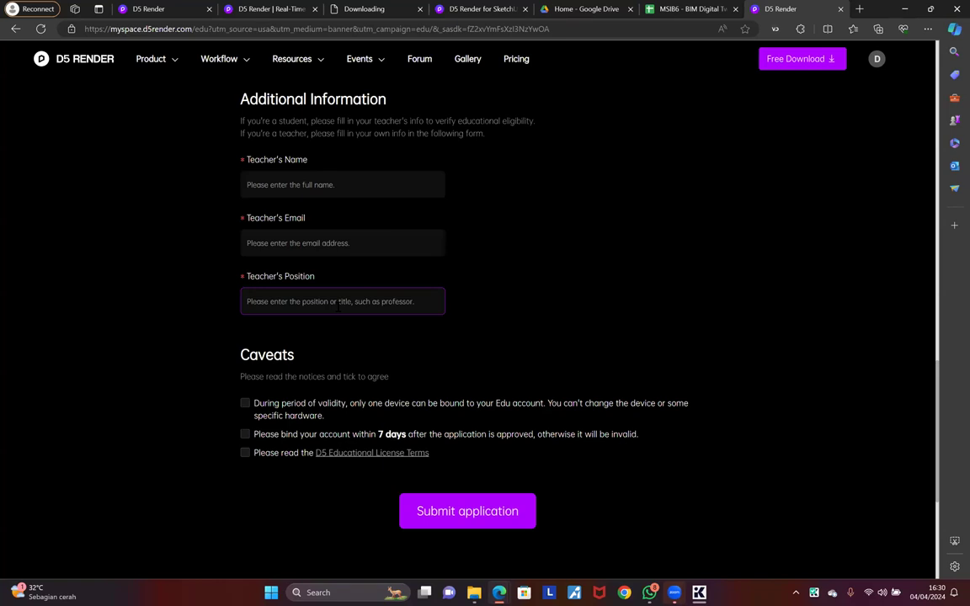
click(330, 341)
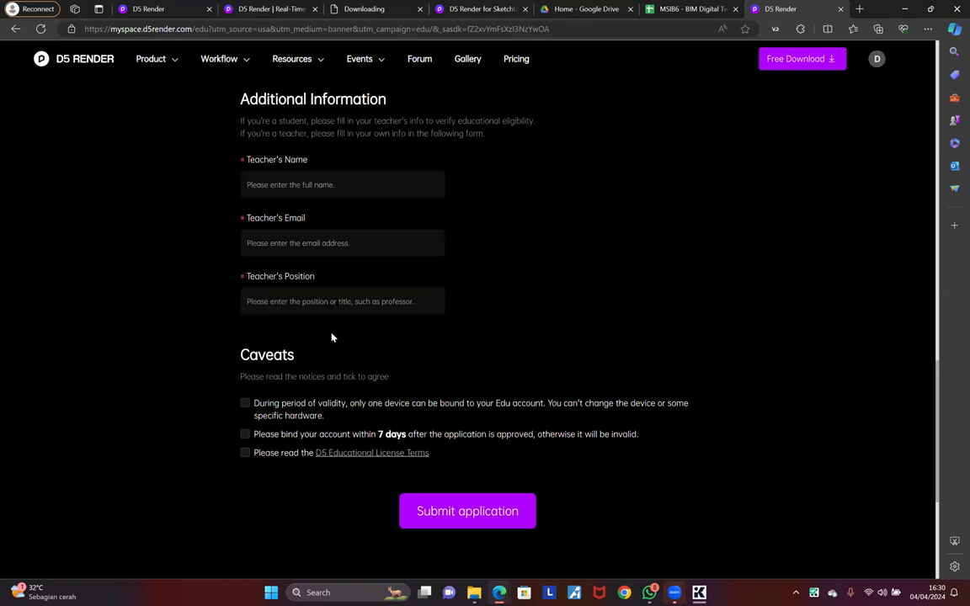
Step: Tick all three Caveats agreement boxes, including the D5 Educational License Terms, then return to the top
scroll(340, 335, down, 1)
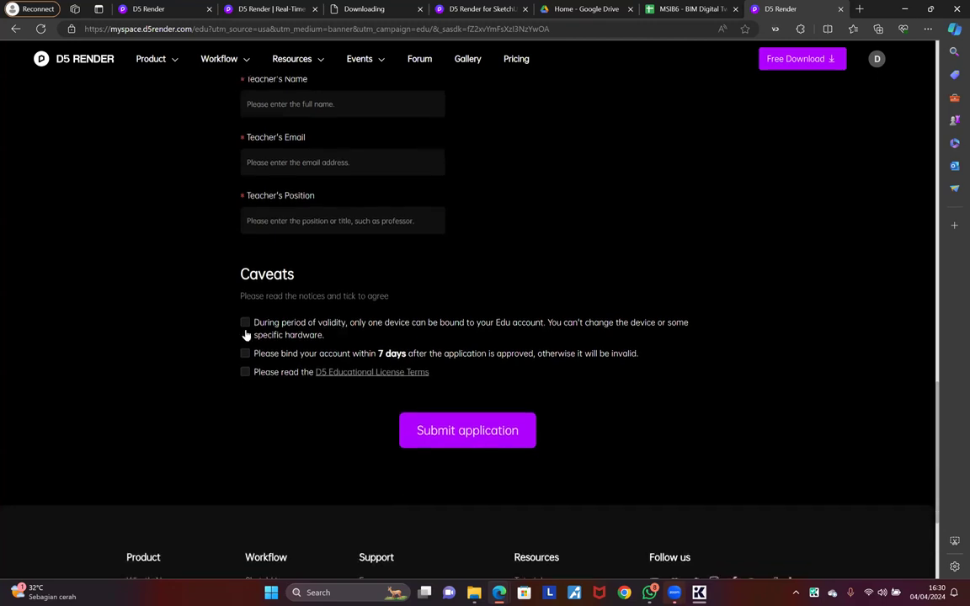
click(245, 323)
click(245, 354)
click(245, 372)
scroll(816, 410, down, 3)
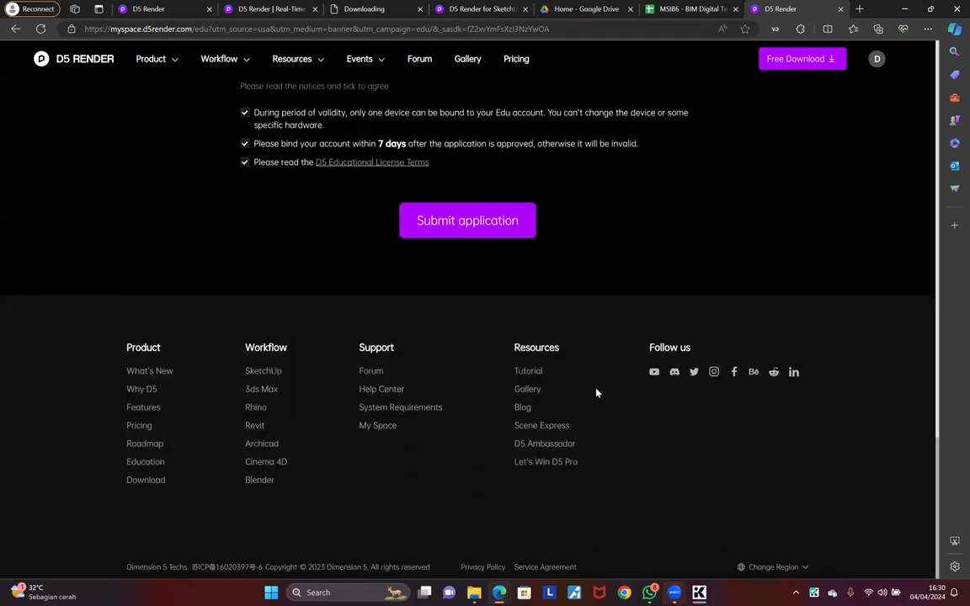
scroll(597, 393, up, 1)
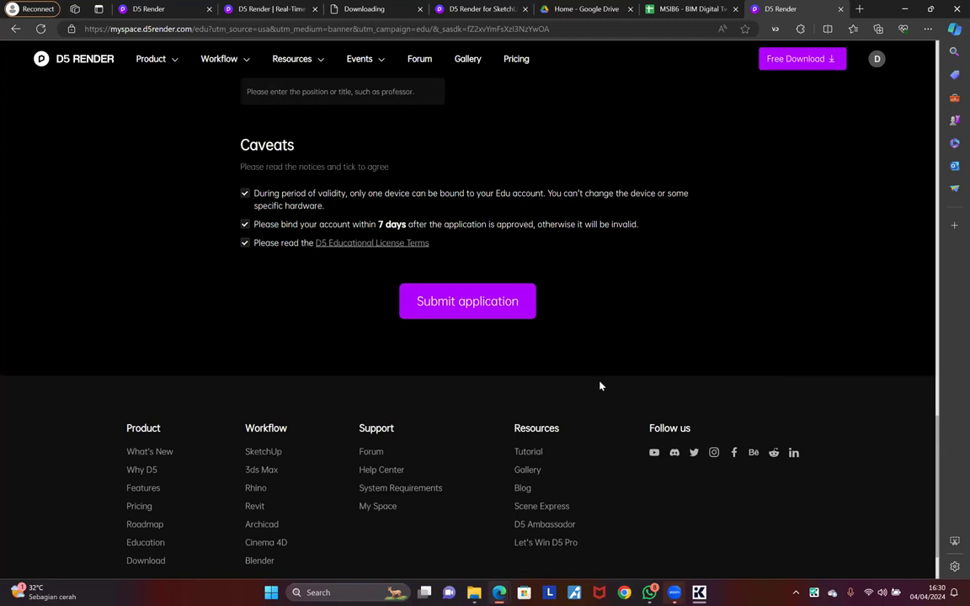
scroll(602, 384, up, 9)
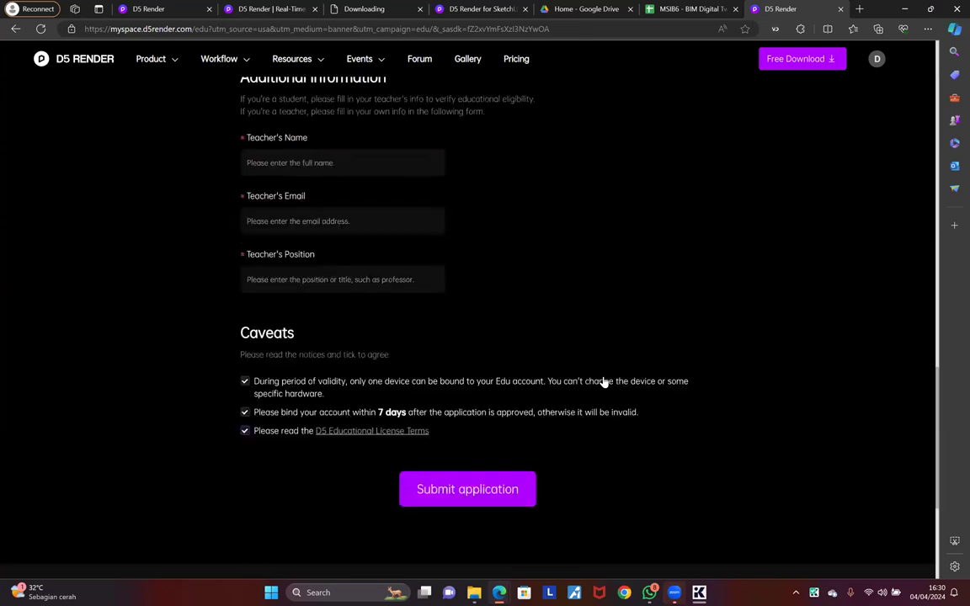
scroll(604, 381, up, 9)
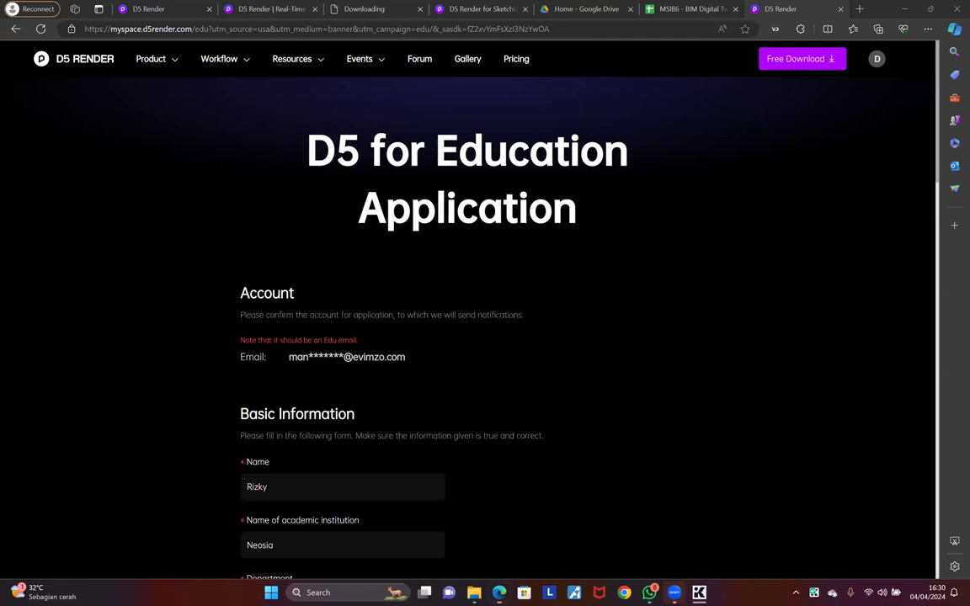
Step: Read through the D5 educational license page, then close it and the education application tab
click(729, 209)
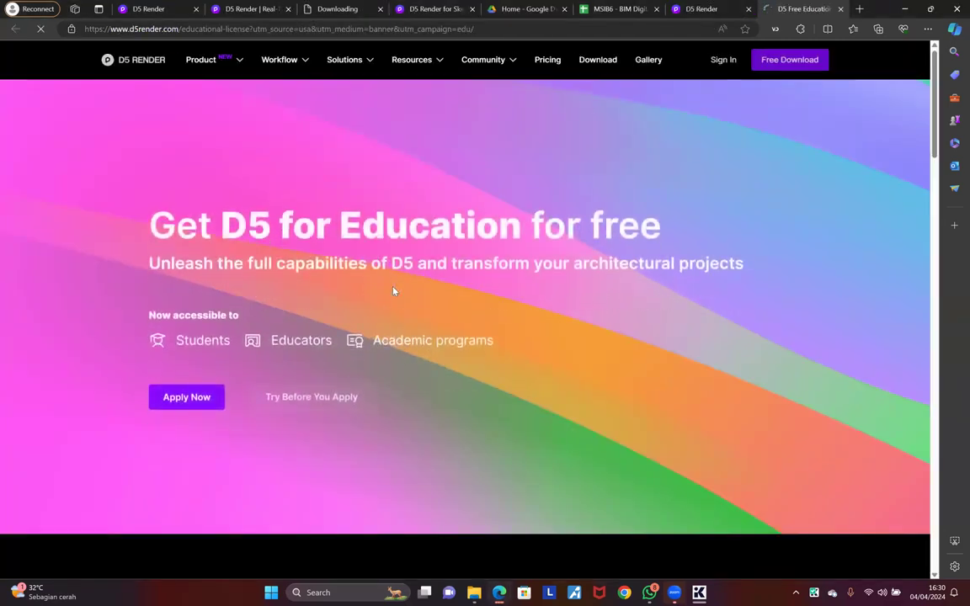
scroll(394, 290, down, 4)
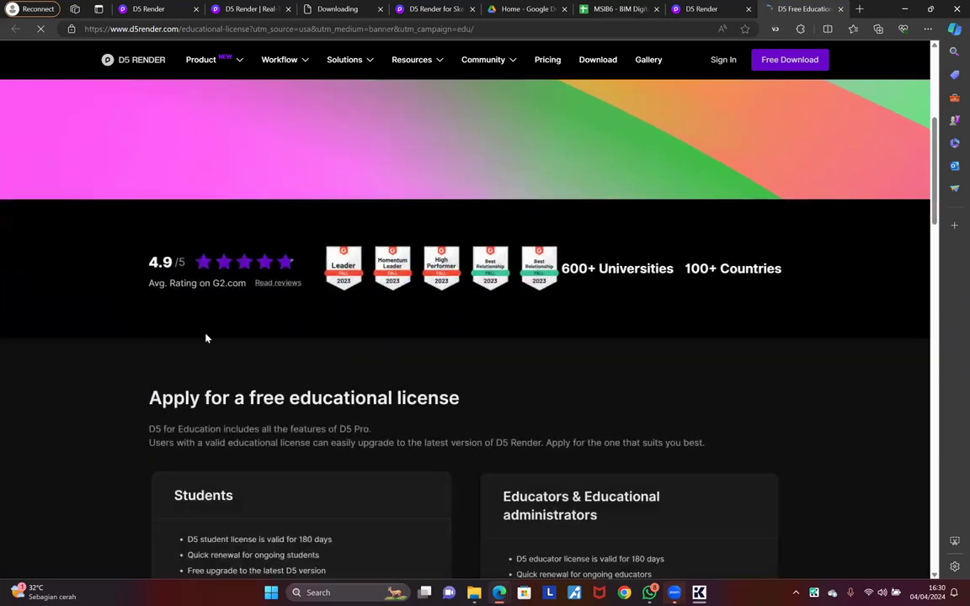
scroll(206, 337, down, 3)
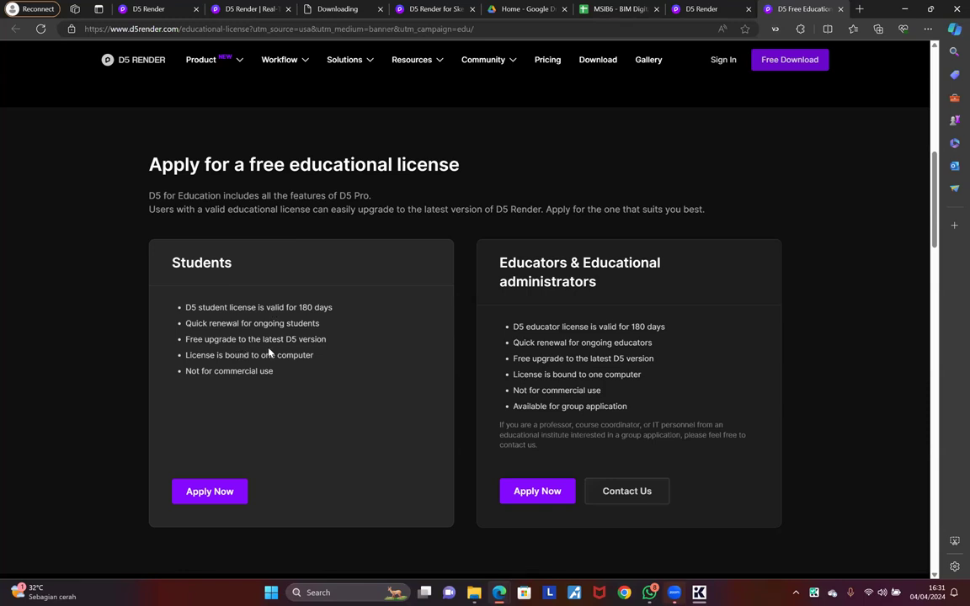
scroll(275, 366, down, 1)
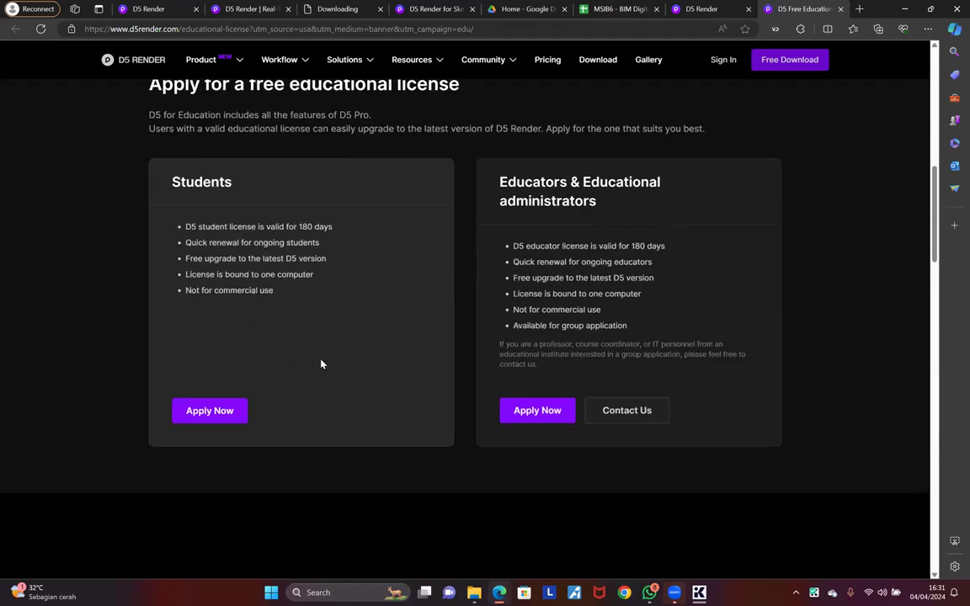
scroll(345, 405, down, 5)
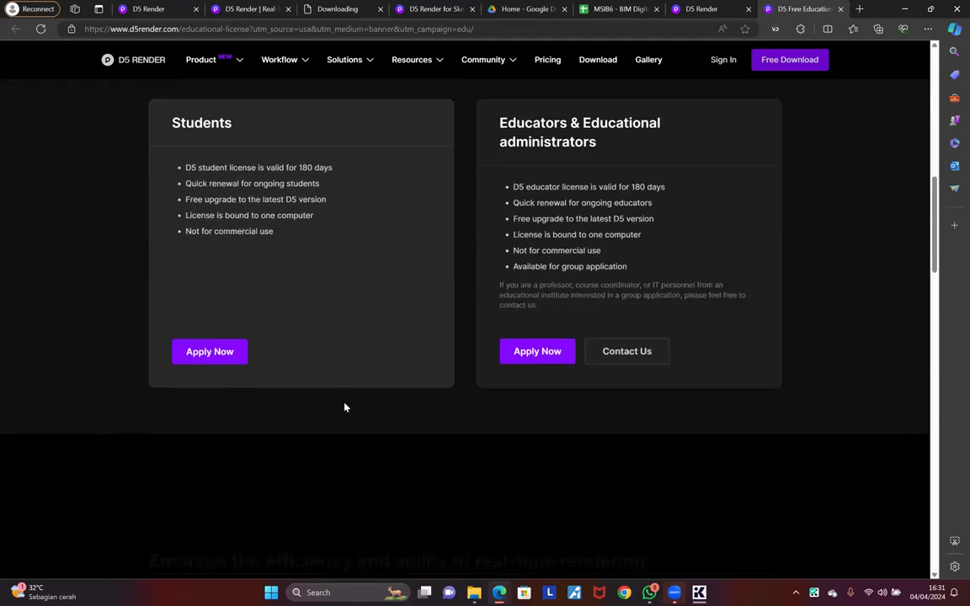
middle_click(802, 6)
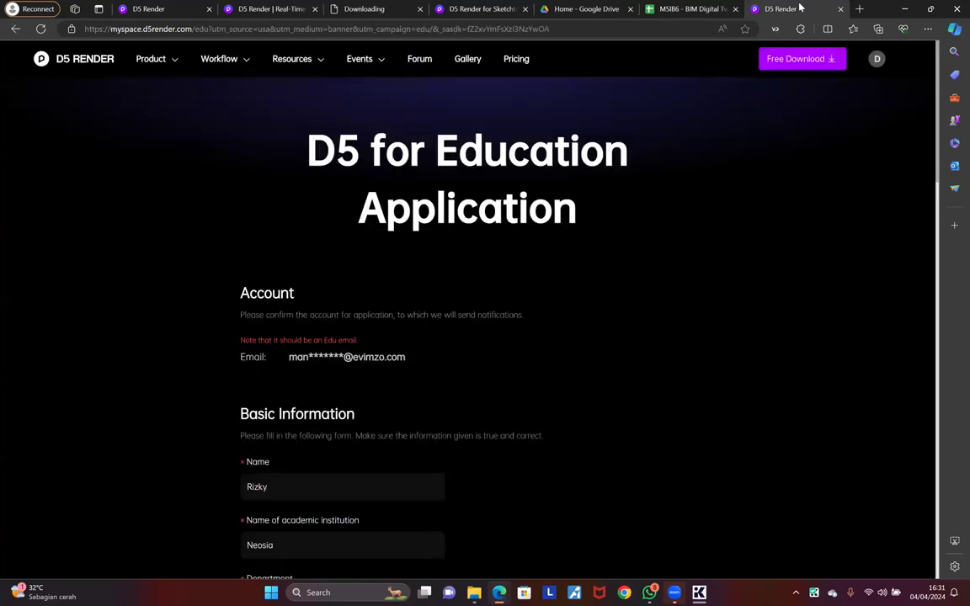
middle_click(801, 7)
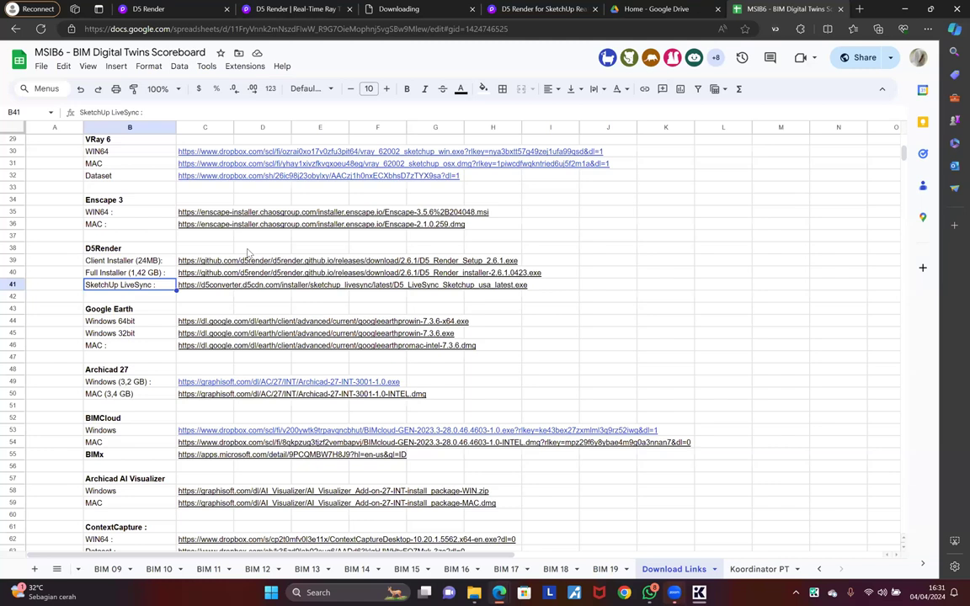
Step: Browse the D5 Render home page tab, then switch to the NEOSIA (D:) File Explorer window
key(ctrl+Tab)
key(ctrl+Tab)
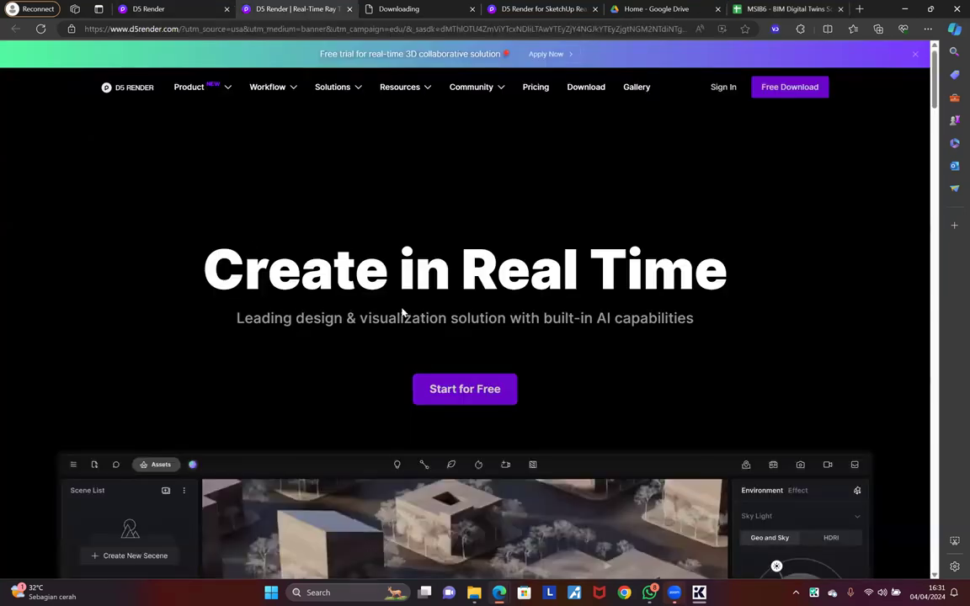
scroll(398, 311, down, 5)
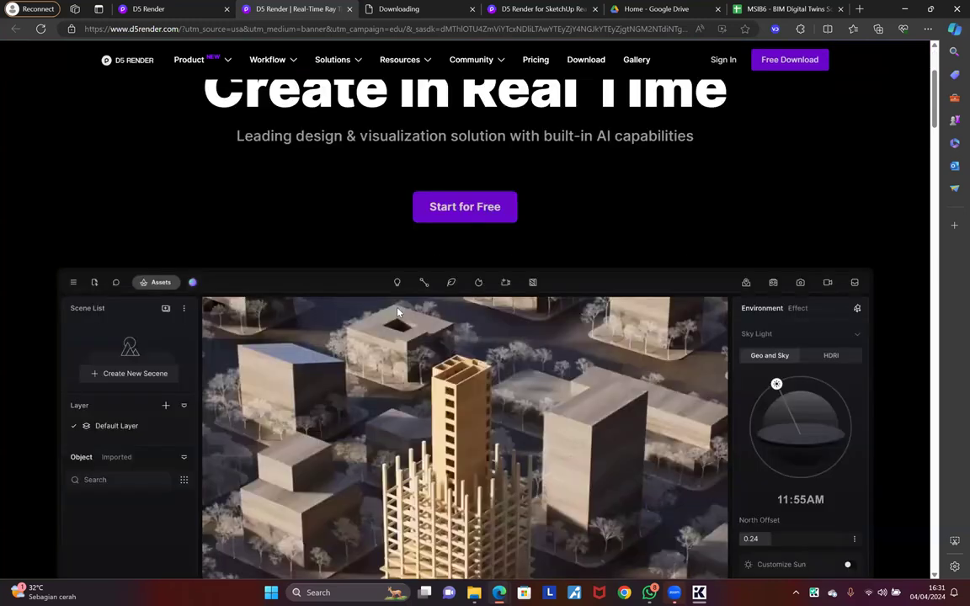
scroll(401, 308, down, 1)
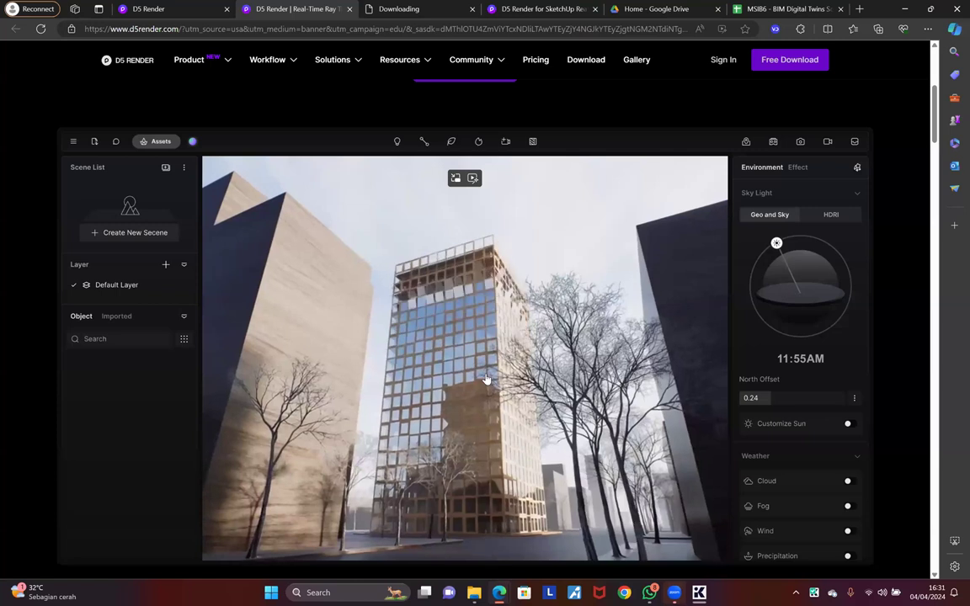
scroll(489, 381, down, 5)
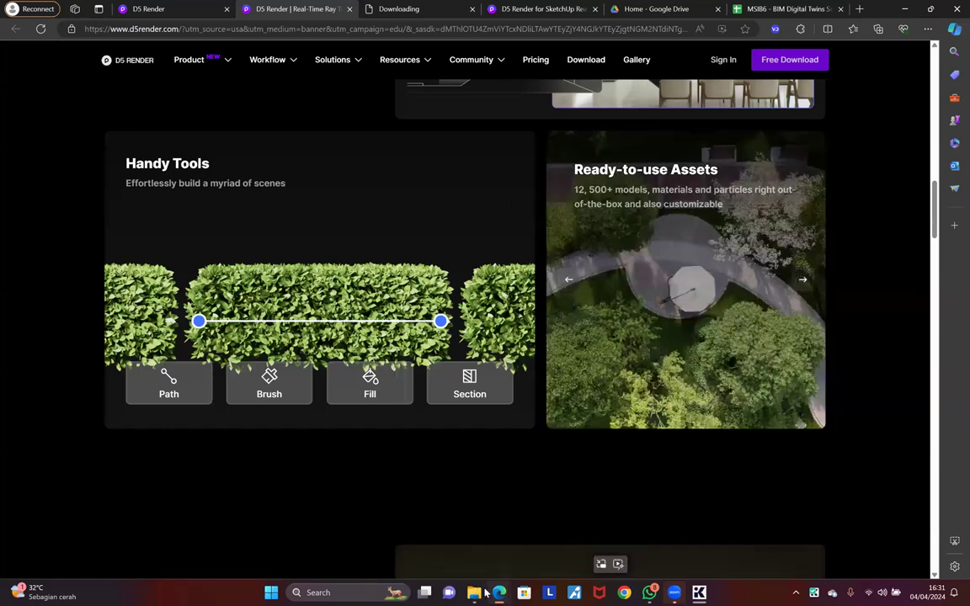
mouse_move(474, 593)
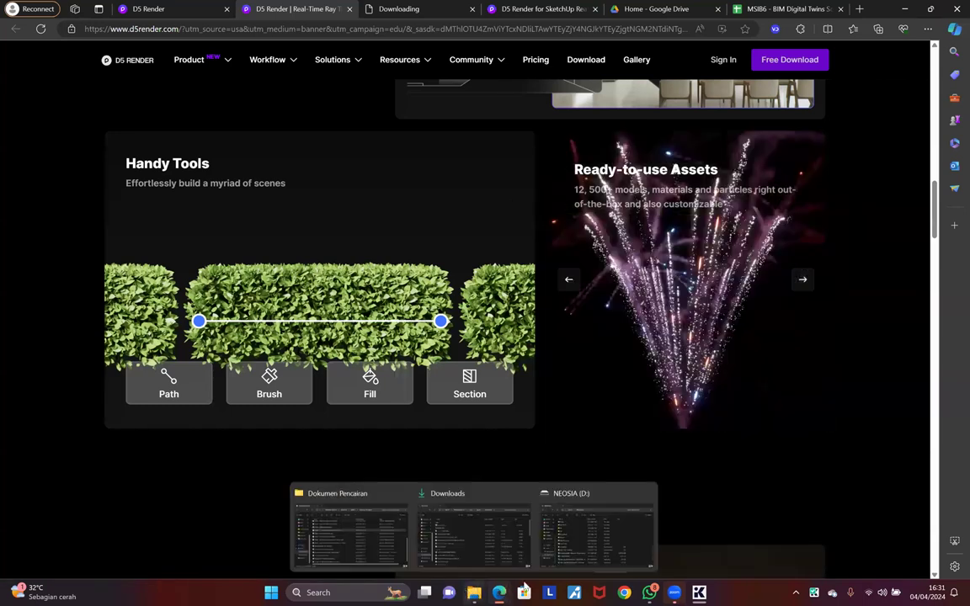
click(587, 525)
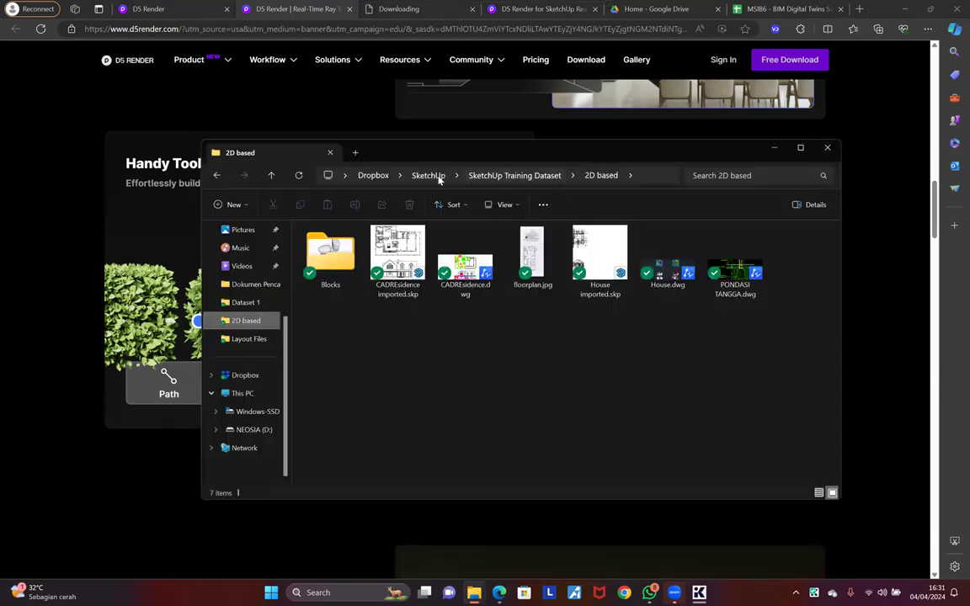
Step: In the SketchUp Training Dataset folder, select barcelona-new.skp and bring up its file actions
click(439, 179)
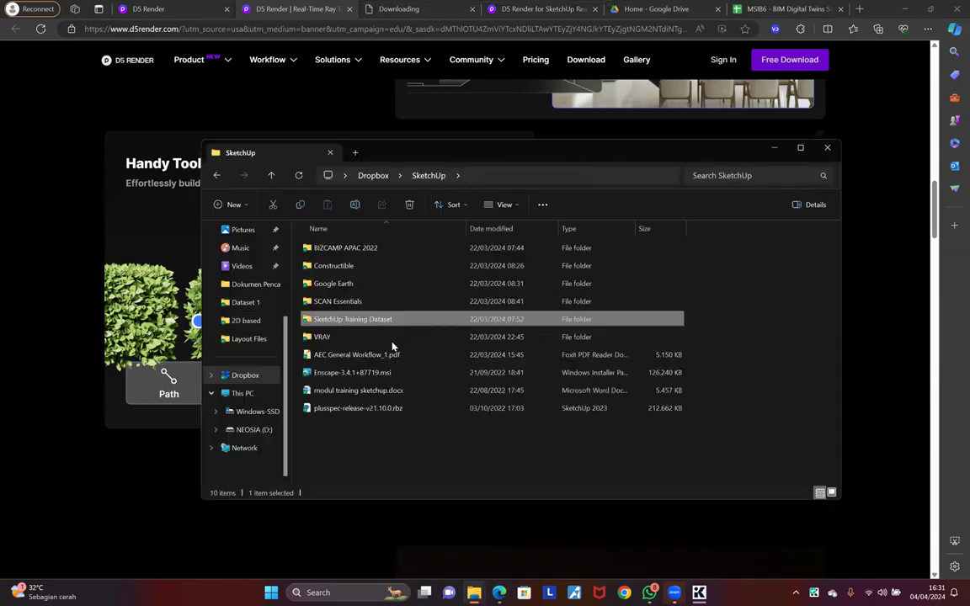
double_click(353, 319)
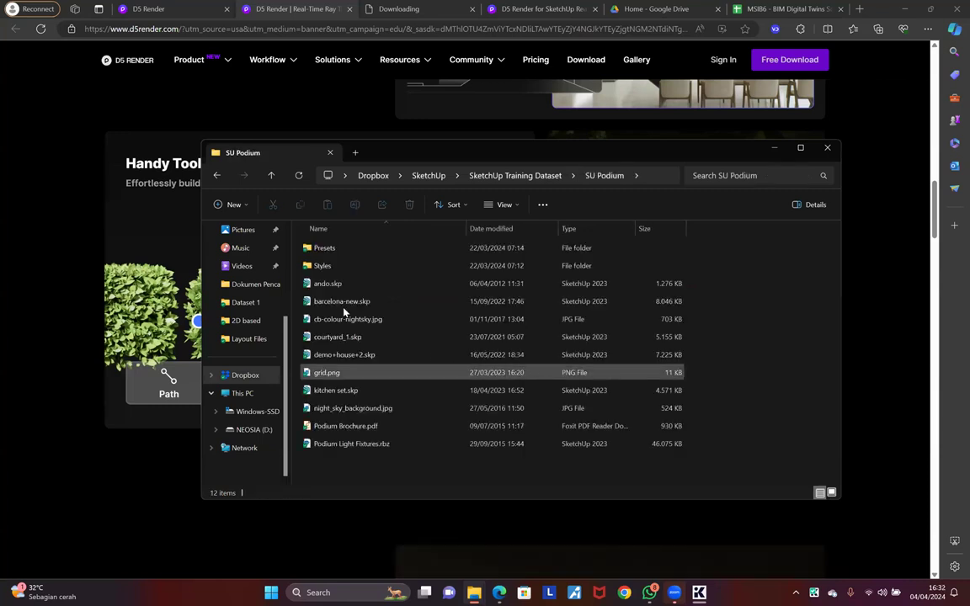
click(342, 305)
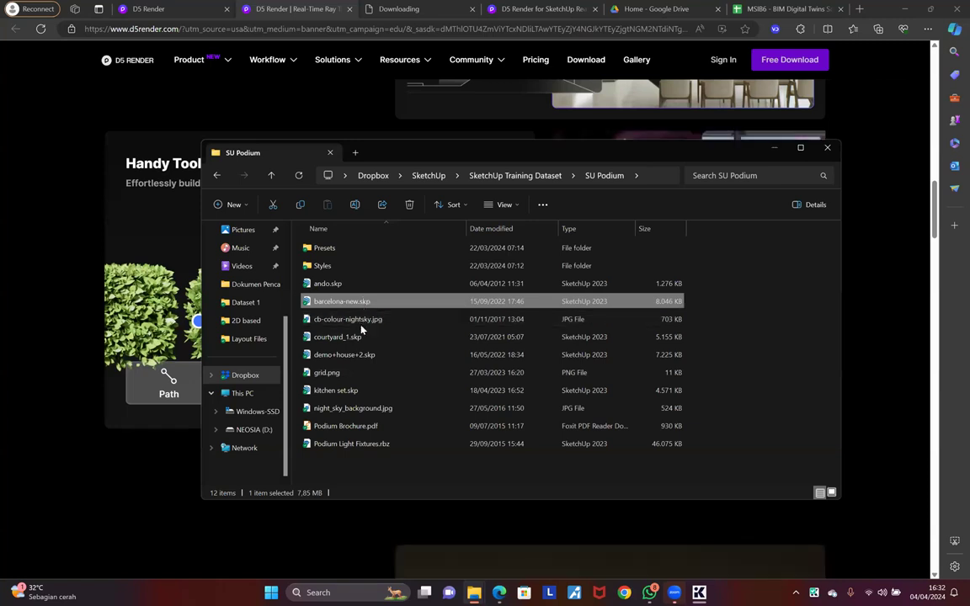
click(347, 337)
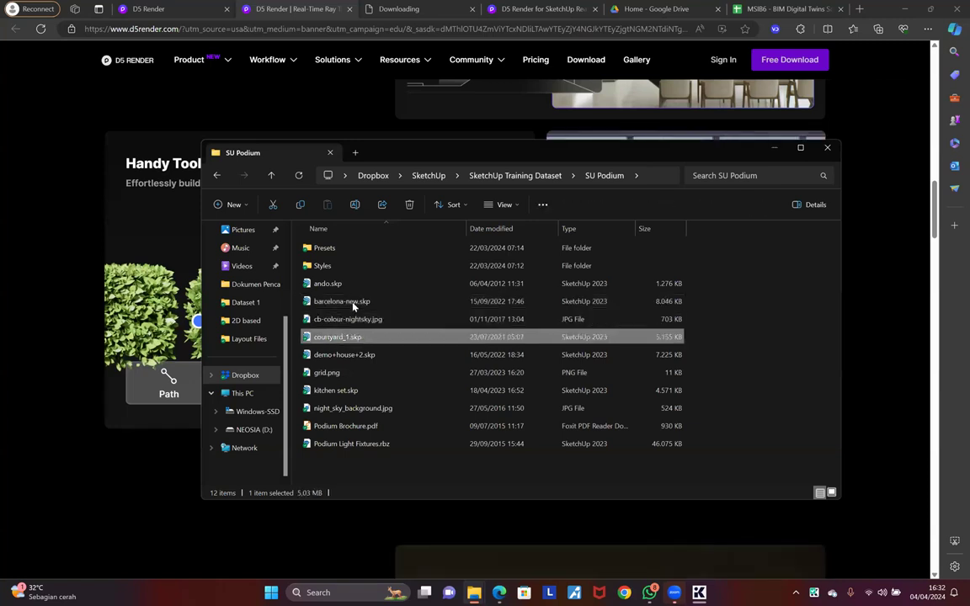
click(353, 305)
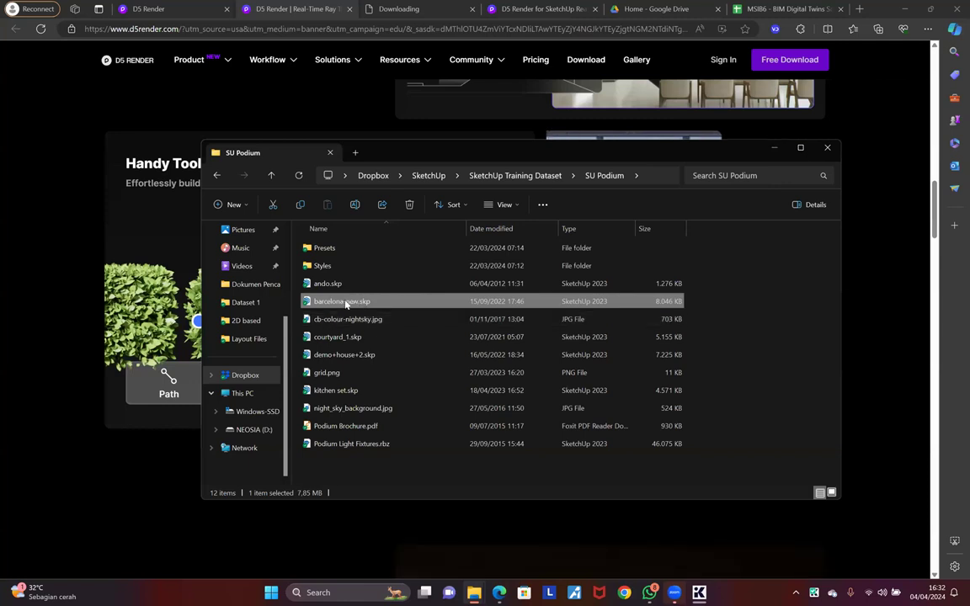
right_click(345, 305)
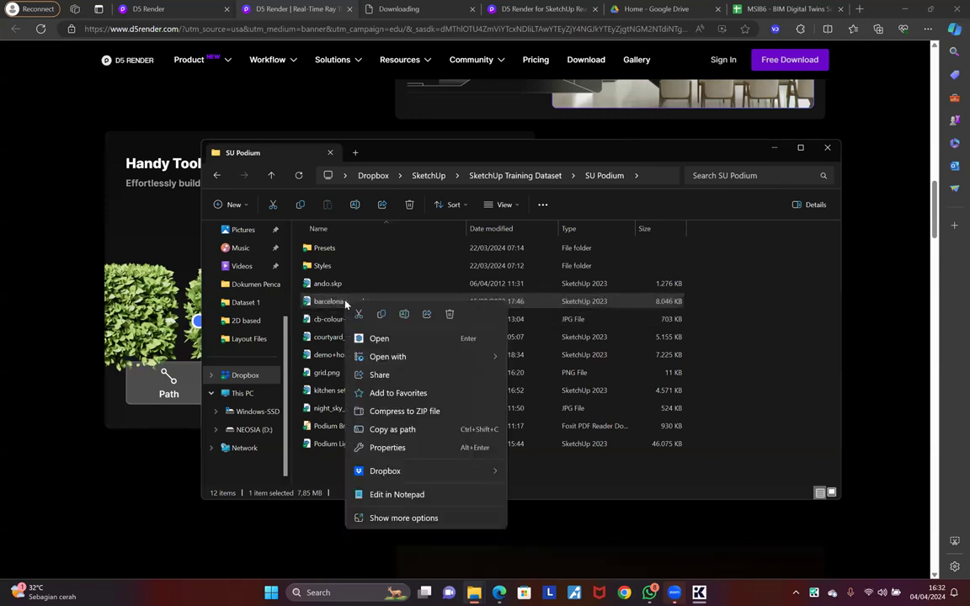
key(Escape)
right_click(346, 306)
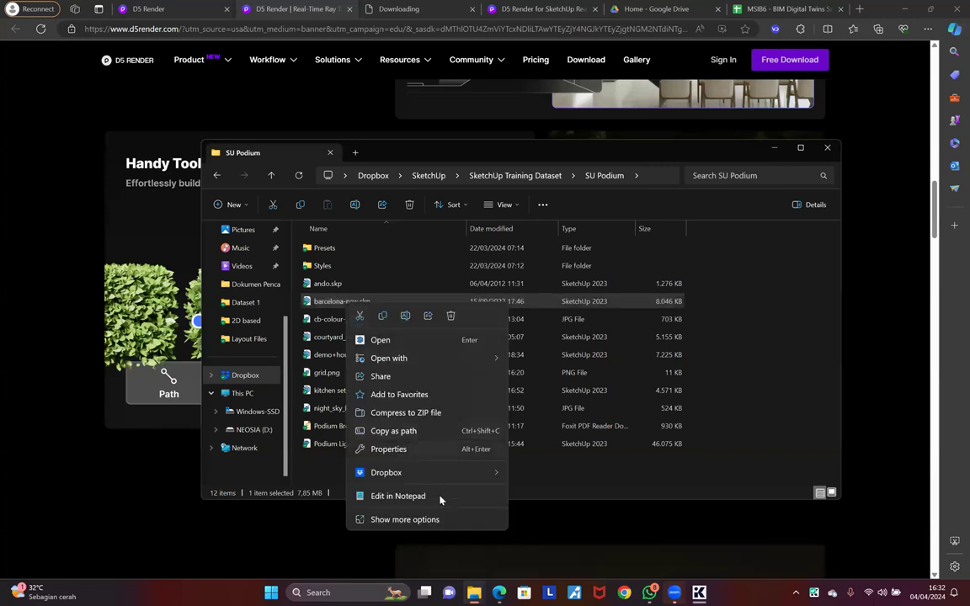
Step: Browse to D:\_MASTER\D5 RENDER\D5_Converter and select the D5 LiveSync installer for SketchUp
mouse_move(476, 593)
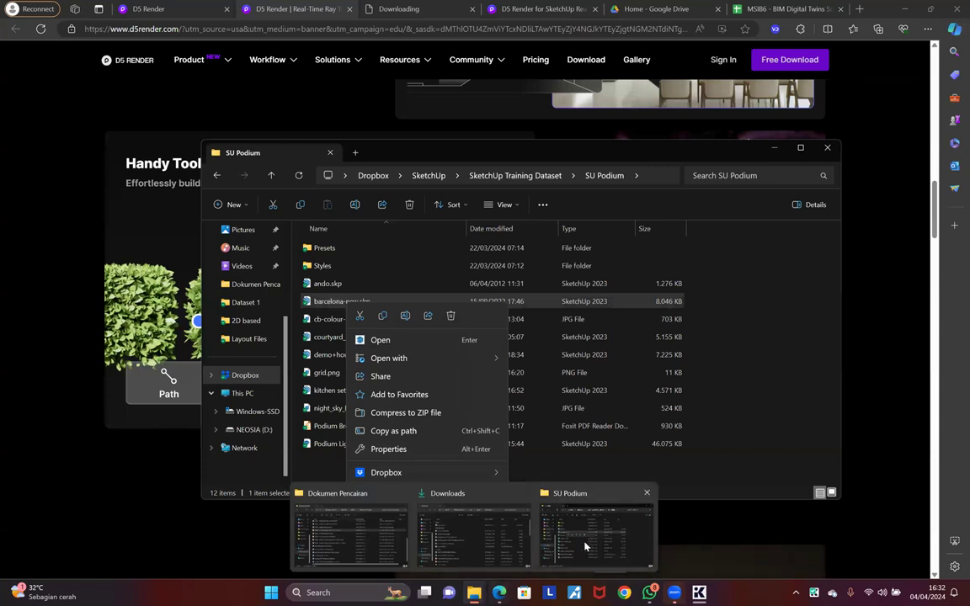
click(481, 543)
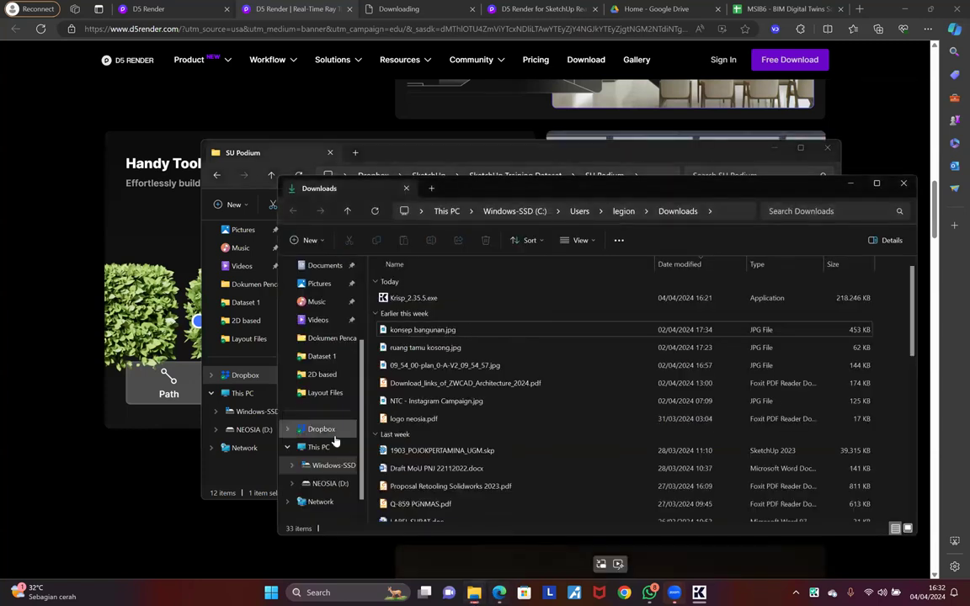
click(330, 484)
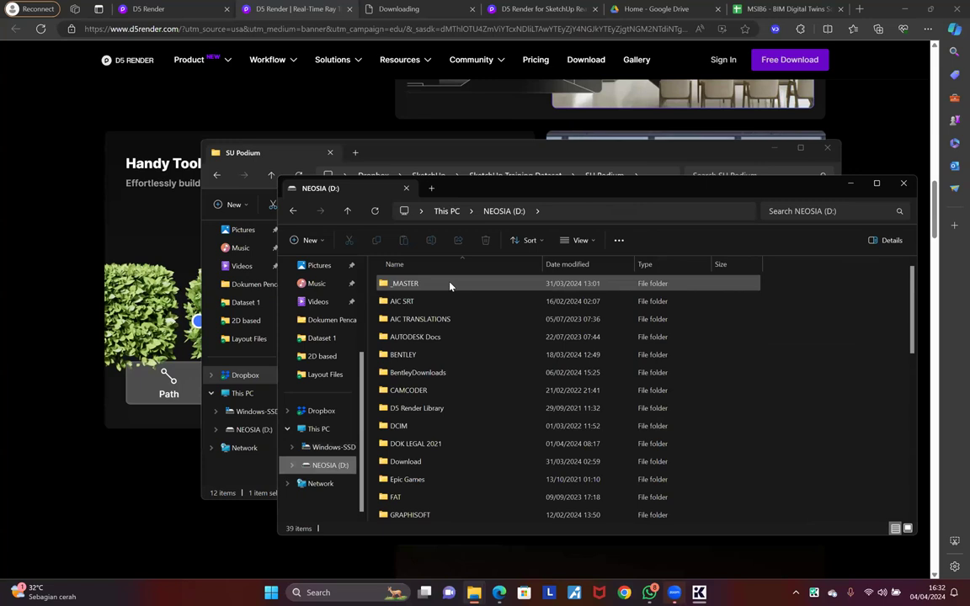
double_click(449, 287)
double_click(468, 389)
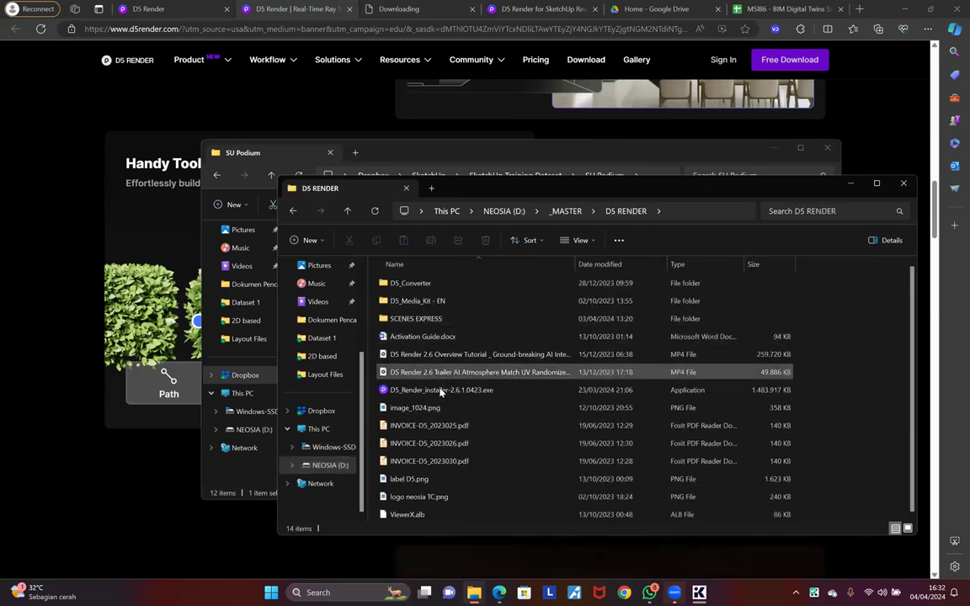
click(768, 392)
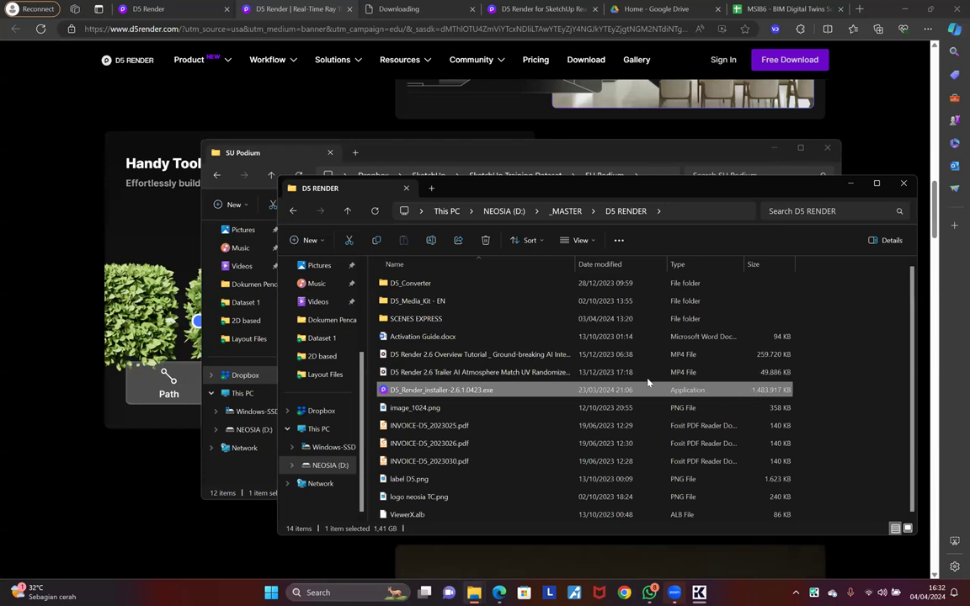
double_click(419, 287)
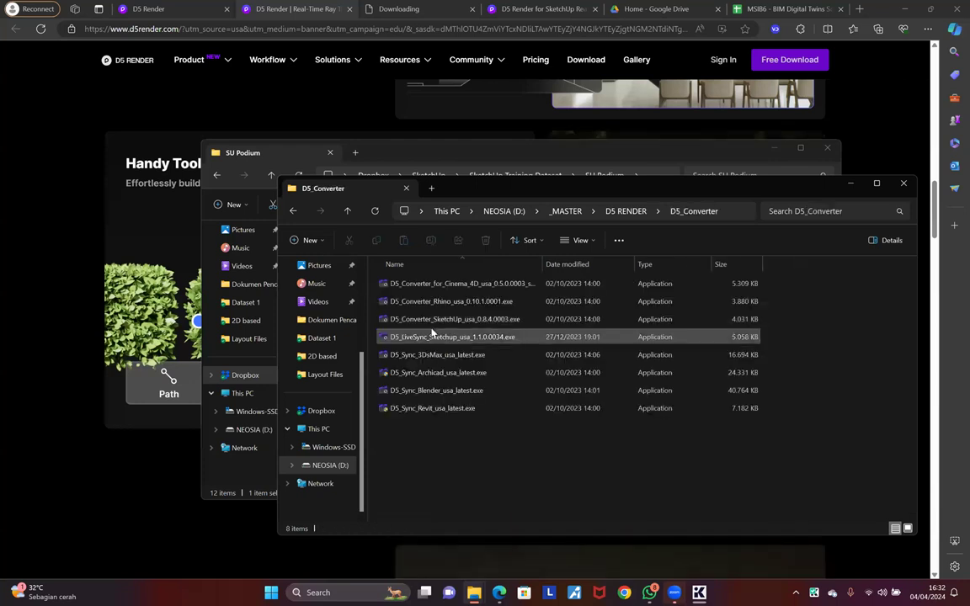
click(486, 322)
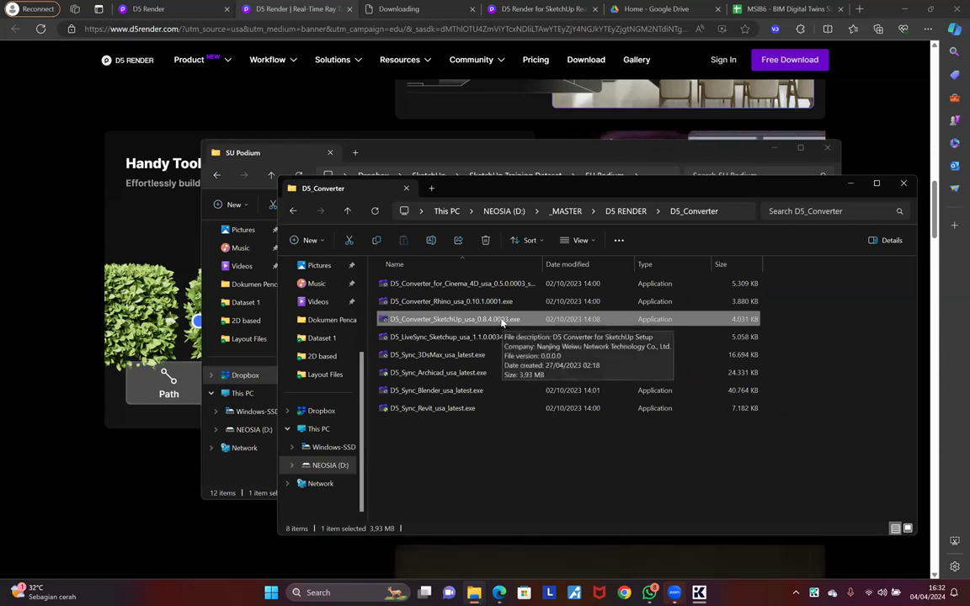
key(Down)
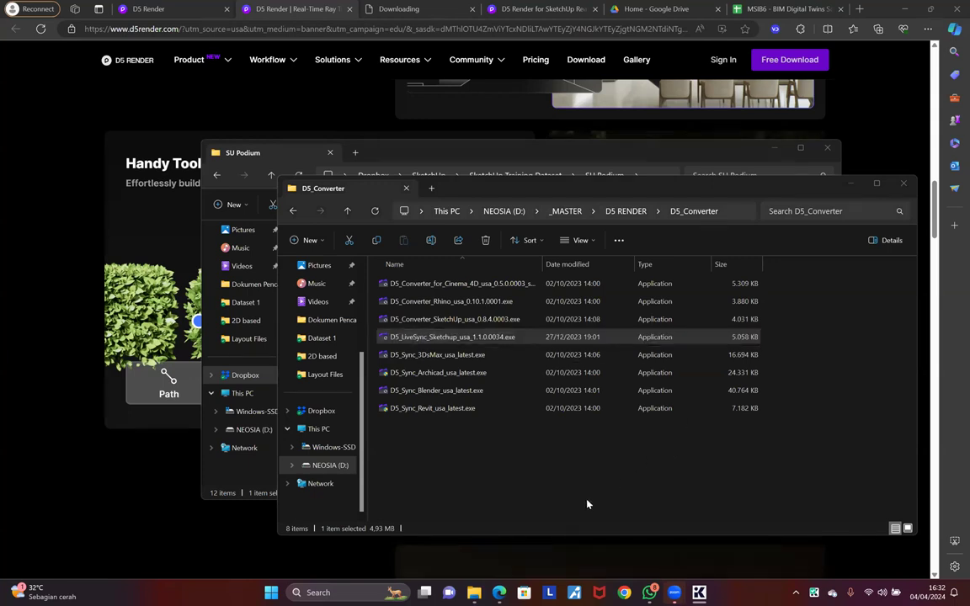
Step: Back in the SU Podium window, open barcelona-new.skp from the Desktop folder
mouse_move(474, 592)
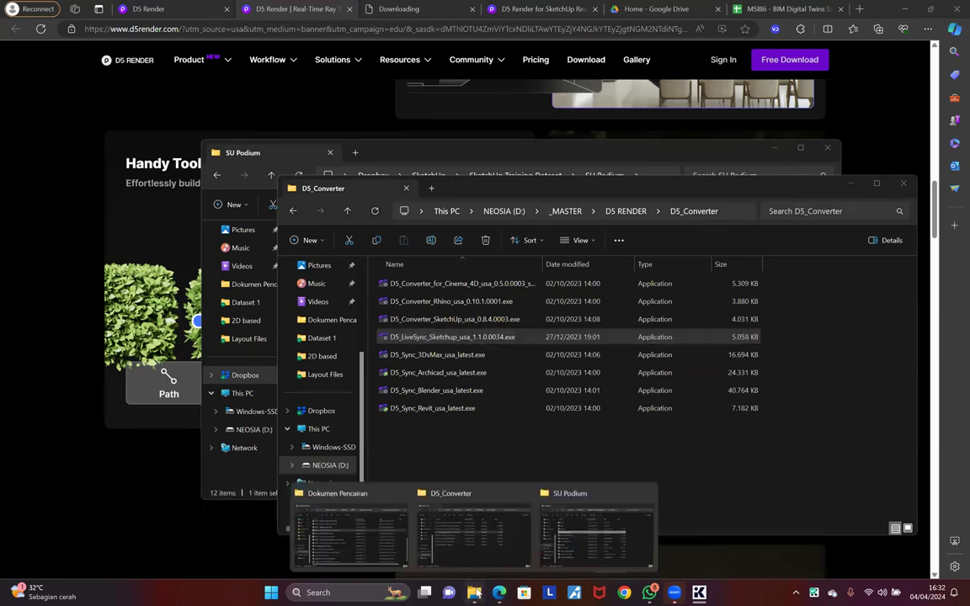
click(587, 533)
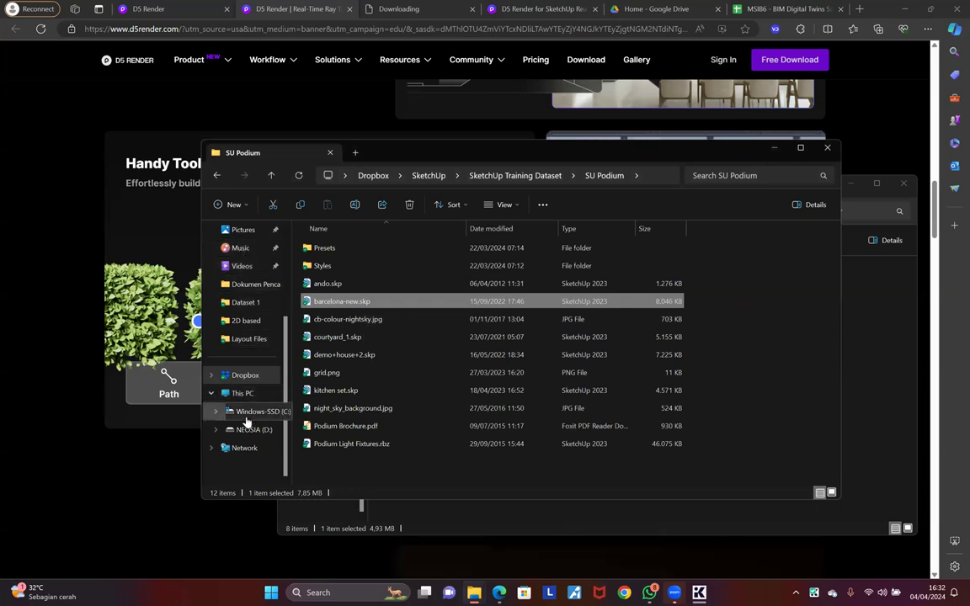
scroll(247, 383, up, 1)
scroll(247, 383, up, 2)
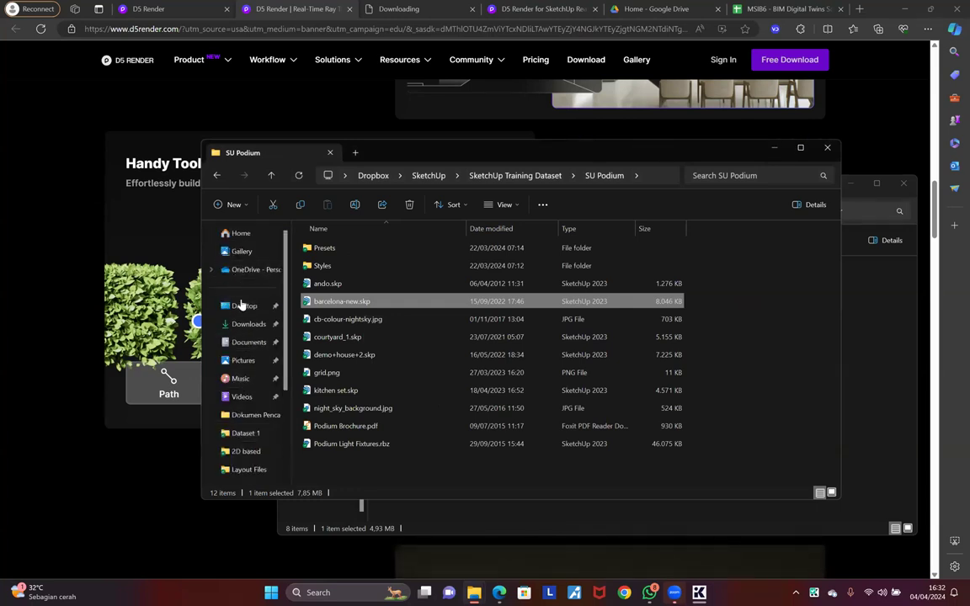
click(245, 306)
click(345, 251)
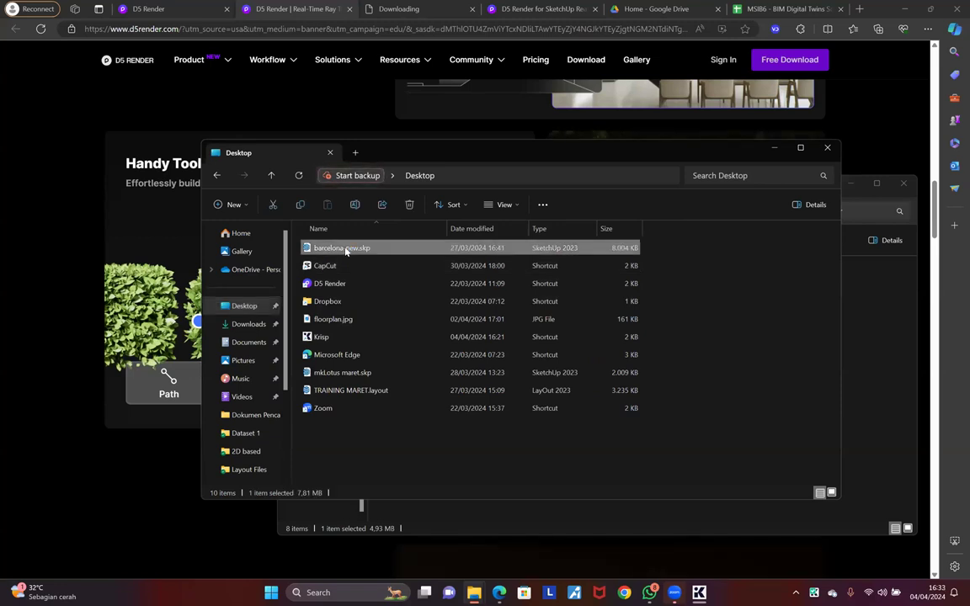
double_click(353, 252)
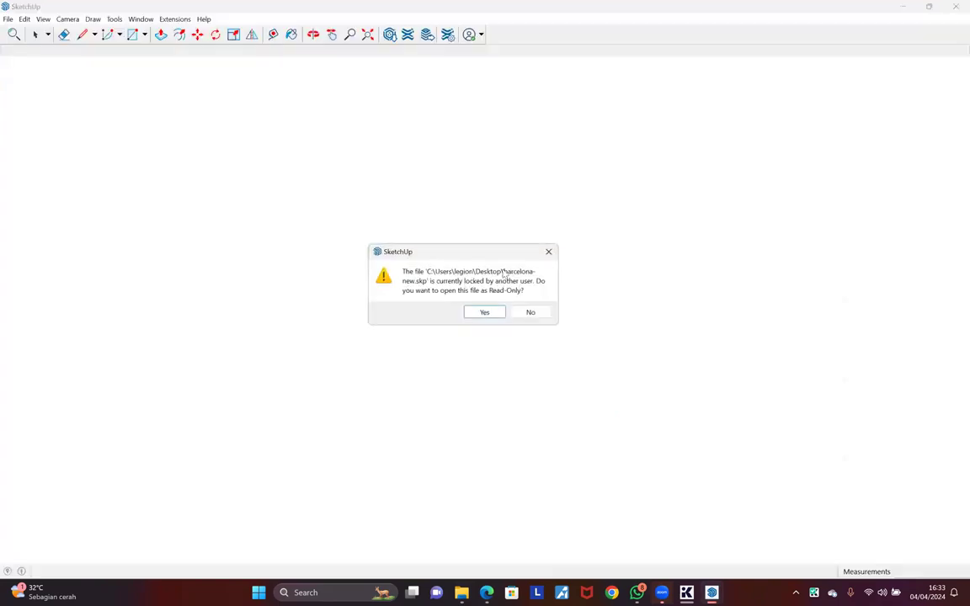
Step: Decline read-only mode, dismiss the trial notice, switch to Scene 2 and close the Solar toolbar
click(528, 311)
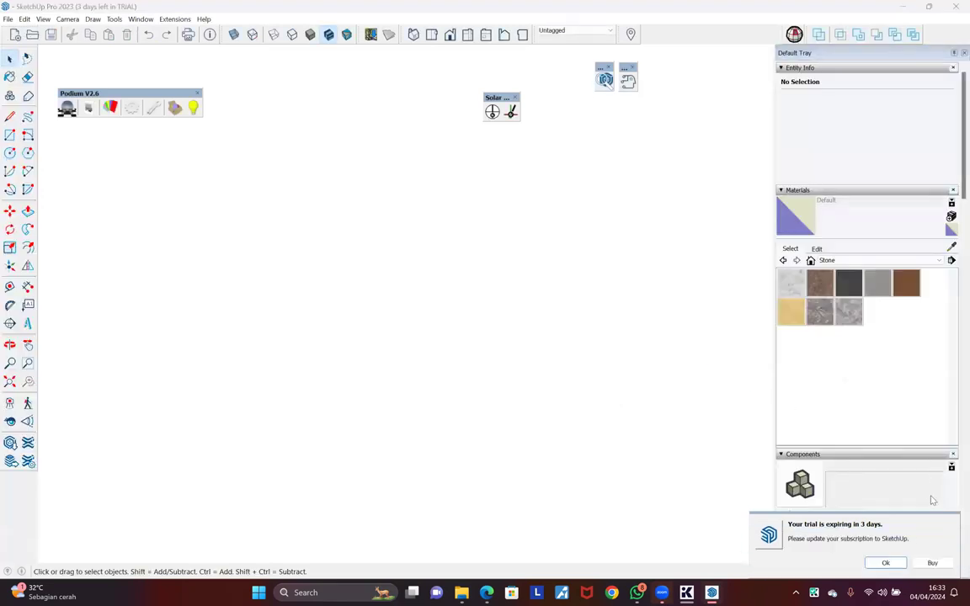
click(886, 563)
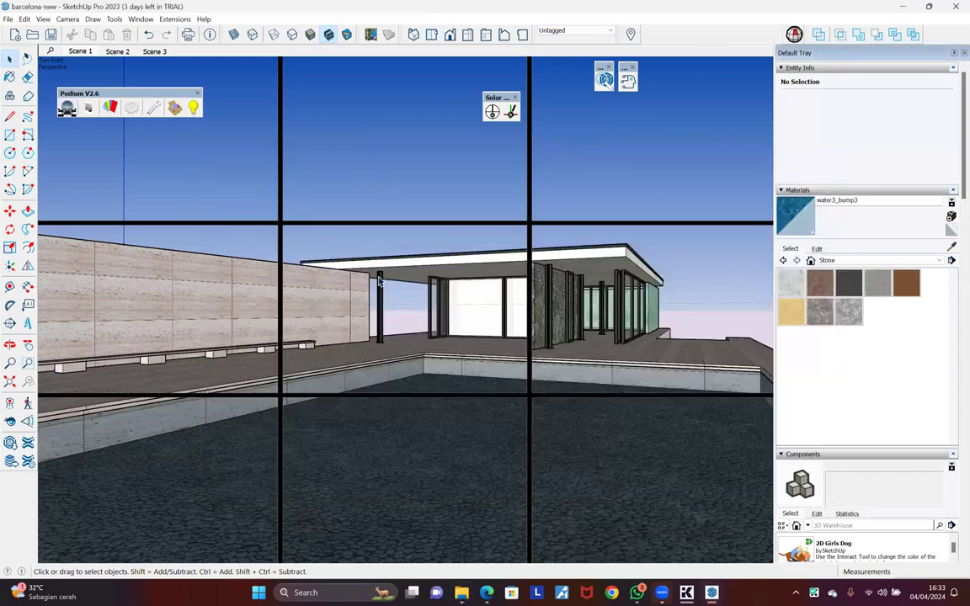
click(118, 51)
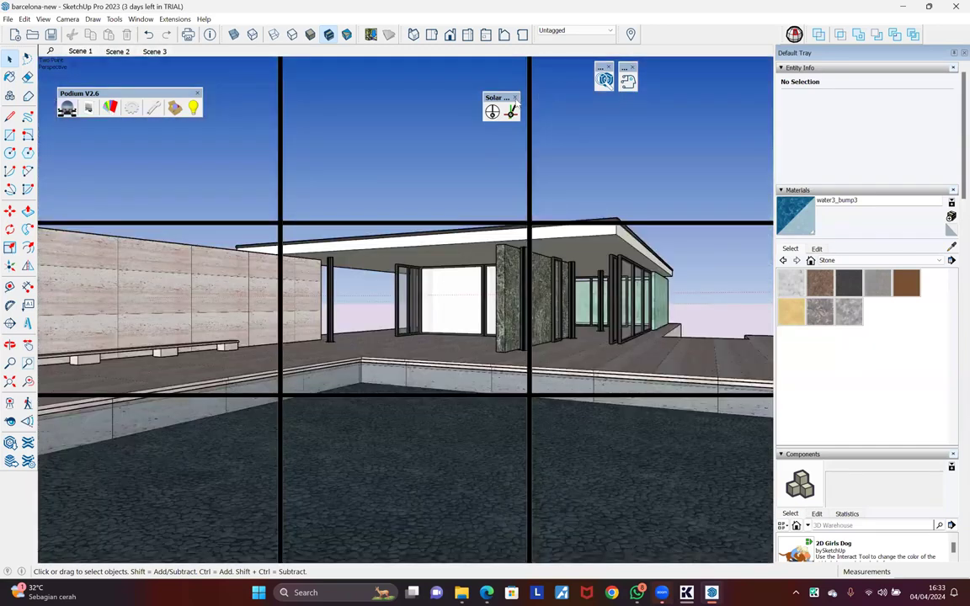
click(516, 98)
Step: Close the small floating toolbar and Podium V2.6, and show and position the D5 LiveSync toolbar
click(609, 67)
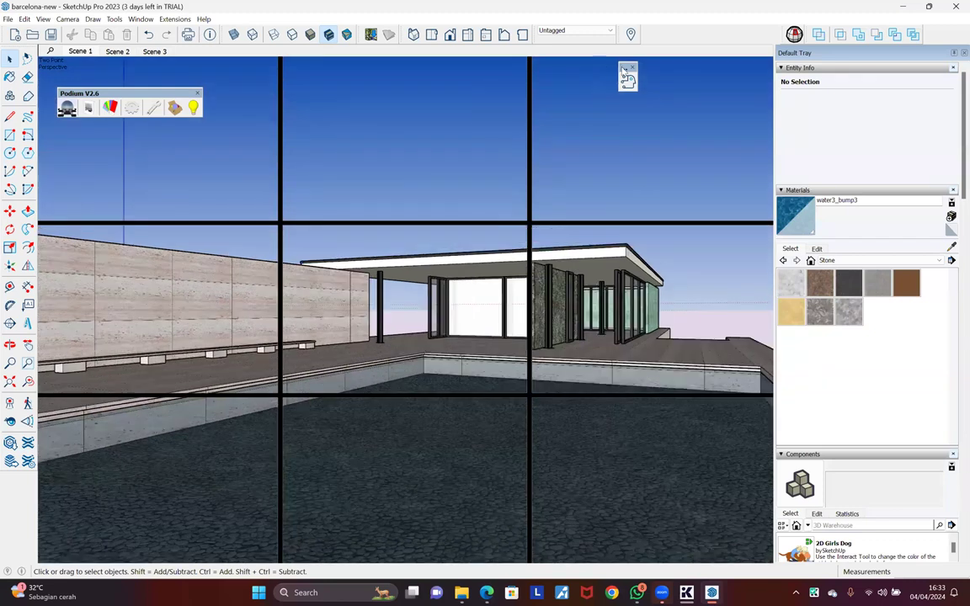
right_click(672, 43)
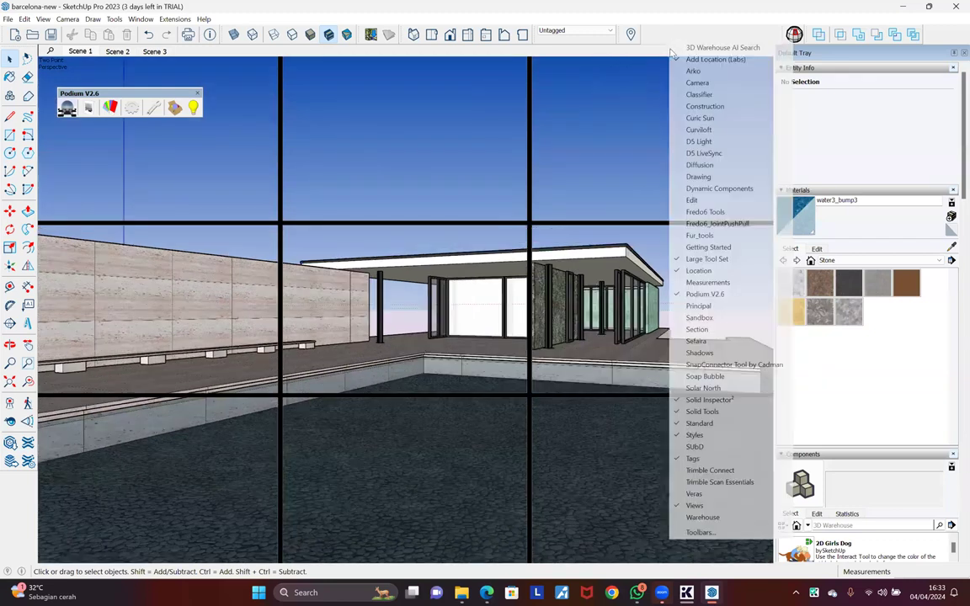
click(704, 154)
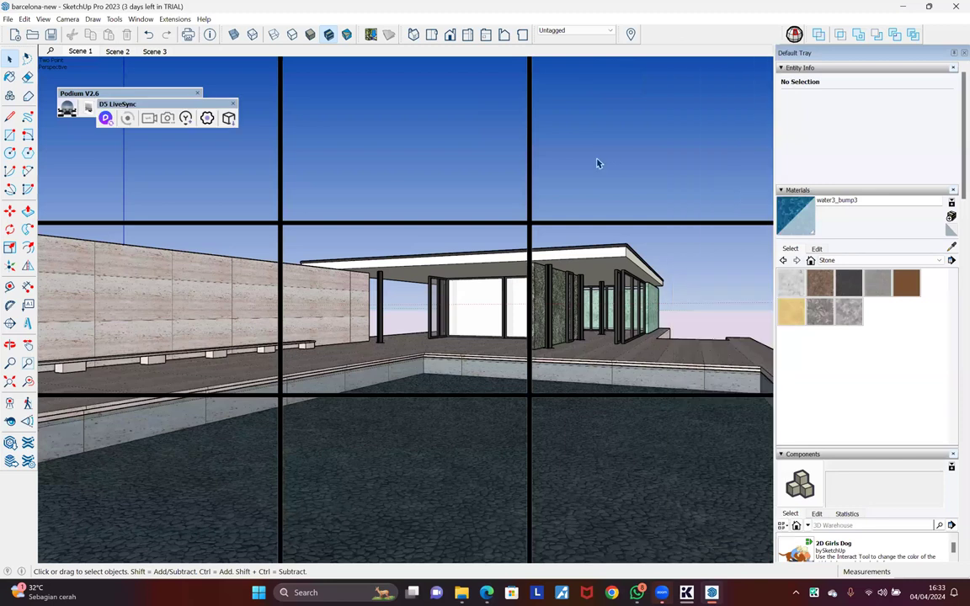
click(199, 93)
drag(189, 135, 207, 100)
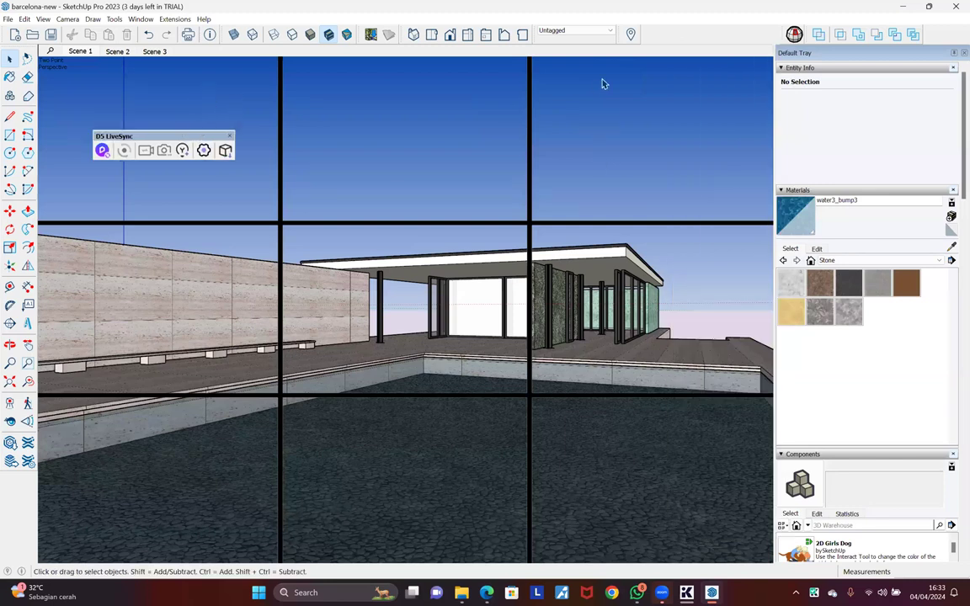
Step: Show the D5 Light toolbar and place it beside D5 LiveSync
right_click(665, 44)
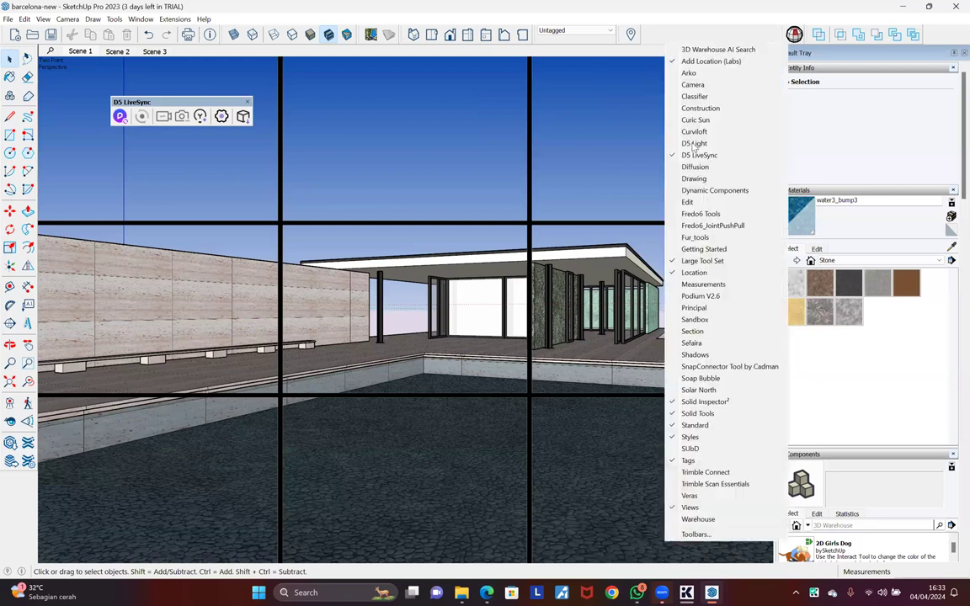
click(696, 144)
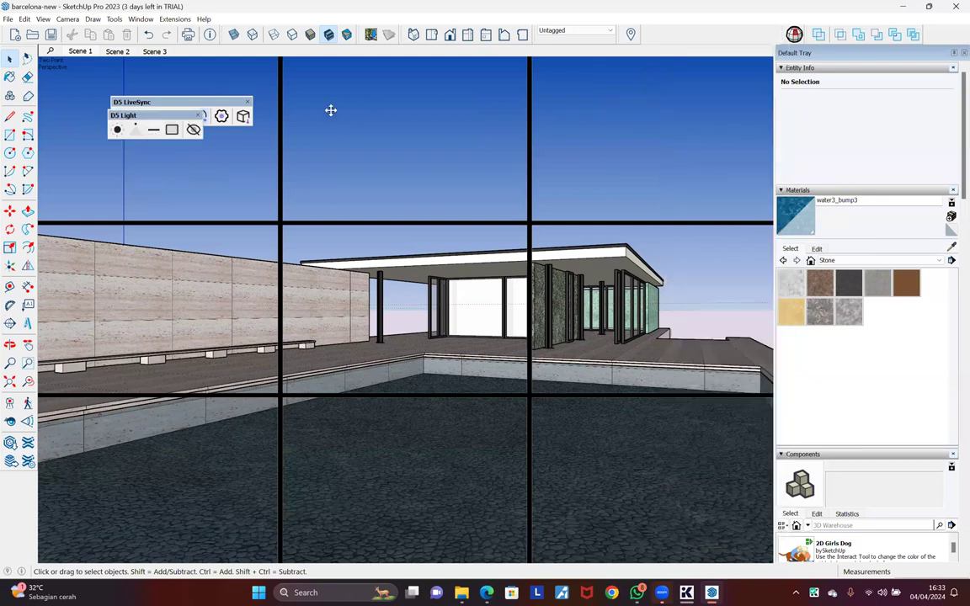
mouse_move(376, 100)
mouse_down()
mouse_move(387, 104)
mouse_move(378, 102)
mouse_up()
drag(178, 102, 247, 102)
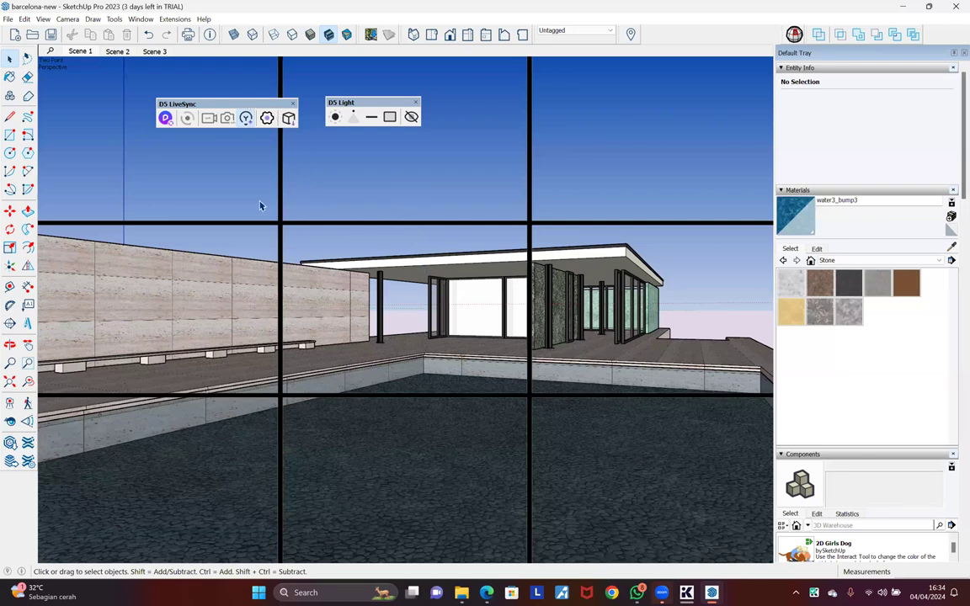
Step: From Scene 1, link barcelona-new to the running D5 Render as a new project and dismiss the guide
click(102, 52)
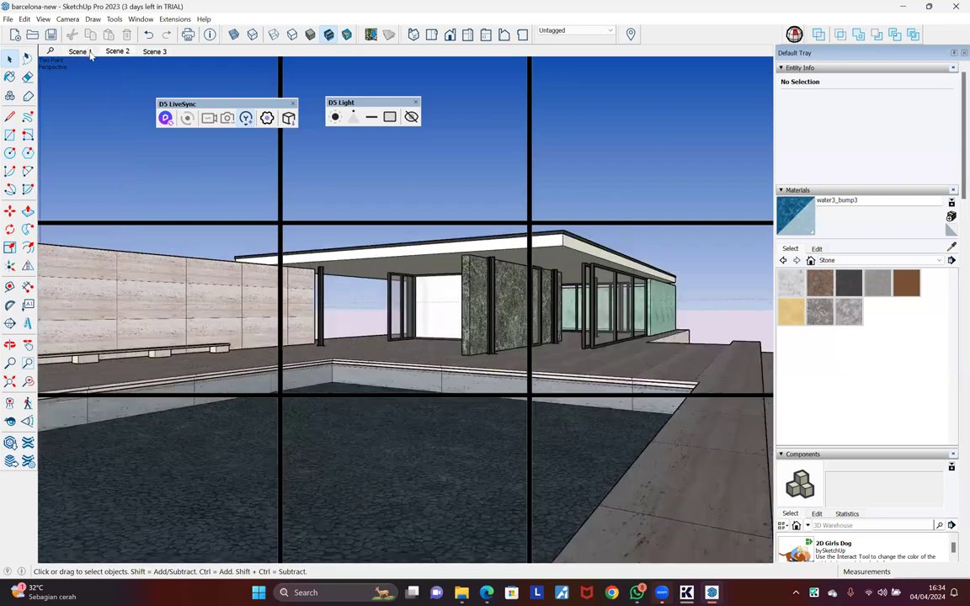
click(166, 122)
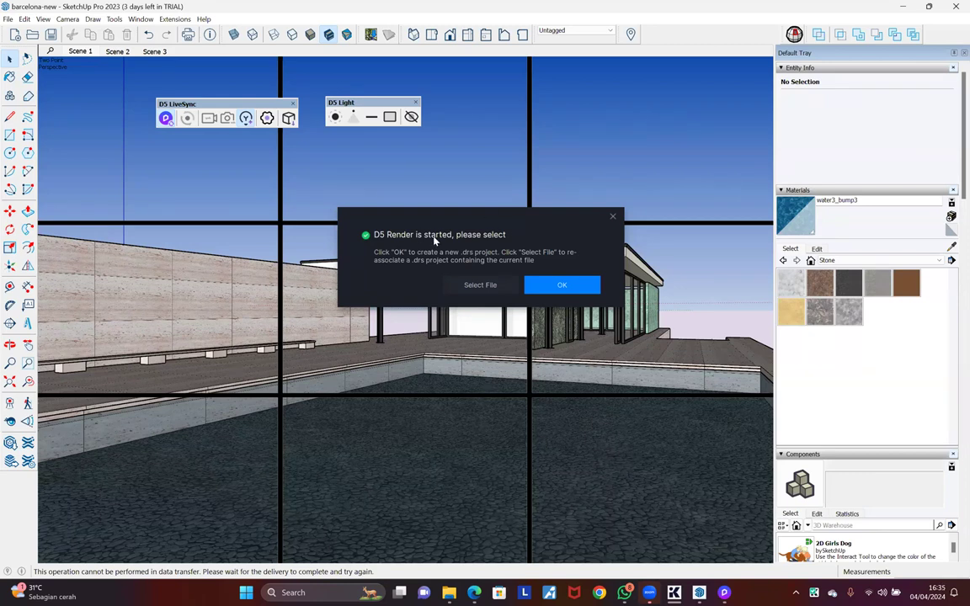
click(480, 286)
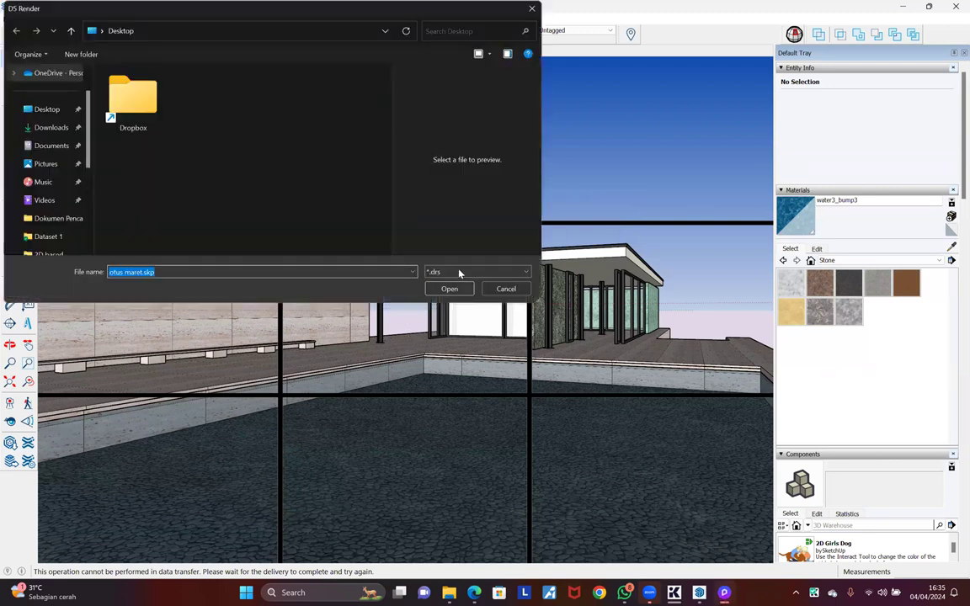
click(280, 152)
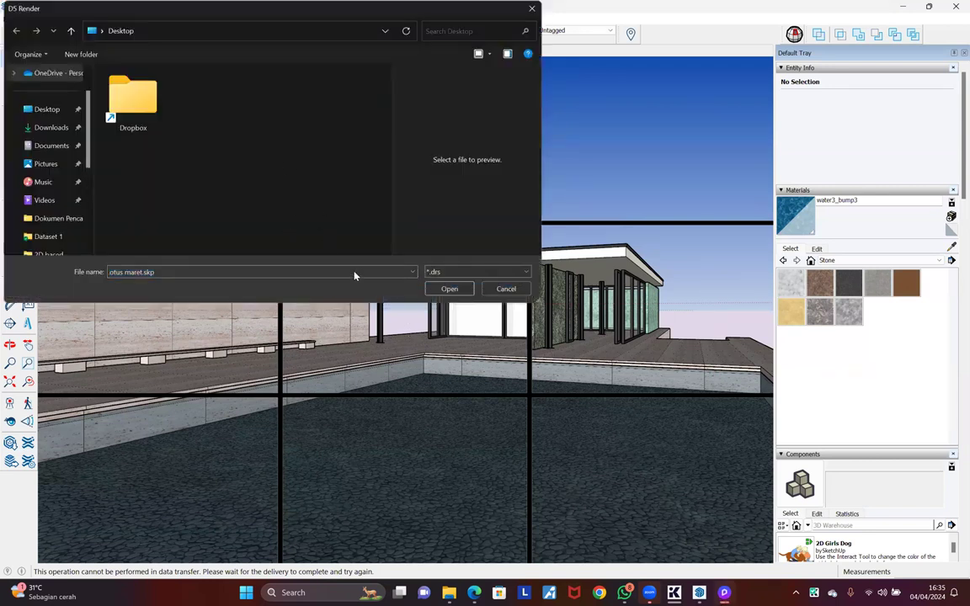
click(504, 288)
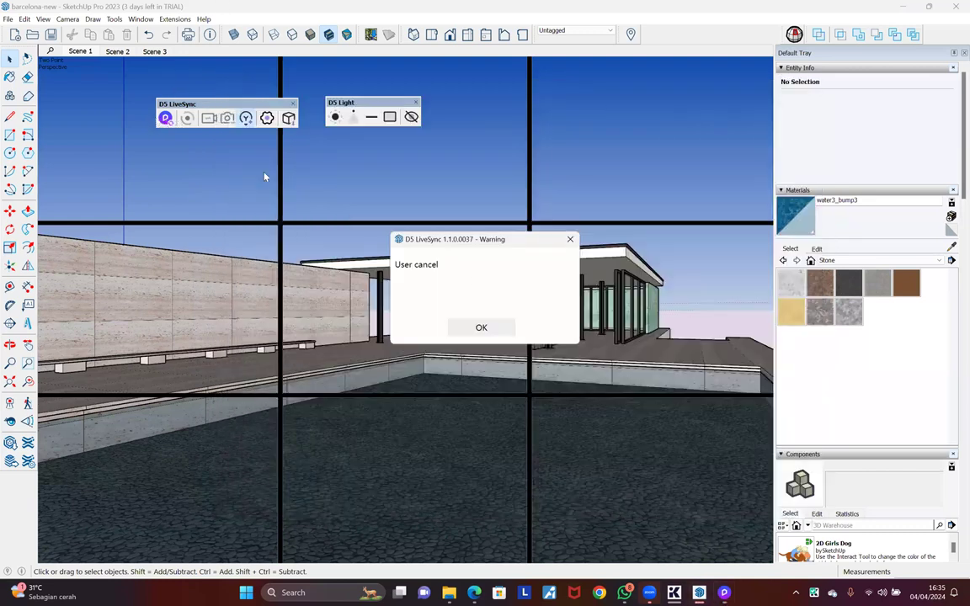
click(487, 329)
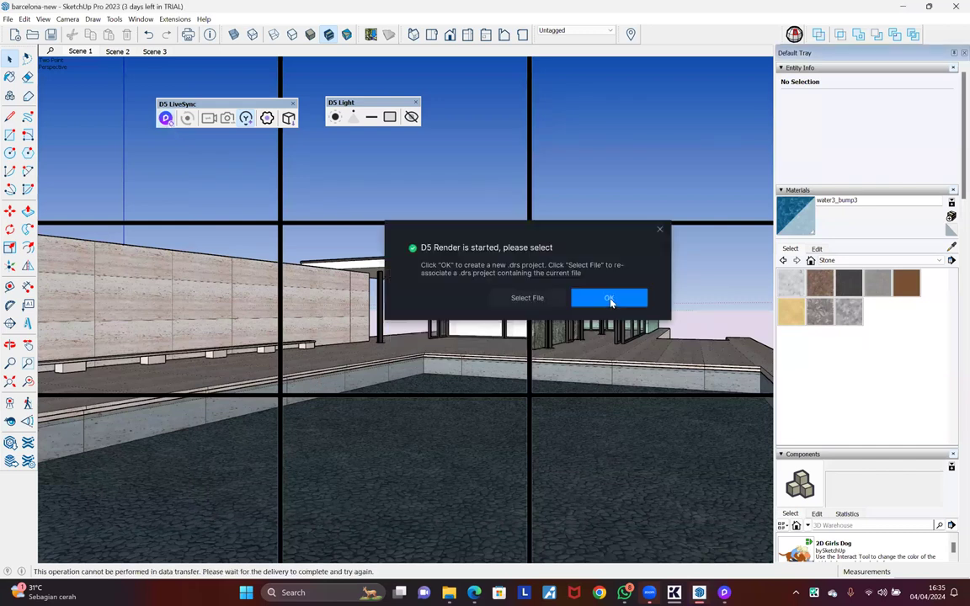
click(606, 298)
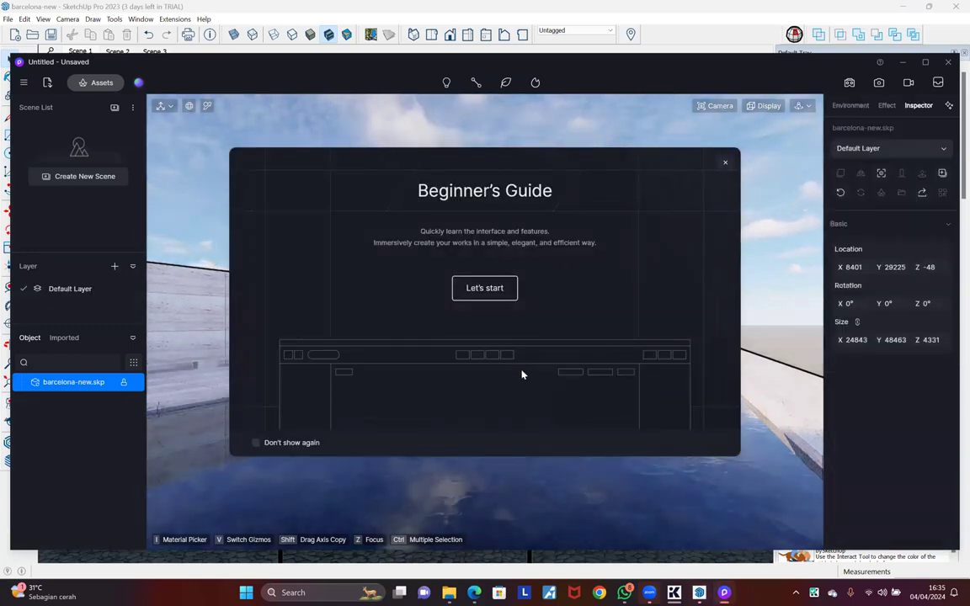
key(Escape)
Step: Maximize then restore the D5 Render window, and snap SketchUp into the top-left quarter
click(526, 451)
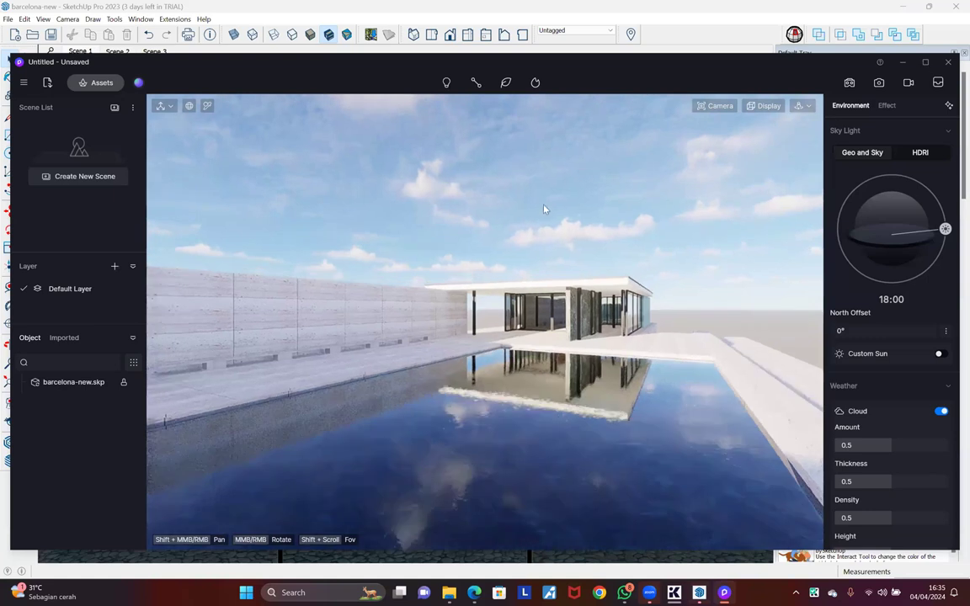
middle_drag(546, 210, 546, 212)
drag(607, 61, 604, 4)
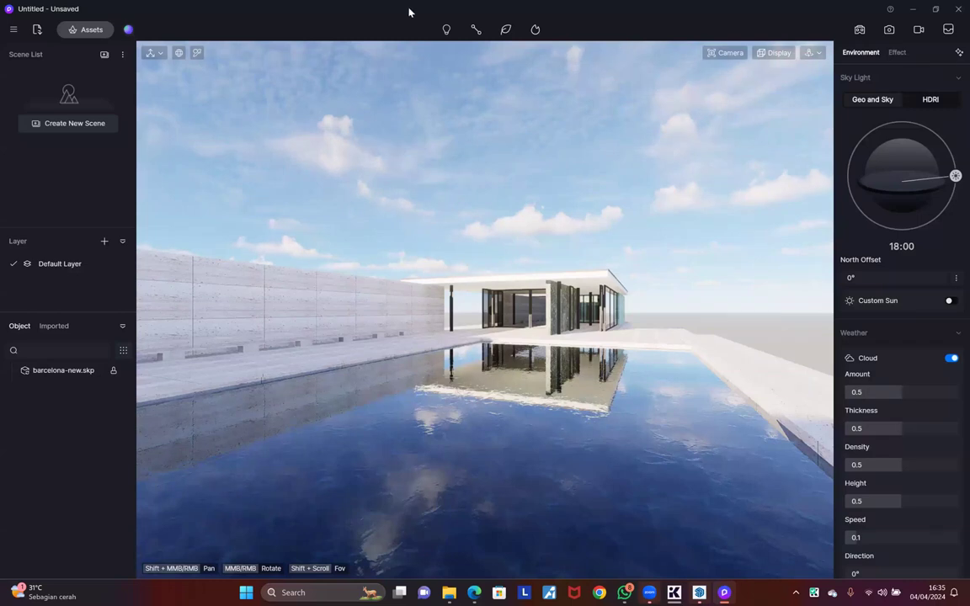
double_click(454, 10)
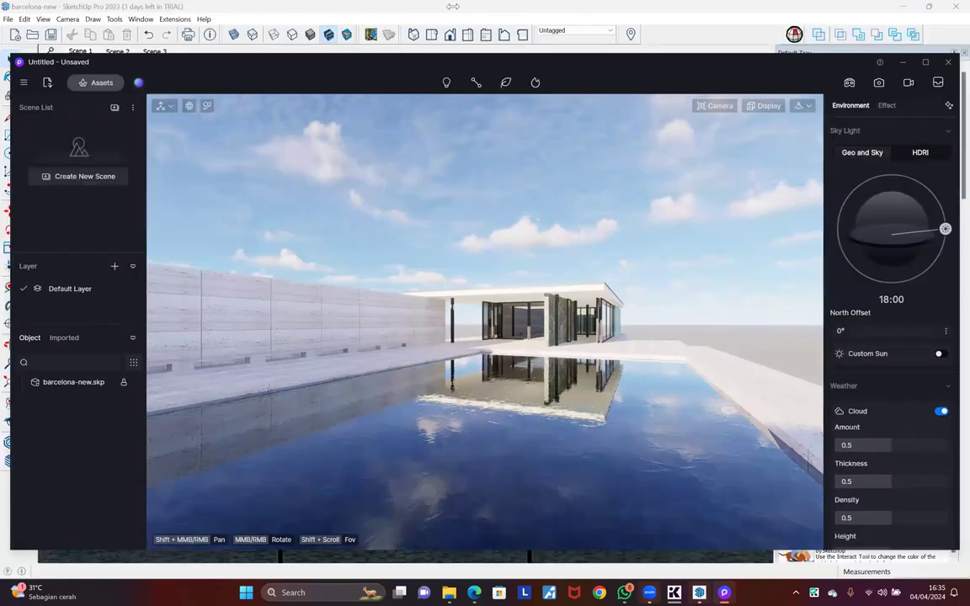
click(861, 80)
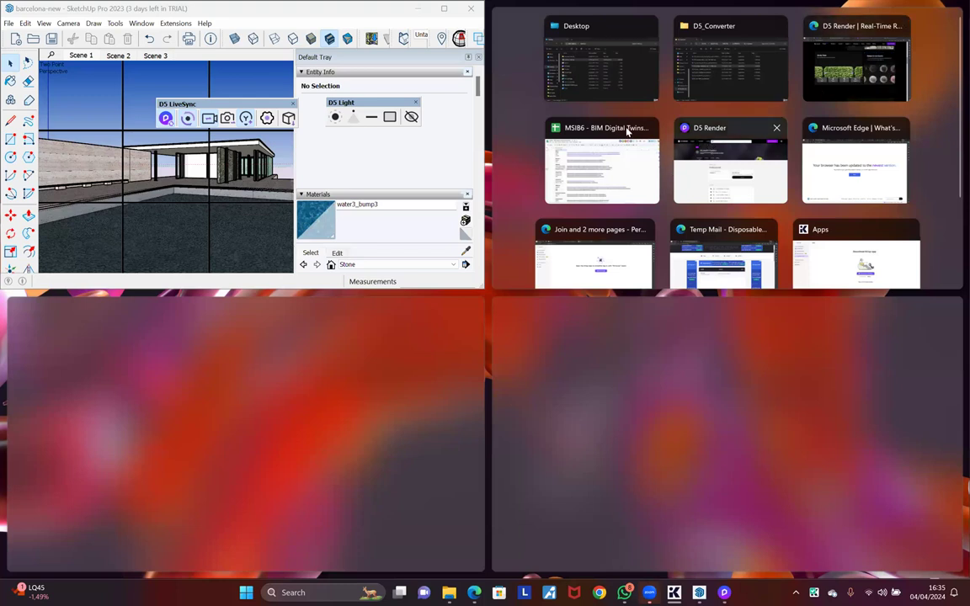
Step: Place D5 Render on the right and resize and move SketchUp to sit beside it
click(729, 160)
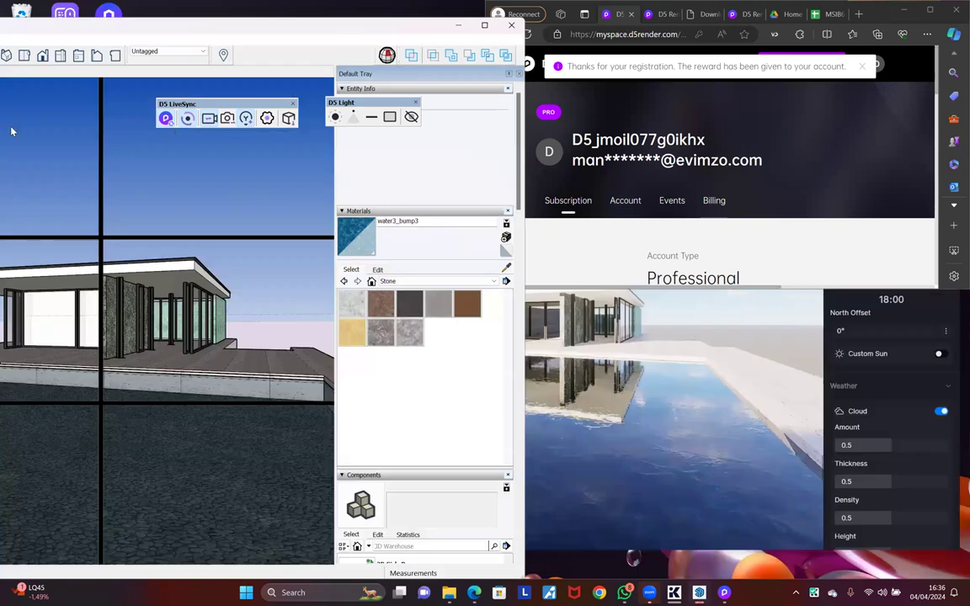
key(alt+Tab)
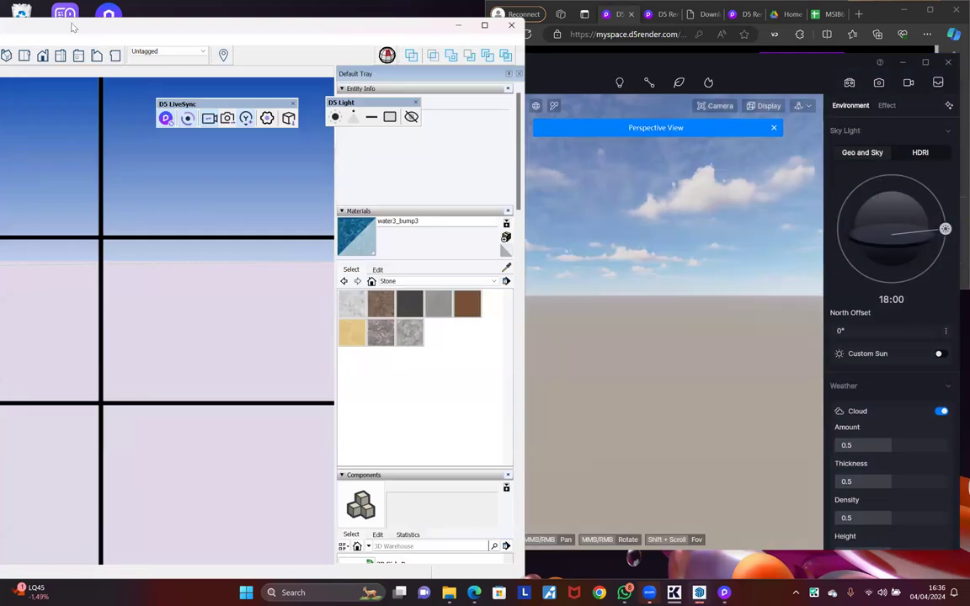
drag(524, 148, 761, 148)
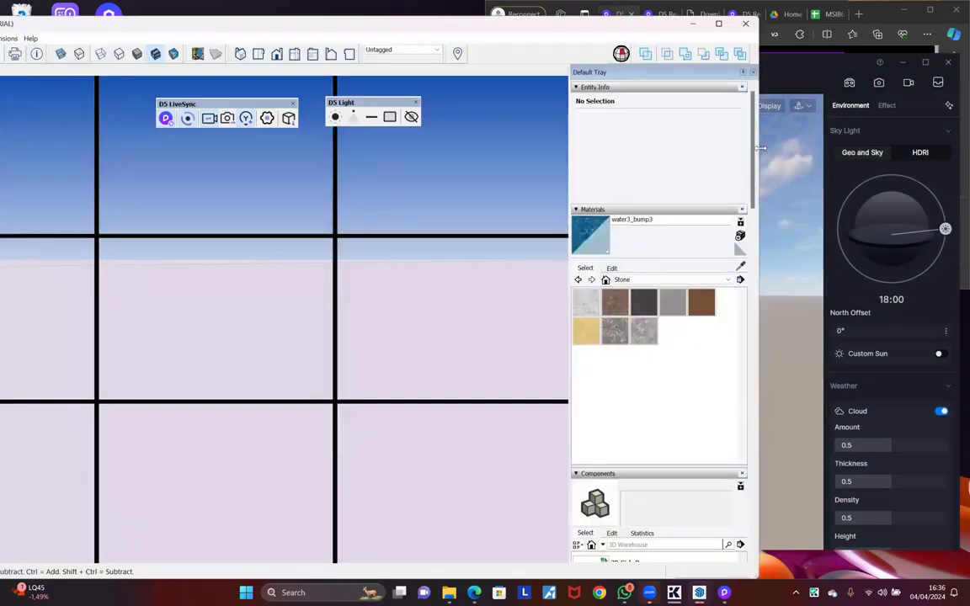
drag(761, 148, 432, 148)
mouse_move(245, 25)
mouse_down()
mouse_move(317, 30)
mouse_move(382, 19)
mouse_up()
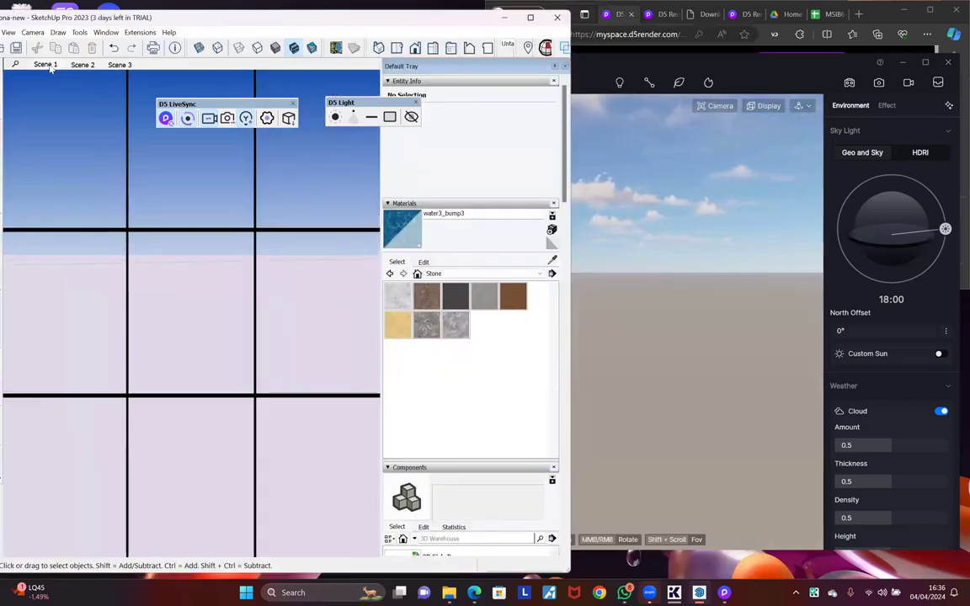
Step: Switch to Scene 1 and orbit down onto the pavilion roof and the paving beside it
click(46, 65)
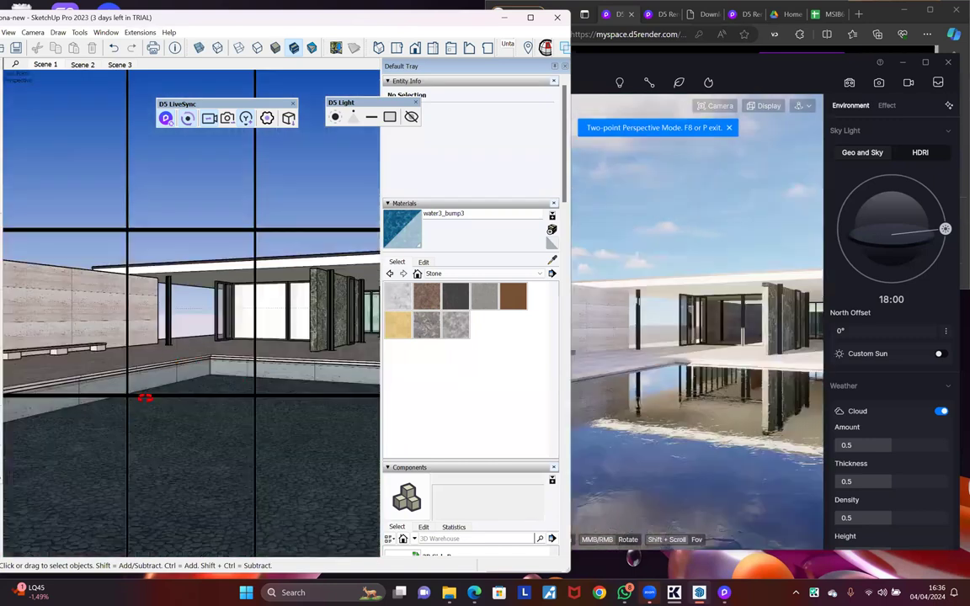
middle_drag(145, 397, 184, 379)
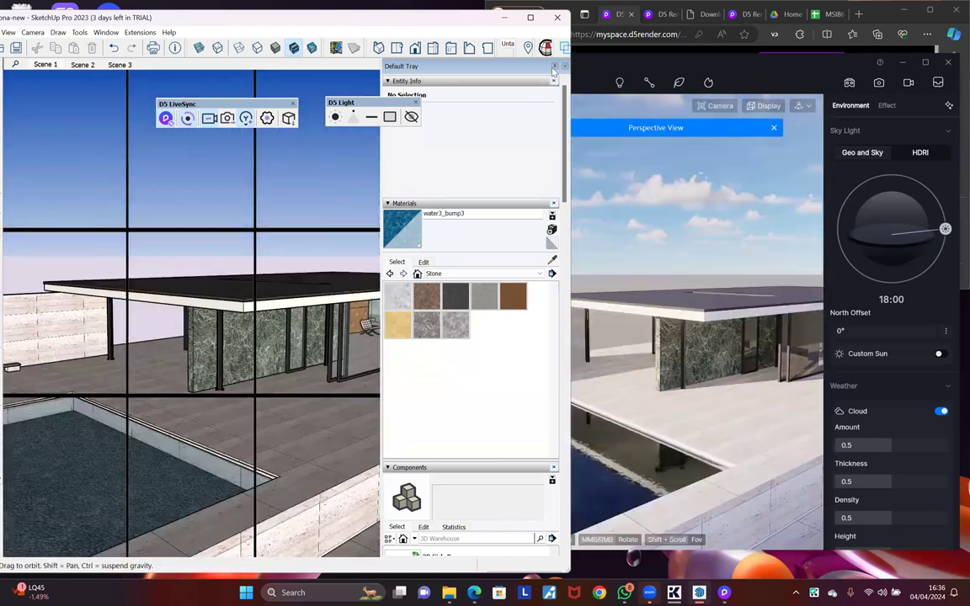
middle_drag(376, 399, 372, 407)
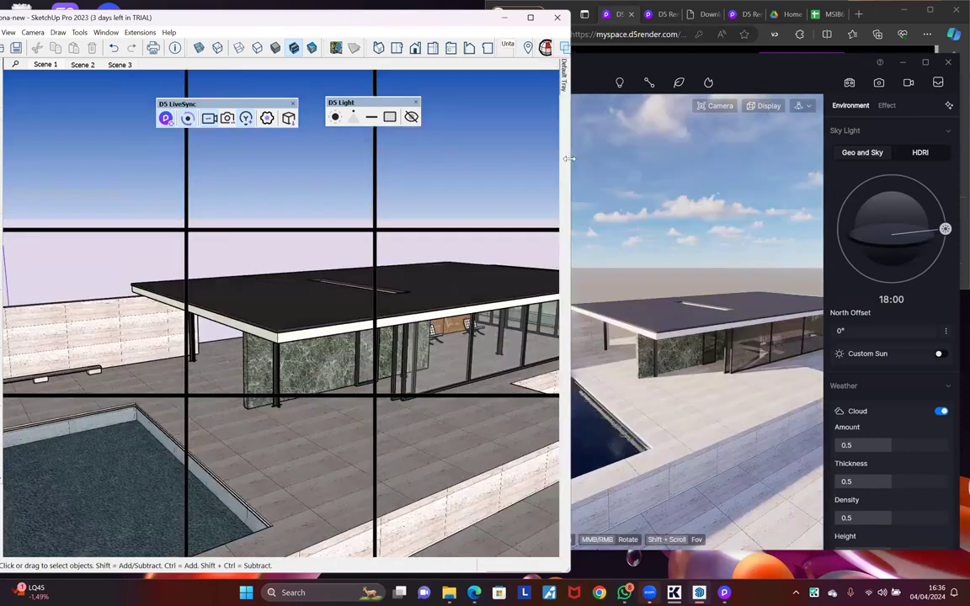
drag(571, 158, 484, 162)
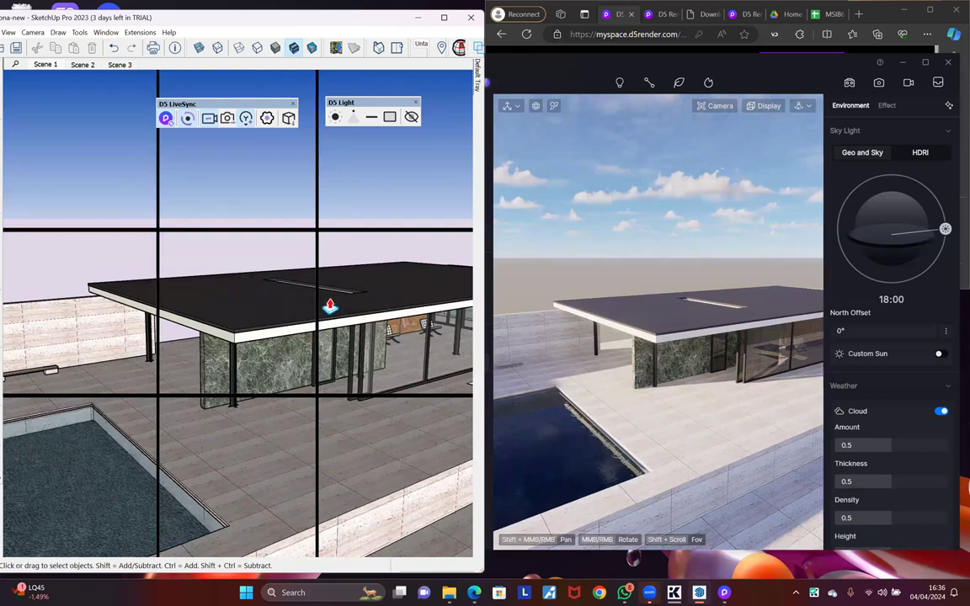
middle_drag(329, 309, 373, 422)
Step: Draw a test rectangle on the paving, pull it up about 4.2 m, then push it back away
key(r)
click(365, 459)
click(260, 394)
key(p)
click(332, 459)
click(343, 297)
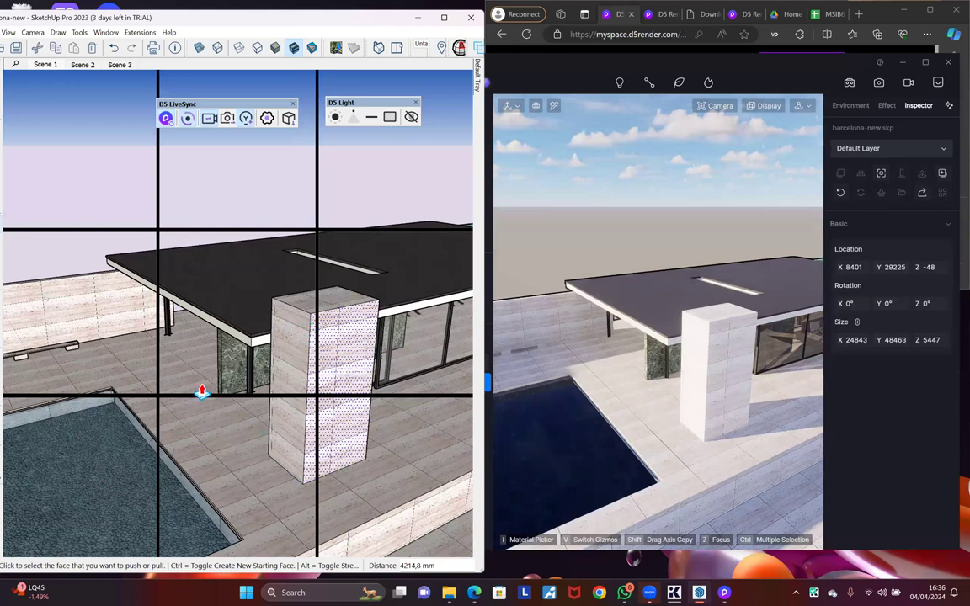
scroll(181, 350, down, 2)
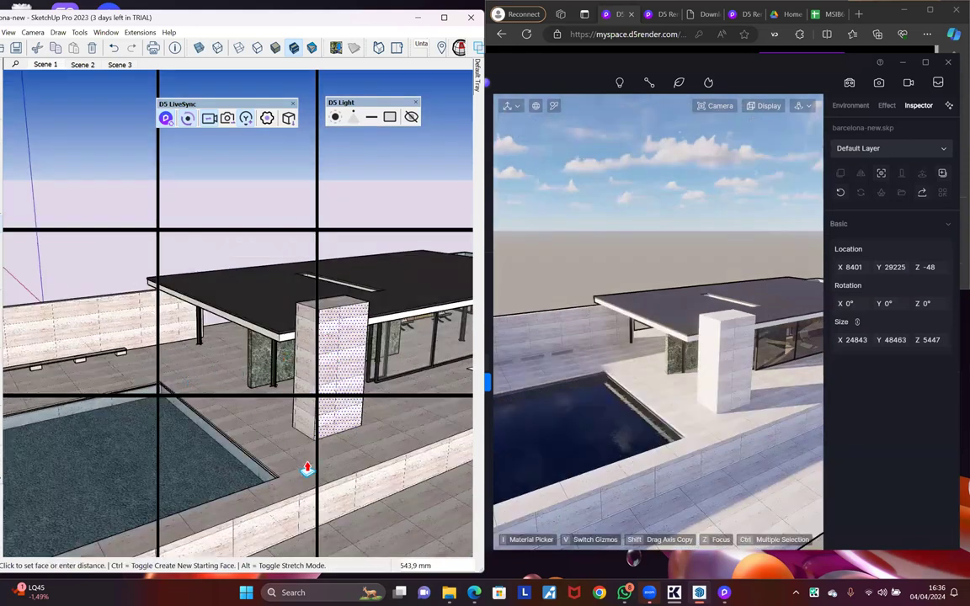
click(365, 458)
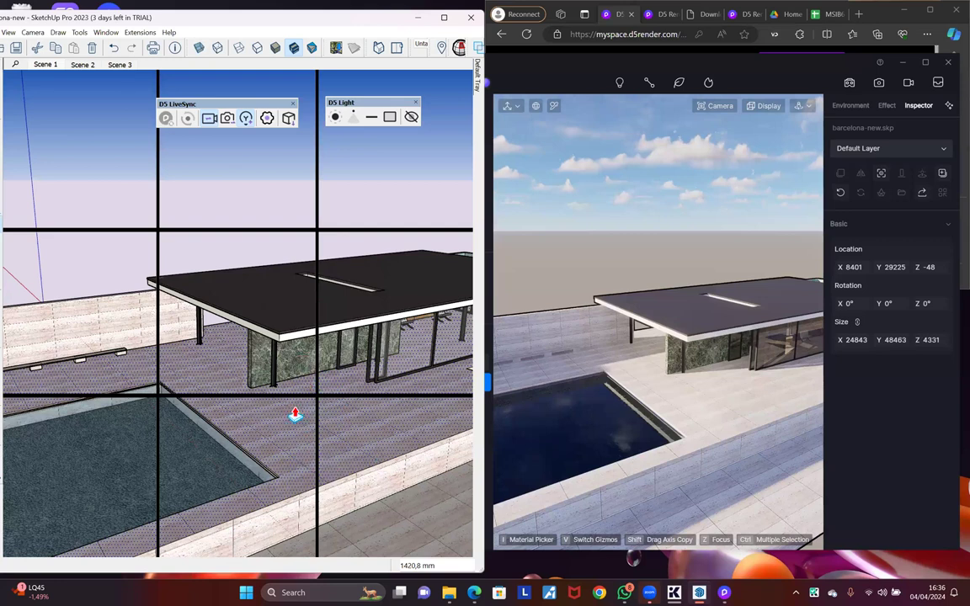
middle_drag(314, 392, 306, 359)
key(b)
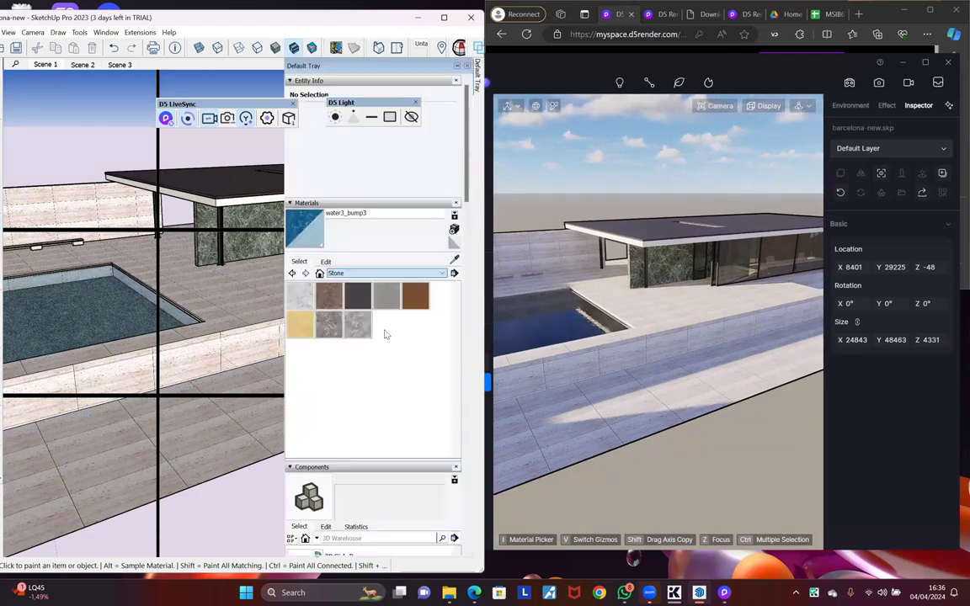
Step: Choose Grass Dark Green from the materials and orbit toward the lawn beside the pool
scroll(340, 357, up, 4)
click(329, 354)
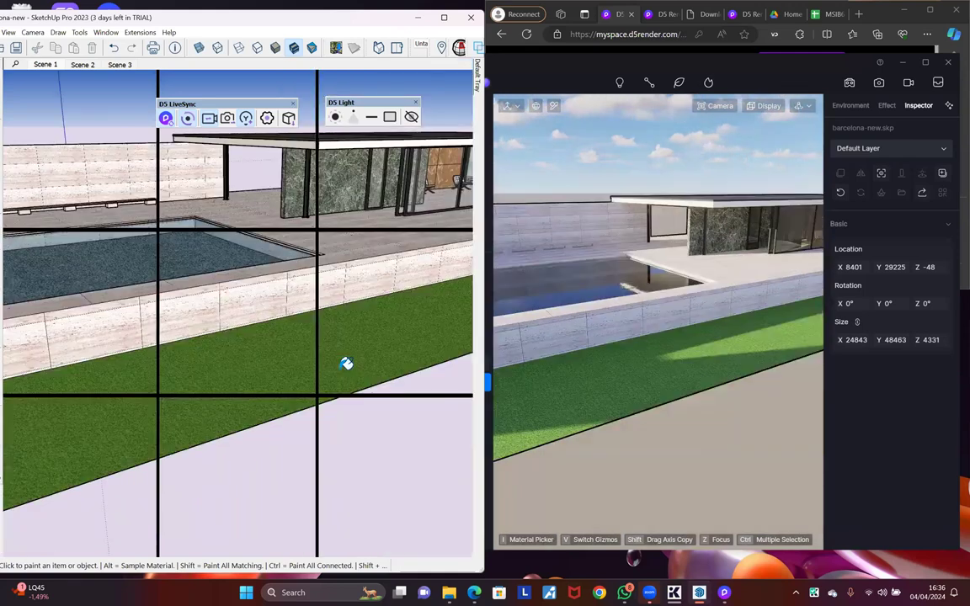
scroll(346, 363, up, 3)
mouse_move(346, 364)
middle_down()
mouse_move(314, 327)
mouse_move(221, 437)
mouse_move(354, 424)
middle_up()
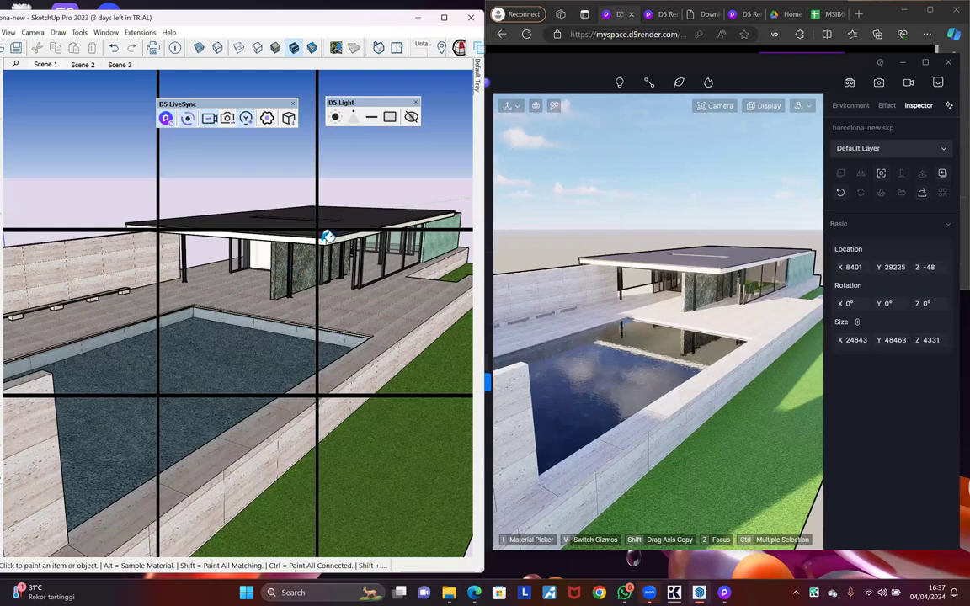
Step: Move the D5 Light toolbar under LiveSync, then jump to the Scene 2 green marble courtyard view
scroll(361, 263, up, 3)
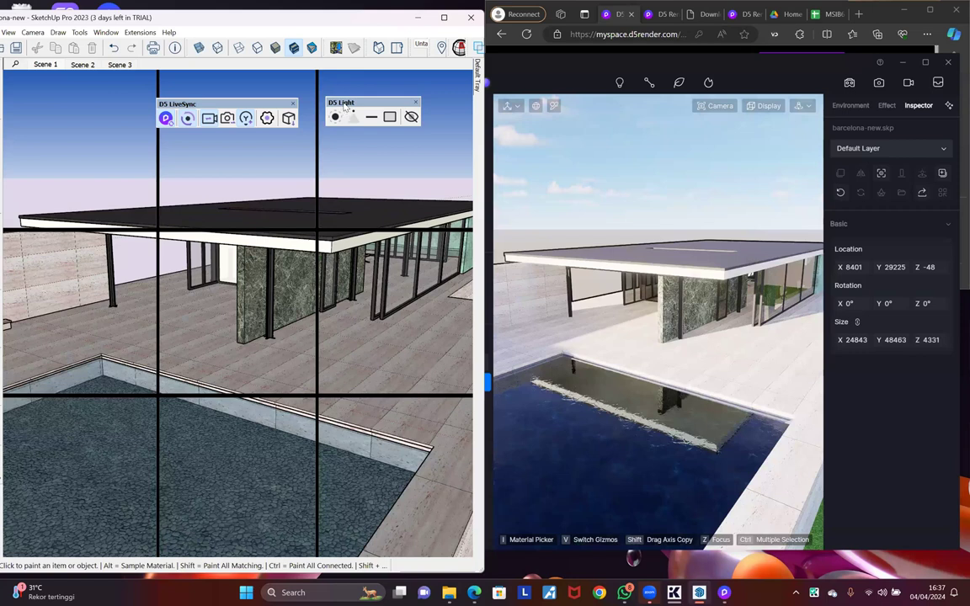
mouse_move(294, 156)
mouse_down()
mouse_move(284, 133)
mouse_move(160, 143)
mouse_up()
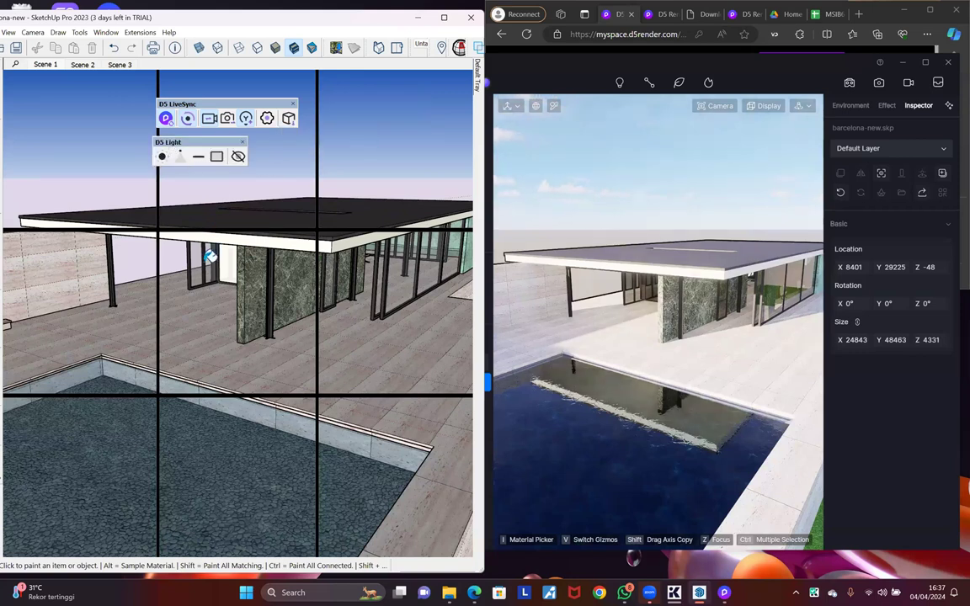
scroll(251, 274, up, 2)
scroll(291, 224, up, 3)
mouse_move(299, 194)
middle_down()
mouse_move(313, 224)
mouse_move(260, 219)
middle_up()
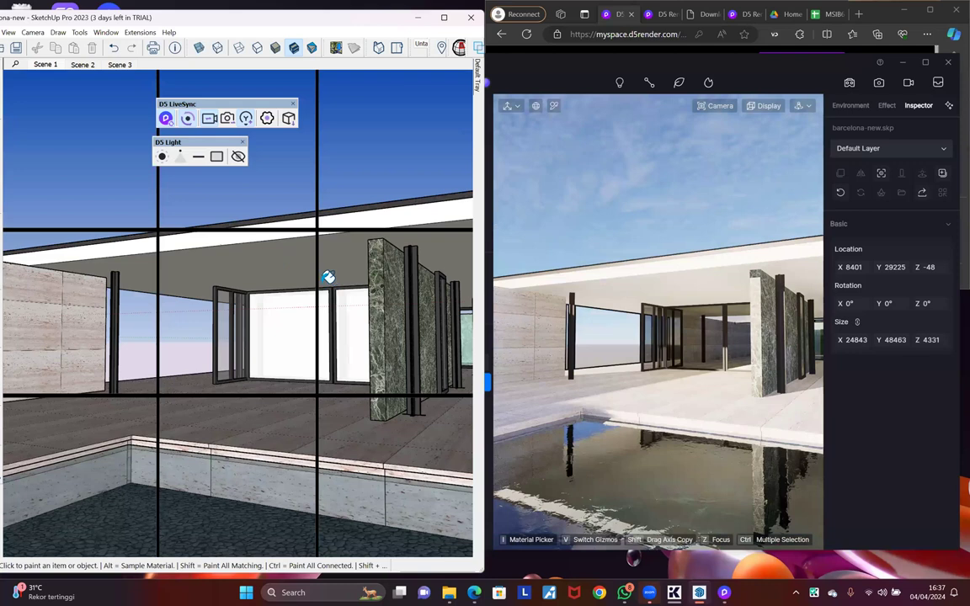
scroll(328, 277, up, 3)
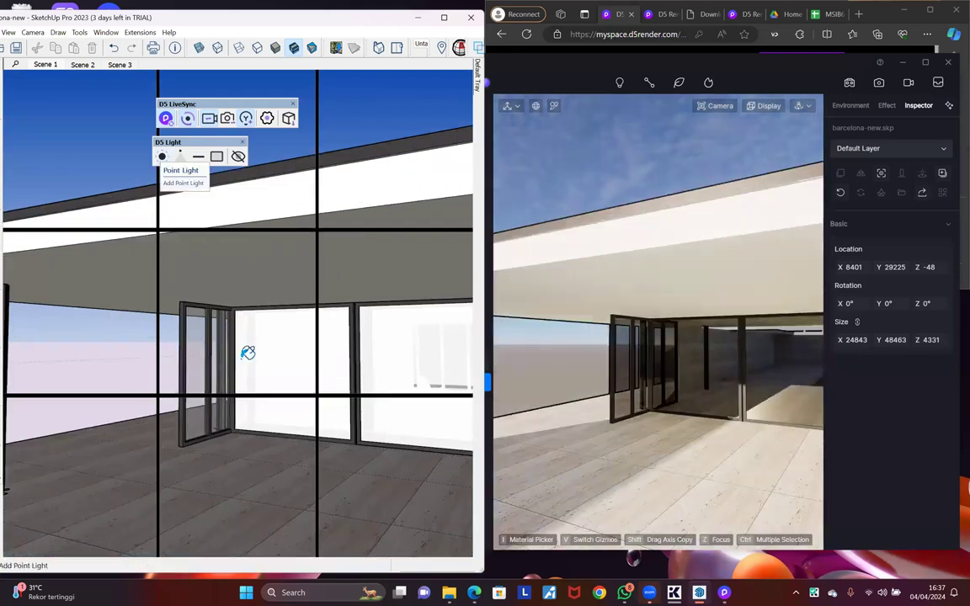
click(80, 64)
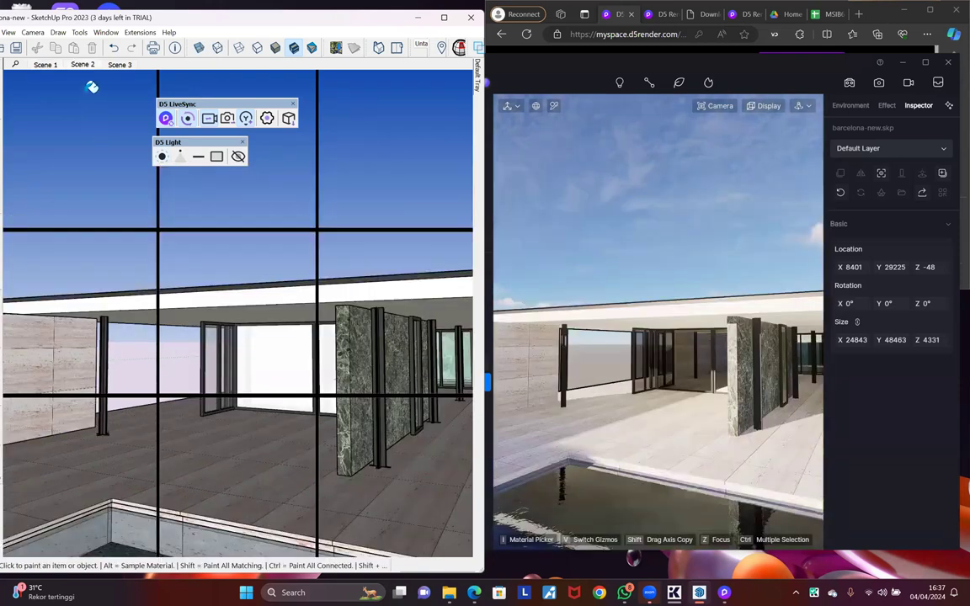
click(82, 66)
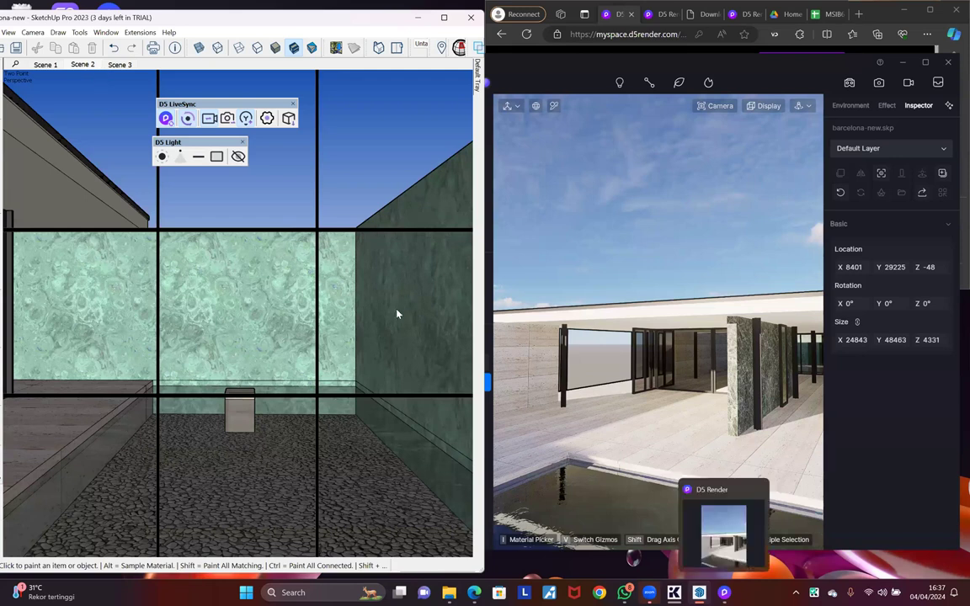
Step: Restore the SketchUp window, apply D5's low-TDR fix, and choose Restart Now
click(702, 592)
click(702, 593)
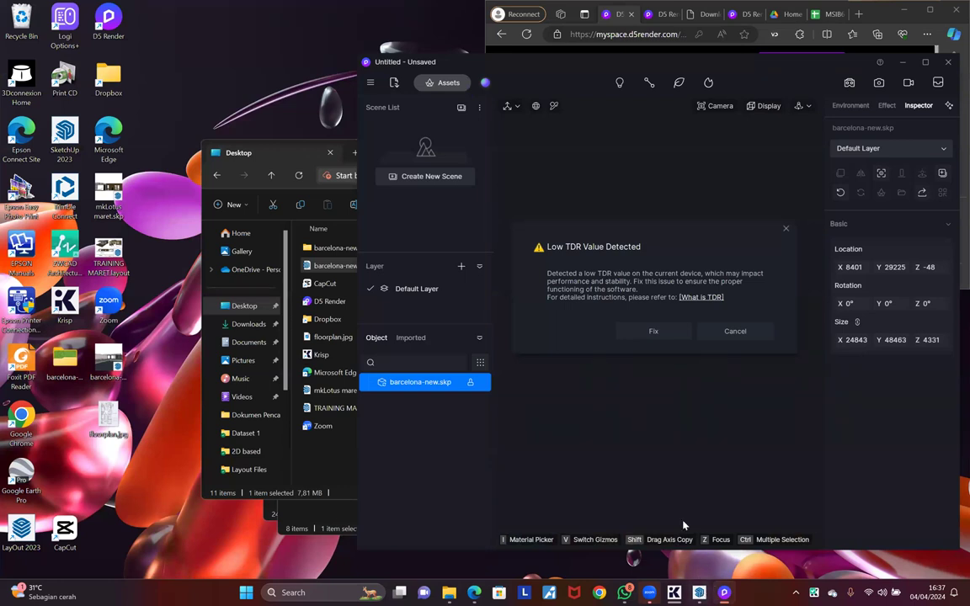
click(660, 334)
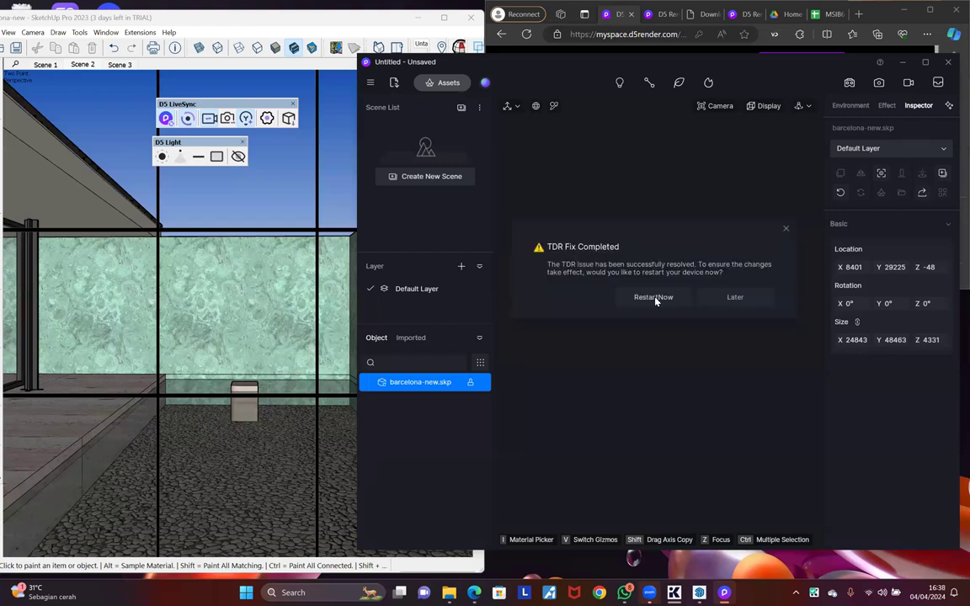
click(654, 299)
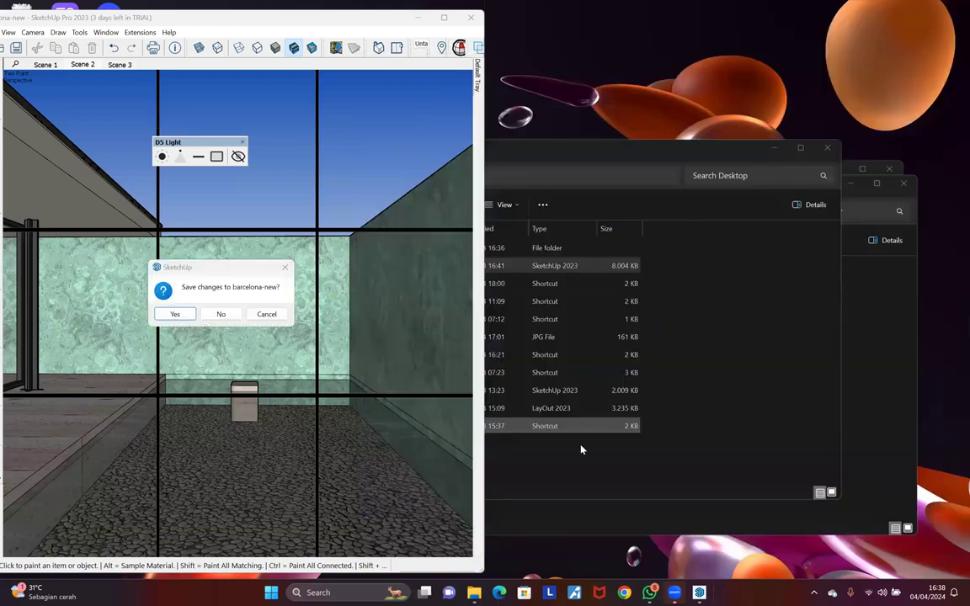
Step: Close D5 Render without saving barcelona-new and re-enable the D5 LiveSync toolbar in SketchUp
click(221, 314)
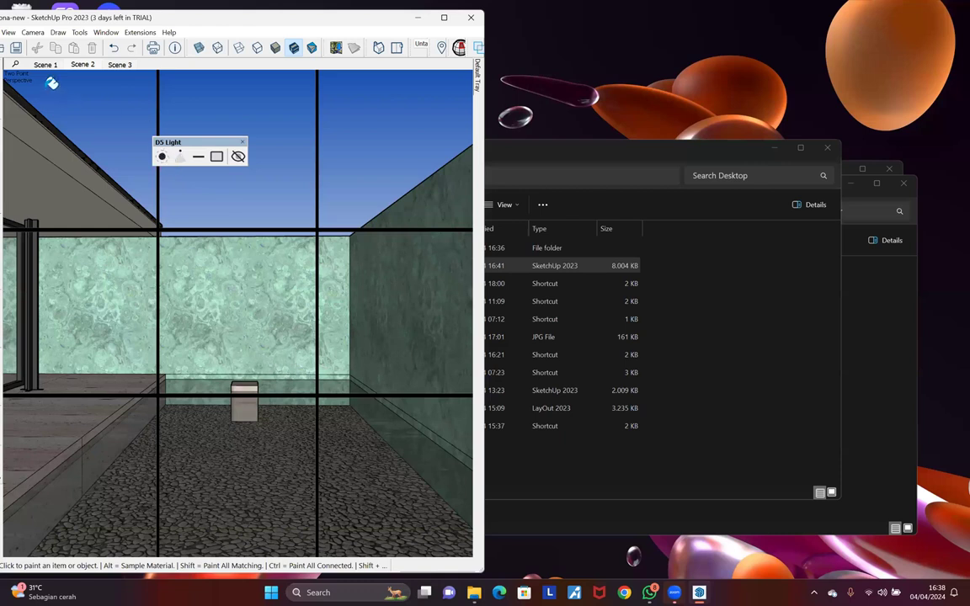
right_click(189, 44)
click(218, 154)
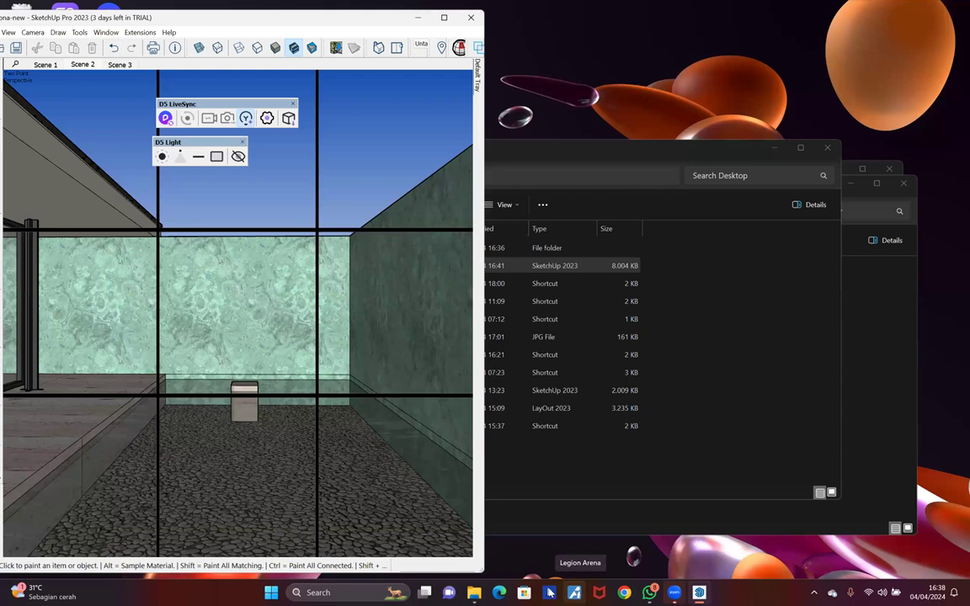
Step: Set Lenovo Vantage's thermal mode to Performance Mode, then close Vantage
click(549, 592)
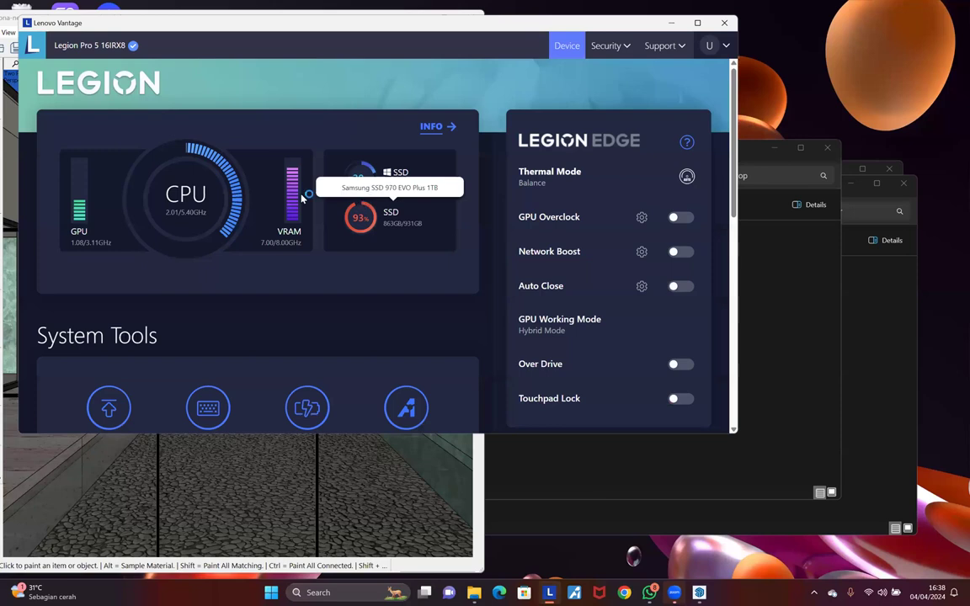
click(571, 177)
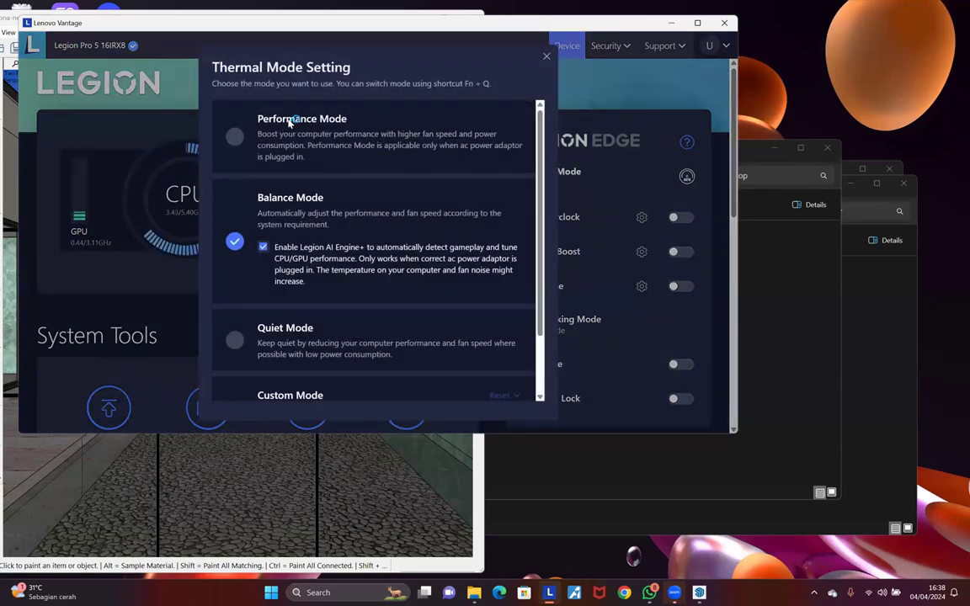
click(236, 139)
scroll(372, 195, down, 1)
scroll(453, 170, up, 1)
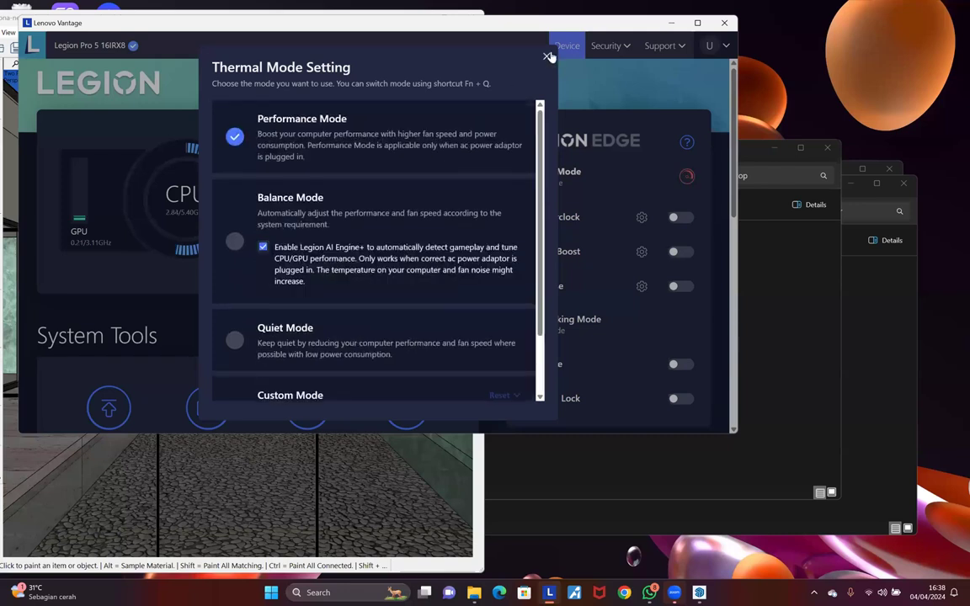
click(546, 56)
click(725, 24)
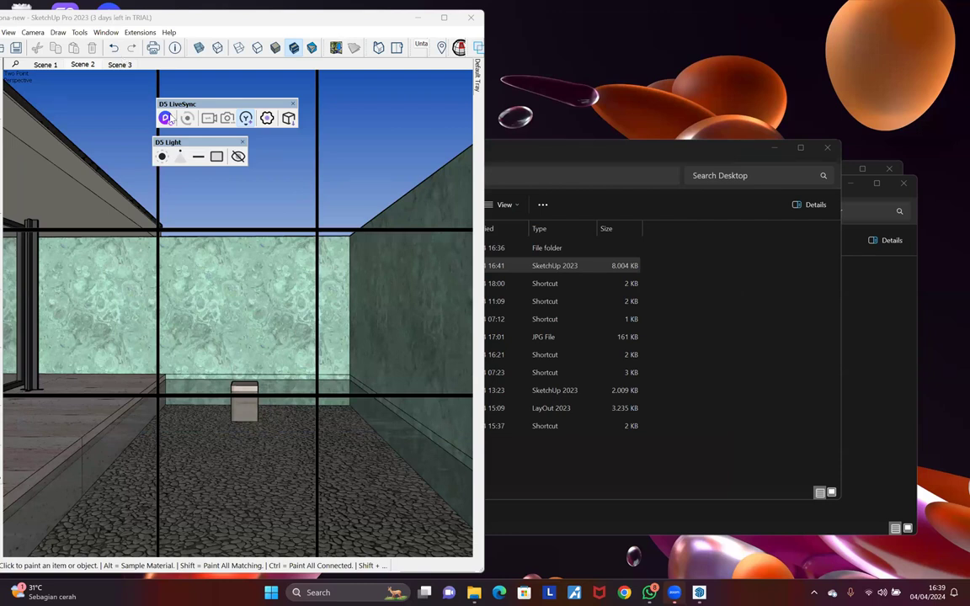
Step: Relaunch D5 Render through LiveSync into a new project, skip the Beginner's Guide, and move the window aside
click(165, 116)
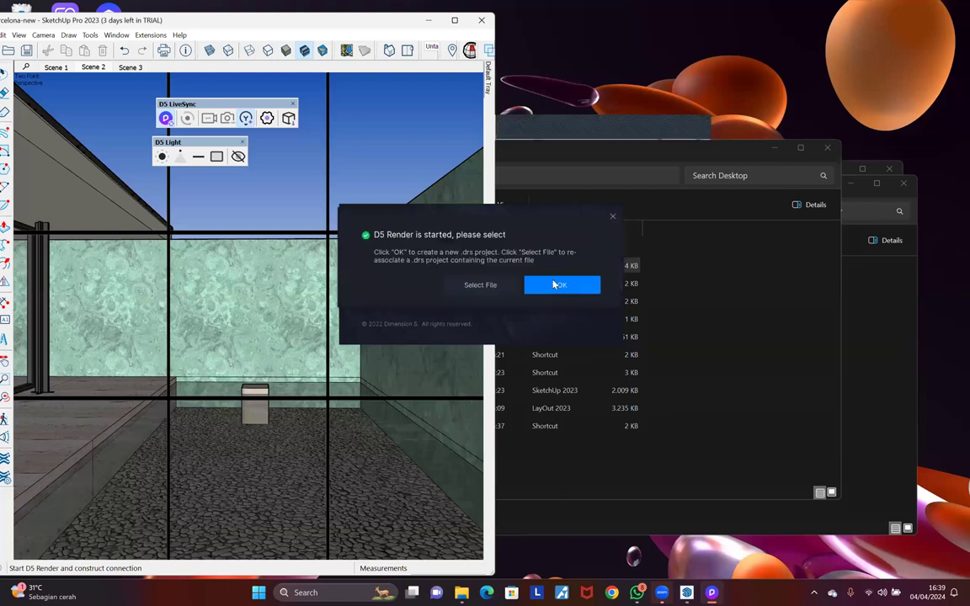
click(554, 287)
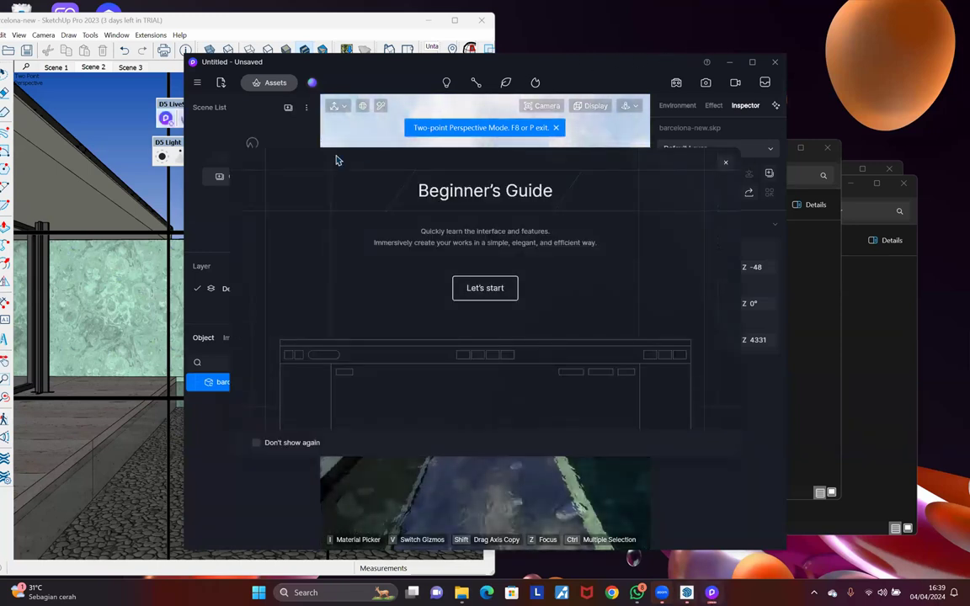
click(726, 163)
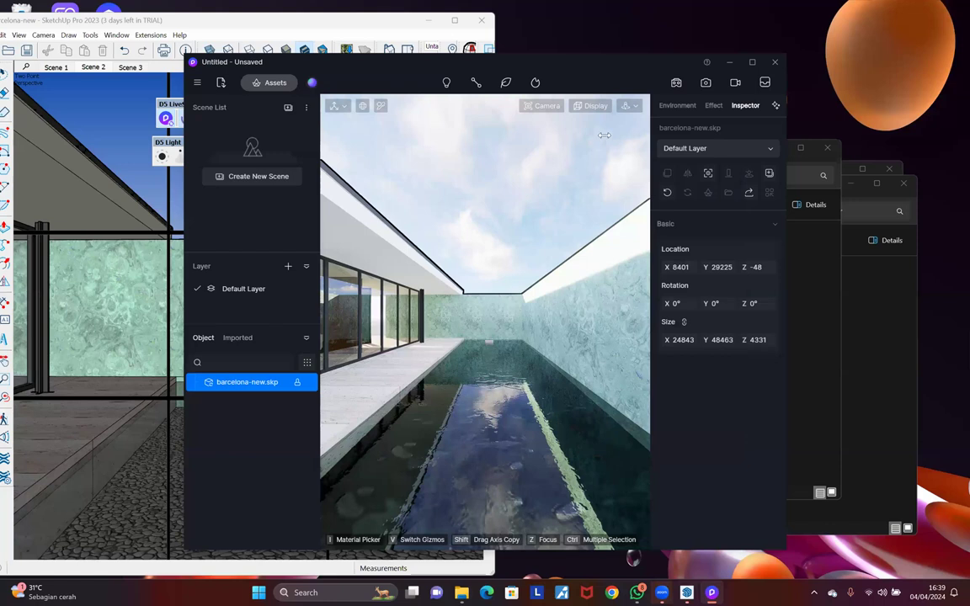
drag(480, 63, 628, 54)
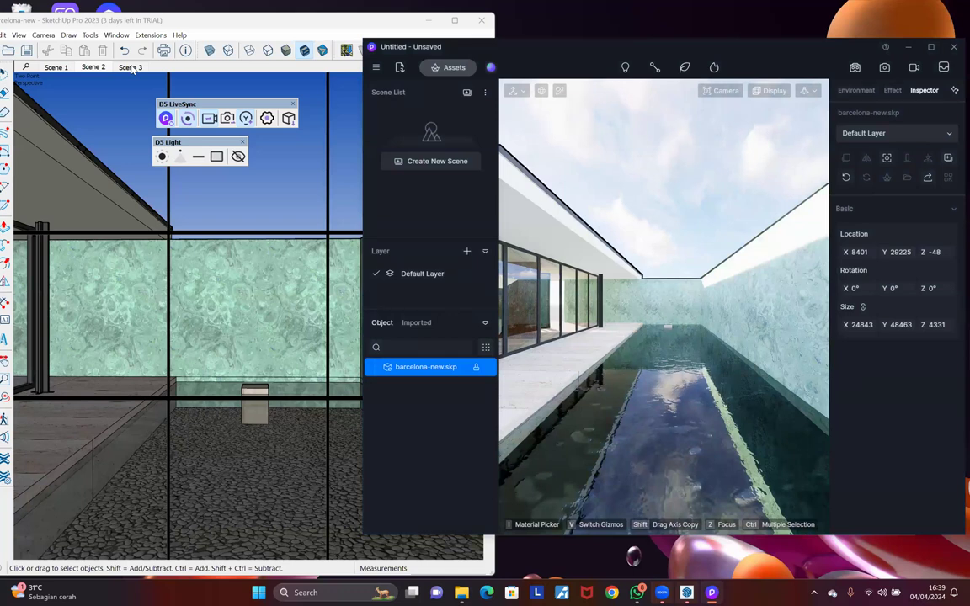
Step: Switch SketchUp to Scene 3's interior view and reposition the D5 LiveSync and D5 Light toolbars
click(133, 69)
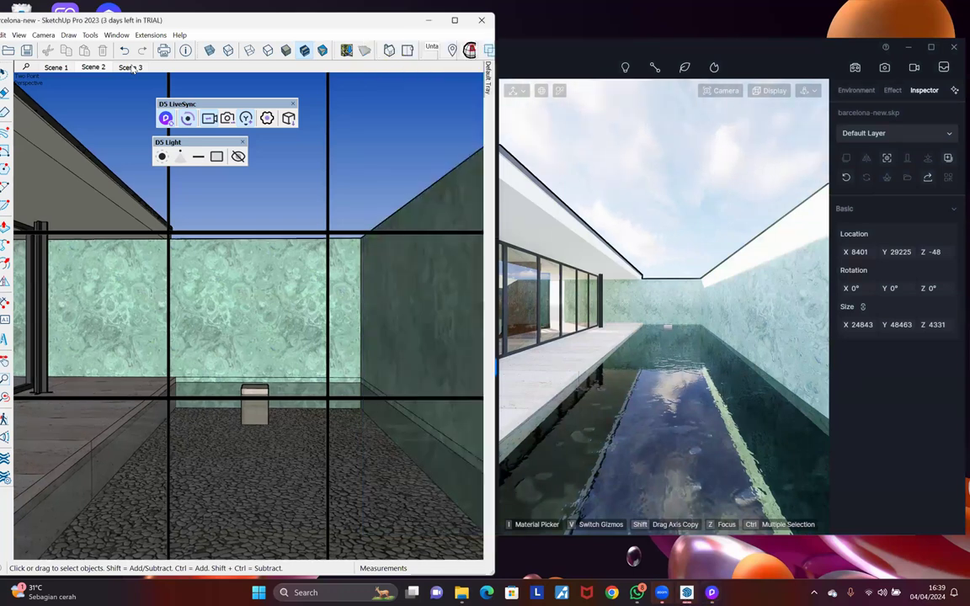
click(132, 69)
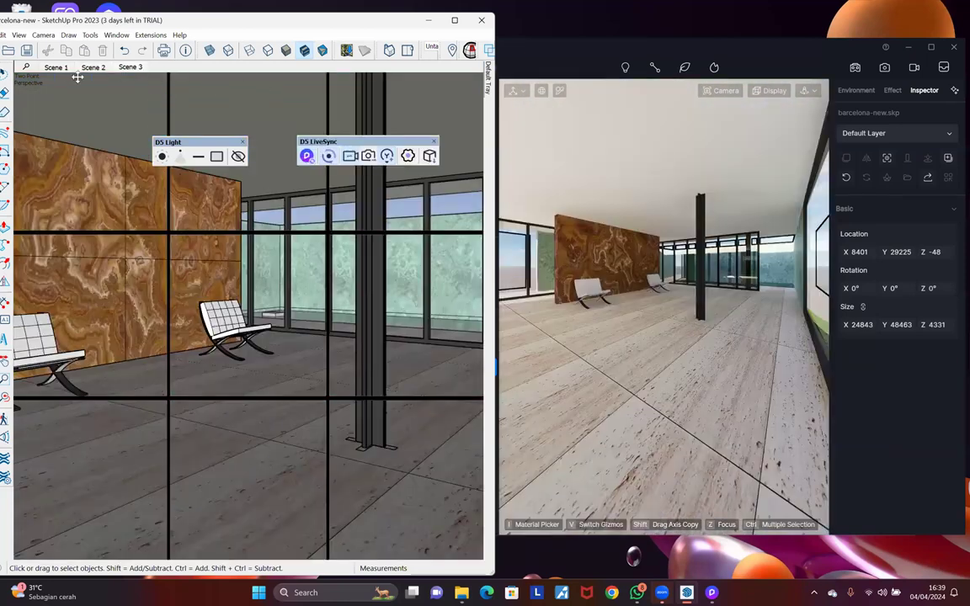
drag(321, 128, 88, 88)
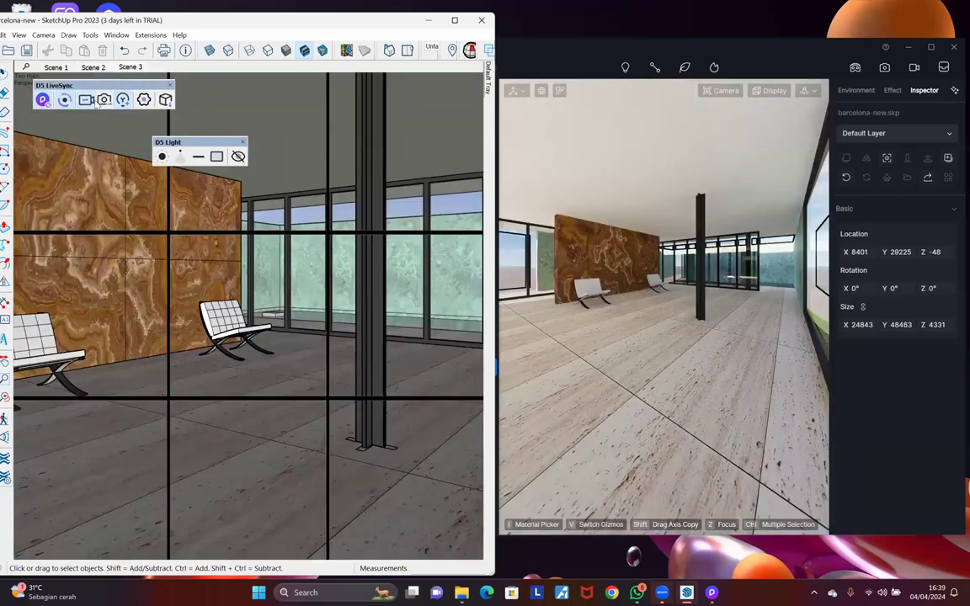
mouse_move(182, 137)
mouse_down()
mouse_move(160, 143)
mouse_move(168, 135)
mouse_up()
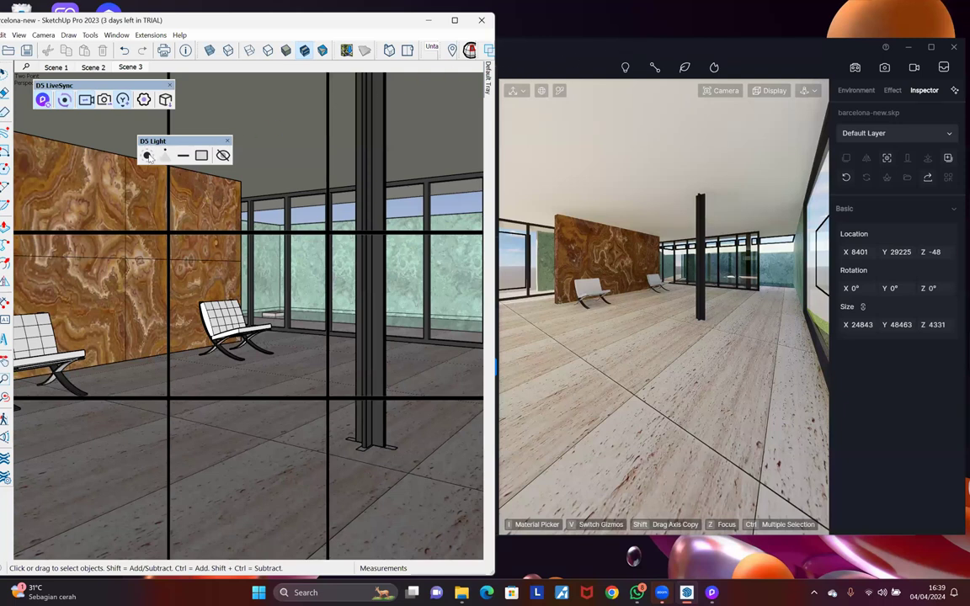
mouse_move(487, 72)
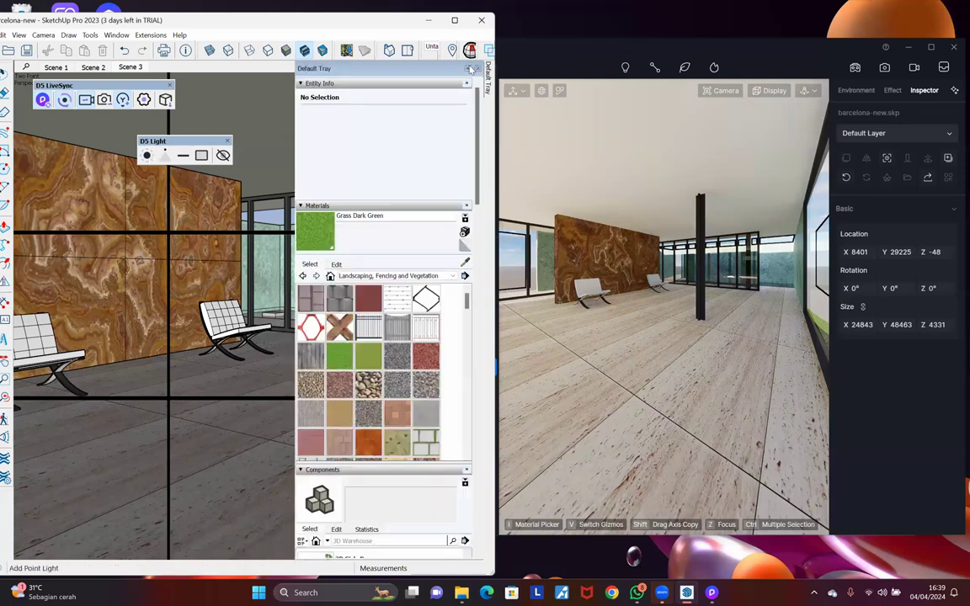
Step: Close the Default Tray, place a D5 point light near the pavilion ceiling, and select it
click(471, 69)
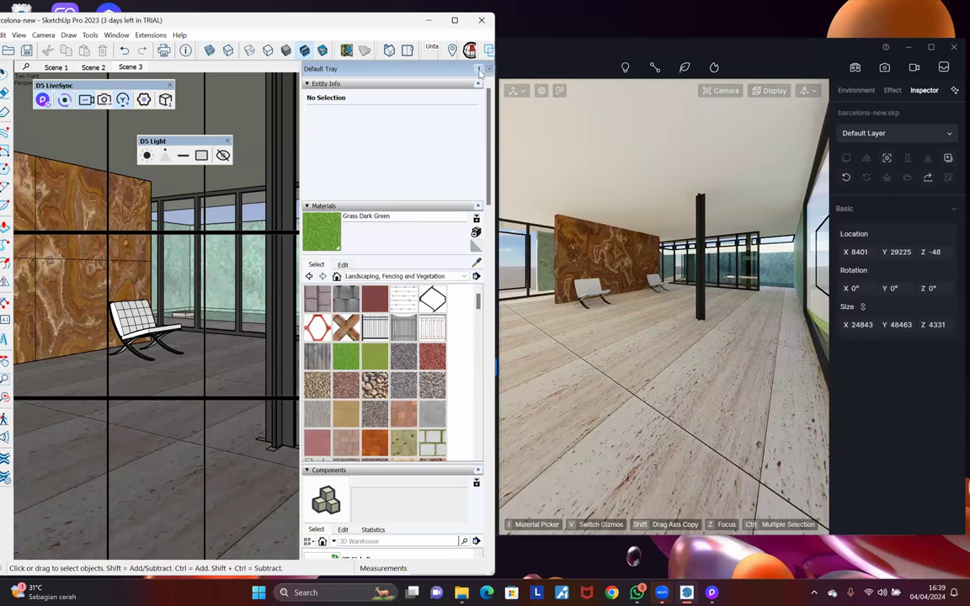
click(149, 160)
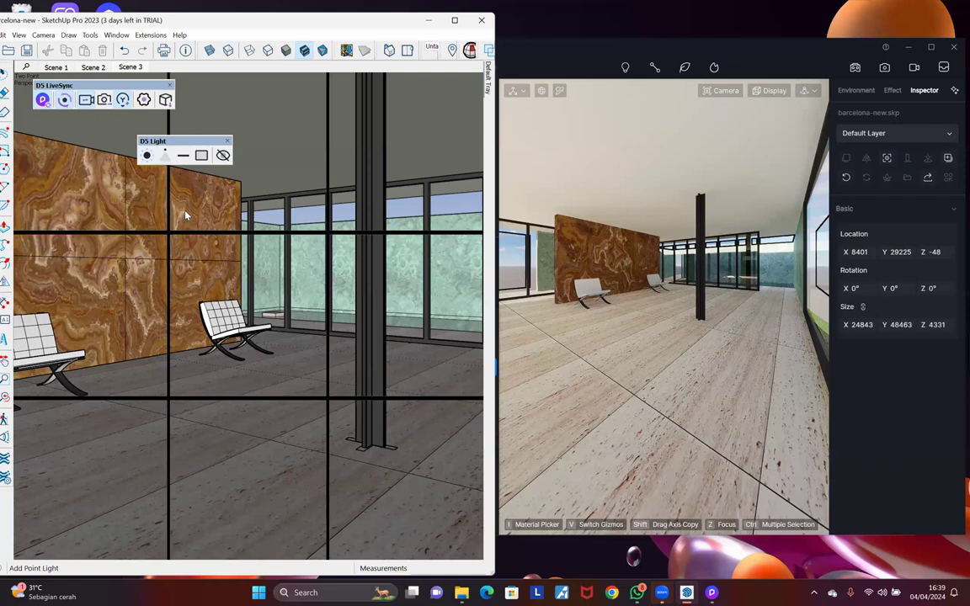
click(293, 119)
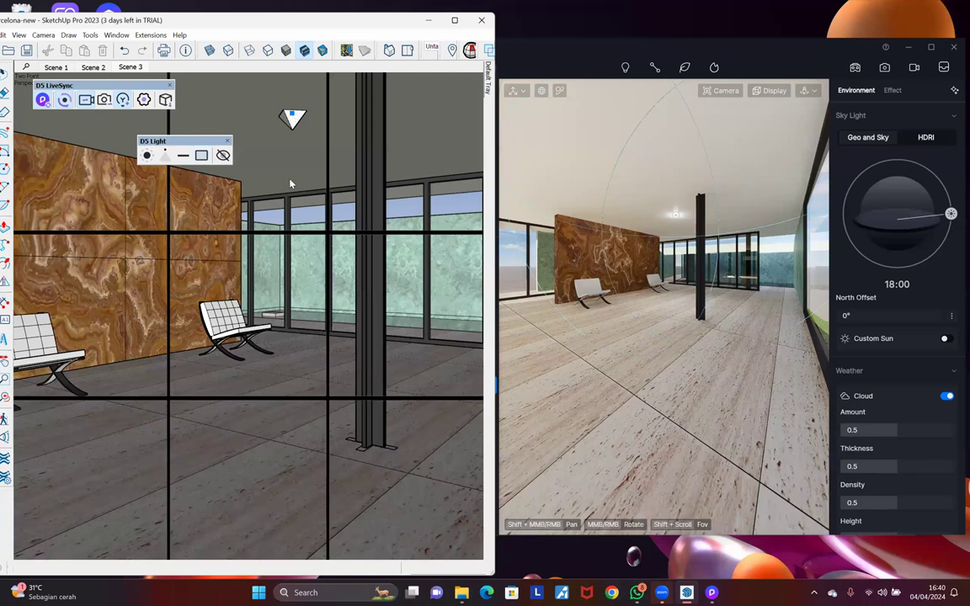
scroll(284, 155, up, 3)
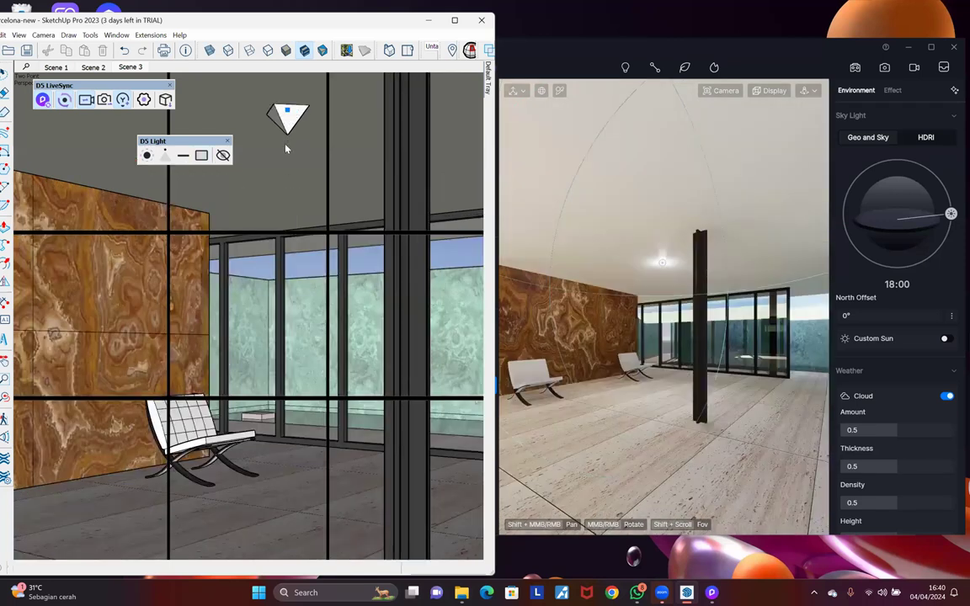
click(288, 210)
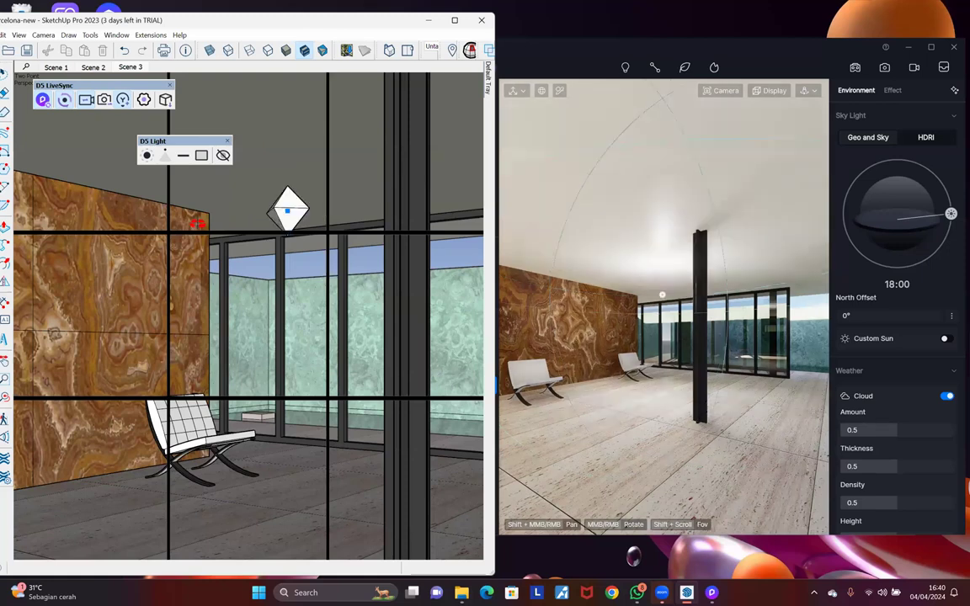
middle_drag(329, 182, 319, 194)
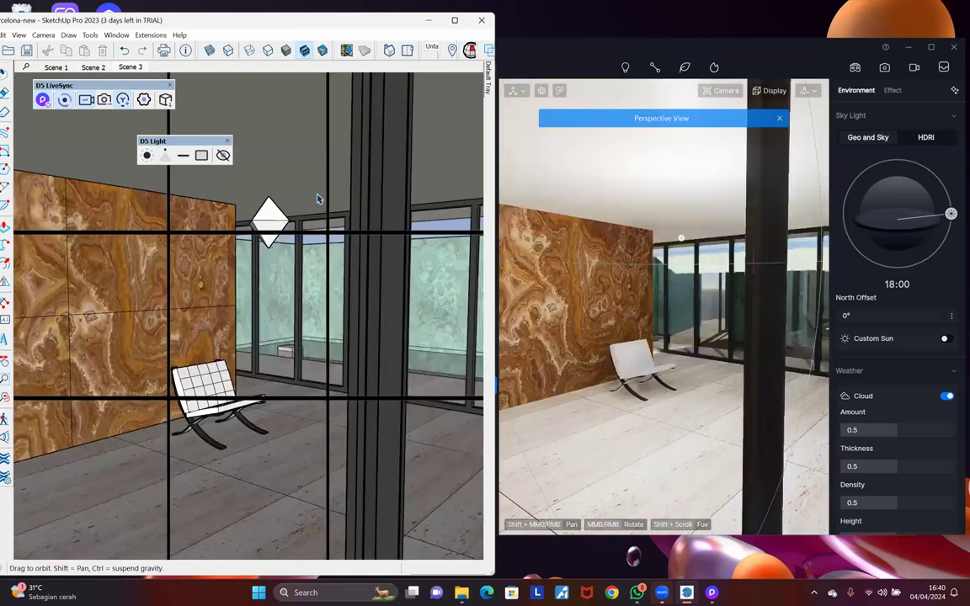
click(321, 197)
Step: Use Move (M) to lower the point light, then raise it to just below the ceiling
key(m)
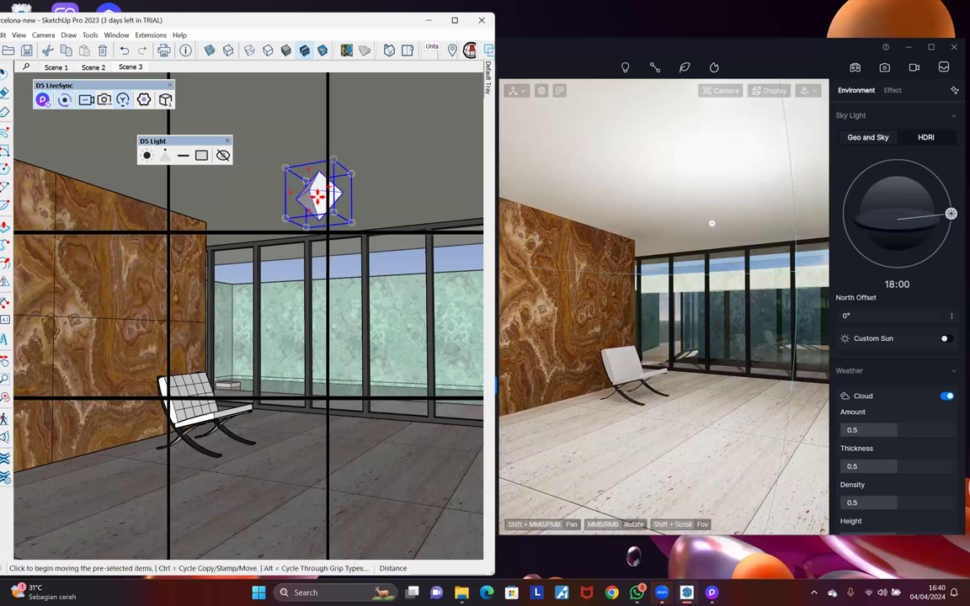
click(320, 241)
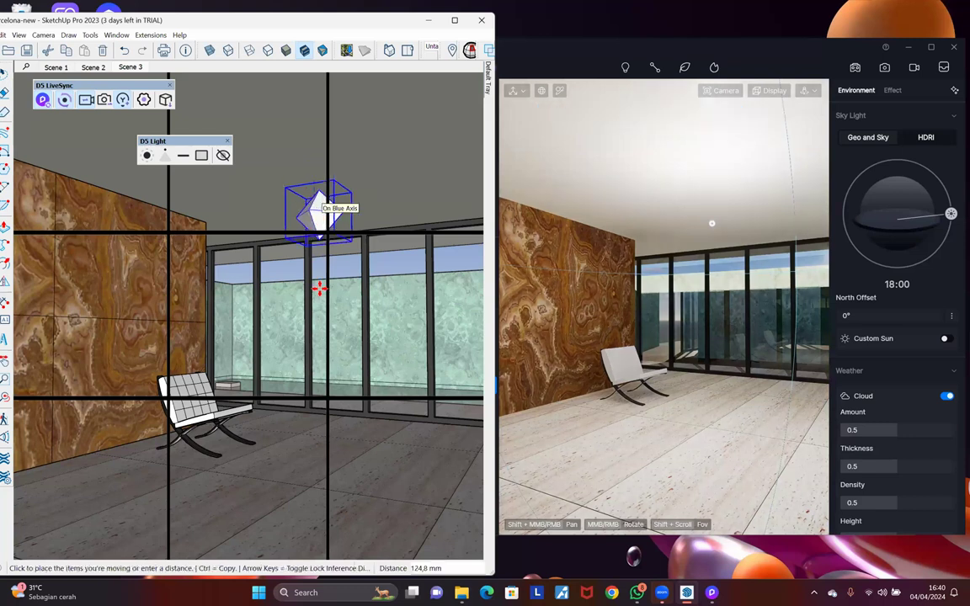
click(344, 277)
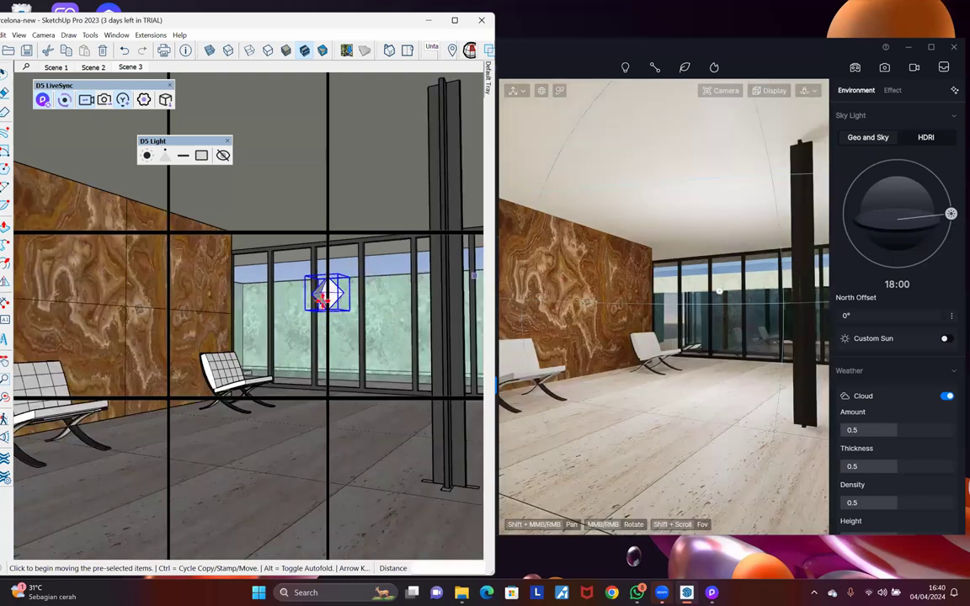
key(m)
click(320, 290)
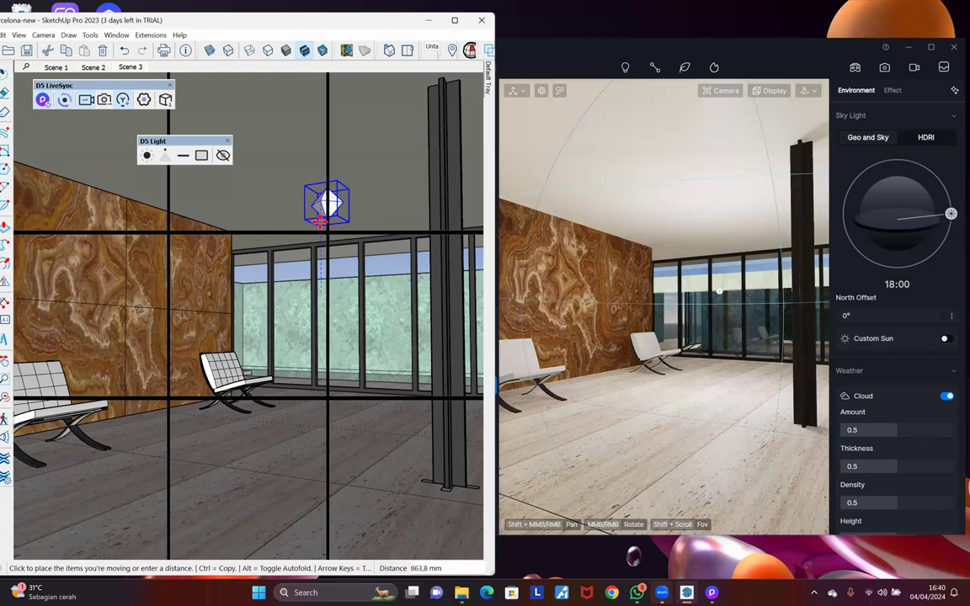
click(318, 221)
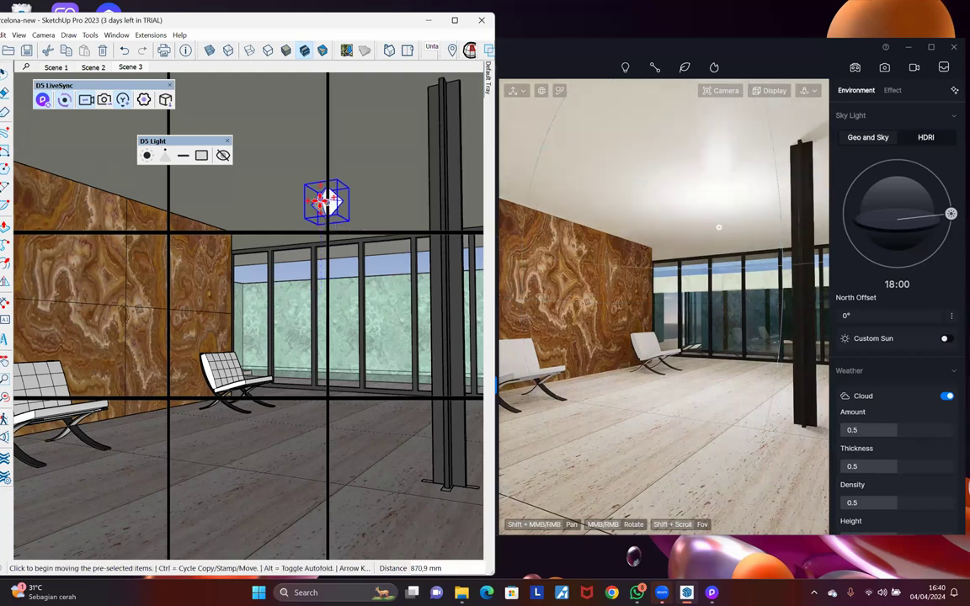
right_click(322, 202)
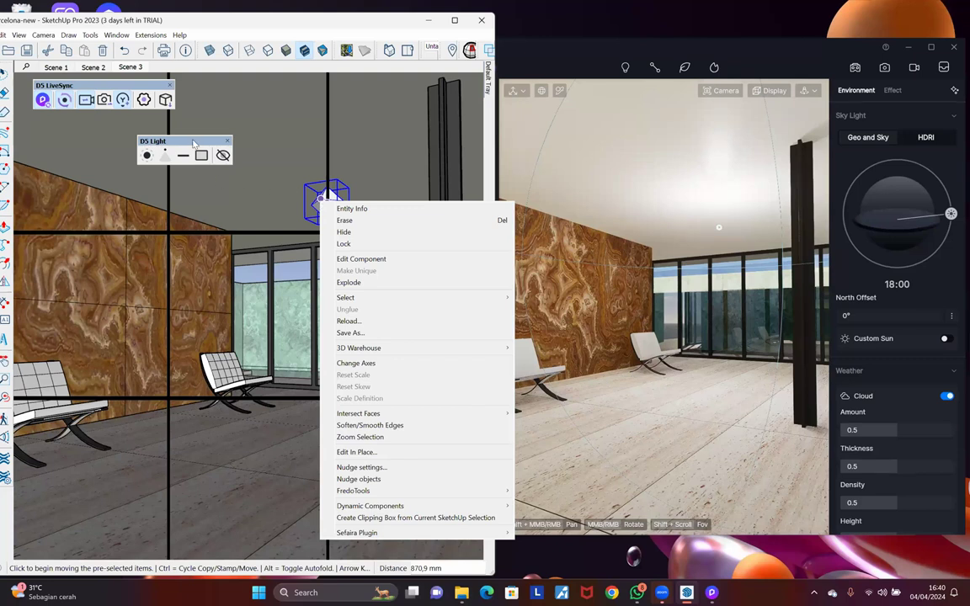
click(323, 26)
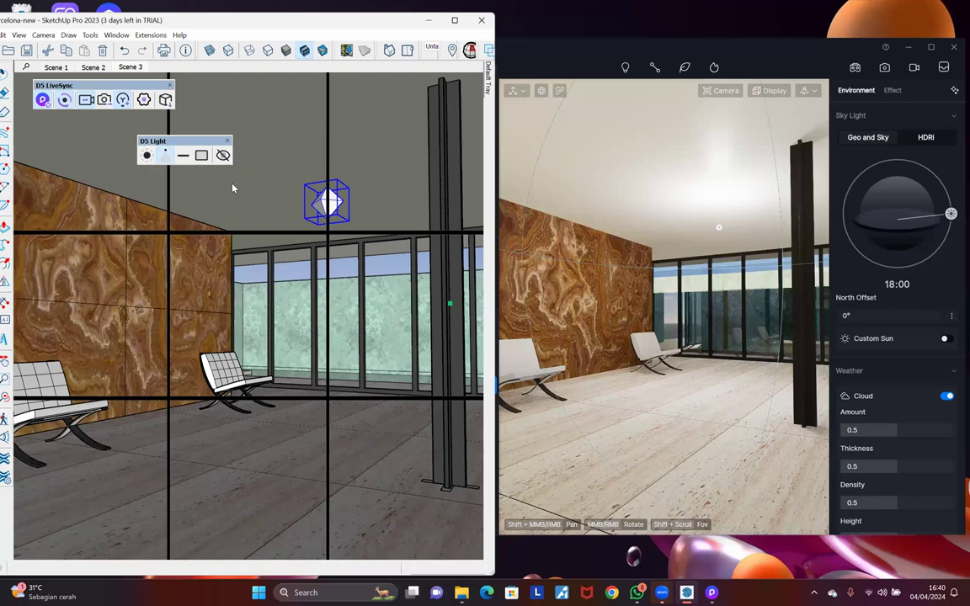
Step: Place a D5 spot light high near the onyx wall and aim it at the wall
click(233, 209)
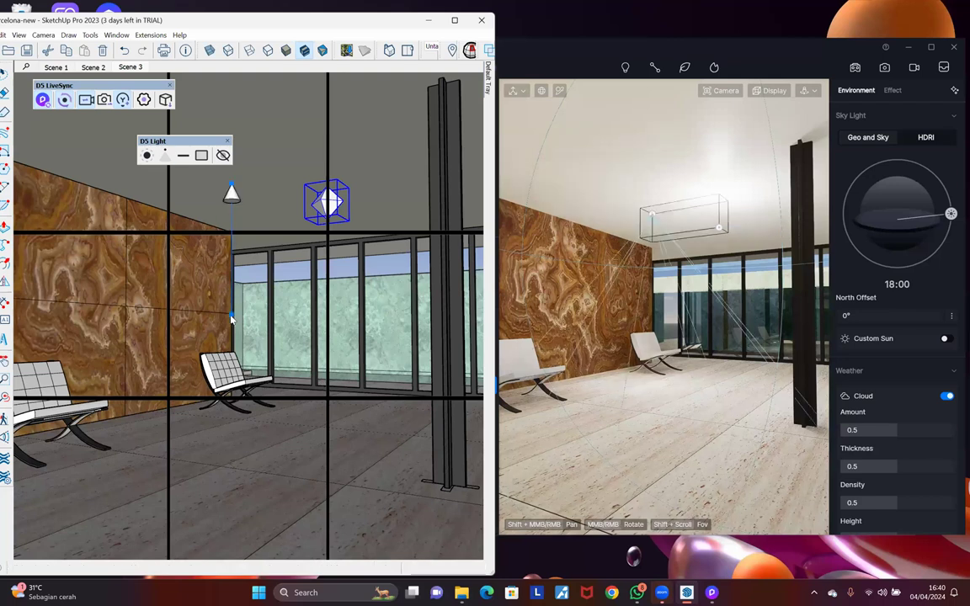
click(131, 284)
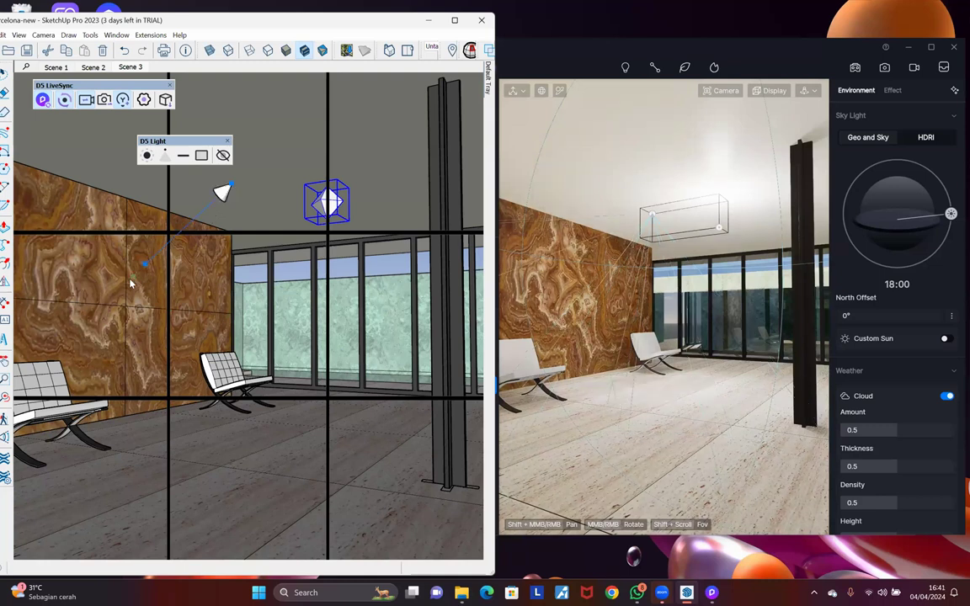
click(233, 200)
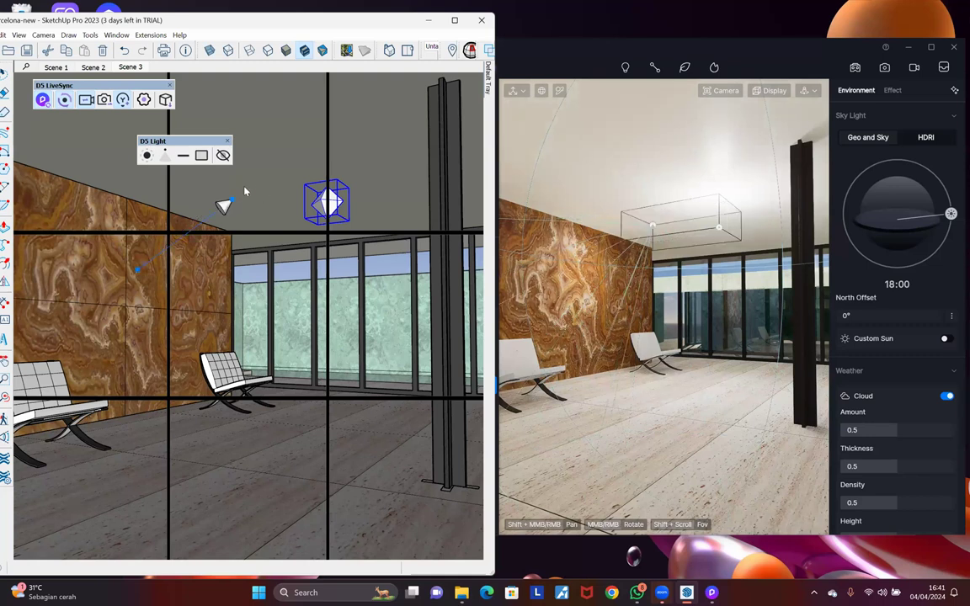
Step: Start a linear strip light and orbit to the far side of the onyx wall
click(185, 156)
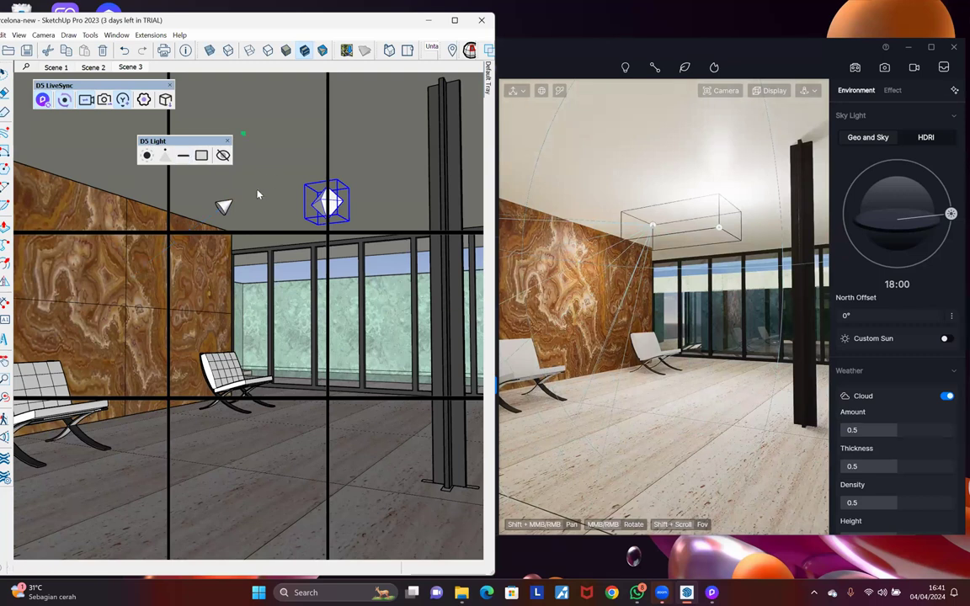
click(154, 227)
mouse_move(472, 233)
middle_down()
mouse_move(221, 222)
mouse_move(459, 201)
mouse_move(437, 199)
middle_up()
mouse_move(252, 243)
middle_down()
mouse_move(221, 259)
mouse_move(249, 211)
mouse_move(396, 103)
mouse_move(399, 88)
middle_up()
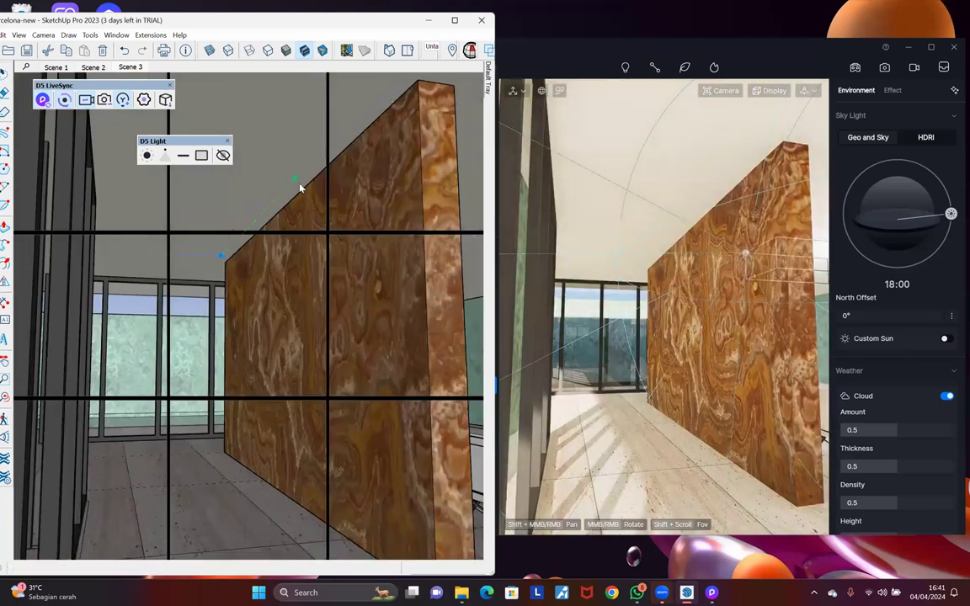
Step: Draw the linear strip light from the onyx wall's top corner
click(221, 256)
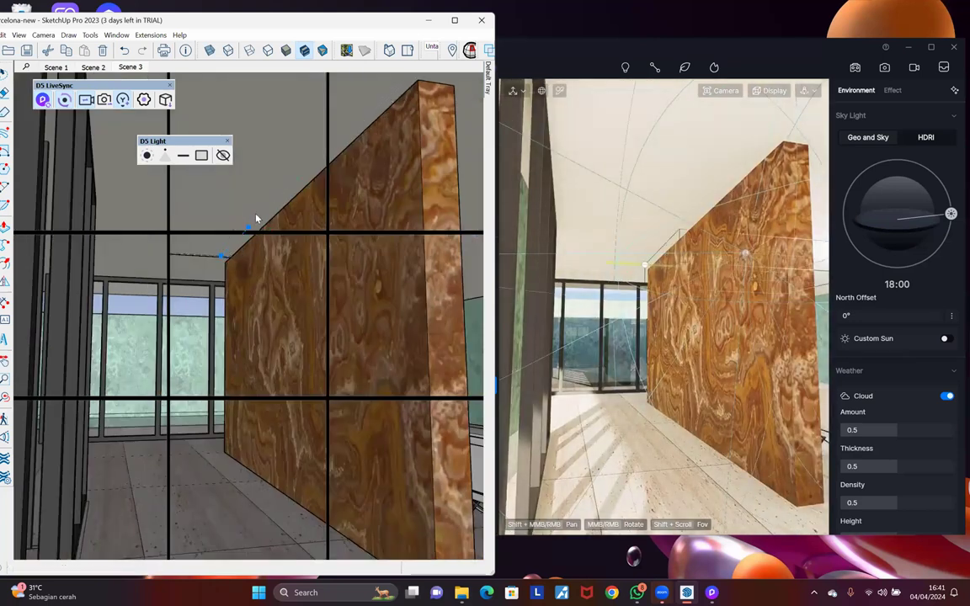
scroll(256, 218, up, 2)
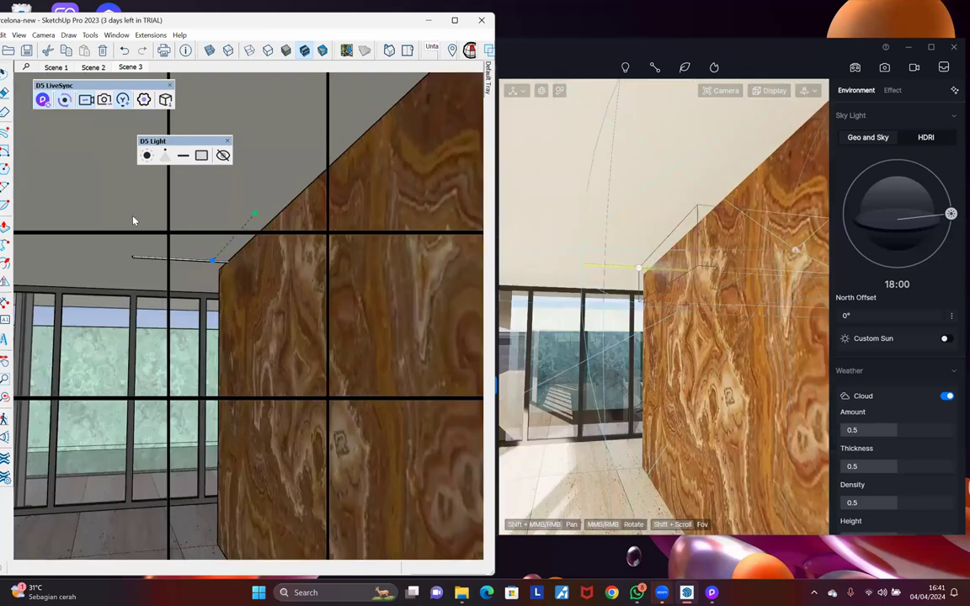
click(45, 251)
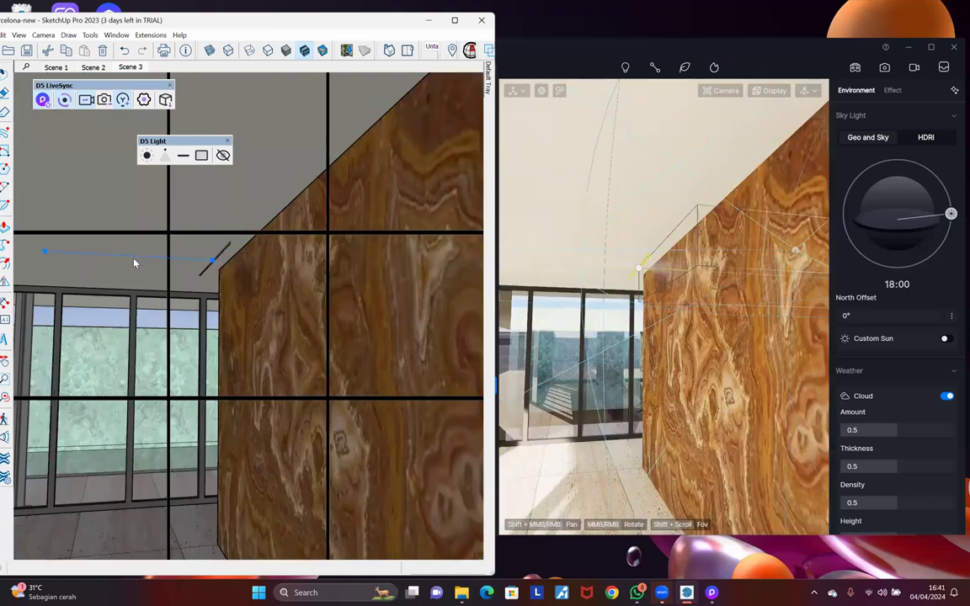
key(space)
click(228, 245)
scroll(230, 244, up, 3)
scroll(230, 242, down, 1)
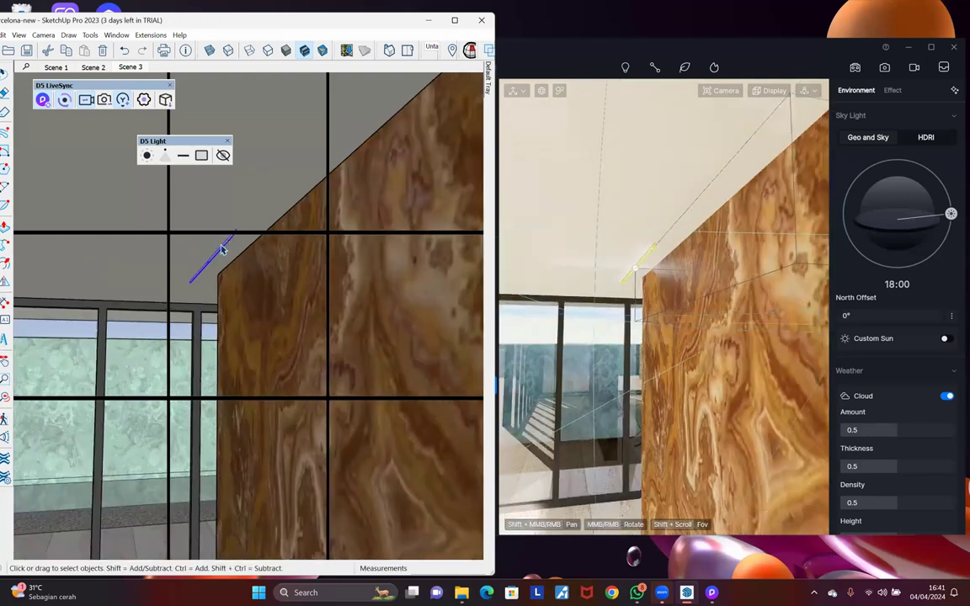
mouse_move(235, 215)
middle_down()
mouse_move(262, 191)
mouse_move(266, 214)
mouse_move(263, 202)
middle_up()
Step: Move and rotate (Q) the strip light to match the wall's slanted top edge
click(262, 195)
click(262, 204)
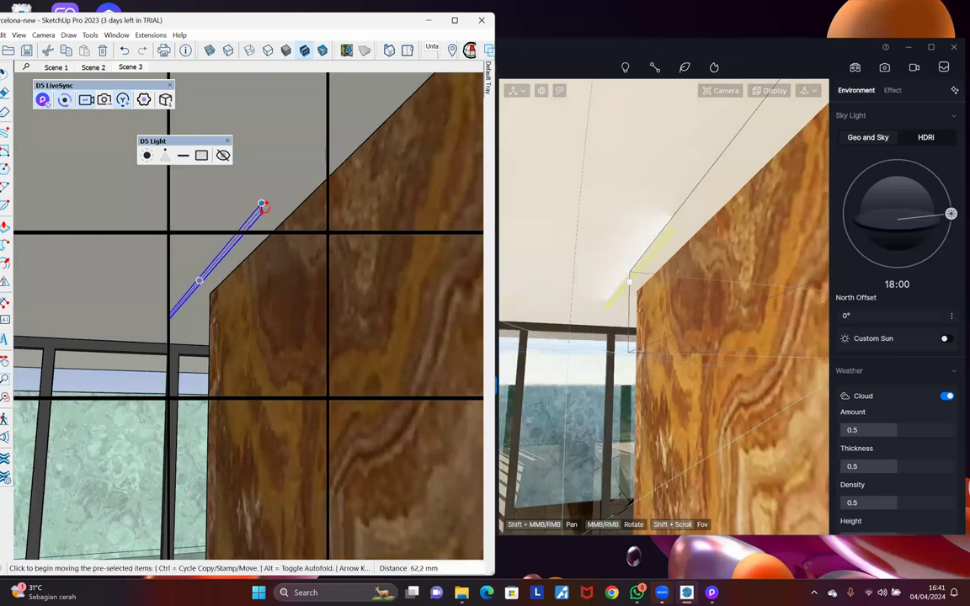
scroll(263, 207, up, 3)
scroll(263, 205, up, 1)
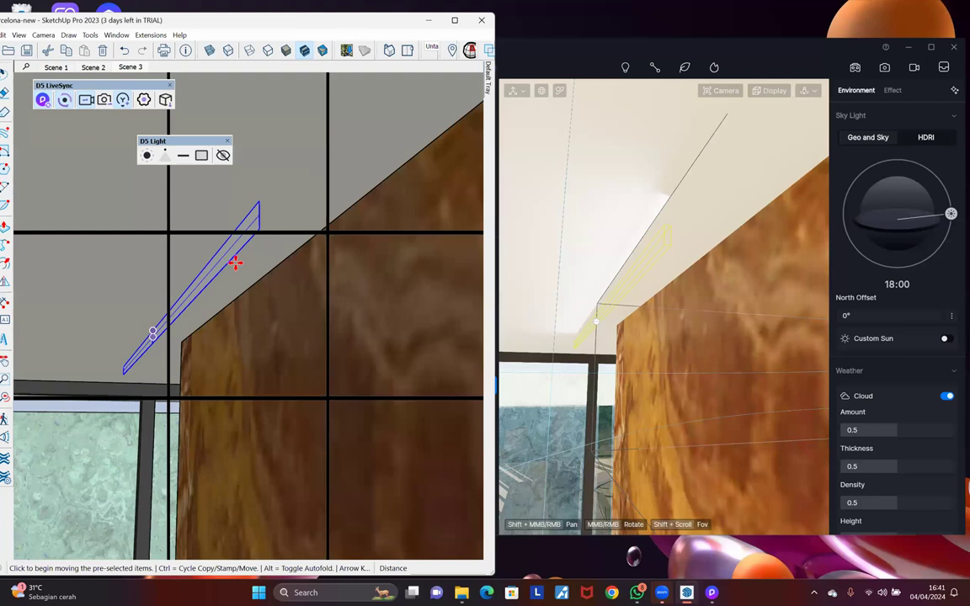
key(q)
click(261, 202)
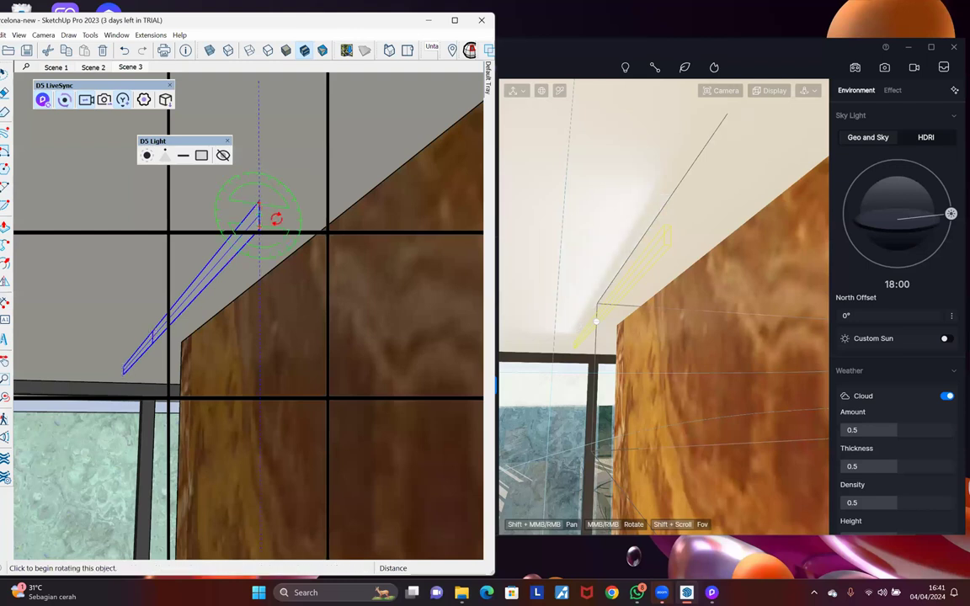
click(277, 219)
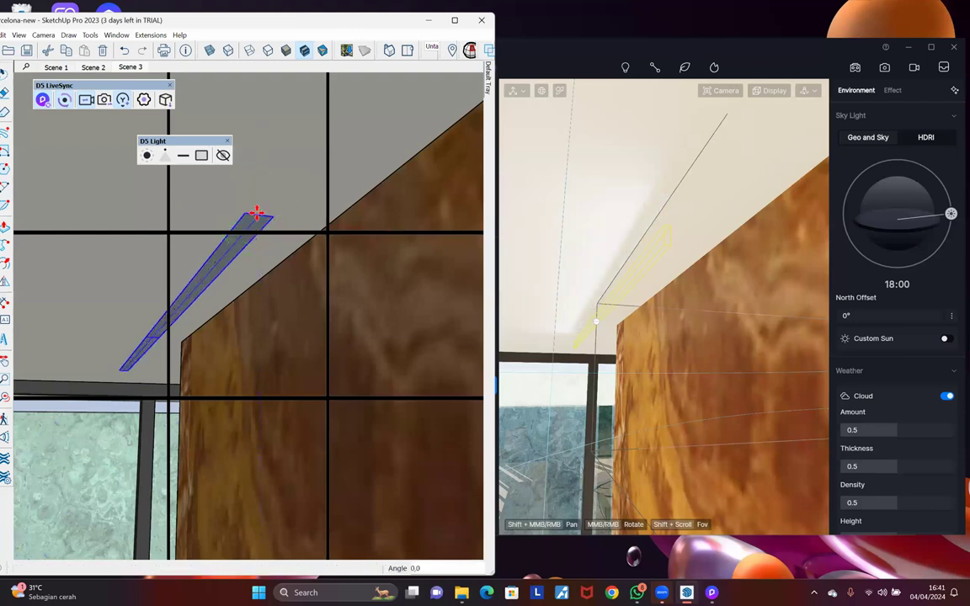
scroll(260, 213, down, 1)
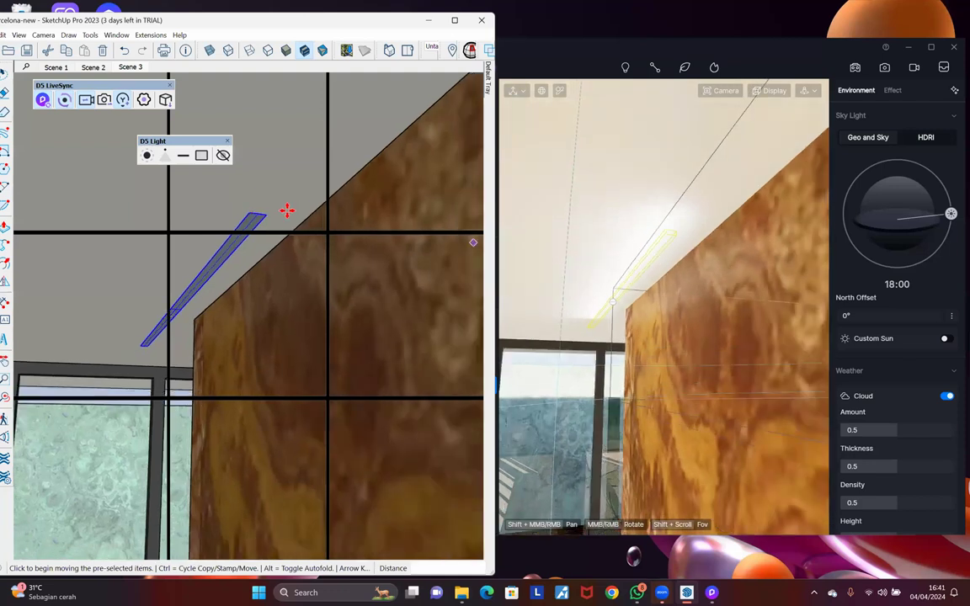
Step: Scale (S) the strip light so it stretches along the wall's whole top edge
key(s)
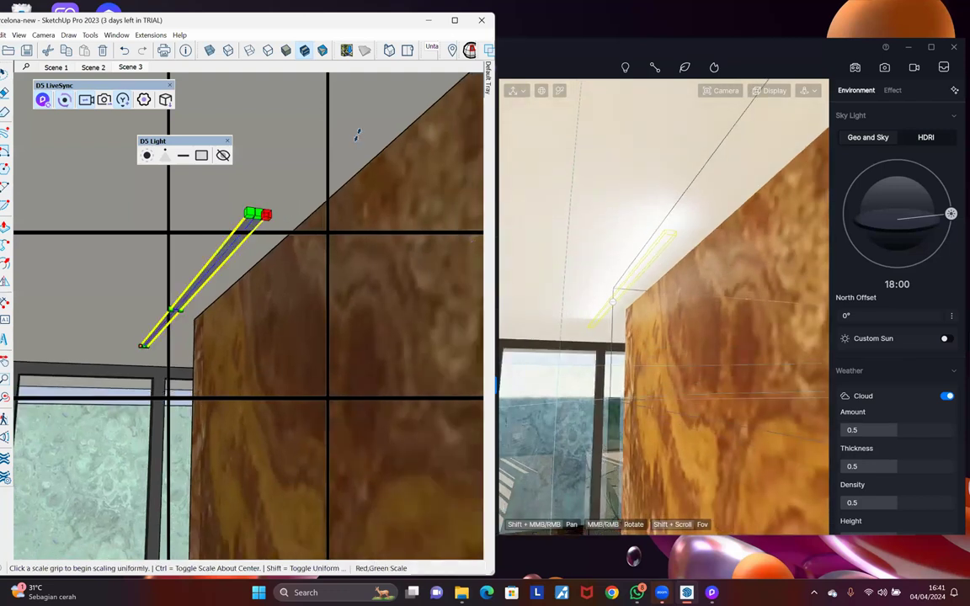
click(266, 214)
scroll(345, 142, down, 1)
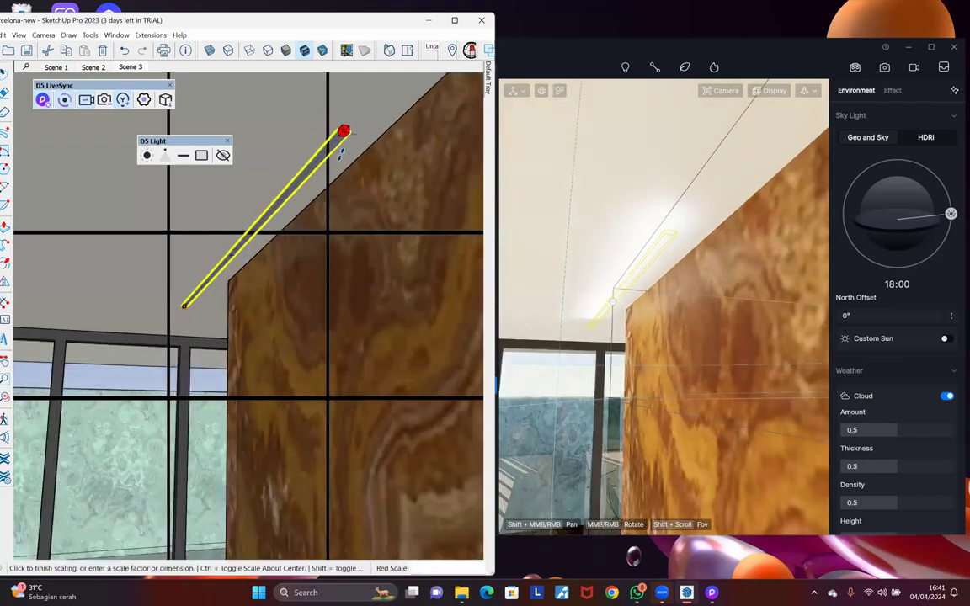
scroll(350, 152, down, 3)
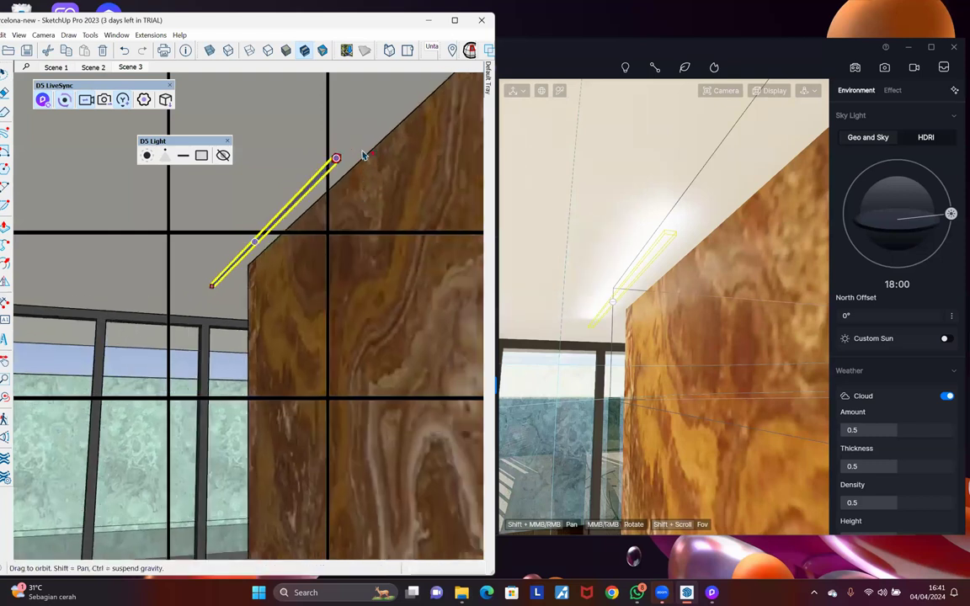
scroll(354, 149, up, 2)
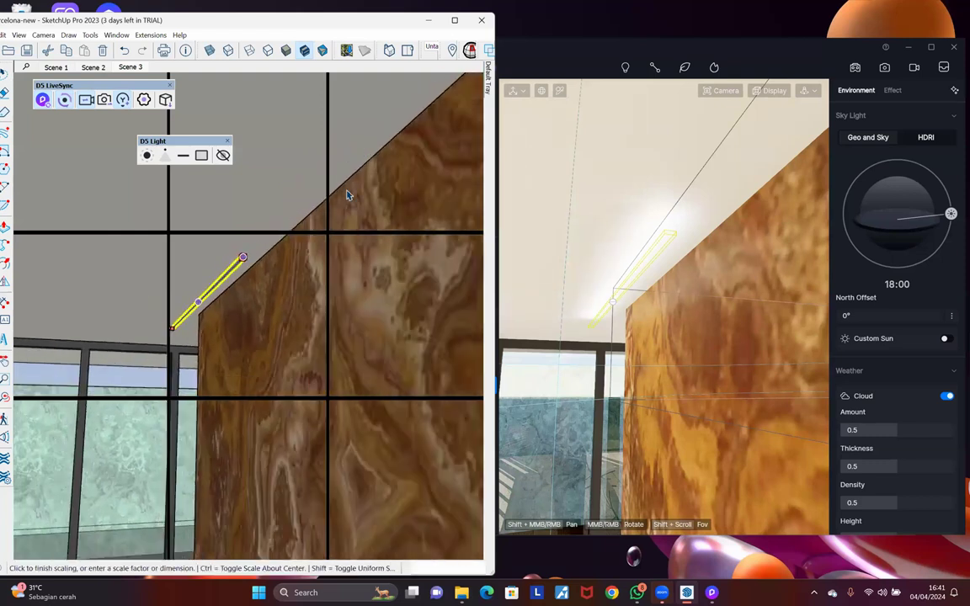
click(348, 152)
key(space)
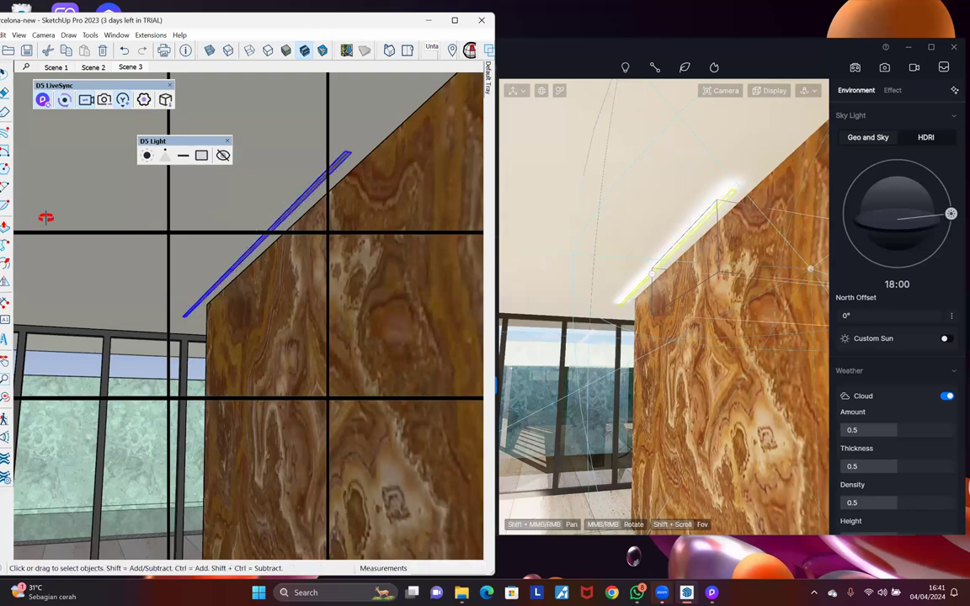
scroll(221, 155, down, 1)
middle_drag(206, 156, 205, 158)
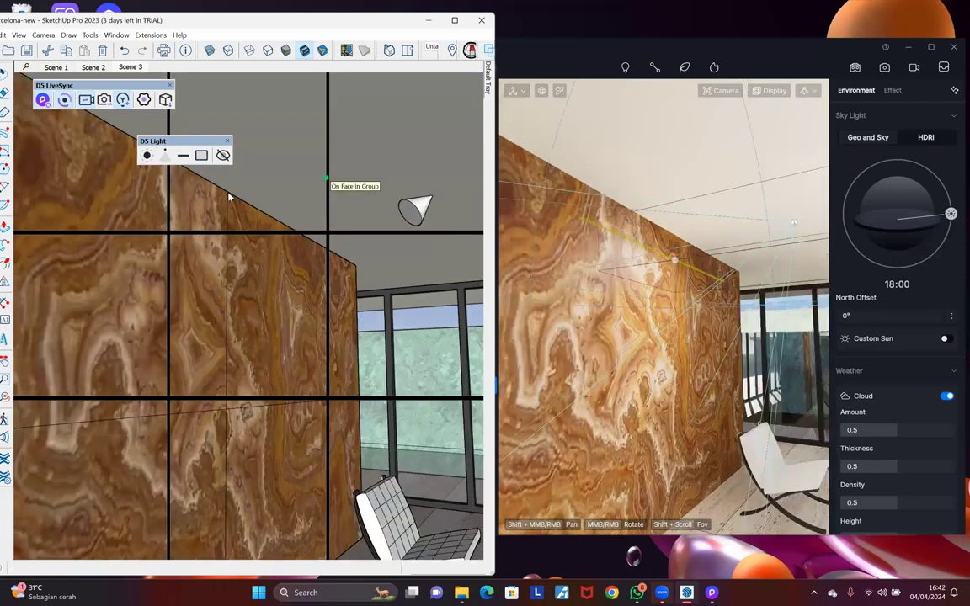
Step: Place a D5 rect light on the ceiling above the glass wall and move it into position
mouse_move(229, 196)
middle_down()
mouse_move(290, 200)
mouse_move(266, 185)
mouse_move(200, 202)
mouse_move(336, 210)
mouse_move(187, 210)
mouse_move(193, 181)
mouse_move(182, 257)
middle_up()
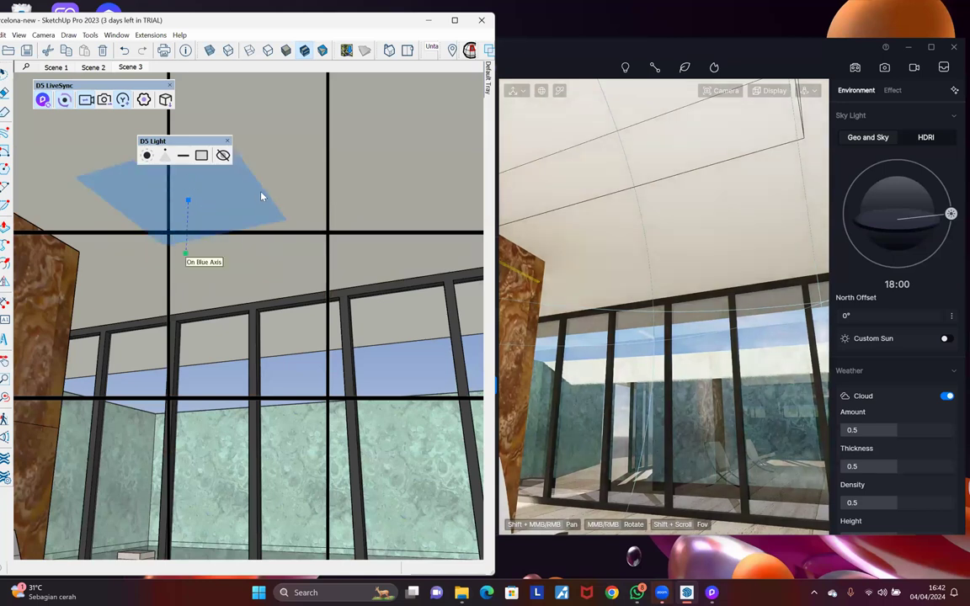
click(261, 196)
click(259, 187)
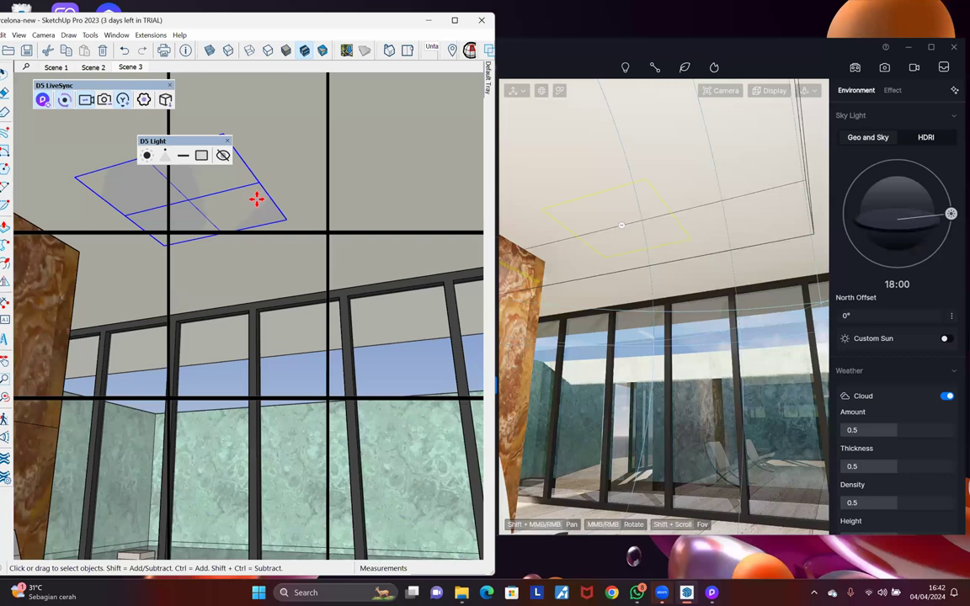
click(256, 196)
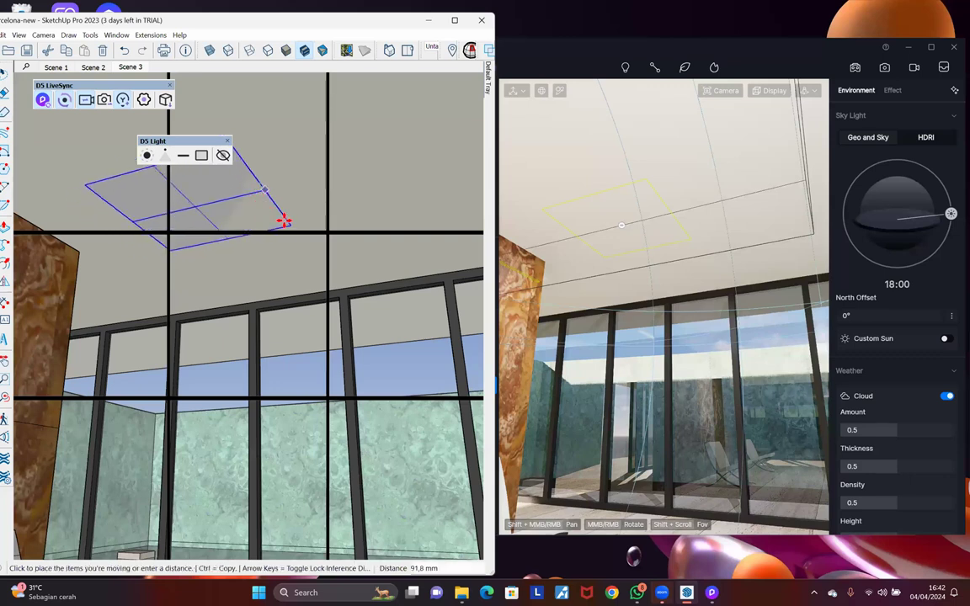
click(287, 222)
mouse_move(284, 281)
middle_down()
mouse_move(288, 342)
mouse_move(277, 245)
mouse_move(223, 173)
middle_up()
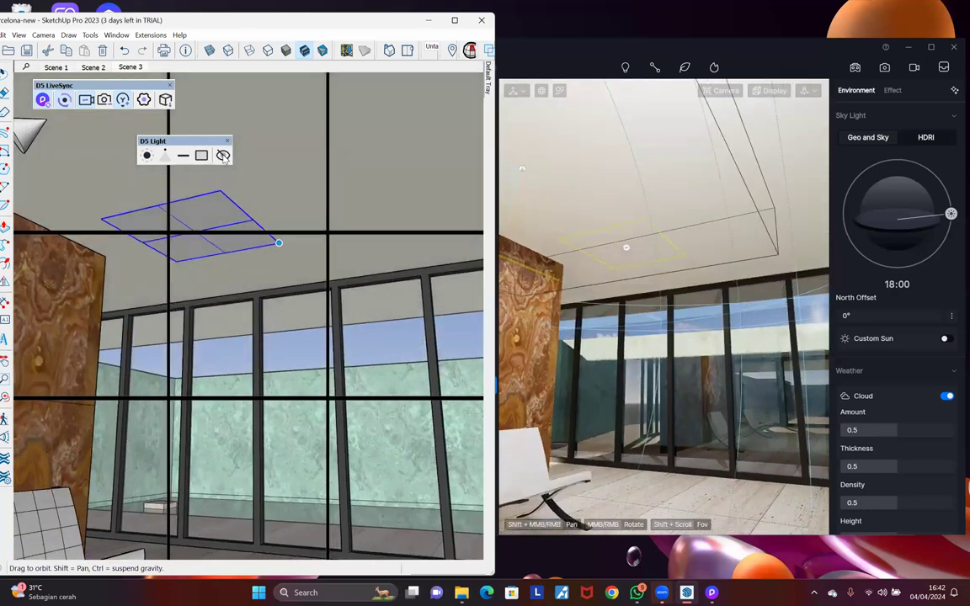
Step: Use D5 Light's Hide/Show All Lights to hide every light marker, then show them again
click(223, 157)
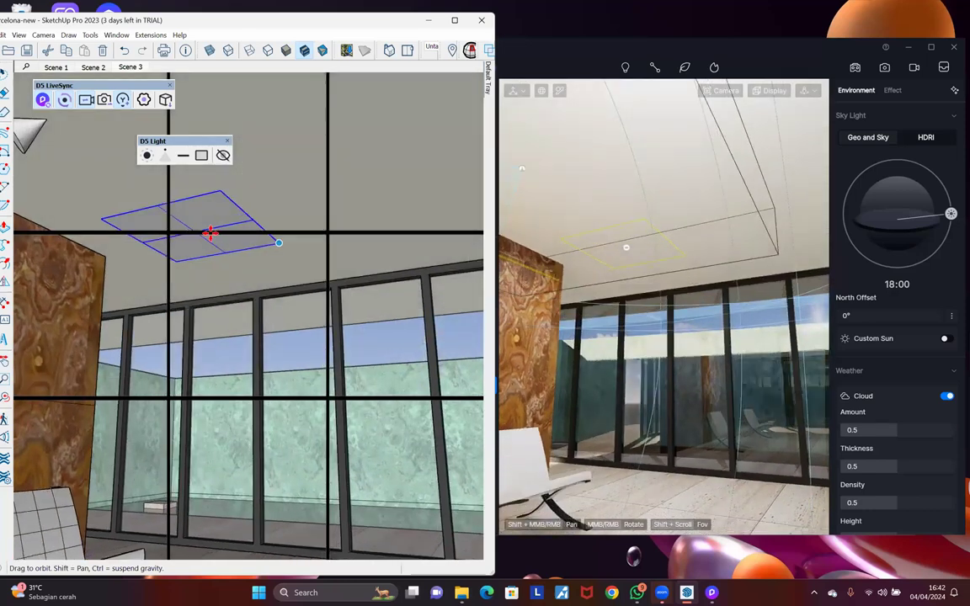
click(223, 155)
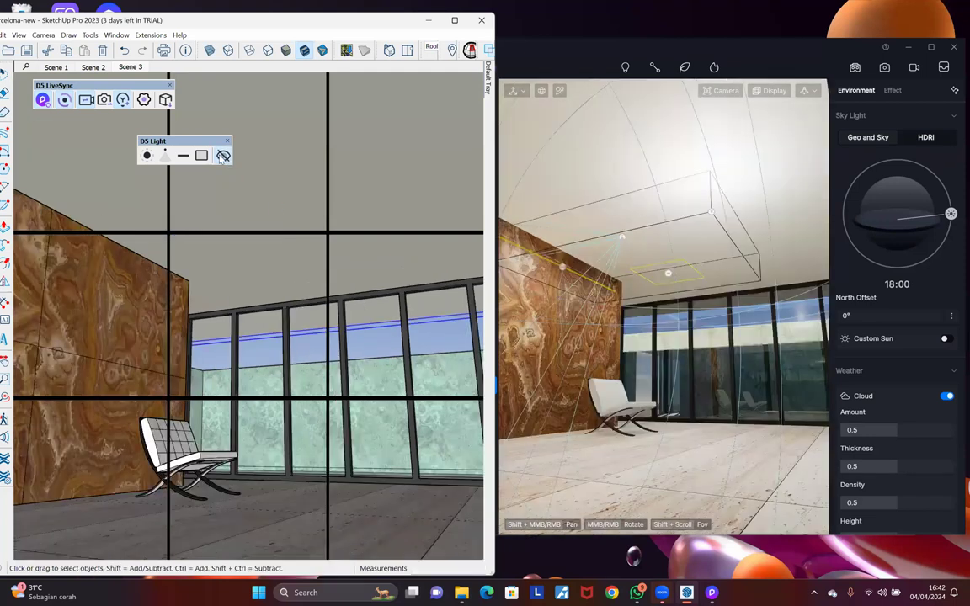
click(222, 155)
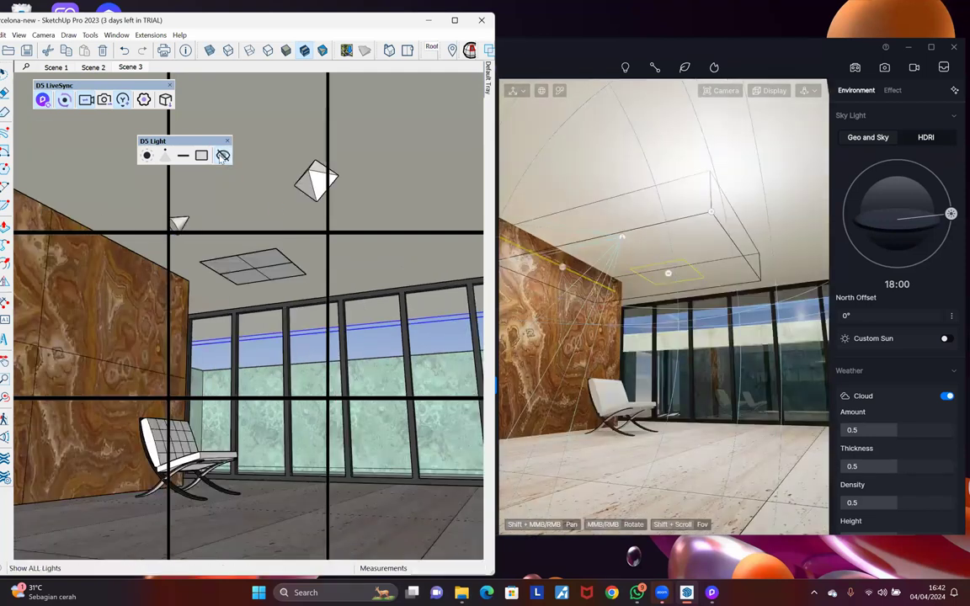
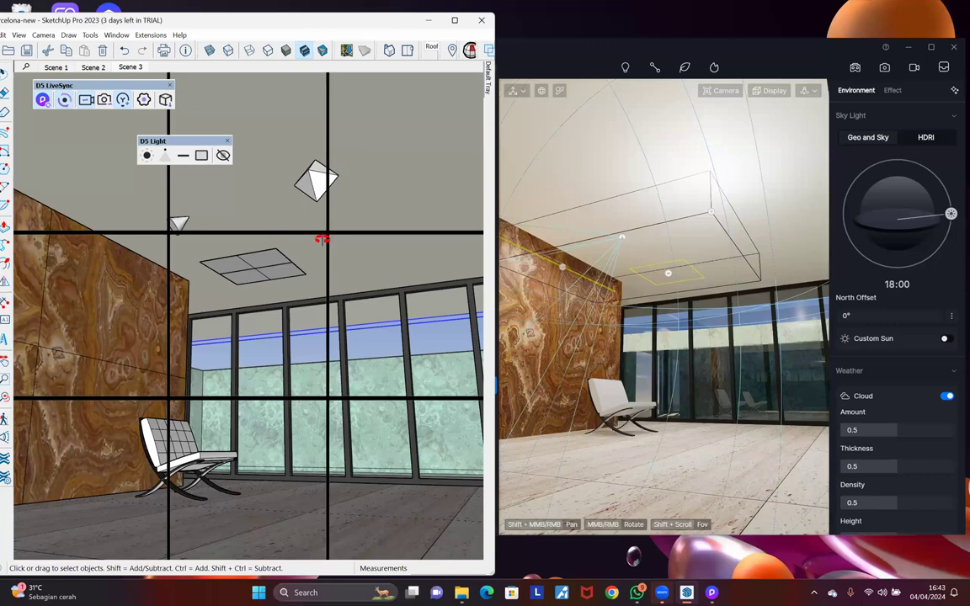
Step: Orbit toward the glass wall and select the diamond-shaped D5 point light on the ceiling
scroll(326, 240, up, 3)
middle_drag(328, 242, 271, 236)
scroll(271, 236, down, 4)
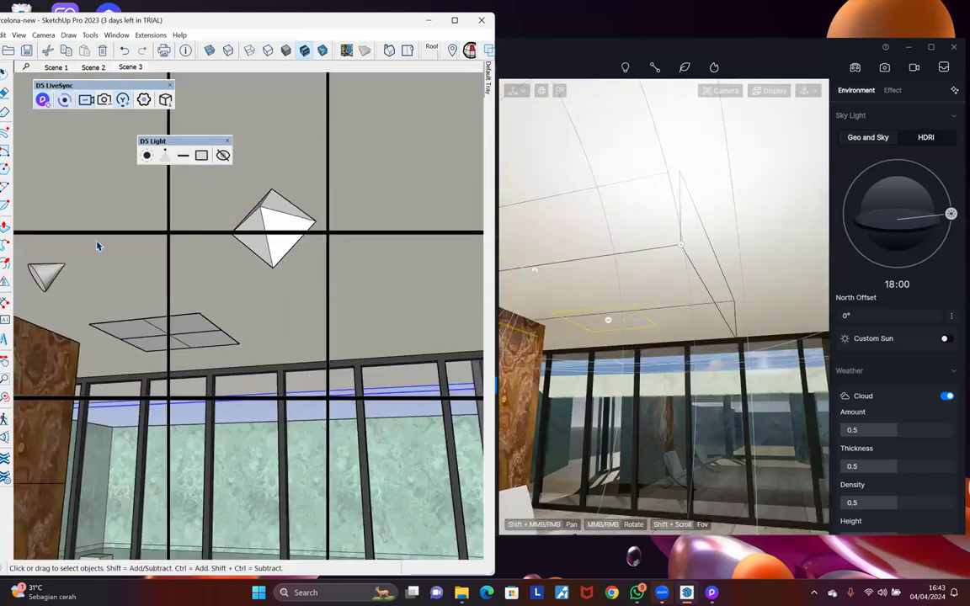
click(88, 267)
click(278, 235)
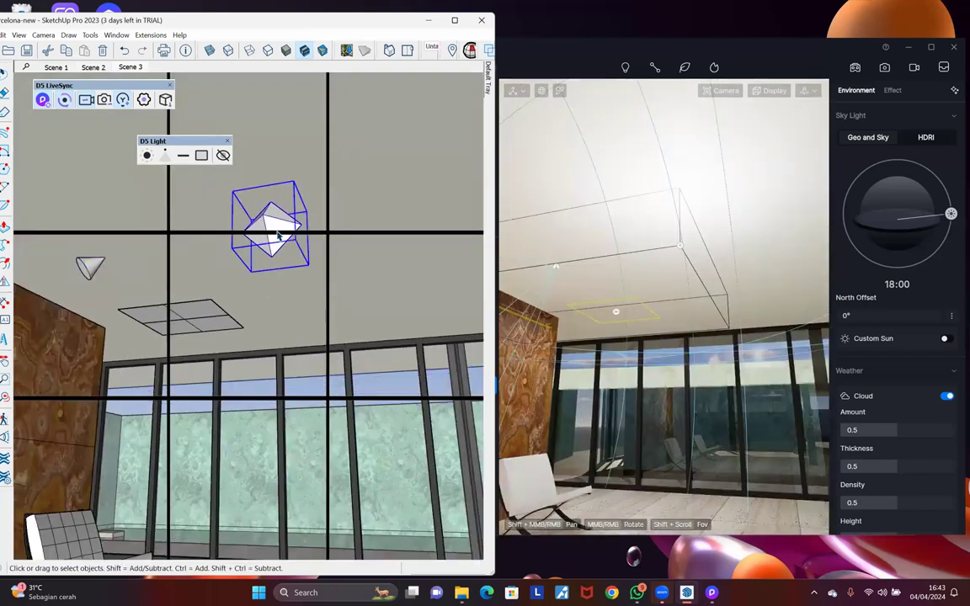
middle_drag(278, 236, 309, 258)
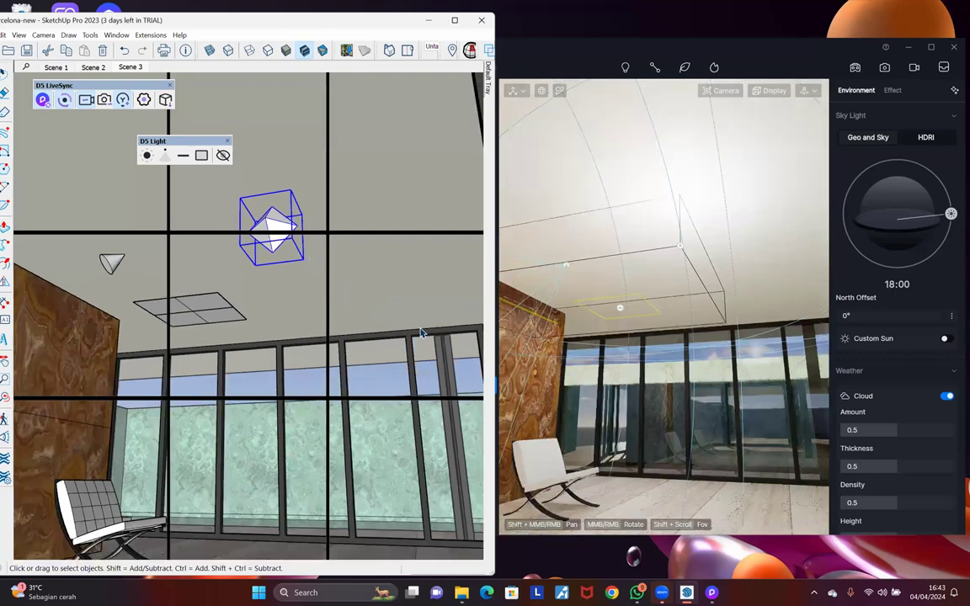
middle_drag(479, 367, 332, 252)
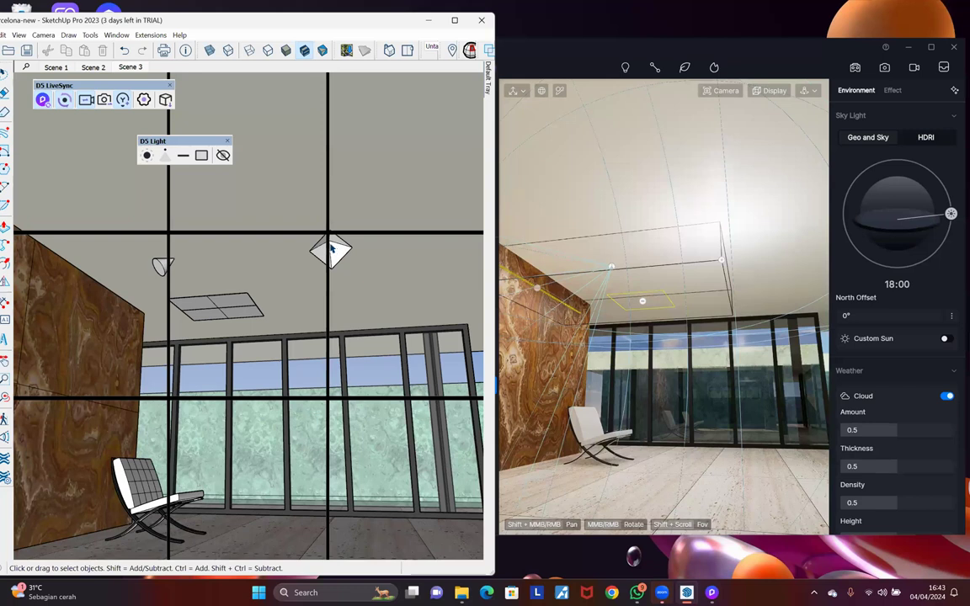
click(332, 250)
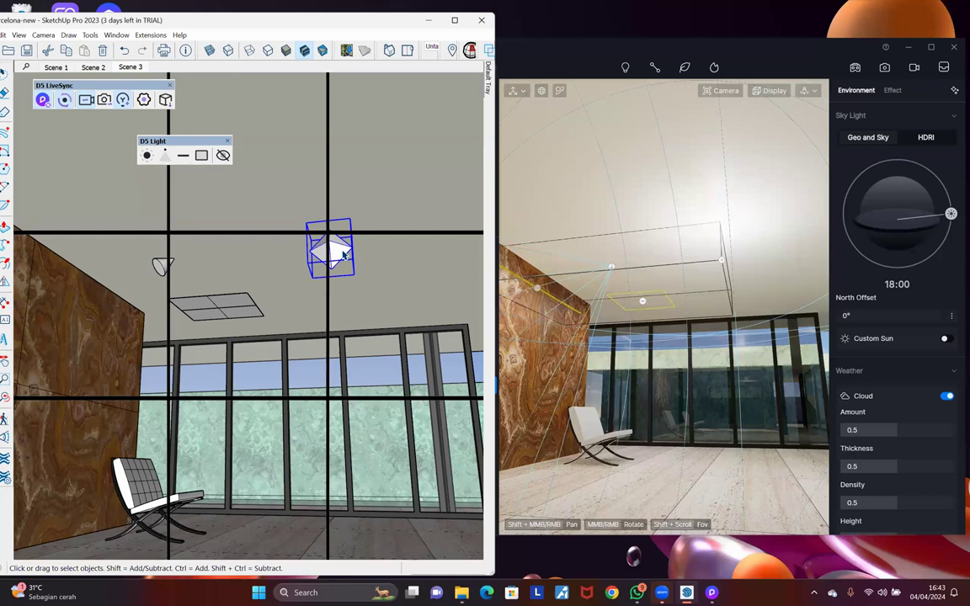
Step: Bring D5 Render forward to show the synced light group: intensity 45, radius 4000
middle_drag(389, 396, 412, 415)
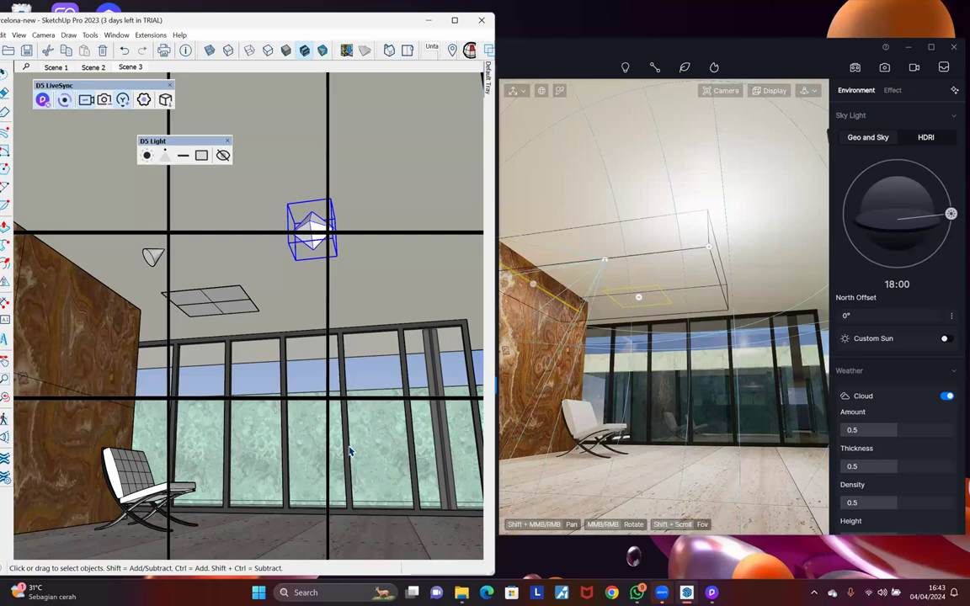
middle_drag(361, 455, 377, 479)
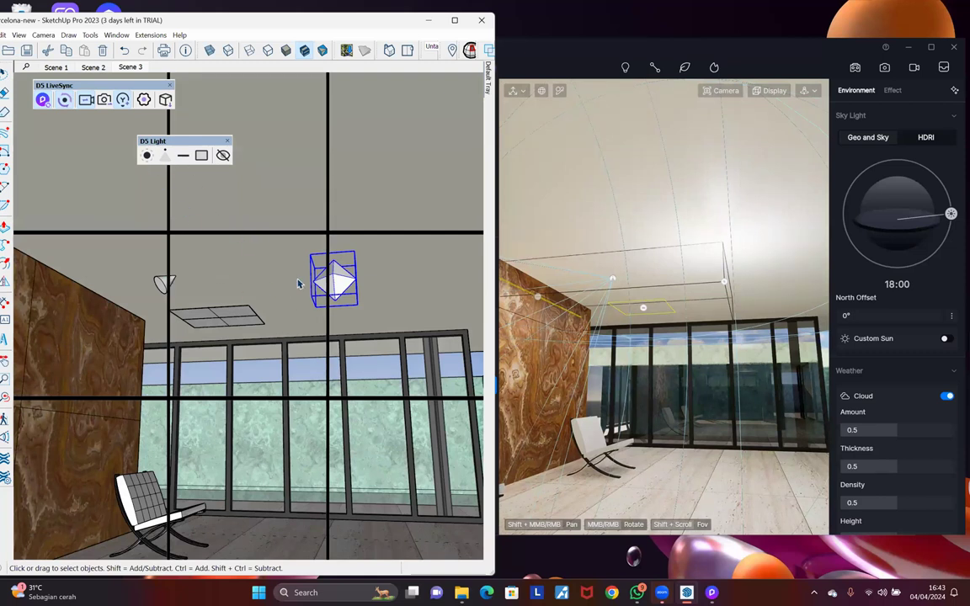
click(724, 281)
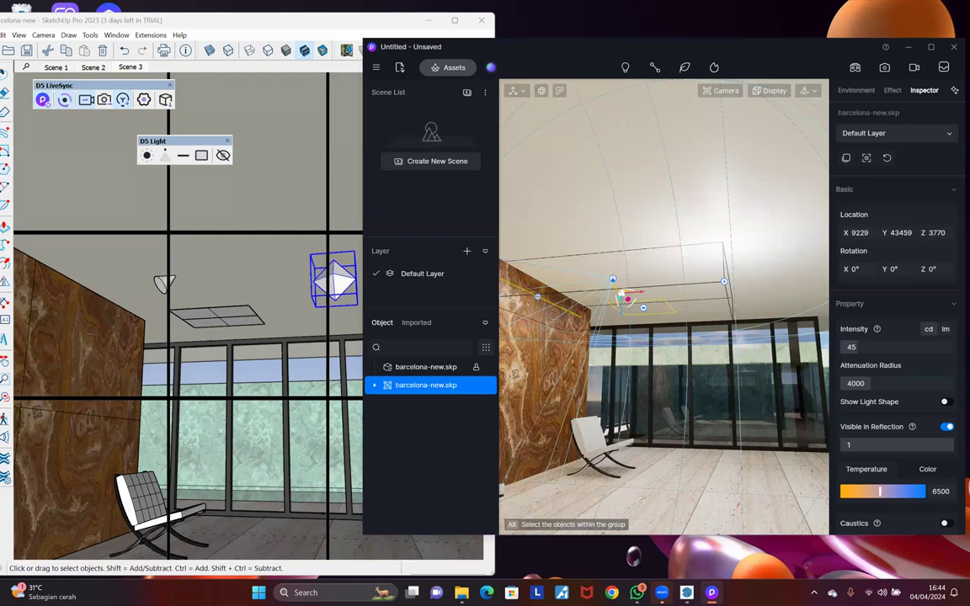
Step: Zoom in on the light gizmo and maximize the D5 Render window
scroll(625, 296, up, 3)
scroll(626, 296, up, 2)
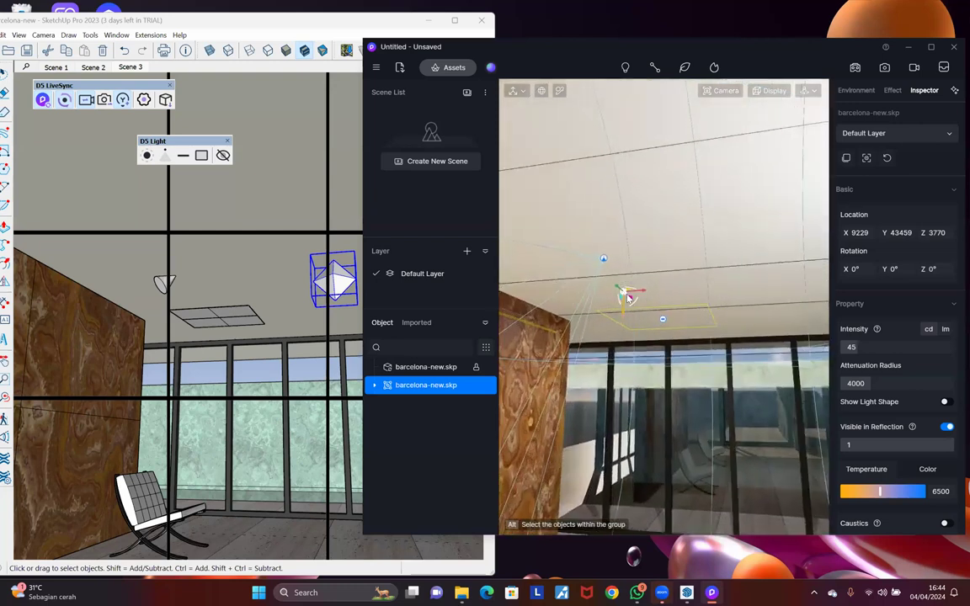
scroll(626, 297, up, 1)
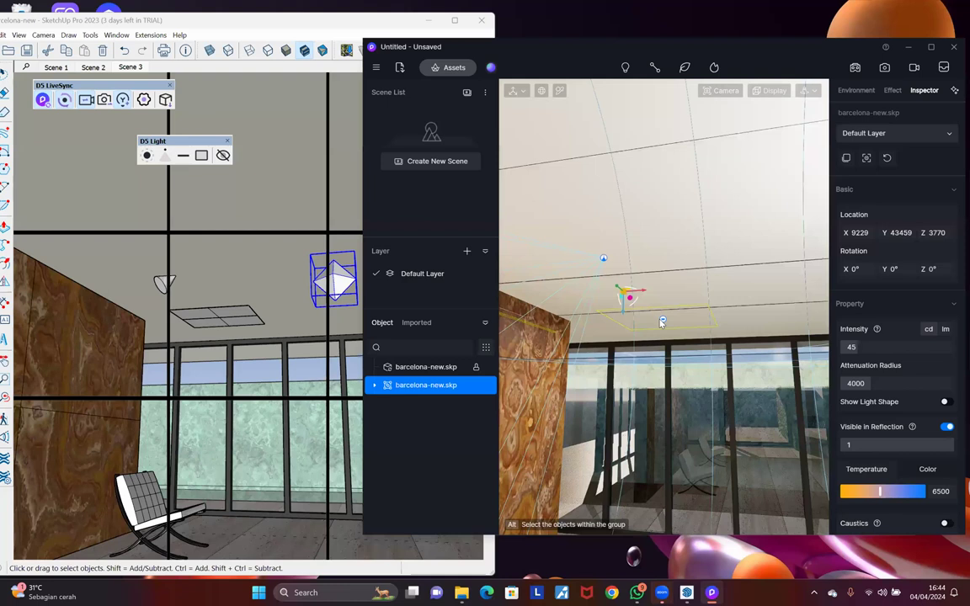
click(931, 47)
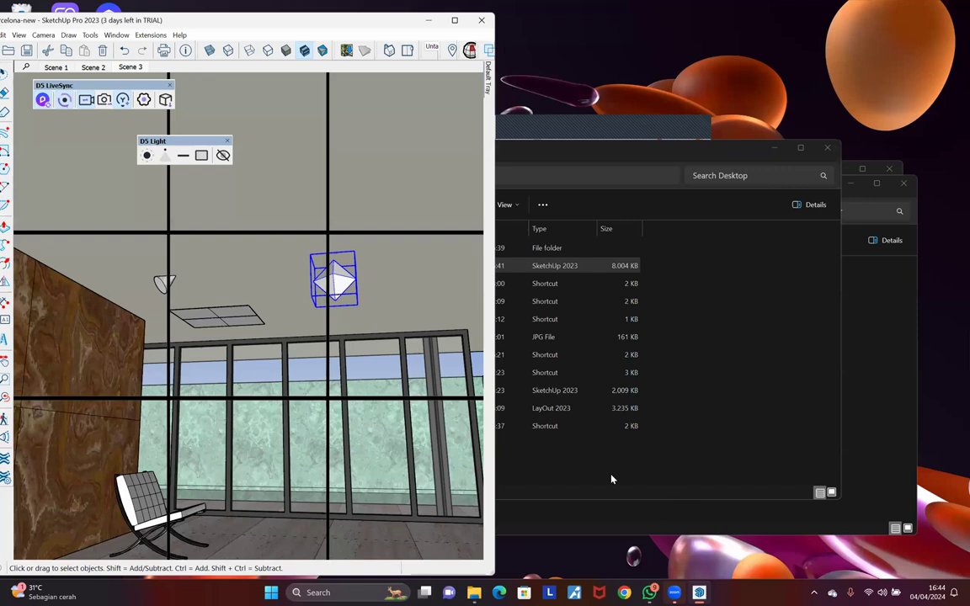
Step: Maximize SketchUp and start LiveSync, creating a new D5 project for barcelona-new.skp
scroll(408, 329, down, 2)
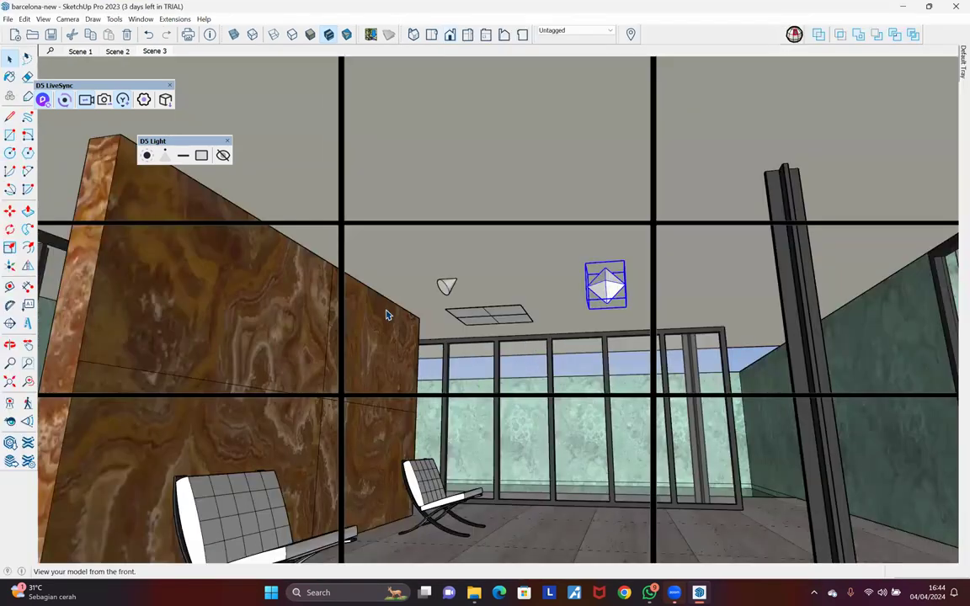
click(388, 312)
mouse_move(391, 309)
middle_down()
mouse_move(373, 298)
mouse_move(242, 308)
middle_up()
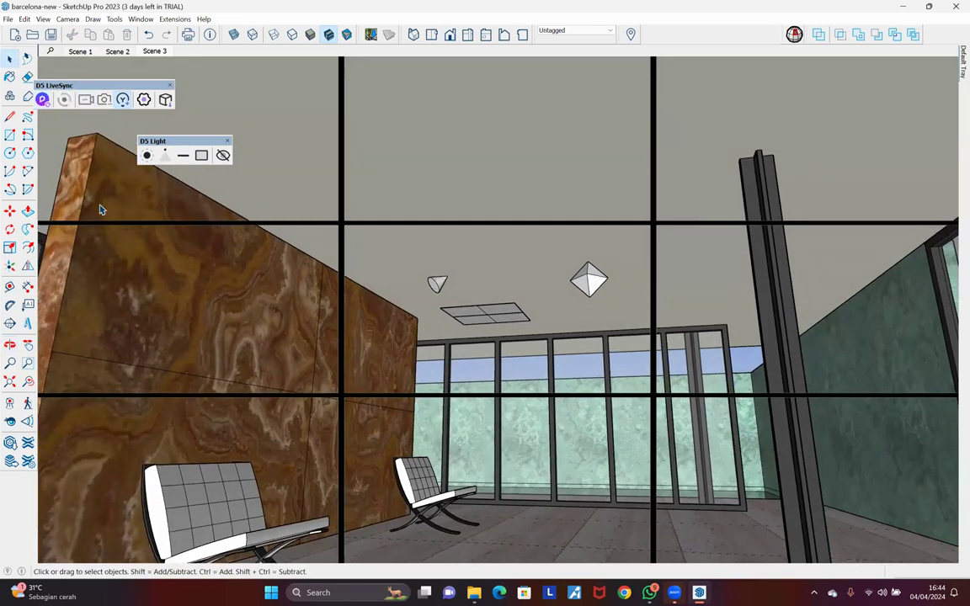
click(42, 99)
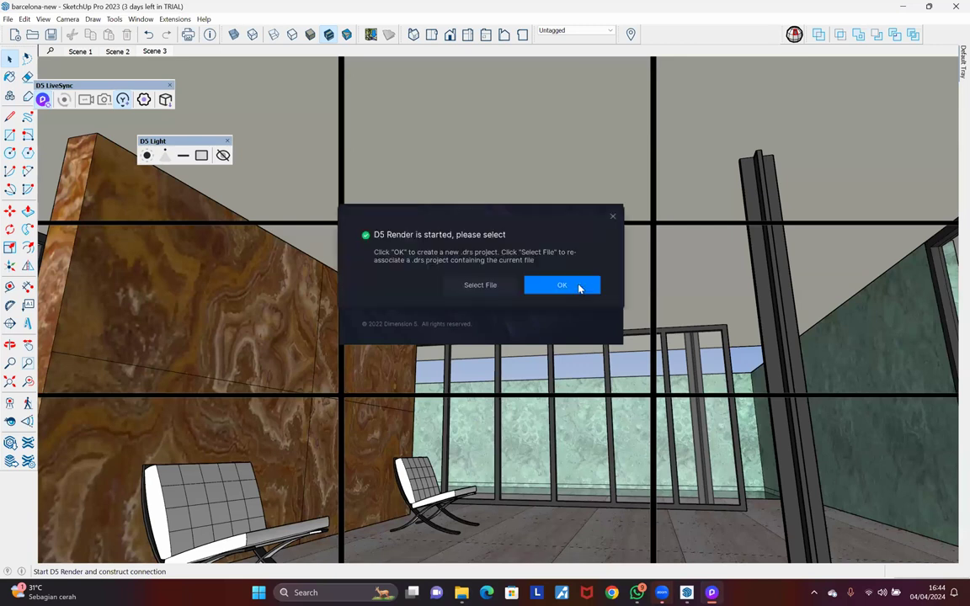
click(561, 286)
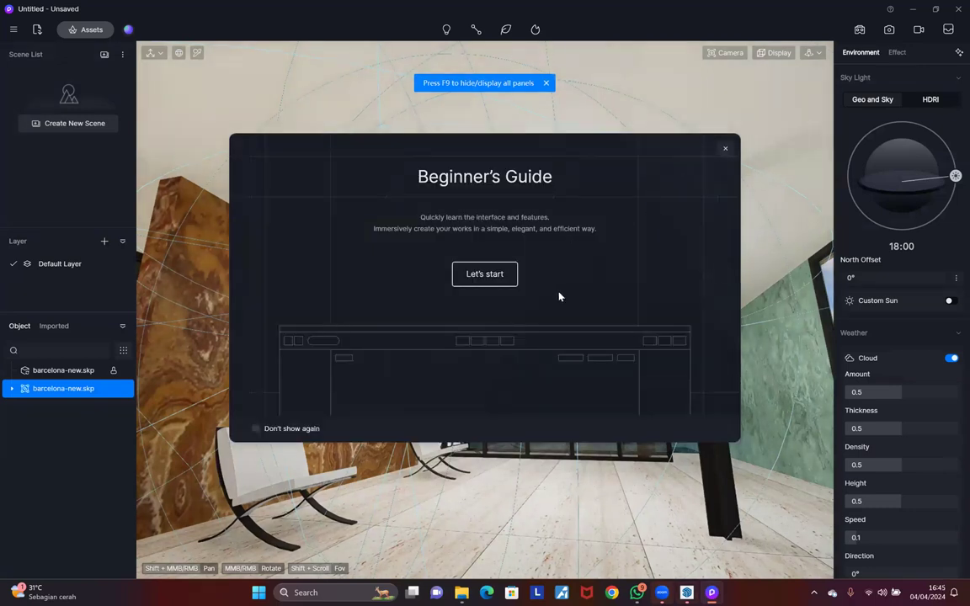
Step: Close the Beginner's Guide, select the ceiling light marker and orbit around the room
click(725, 149)
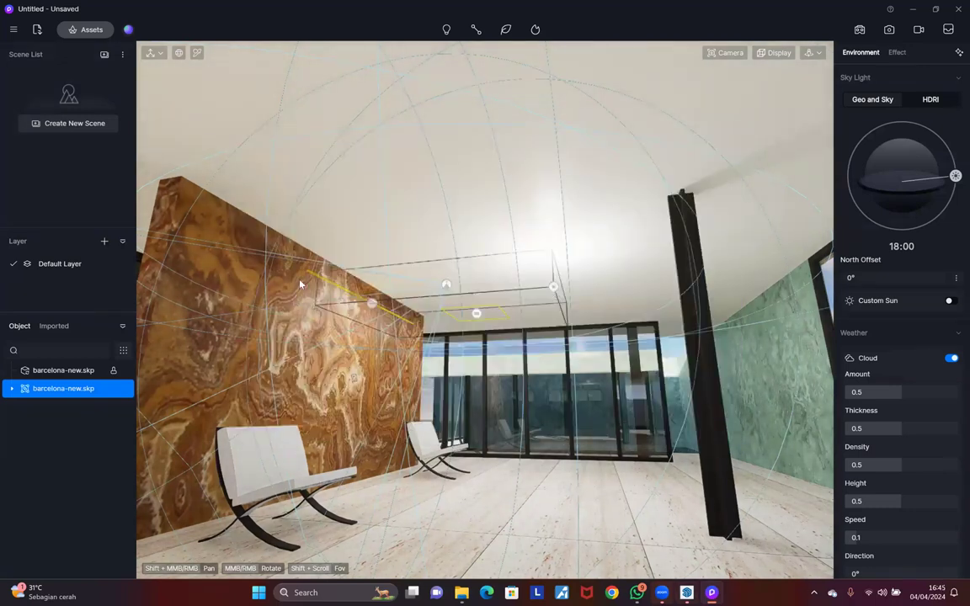
scroll(300, 282, up, 4)
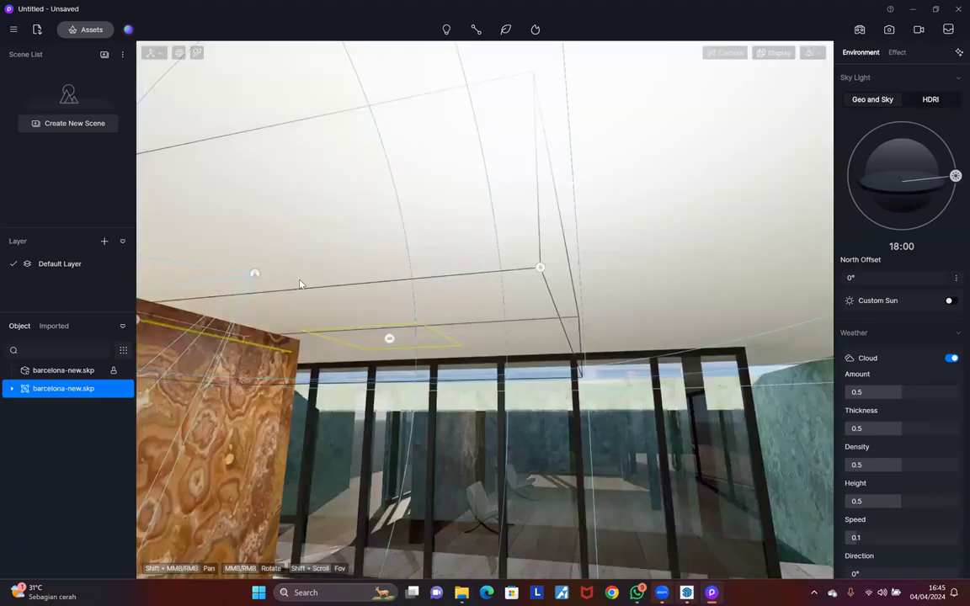
scroll(302, 280, down, 1)
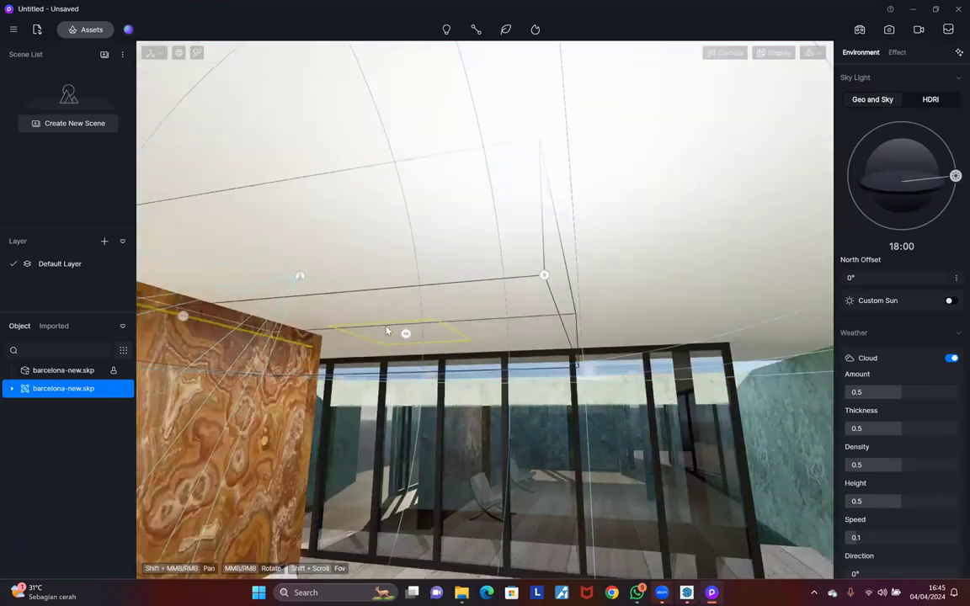
click(544, 275)
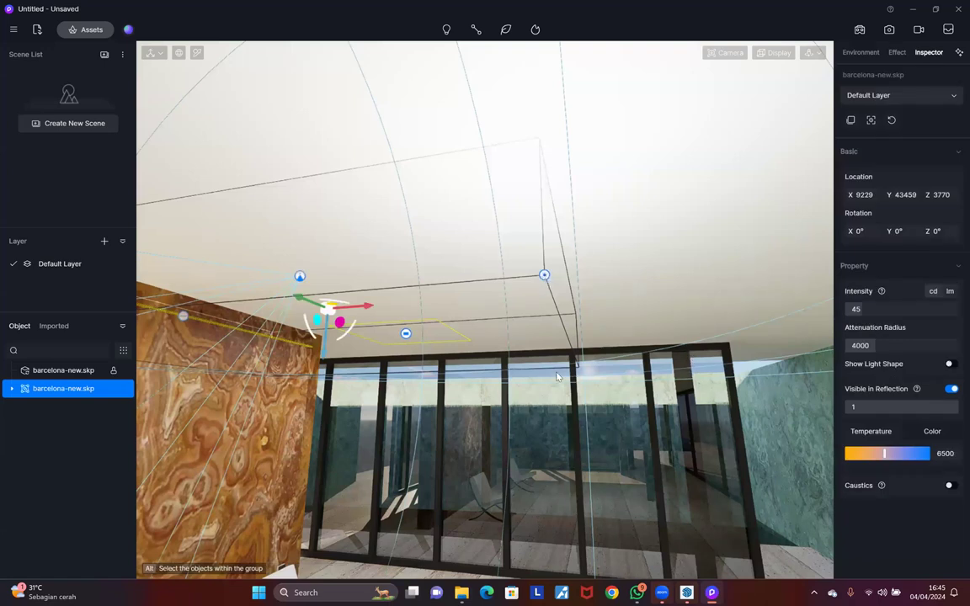
scroll(444, 370, down, 2)
scroll(444, 370, down, 3)
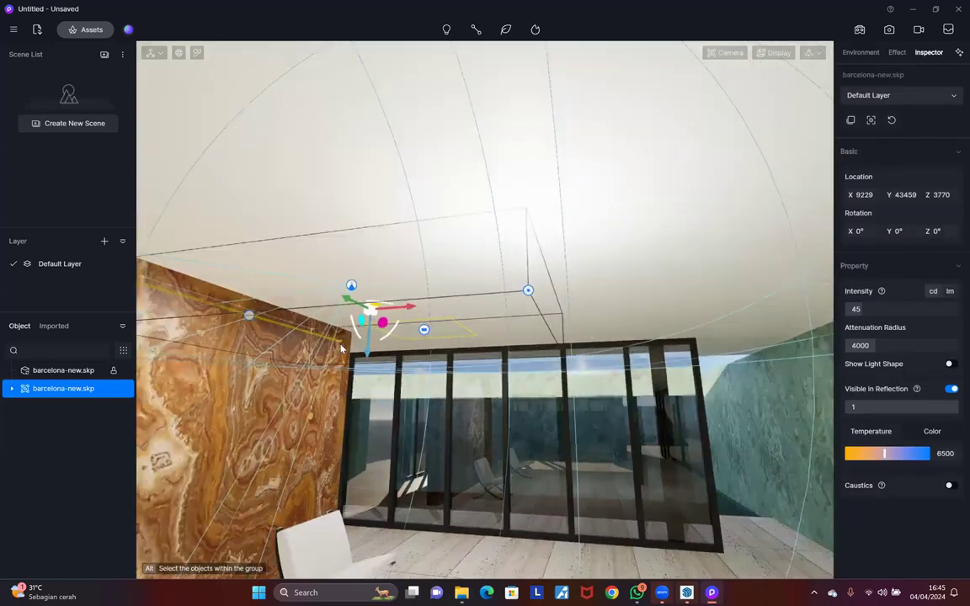
middle_drag(322, 323, 576, 316)
Step: Reselect the light group to show intensity 45, radius 4000 and temperature 6500
click(632, 277)
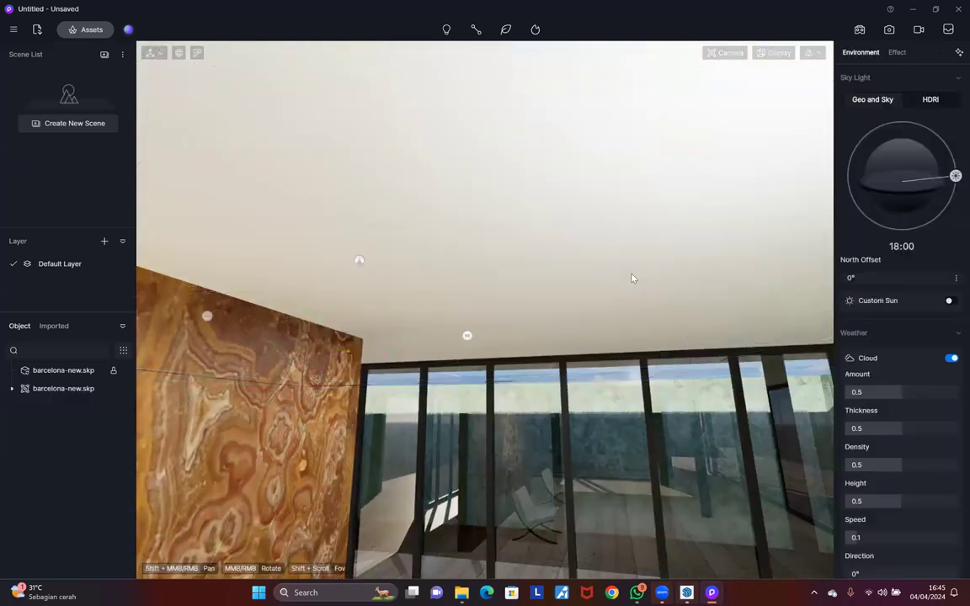
scroll(632, 277, down, 1)
click(631, 277)
click(506, 323)
click(509, 323)
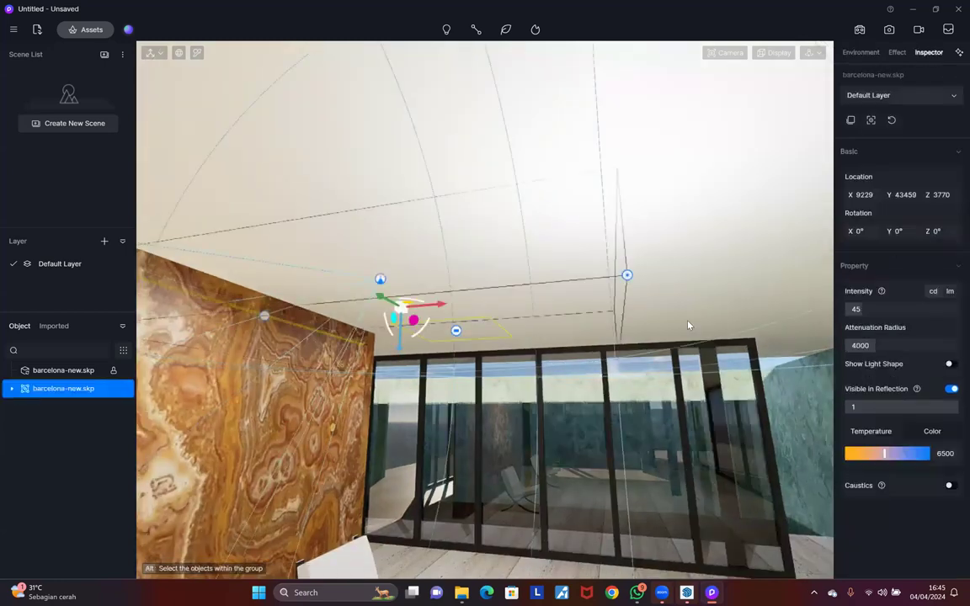
middle_drag(709, 377, 496, 314)
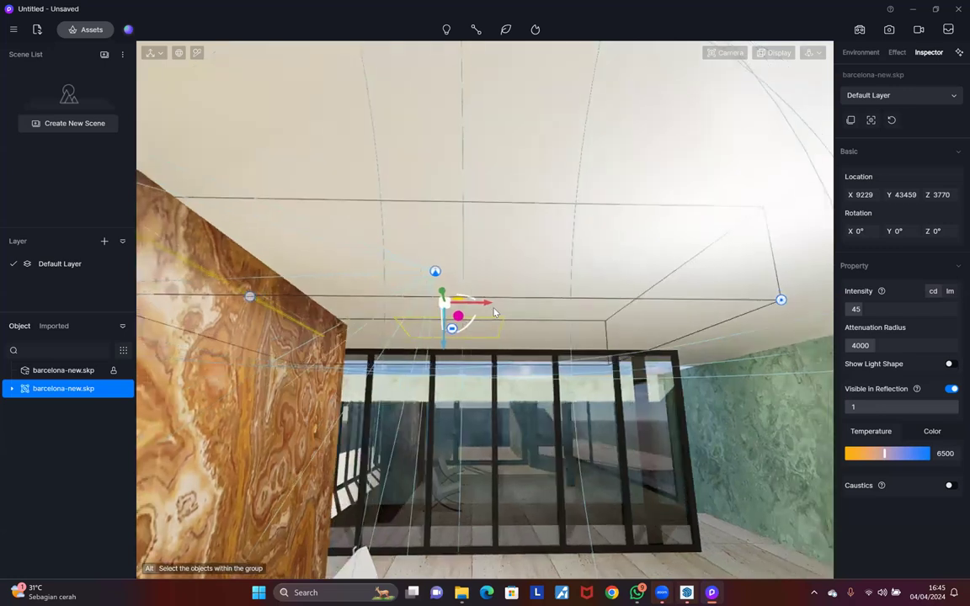
mouse_move(605, 333)
middle_down()
mouse_move(604, 310)
mouse_move(565, 289)
mouse_move(559, 263)
middle_up()
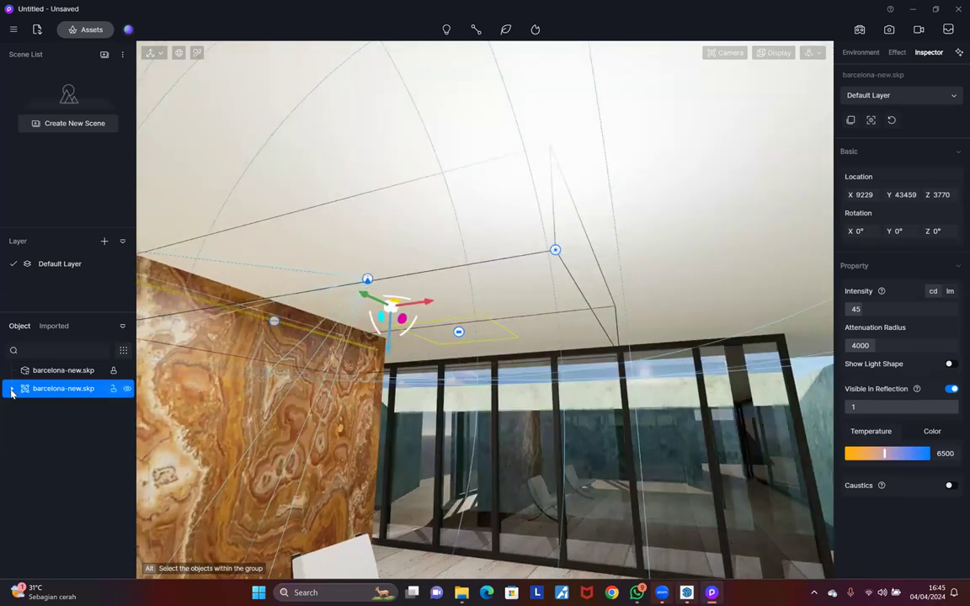
Step: Expand the light group in the Object list and toggle the building's and Point light's visibility
click(12, 389)
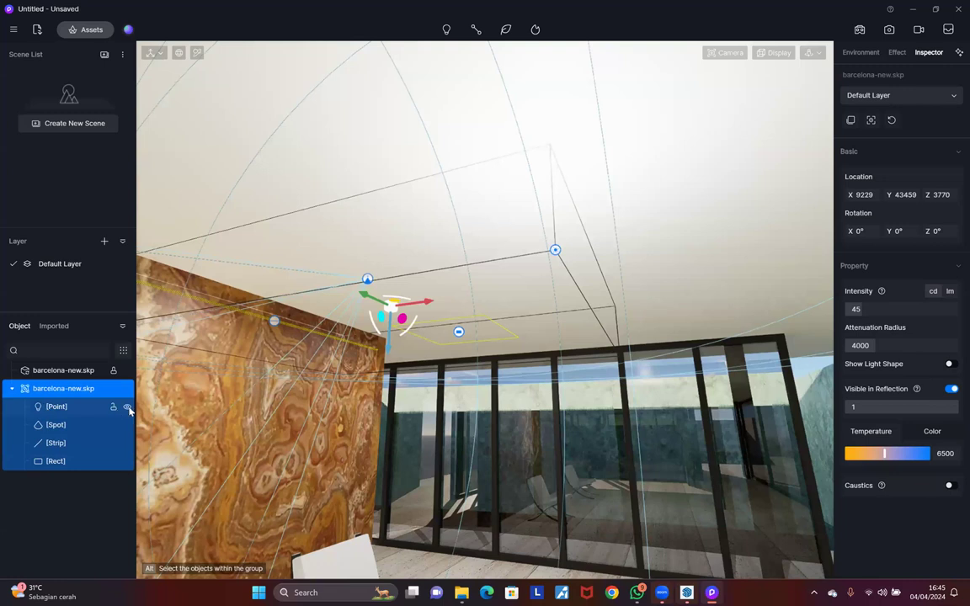
click(11, 388)
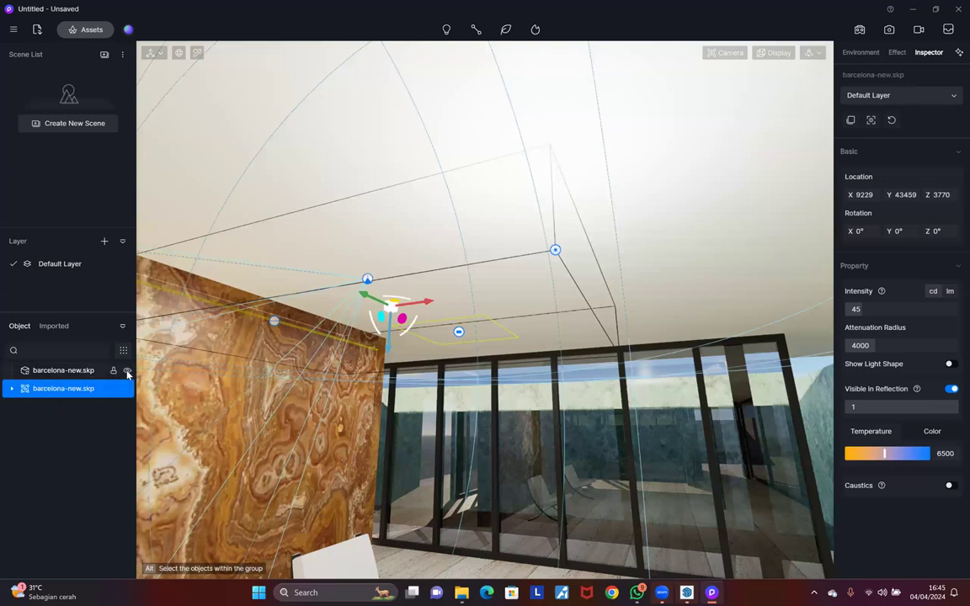
click(127, 370)
click(128, 373)
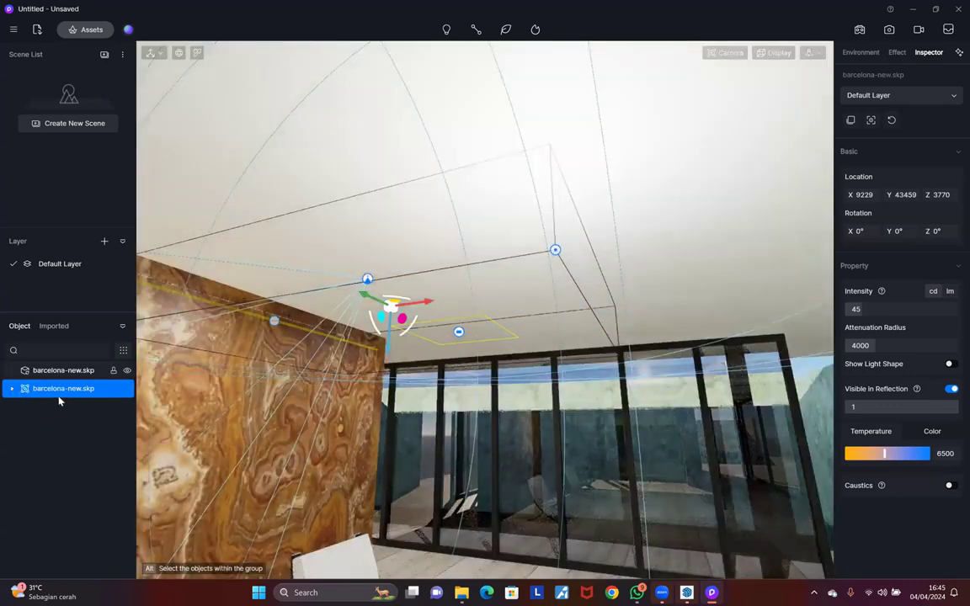
click(12, 389)
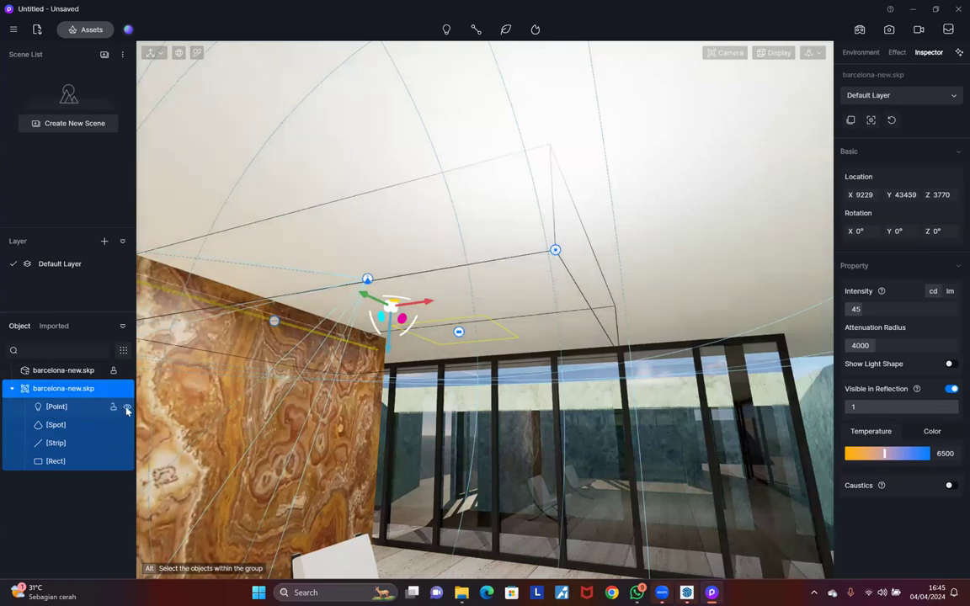
click(127, 407)
click(127, 408)
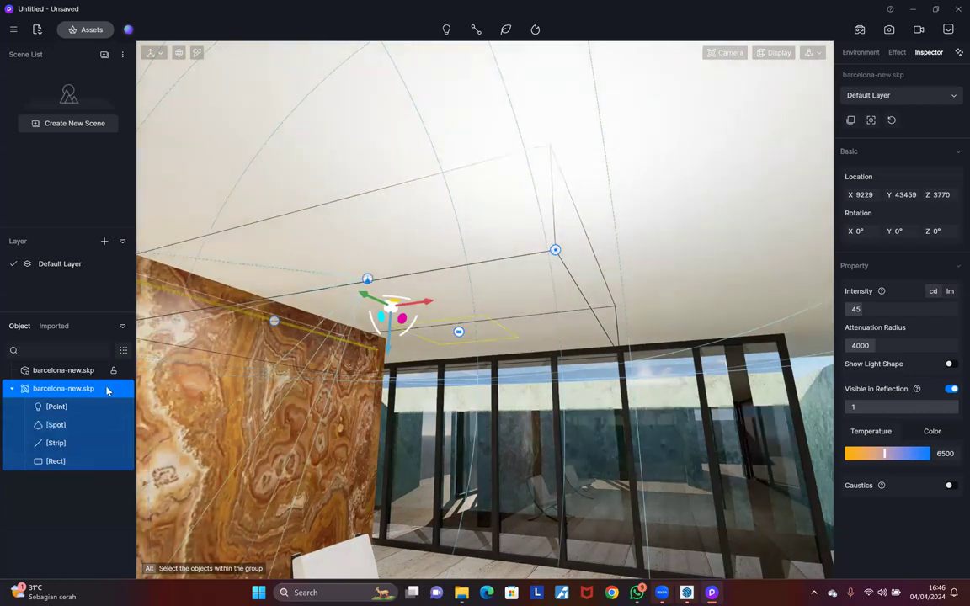
Step: Inspect the Point, Spot, Strip and Rect lights, ending on the Point light's settings
click(58, 407)
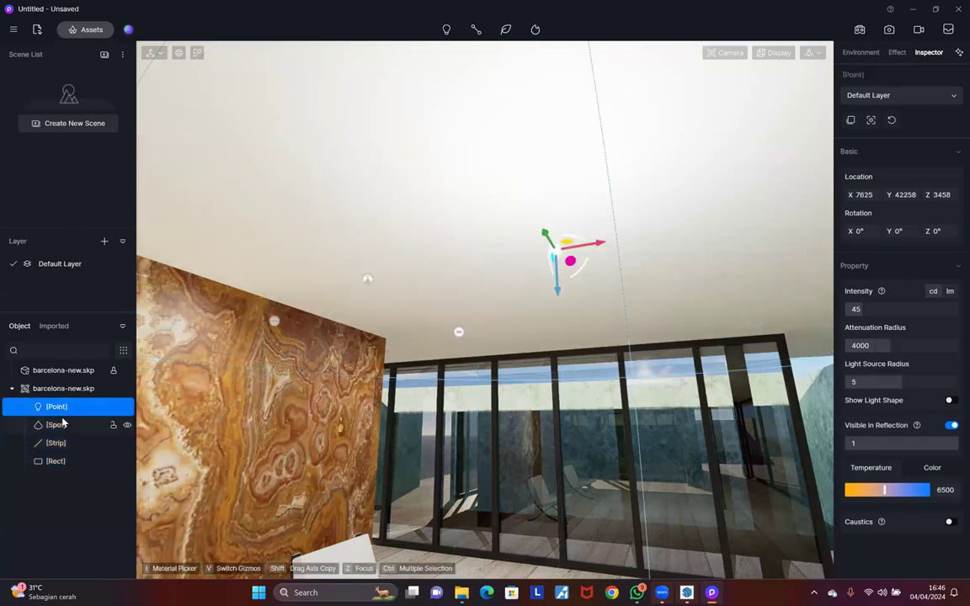
click(63, 423)
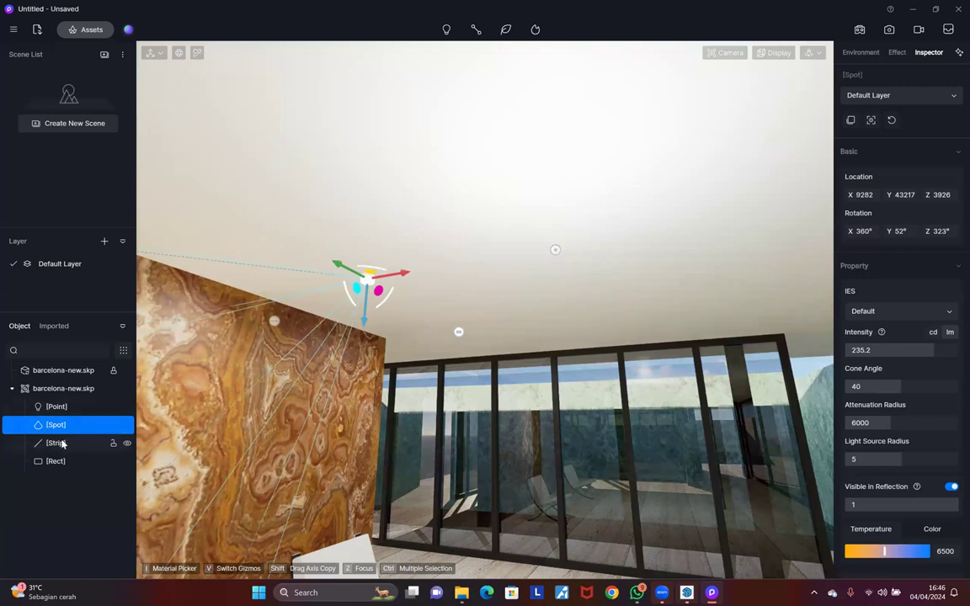
click(59, 443)
click(58, 462)
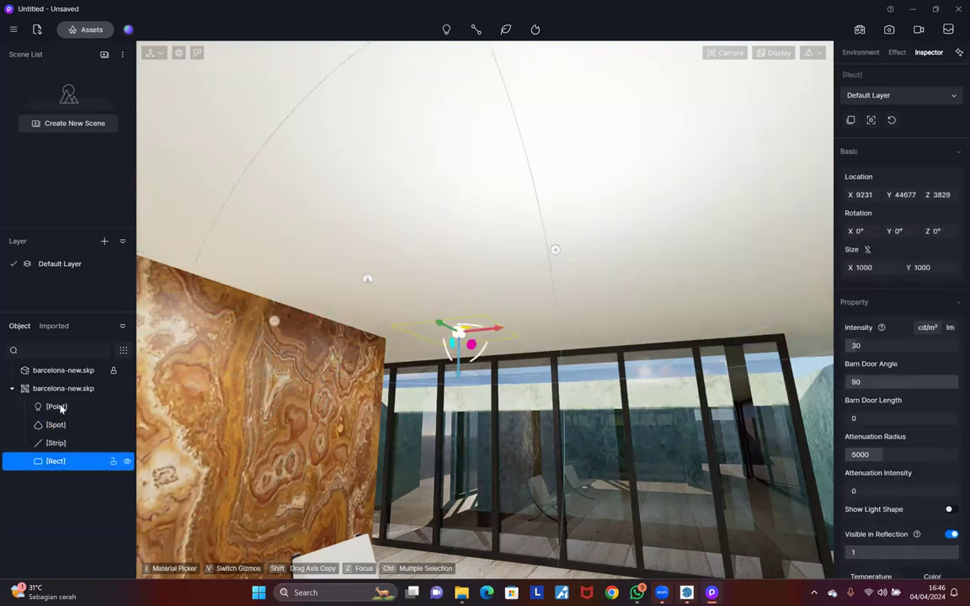
click(68, 406)
click(68, 421)
click(68, 408)
Step: Set the point light's intensity to 118.5 and attenuation radius to 2461
mouse_move(880, 308)
mouse_down()
mouse_move(906, 306)
mouse_move(882, 309)
mouse_move(897, 308)
mouse_up()
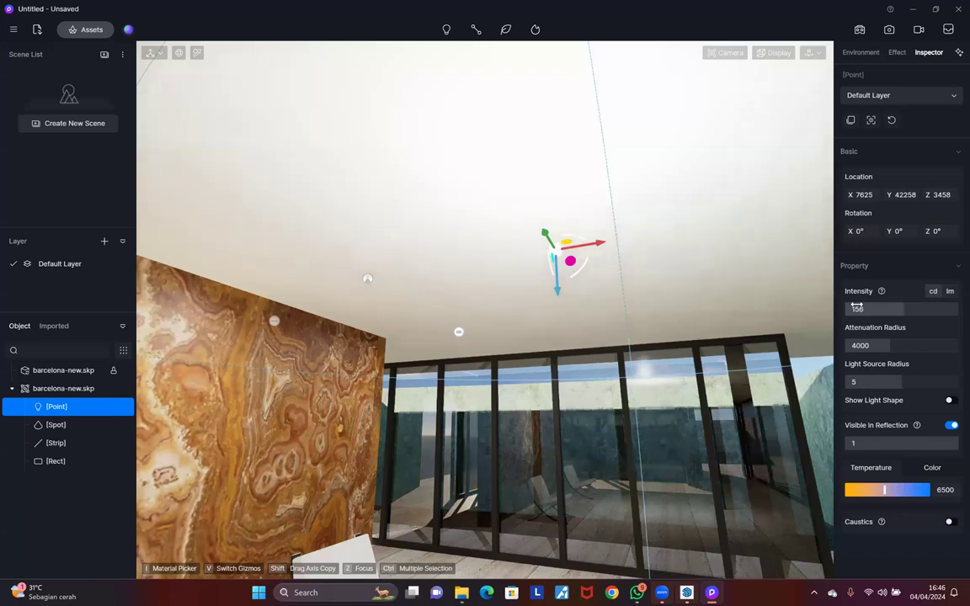
key(s)
key(a)
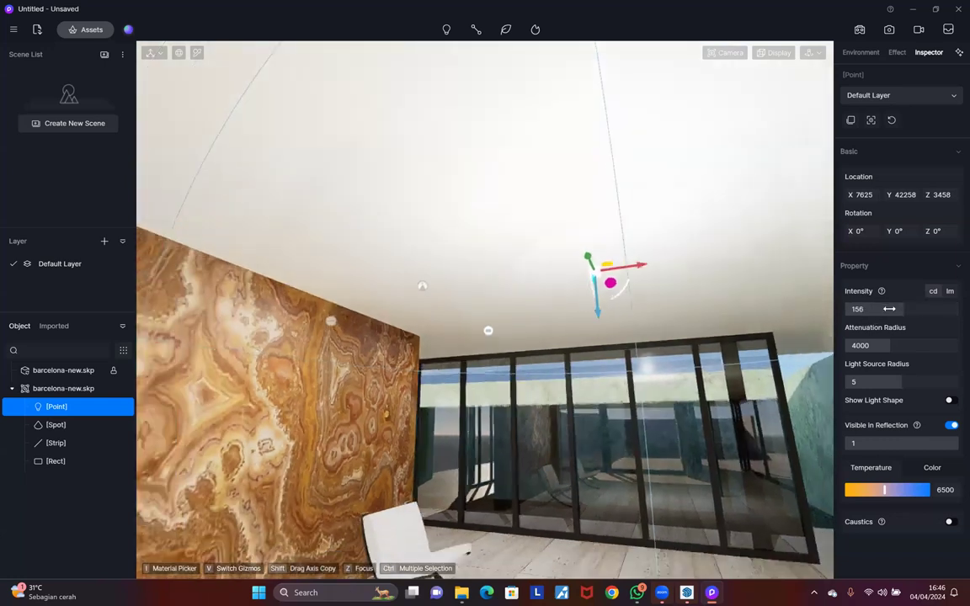
key(s)
key(a)
mouse_move(918, 344)
mouse_down()
mouse_move(876, 346)
mouse_move(933, 344)
mouse_up()
drag(867, 345, 869, 343)
drag(857, 382, 897, 385)
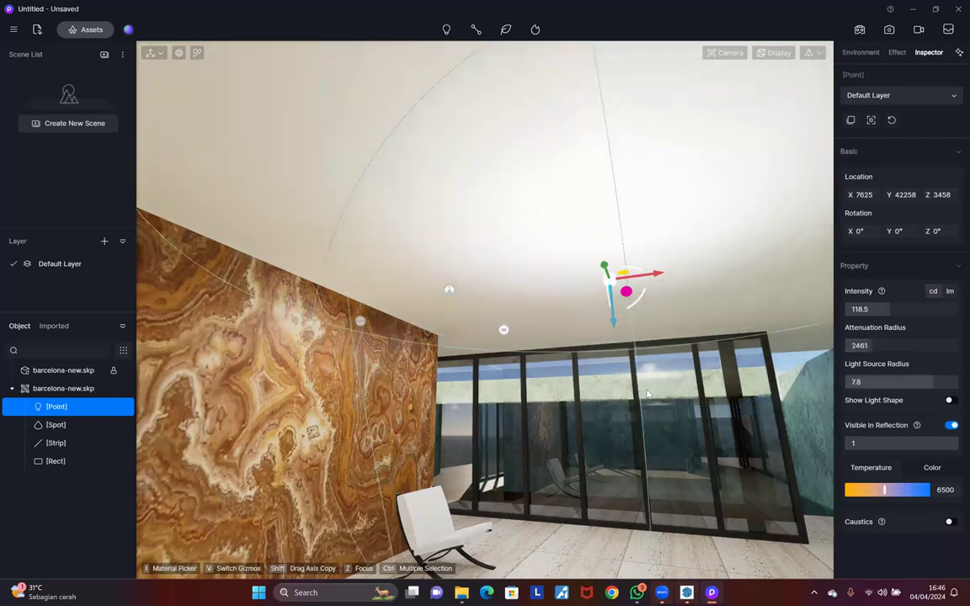
Step: Preview the light's shape, then drag the point light down to Z 3161
click(951, 401)
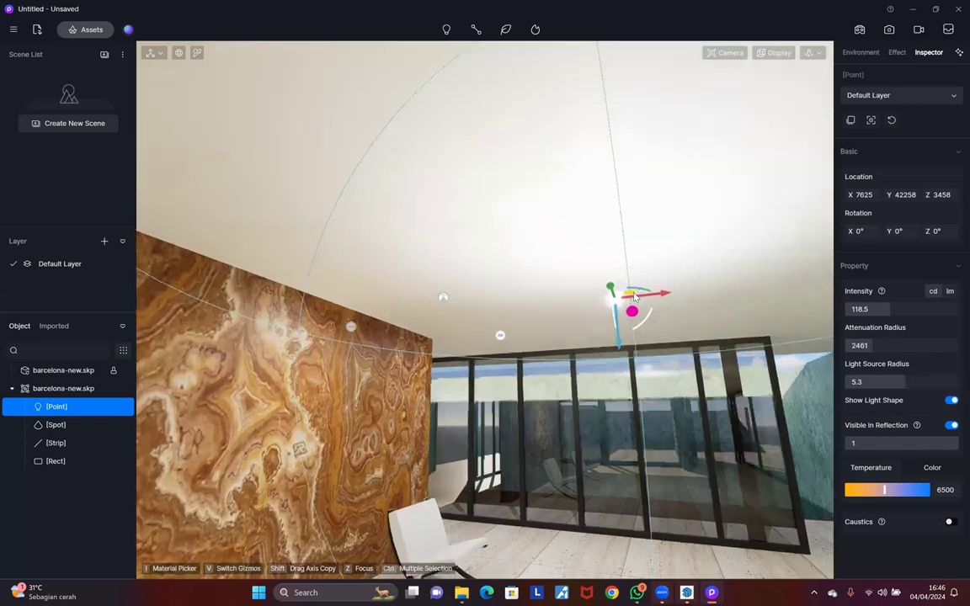
scroll(634, 297, up, 4)
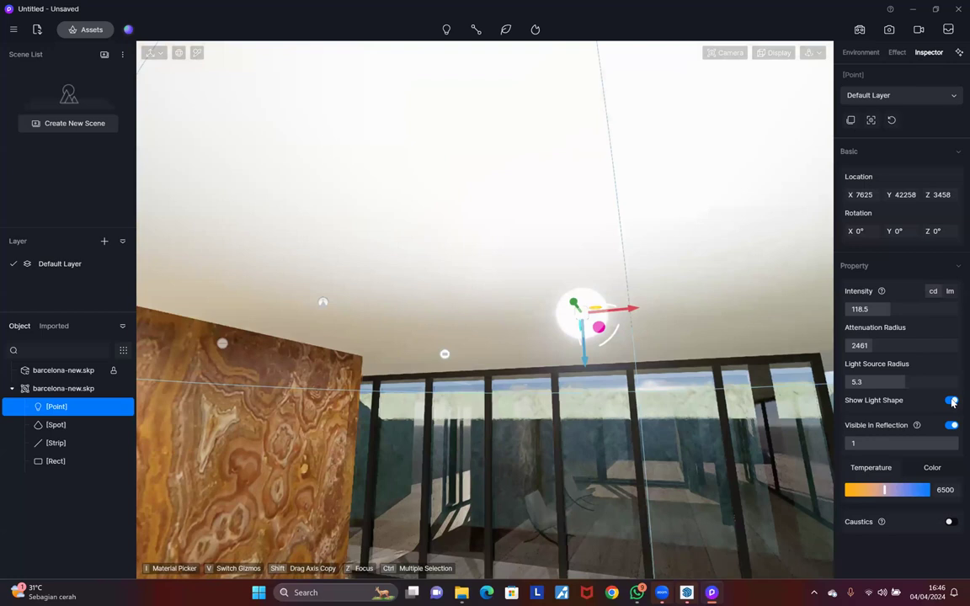
scroll(634, 284, down, 2)
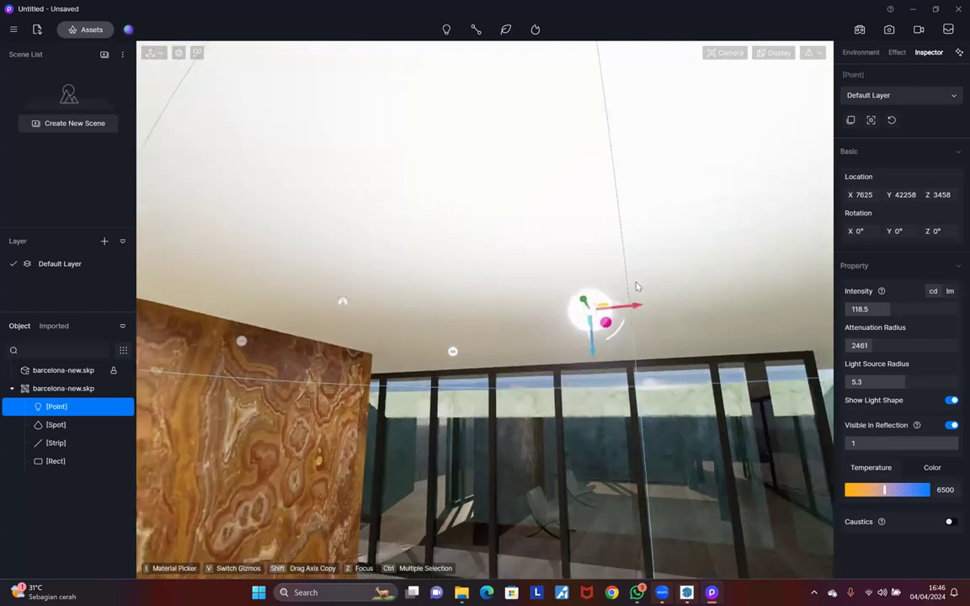
click(951, 401)
scroll(658, 354, down, 4)
middle_drag(657, 367, 646, 351)
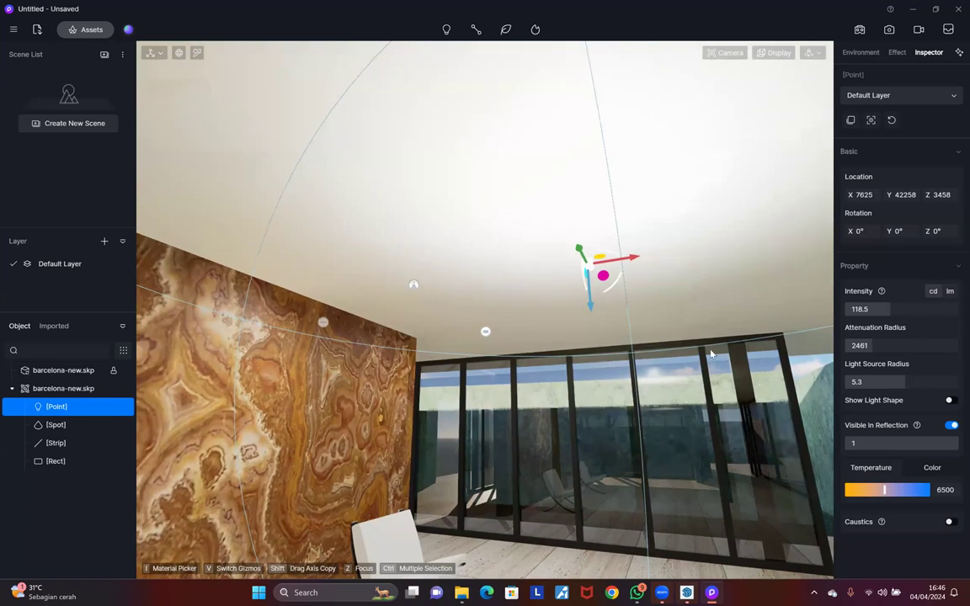
drag(590, 300, 594, 341)
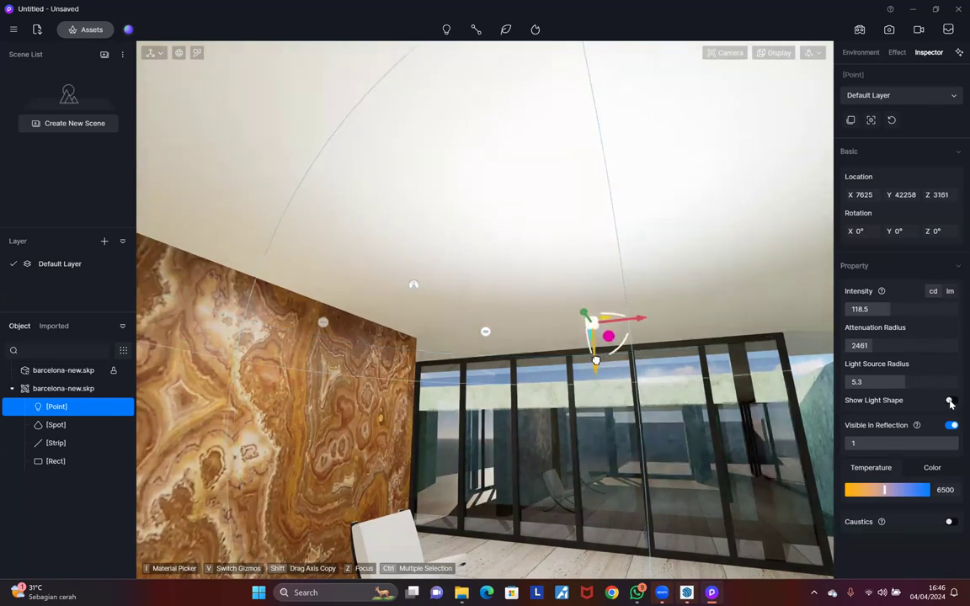
Step: Set the point light's colour temperature to about 10350 and turn off reflection visibility
click(950, 402)
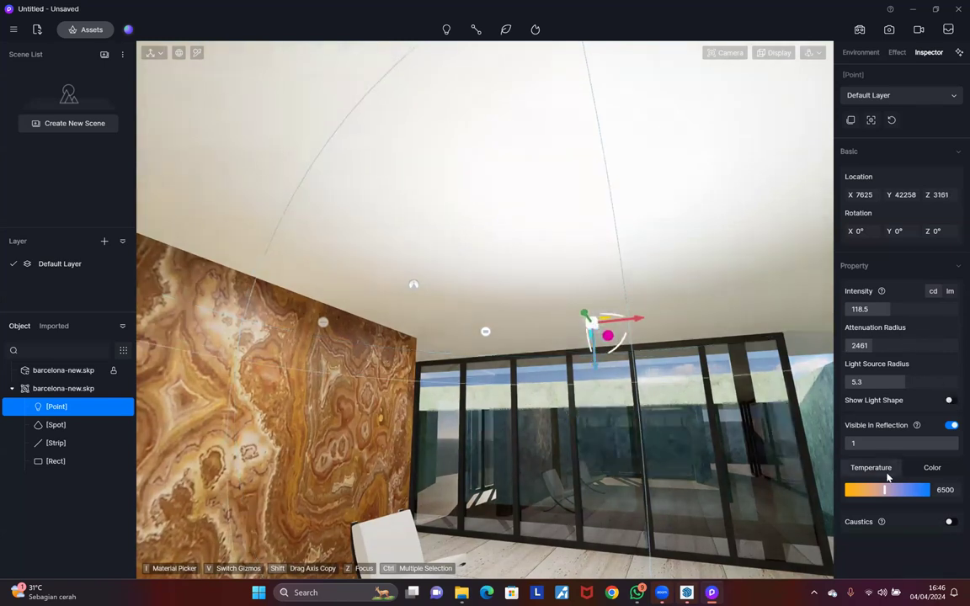
mouse_move(924, 487)
mouse_down()
mouse_move(830, 491)
mouse_move(915, 488)
mouse_up()
click(931, 489)
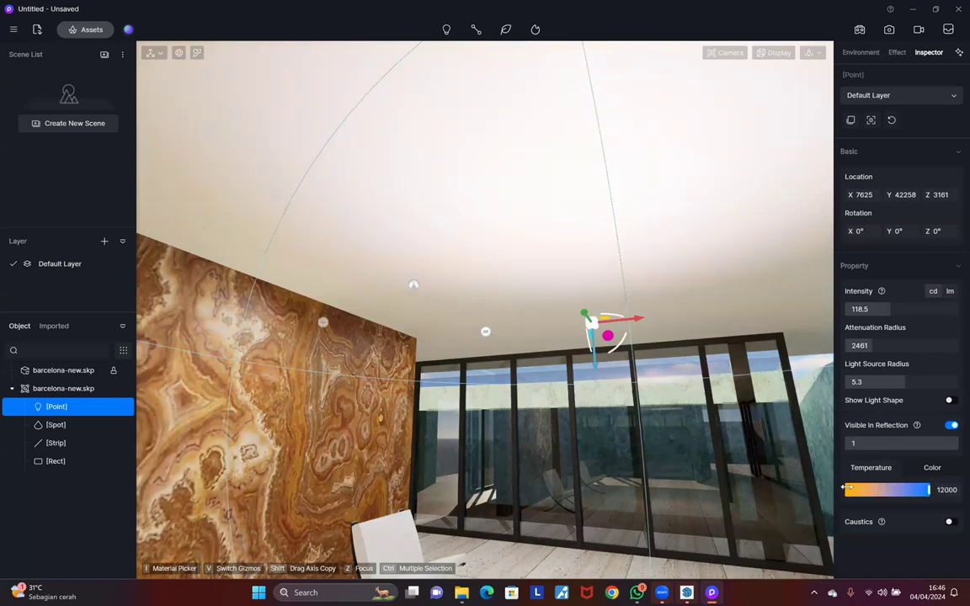
drag(849, 489, 916, 490)
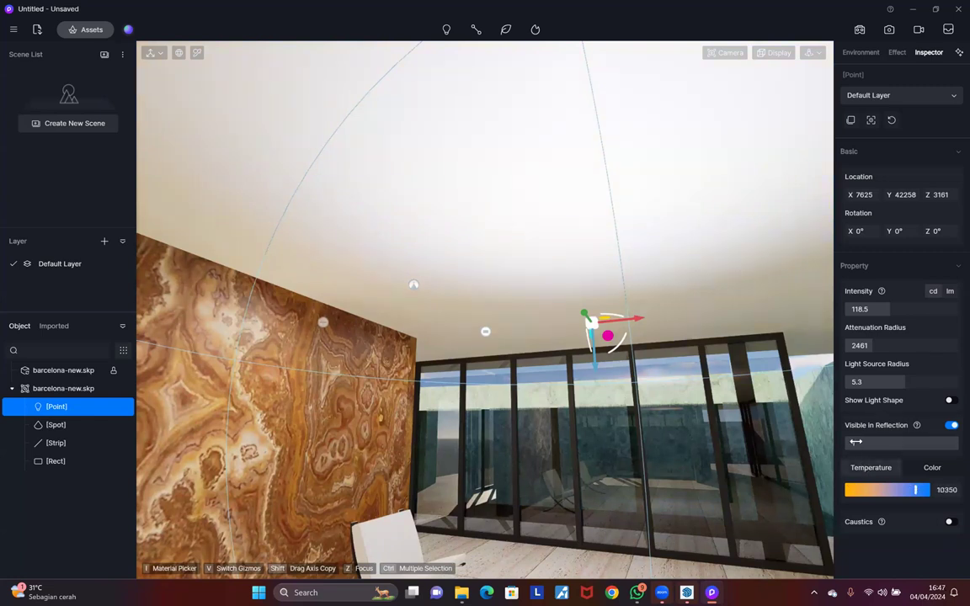
click(890, 442)
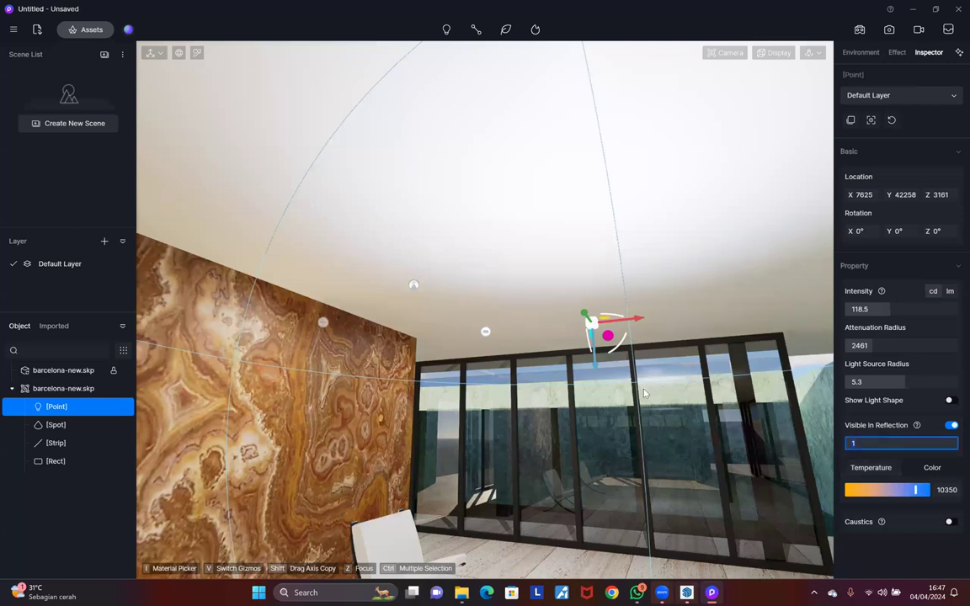
click(951, 427)
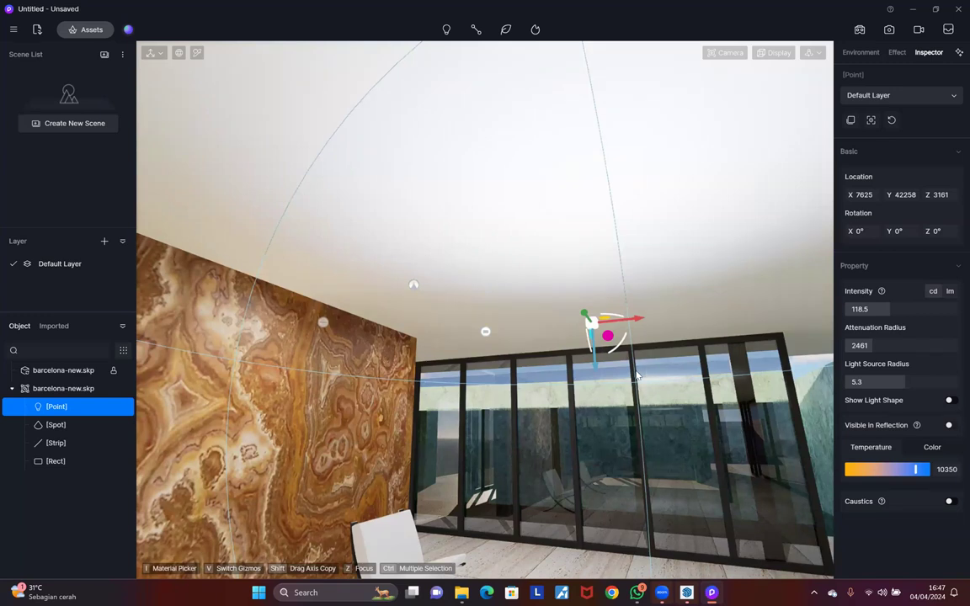
Step: Undo the reflection change with Ctrl+Z and orbit the SketchUp view down to eye level
middle_drag(662, 358, 656, 391)
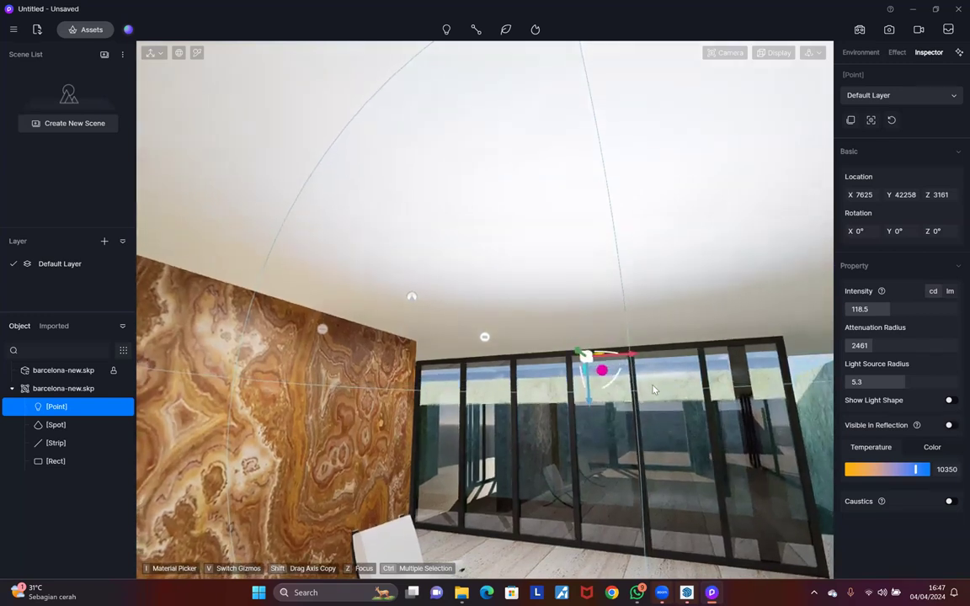
key(d)
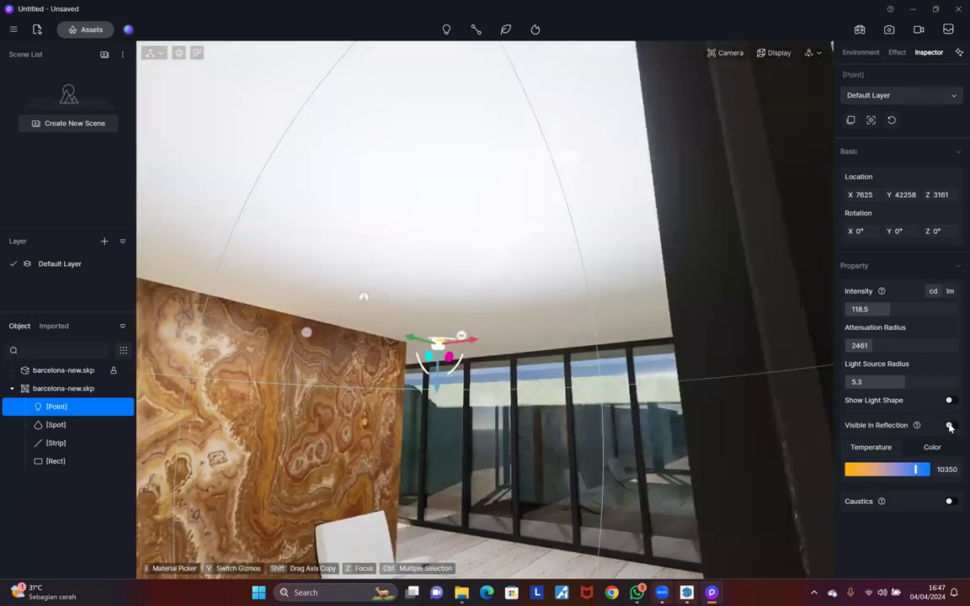
key(a)
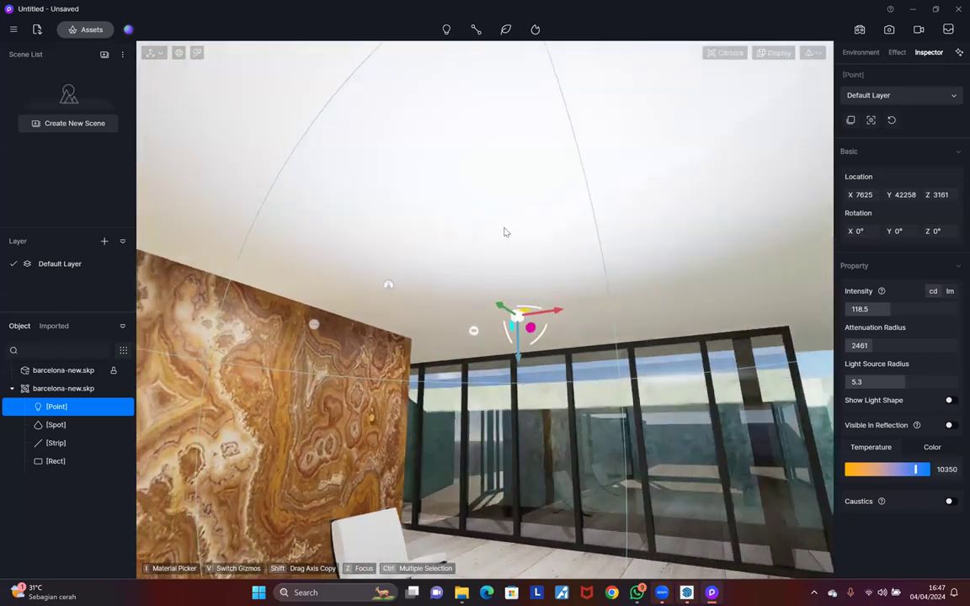
key(ctrl+z)
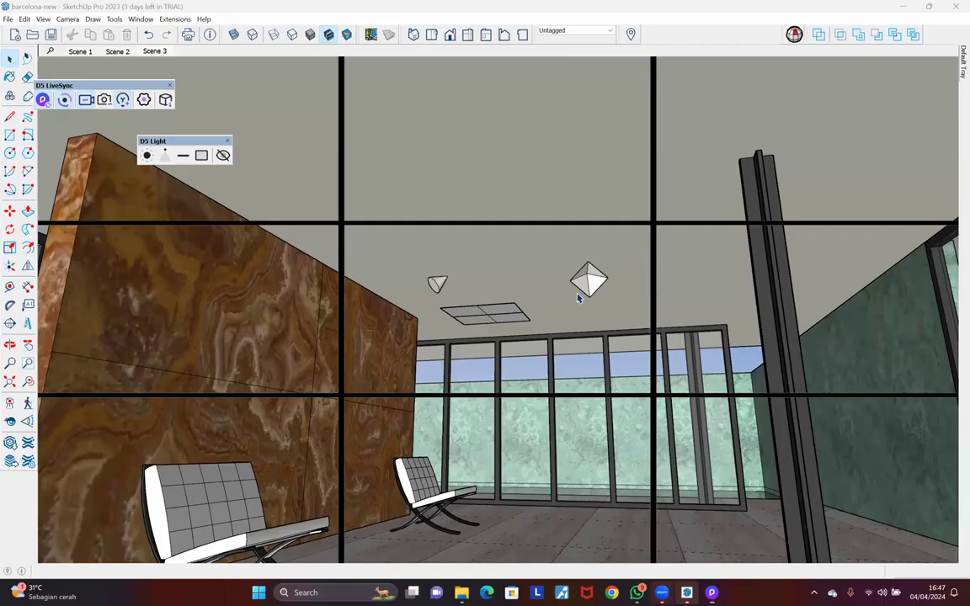
mouse_move(560, 319)
middle_down()
mouse_move(558, 357)
mouse_move(551, 336)
middle_up()
middle_drag(563, 296, 564, 296)
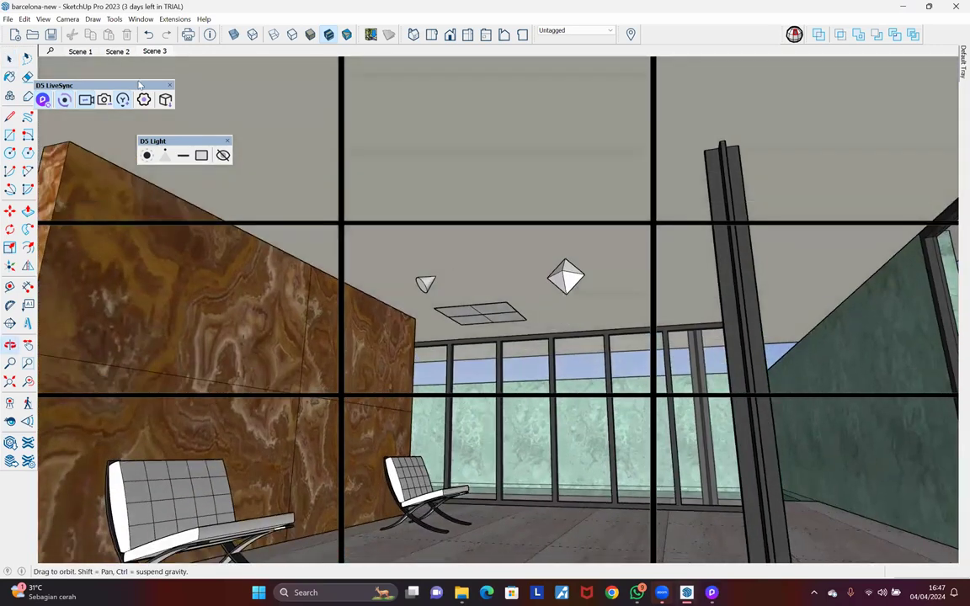
Step: Switch SketchUp to Scene 1, comparing it against D5 Render via Alt+Tab
key(alt+Tab)
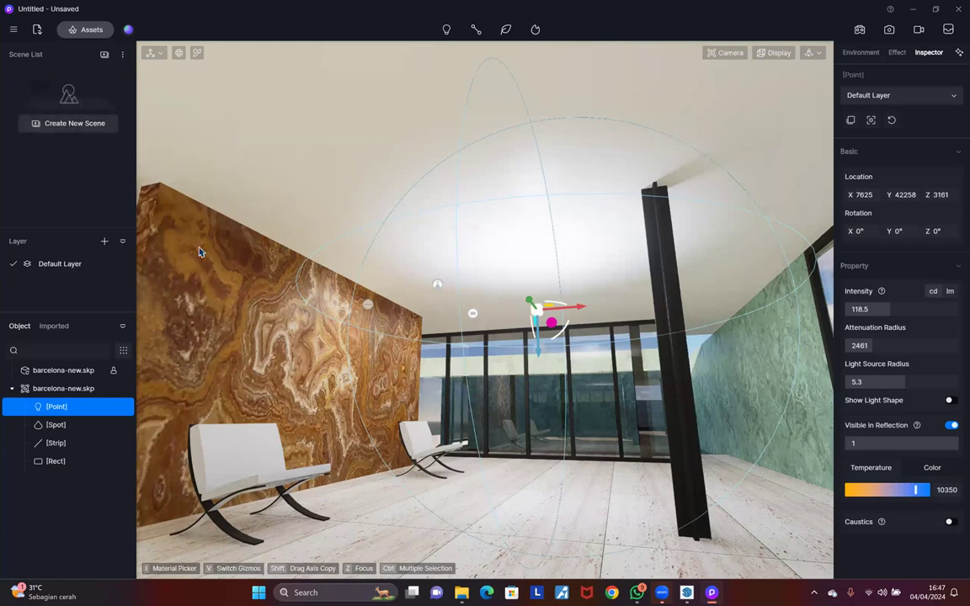
key(alt+Tab)
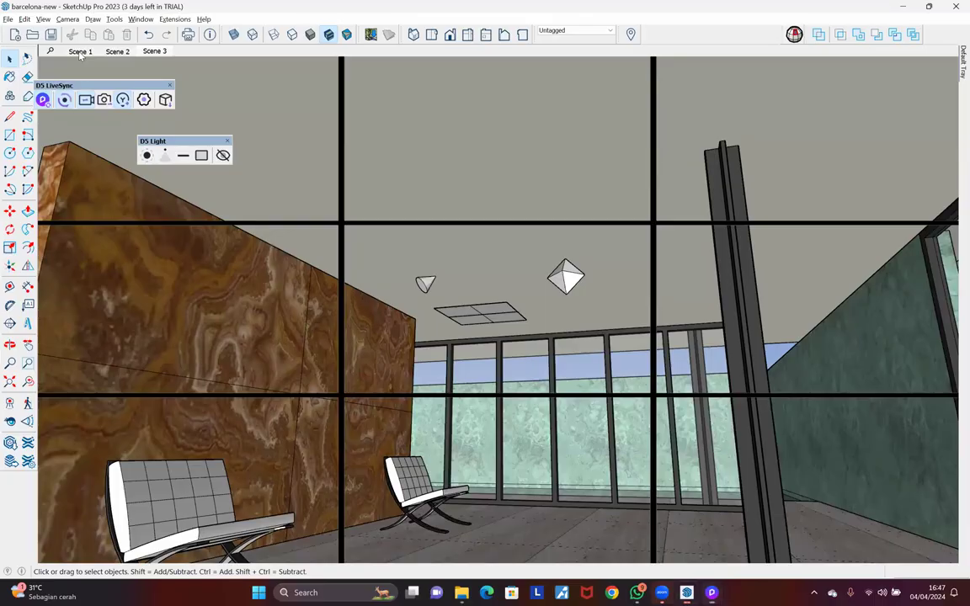
click(85, 54)
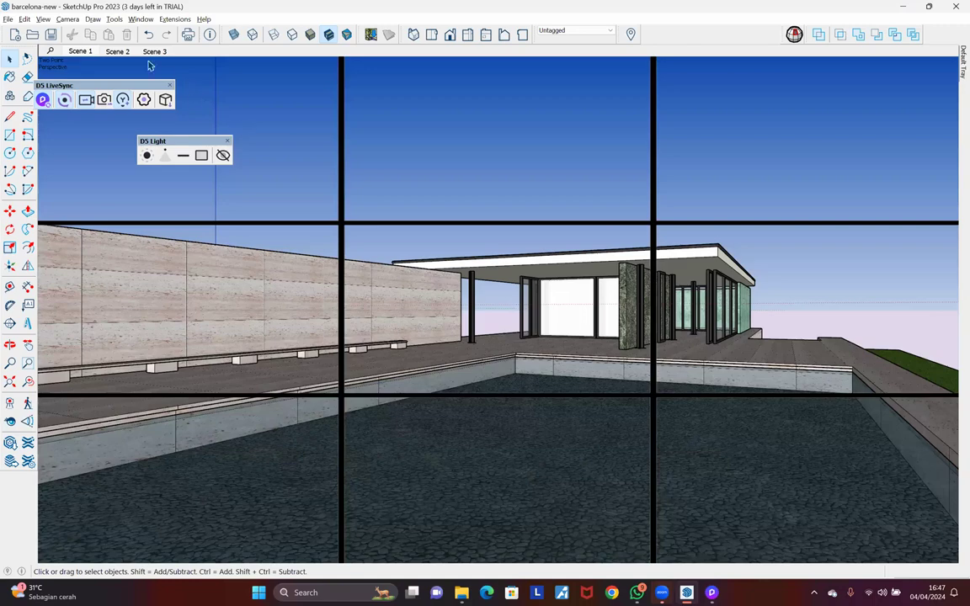
key(alt+Tab)
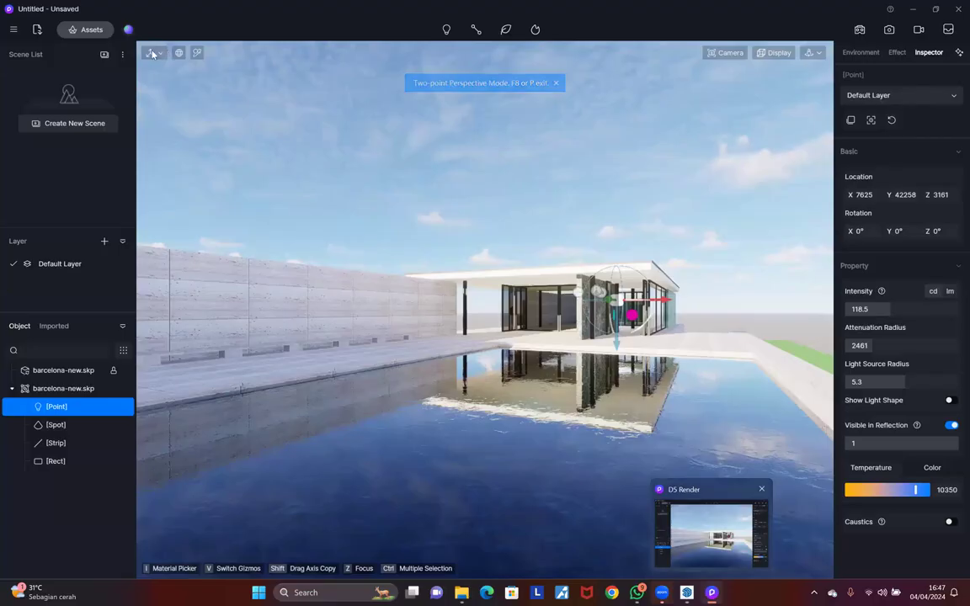
key(alt+Tab)
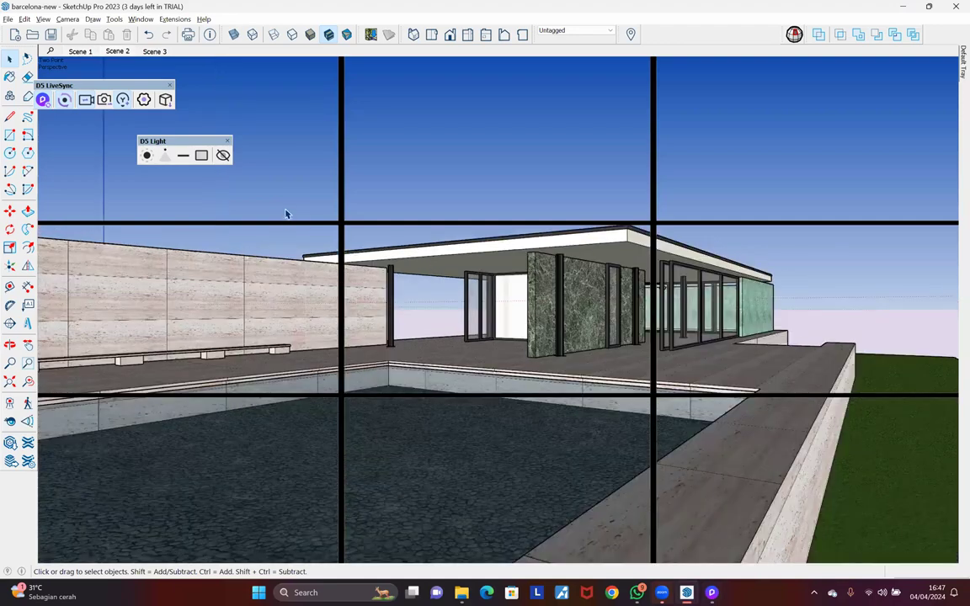
key(alt+Tab)
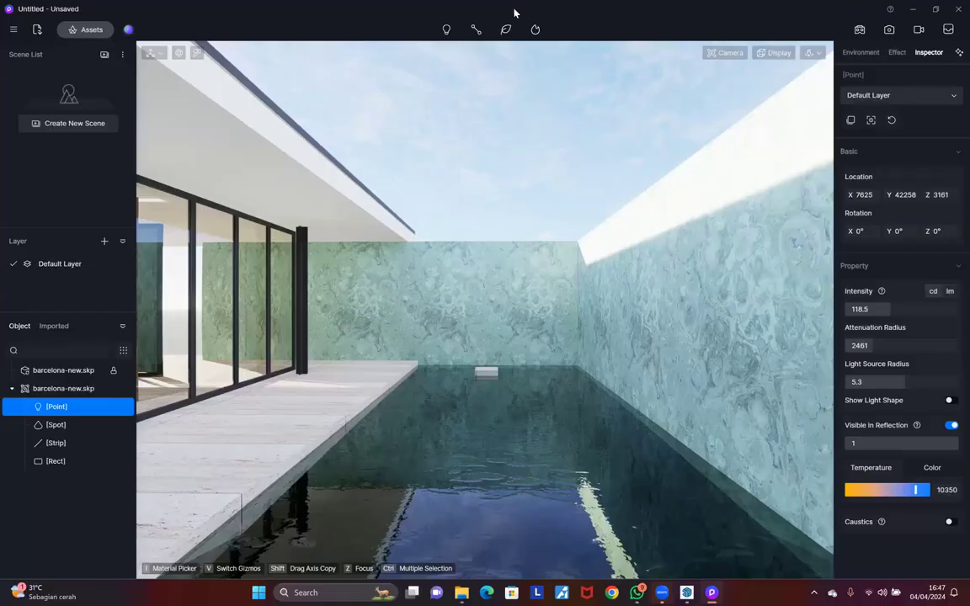
key(alt+Tab)
Step: Restore SketchUp to a smaller window beside D5 and move the LiveSync toolbar into view
double_click(538, 11)
click(536, 12)
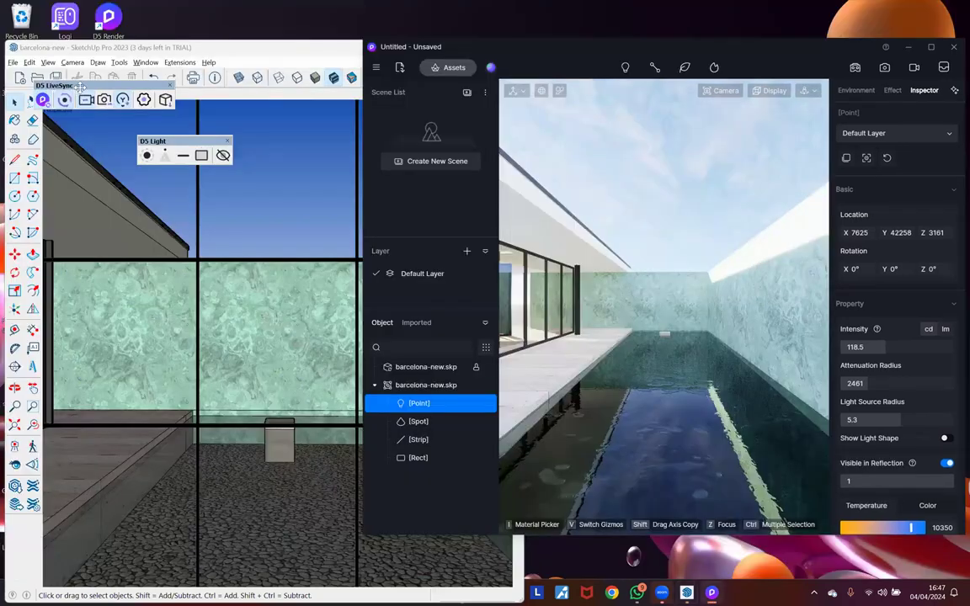
drag(81, 89, 227, 202)
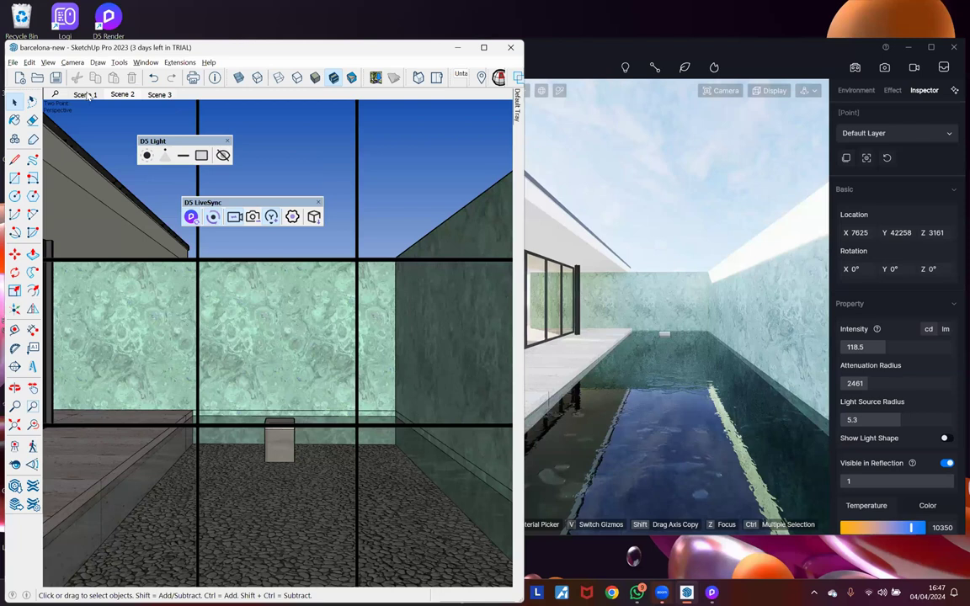
Step: Show SketchUp's Scene 1 view and save it as Scene 1 in D5's scene list
click(85, 95)
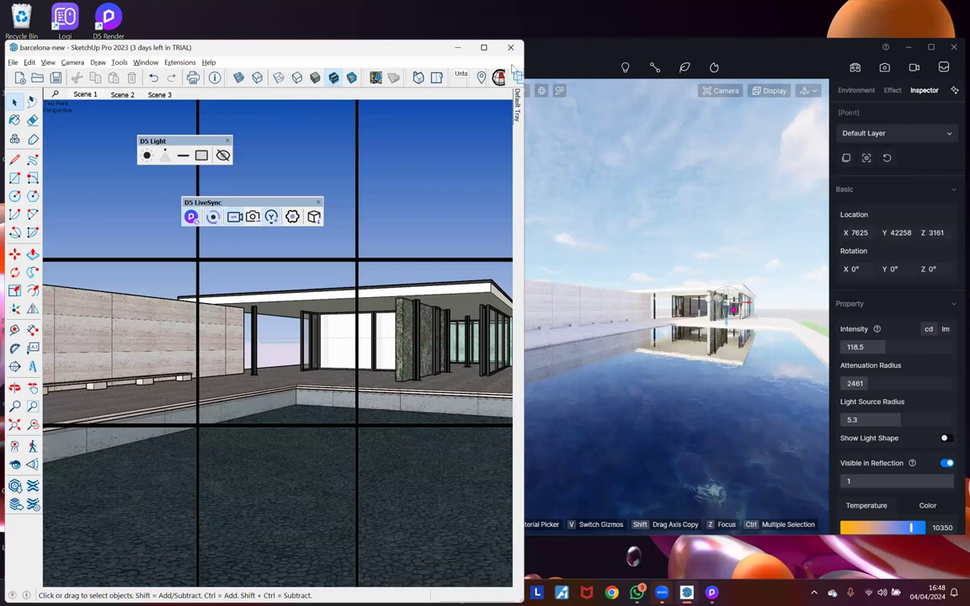
click(86, 98)
click(86, 97)
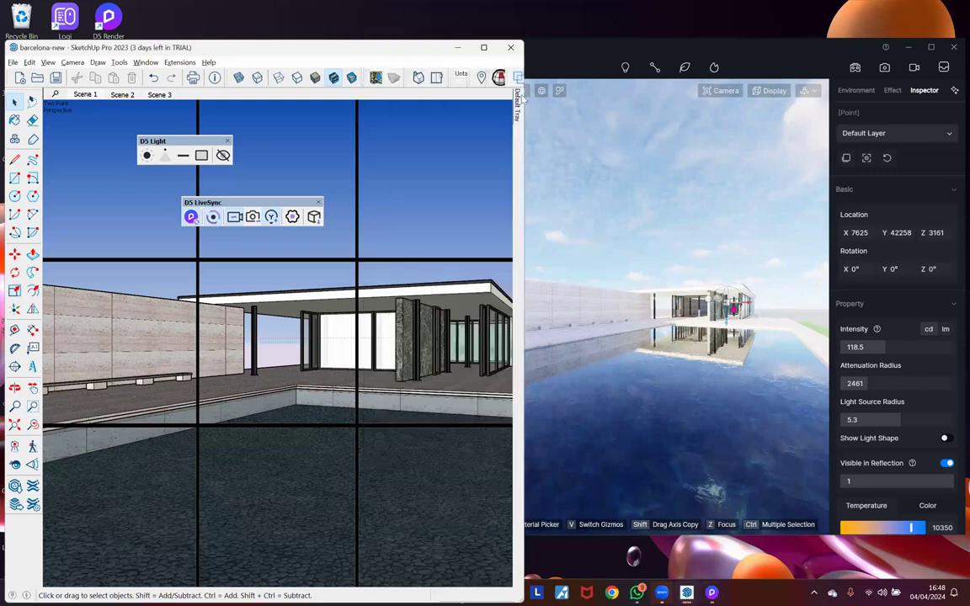
click(579, 67)
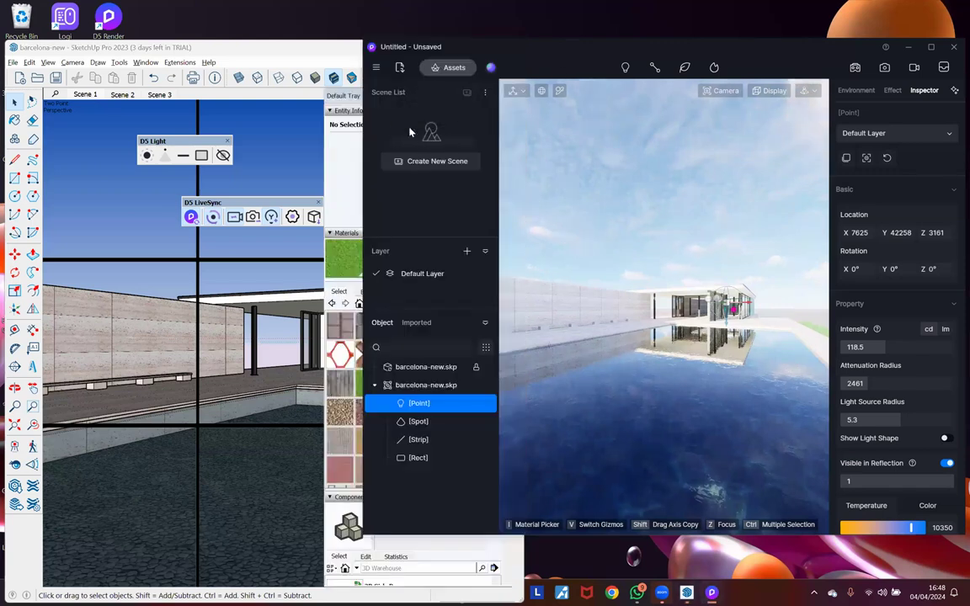
click(467, 92)
click(485, 95)
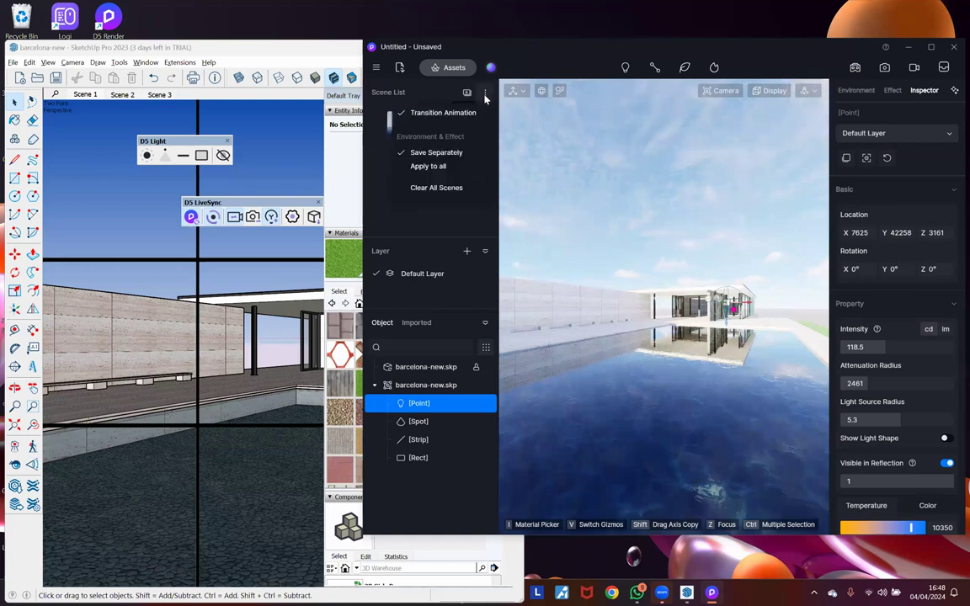
click(422, 195)
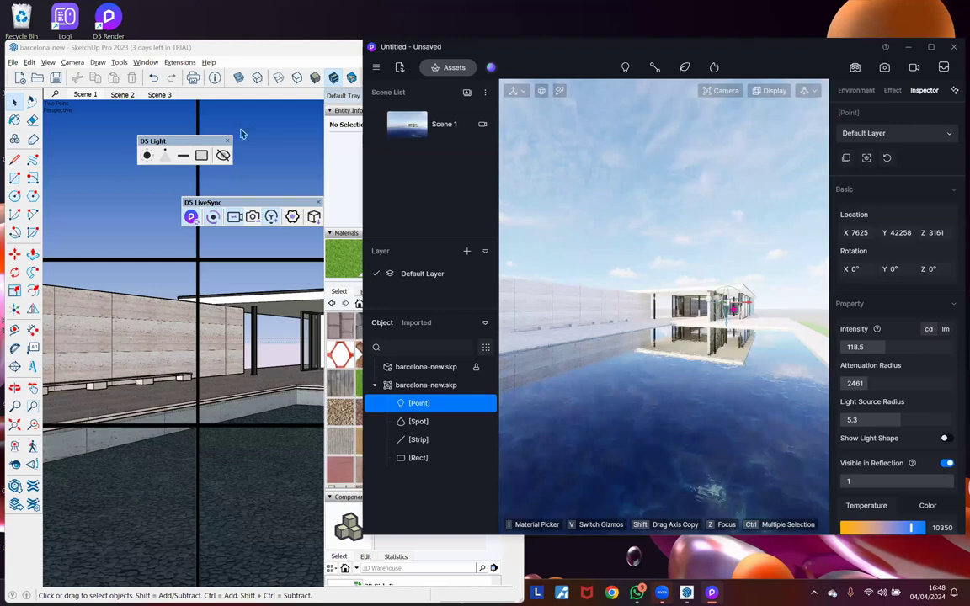
Step: Switch SketchUp to the courtyard pool view and add it as Scene 2 in D5
click(122, 95)
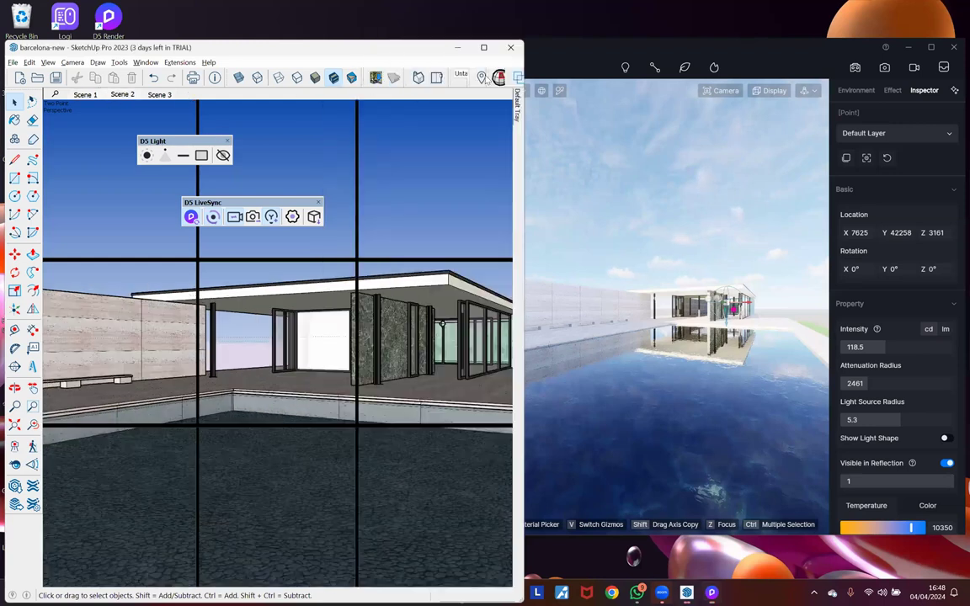
click(159, 95)
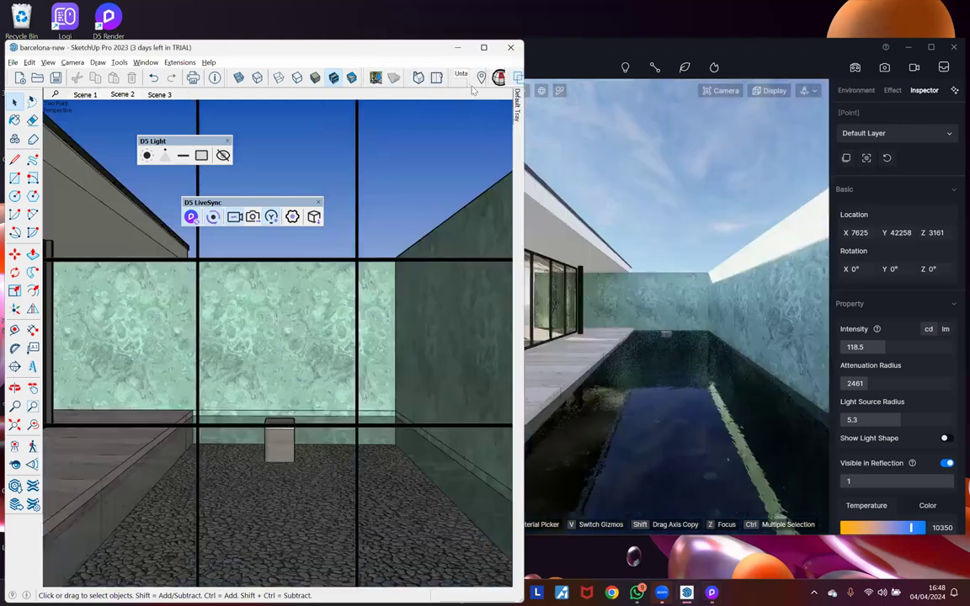
click(541, 71)
click(468, 94)
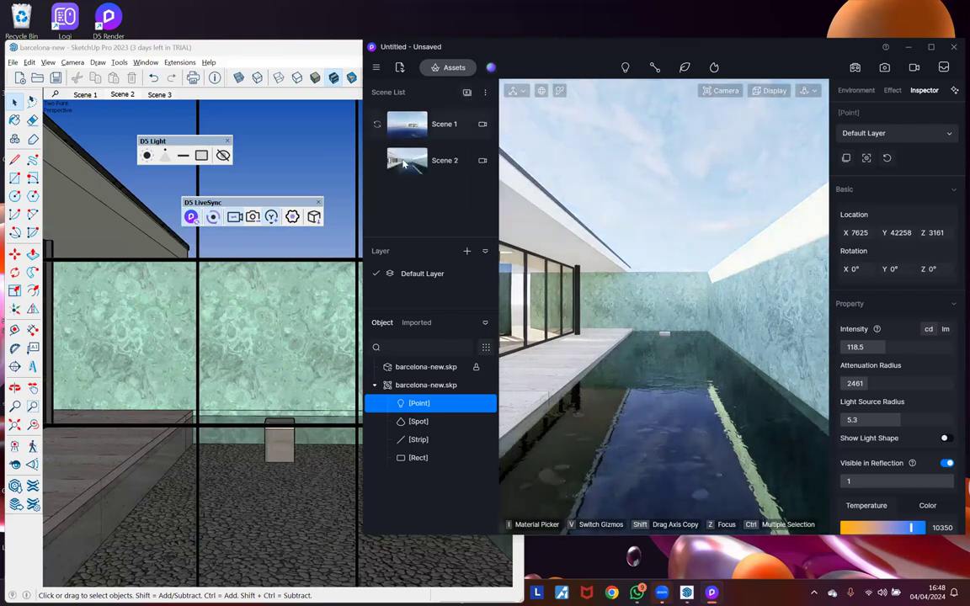
Step: Delete Scene 2 and Scene 1 from D5's scene list, confirming each deletion
key(Delete)
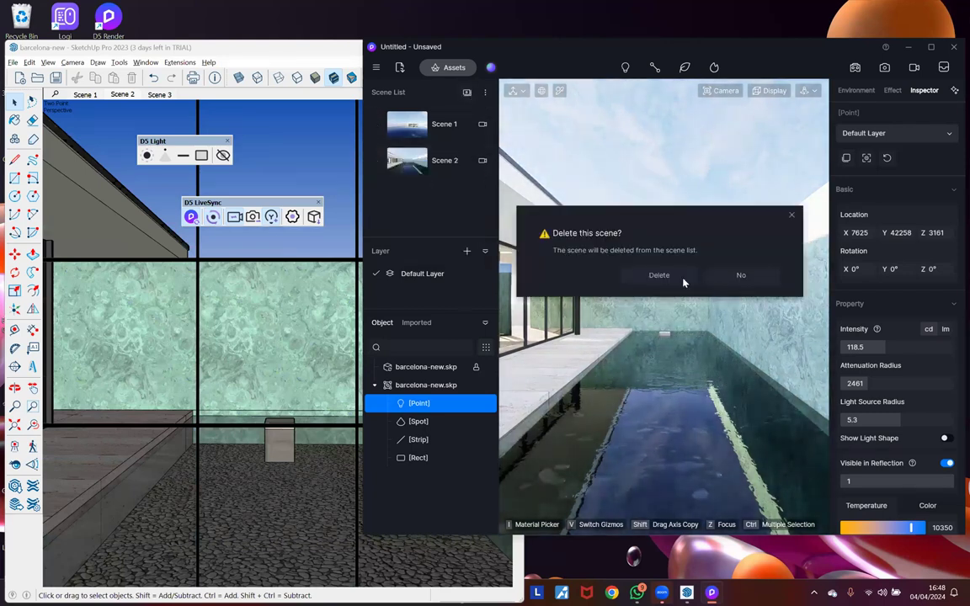
click(684, 283)
click(433, 123)
right_click(431, 123)
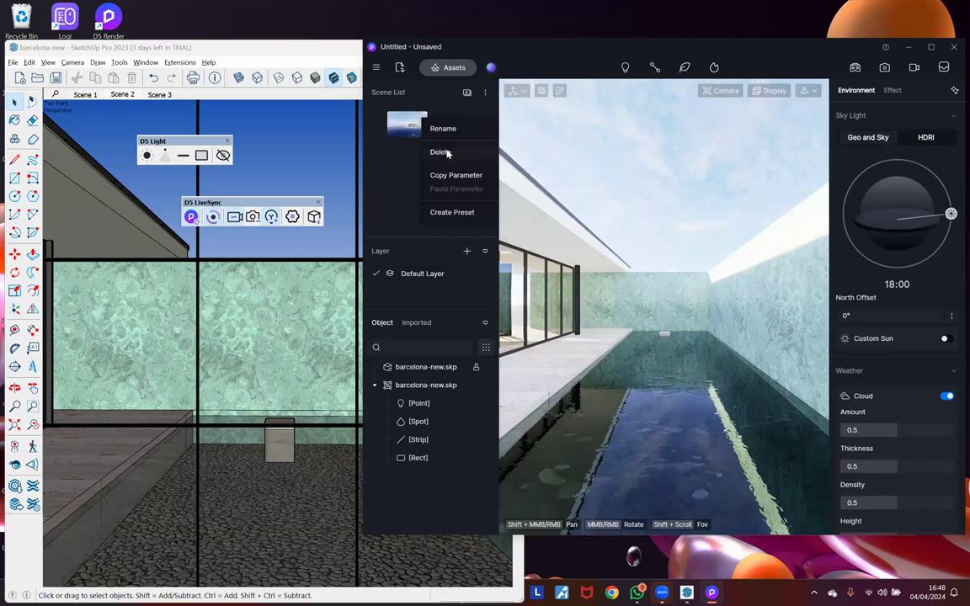
click(439, 152)
click(659, 275)
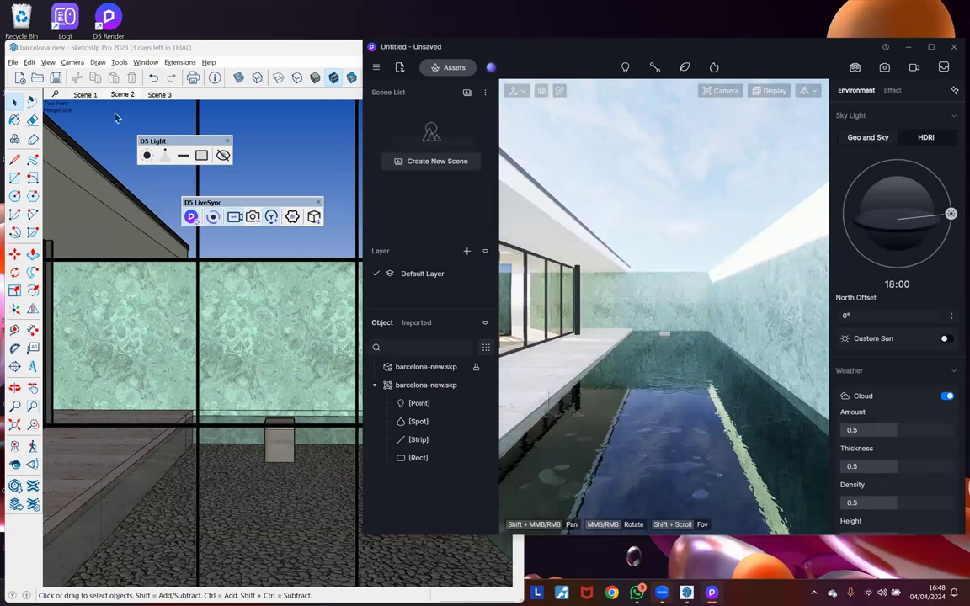
click(88, 96)
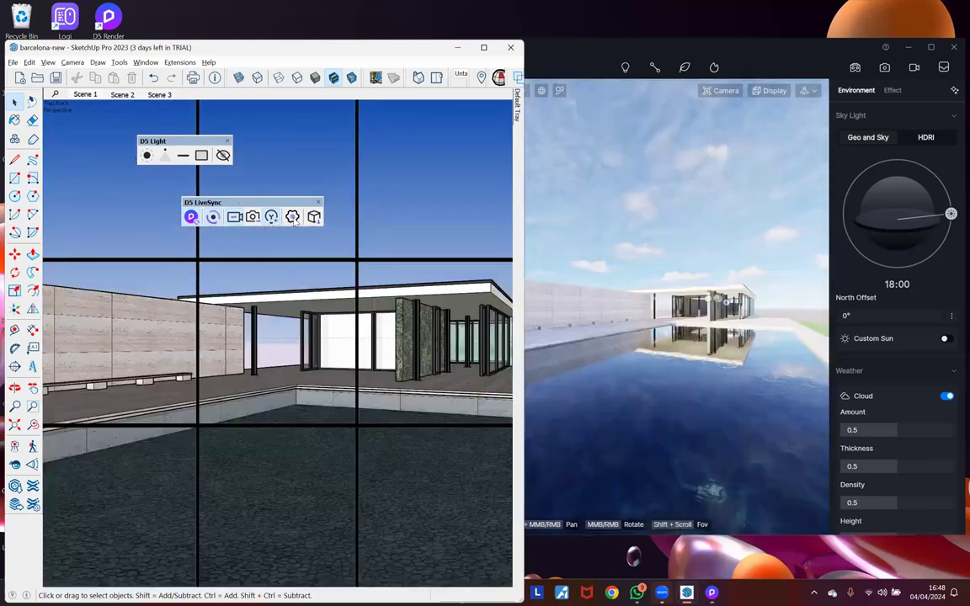
Step: Open and close the LiveSync settings, then browse the Extensions > D5 LiveSync menu
click(292, 216)
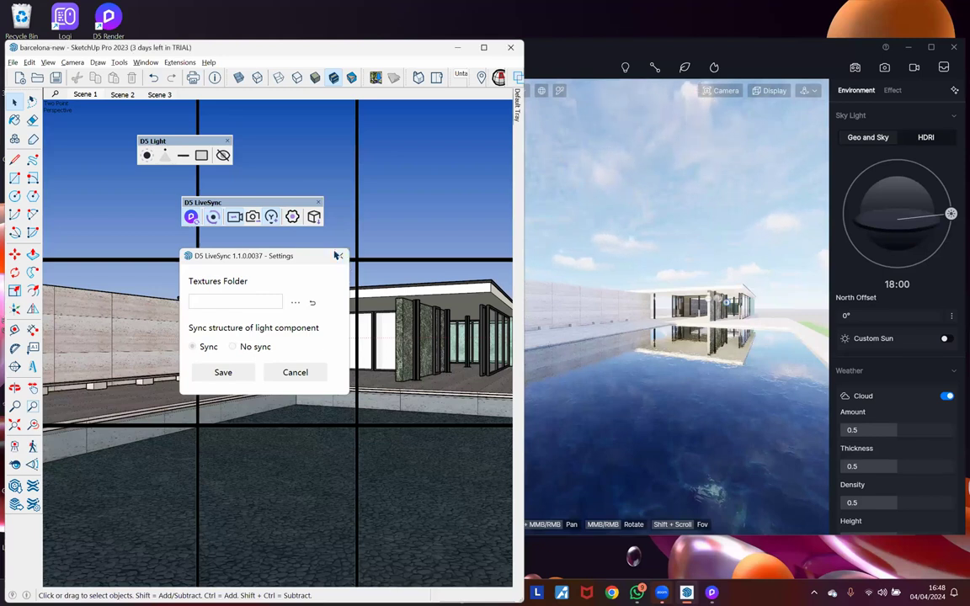
click(337, 255)
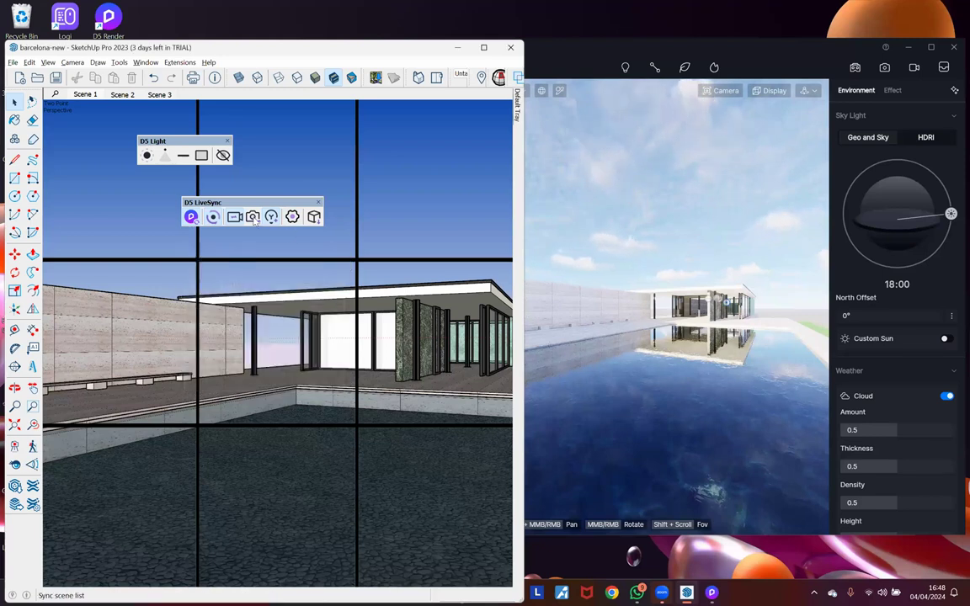
click(179, 62)
mouse_move(236, 188)
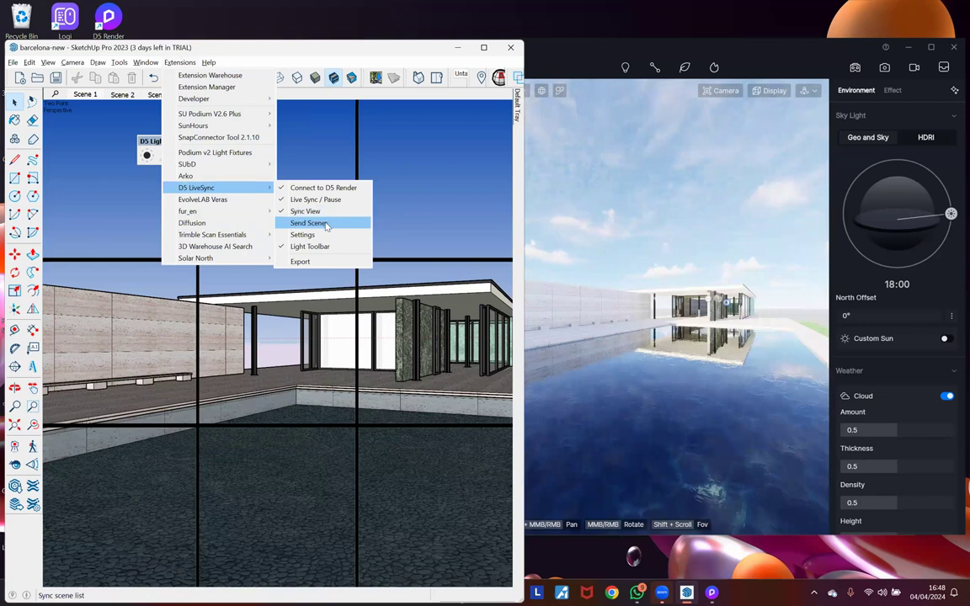
Step: Move the D5 Render window to the right and reopen D5 LiveSync at Send Scenes
click(554, 59)
drag(501, 47, 780, 48)
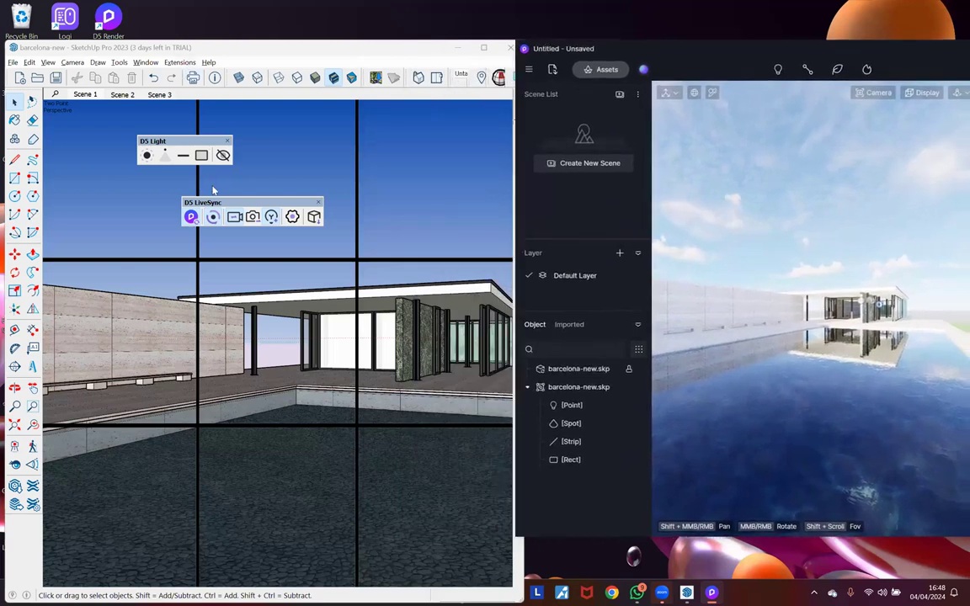
click(180, 62)
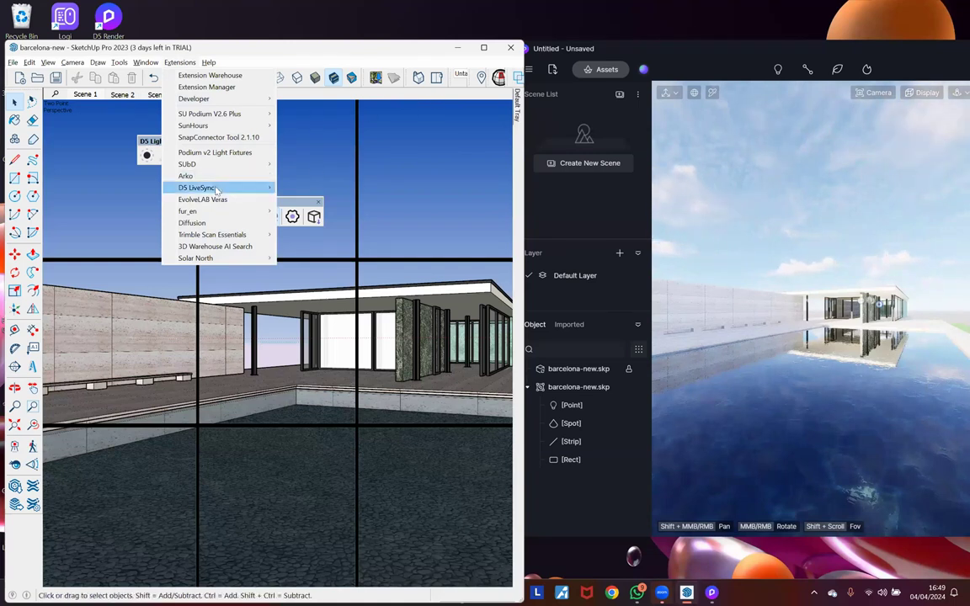
mouse_move(223, 188)
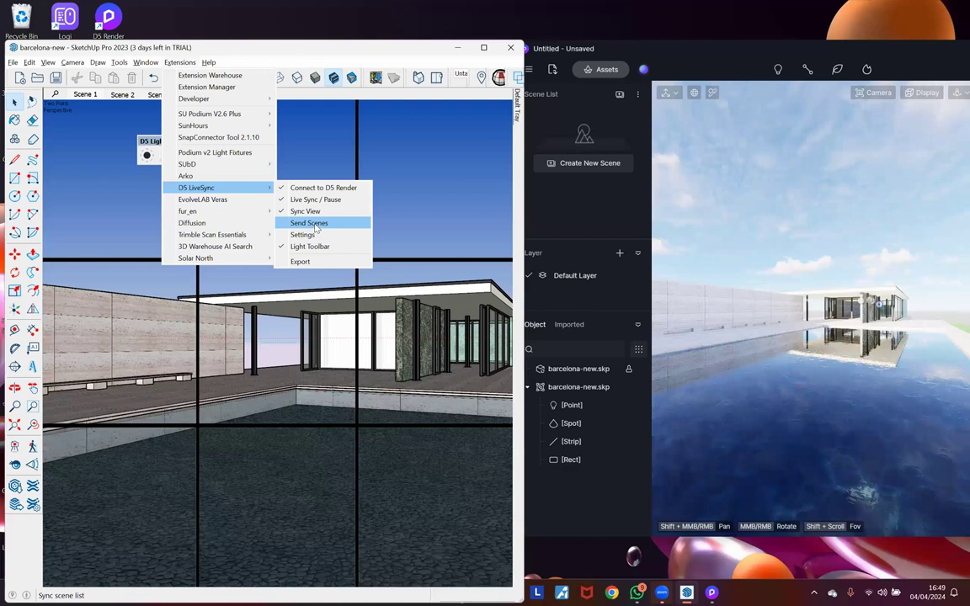
Step: Send SketchUp's scenes to D5, maximize it and preview Scenes 1, 2 and 3
click(560, 126)
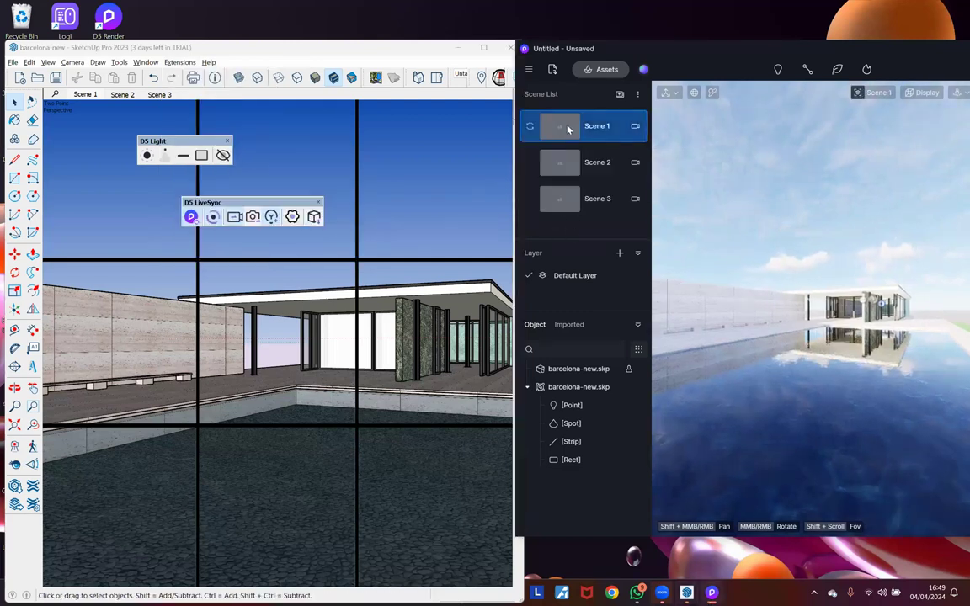
click(574, 172)
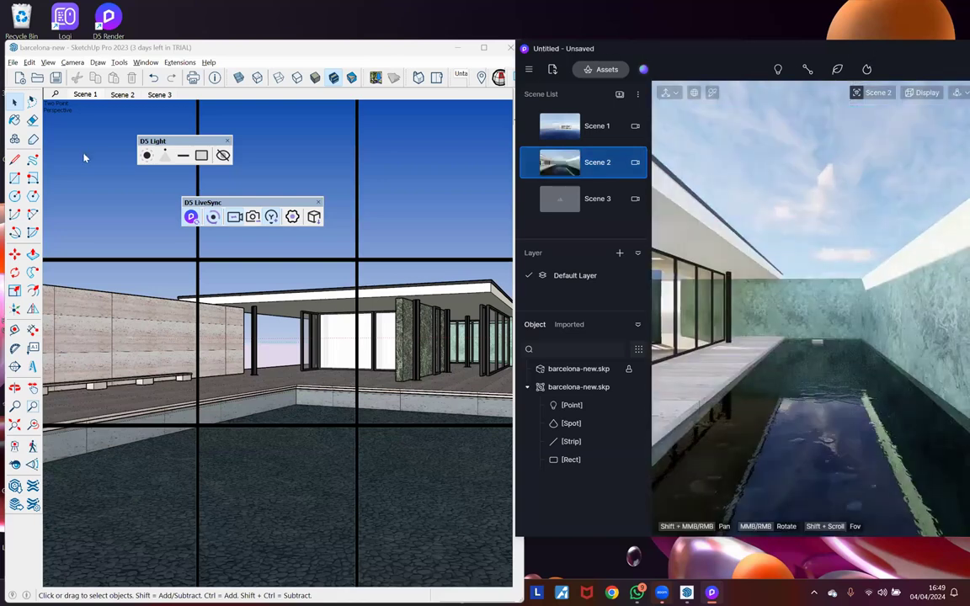
key(super+Up)
click(84, 157)
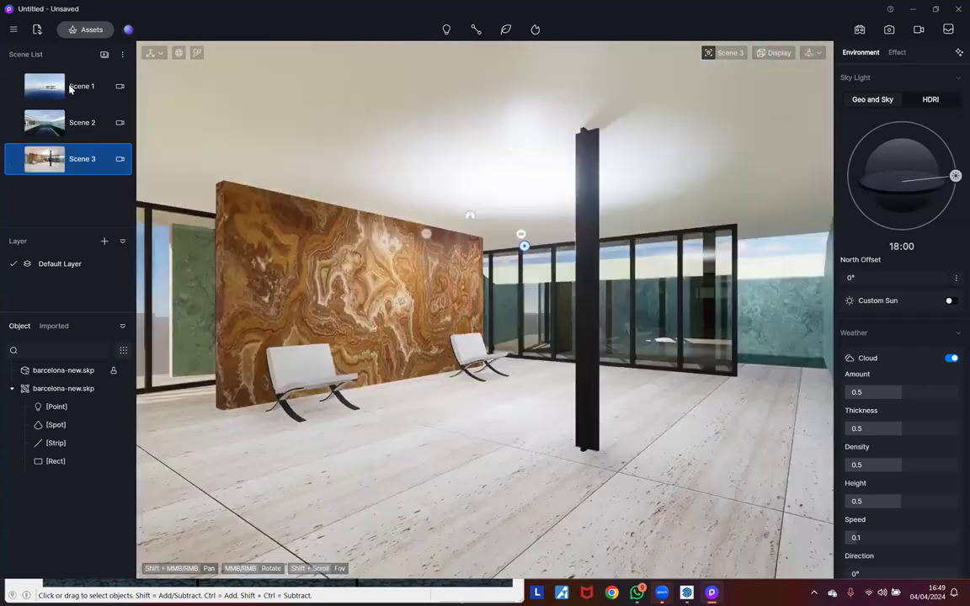
click(70, 87)
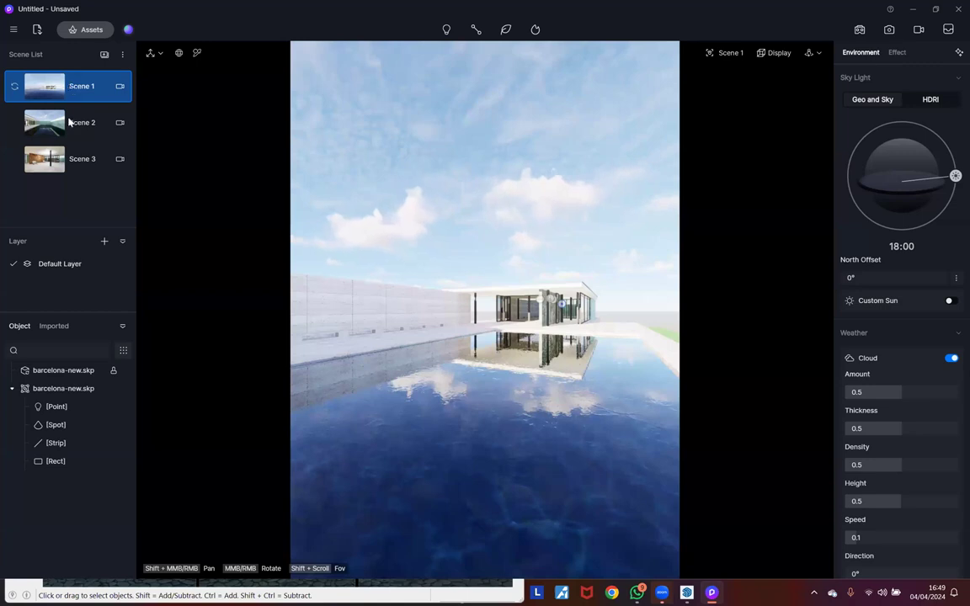
click(69, 123)
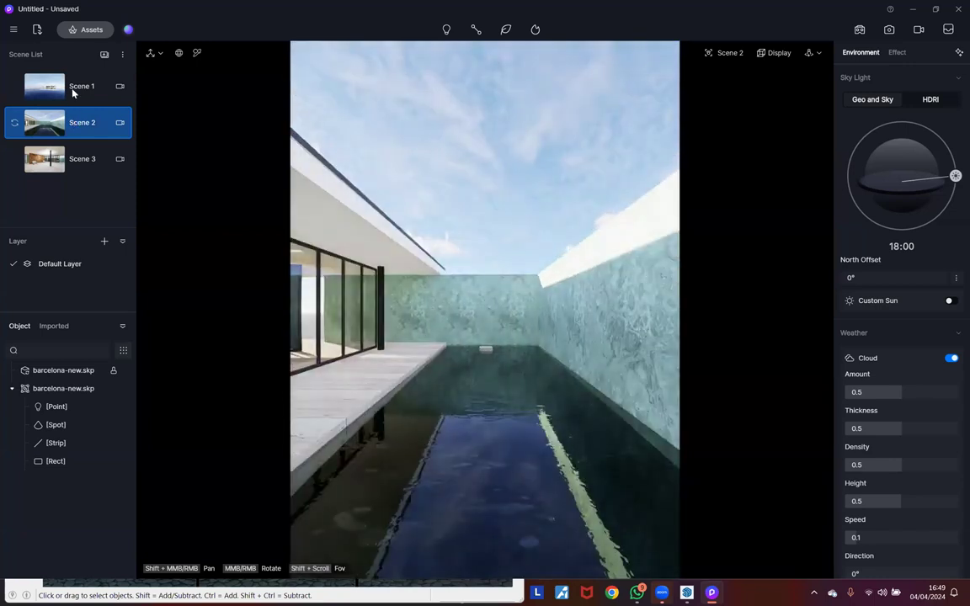
click(72, 93)
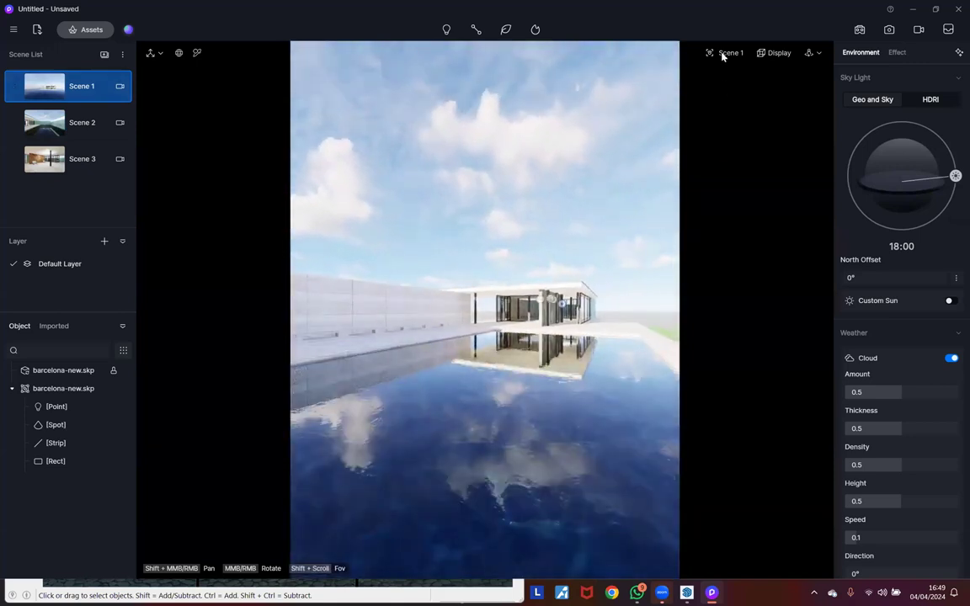
Step: Check Scene 1's camera settings, then close D5 Render choosing Don't save
click(722, 56)
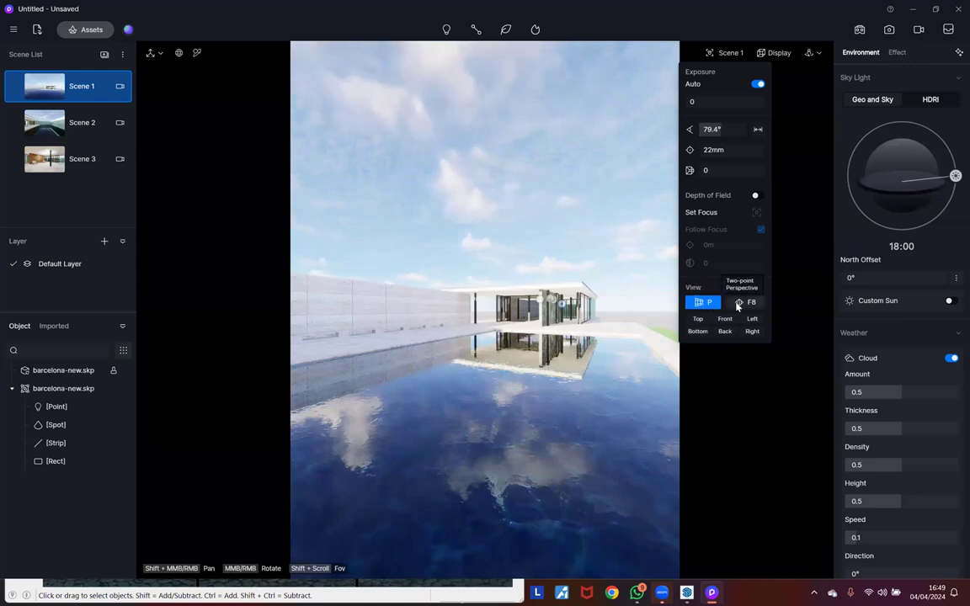
click(814, 276)
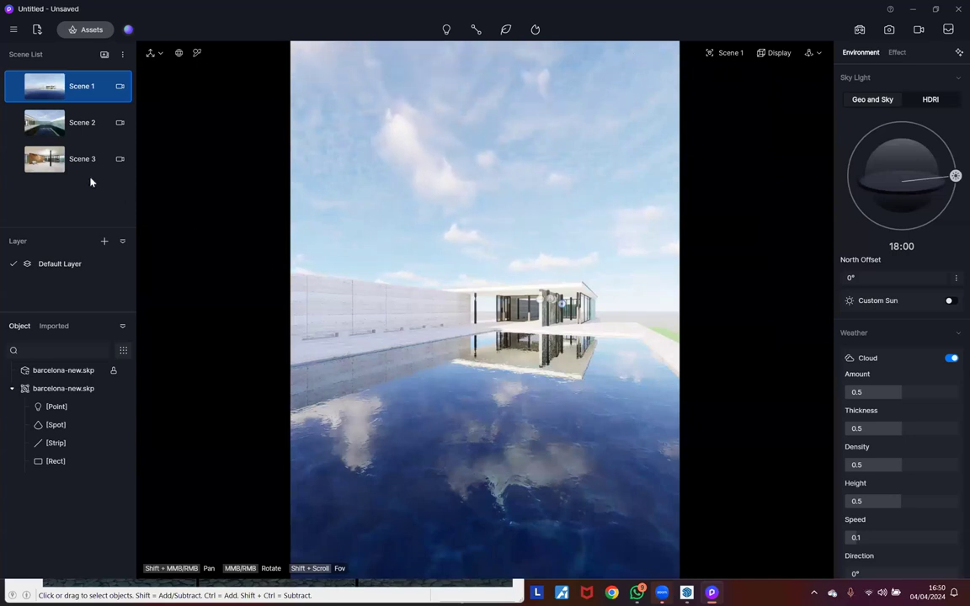
click(958, 8)
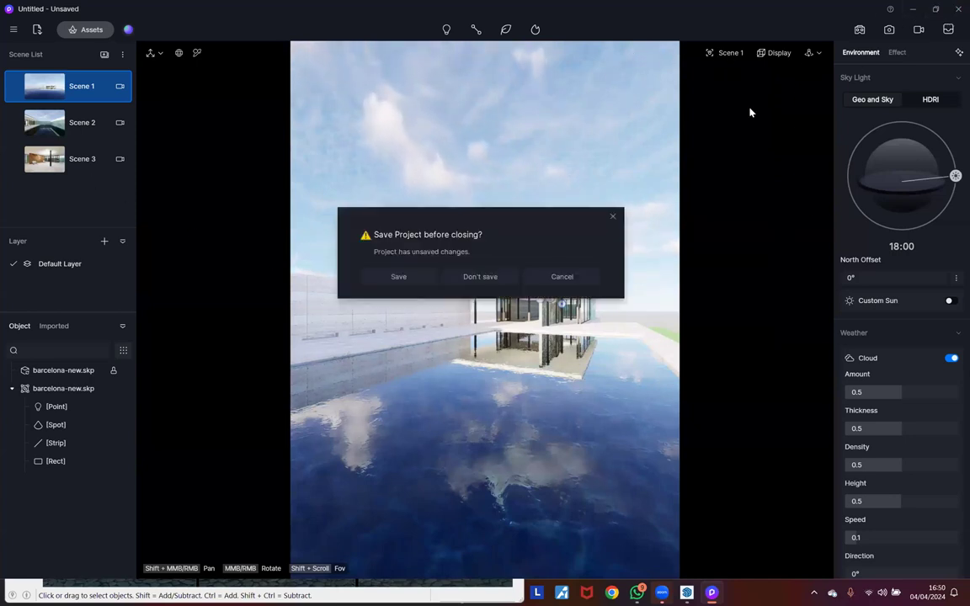
click(491, 277)
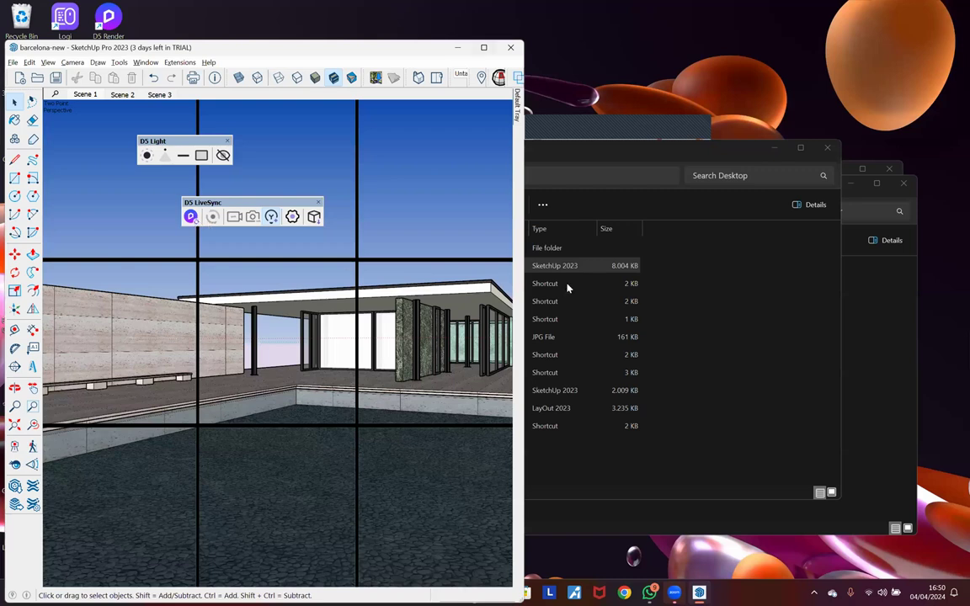
Step: Maximize SketchUp and start a new D5 Render project via LiveSync, dismissing the Beginner's Guide
key(super+Up)
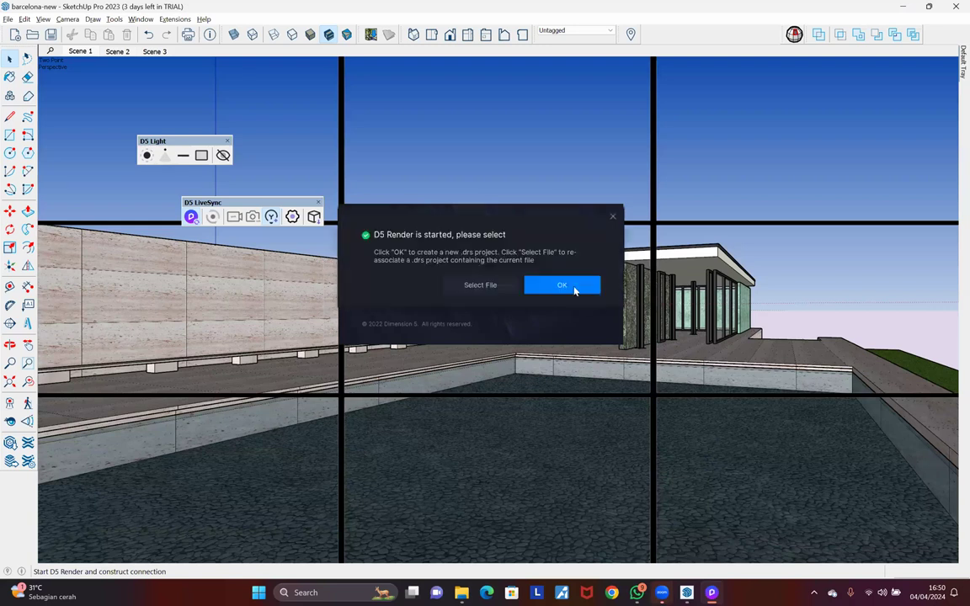
click(575, 291)
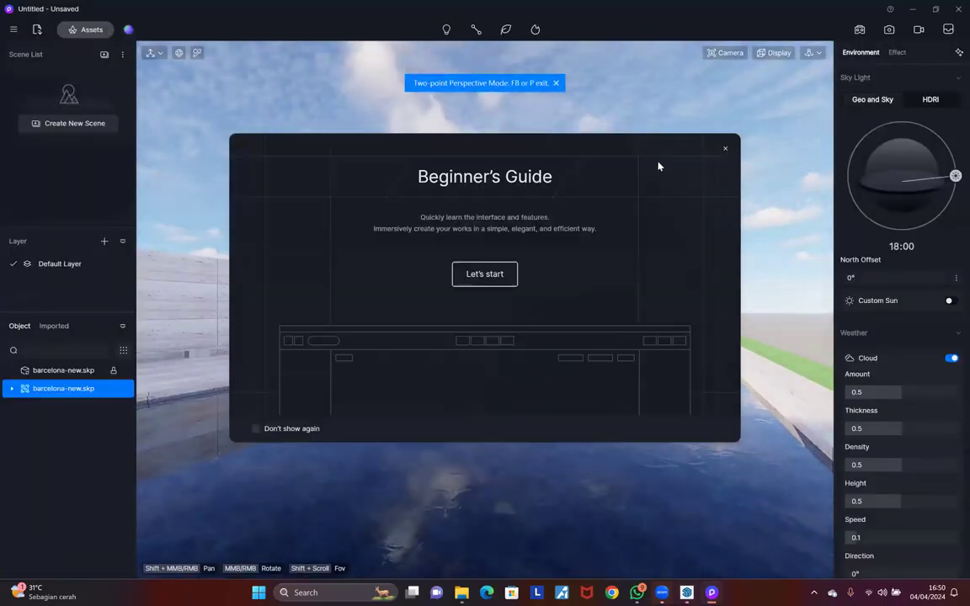
key(Escape)
Step: Send SketchUp's three scenes to D5 Render through D5 LiveSync and open Scene 1
key(alt+Tab)
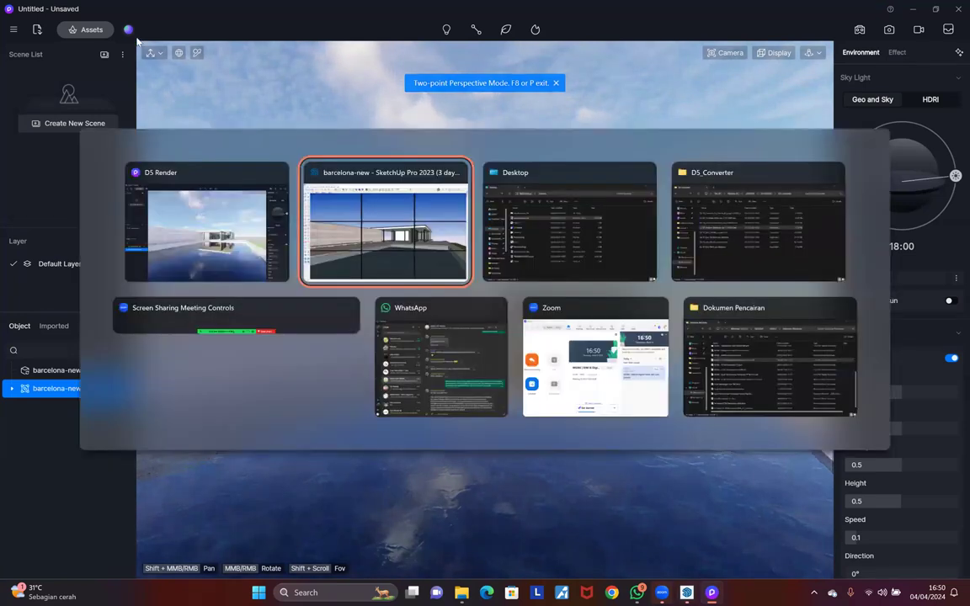
click(174, 19)
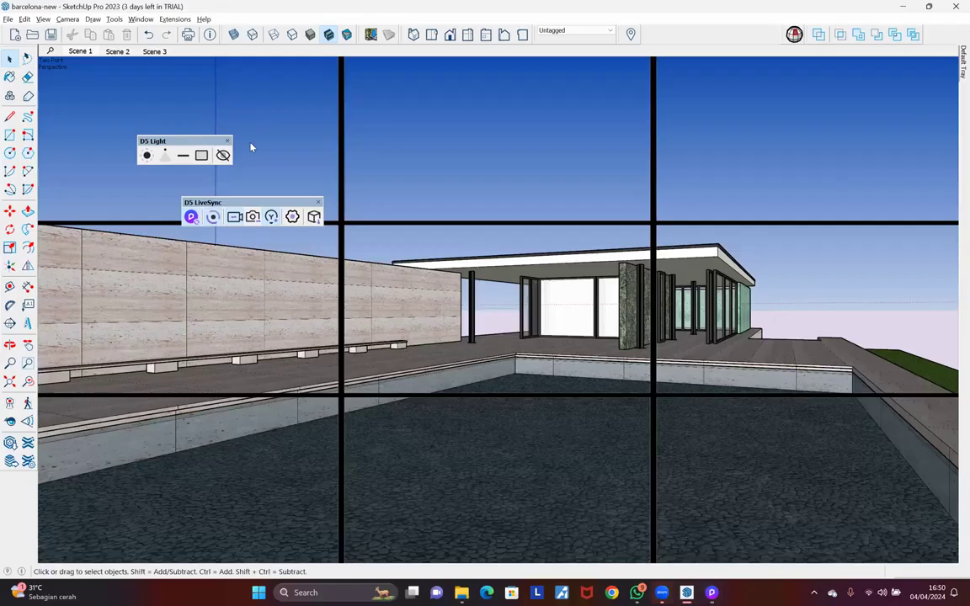
mouse_move(227, 144)
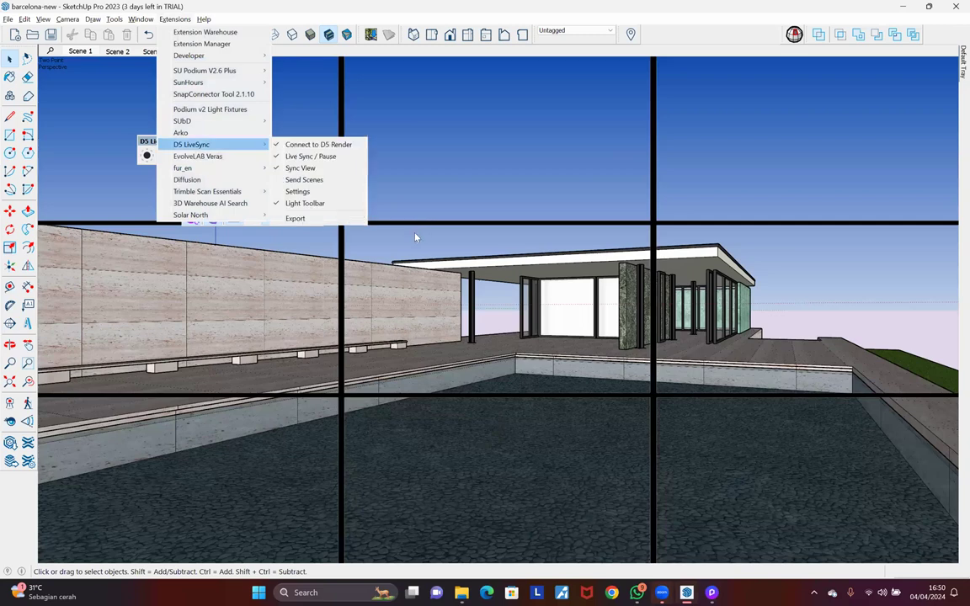
click(67, 77)
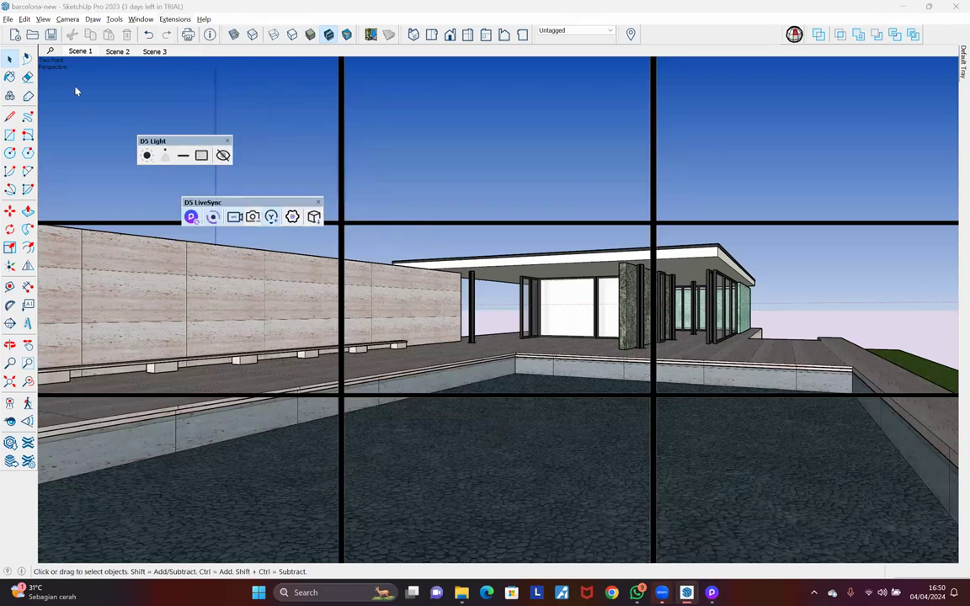
key(alt+Tab)
click(76, 87)
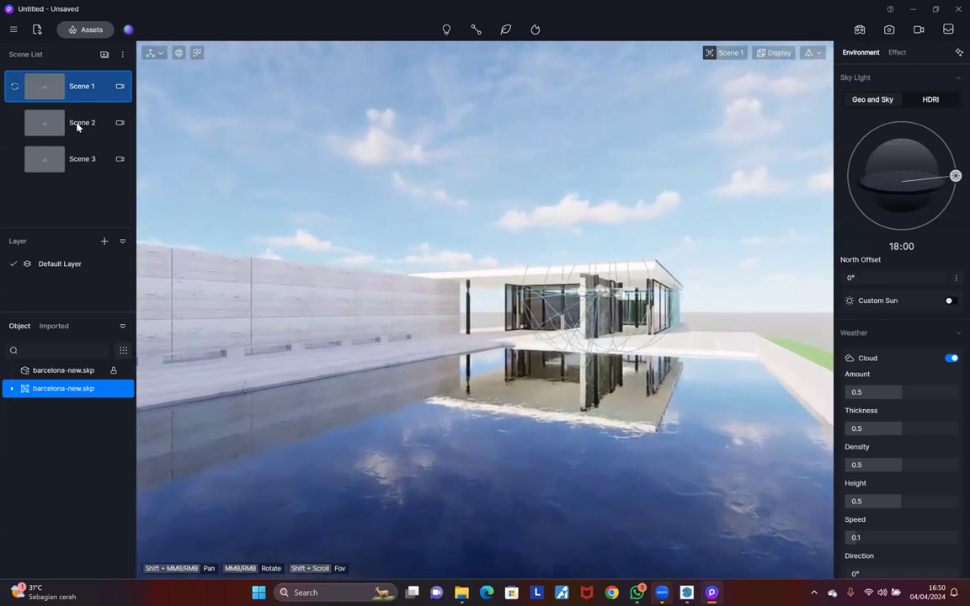
Step: View Scene 2, return to Scene 1 to build thumbnails, and deselect the imported model
click(71, 138)
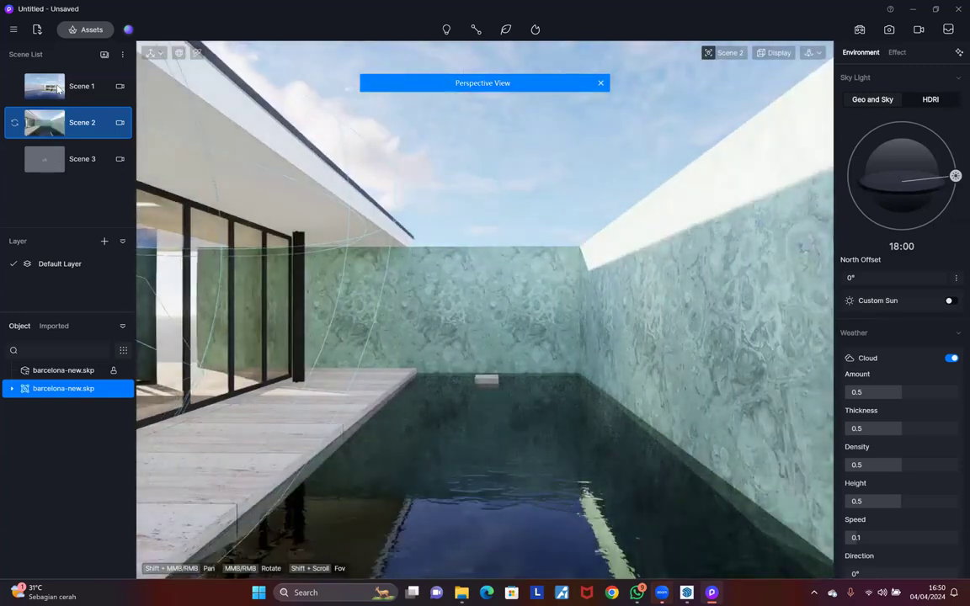
click(59, 88)
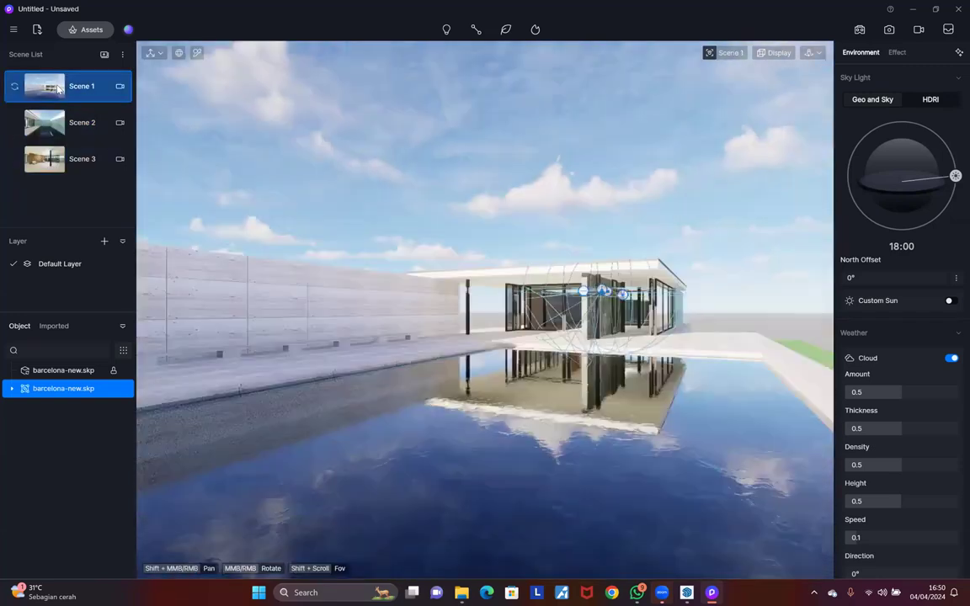
click(550, 214)
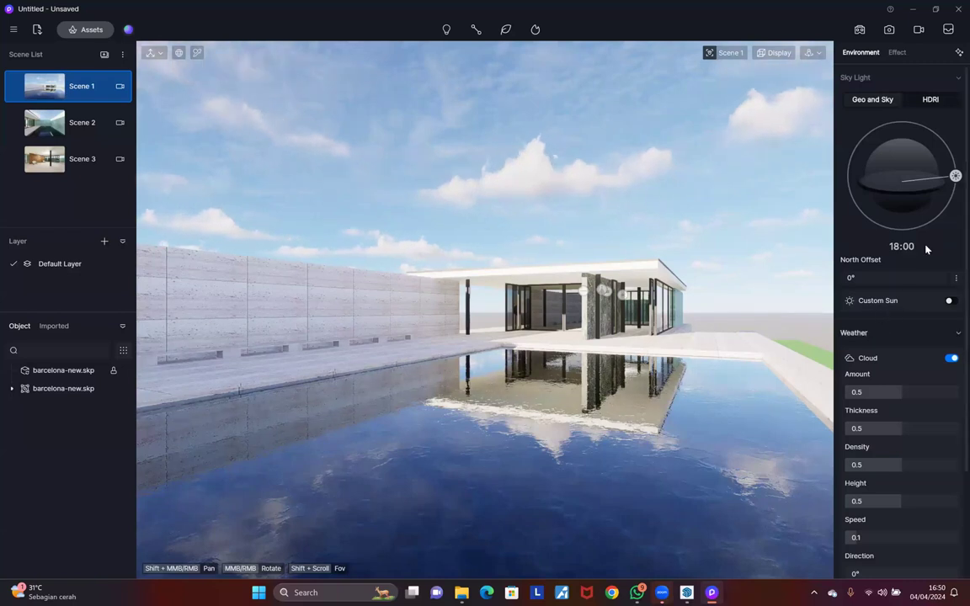
Step: Set the Geo and Sky sun time to about 05:50 with North Offset 15.3°
drag(955, 175, 874, 223)
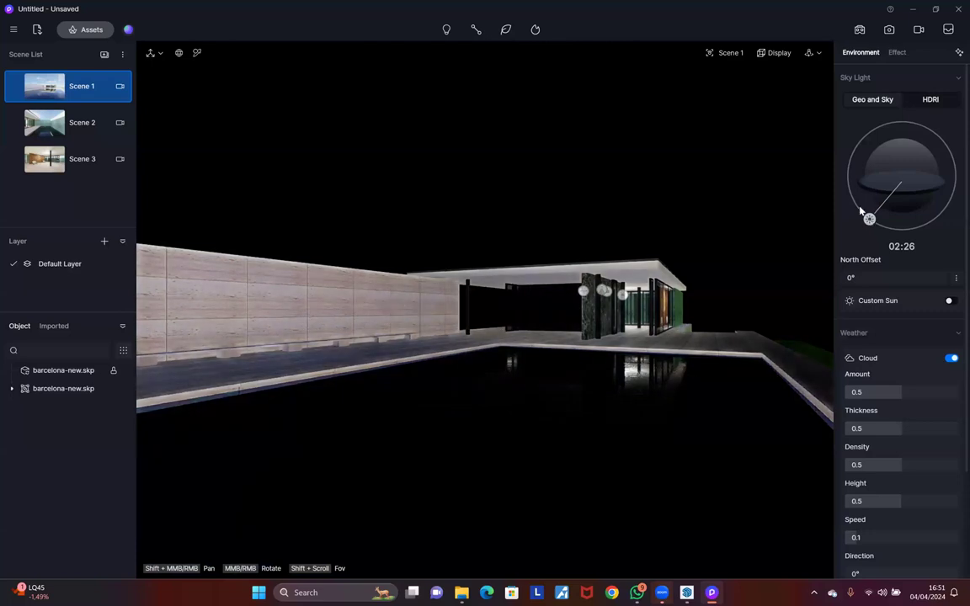
click(854, 185)
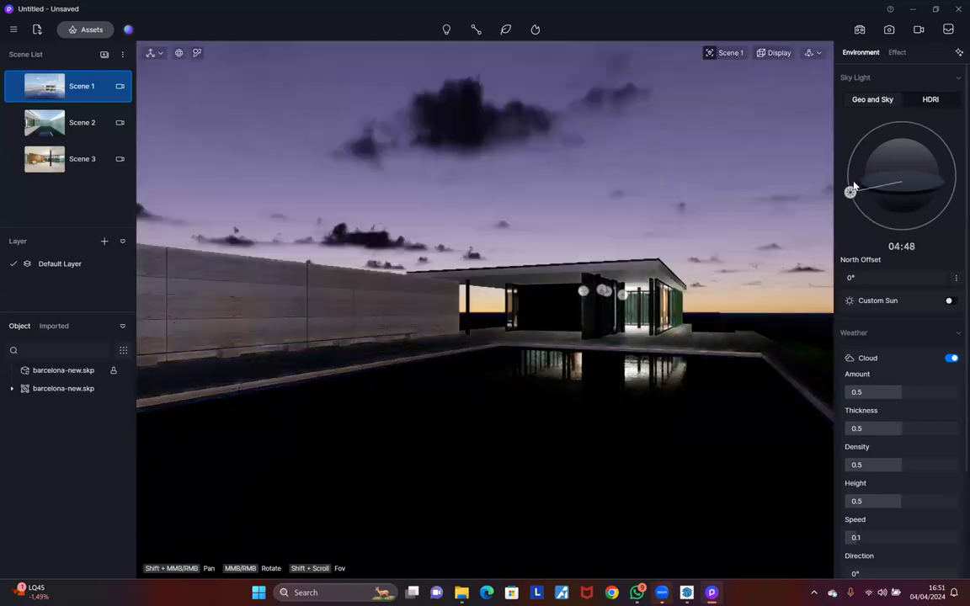
drag(854, 185, 849, 185)
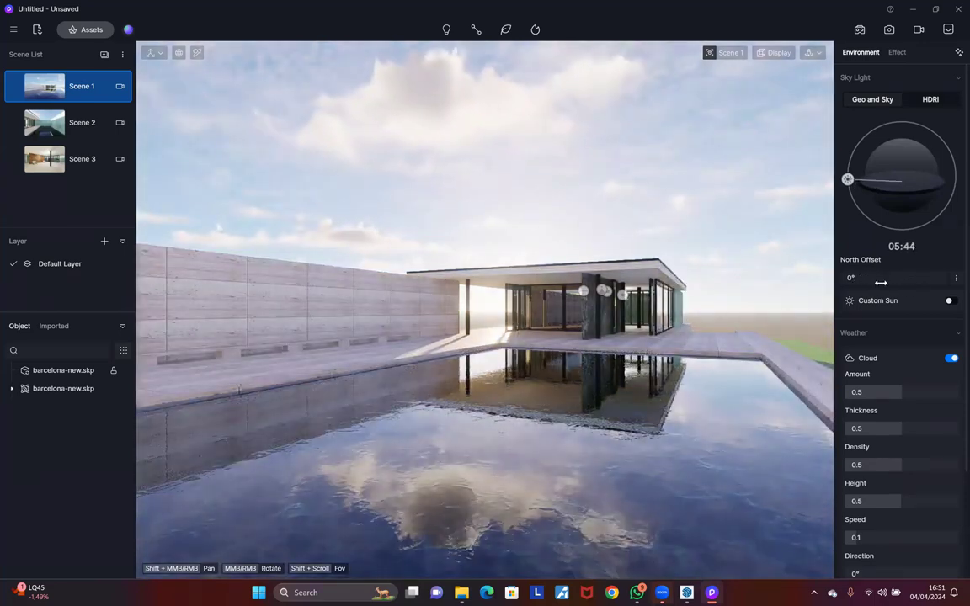
drag(896, 281, 899, 283)
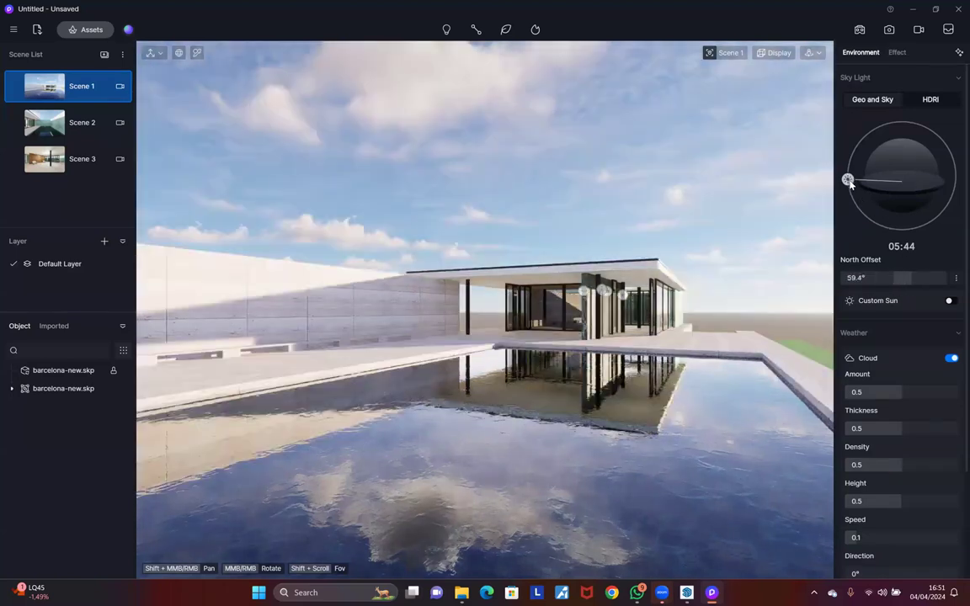
key(k)
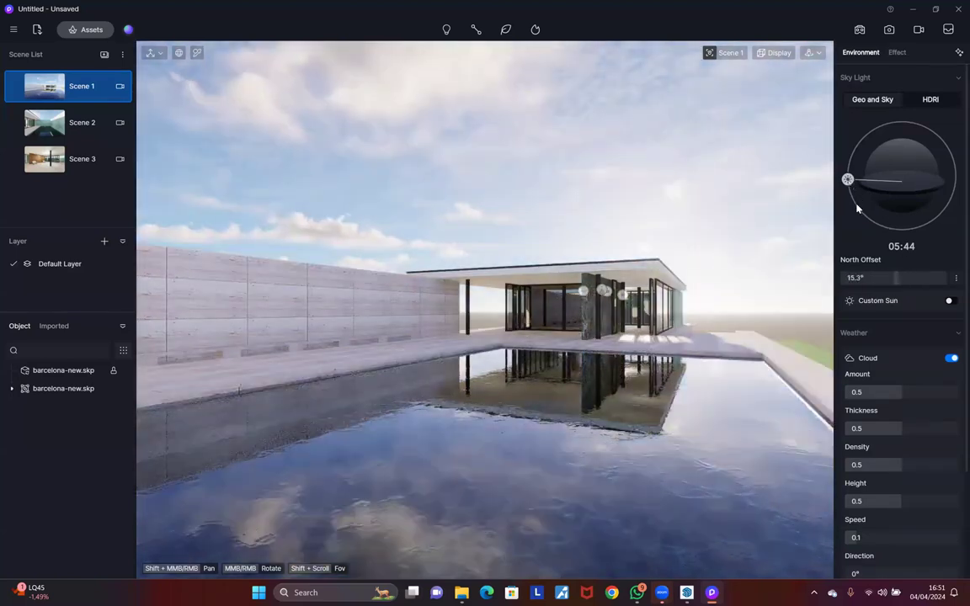
key(i)
key(u)
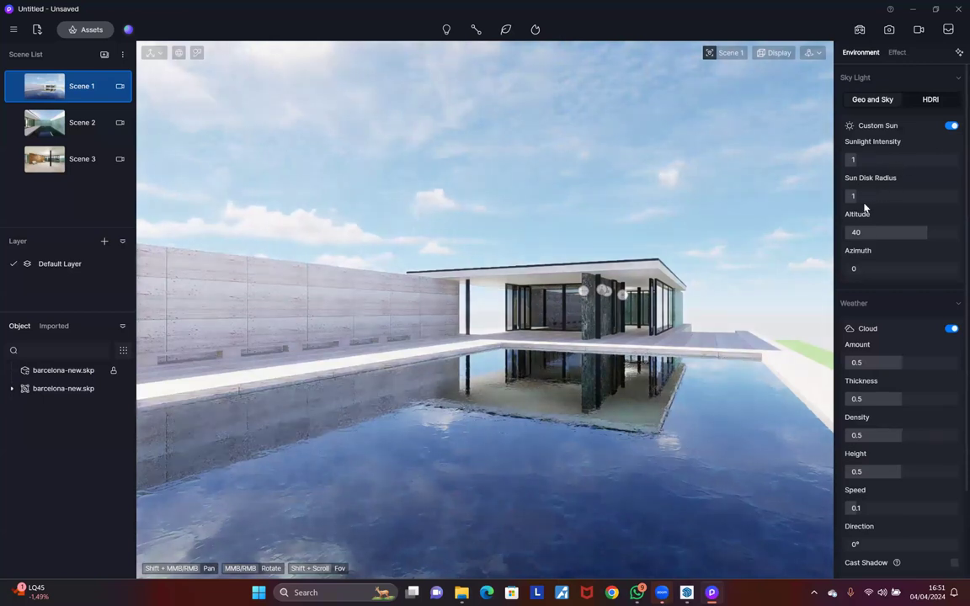
Step: Try a custom sun at intensity 2.6 with lower altitude, then switch it off
drag(930, 233, 867, 268)
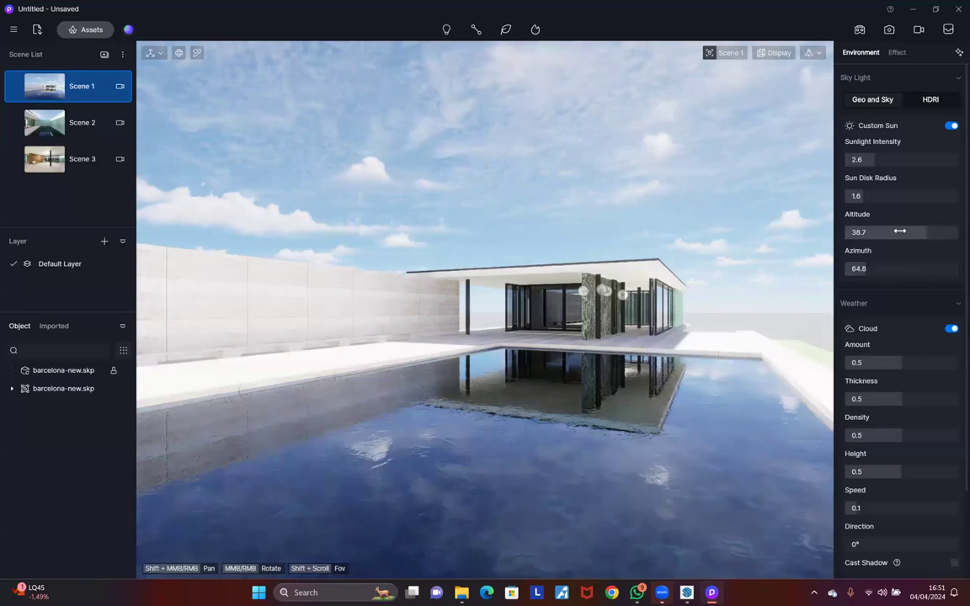
drag(903, 231, 893, 233)
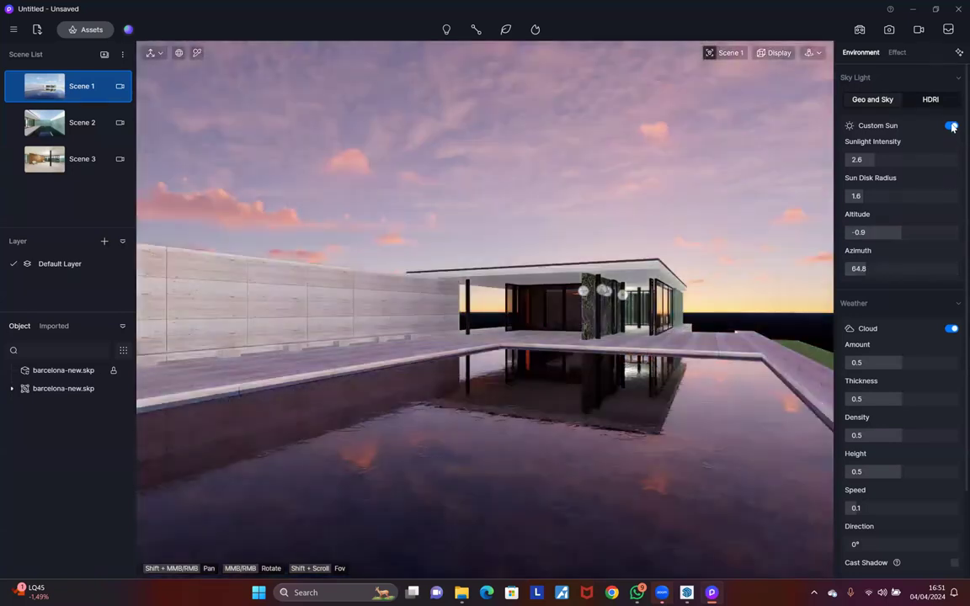
click(951, 125)
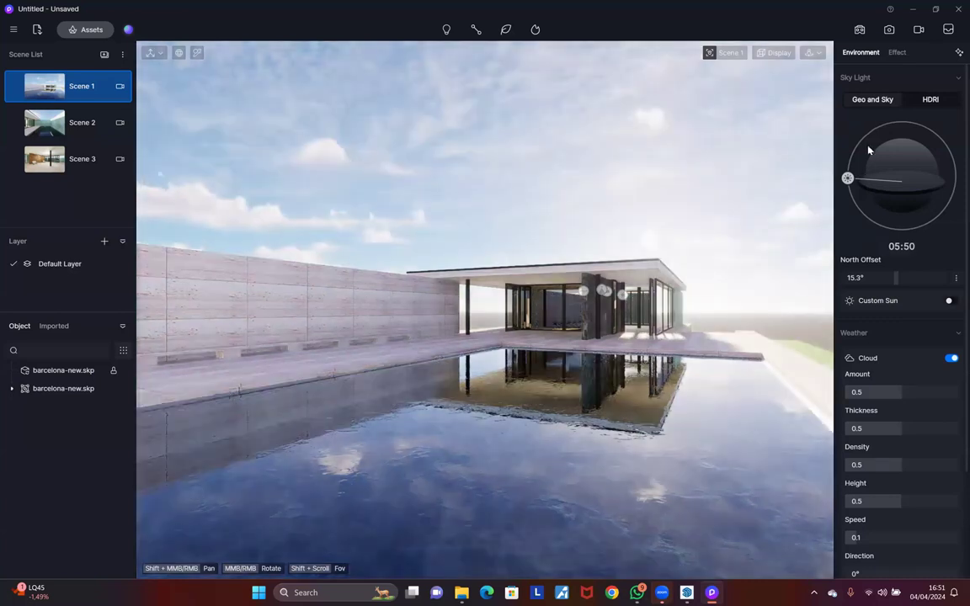
Step: Nudge the sun time later and set Cloud Amount 0.49 and Thickness 0.37
drag(849, 179, 851, 178)
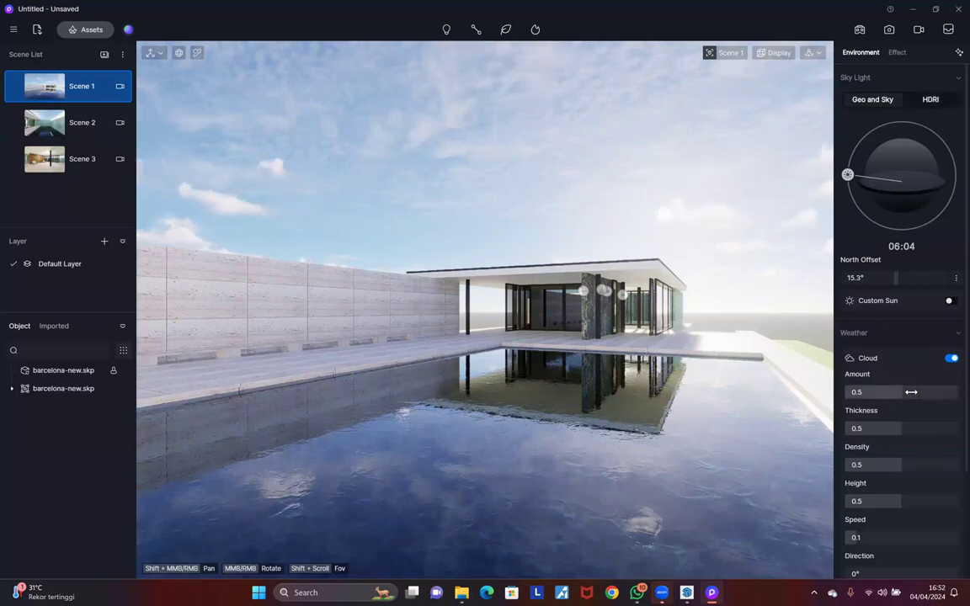
drag(911, 392, 906, 391)
drag(912, 429, 871, 429)
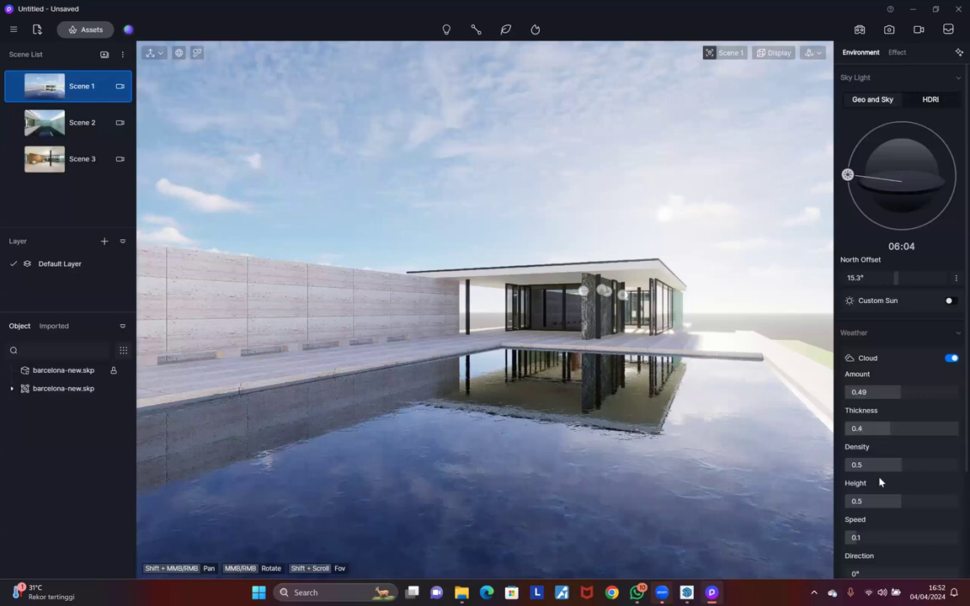
scroll(880, 481, down, 3)
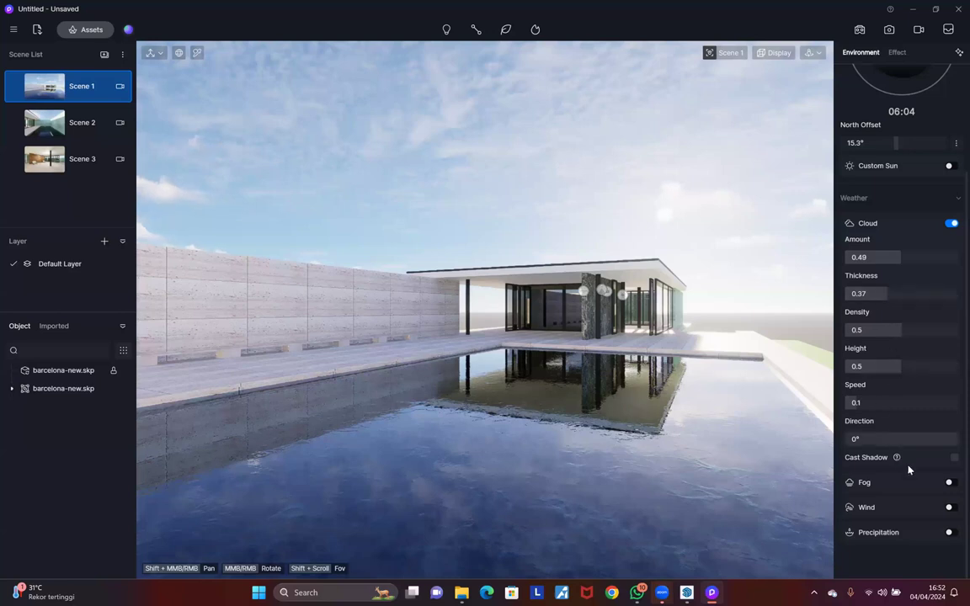
Step: Test fog at density 0.46, then turn the fog back off
click(949, 484)
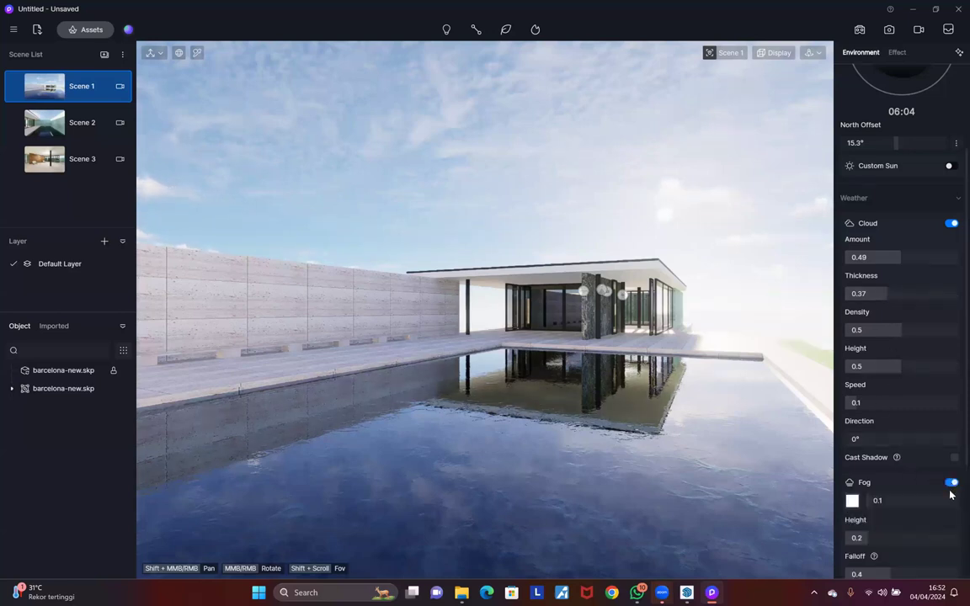
click(950, 487)
click(949, 485)
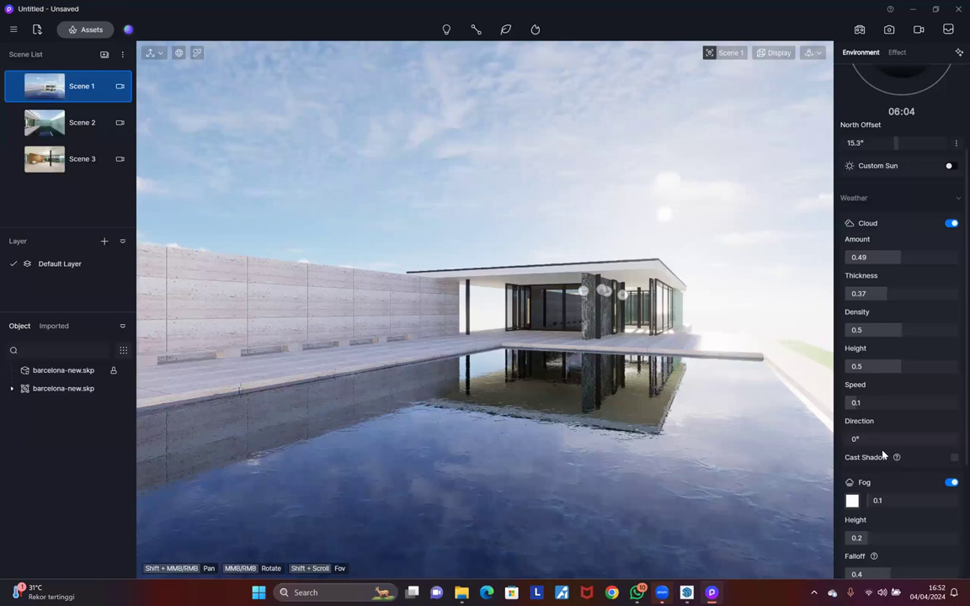
drag(909, 501, 878, 502)
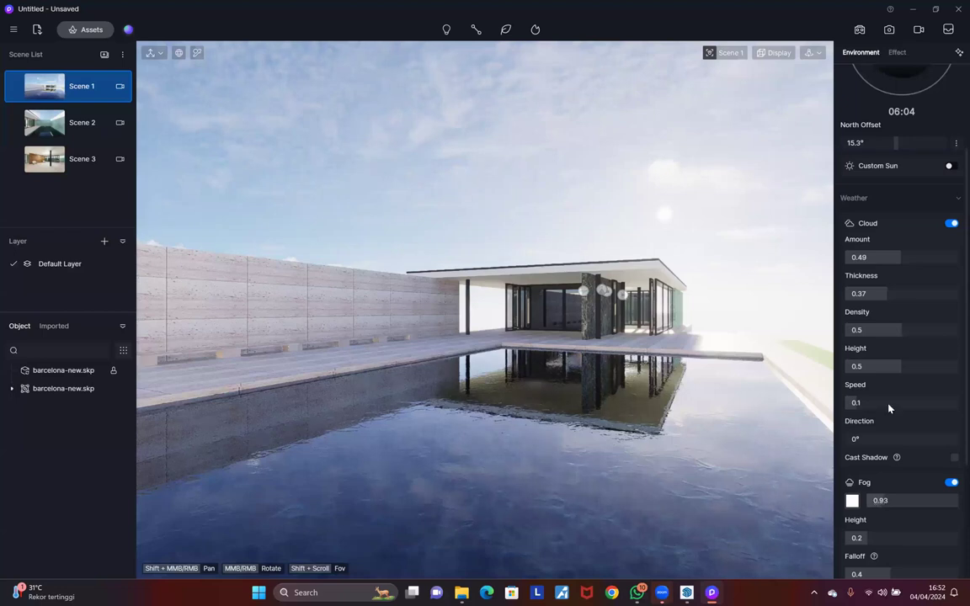
drag(878, 501, 875, 501)
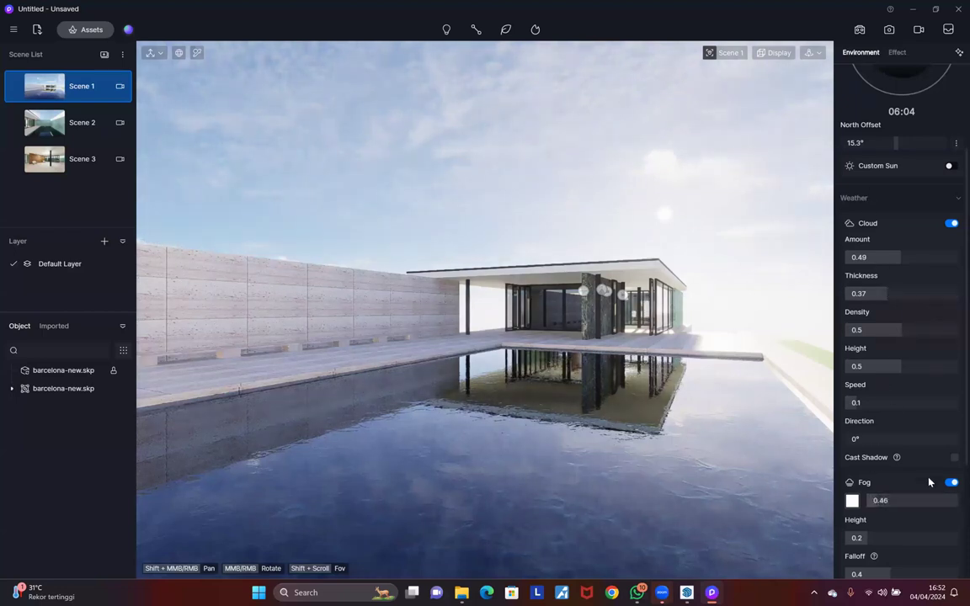
click(952, 482)
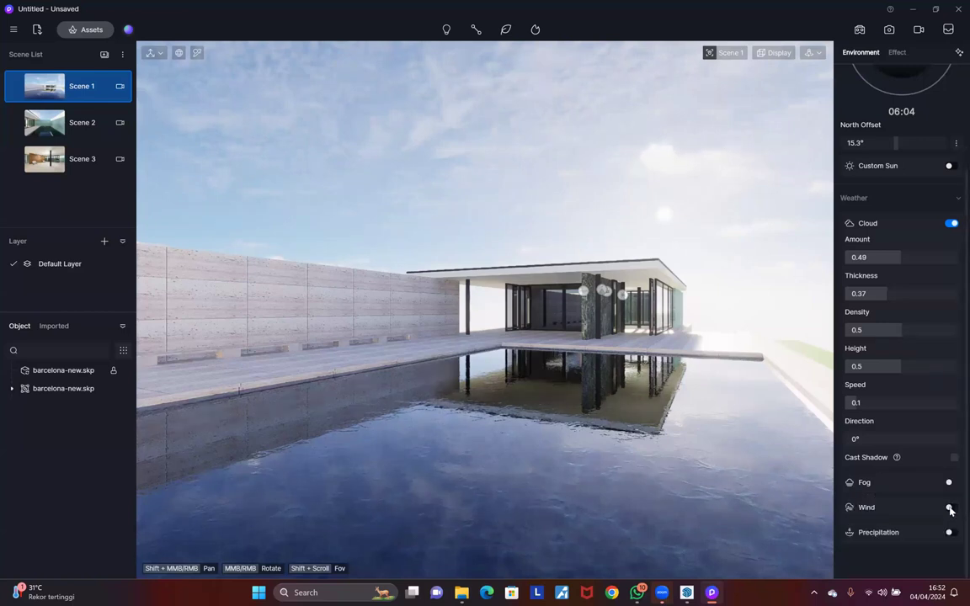
Step: Try a stronger wind, switch wind off, and readjust the early-morning sun time
drag(880, 541, 868, 531)
scroll(862, 515, down, 1)
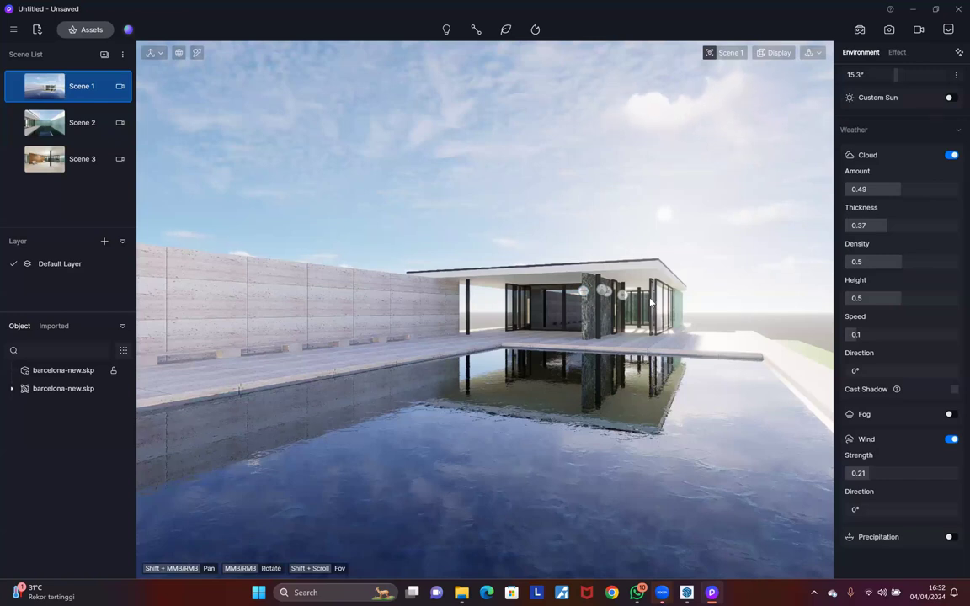
click(951, 439)
scroll(905, 403, up, 5)
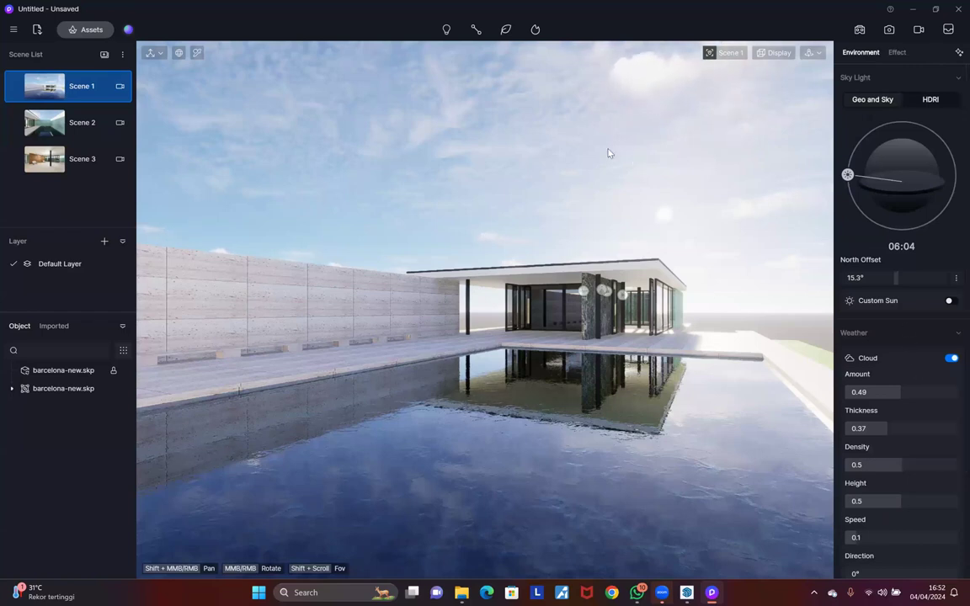
mouse_move(848, 174)
mouse_down()
mouse_move(846, 165)
mouse_move(848, 181)
mouse_up()
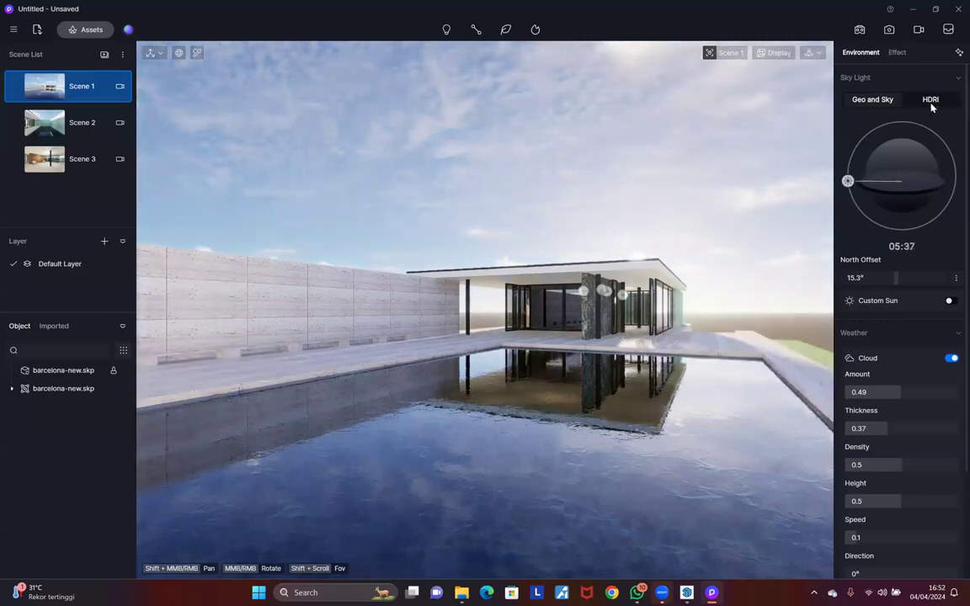
Step: Switch the sky light to HDRI using the Sunset Glow 02 preset
click(931, 99)
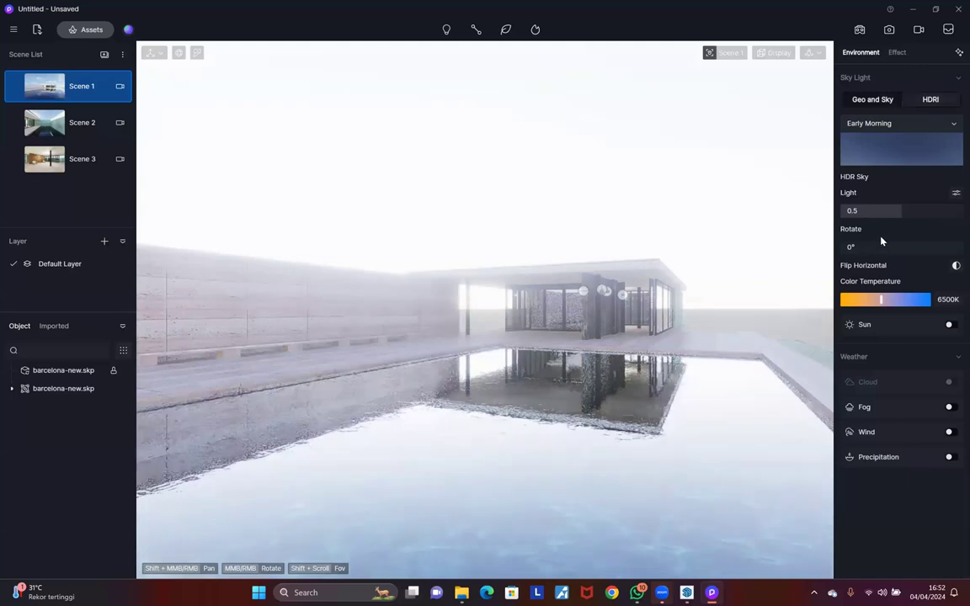
click(881, 241)
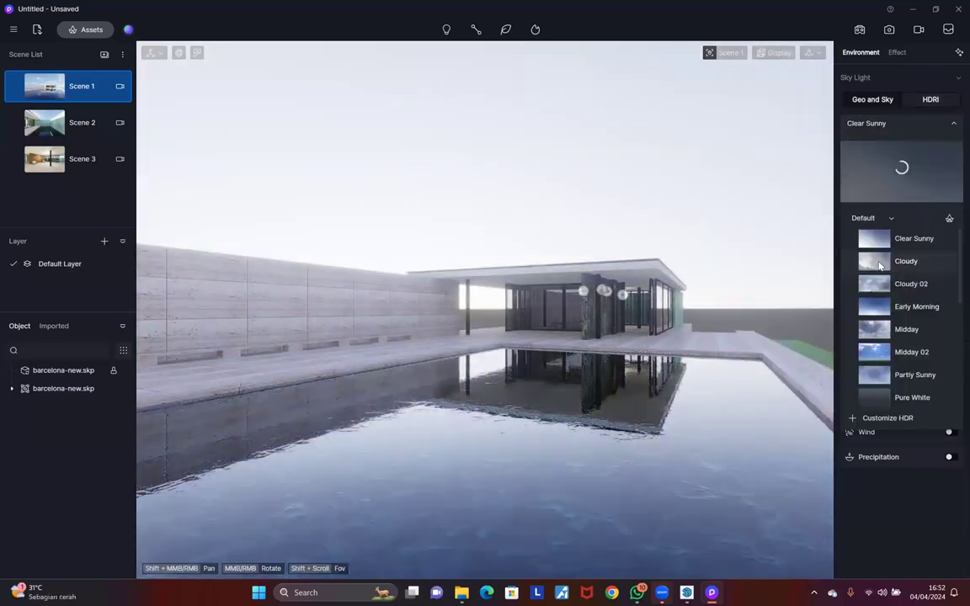
scroll(880, 294, down, 5)
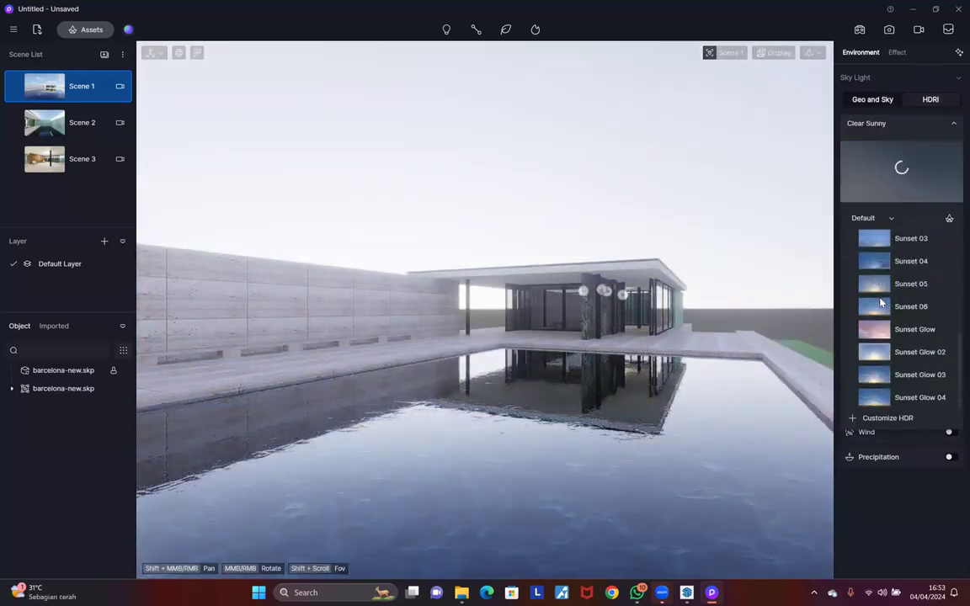
click(880, 353)
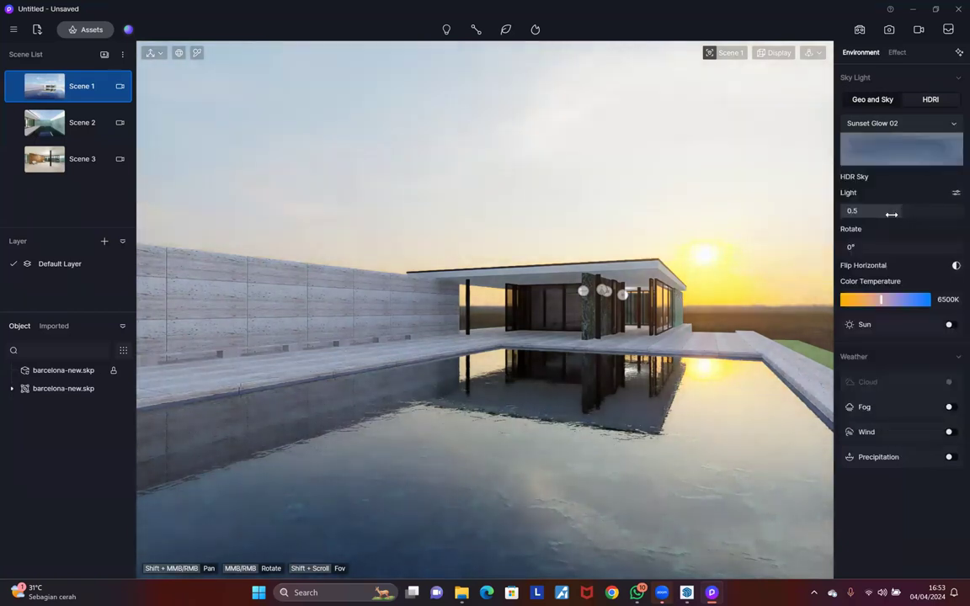
Step: Rotate the HDRI sky to 360° and set its light to 0.51
drag(845, 246, 955, 246)
key(ctrl+z)
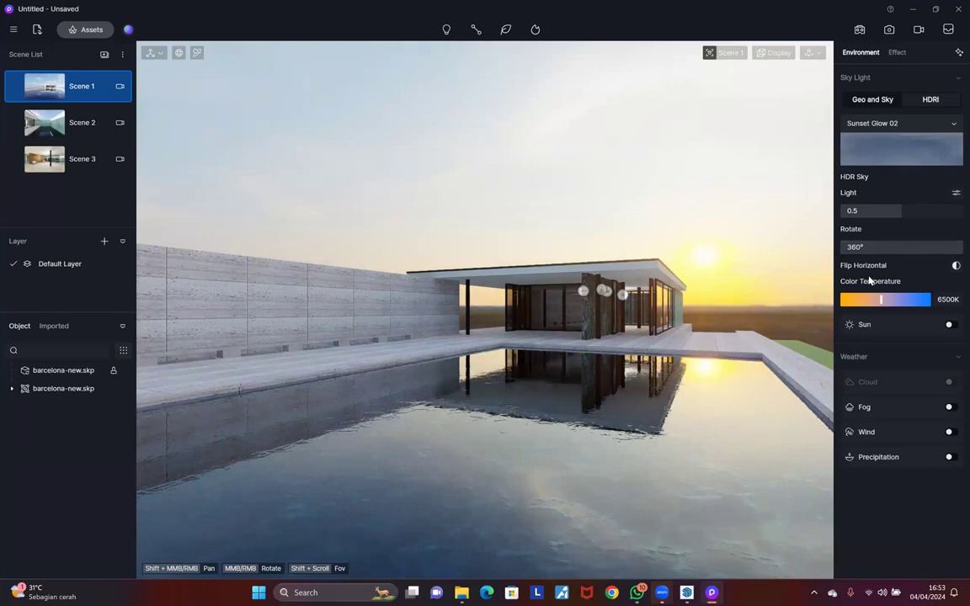
click(898, 211)
drag(908, 229, 891, 205)
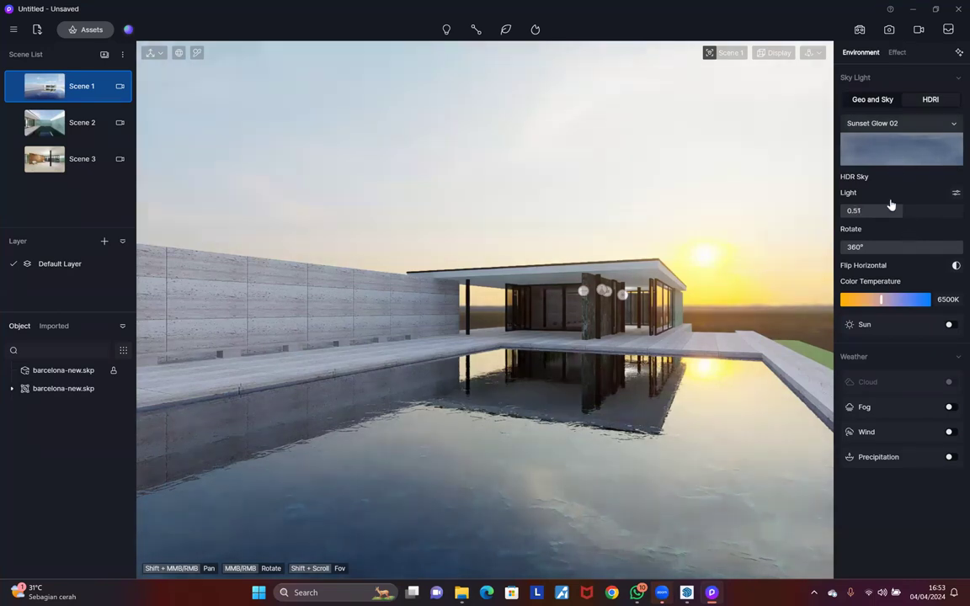
click(896, 127)
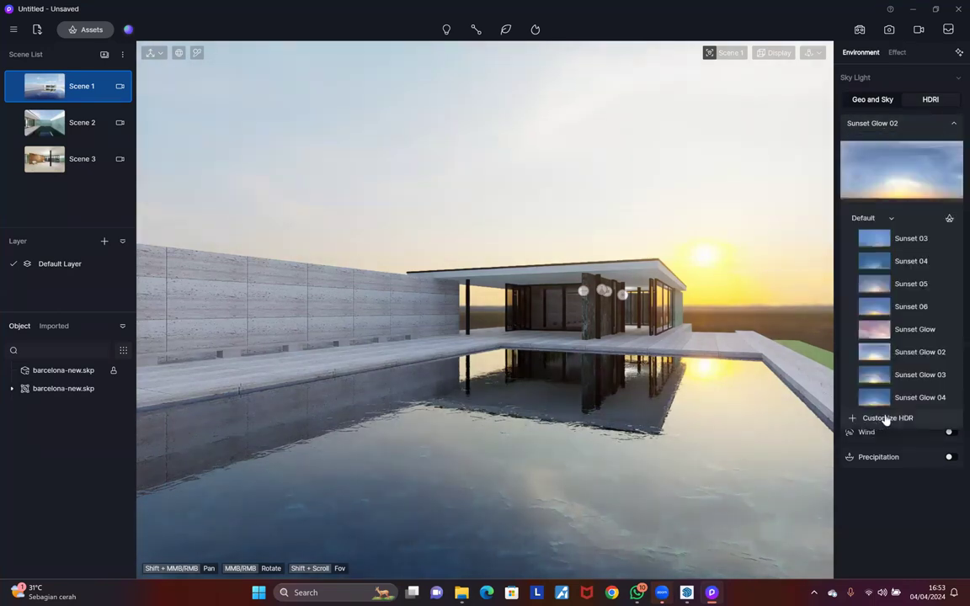
Step: Load dikhololo_night_2k.hdr from the D: drive HDRI folder as sky and rotate it
click(886, 419)
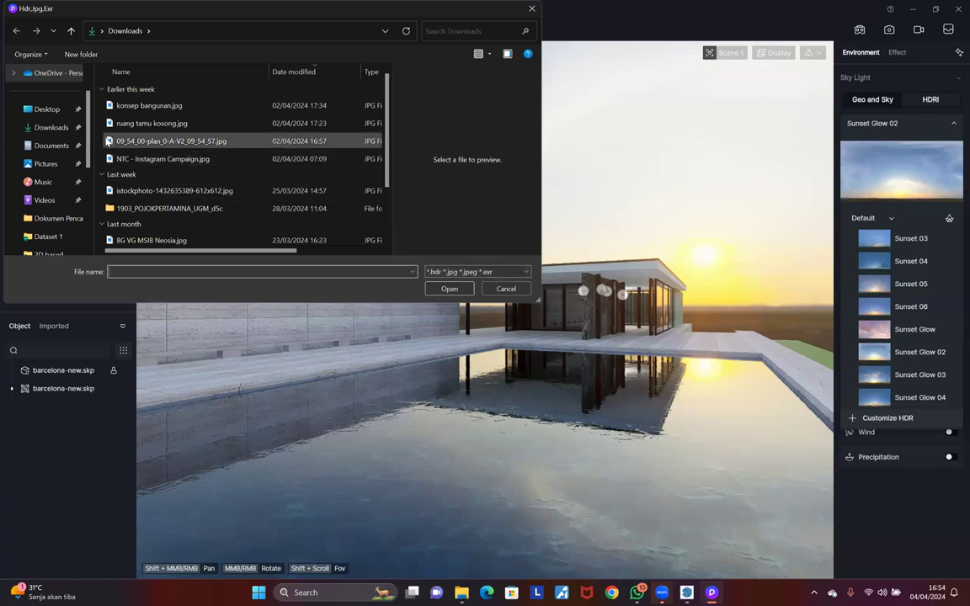
drag(88, 144, 89, 193)
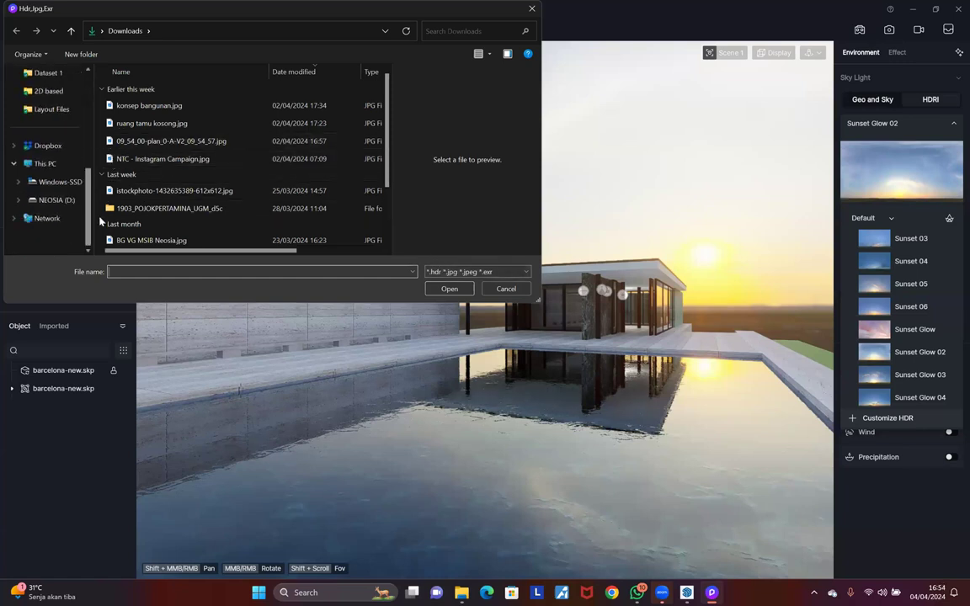
click(56, 200)
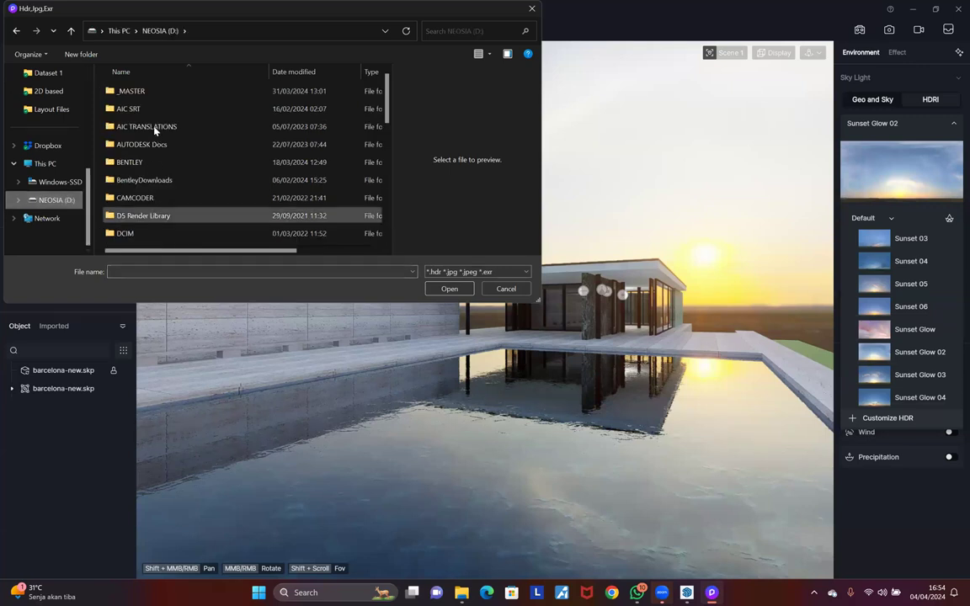
scroll(155, 178, down, 2)
scroll(154, 206, down, 1)
double_click(139, 184)
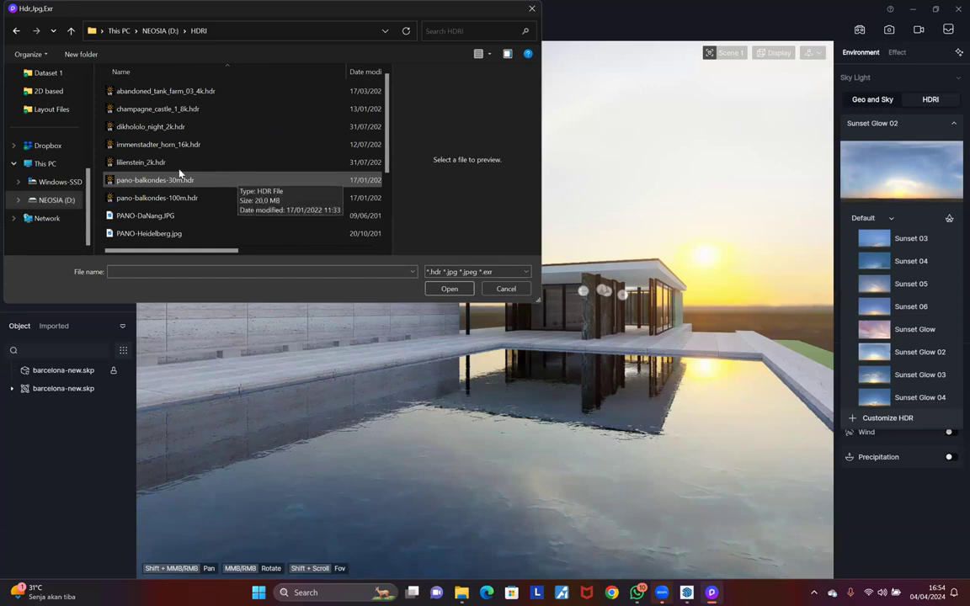
click(154, 145)
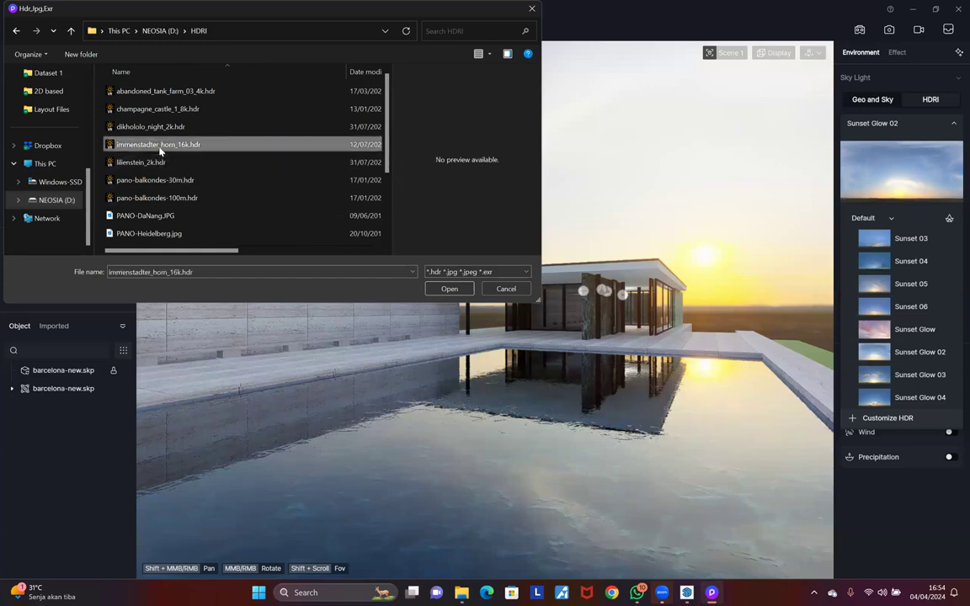
click(163, 128)
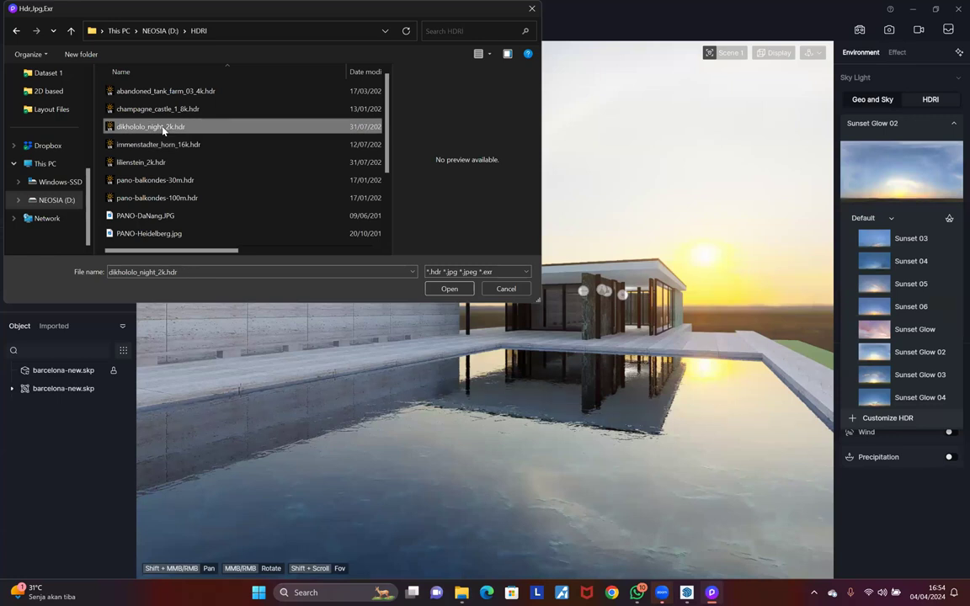
double_click(164, 130)
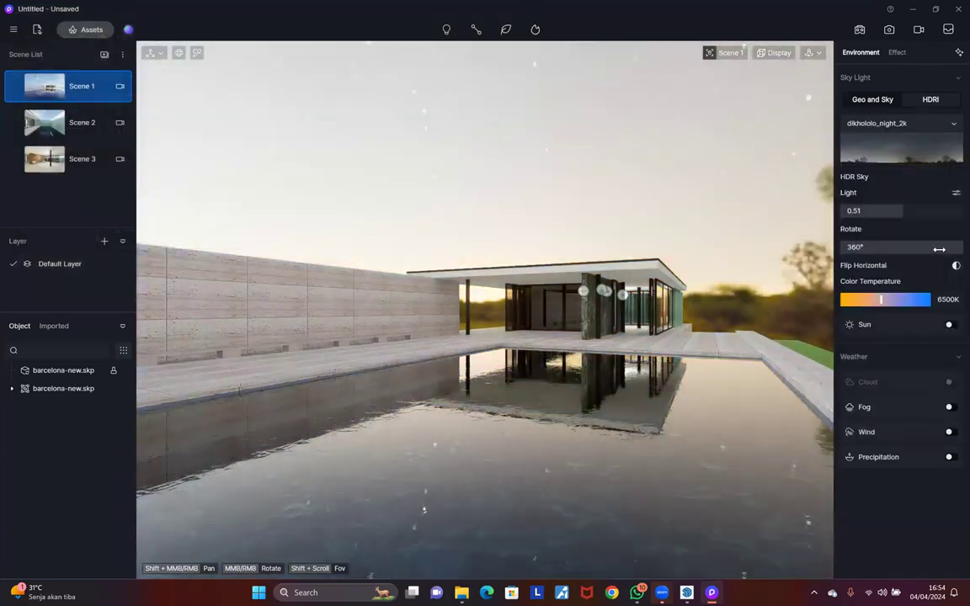
drag(943, 248, 827, 262)
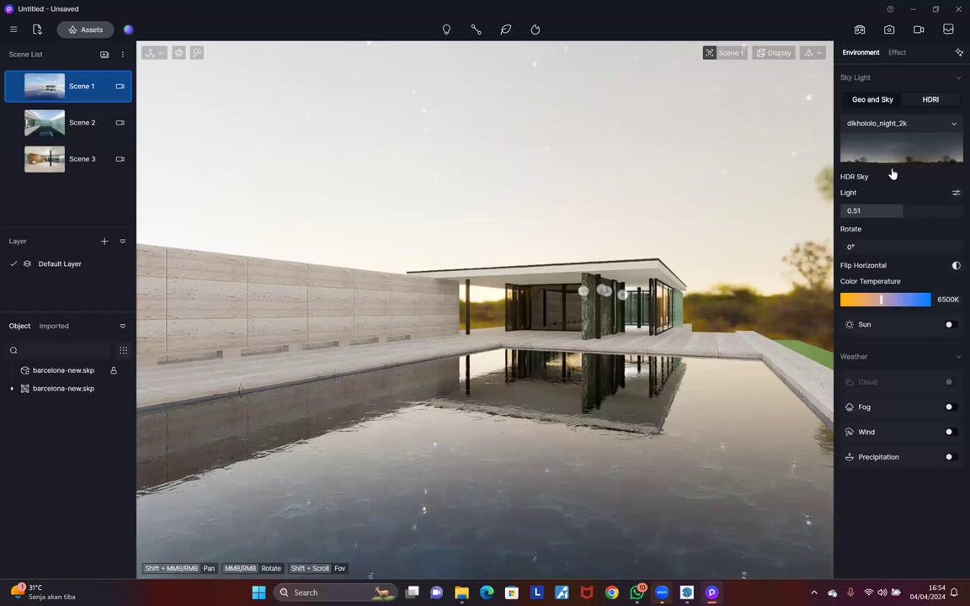
Step: Try custom skies PANO-Malta, sunset_jhbcentral_4k and dikhololo_night_2k, settling on PANO-DaNang
click(901, 123)
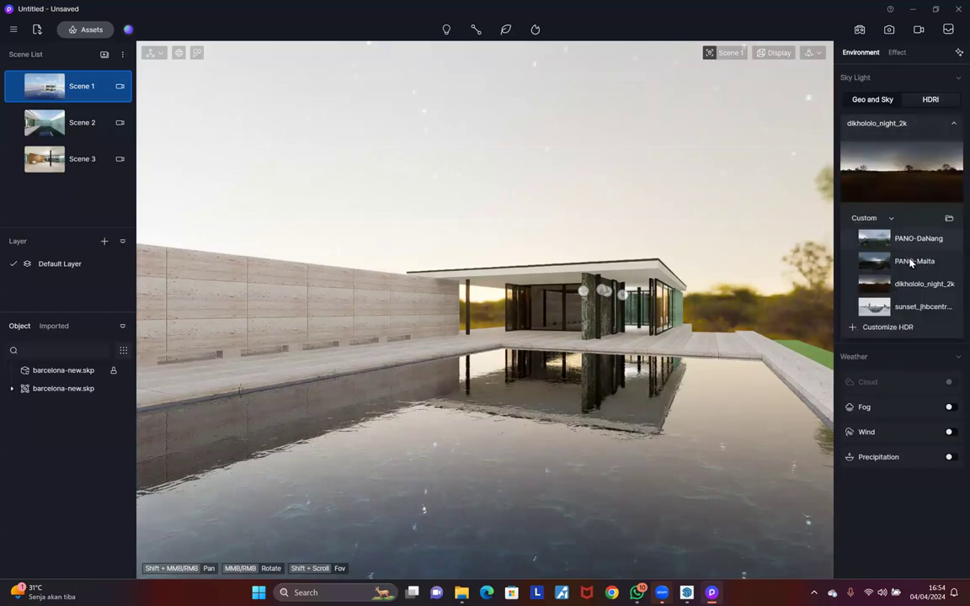
click(914, 261)
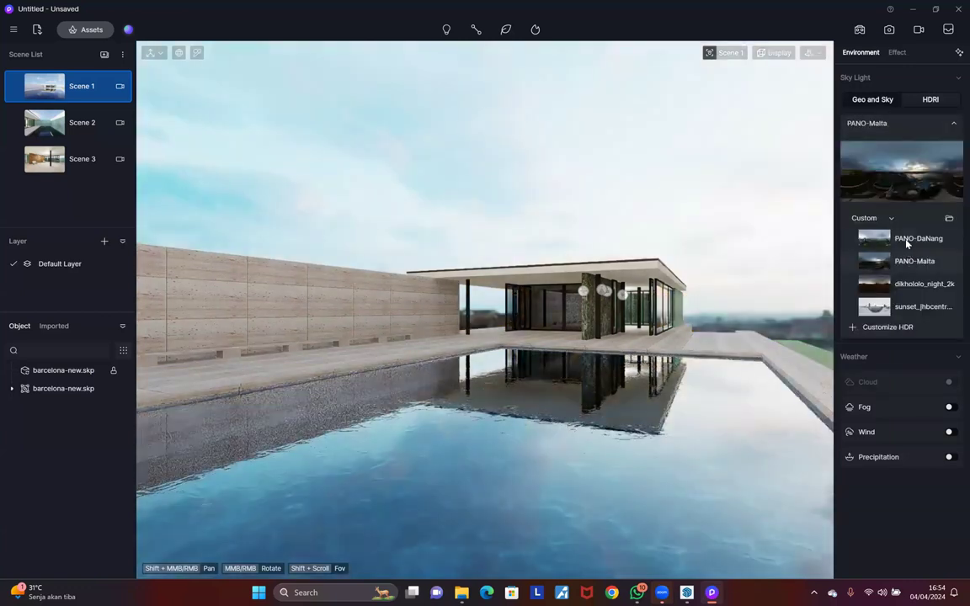
click(902, 241)
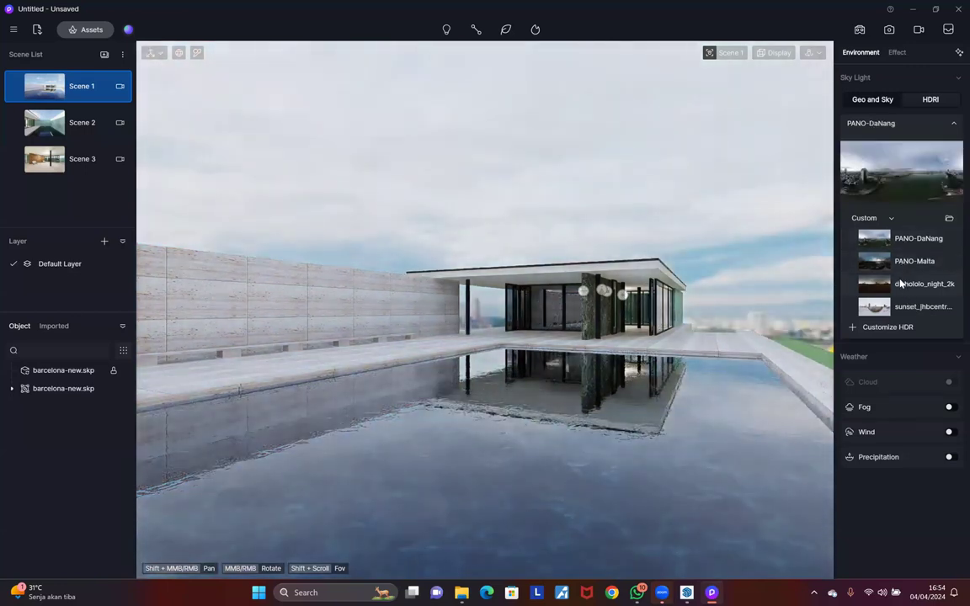
click(919, 307)
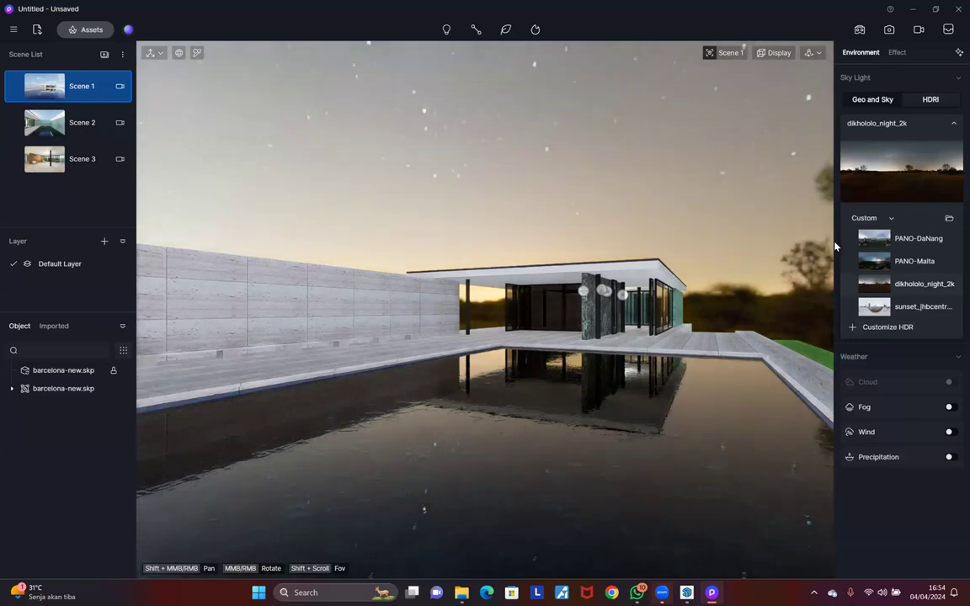
click(869, 261)
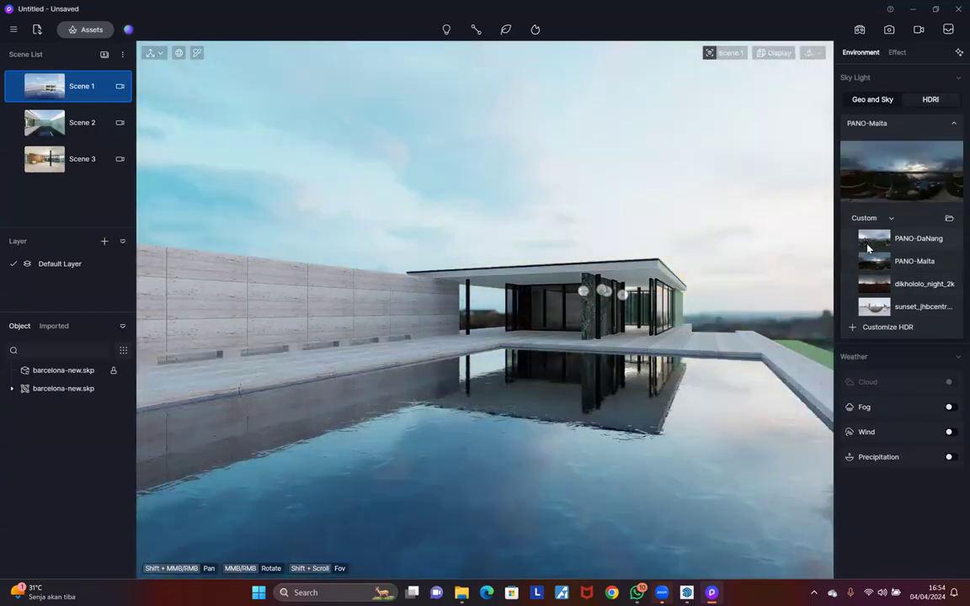
click(868, 245)
click(872, 260)
click(890, 290)
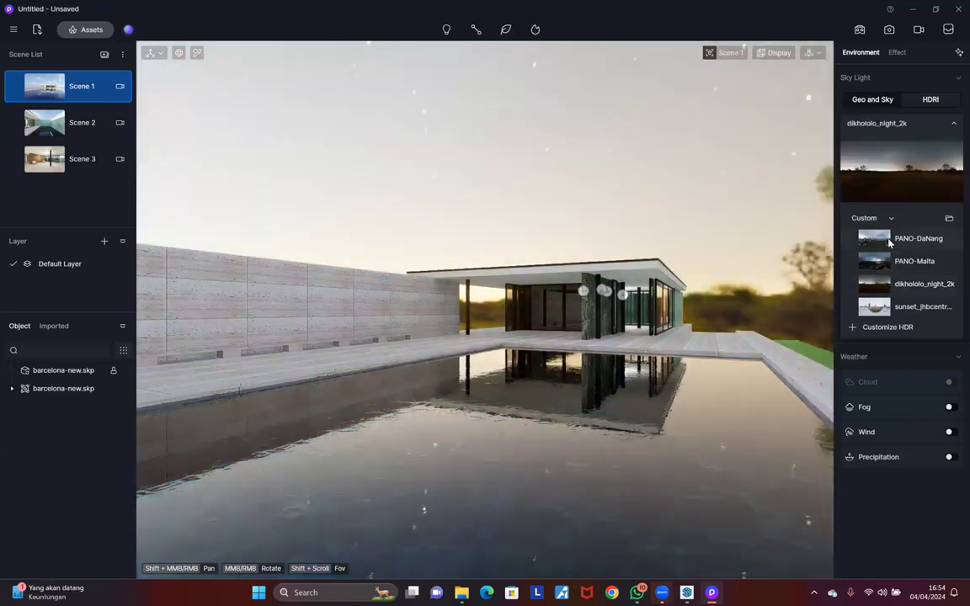
click(890, 243)
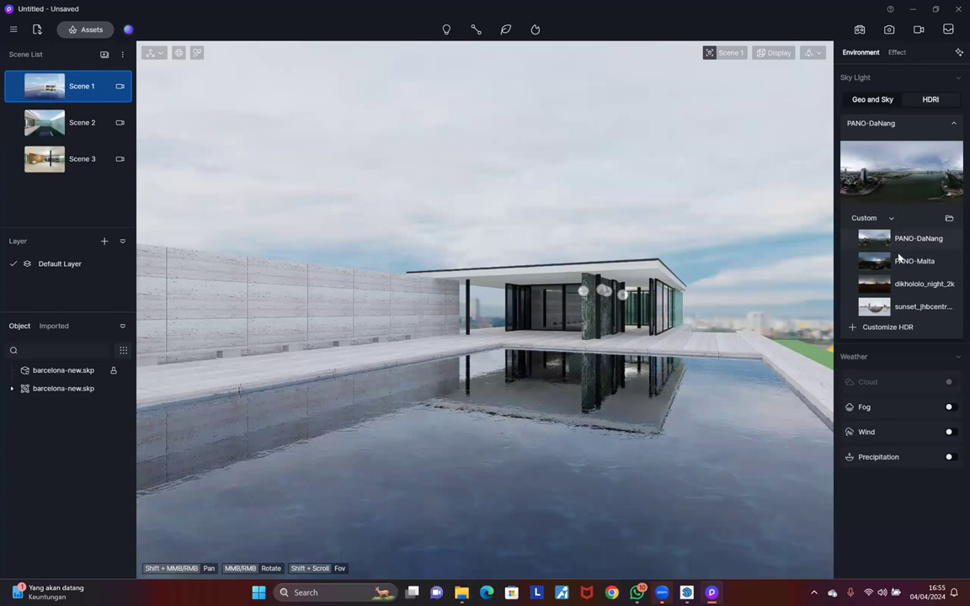
Step: Close and reopen the HDR sky list to reach the default/custom sky choice
click(906, 178)
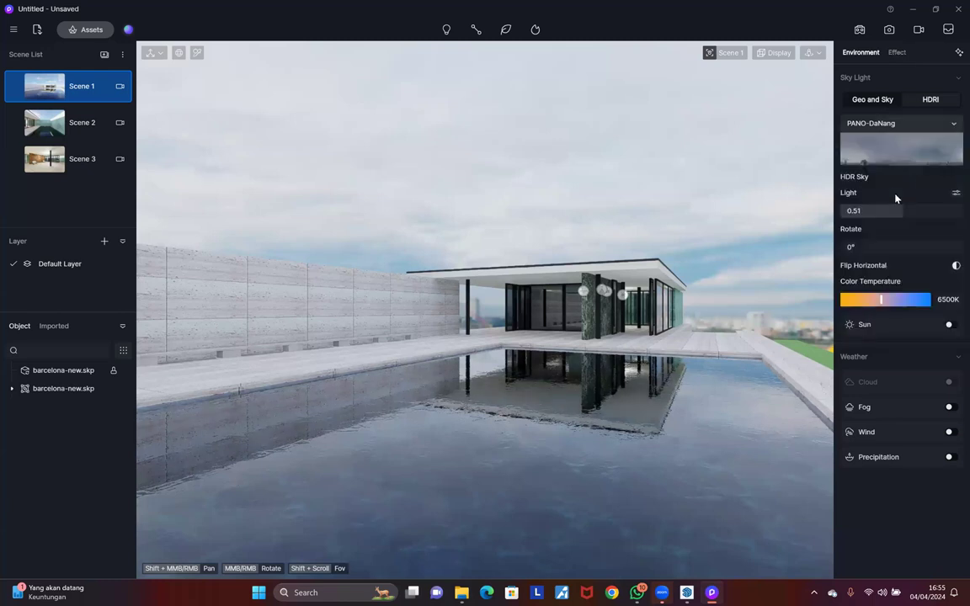
click(896, 135)
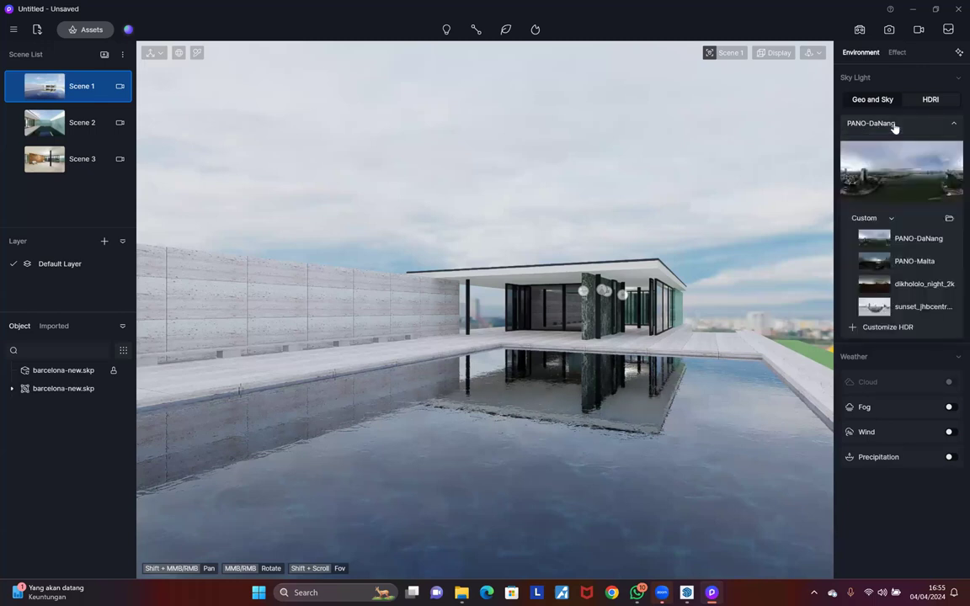
click(931, 99)
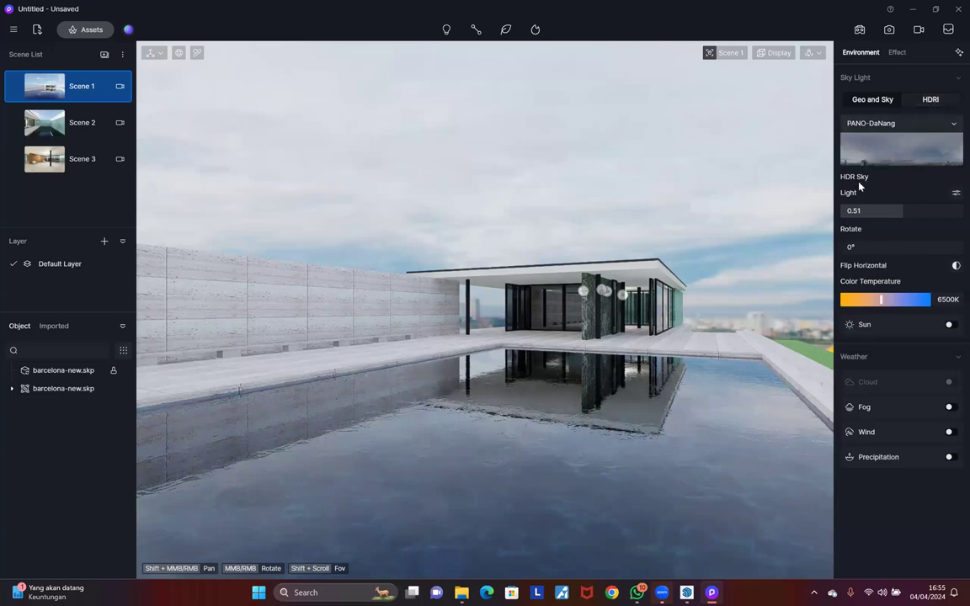
click(884, 125)
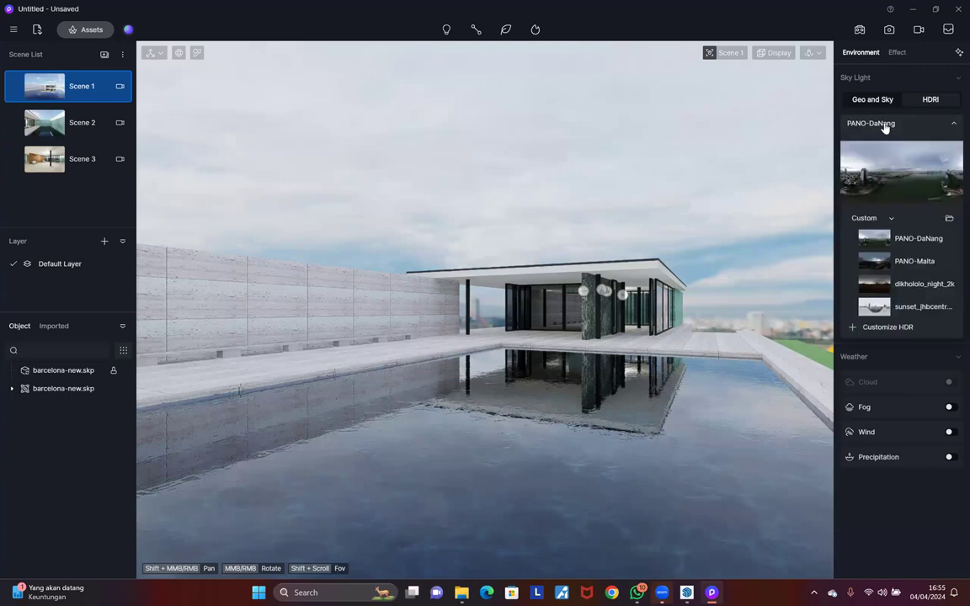
click(874, 218)
Step: Switch to default presets, try Sunset 05, then apply Sunset Glow rotated to 325°
click(871, 218)
scroll(882, 335, down, 3)
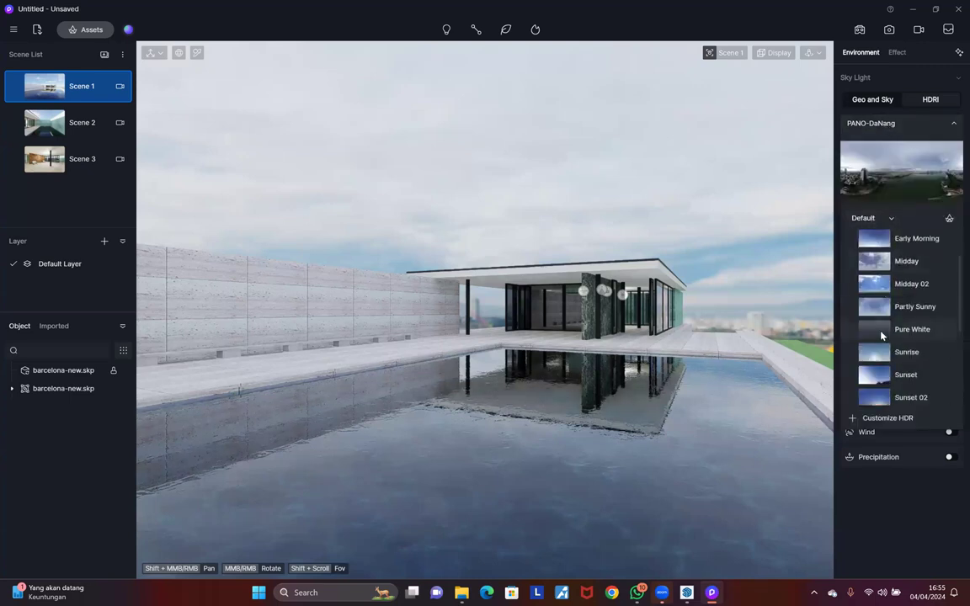
scroll(882, 335, down, 5)
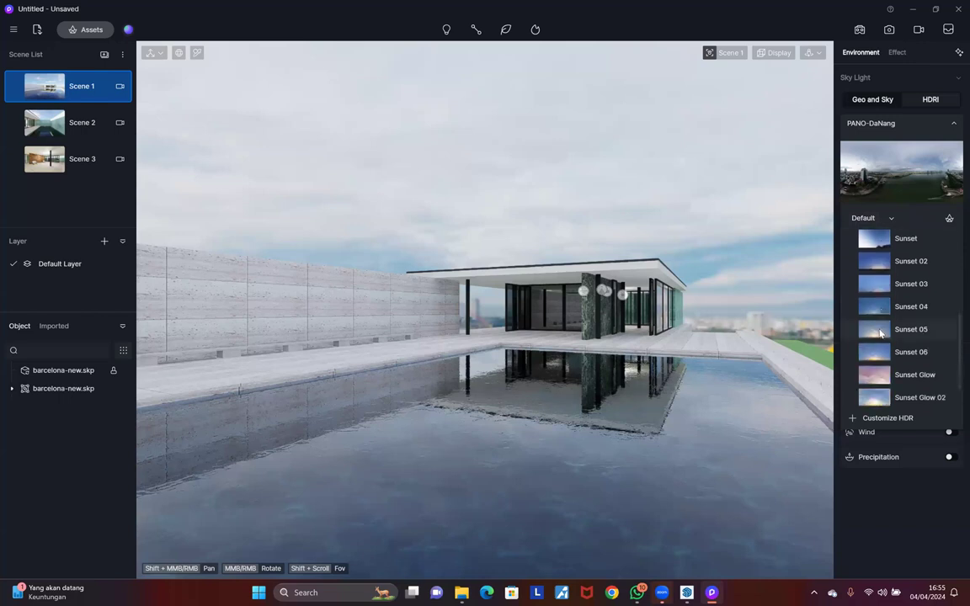
click(880, 332)
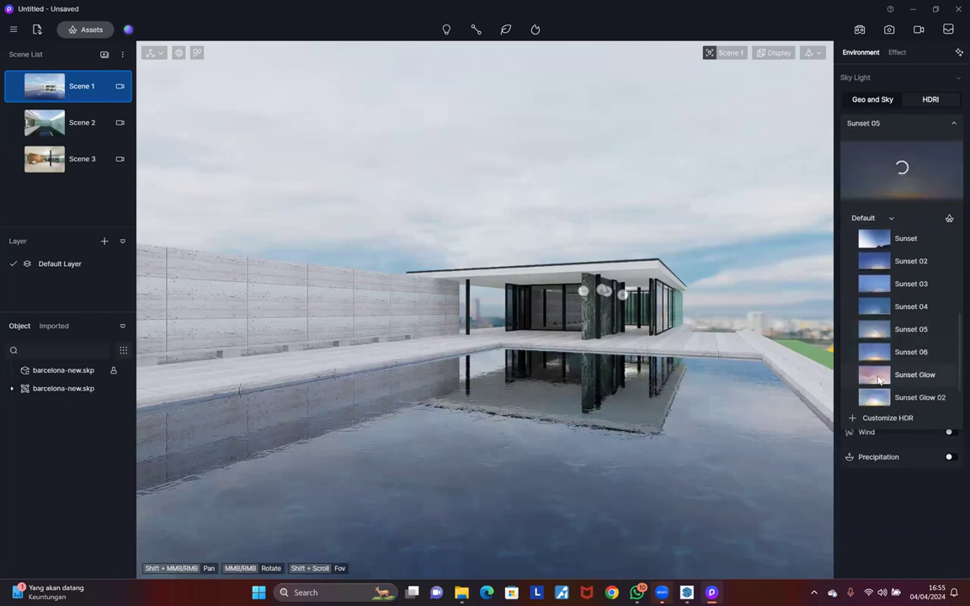
scroll(879, 379, down, 1)
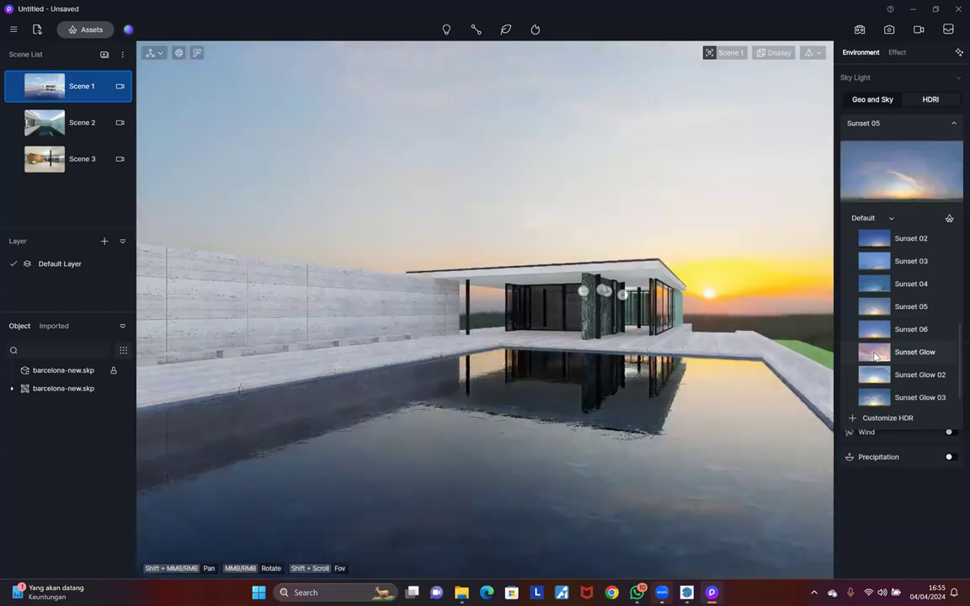
click(875, 356)
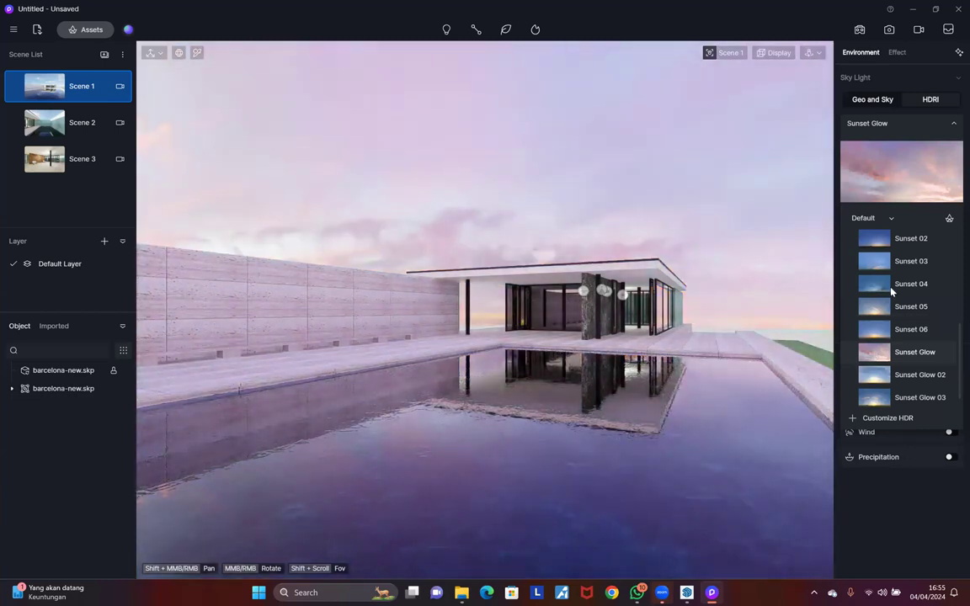
drag(876, 246, 888, 193)
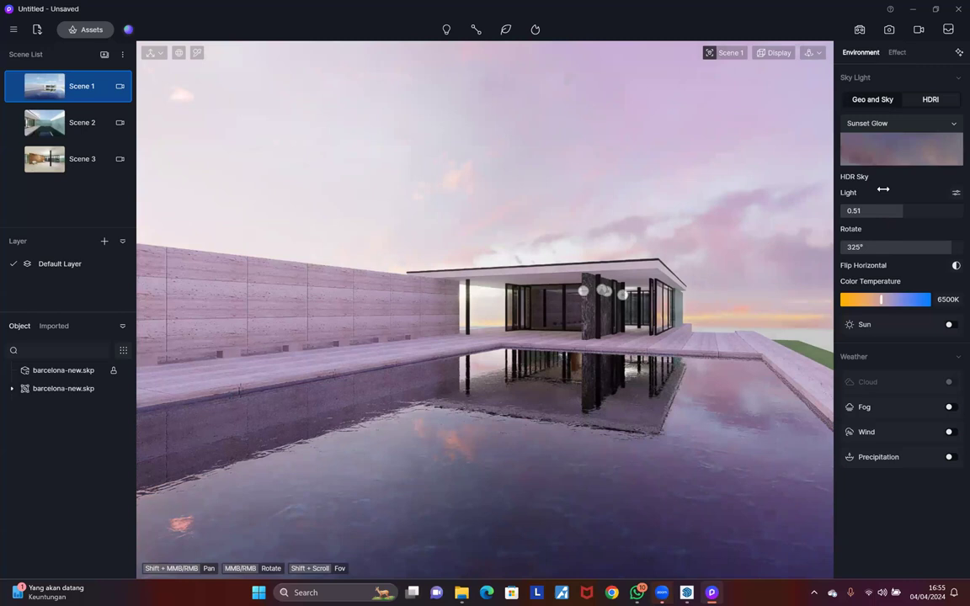
Step: Set post-processing exposure to -0.3 with Auto exposure turned back on
click(898, 53)
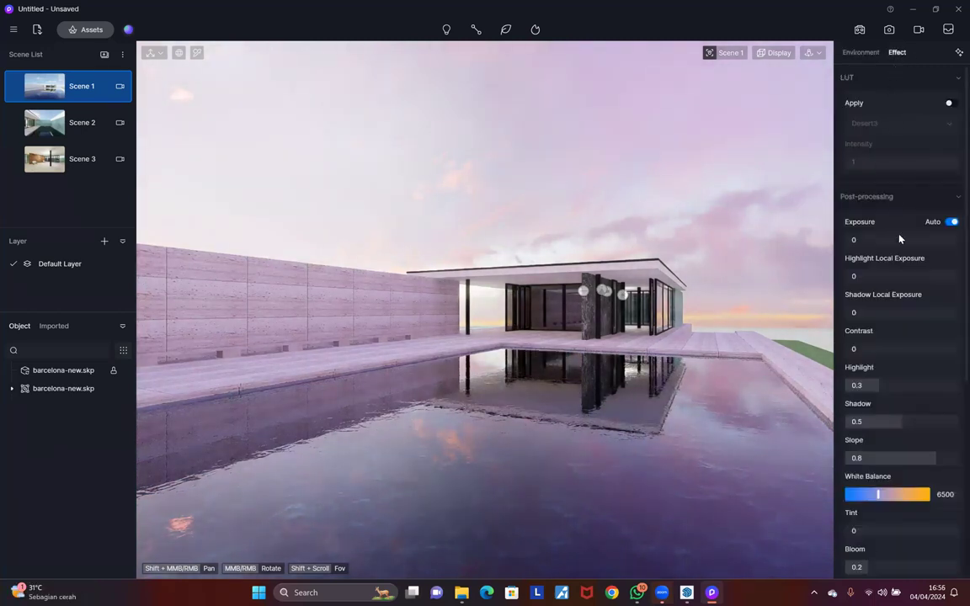
click(951, 222)
click(951, 222)
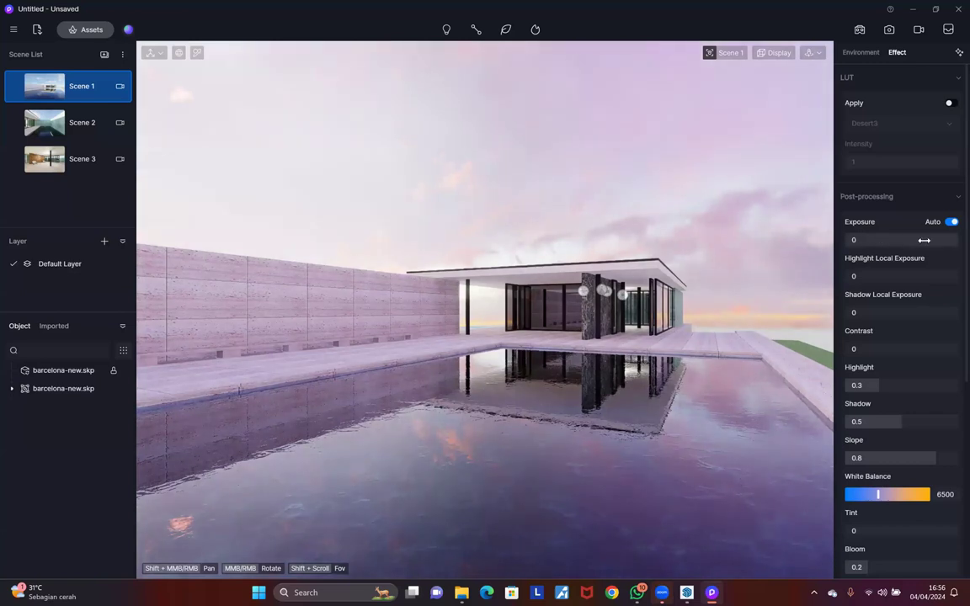
click(952, 221)
drag(864, 269, 868, 312)
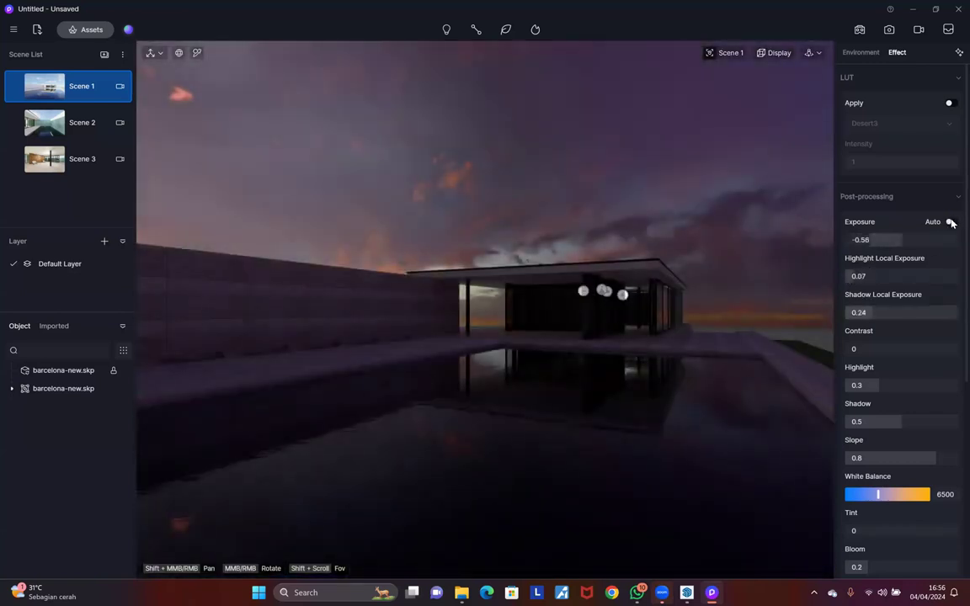
click(951, 223)
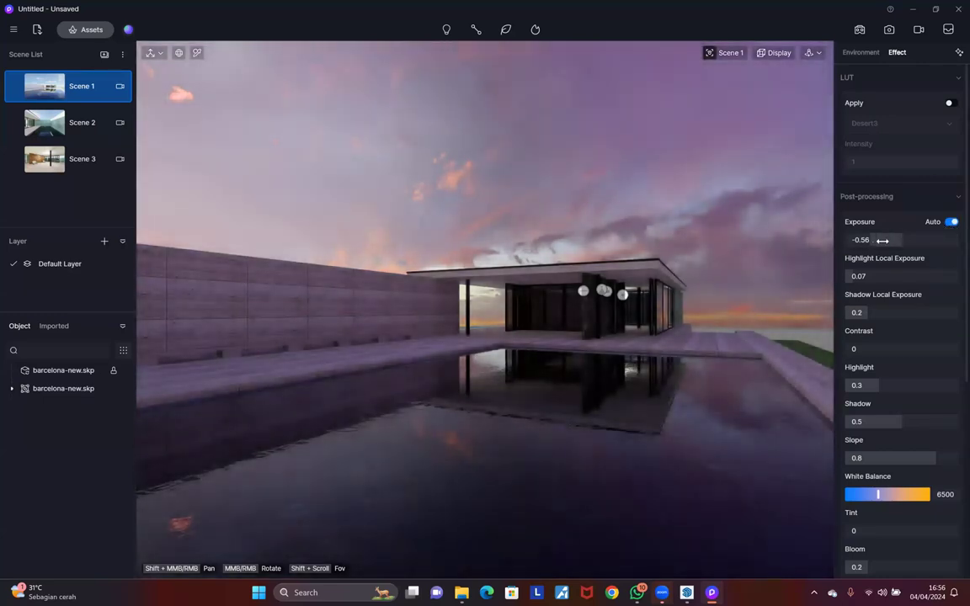
click(952, 223)
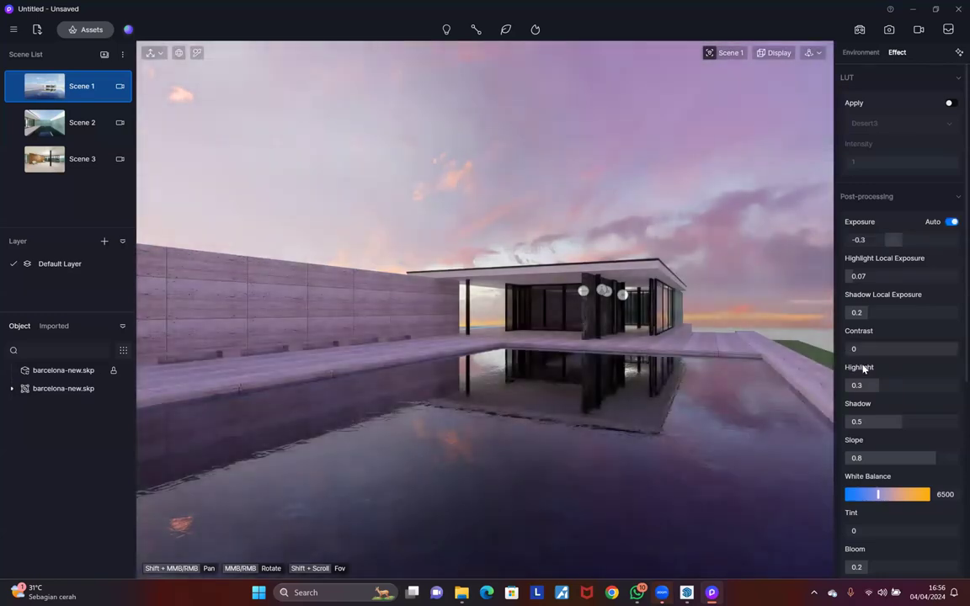
Step: Add a slight lens flare of 0.13 in the effect settings
scroll(867, 387, down, 1)
scroll(869, 389, down, 4)
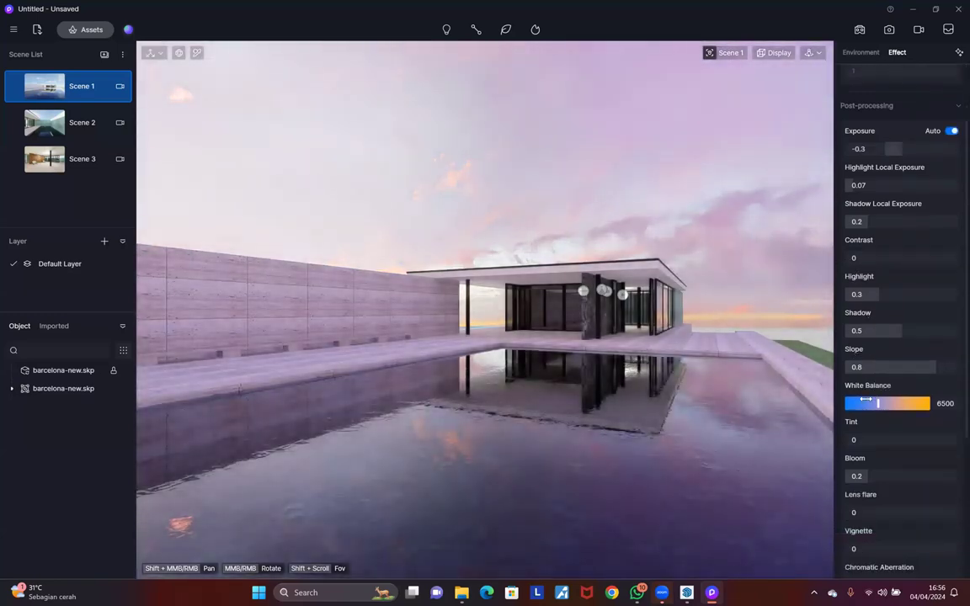
drag(858, 398, 858, 398)
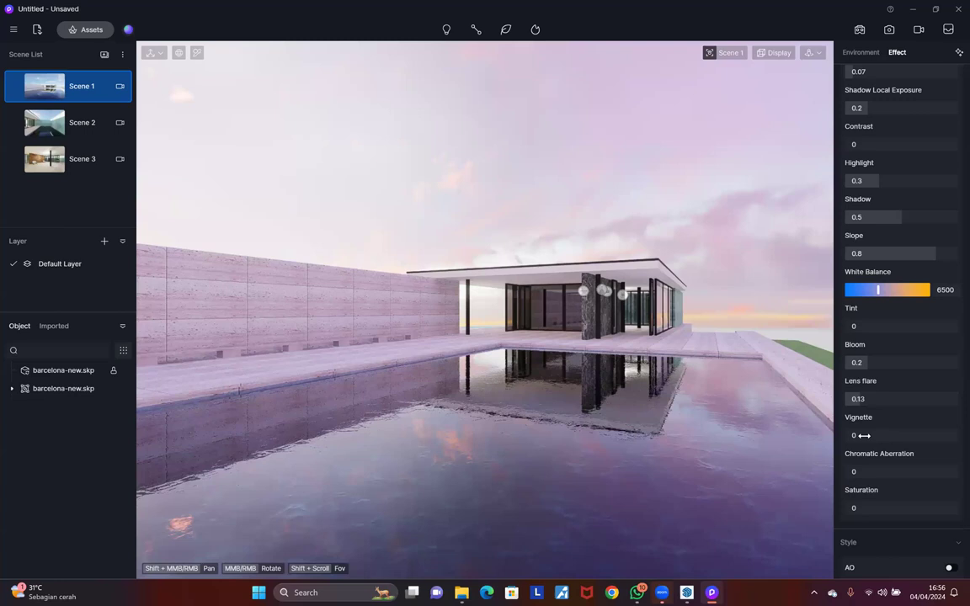
scroll(867, 438, down, 1)
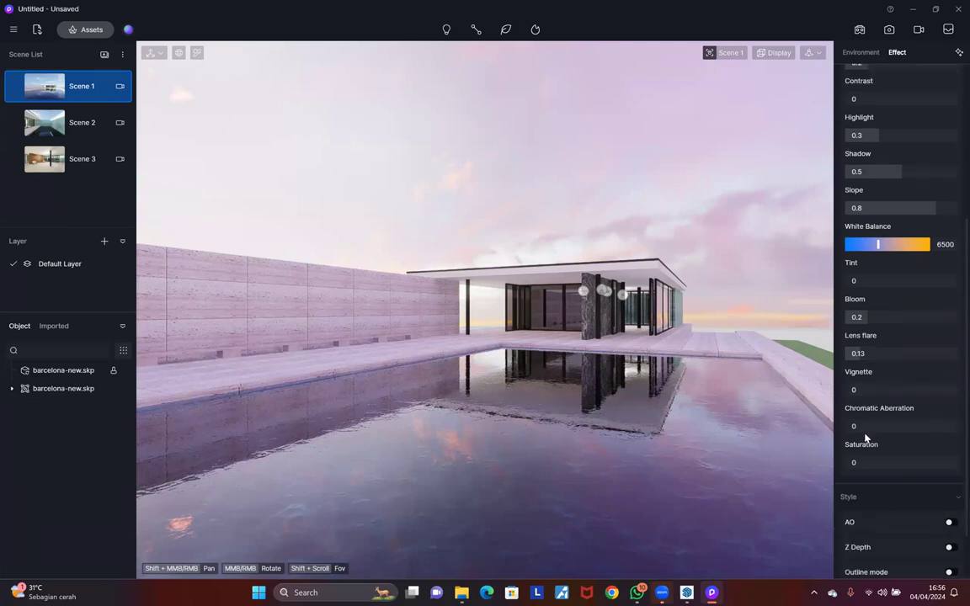
scroll(867, 435, down, 2)
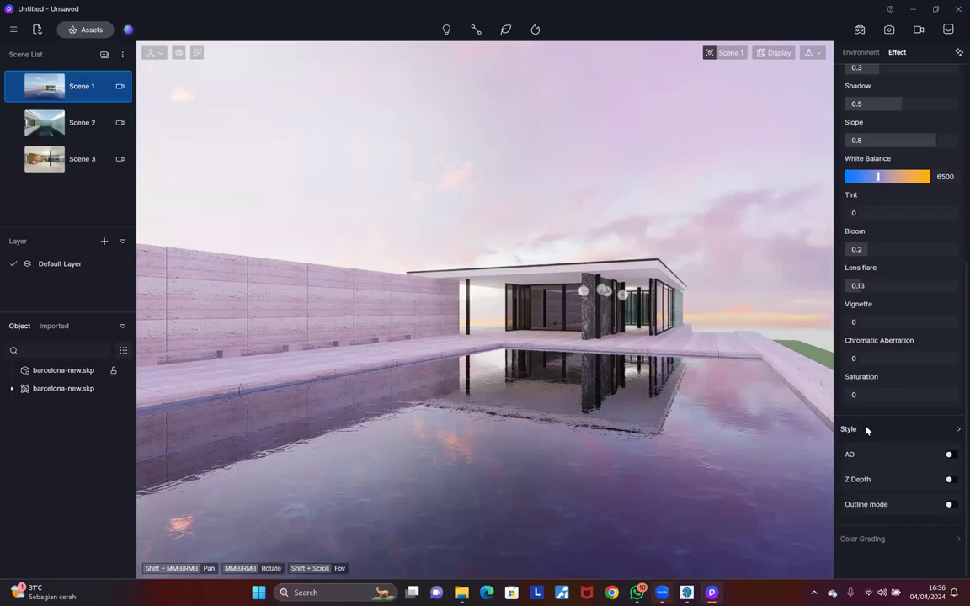
click(867, 429)
click(869, 508)
click(950, 455)
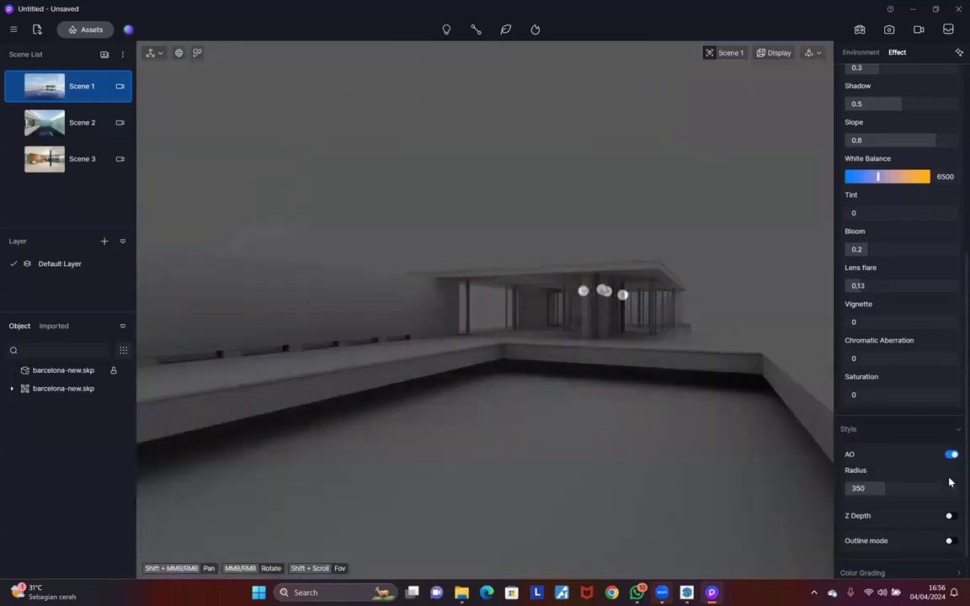
click(950, 455)
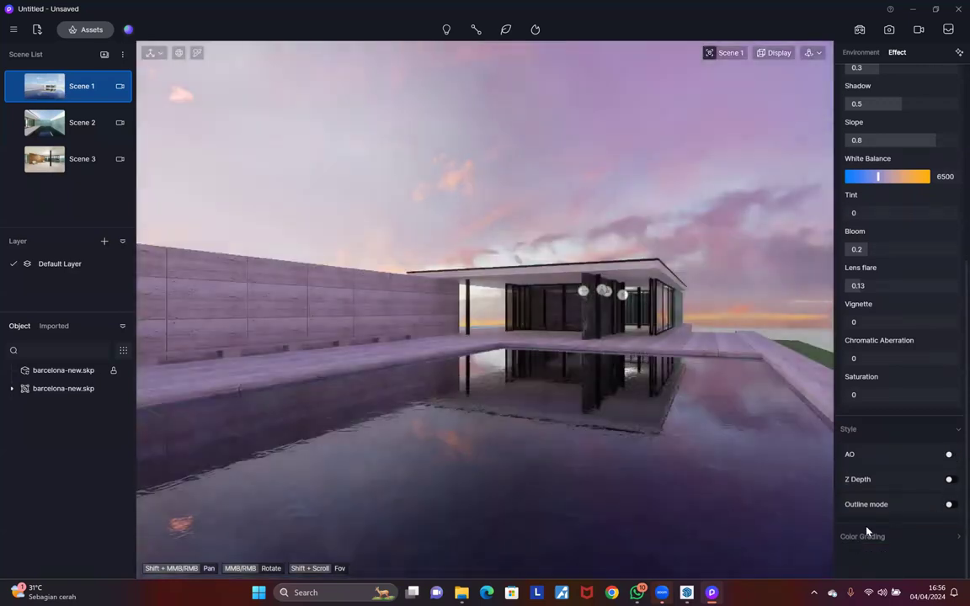
click(950, 480)
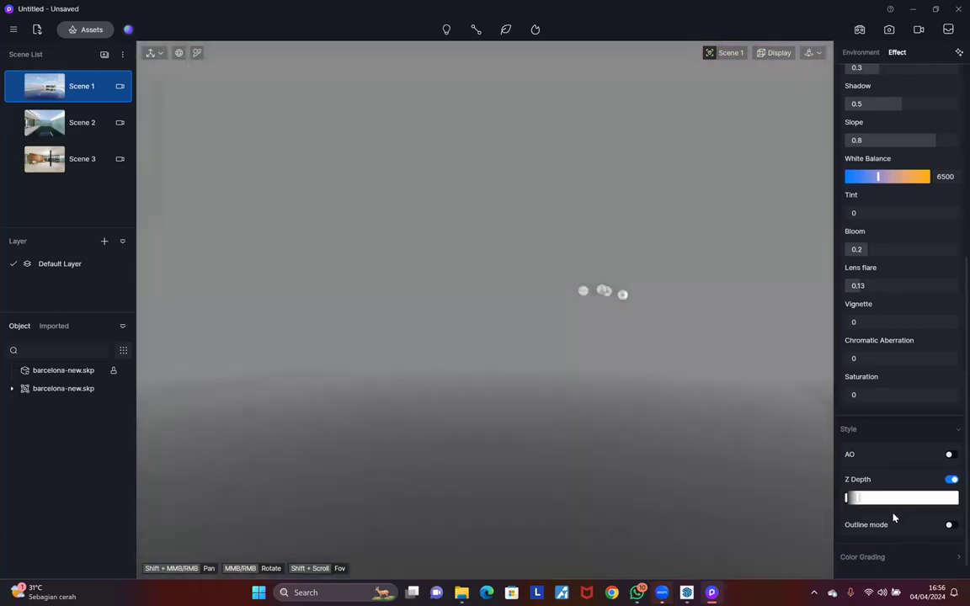
click(950, 480)
click(867, 537)
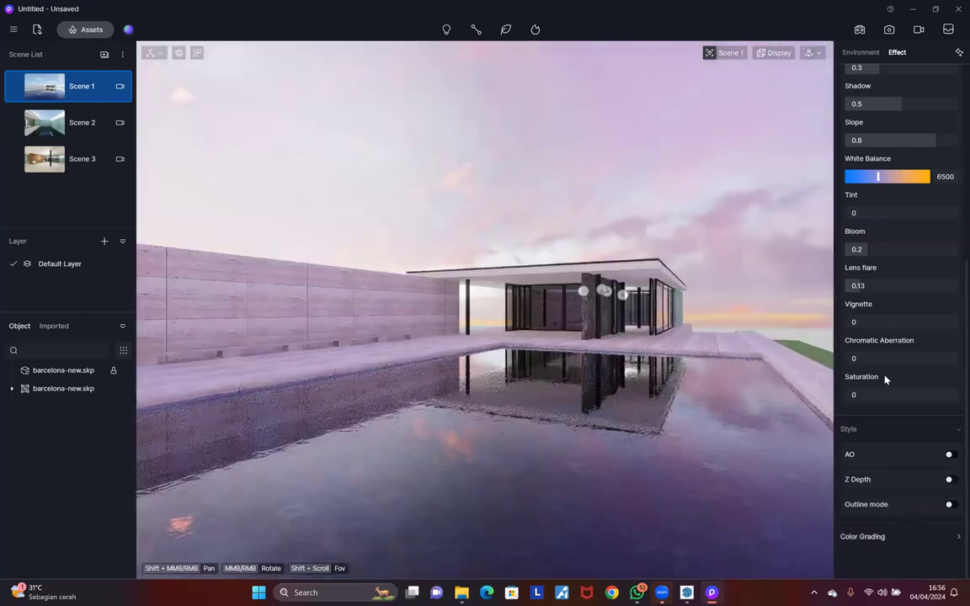
scroll(875, 349, down, 2)
scroll(875, 348, down, 1)
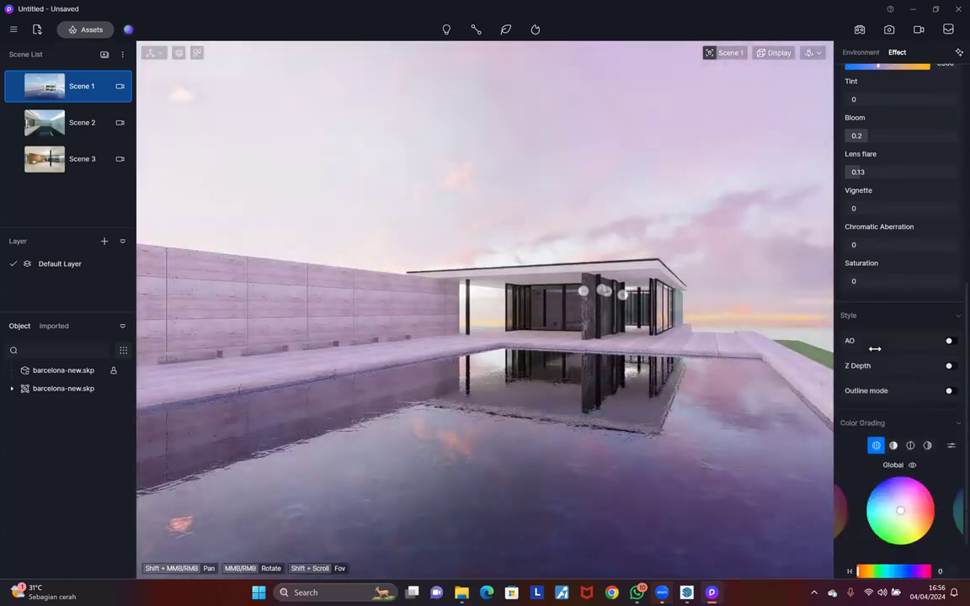
scroll(894, 251, up, 10)
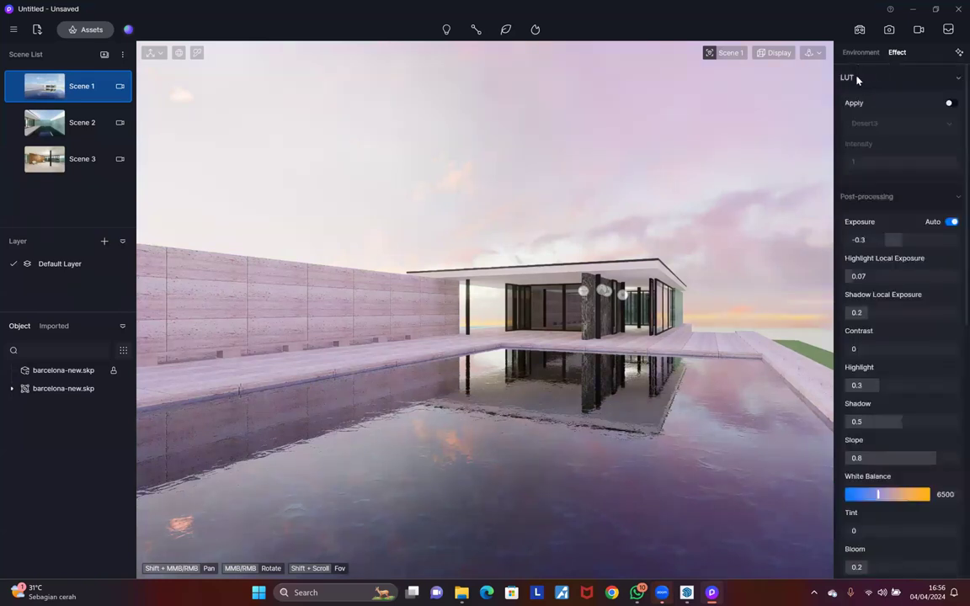
click(874, 82)
click(874, 82)
click(874, 81)
scroll(882, 370, down, 3)
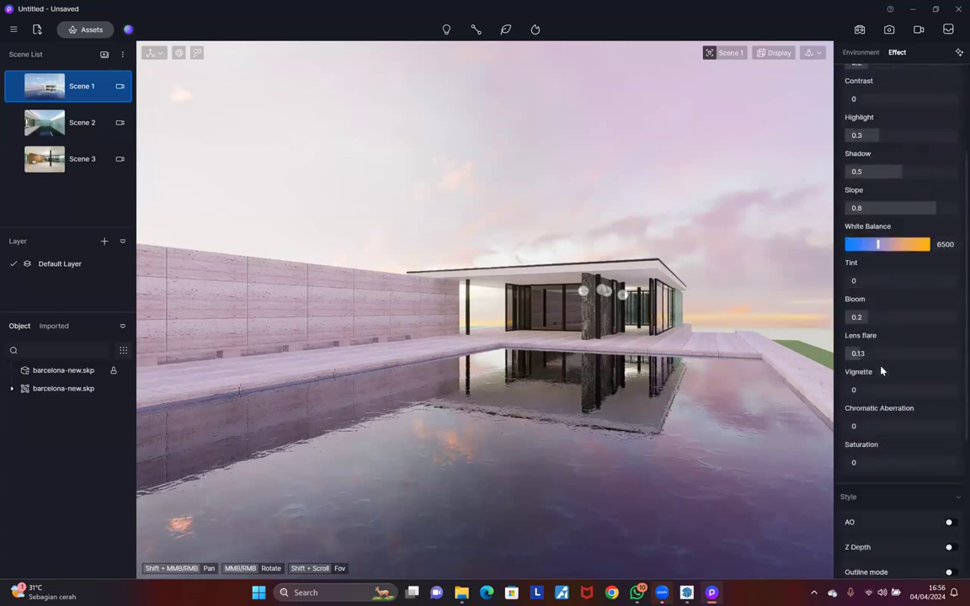
scroll(881, 370, down, 1)
scroll(880, 354, up, 4)
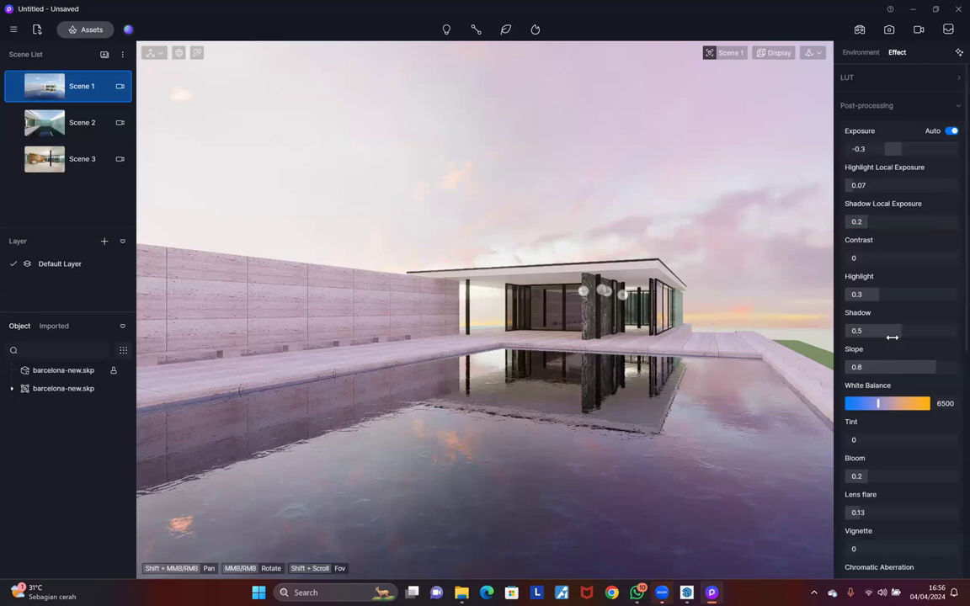
scroll(888, 345, down, 2)
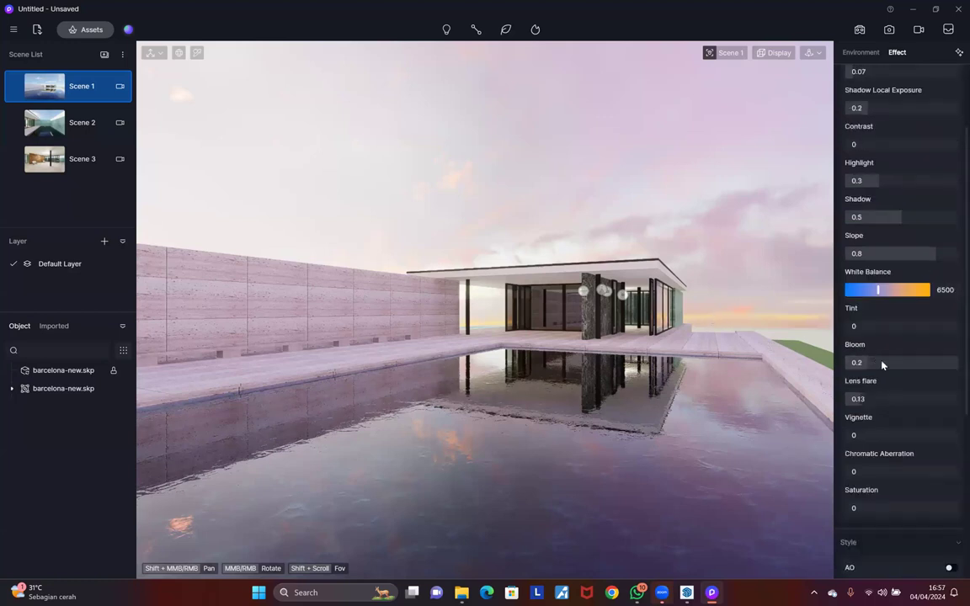
scroll(881, 365, down, 3)
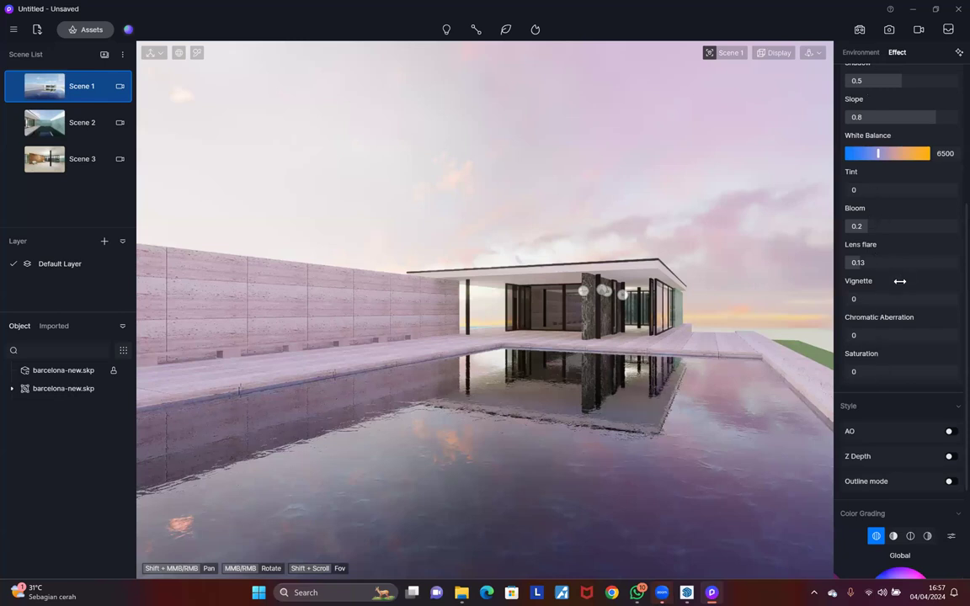
scroll(867, 269, up, 5)
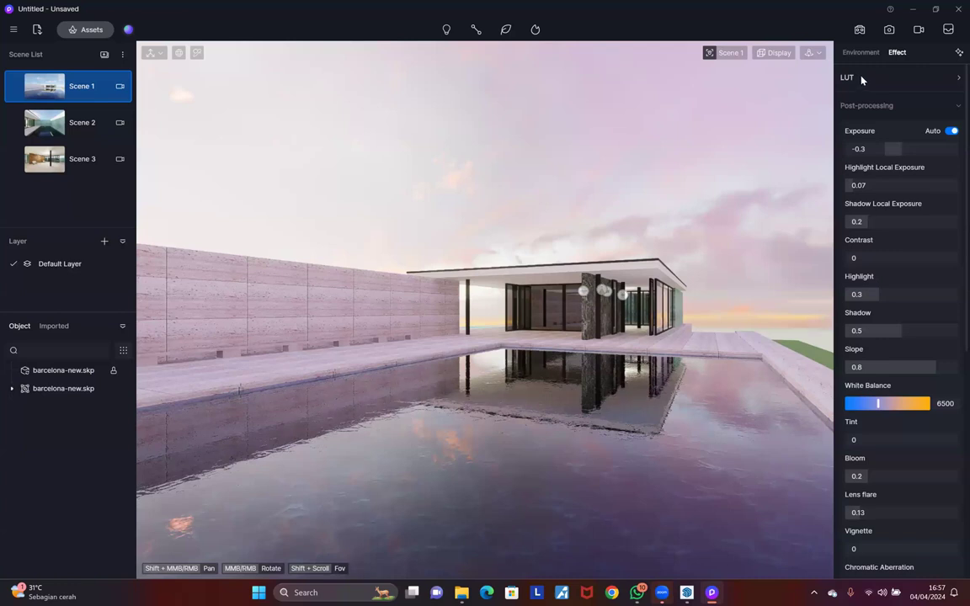
click(861, 79)
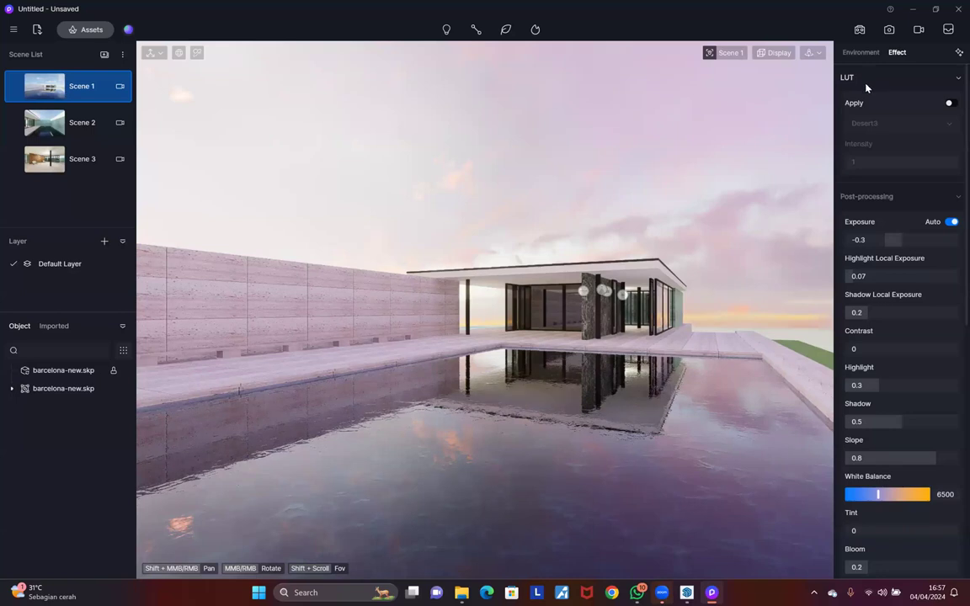
click(949, 103)
click(884, 126)
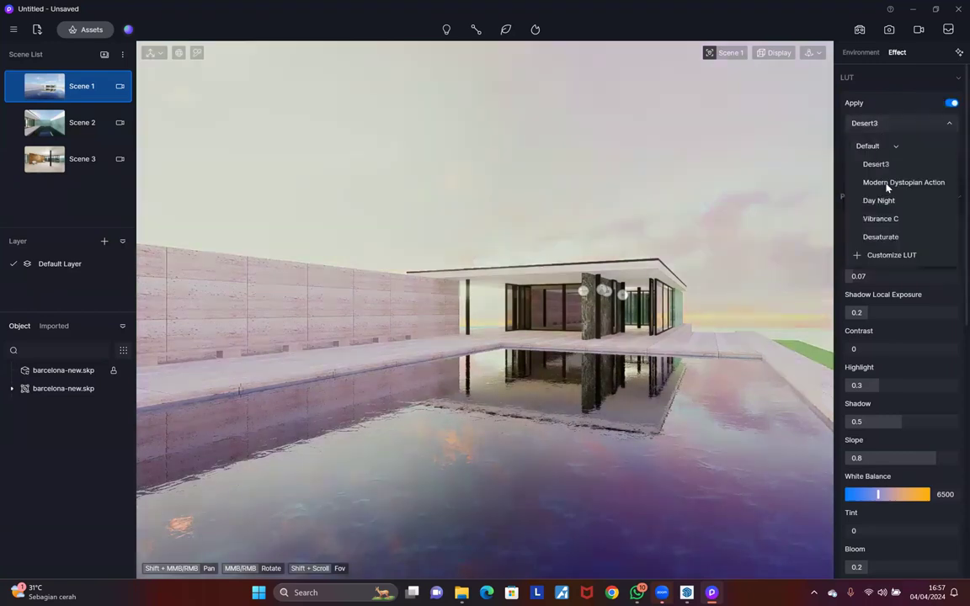
click(886, 185)
click(891, 238)
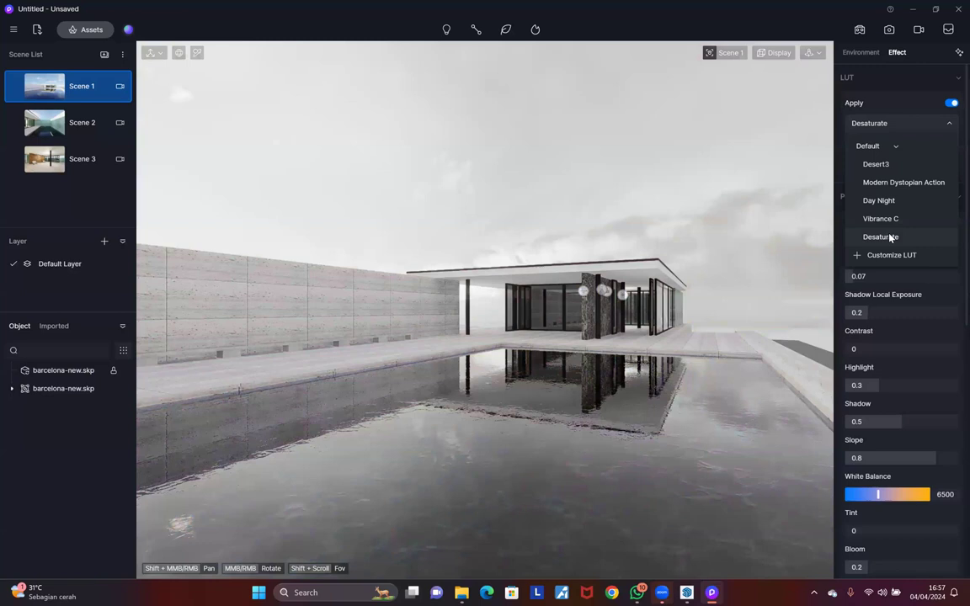
click(889, 179)
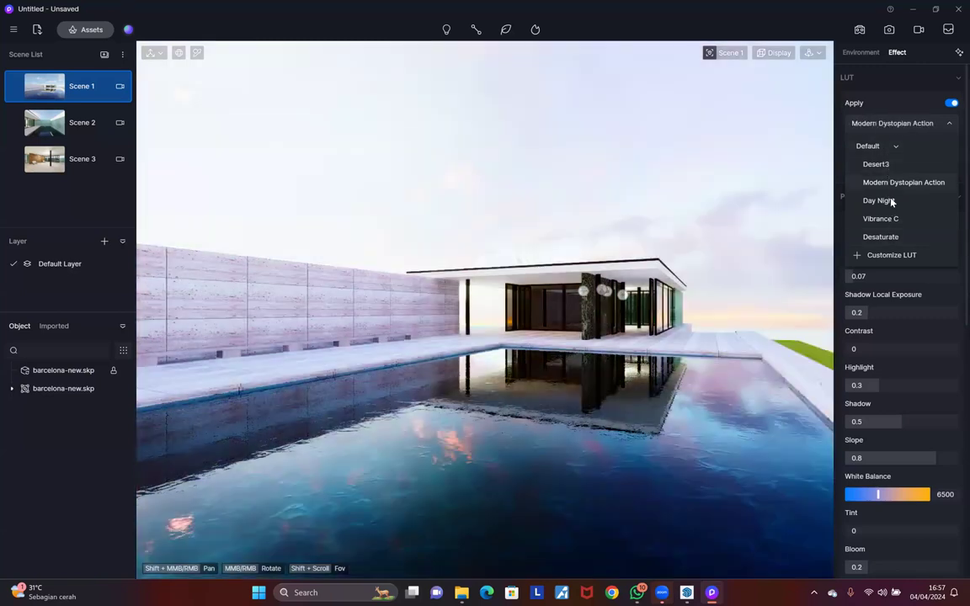
click(891, 201)
click(889, 187)
click(888, 198)
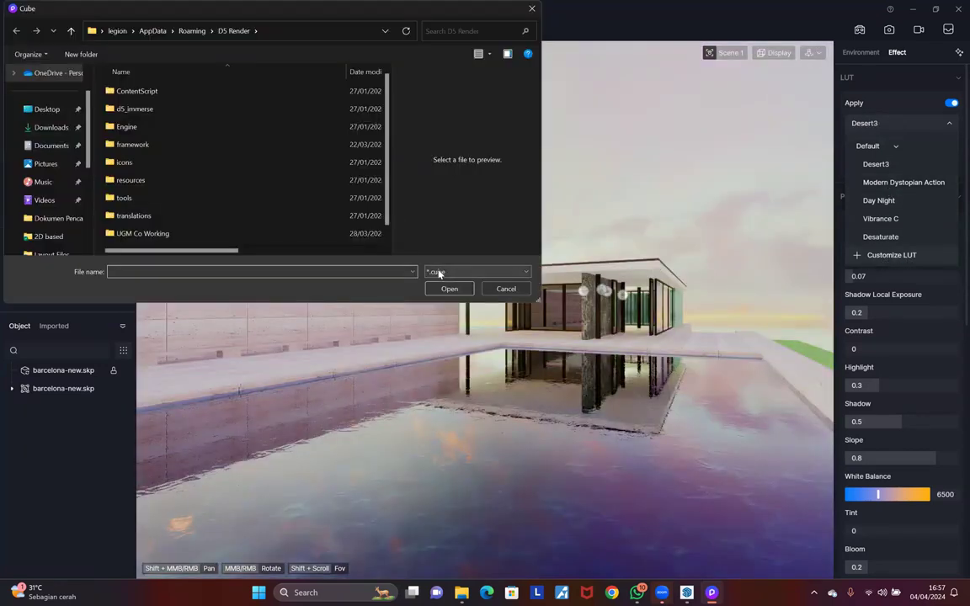
click(505, 289)
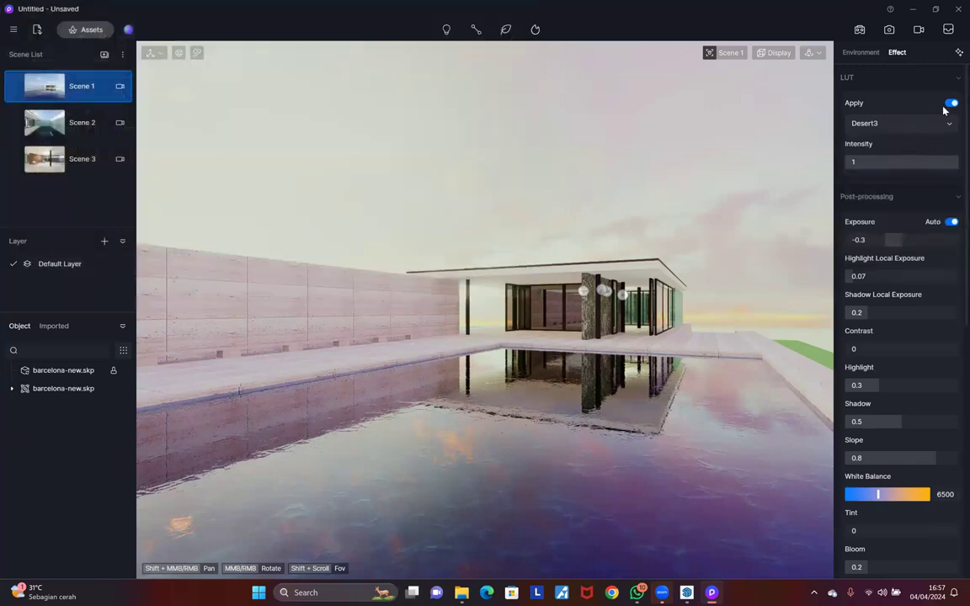
click(951, 104)
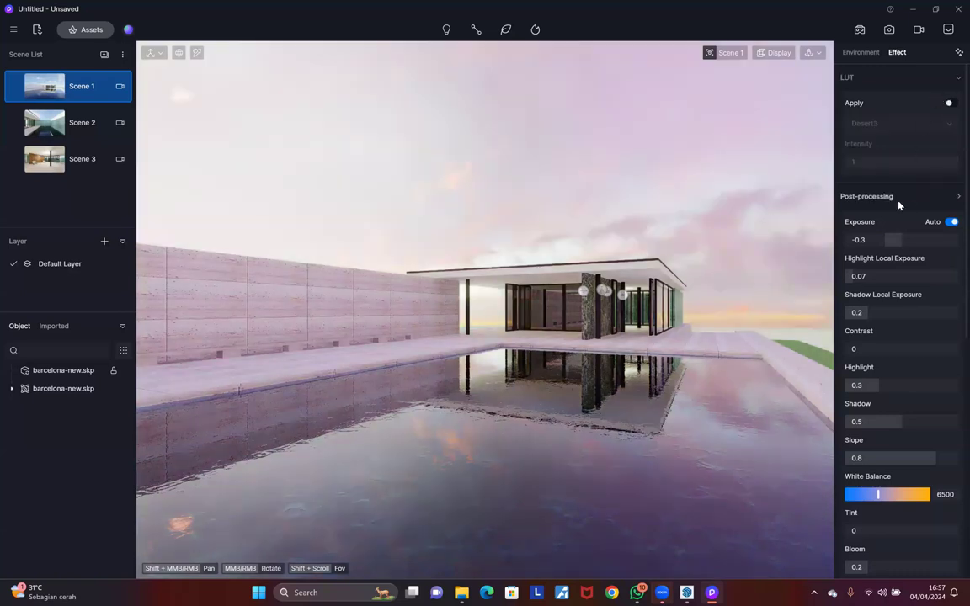
click(867, 196)
Step: In Environment settings, turn clouds back on and switch Custom Sun on, then off
click(861, 52)
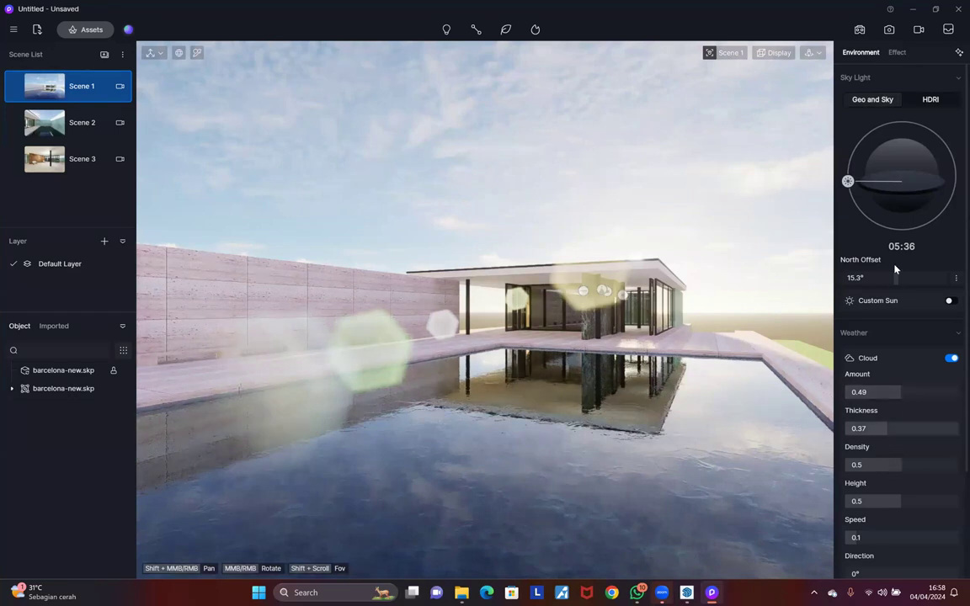
scroll(952, 225, down, 3)
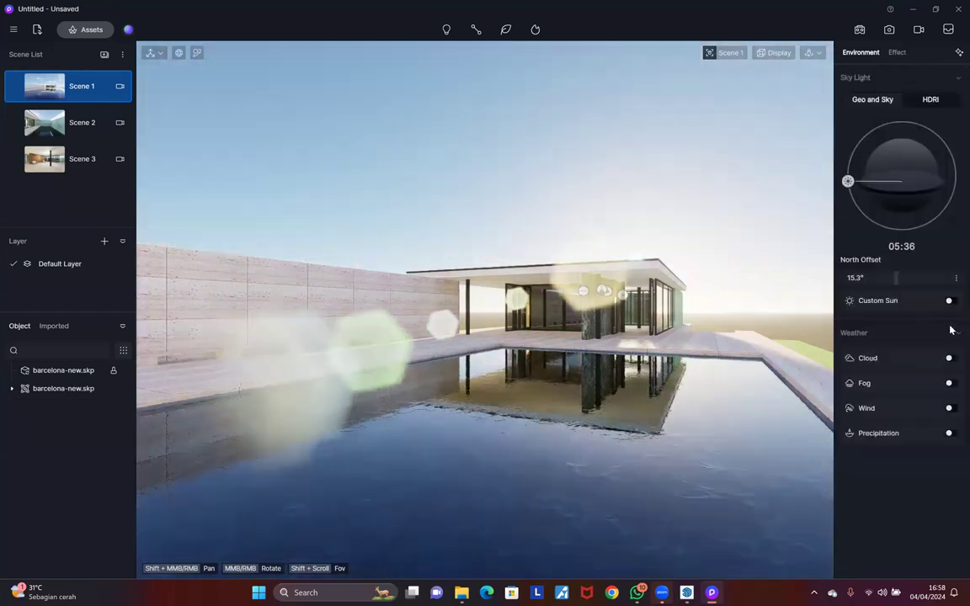
click(951, 301)
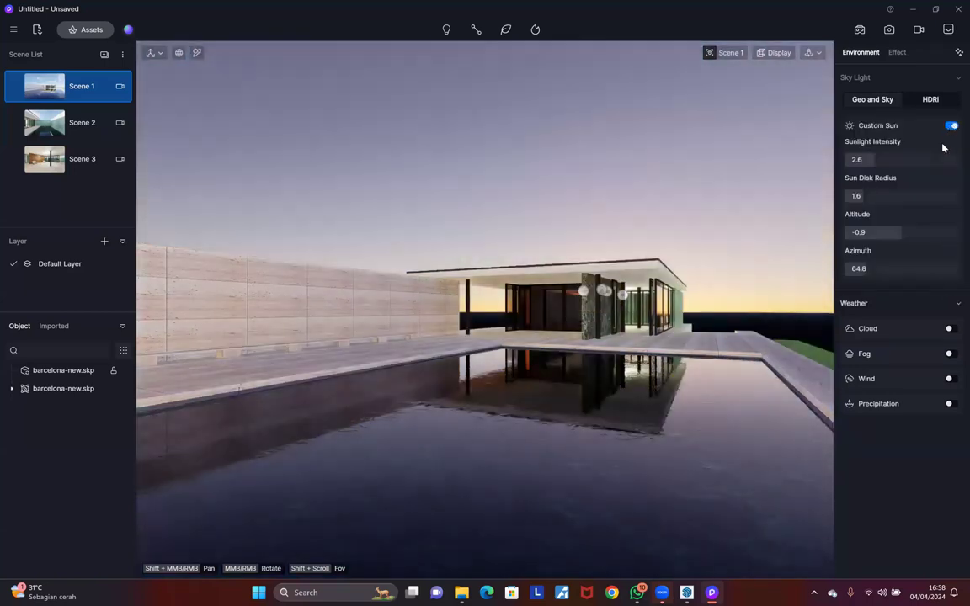
click(951, 329)
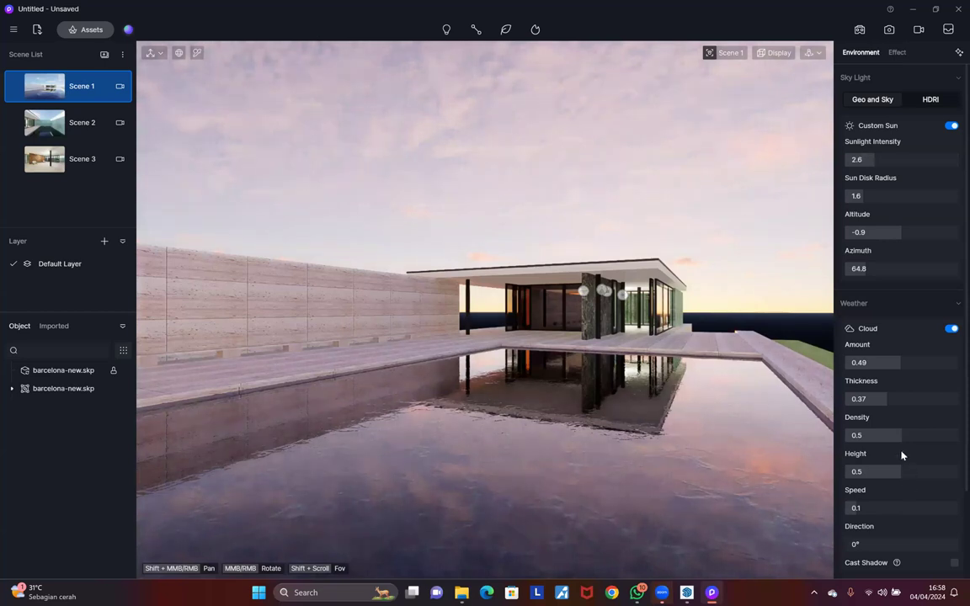
click(951, 126)
scroll(923, 305, down, 2)
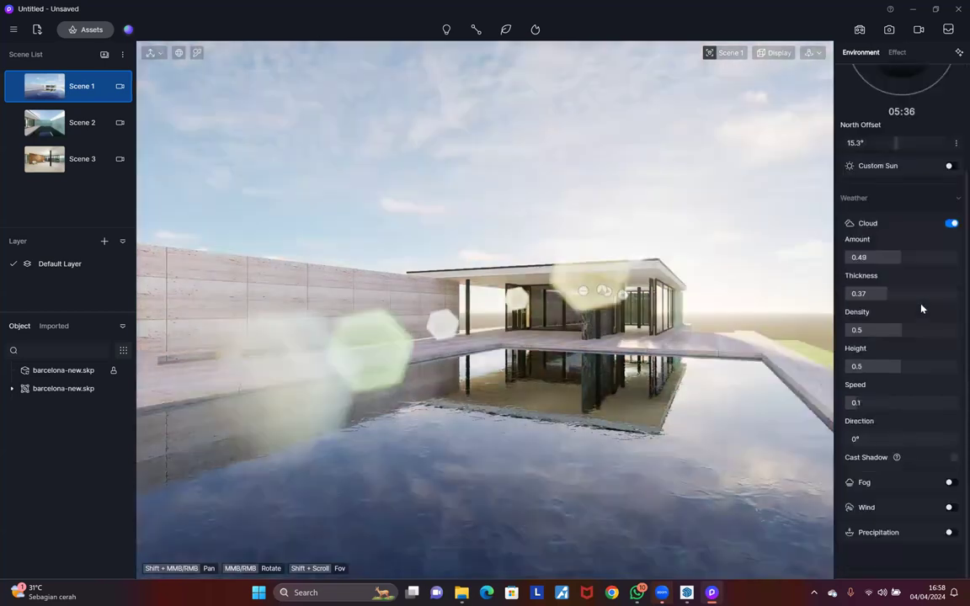
scroll(918, 130, up, 2)
scroll(918, 164, up, 1)
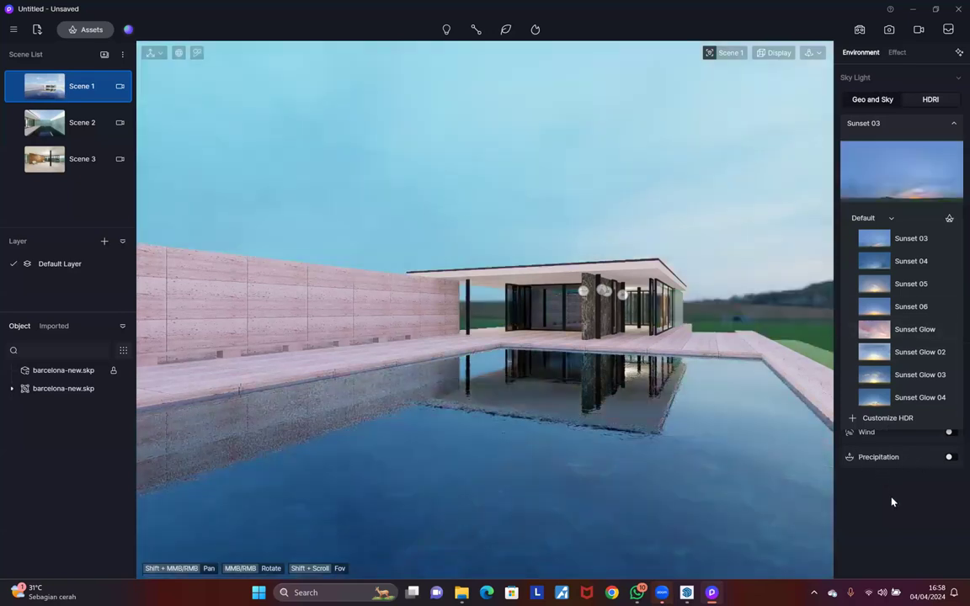
click(871, 367)
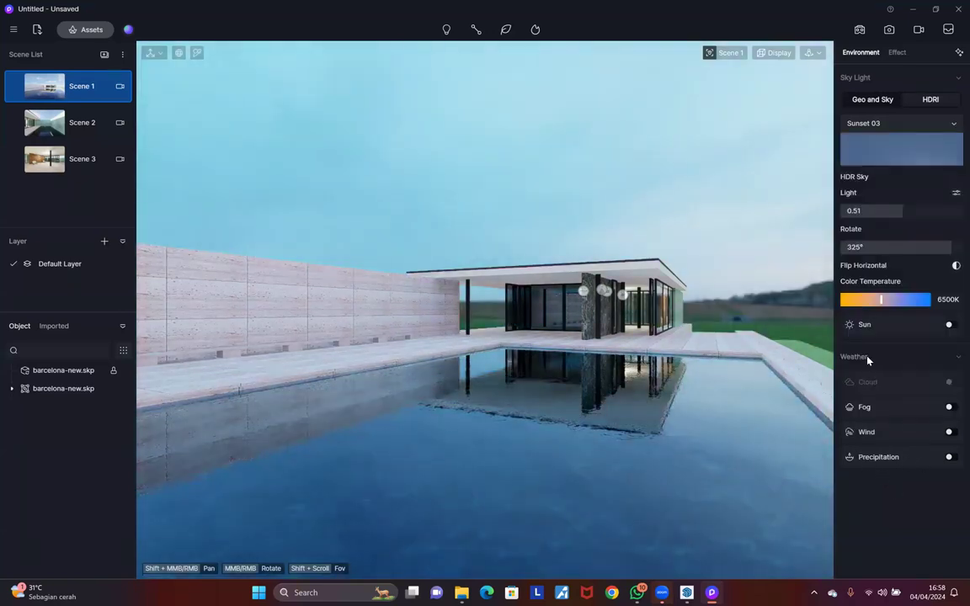
click(950, 408)
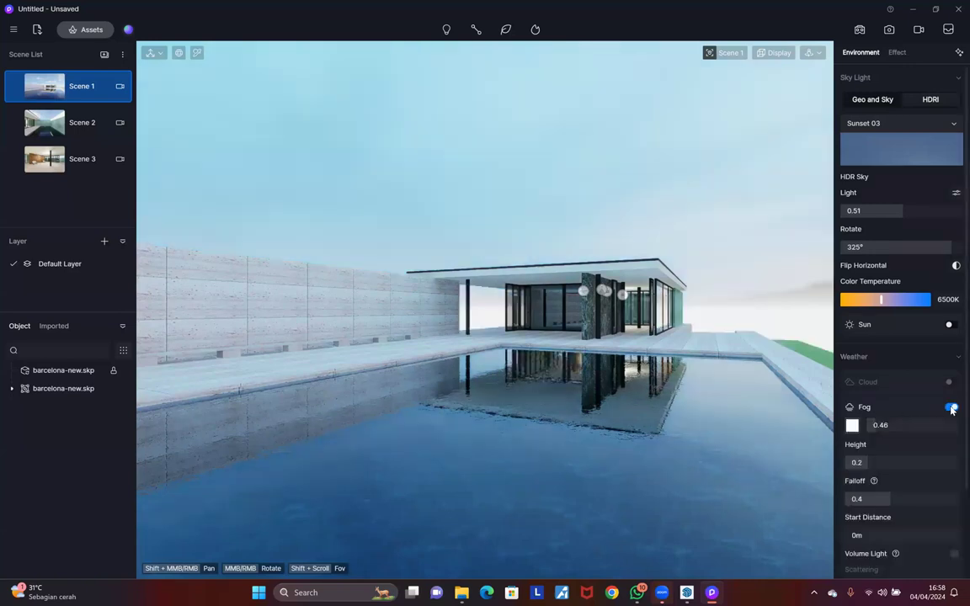
click(952, 408)
click(950, 407)
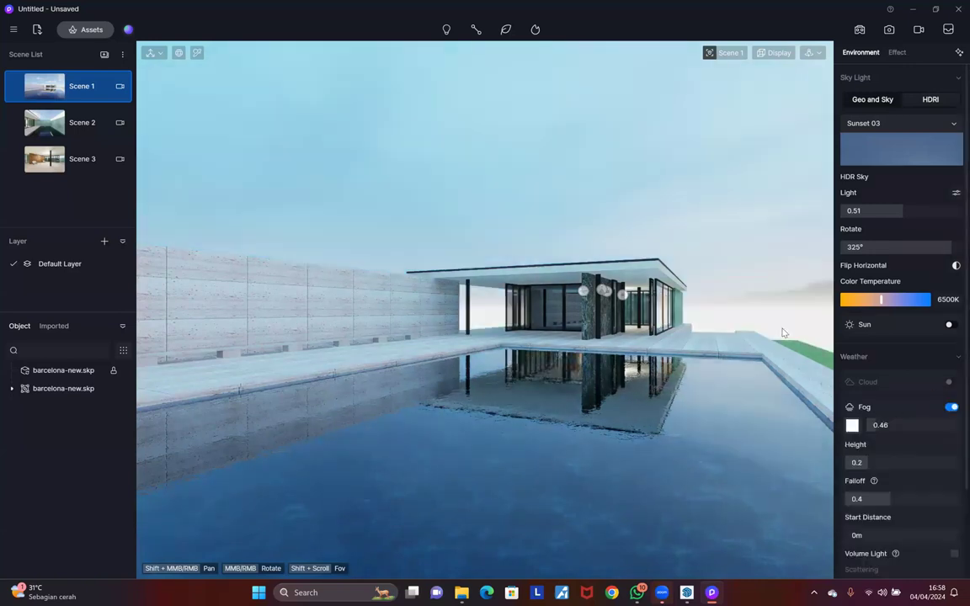
mouse_move(876, 427)
mouse_down()
mouse_move(864, 427)
mouse_move(882, 426)
mouse_up()
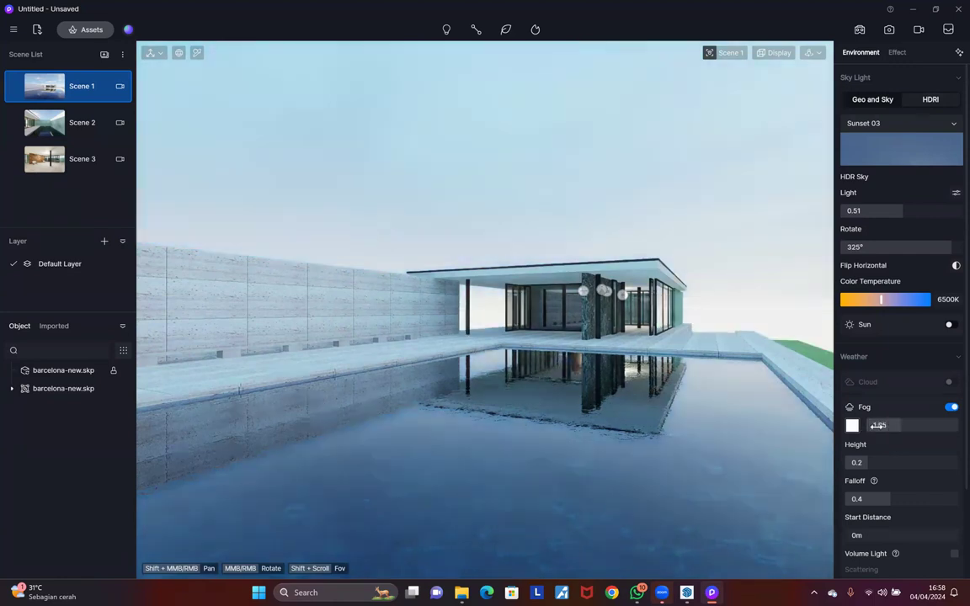
mouse_move(874, 465)
mouse_down()
mouse_move(959, 459)
mouse_move(862, 462)
mouse_move(869, 463)
mouse_up()
mouse_move(885, 502)
mouse_down()
mouse_move(851, 498)
mouse_move(911, 498)
mouse_move(899, 500)
mouse_up()
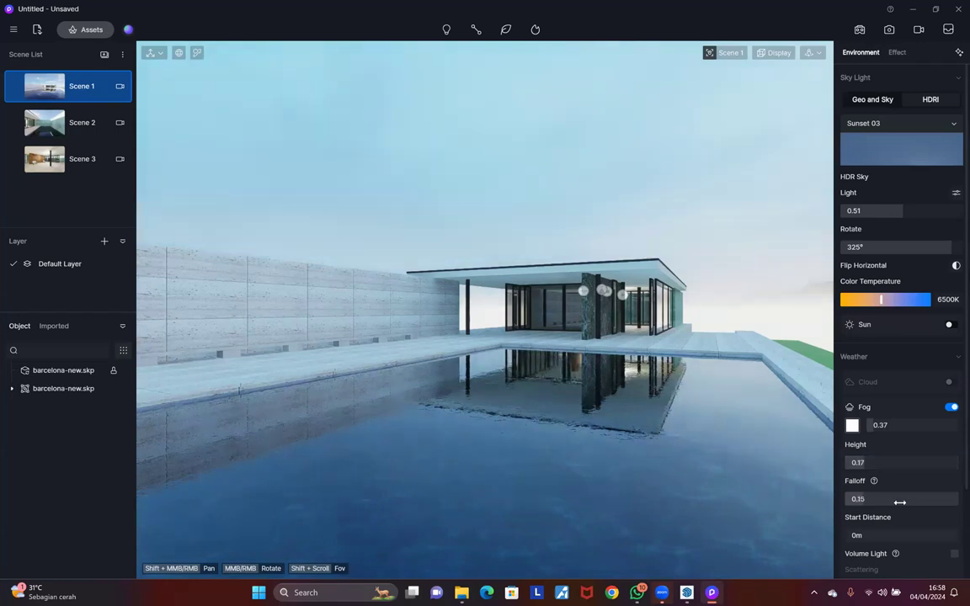
click(952, 408)
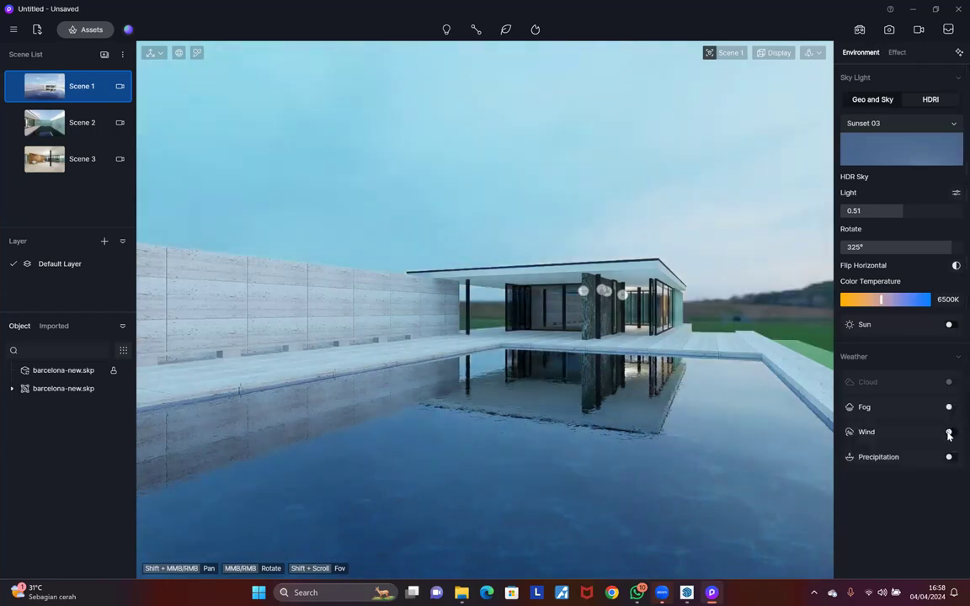
Step: Enable precipitation in the weather settings, leaving wind off
click(950, 433)
click(950, 433)
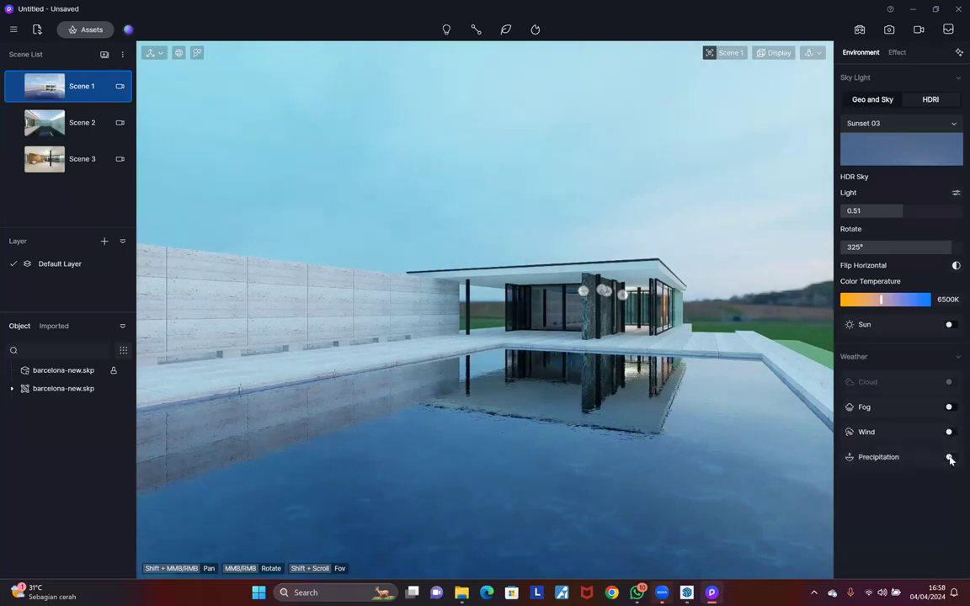
click(950, 457)
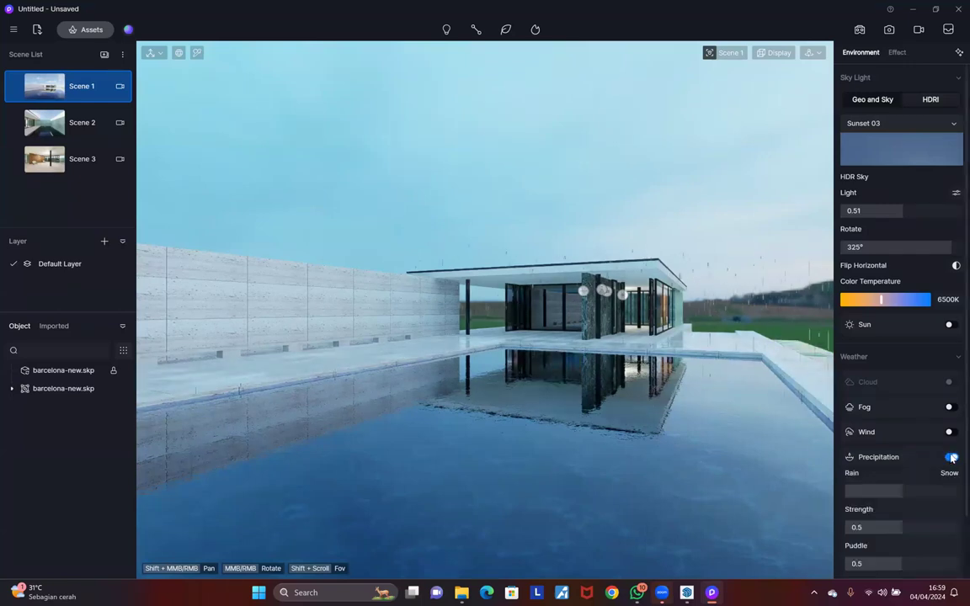
scroll(879, 465, down, 1)
scroll(880, 465, down, 1)
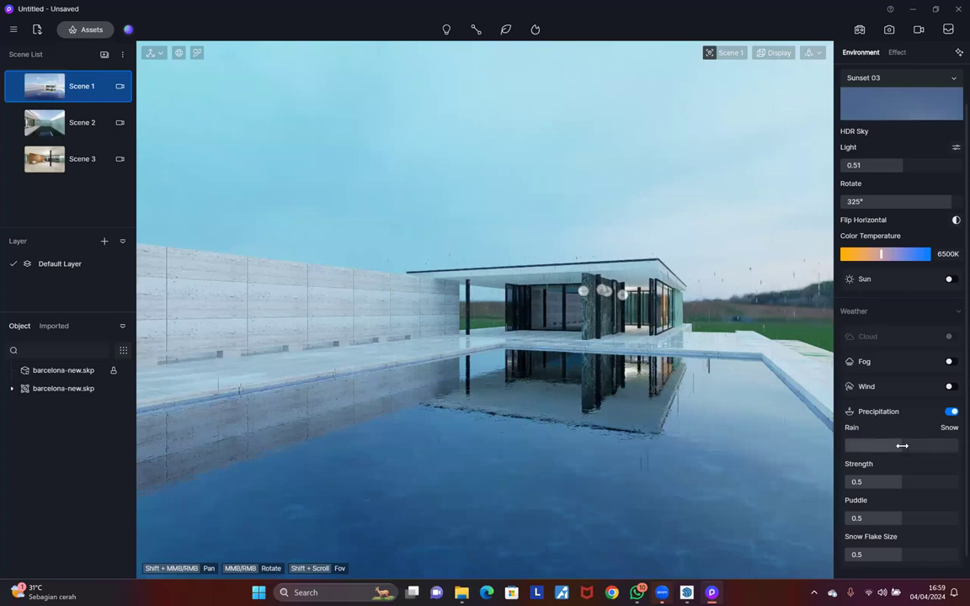
Step: Set precipitation to rain with strength 0.69
drag(902, 446, 846, 447)
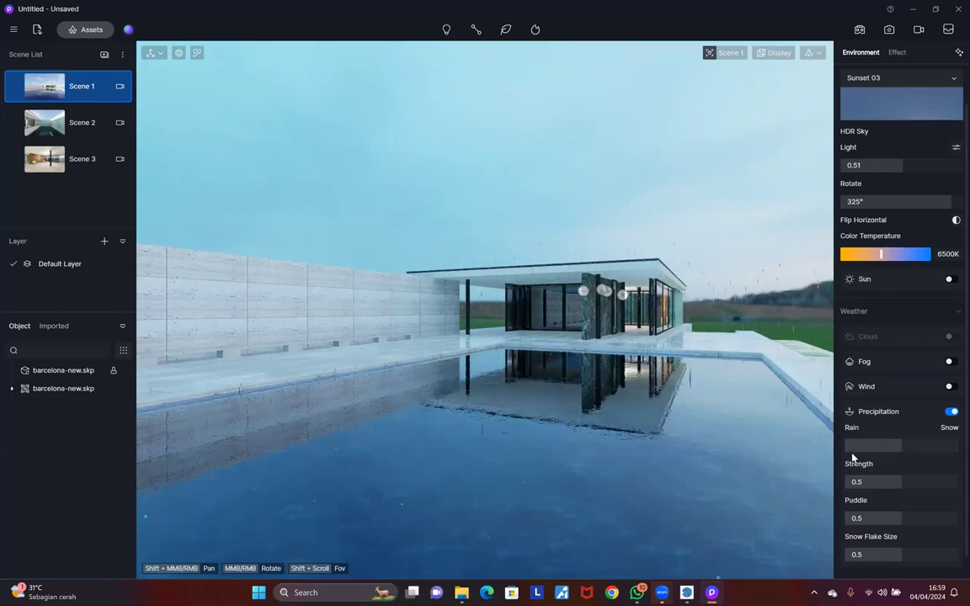
drag(857, 445, 955, 448)
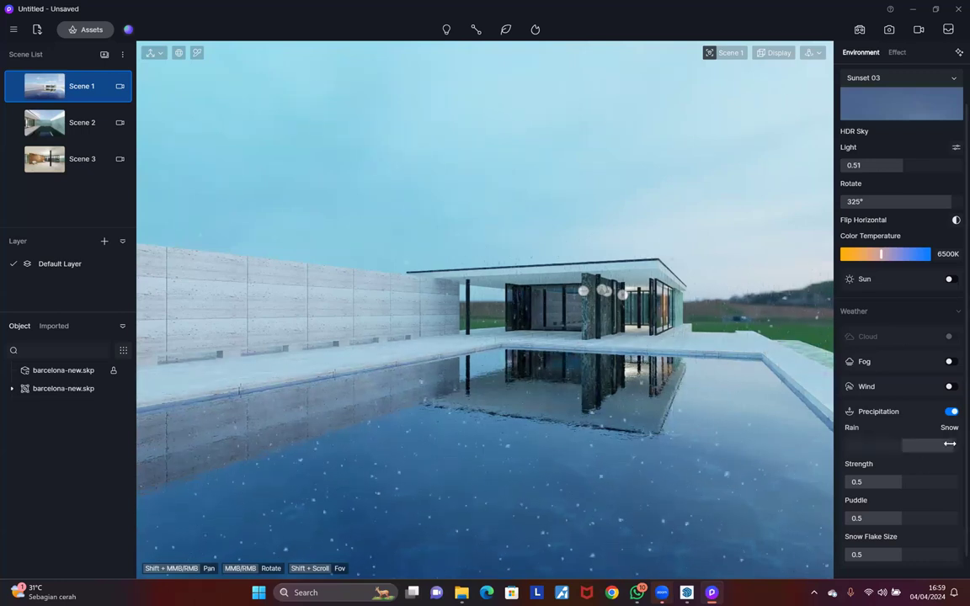
click(853, 443)
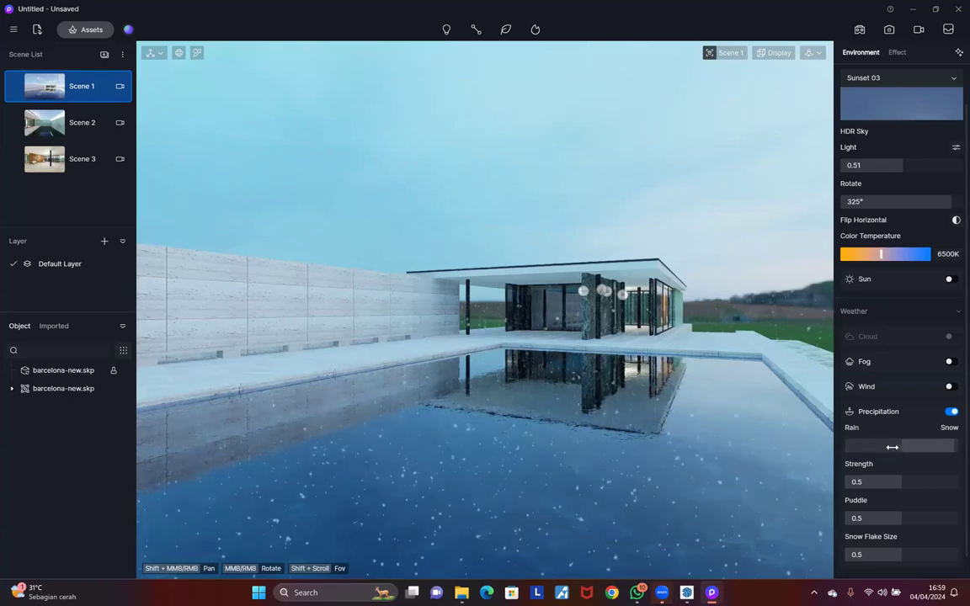
drag(902, 481, 956, 484)
click(923, 481)
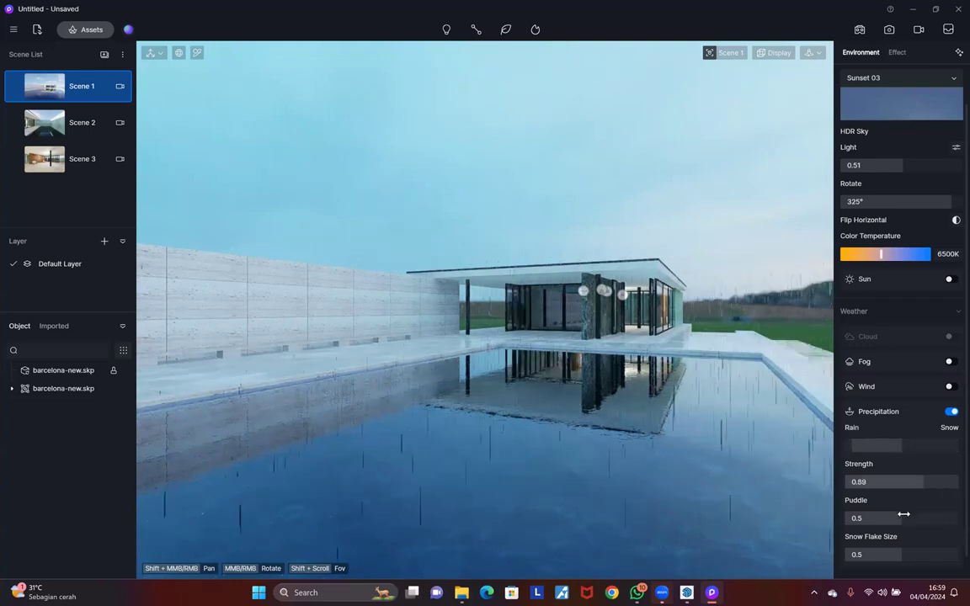
Step: Raise Puddle to 0.82 and Snow Flake Size to 0.73
click(937, 515)
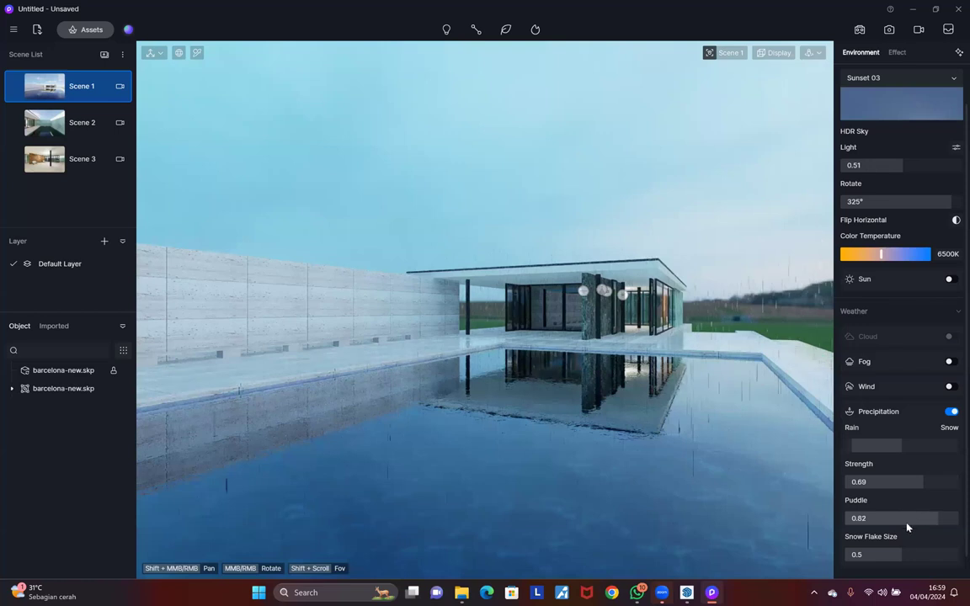
scroll(907, 527, down, 1)
click(927, 526)
click(927, 527)
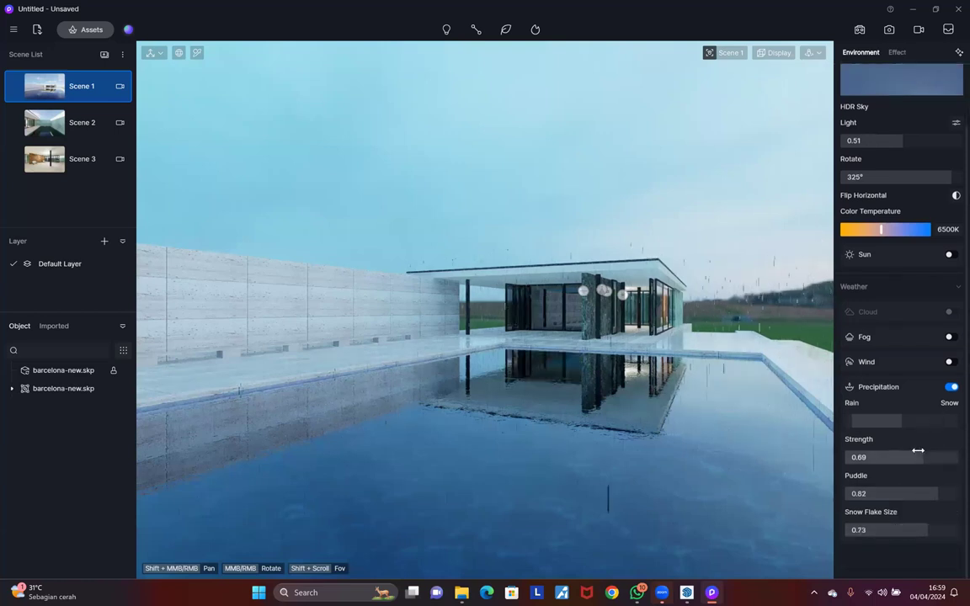
scroll(918, 451, up, 2)
Step: Switch precipitation to snow, with flake size 0.86, puddles 0.98 and denser snowfall
drag(924, 467, 958, 467)
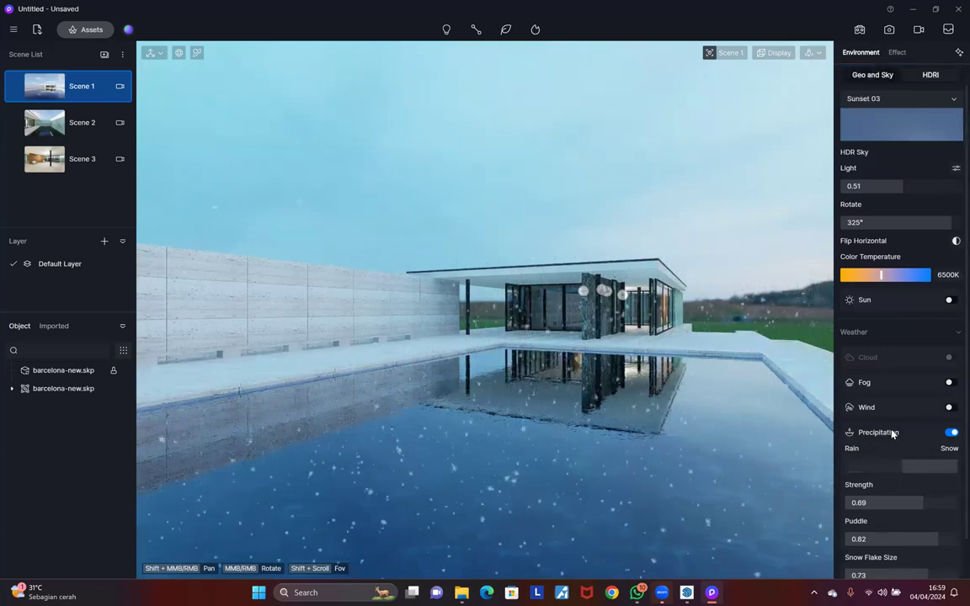
scroll(941, 528, down, 2)
click(940, 530)
click(953, 495)
click(956, 495)
drag(942, 459, 936, 459)
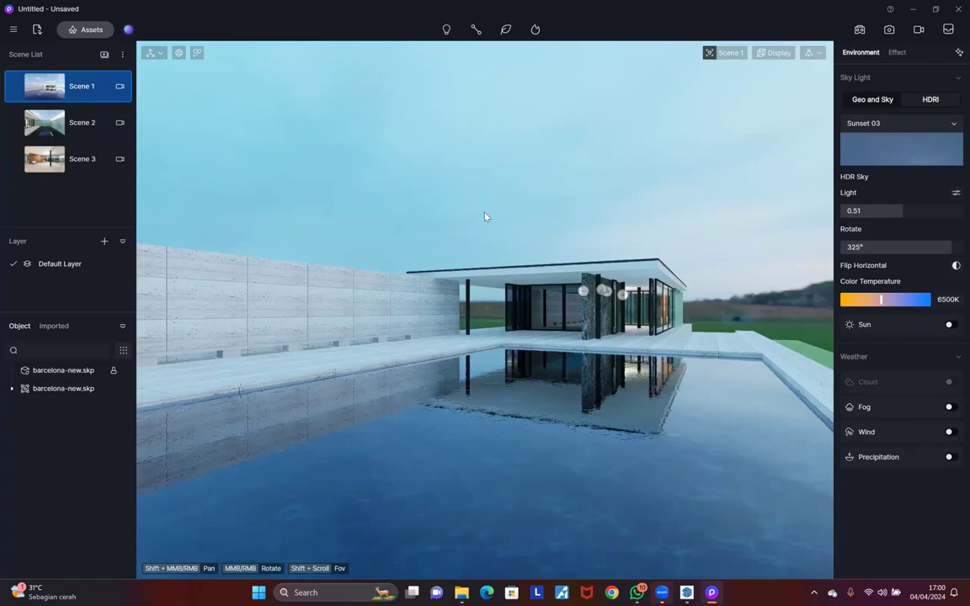
Step: Apply the Water template to the pool's m_water3_bump3 material, replacing Transparent
click(197, 52)
click(475, 459)
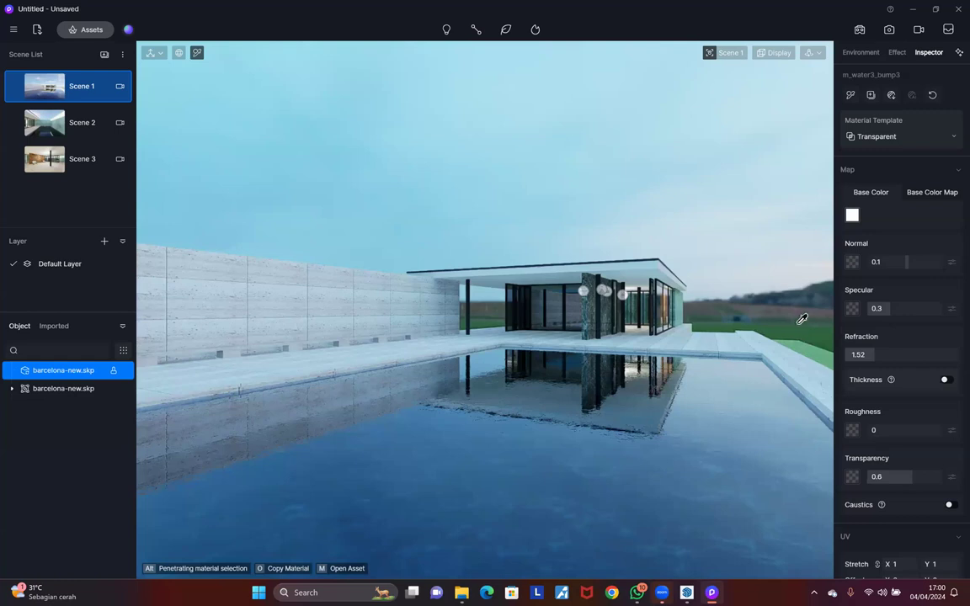
click(894, 138)
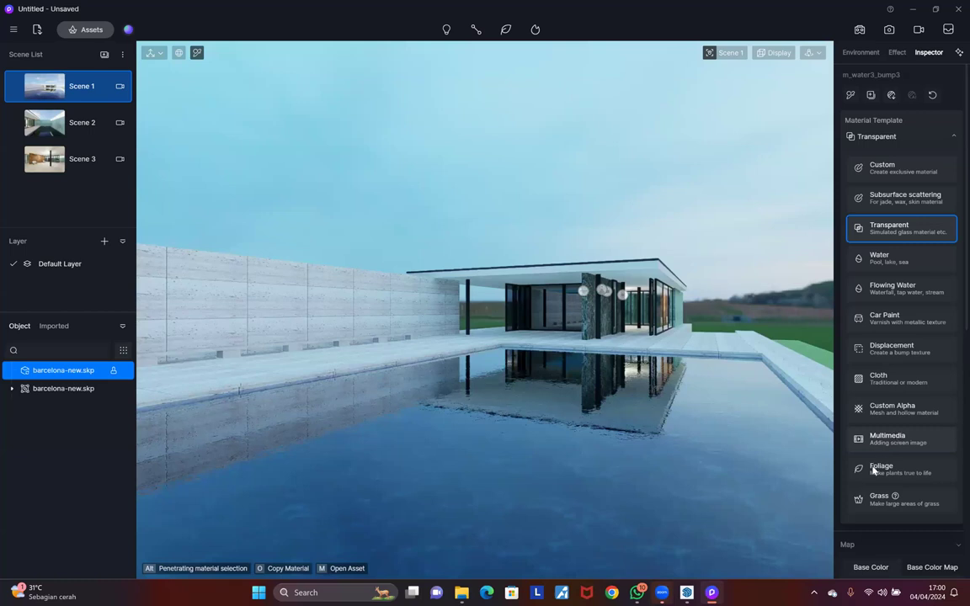
click(875, 261)
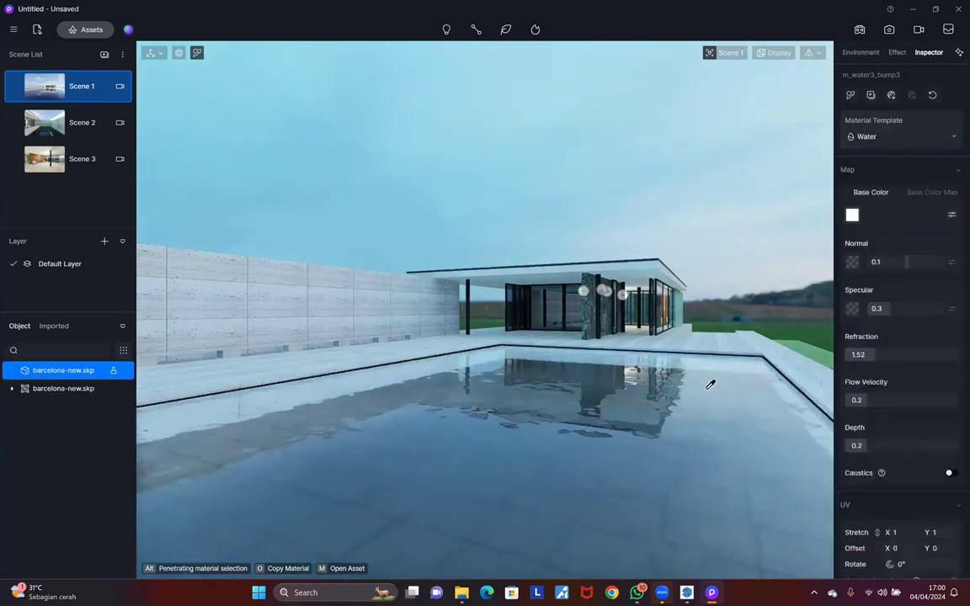
middle_drag(616, 372, 580, 401)
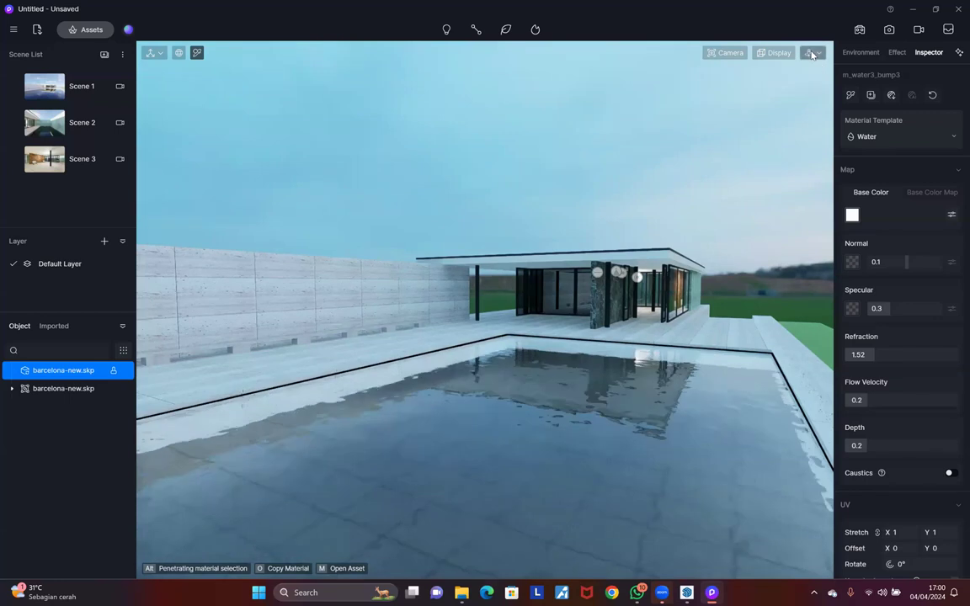
Step: Try Walk navigation, return to Orbit, and orbit and zoom around the pavilion
click(811, 53)
click(753, 89)
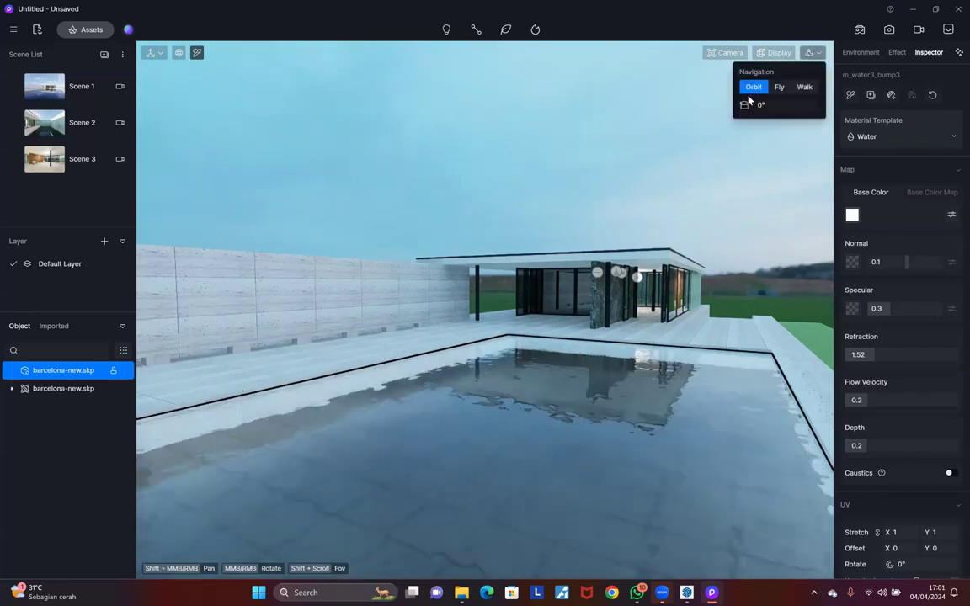
click(805, 87)
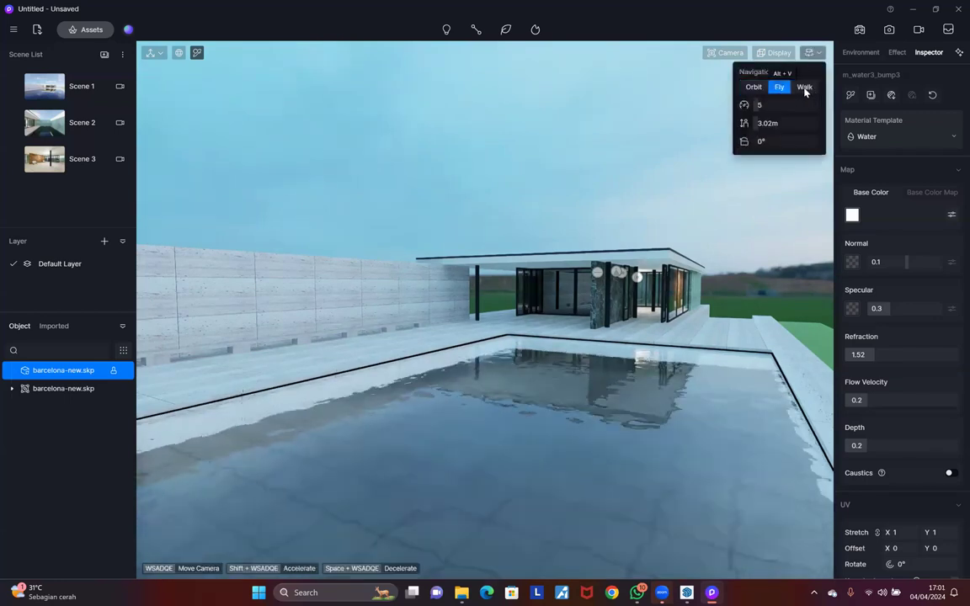
click(754, 88)
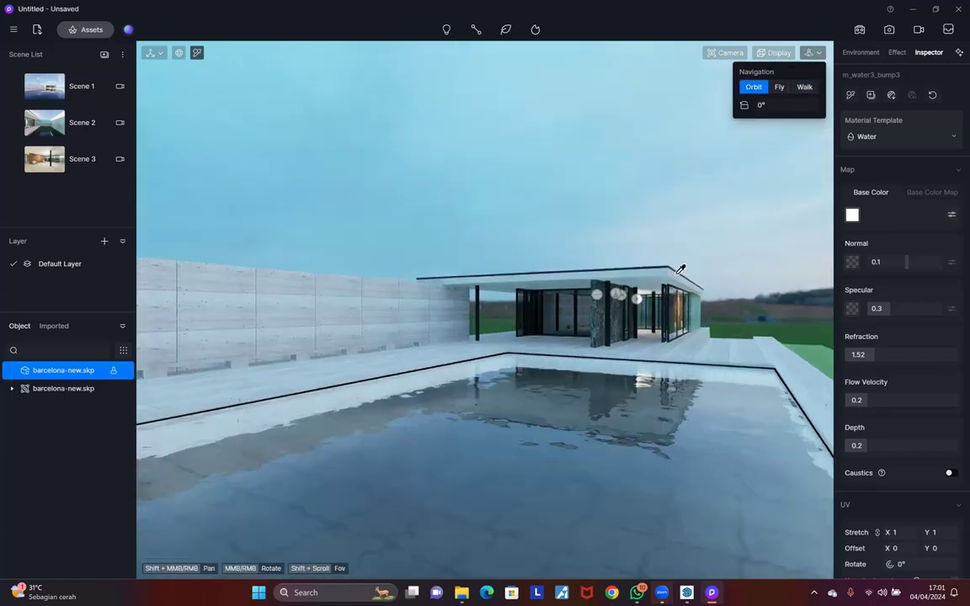
middle_drag(627, 361, 557, 361)
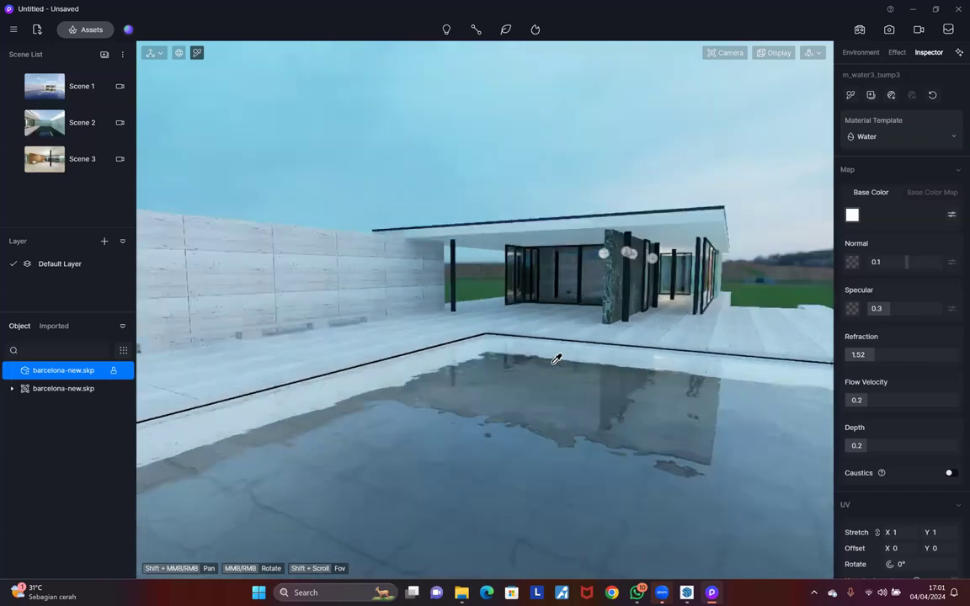
scroll(556, 359, up, 3)
scroll(554, 361, down, 4)
scroll(556, 359, up, 4)
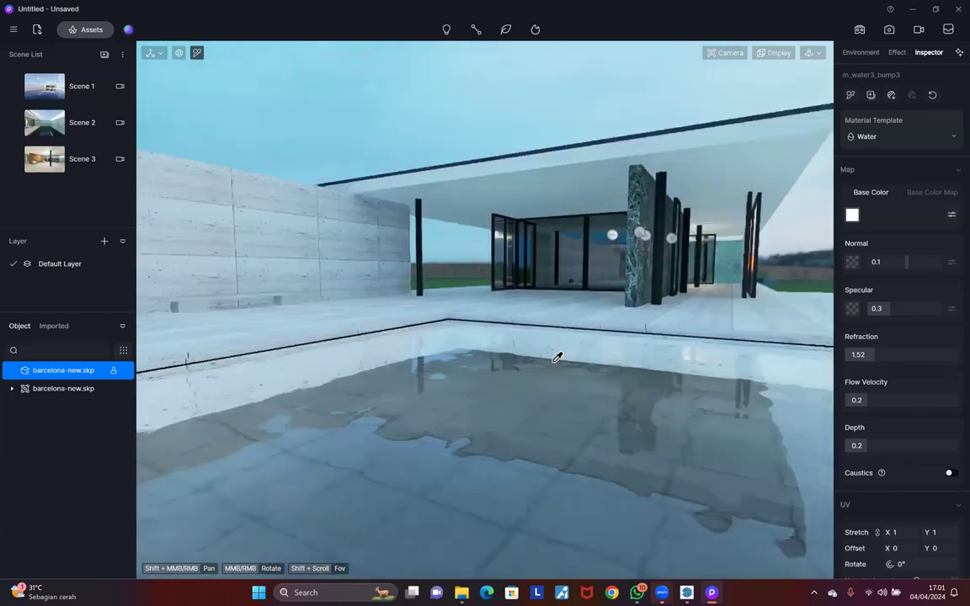
scroll(557, 358, down, 4)
scroll(561, 352, down, 4)
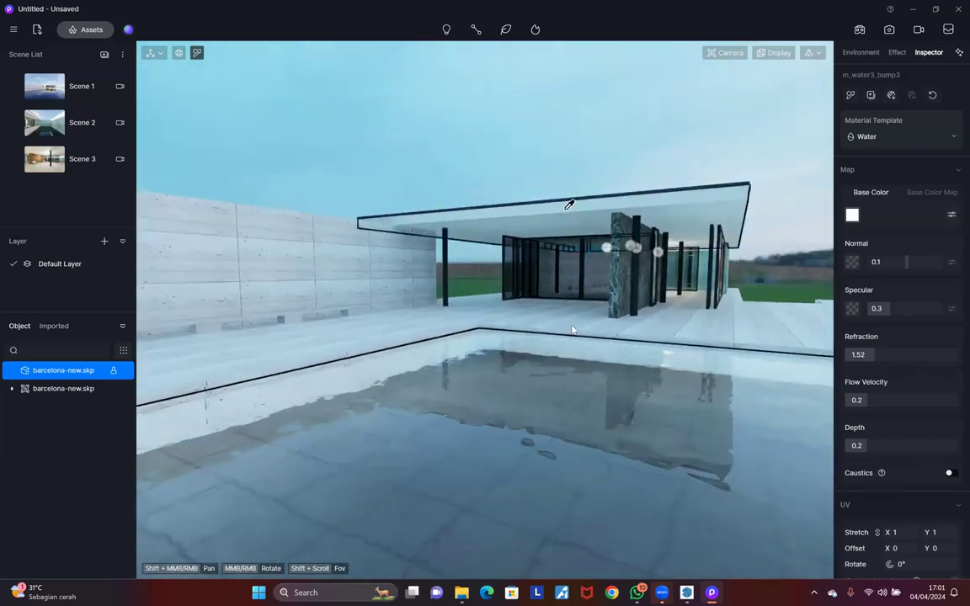
scroll(530, 347, up, 4)
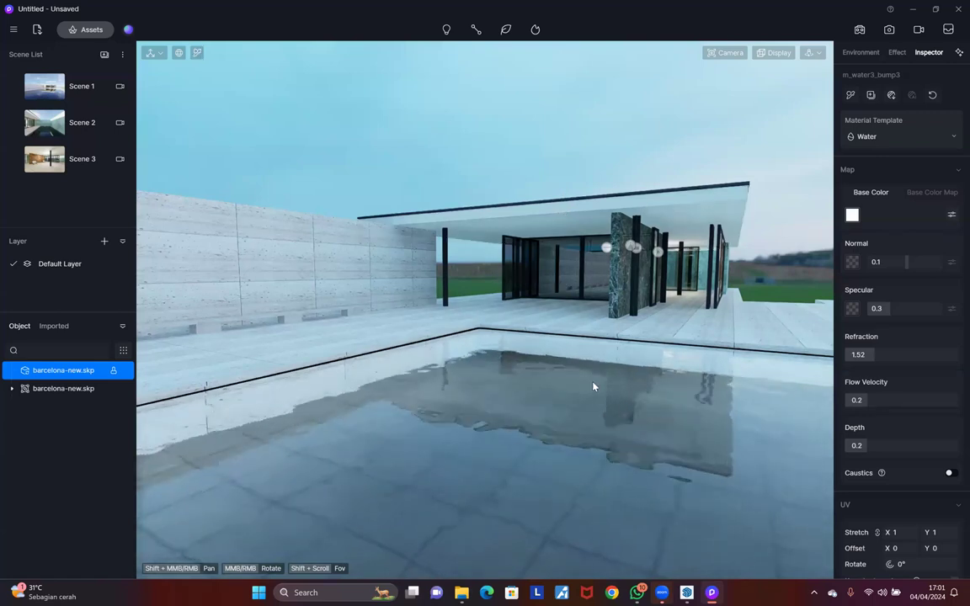
scroll(593, 390, down, 4)
scroll(593, 390, up, 4)
Step: Orbit around the pool corner, briefly selecting the hanging light group, then deselect
middle_drag(593, 385, 570, 384)
middle_drag(470, 264, 481, 259)
middle_drag(375, 291, 395, 309)
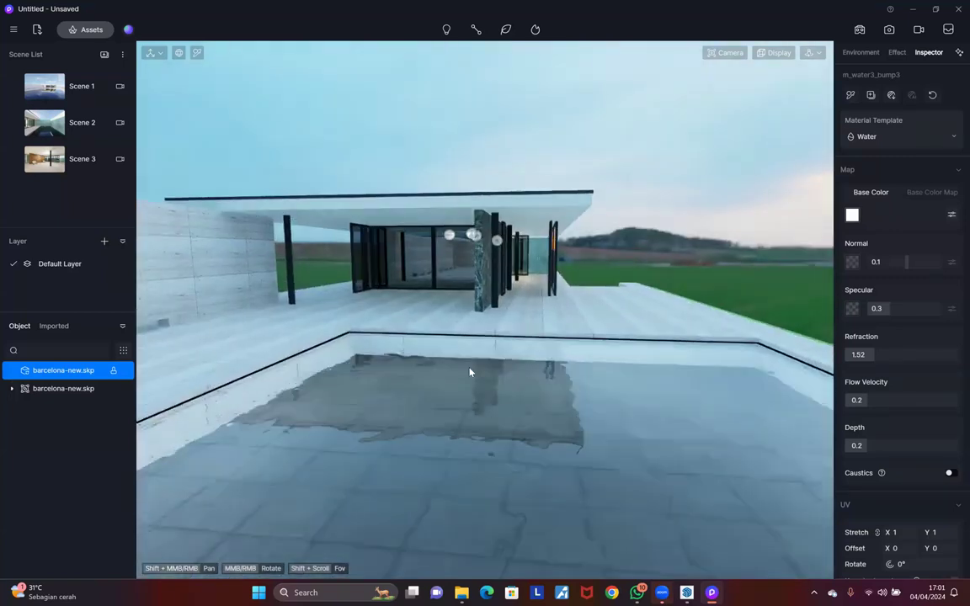
click(470, 235)
click(498, 152)
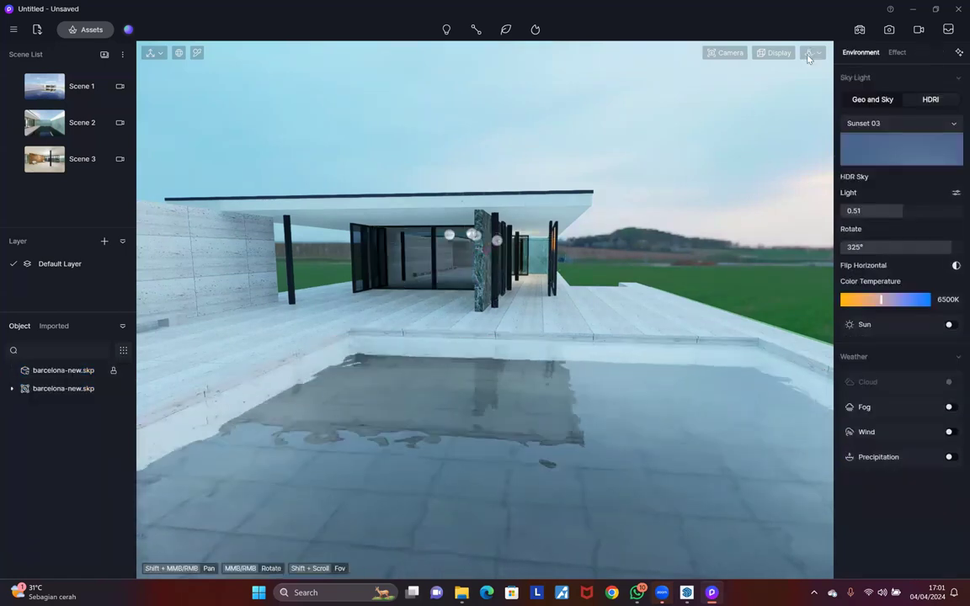
Step: Switch to Fly navigation and turn the camera to centre the pavilion
click(808, 53)
click(780, 86)
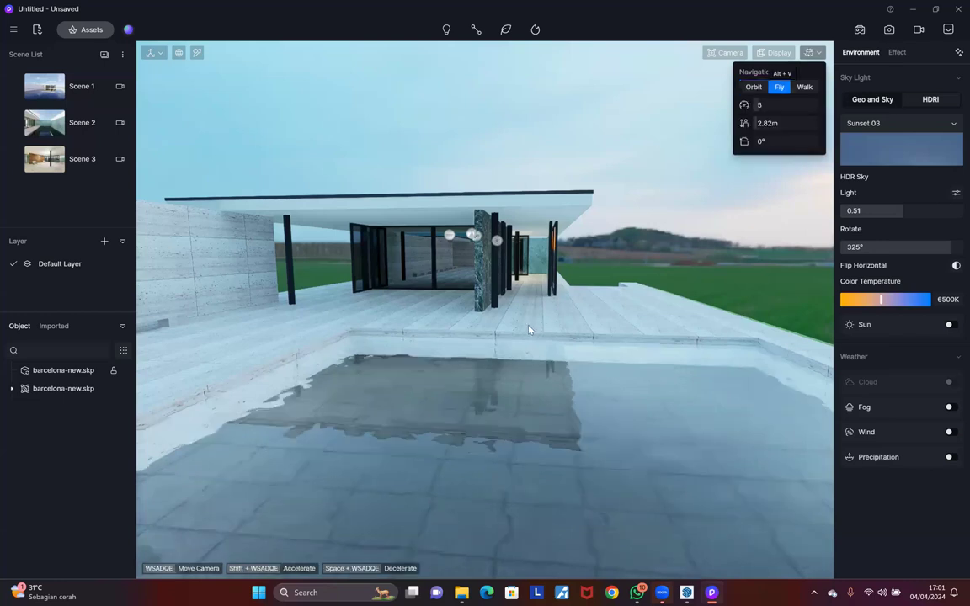
right_drag(264, 322, 254, 320)
right_drag(724, 223, 297, 388)
right_drag(678, 192, 448, 314)
Step: Fly forward, back and sideways with WASD to frame the pavilion and pool
key(w)
scroll(449, 314, up, 6)
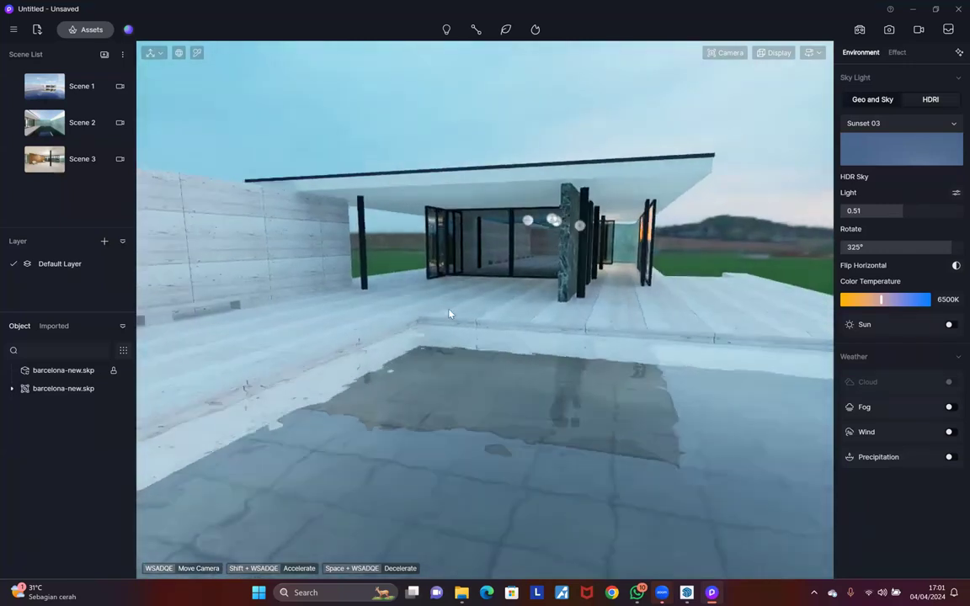
scroll(449, 314, down, 5)
key(s)
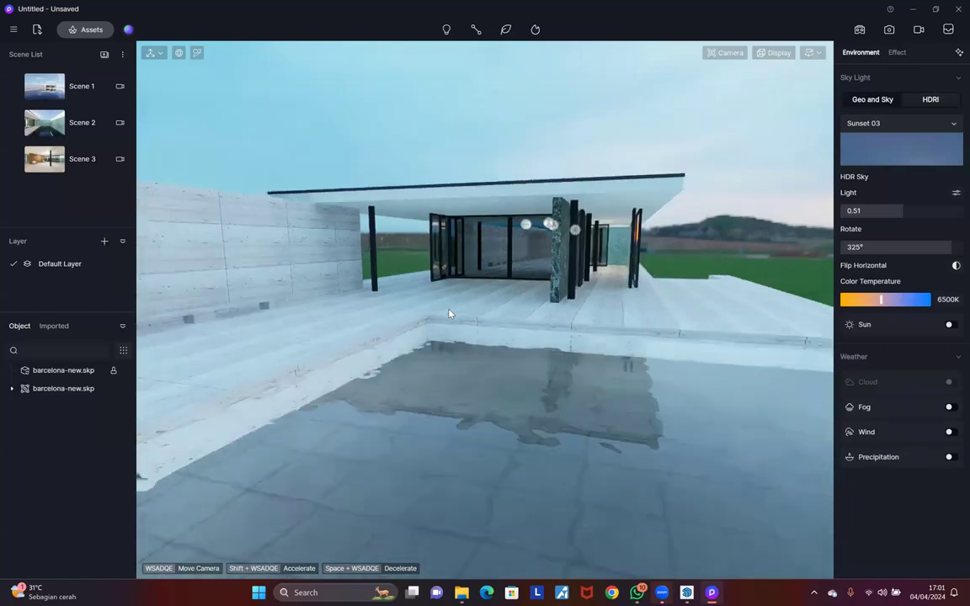
key(d)
key(a)
key(a)
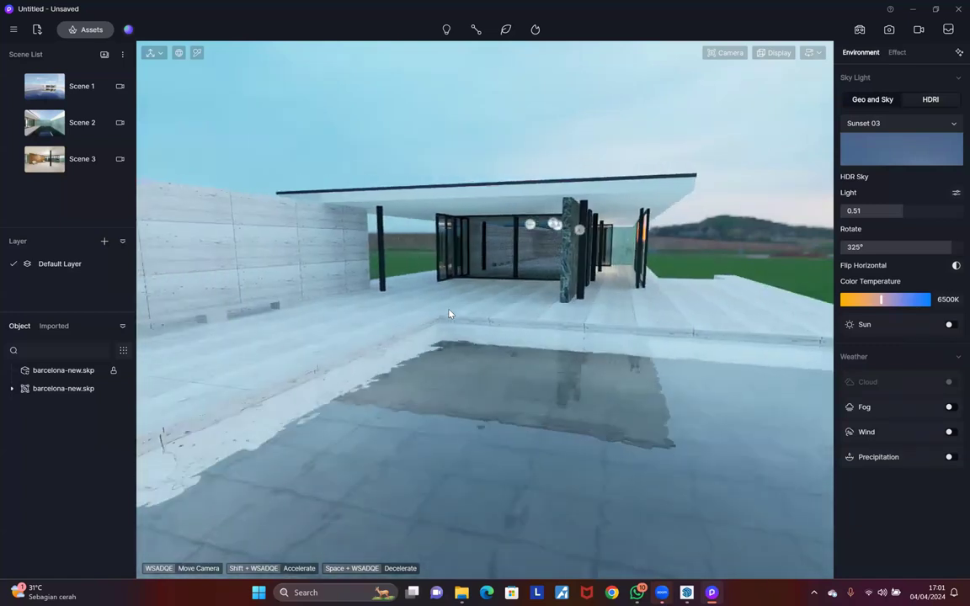
key(a)
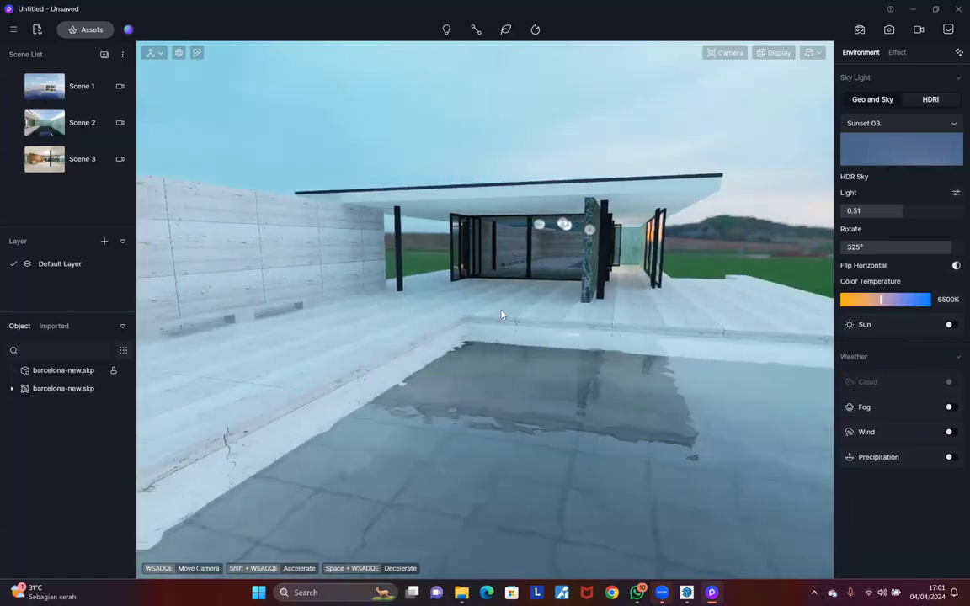
key(s)
key(d)
key(s)
key(w)
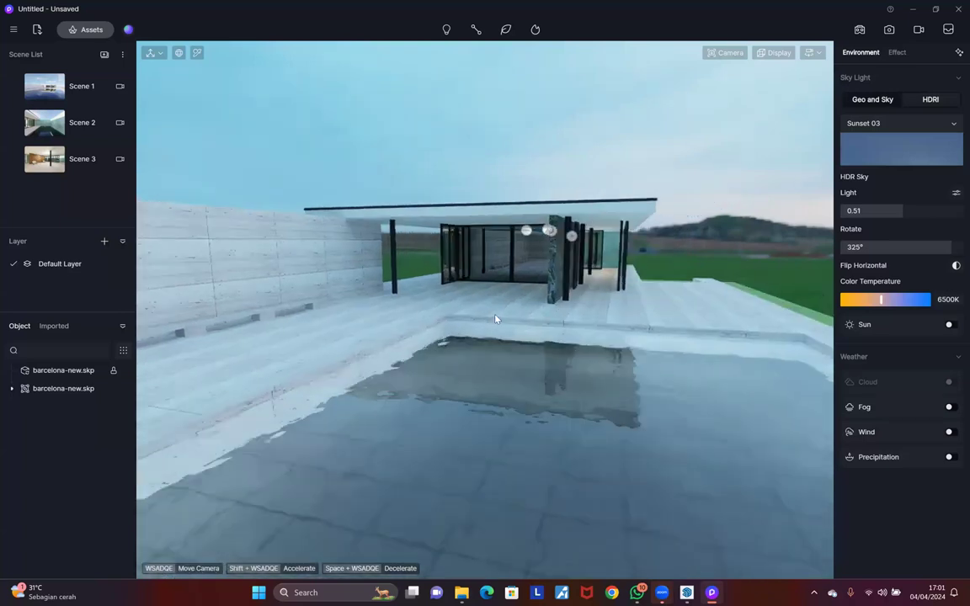
key(a)
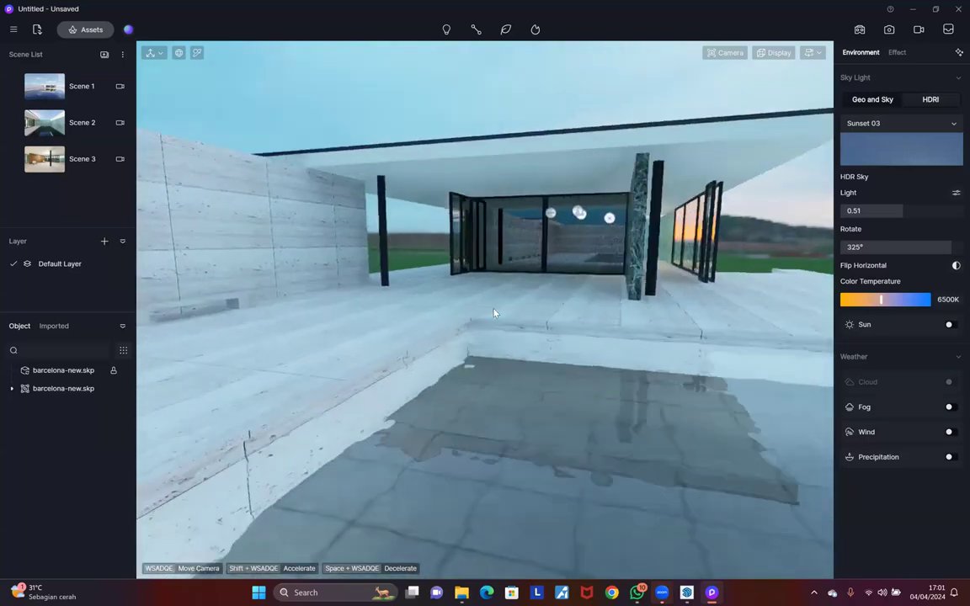
key(d)
key(d)
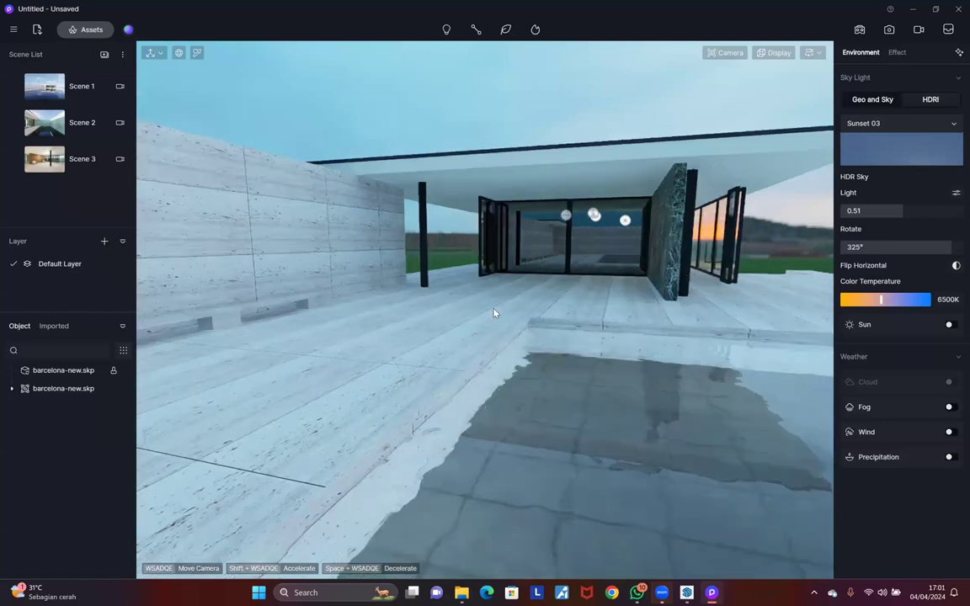
key(a)
Step: Turn the camera left and tilt it down toward the pool
middle_drag(720, 303, 553, 301)
right_drag(554, 300, 546, 329)
scroll(546, 329, down, 2)
scroll(547, 329, up, 1)
scroll(547, 330, up, 1)
scroll(548, 329, down, 1)
scroll(551, 330, up, 3)
scroll(565, 333, down, 3)
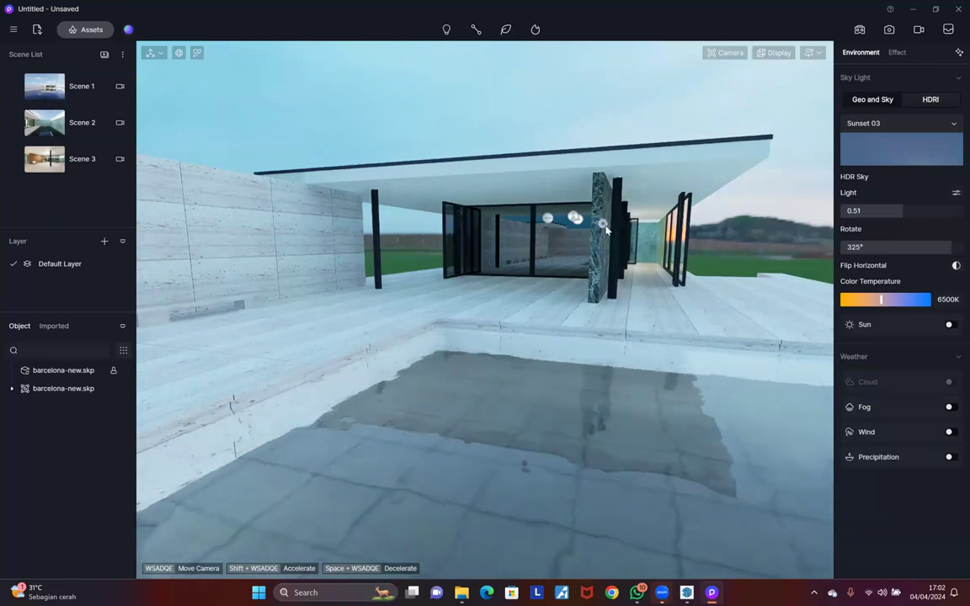
key(d)
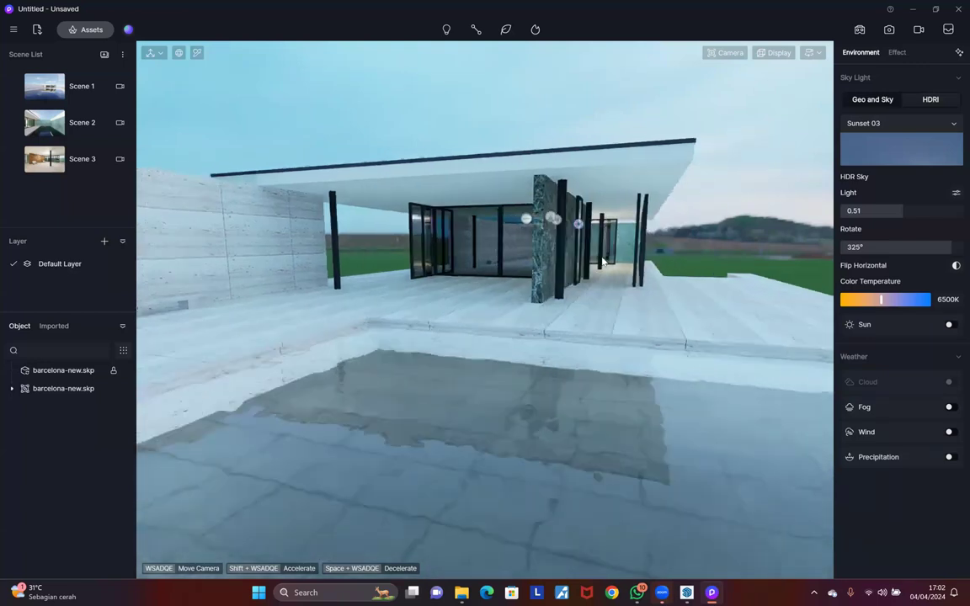
key(s)
key(a)
right_drag(608, 422, 608, 446)
Step: Rise above the pavilion, then fly down to the walkway beside the glass front
key(s)
key(q)
key(s)
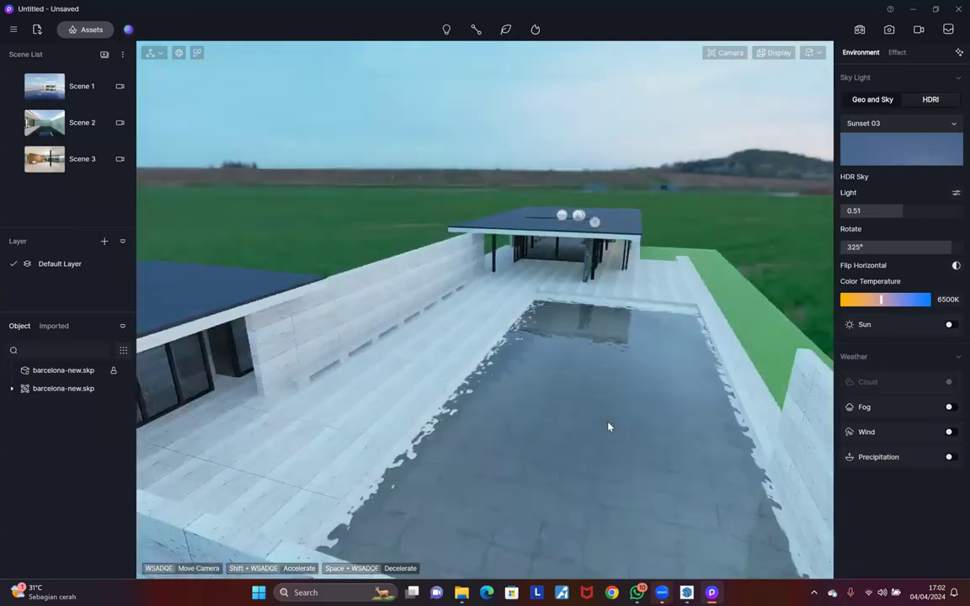
key(q)
key(w)
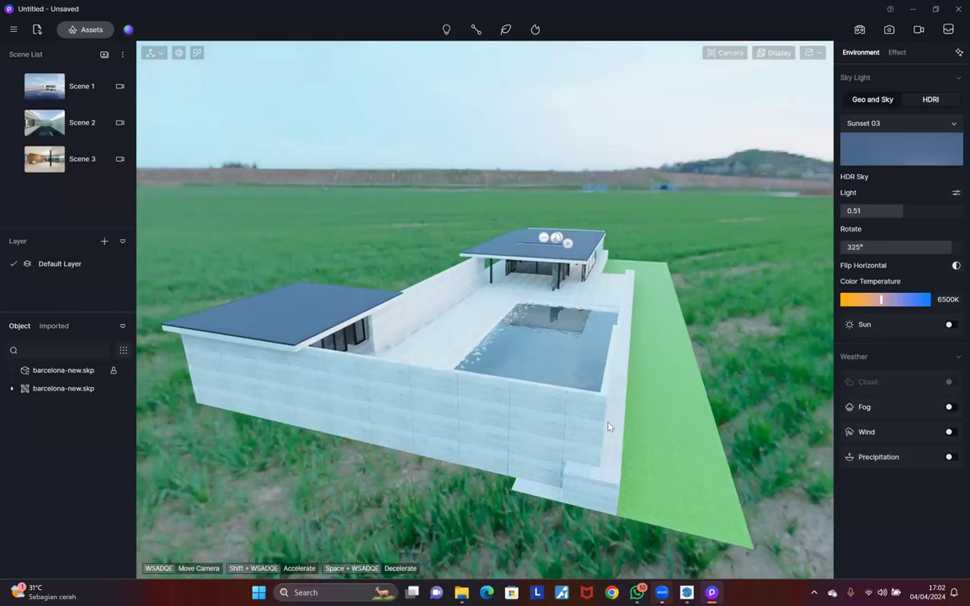
key(w)
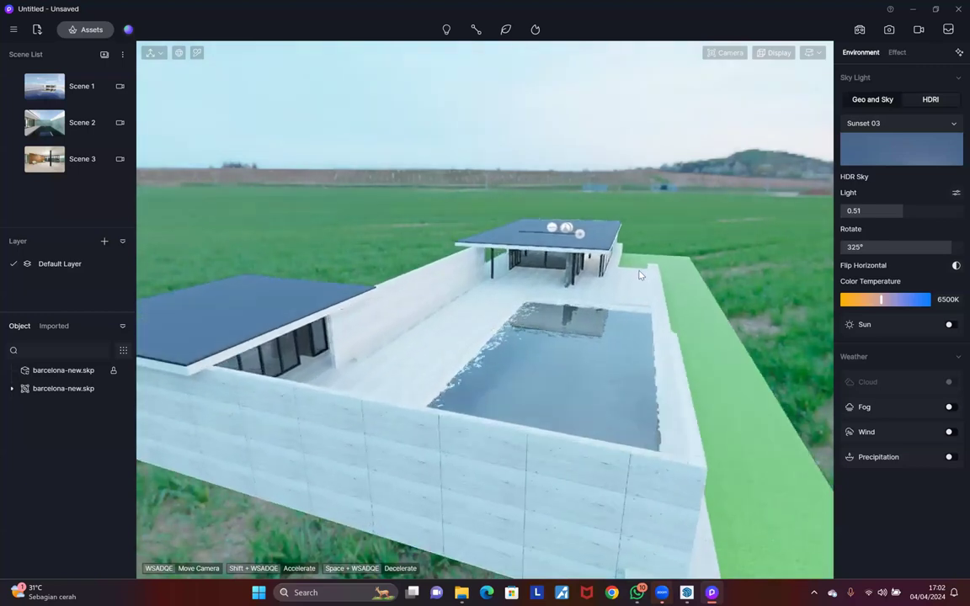
key(w)
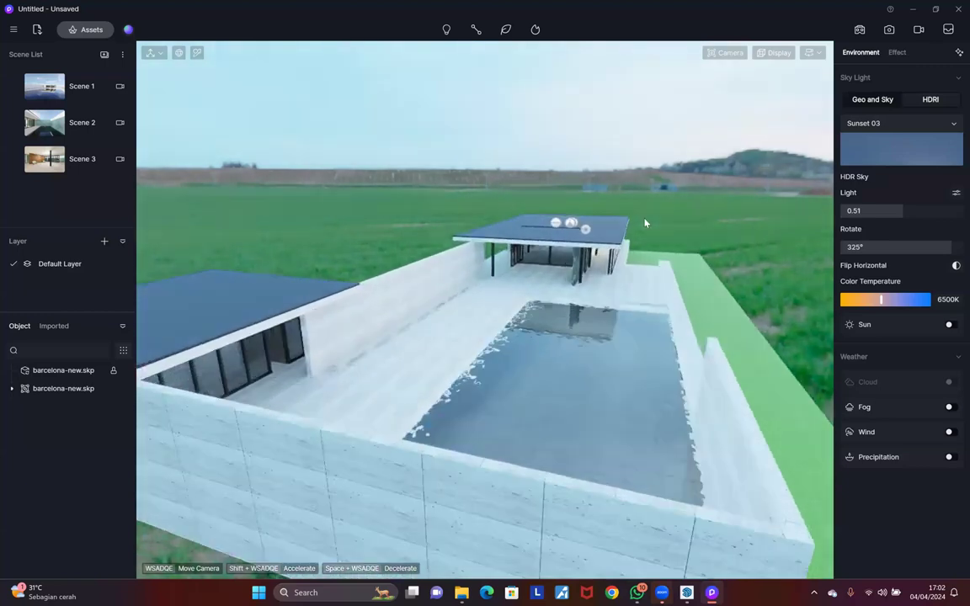
key(w)
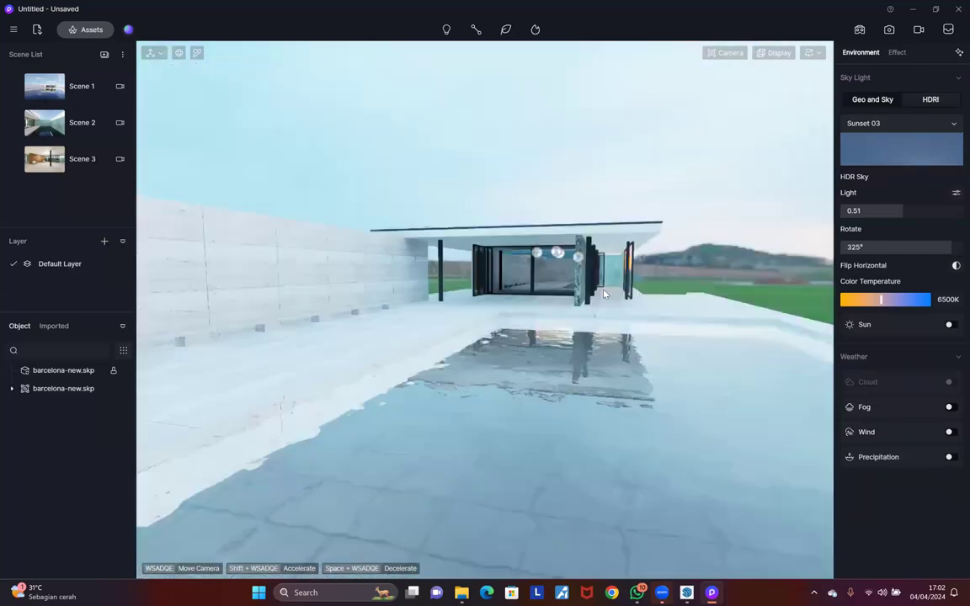
key(w)
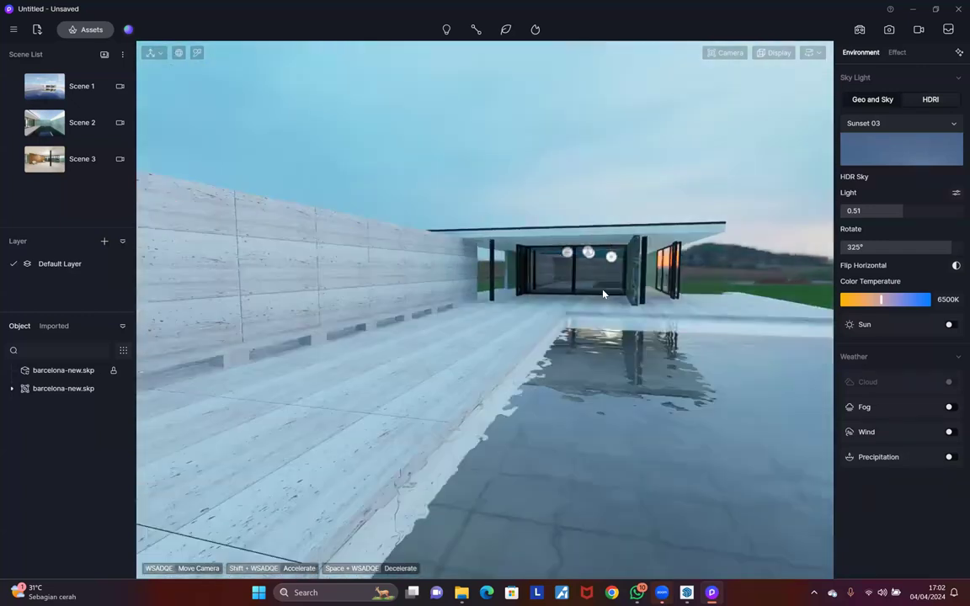
key(a)
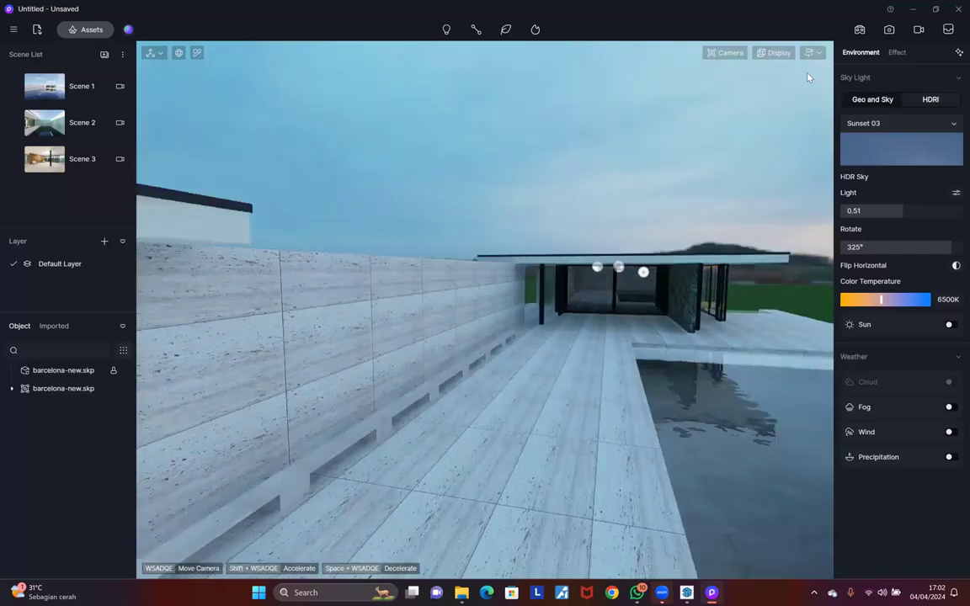
click(811, 52)
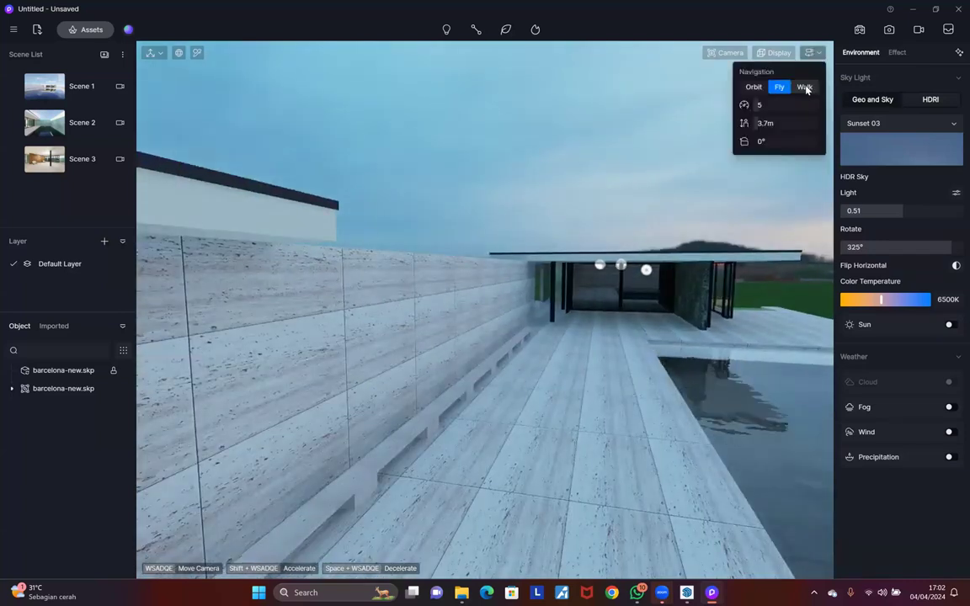
Step: Switch to Walk navigation and walk along the terrace up to the glass doors
key(alt+w)
key(w)
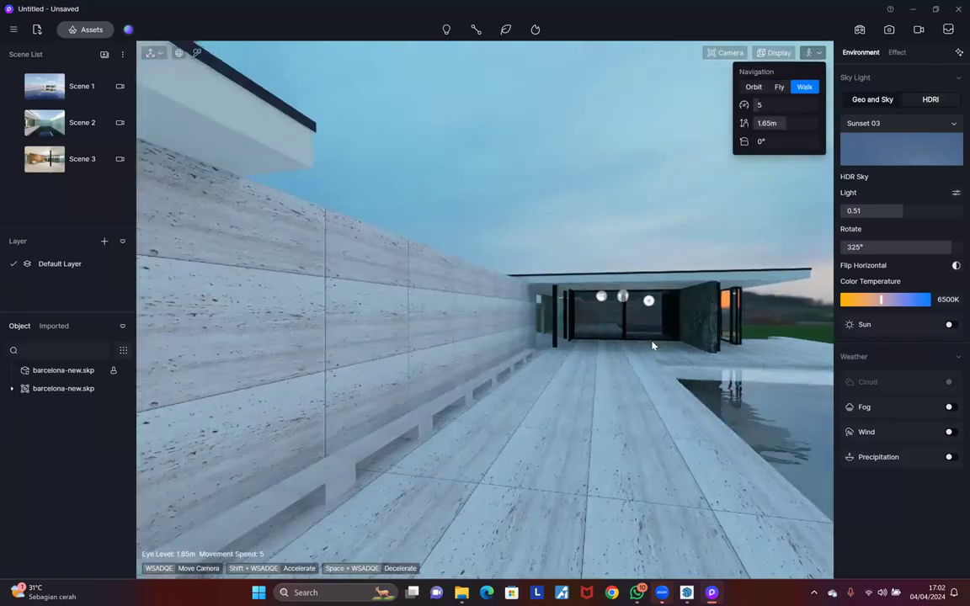
scroll(639, 352, up, 1)
key(shift+w)
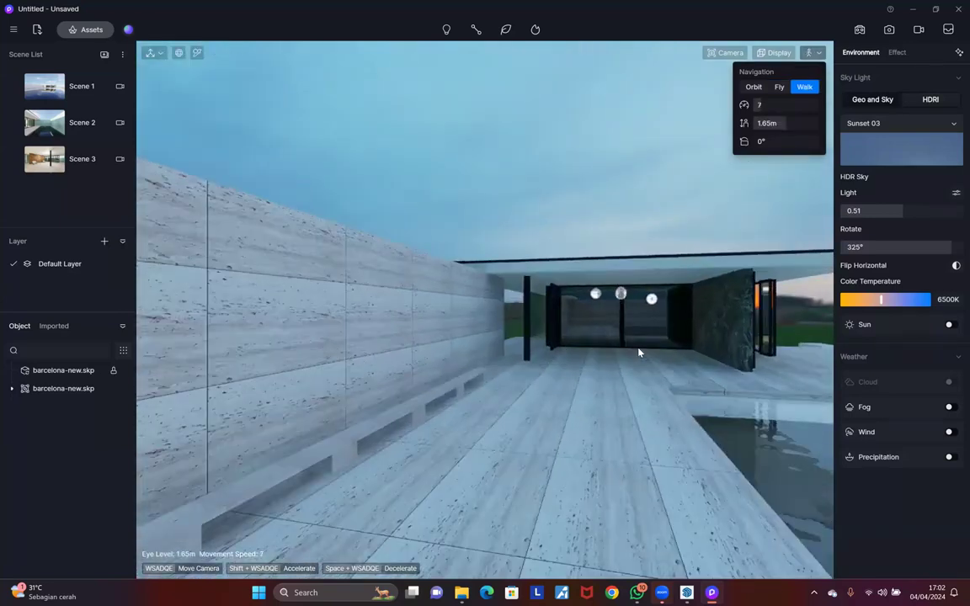
key(shift+d)
key(w)
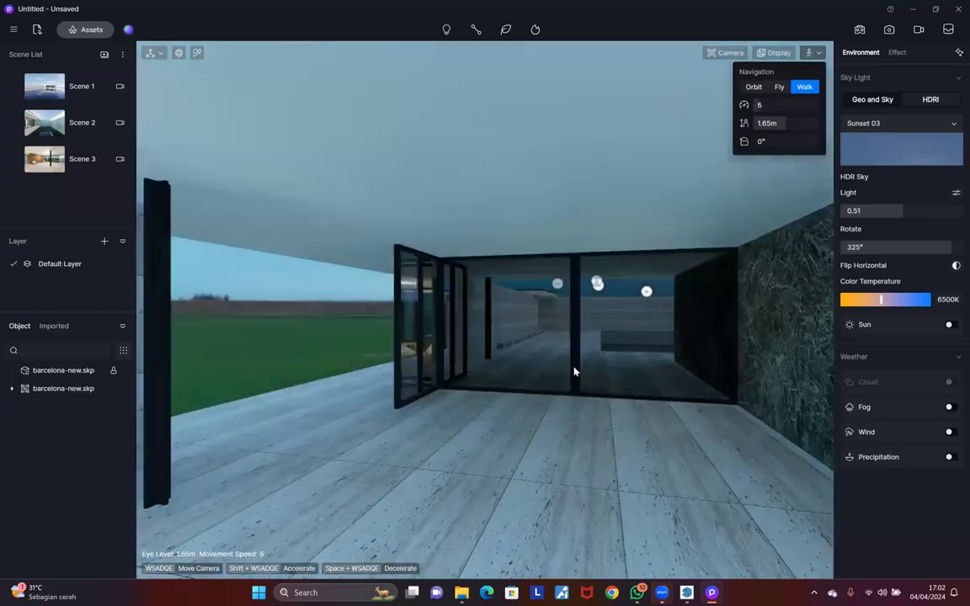
right_drag(573, 371, 642, 398)
key(d)
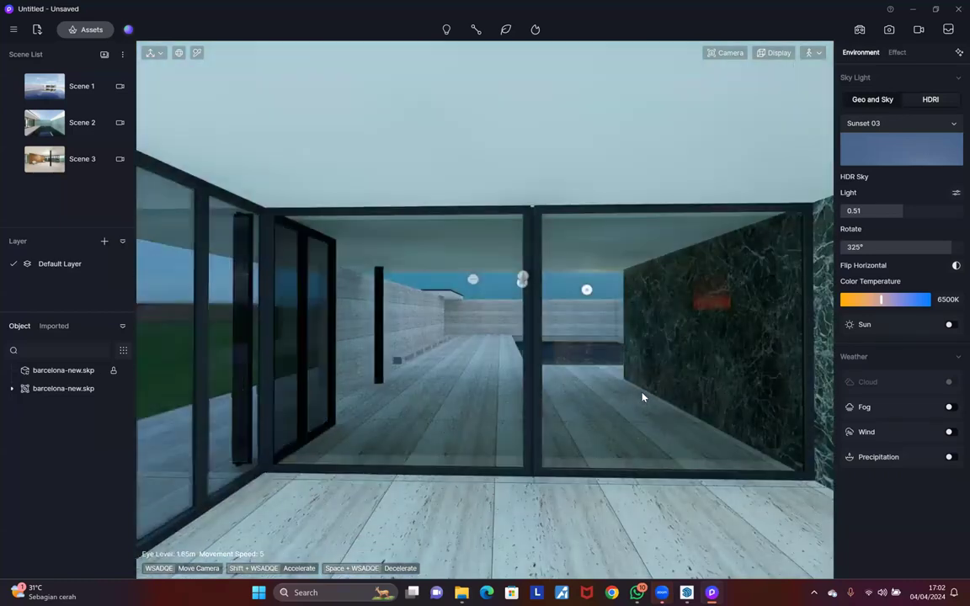
key(shift+w)
key(w)
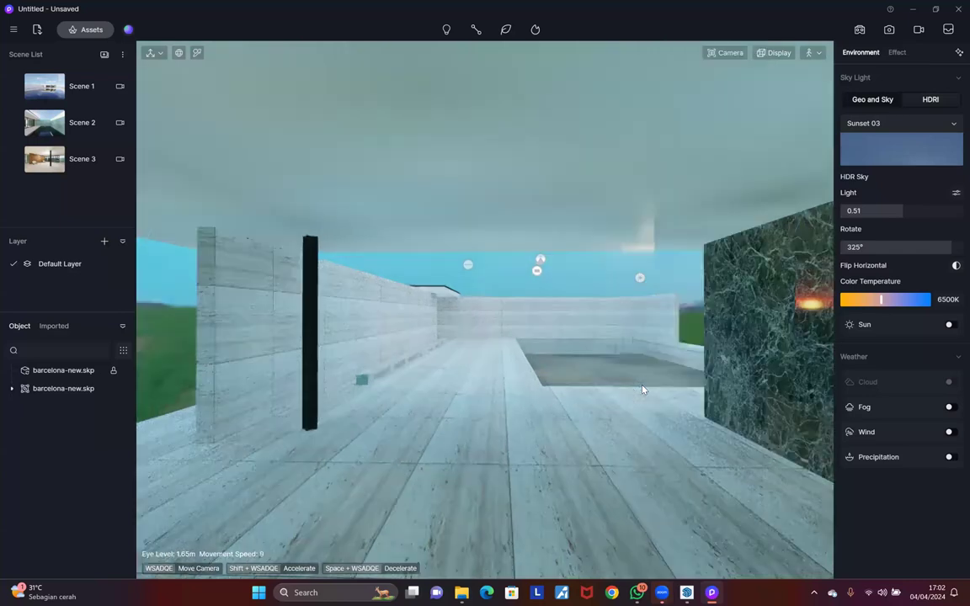
Step: Walk through the glass doors into the interior and back up to the marble walls
key(s)
key(w)
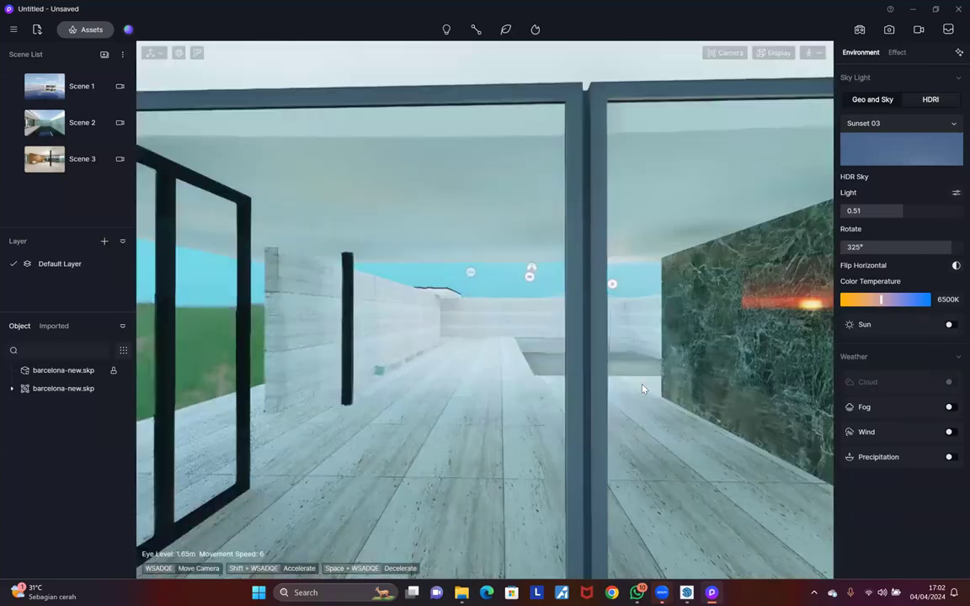
key(s)
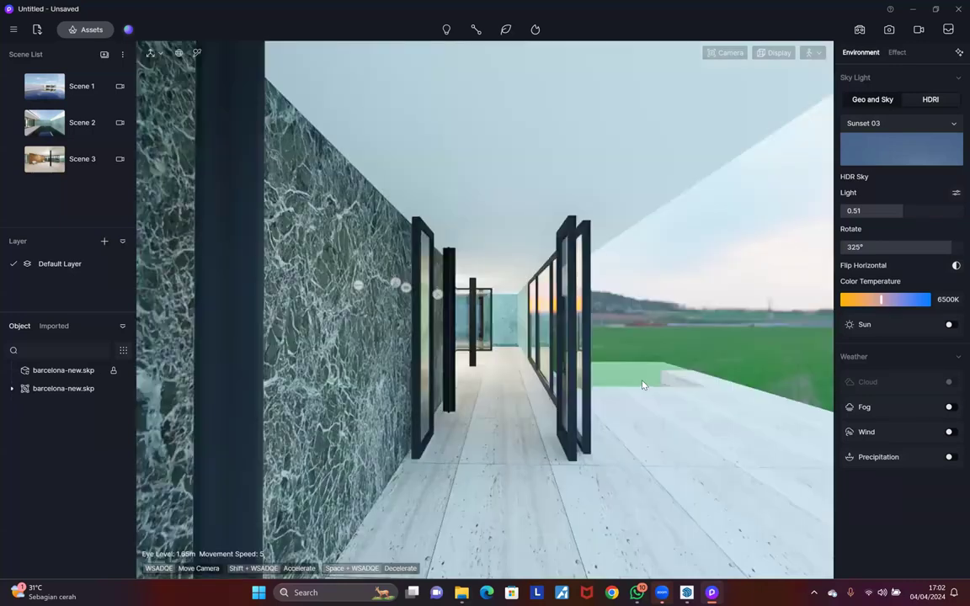
key(w)
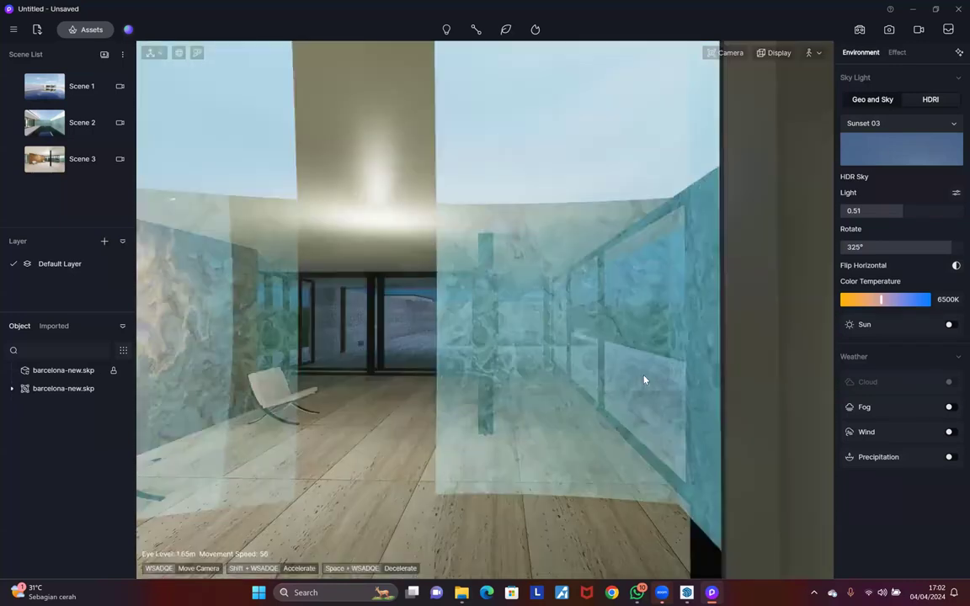
key(shift+s)
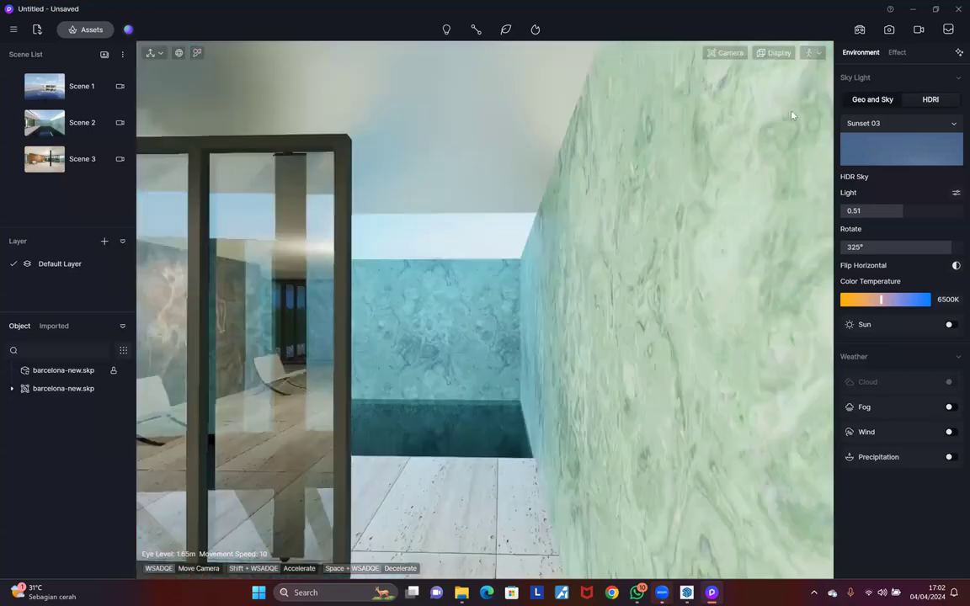
key(shift+s)
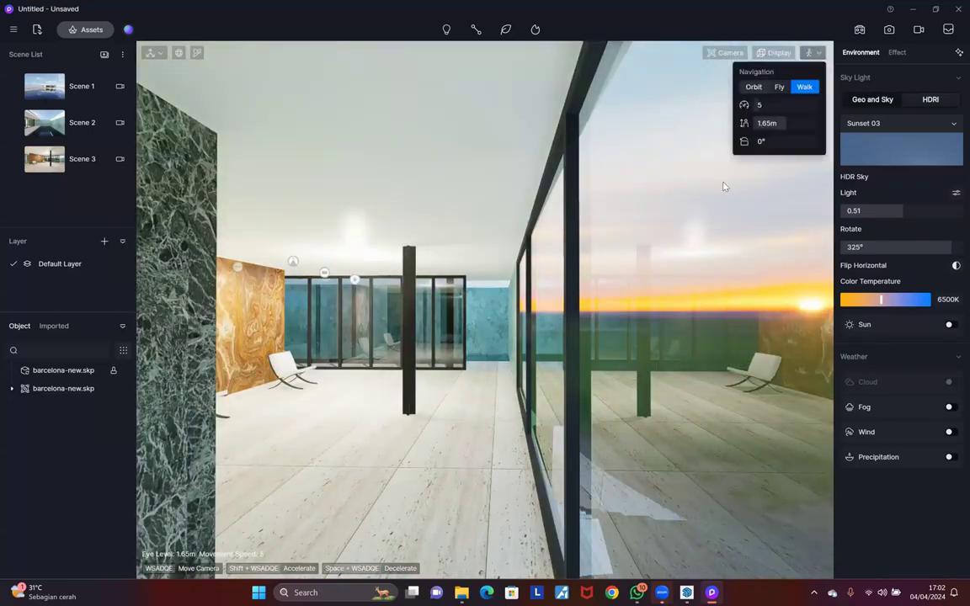
Step: Return to Orbit navigation, zoom out, and jump to the Scene 1 camera
key(Tab)
middle_drag(584, 329, 287, 431)
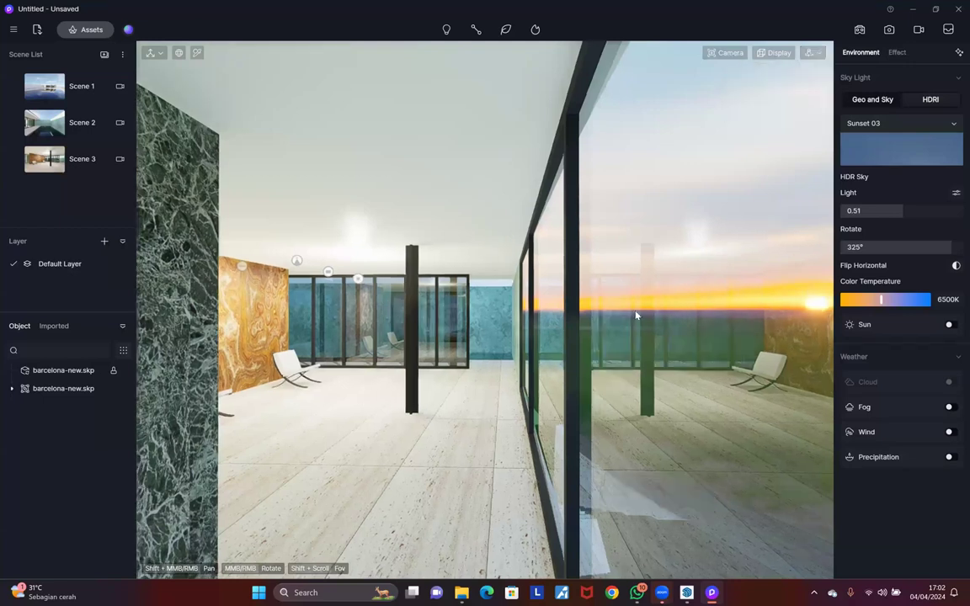
scroll(636, 317, down, 10)
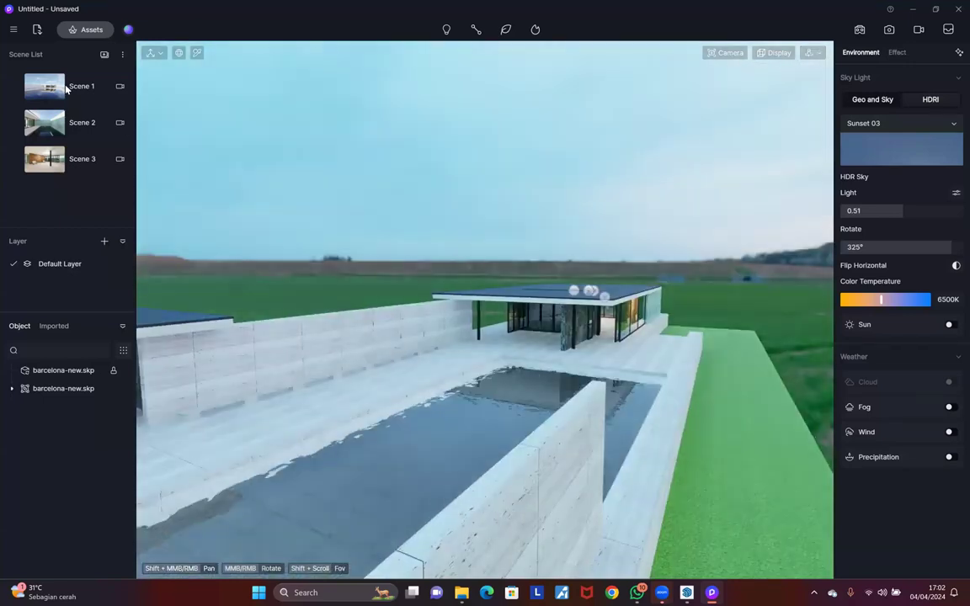
click(67, 88)
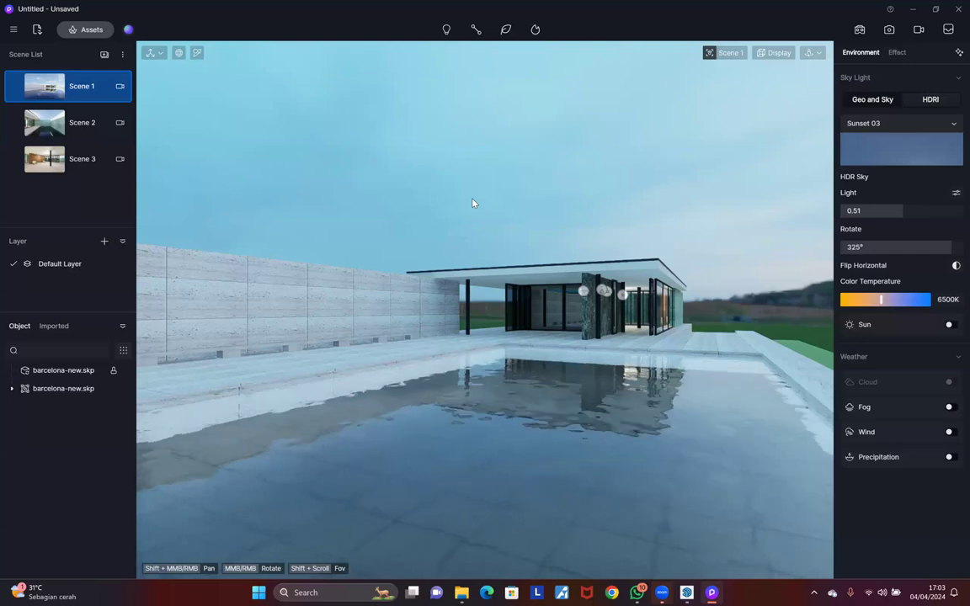
Step: Inspect the pool water's material with the I picker, then orbit lower toward the lawn
key(i)
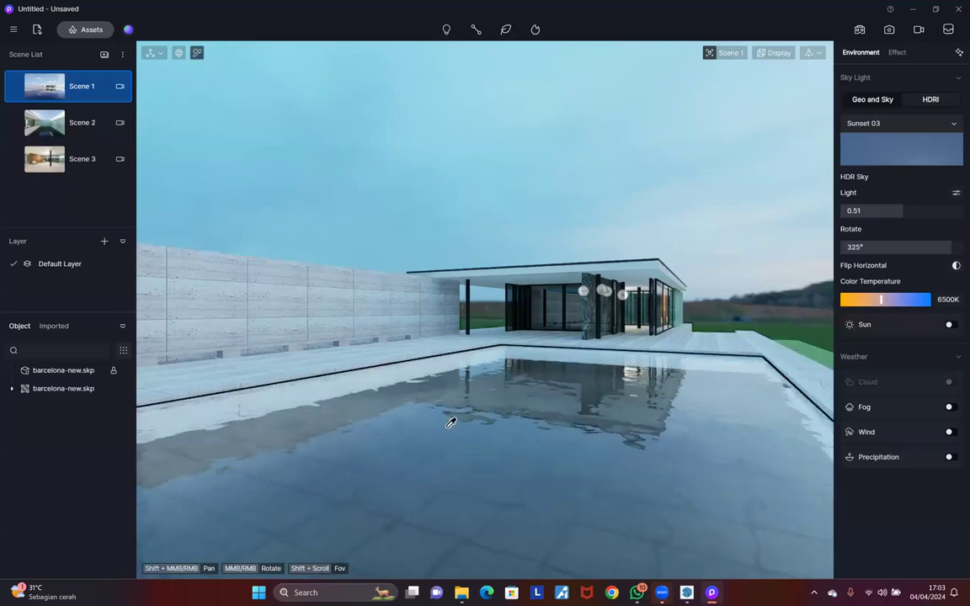
click(444, 422)
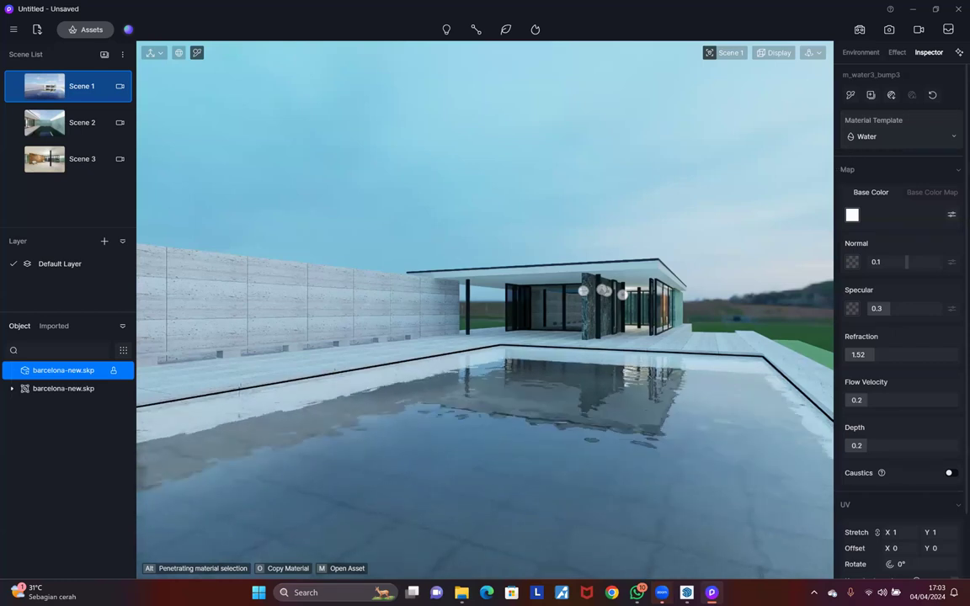
middle_drag(738, 353, 457, 410)
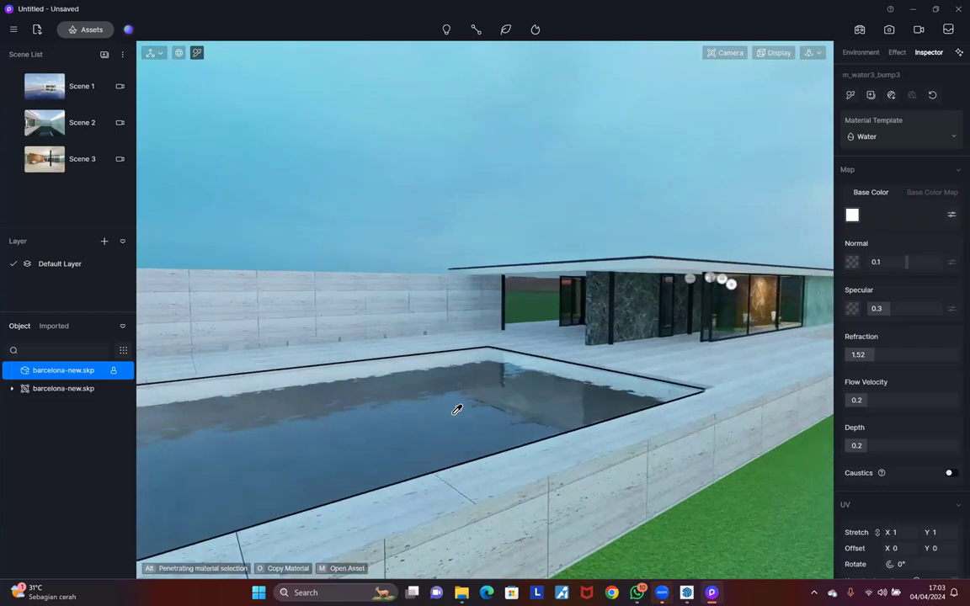
middle_drag(777, 349, 682, 476)
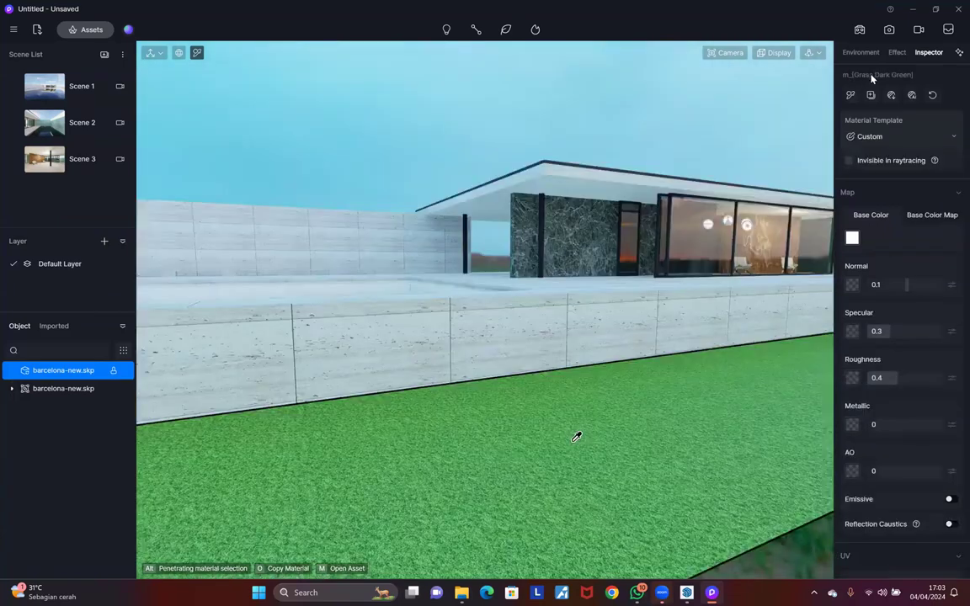
Step: Apply the Grass template to the lawn material, choosing the third grass variant
click(883, 144)
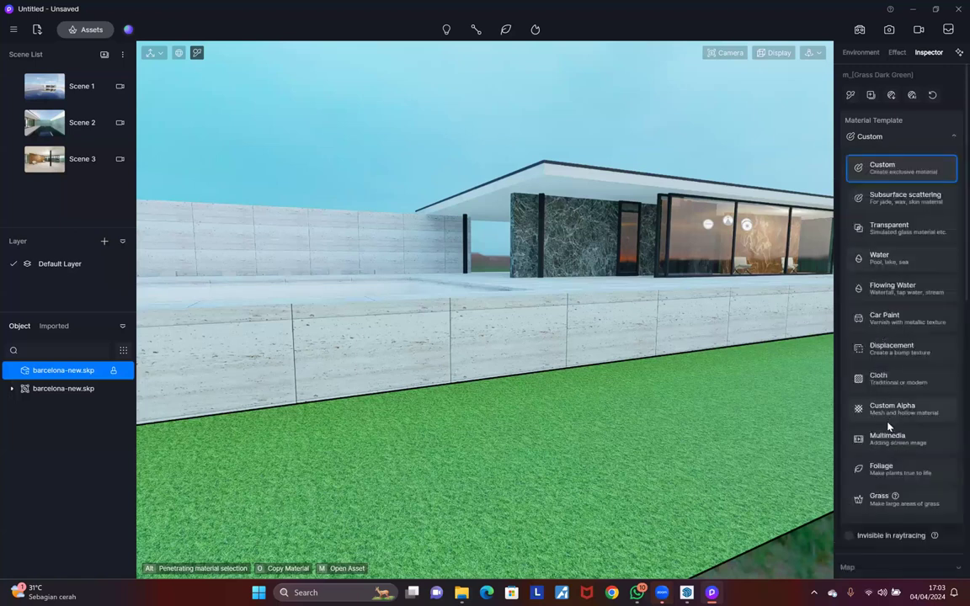
scroll(887, 428, down, 1)
click(886, 430)
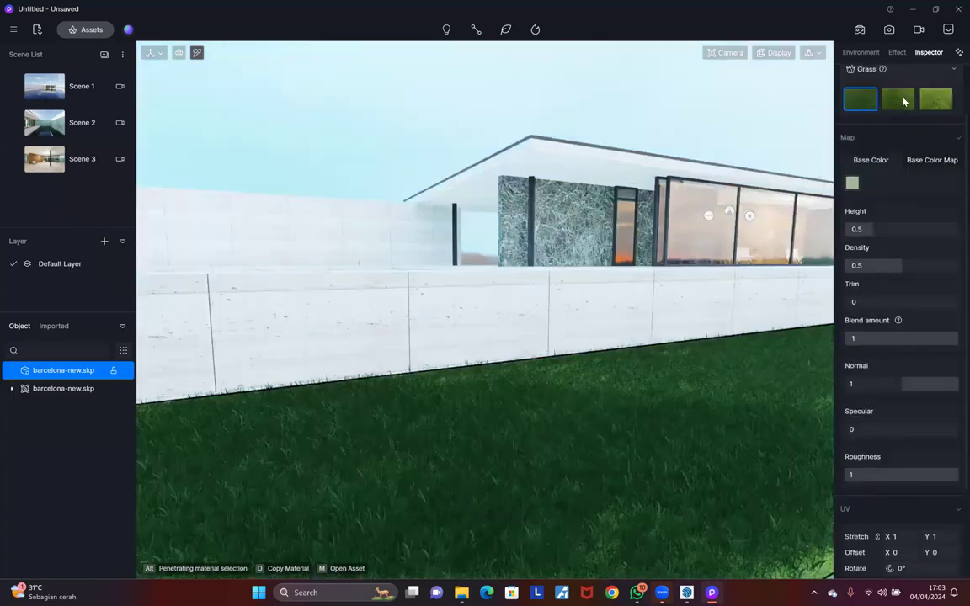
click(901, 100)
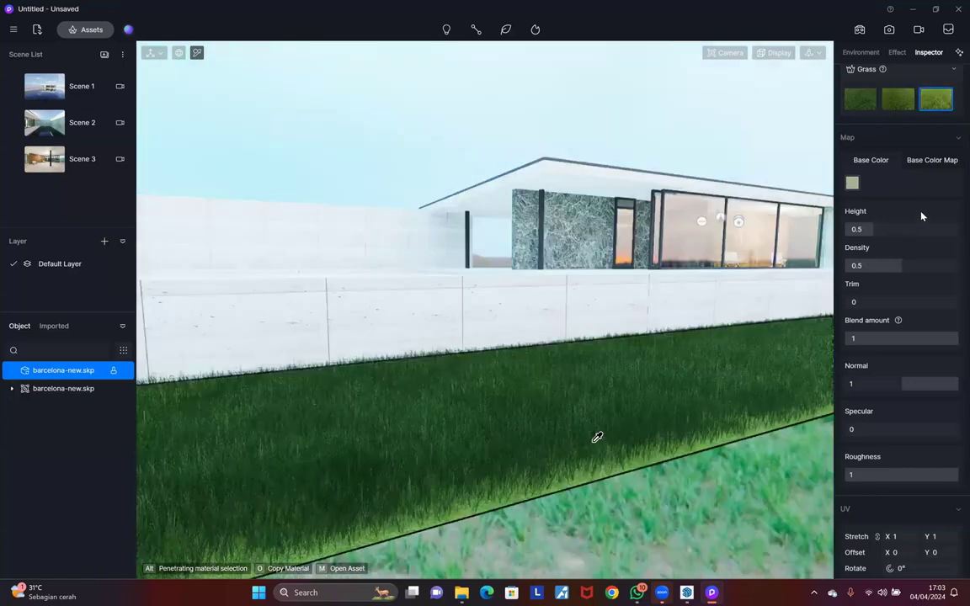
click(950, 107)
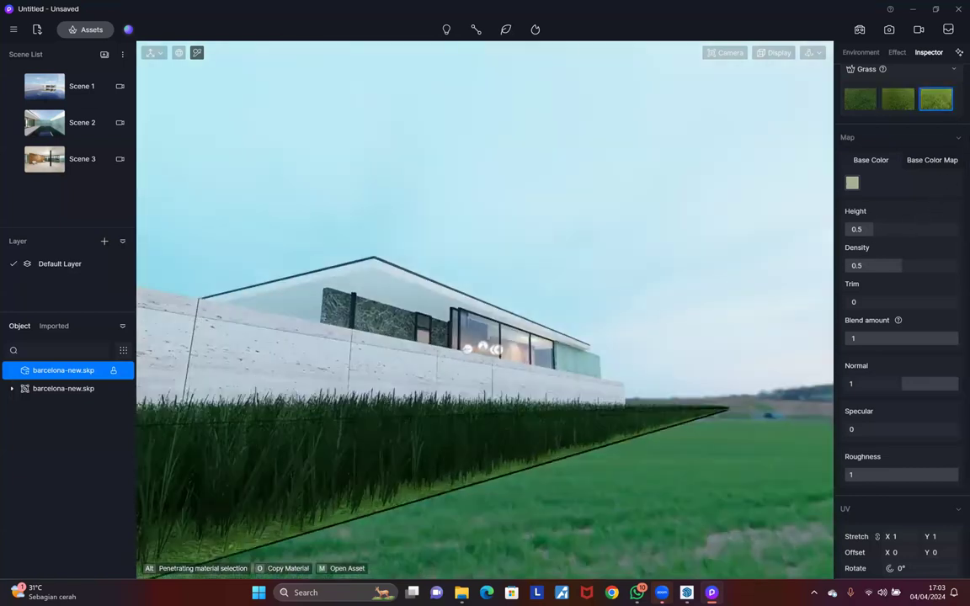
Step: Lower grass Height to 0.08 and Density to 0.26 for short, sparse blades
scroll(624, 407, up, 5)
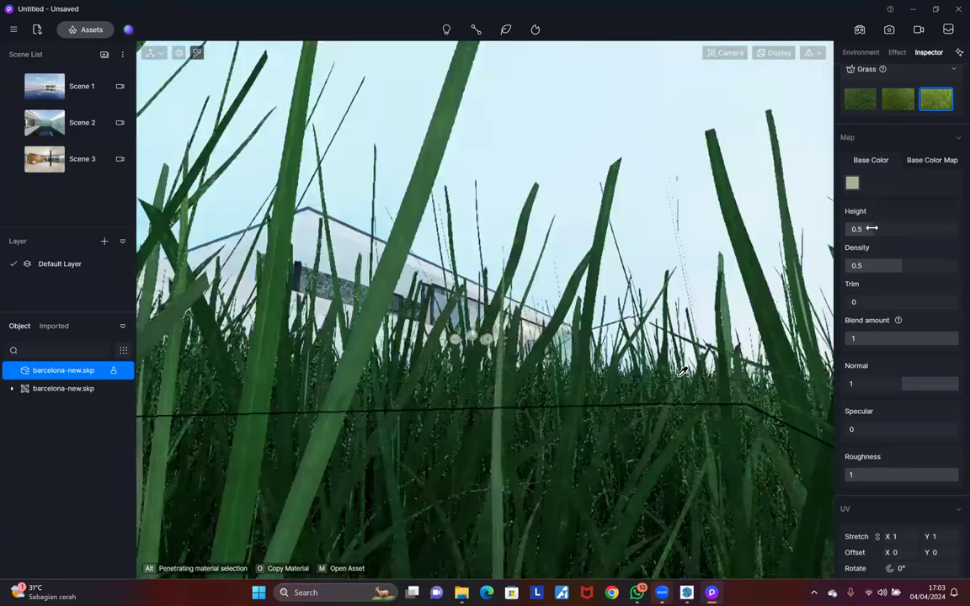
drag(872, 228, 849, 228)
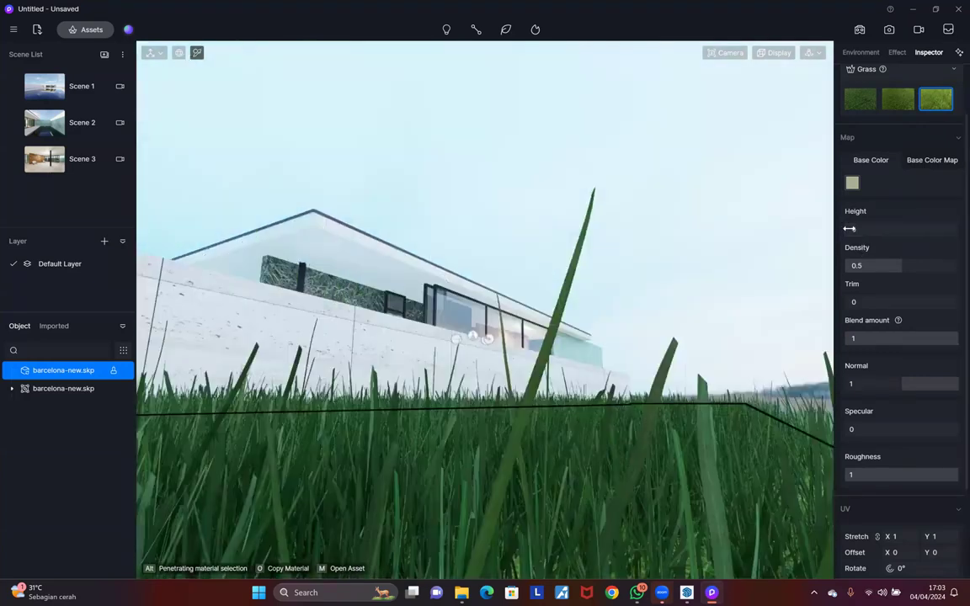
drag(864, 264, 868, 302)
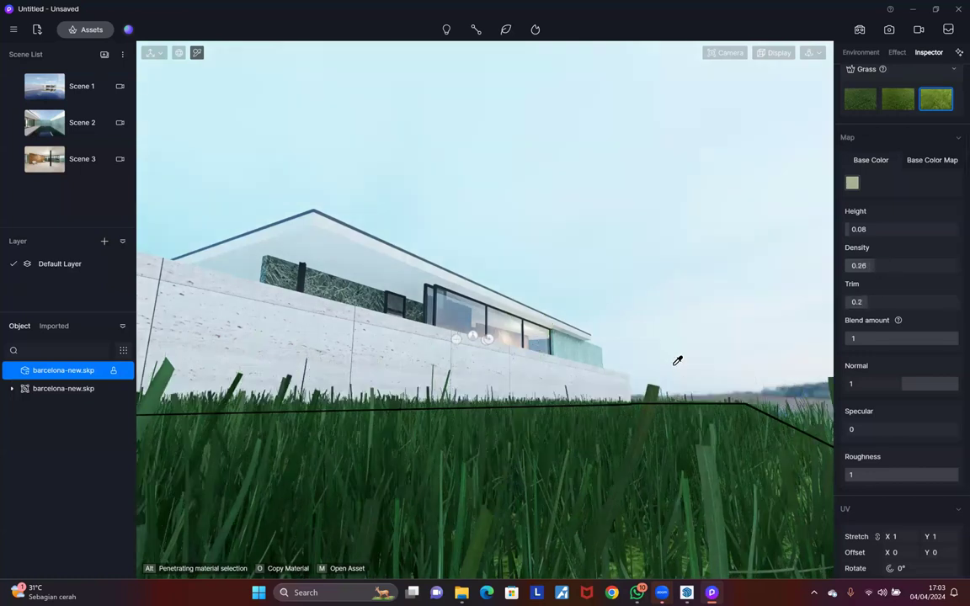
right_drag(678, 361, 718, 243)
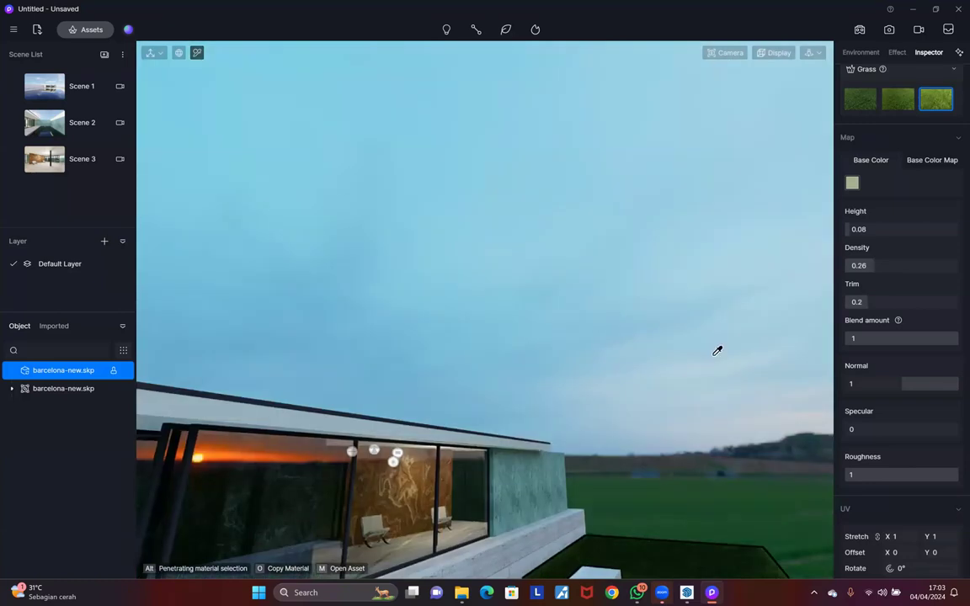
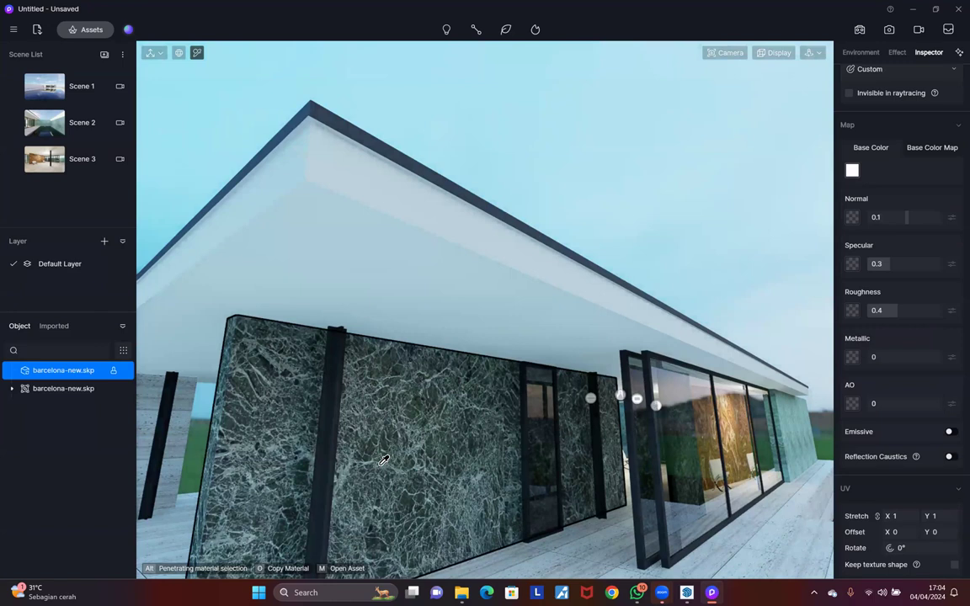
Step: Select the green marble wall and set its Roughness to 0.29 and Specular to 0.38
scroll(384, 460, up, 5)
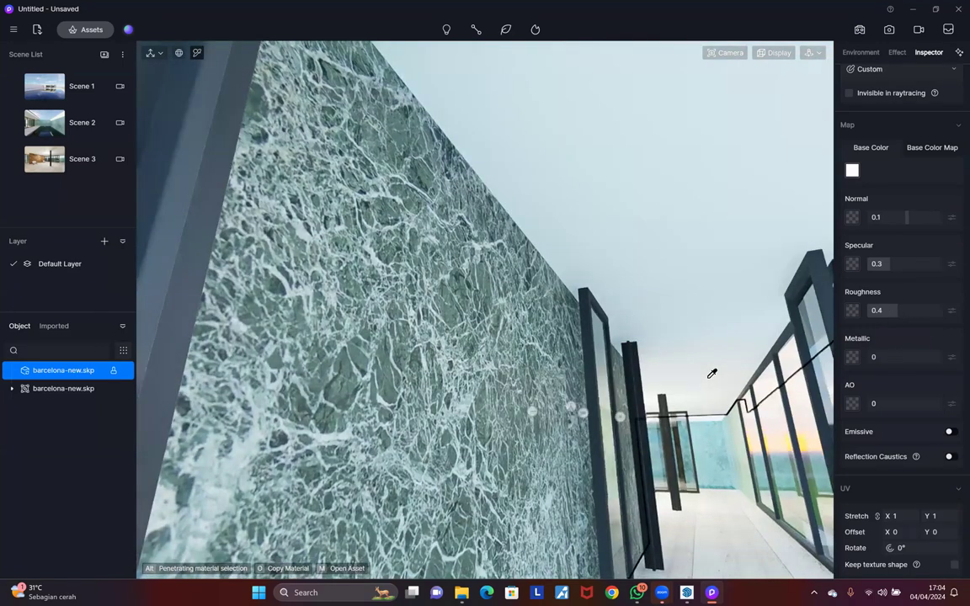
click(486, 318)
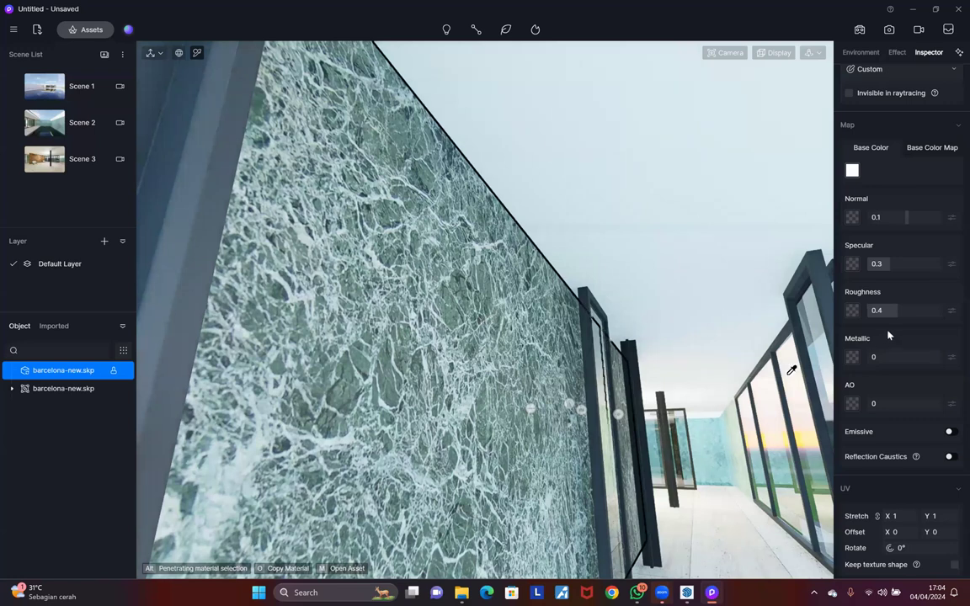
mouse_move(886, 308)
mouse_down()
mouse_move(864, 311)
mouse_move(907, 311)
mouse_move(875, 313)
mouse_move(875, 328)
mouse_up()
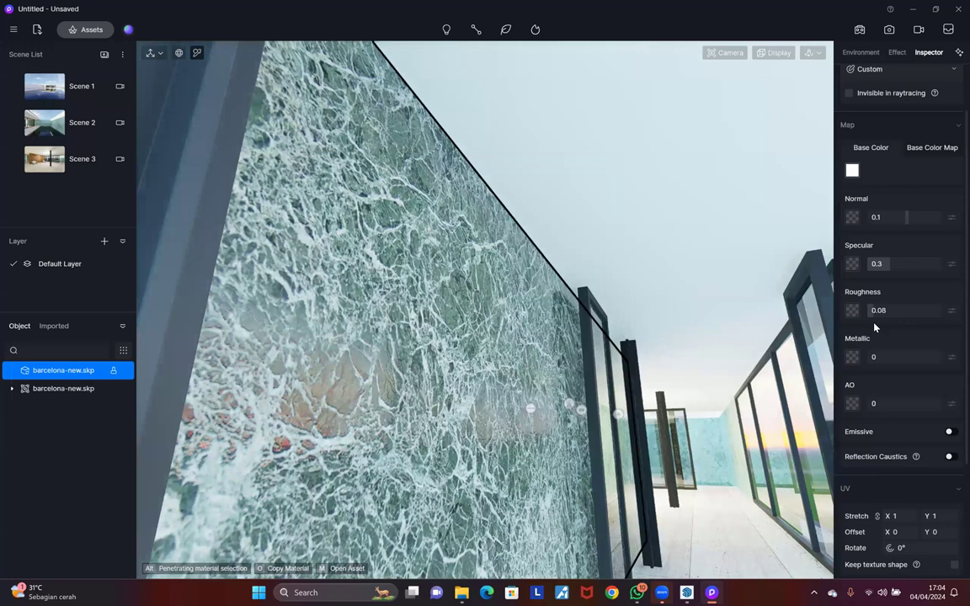
drag(893, 311, 882, 311)
drag(885, 262, 904, 259)
drag(882, 312, 886, 310)
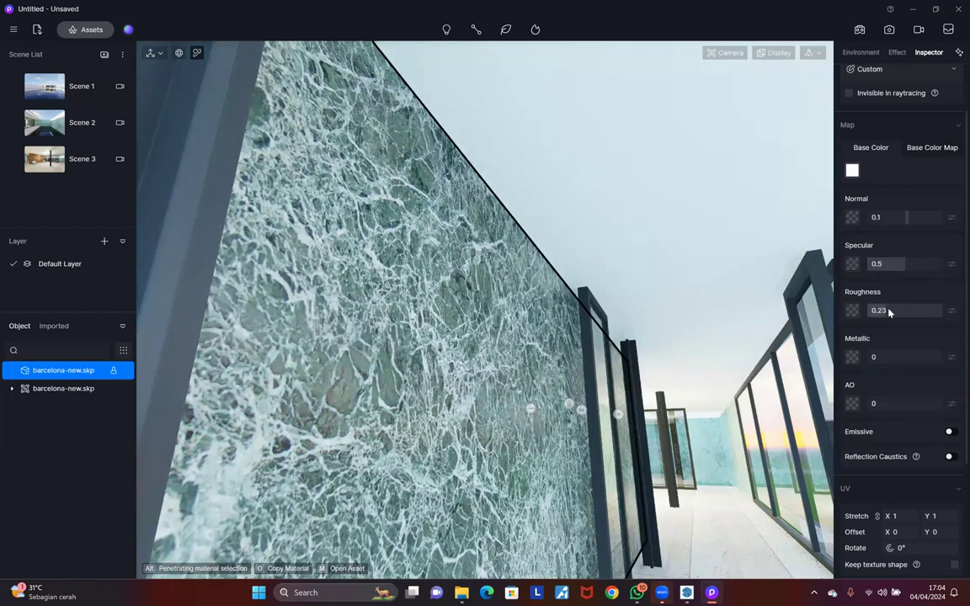
drag(904, 264, 896, 264)
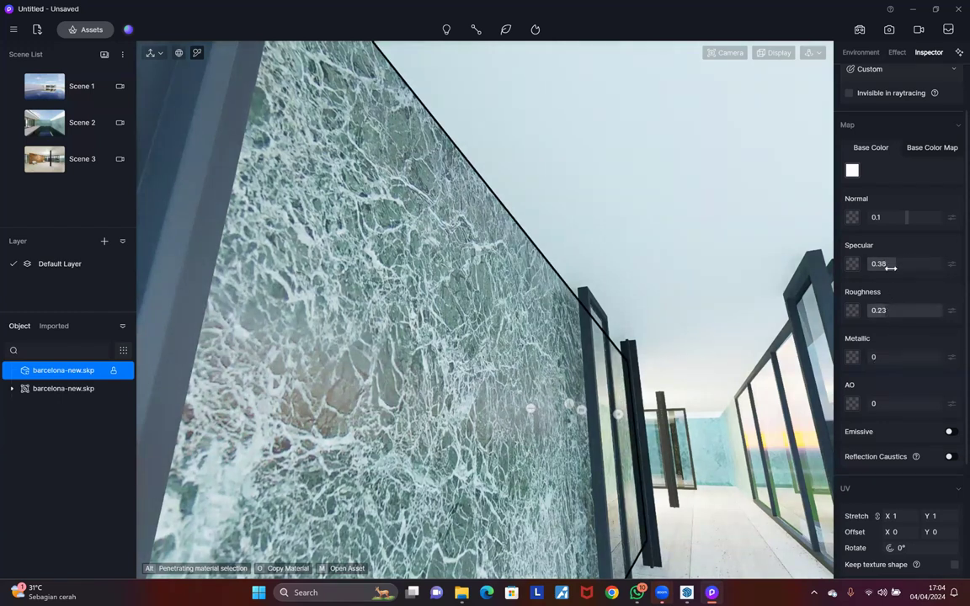
drag(881, 312, 884, 309)
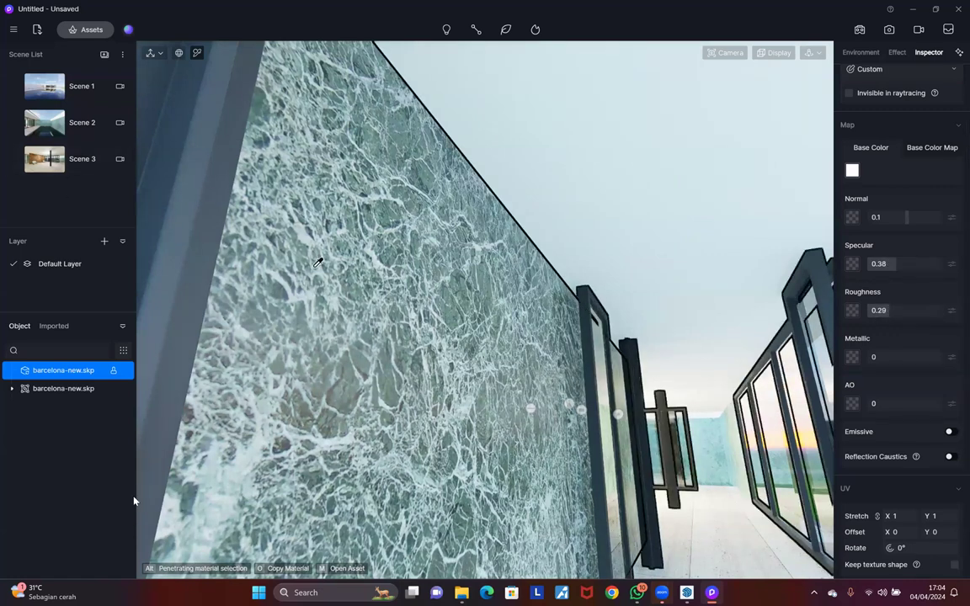
middle_drag(557, 357, 472, 421)
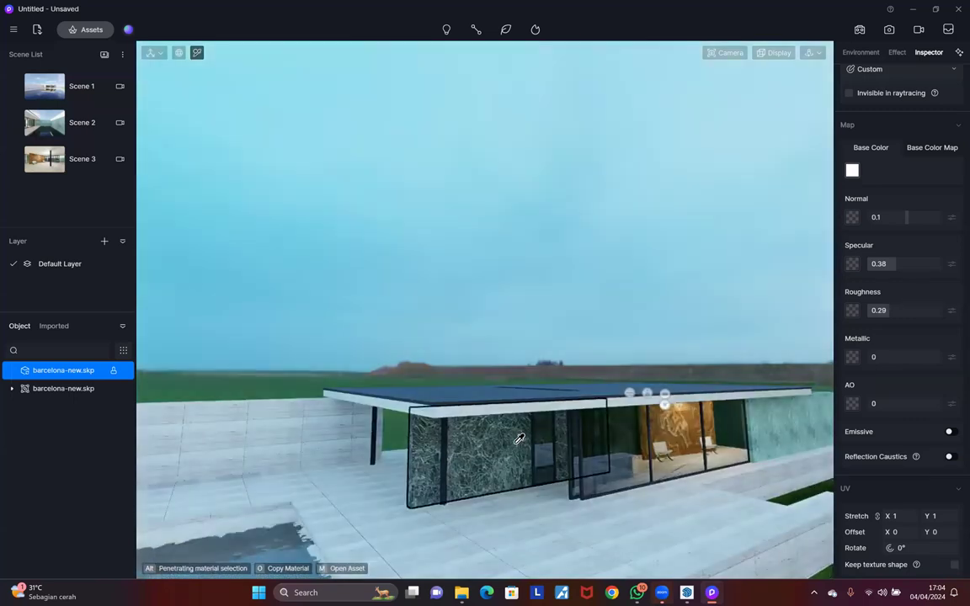
middle_drag(474, 530, 580, 476)
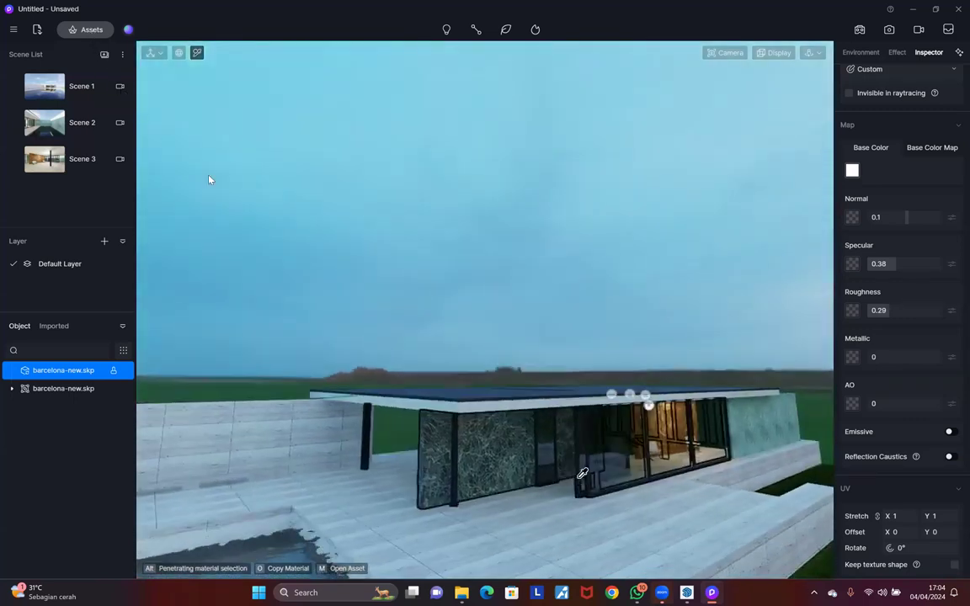
scroll(553, 529, up, 3)
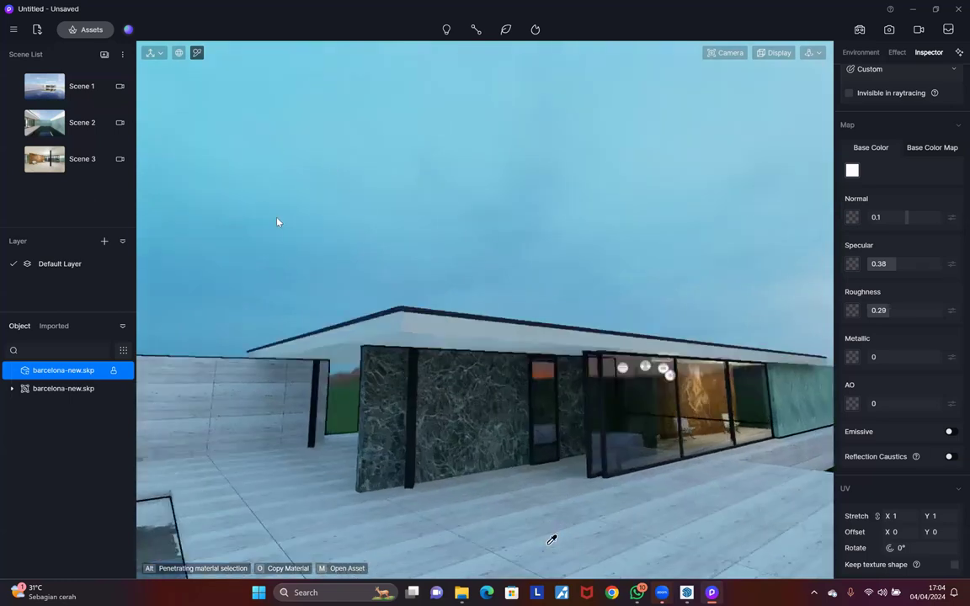
scroll(550, 542, up, 1)
Step: Open the asset library, search materials for 'wood floor', then clear the search
click(85, 29)
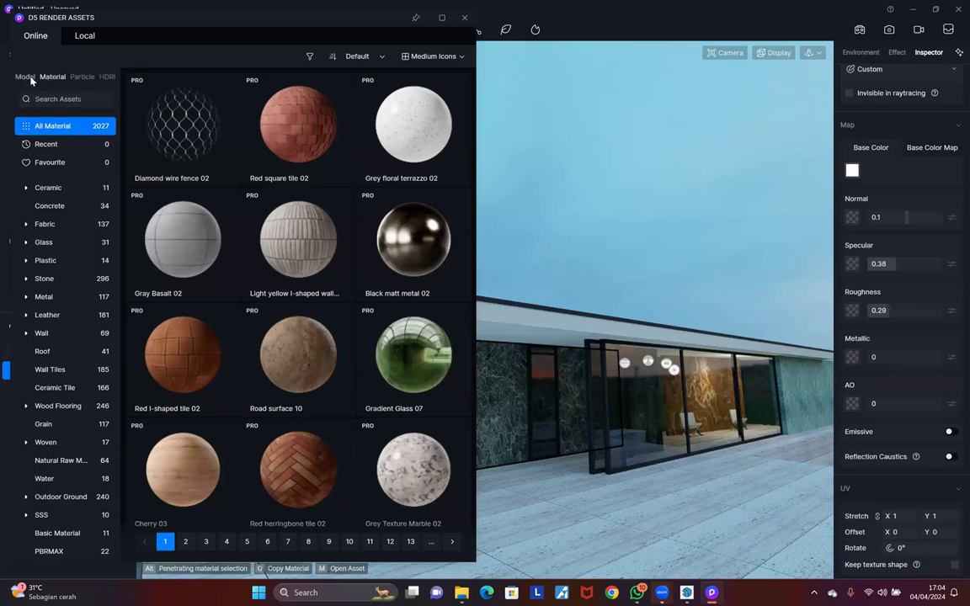
click(69, 100)
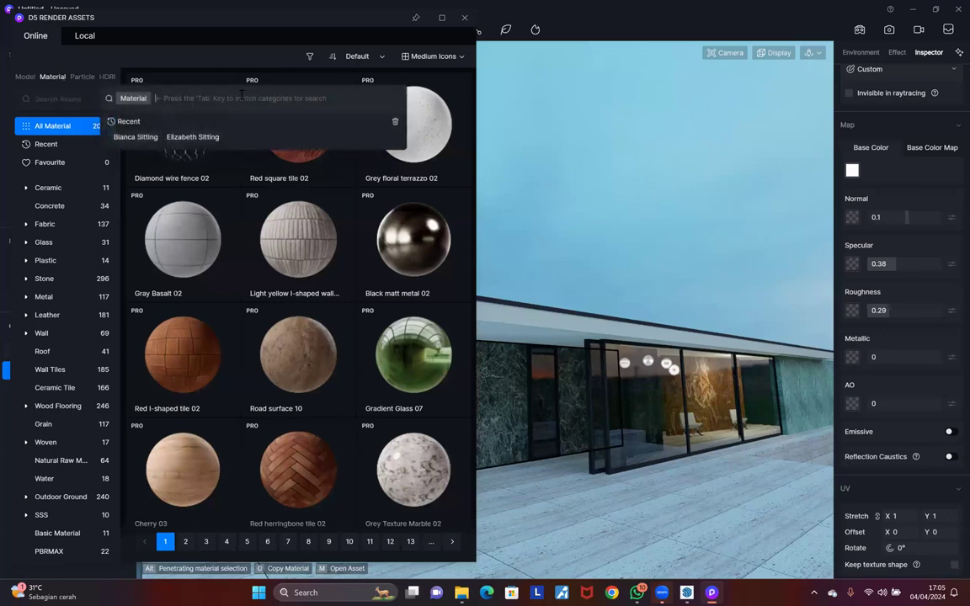
text(wood)
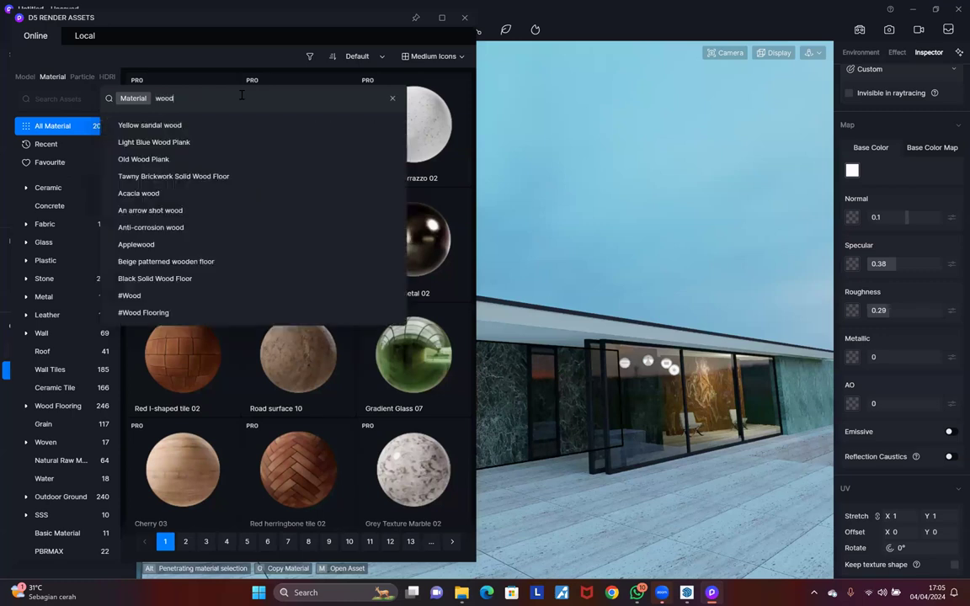
text( floor)
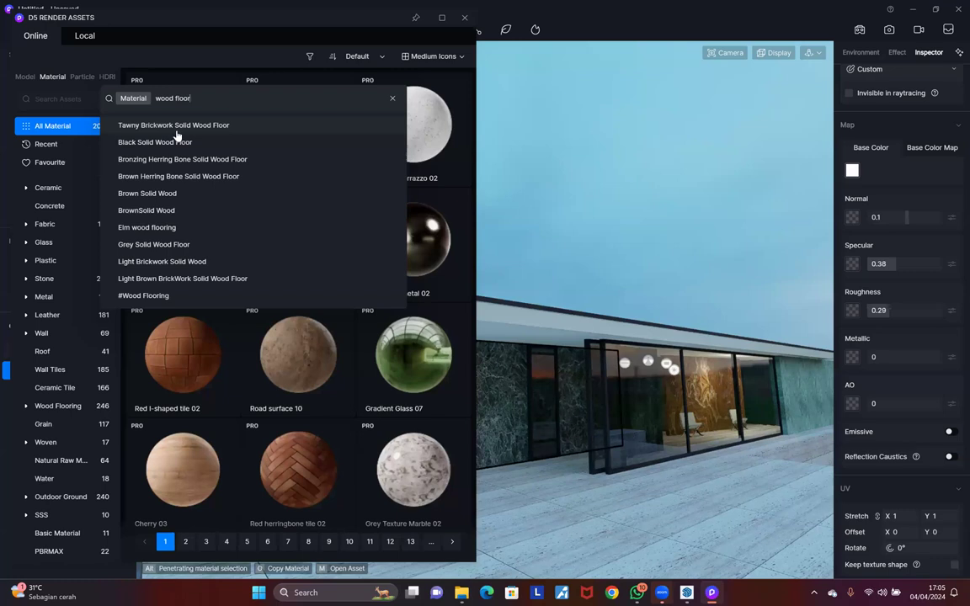
click(392, 98)
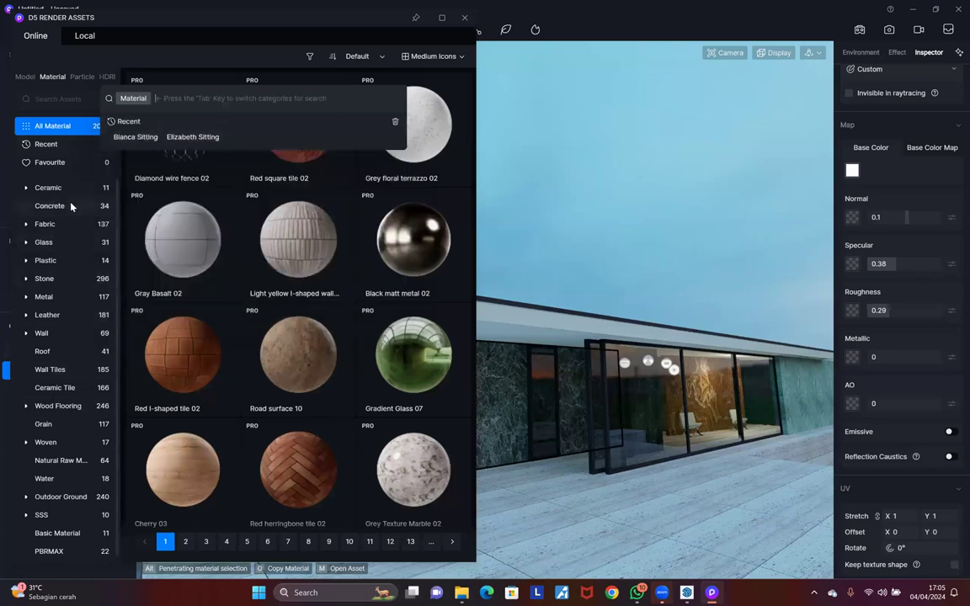
Step: Download the Ashtree material from the Wood Flooring category and pick it up for applying
click(42, 408)
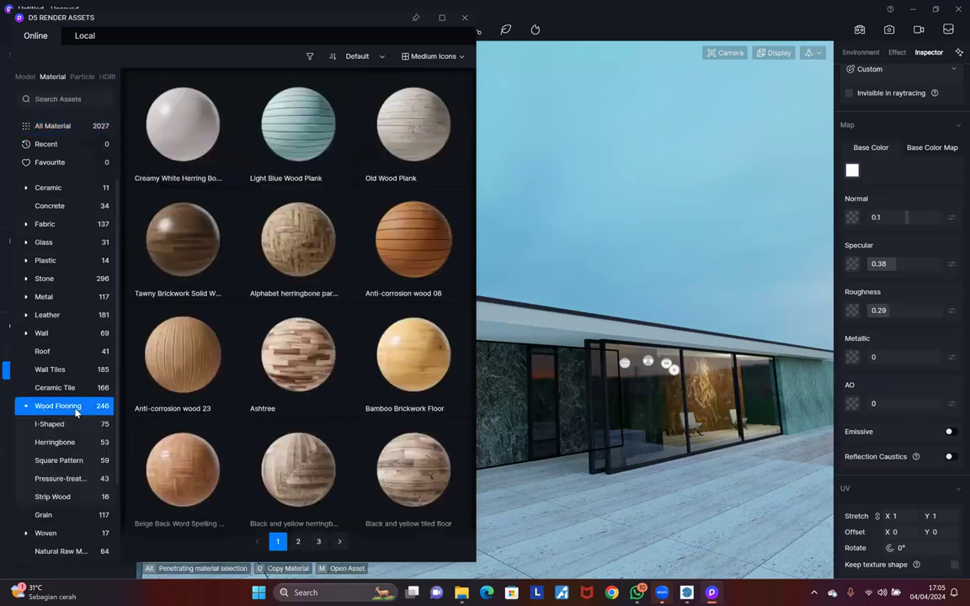
scroll(298, 214, down, 1)
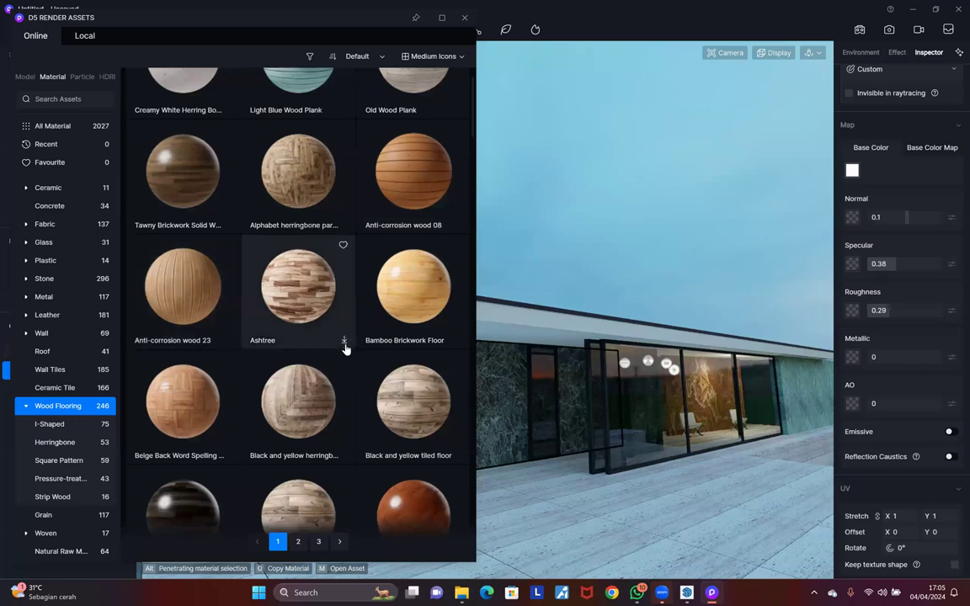
click(344, 343)
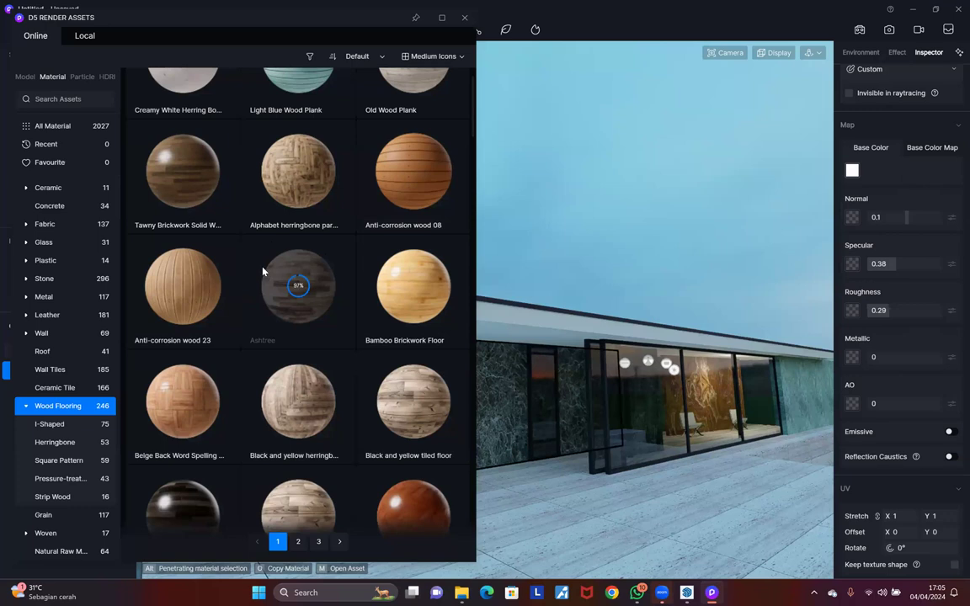
click(265, 271)
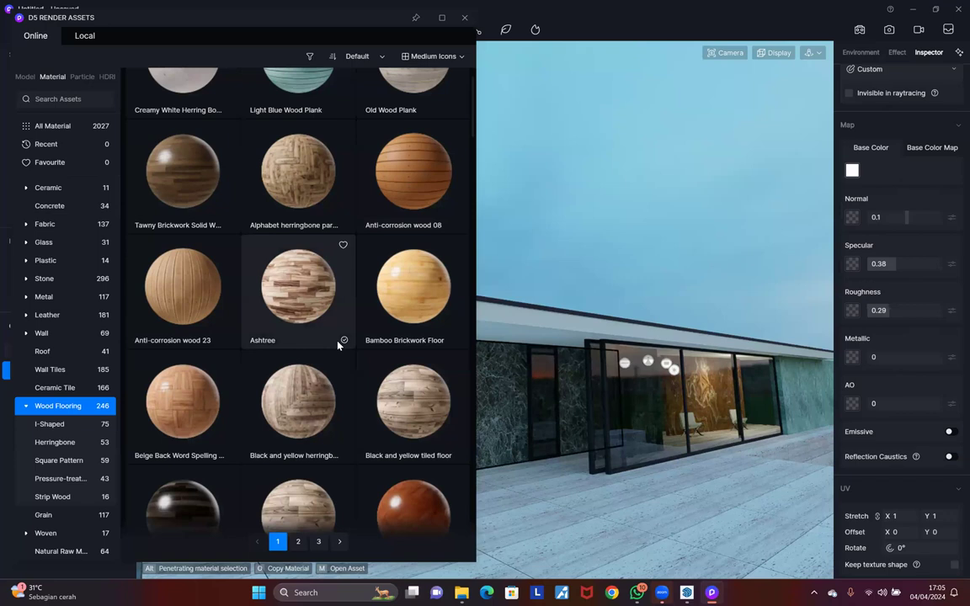
click(311, 291)
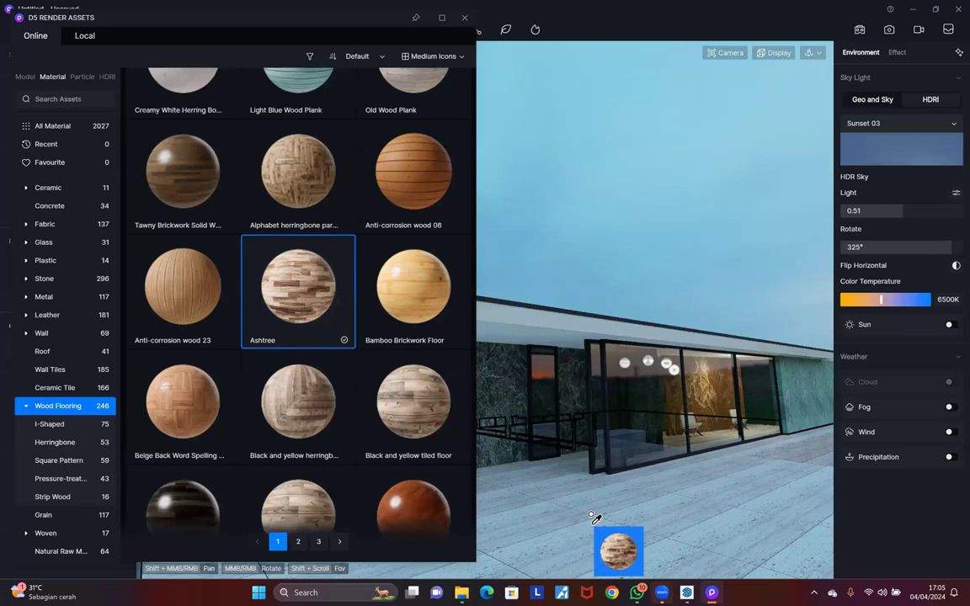
Step: Apply Ashtree wood to the terrace floor and orbit around to inspect the raised floor edge
click(592, 517)
middle_drag(614, 510, 821, 346)
scroll(724, 510, up, 6)
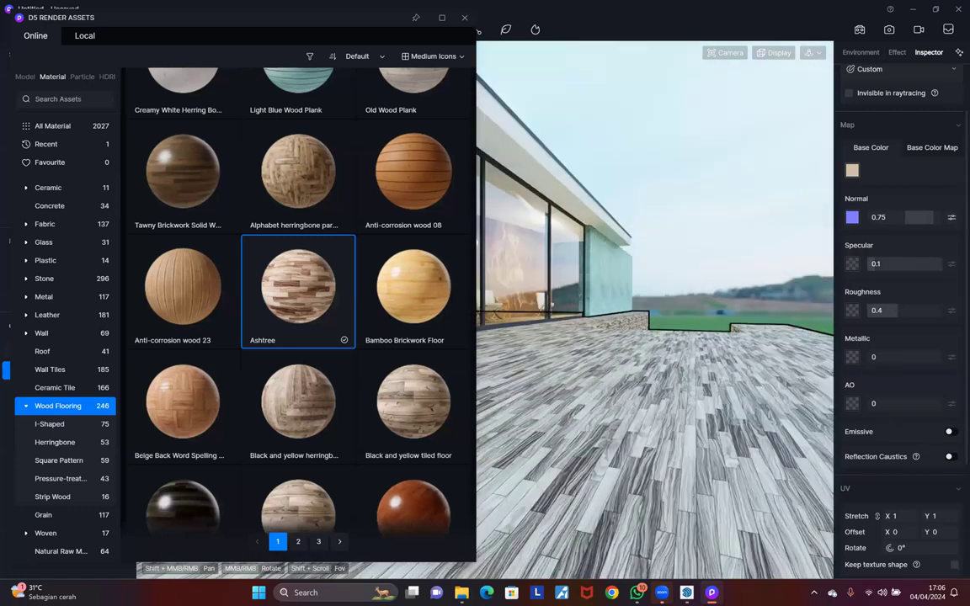
middle_drag(630, 409, 731, 499)
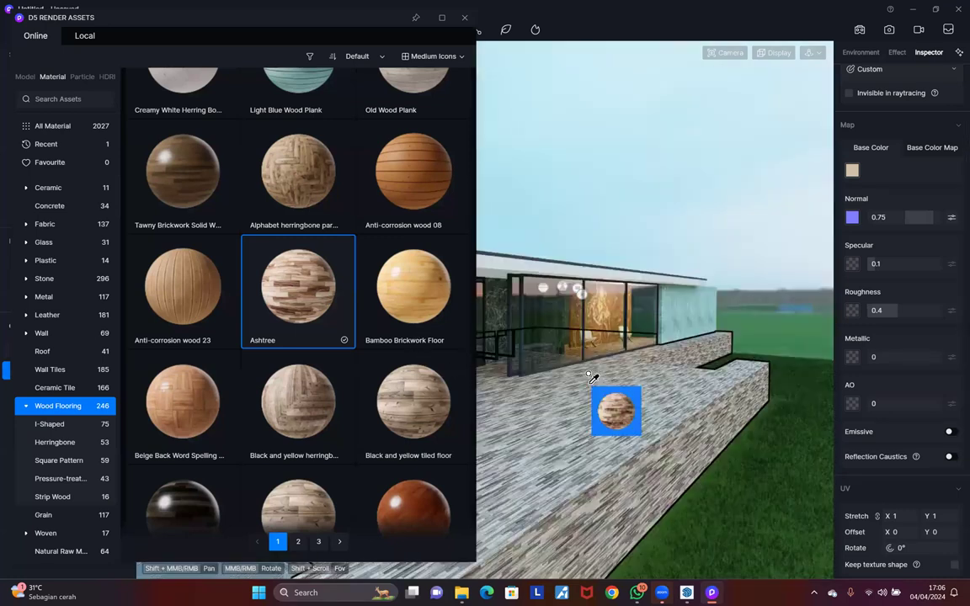
scroll(586, 381, down, 5)
scroll(523, 389, up, 2)
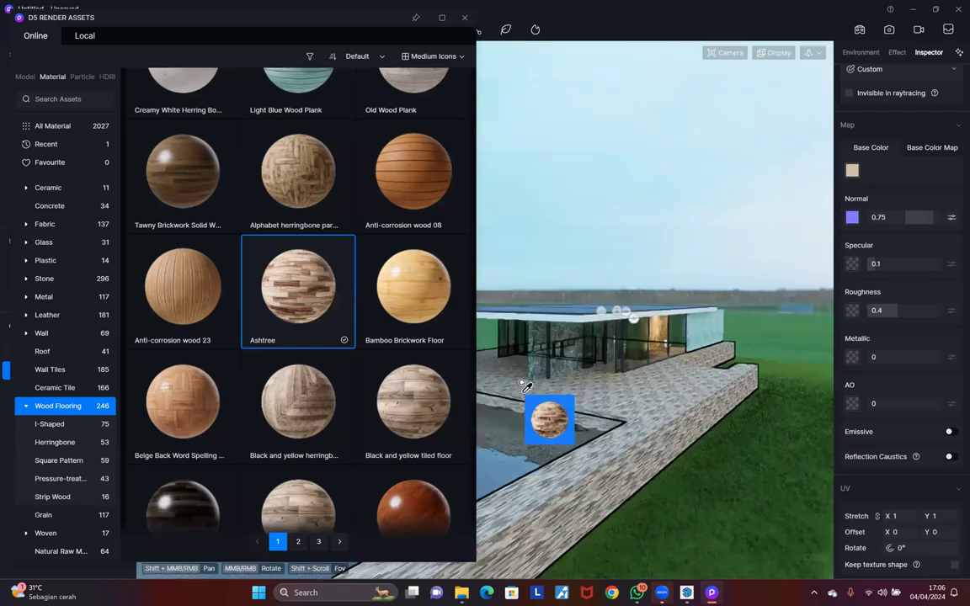
click(331, 298)
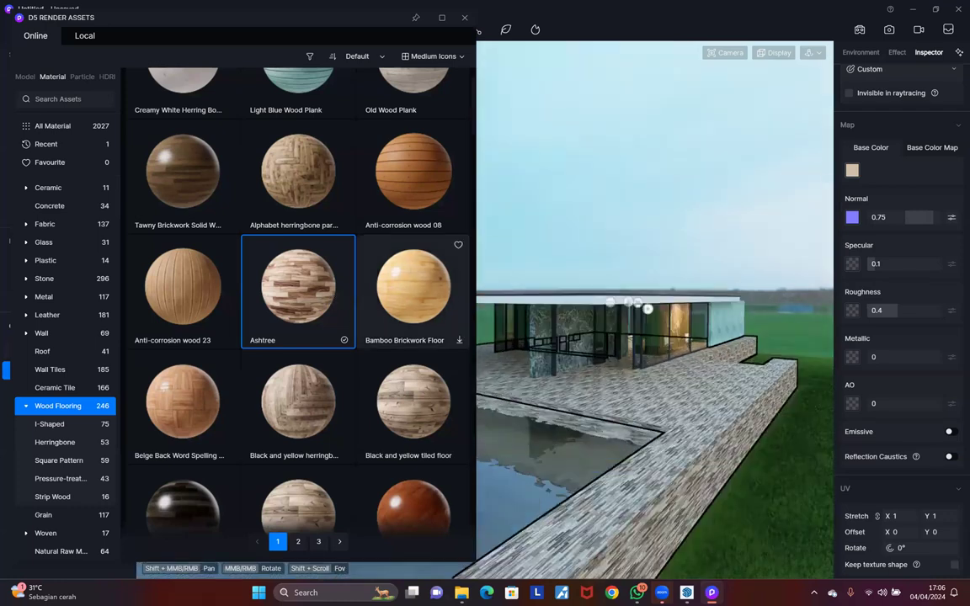
scroll(671, 519, up, 5)
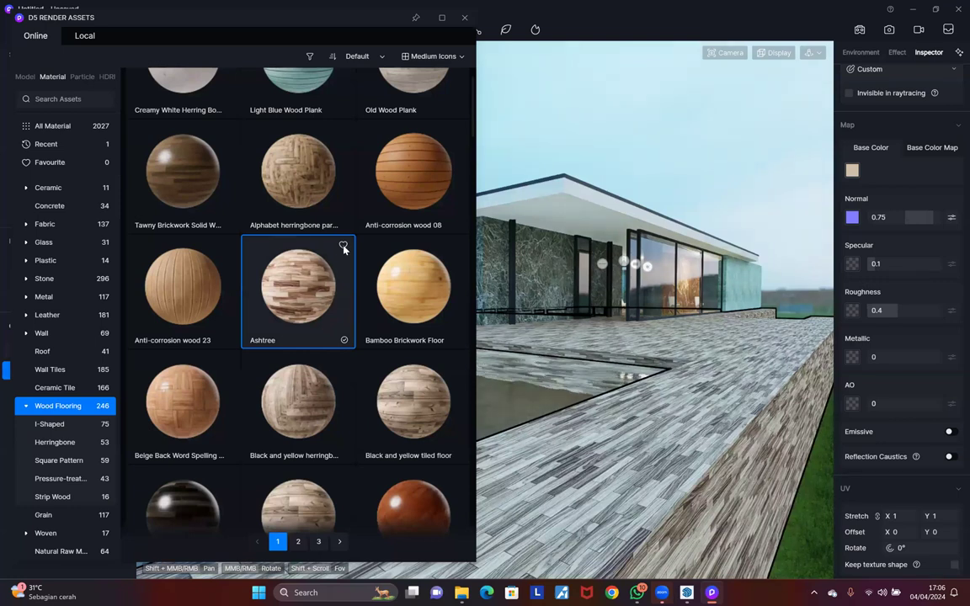
Step: Browse the material catalogue's Sort options, then open its Filter options
click(377, 56)
click(376, 56)
click(377, 56)
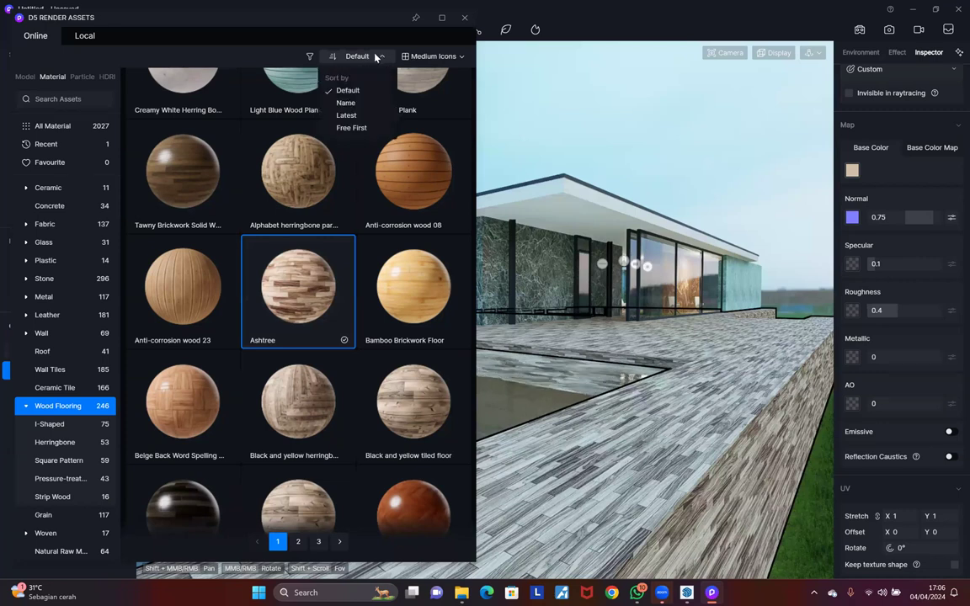
click(364, 58)
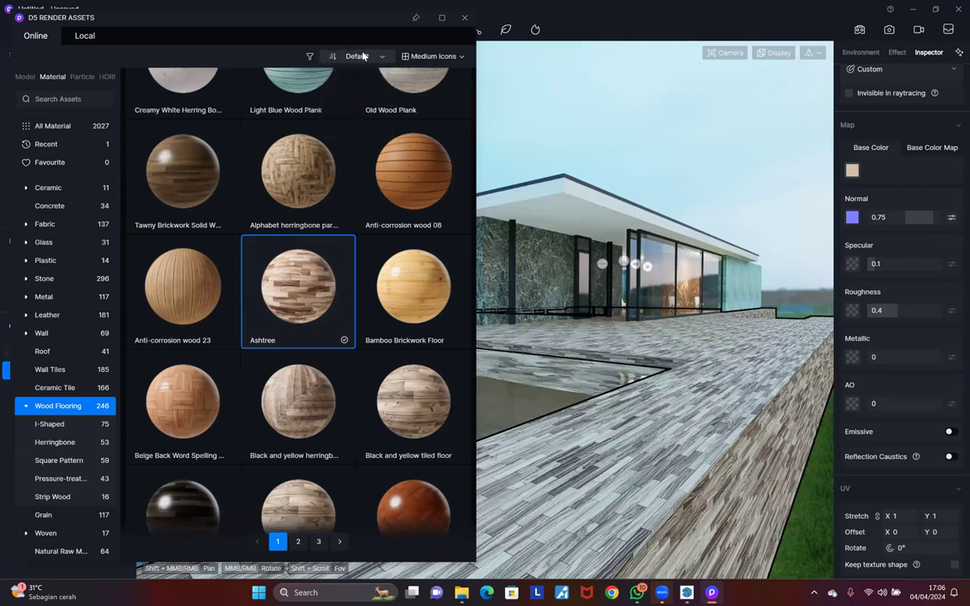
click(358, 57)
click(308, 58)
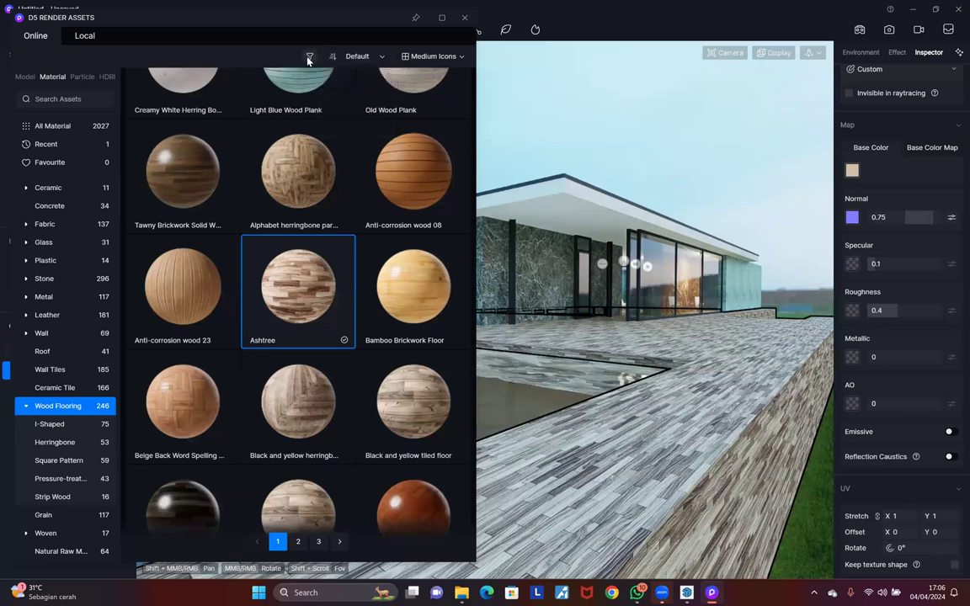
click(309, 59)
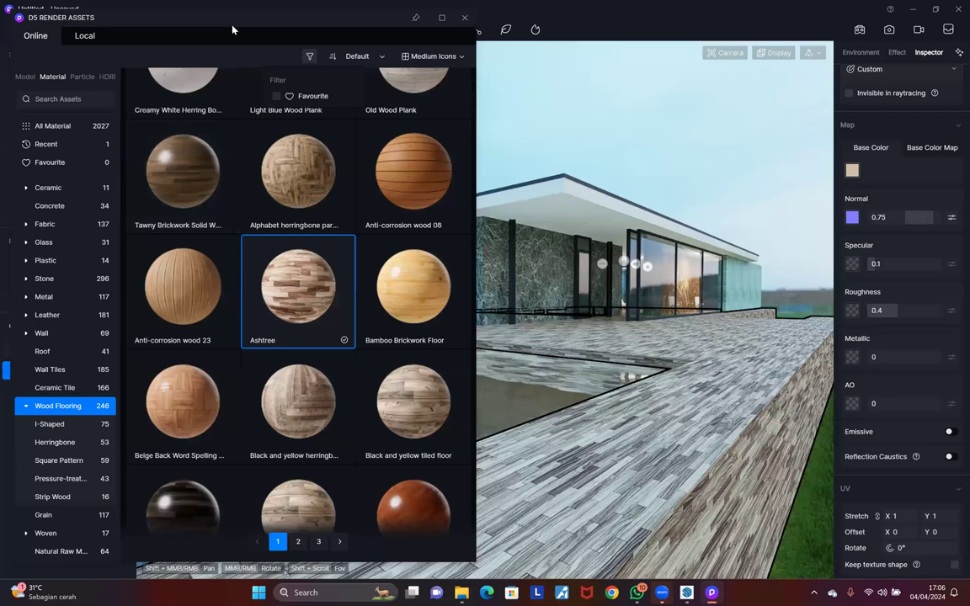
Step: Browse models under Nature > Aquatic Plant in the asset library
click(26, 77)
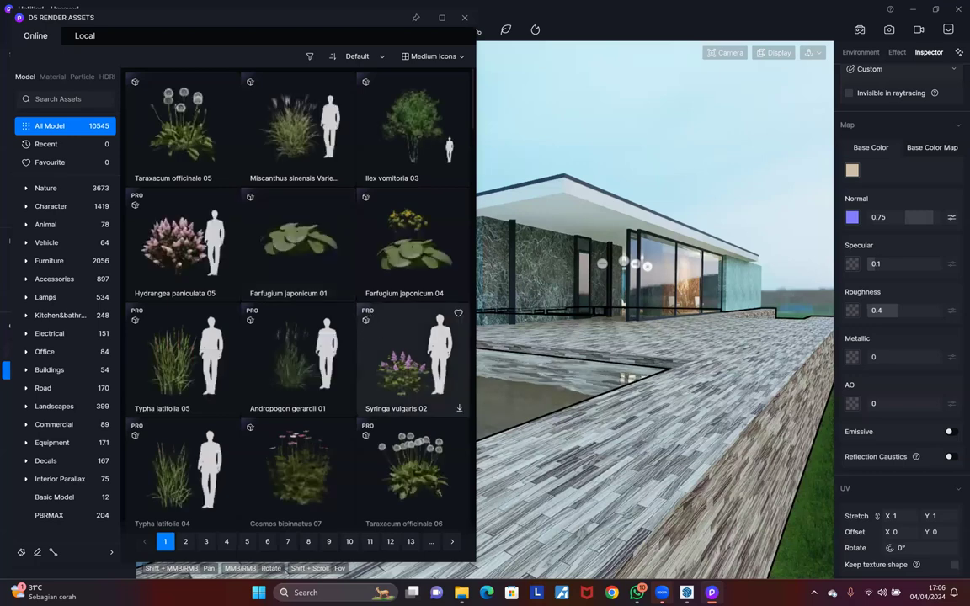
scroll(603, 334, down, 5)
middle_drag(603, 334, 754, 421)
scroll(528, 407, down, 5)
scroll(528, 407, up, 5)
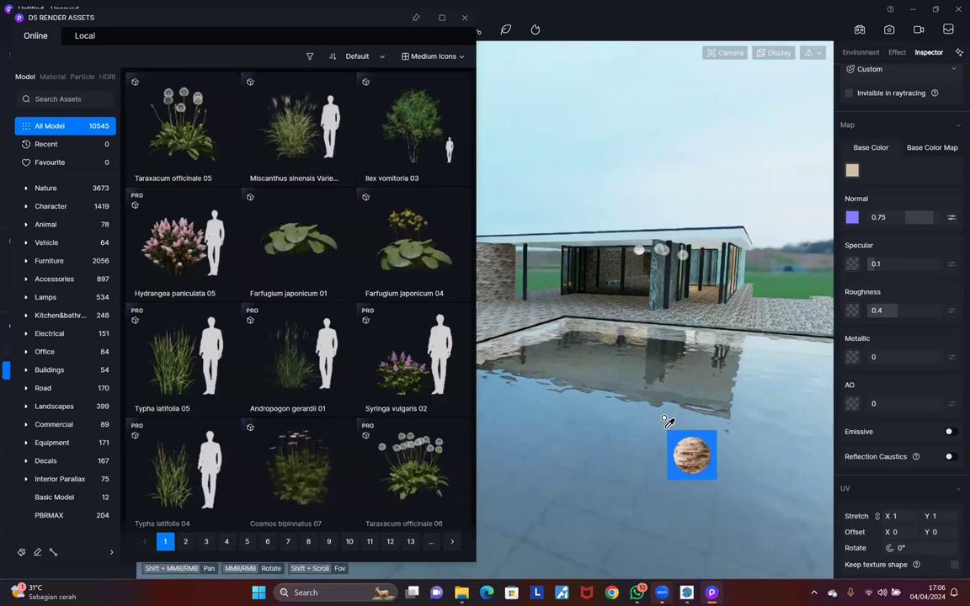
scroll(666, 421, up, 3)
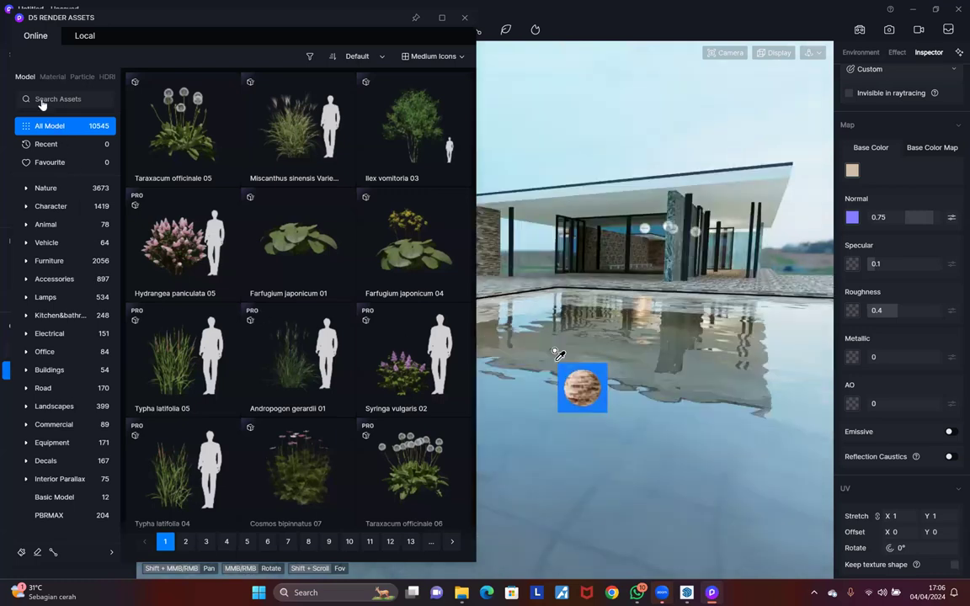
click(44, 186)
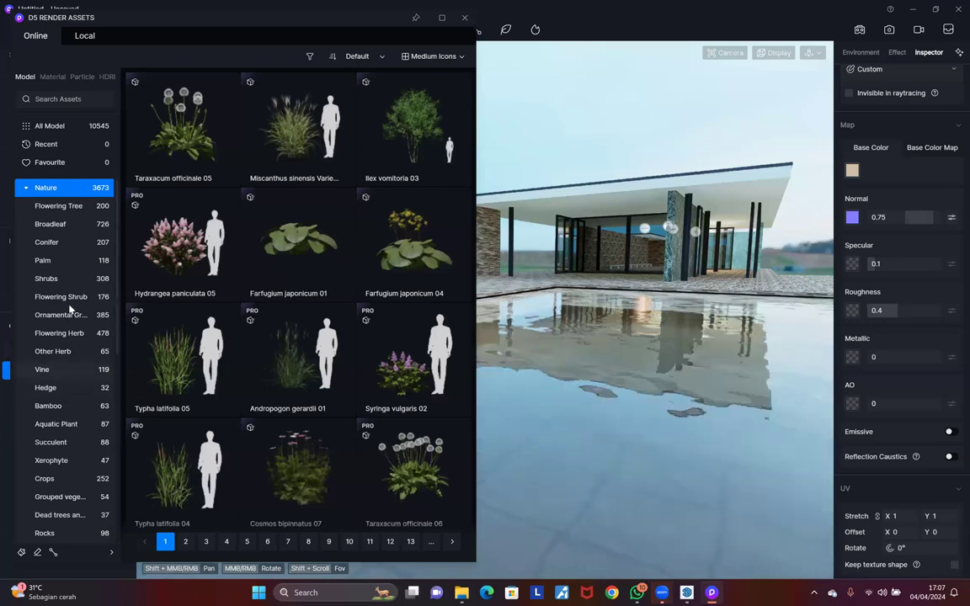
scroll(64, 241, down, 2)
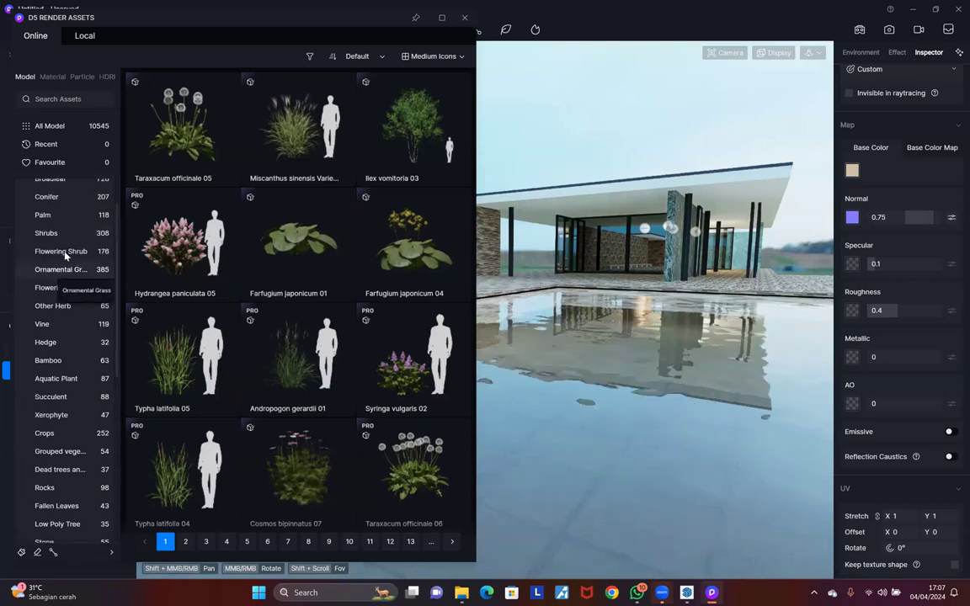
scroll(67, 298, up, 2)
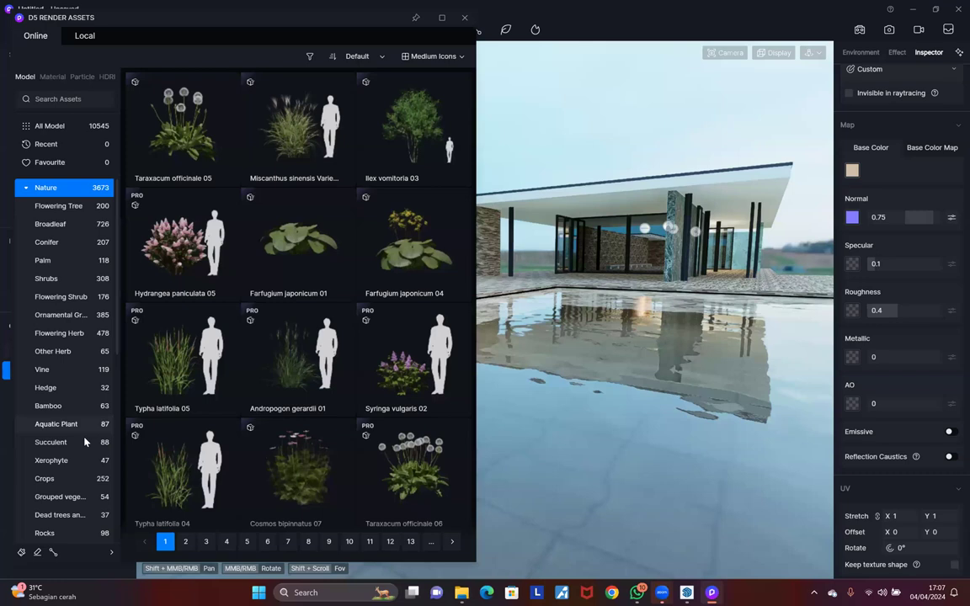
click(57, 426)
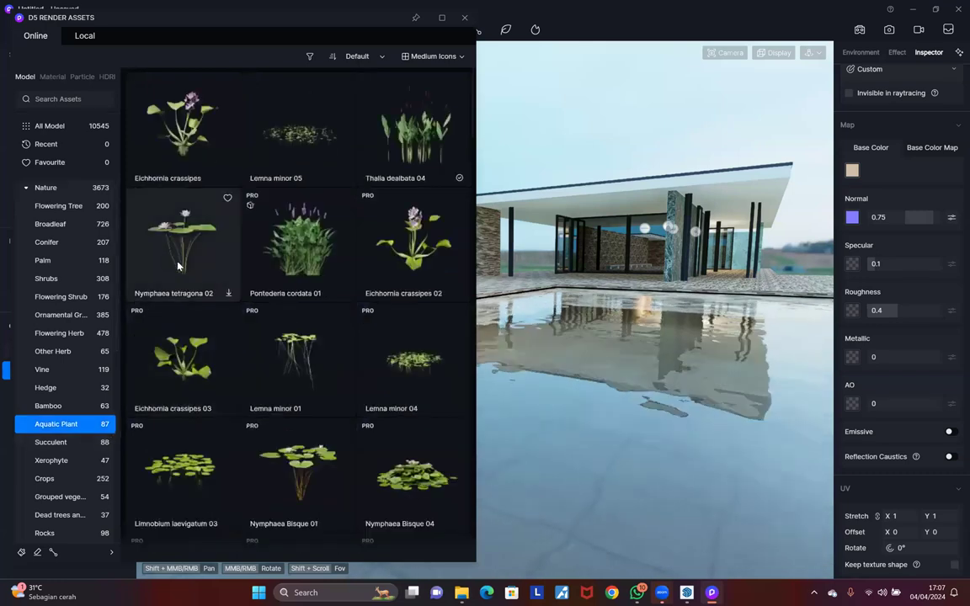
Step: Download Nymphaea tetragona 02 and place the water lily in the pool
click(214, 293)
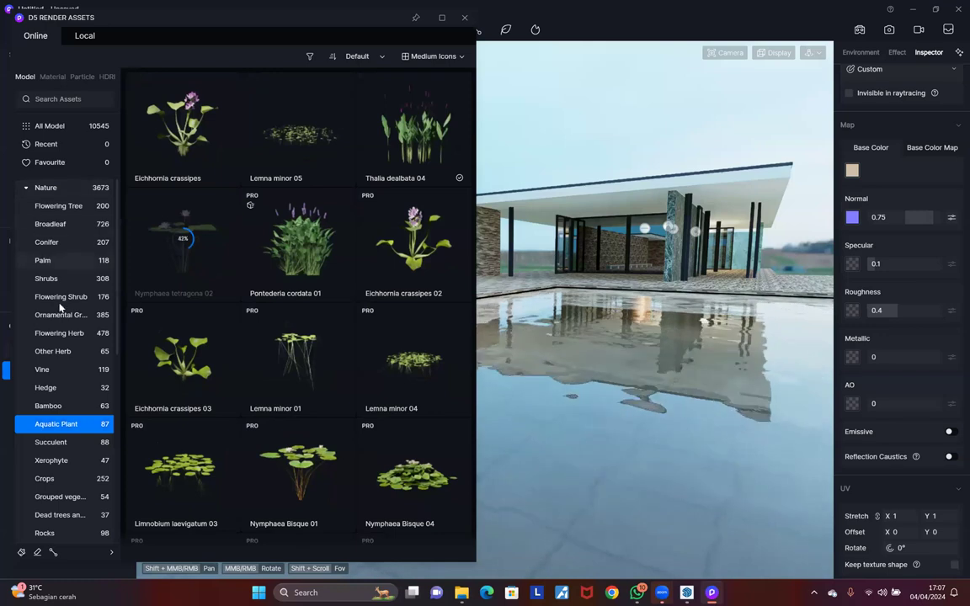
scroll(72, 252, down, 2)
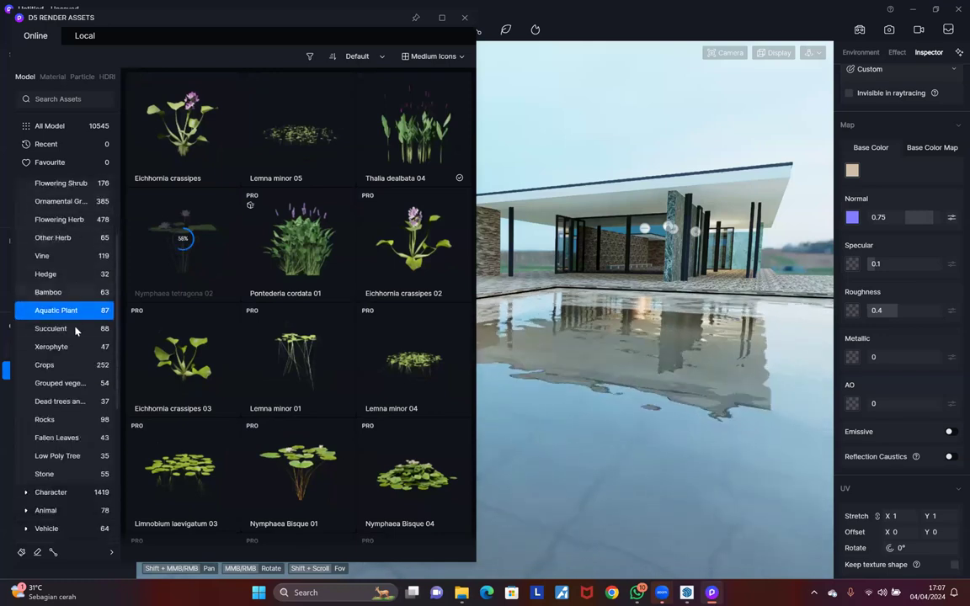
scroll(83, 389, up, 1)
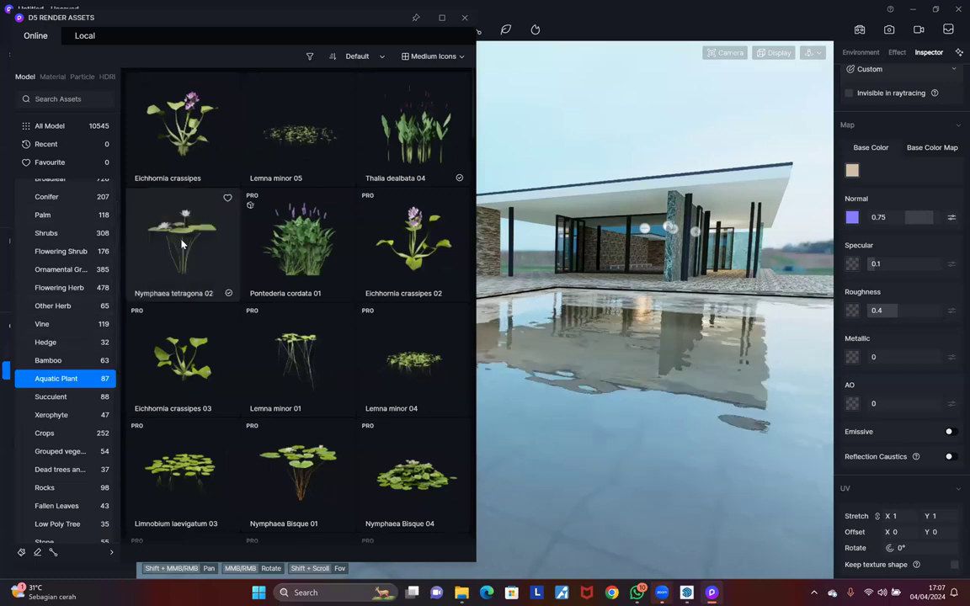
click(563, 431)
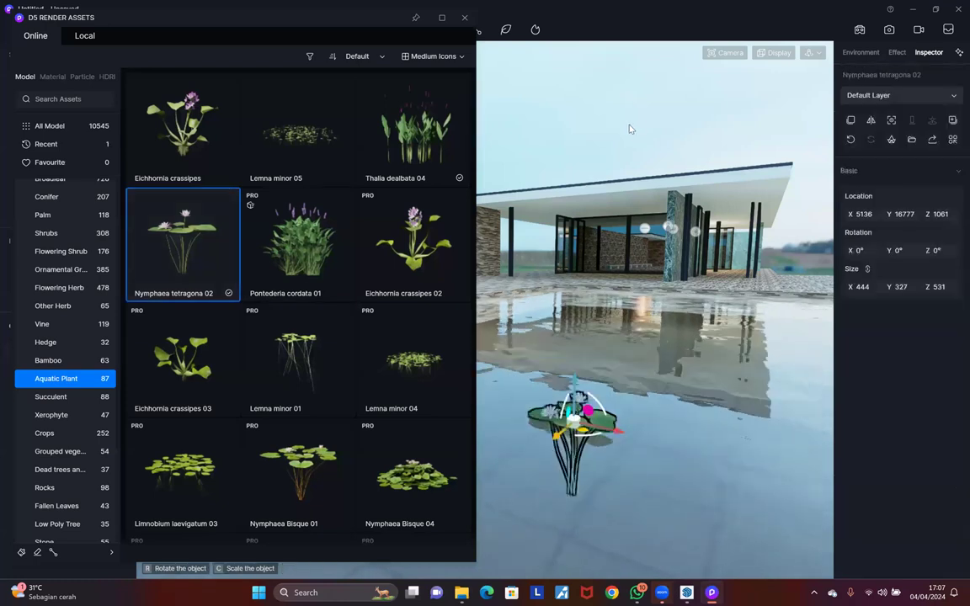
scroll(590, 437, up, 5)
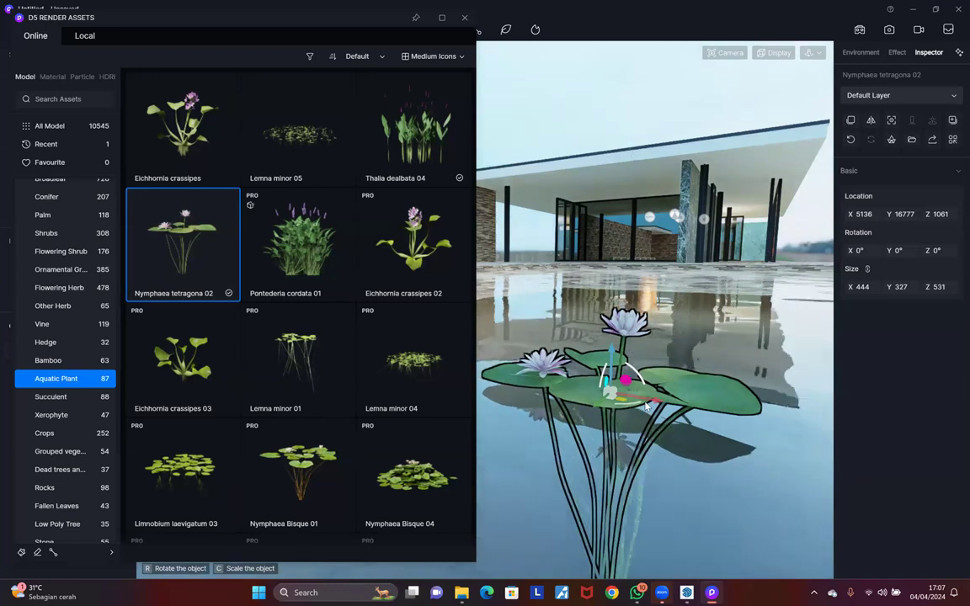
scroll(623, 412, up, 5)
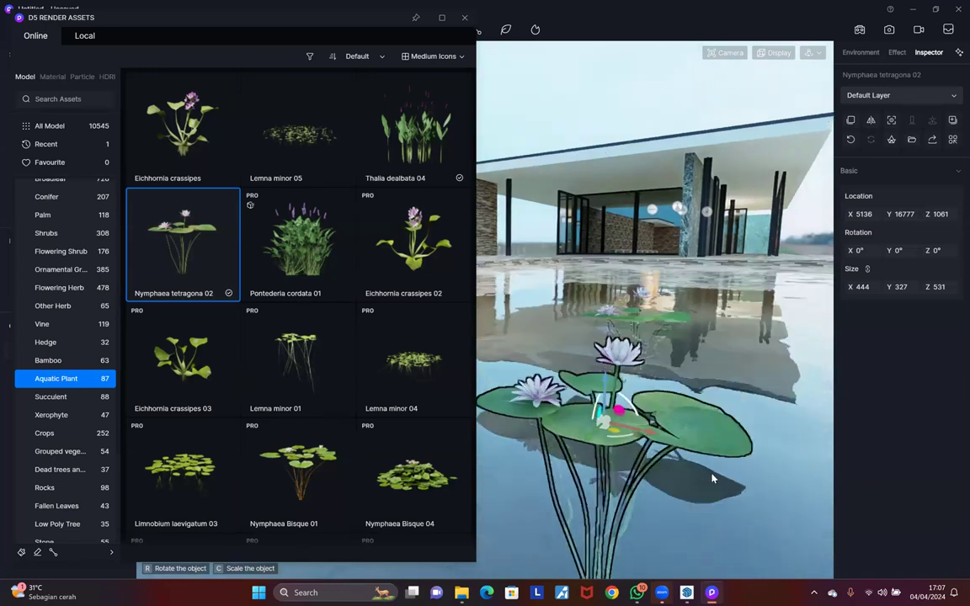
scroll(672, 438, down, 5)
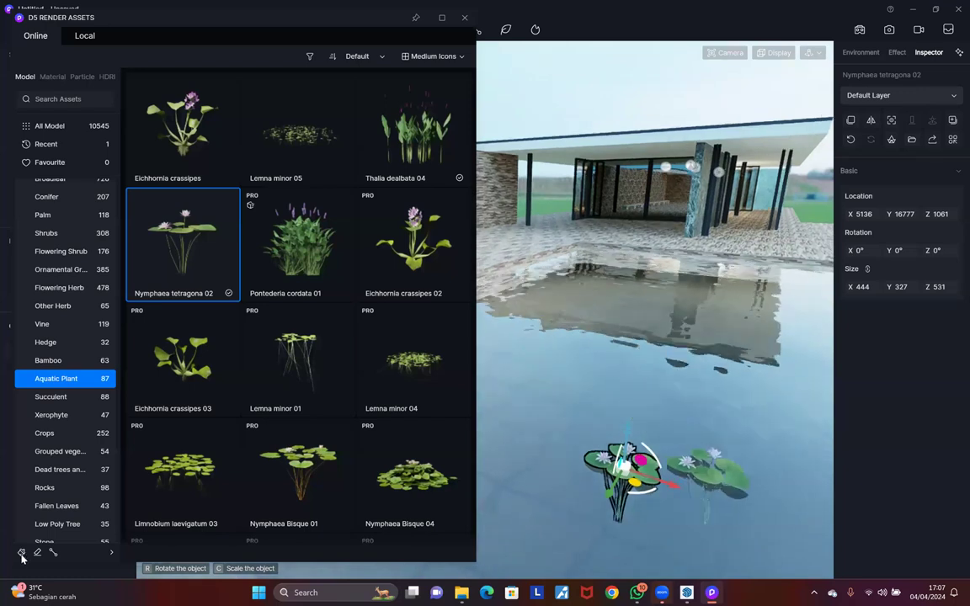
click(712, 468)
Step: Download Lemna minor 05 duckweed and add it to the brush alongside Nymphaea tetragona 02
click(672, 434)
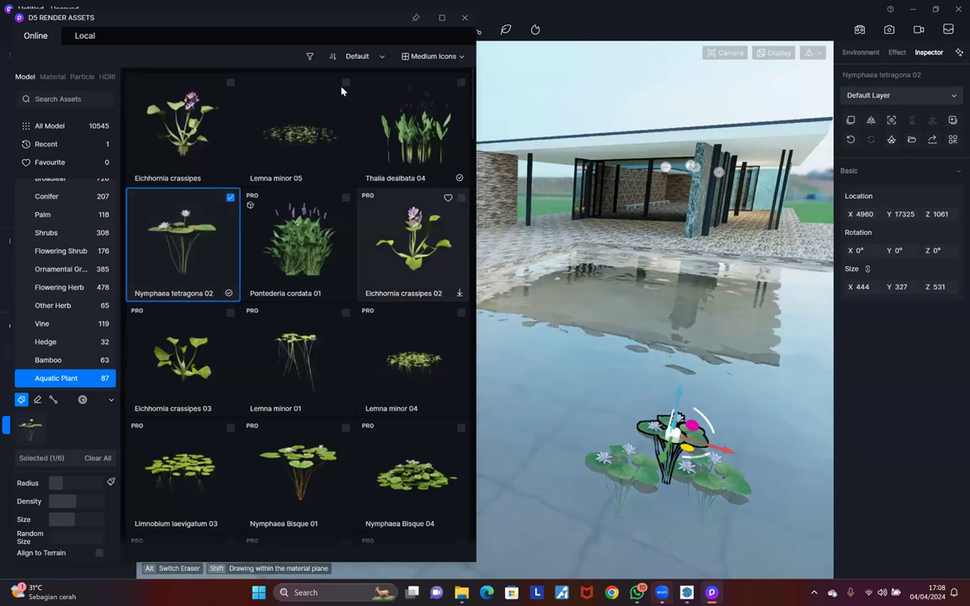
click(344, 177)
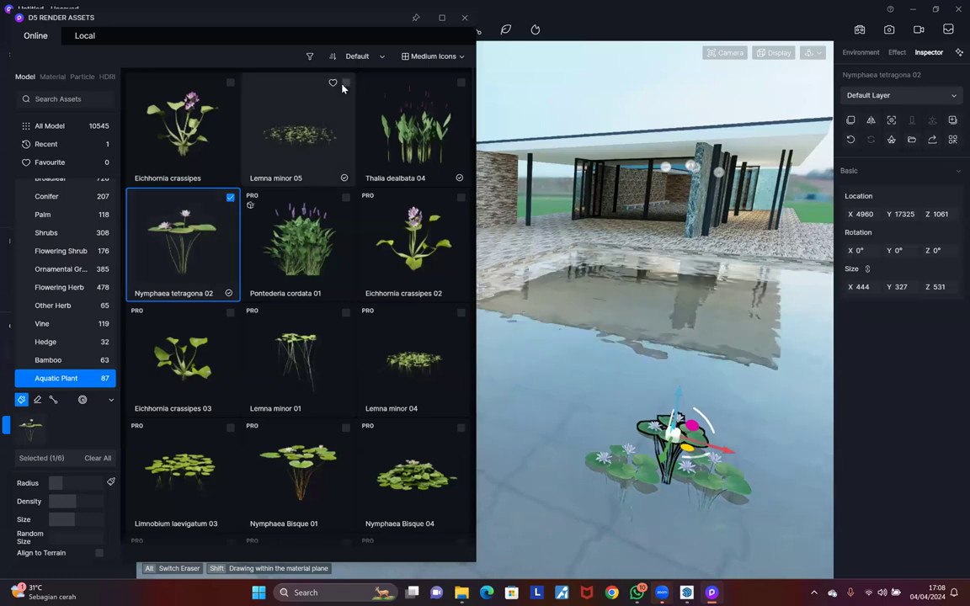
click(306, 140)
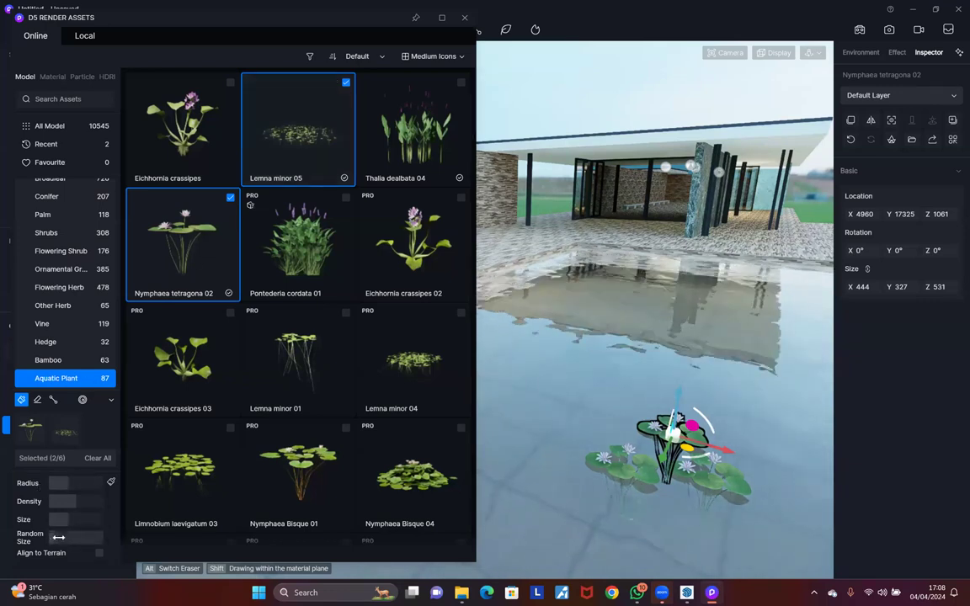
Step: Brush lilies and duckweed densely across a broad patch of the pool water
drag(726, 349, 769, 303)
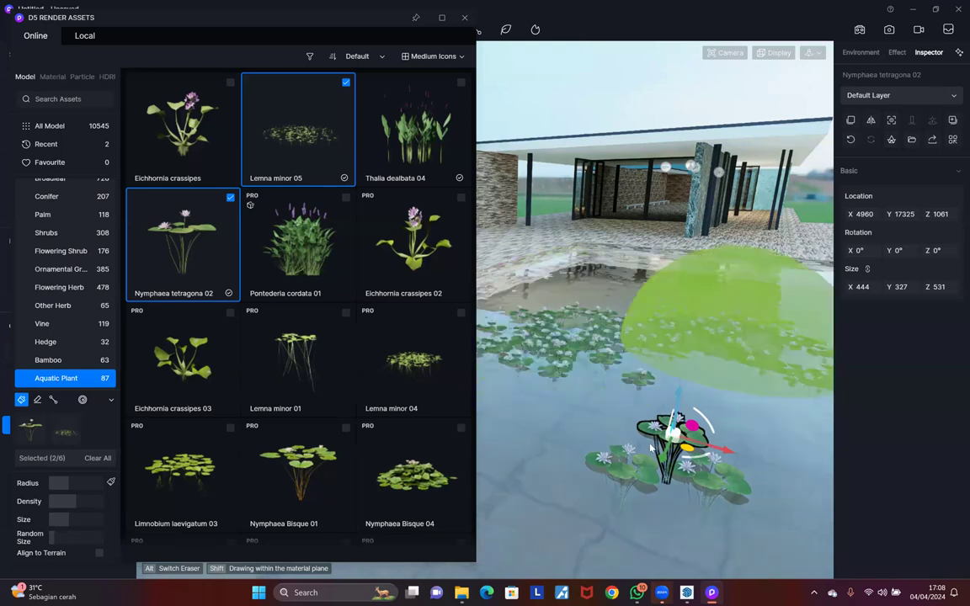
middle_drag(741, 269, 731, 290)
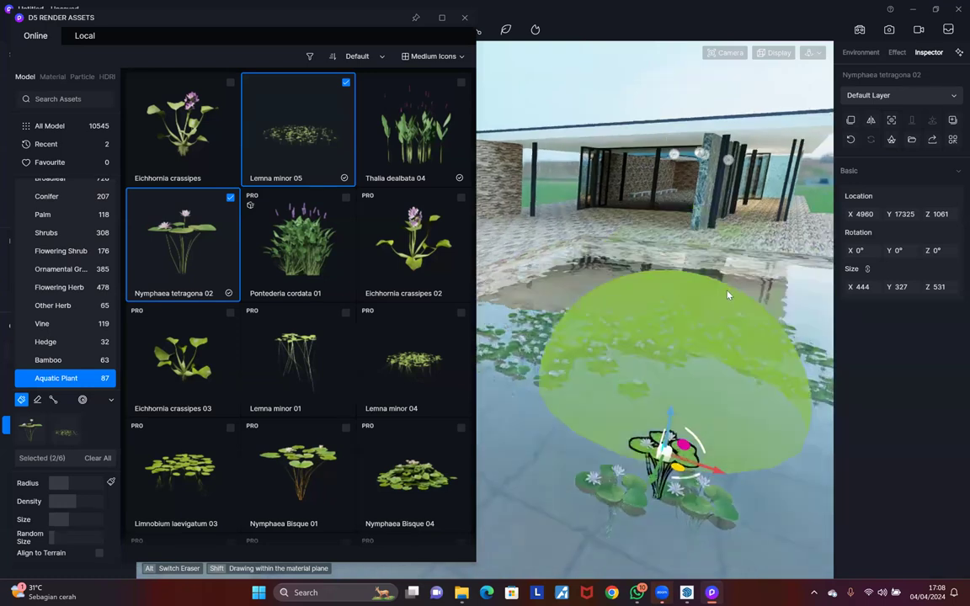
scroll(741, 291, up, 4)
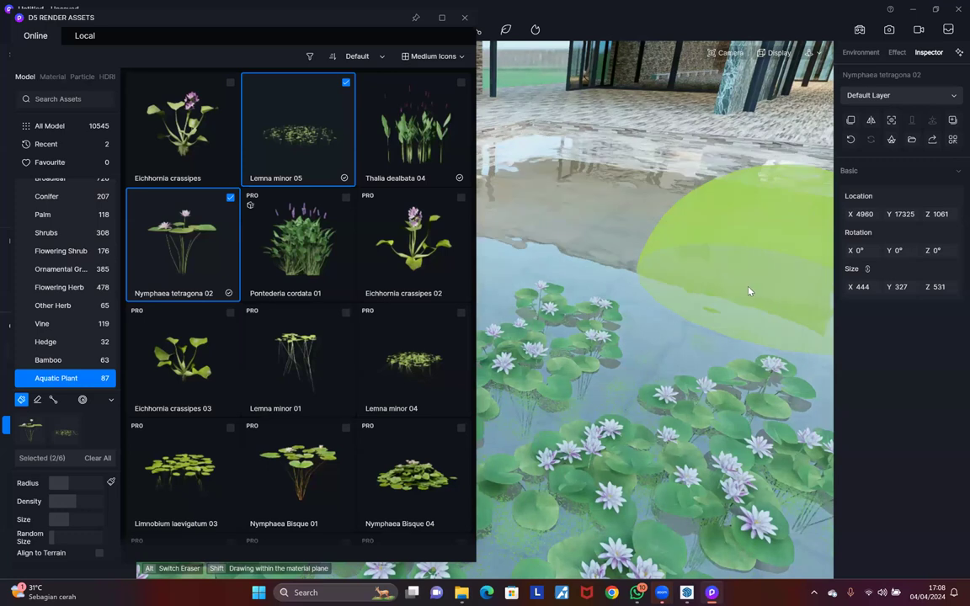
scroll(757, 291, up, 4)
scroll(732, 429, up, 1)
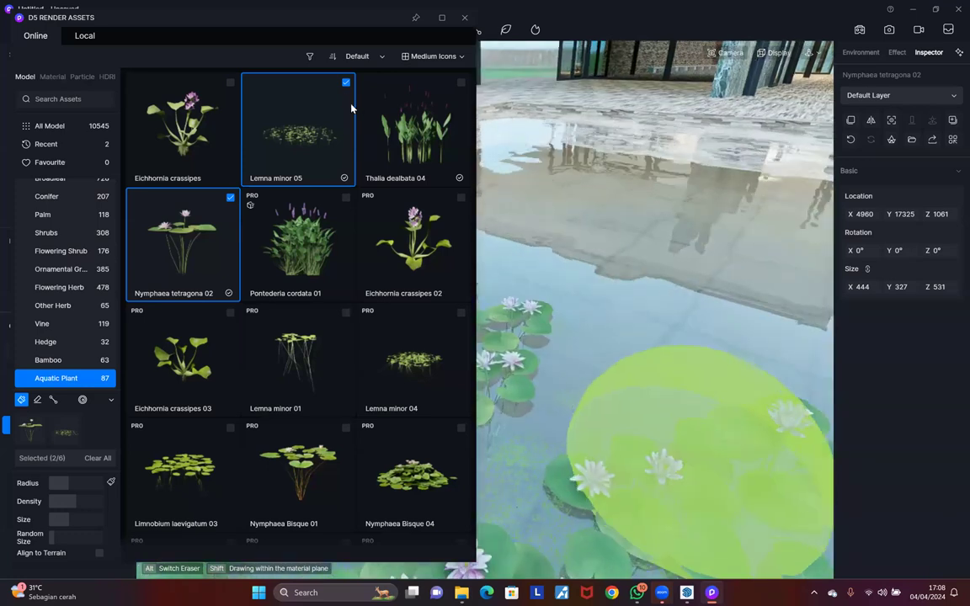
scroll(652, 396, up, 1)
scroll(682, 453, down, 2)
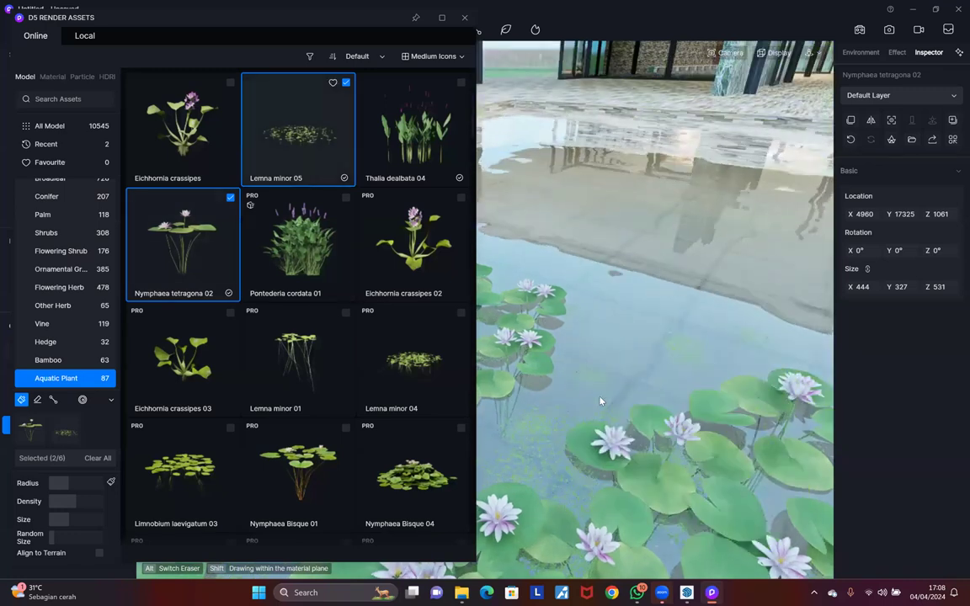
scroll(601, 402, up, 4)
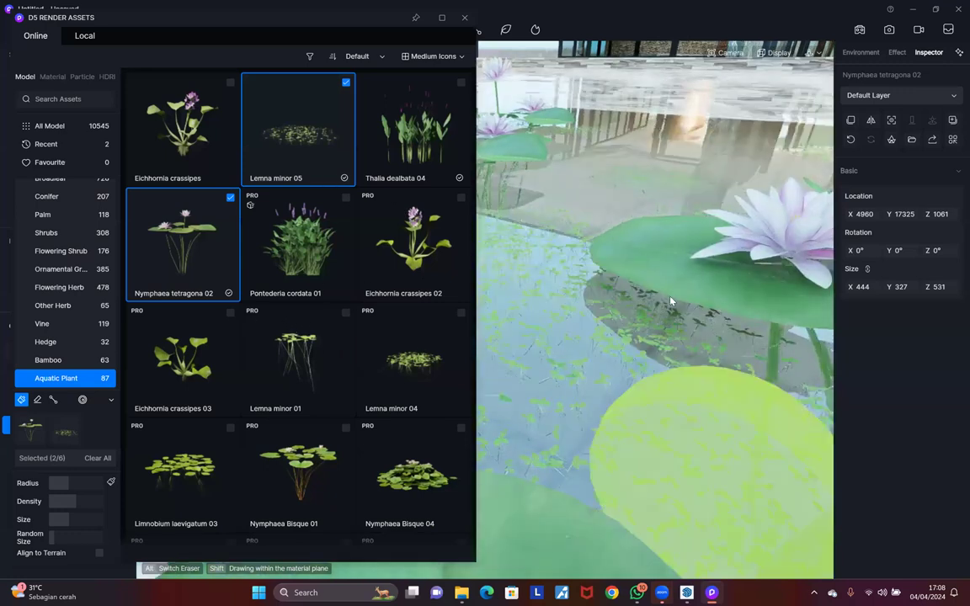
scroll(670, 300, down, 3)
scroll(669, 300, down, 3)
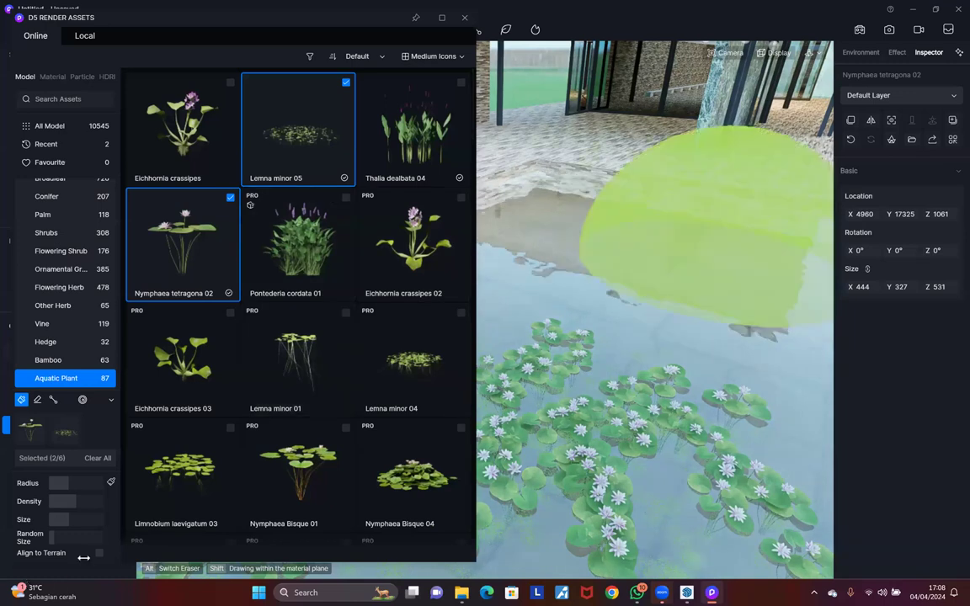
scroll(680, 286, down, 2)
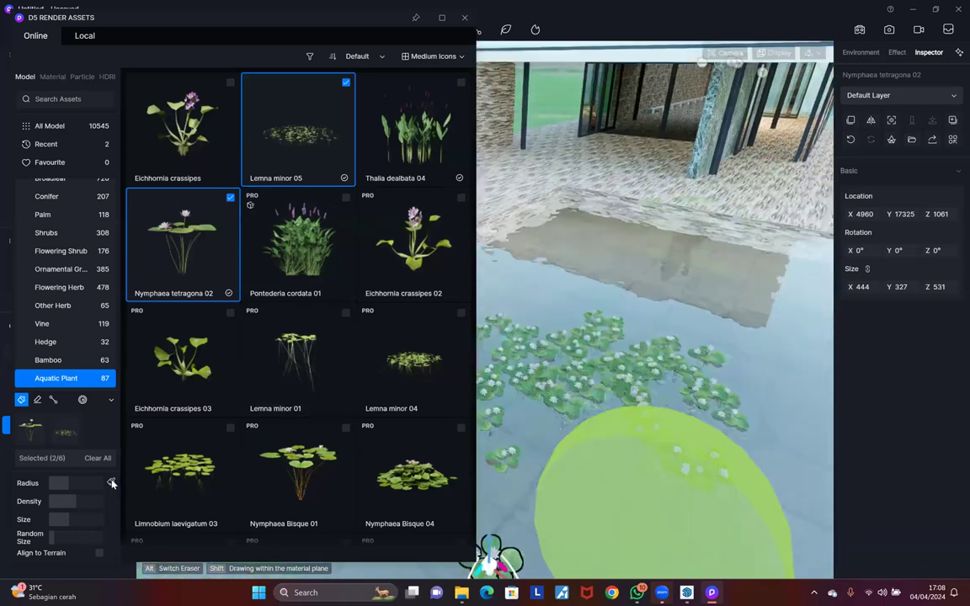
click(38, 401)
Step: Erase the lily clusters on the right and across the middle of the pool
click(700, 370)
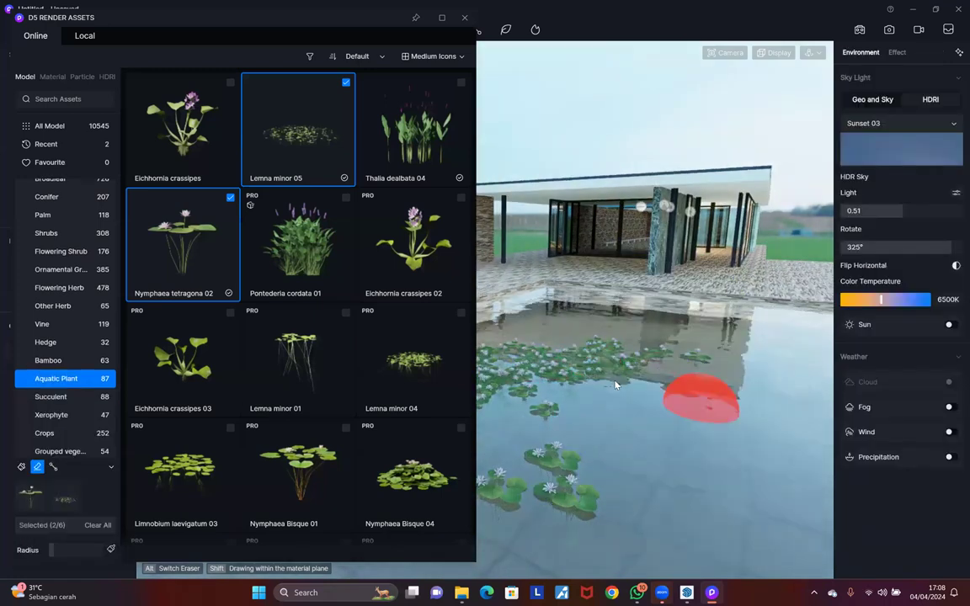
click(548, 388)
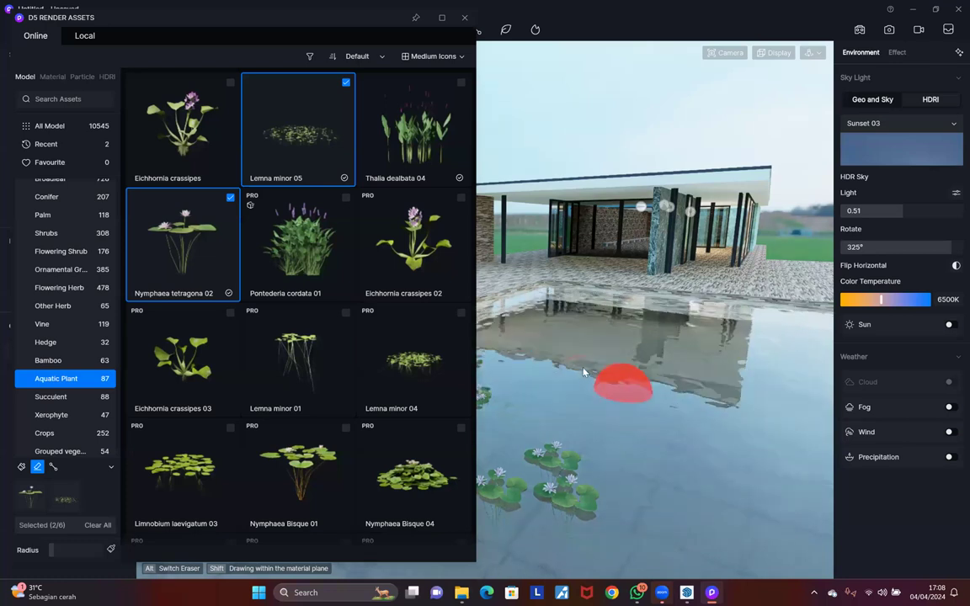
scroll(573, 370, down, 3)
scroll(552, 360, down, 3)
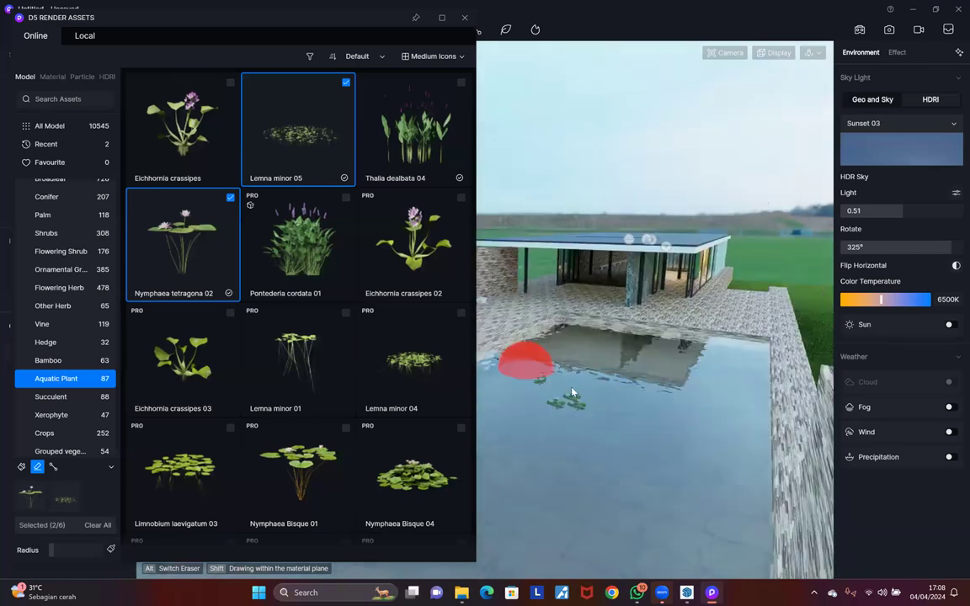
scroll(716, 400, up, 3)
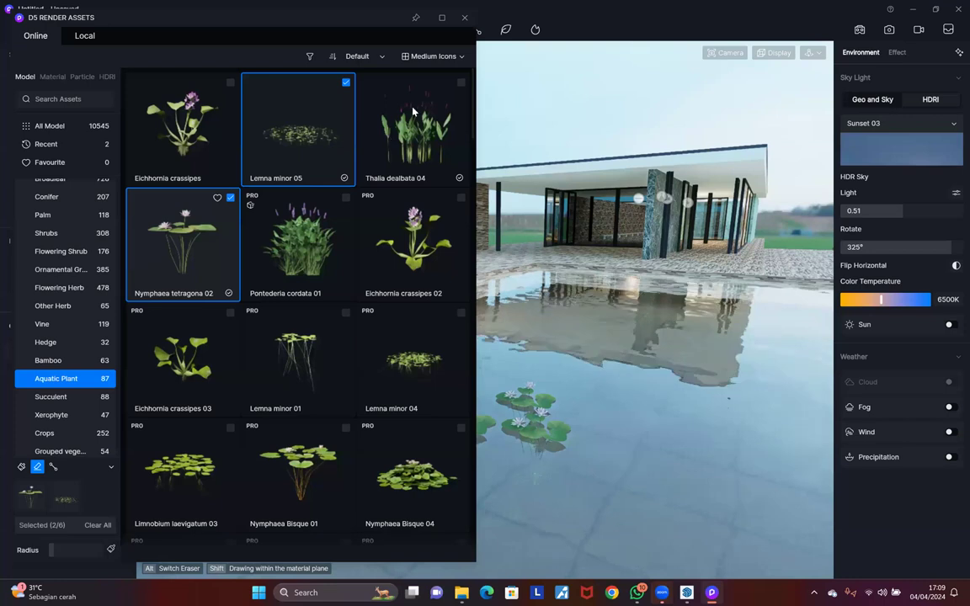
click(52, 469)
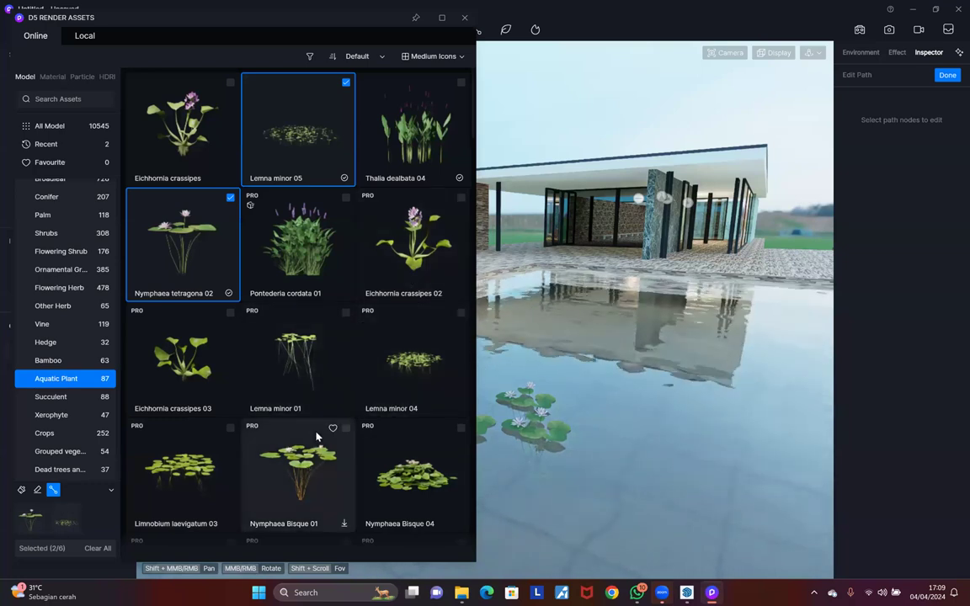
Step: Add Eichhornia crassipes 02 to the path plants and place another path node on the water
scroll(319, 434, down, 1)
scroll(316, 435, down, 2)
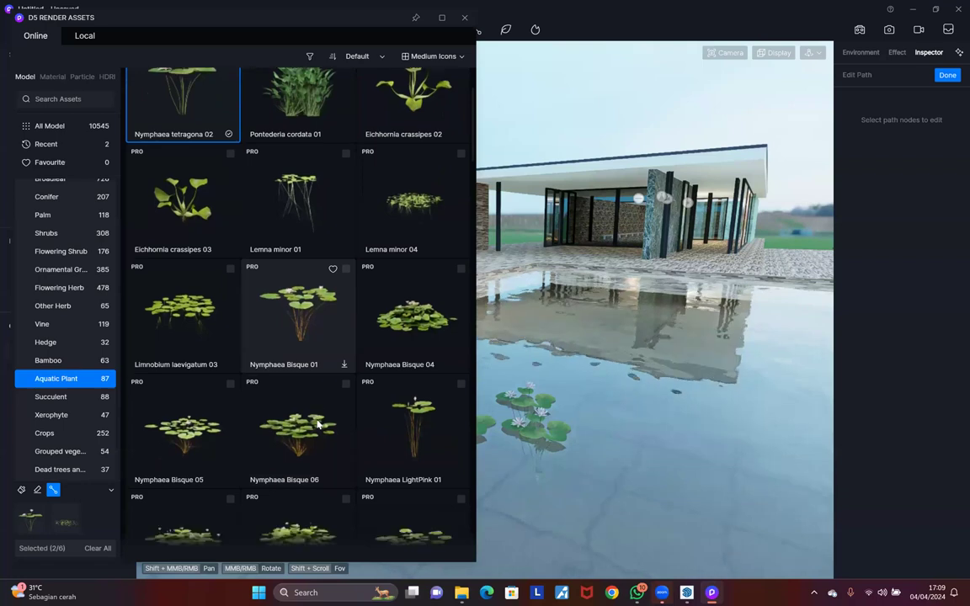
scroll(373, 290, down, 2)
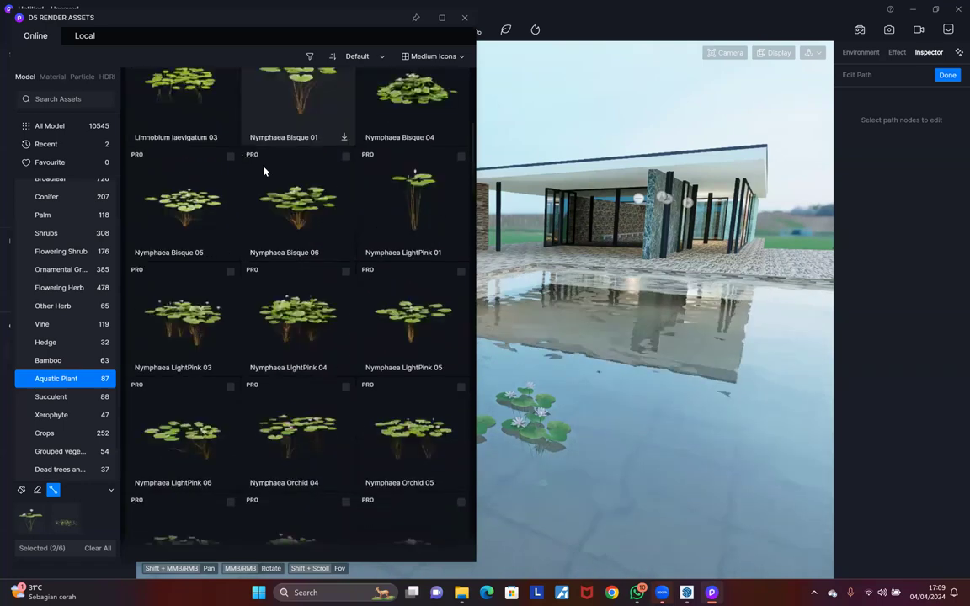
scroll(242, 320, up, 5)
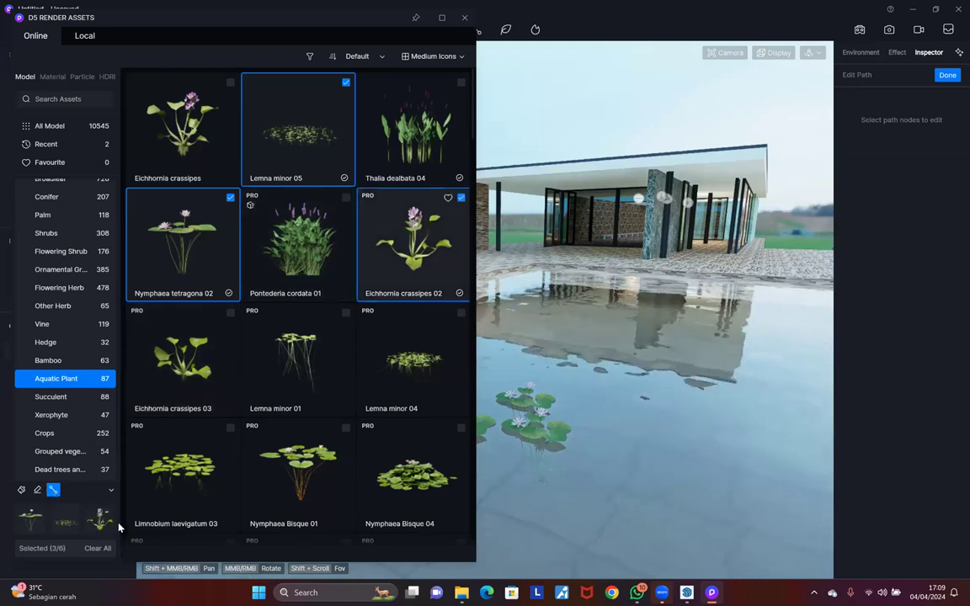
click(573, 319)
middle_drag(490, 481, 608, 320)
scroll(608, 320, down, 3)
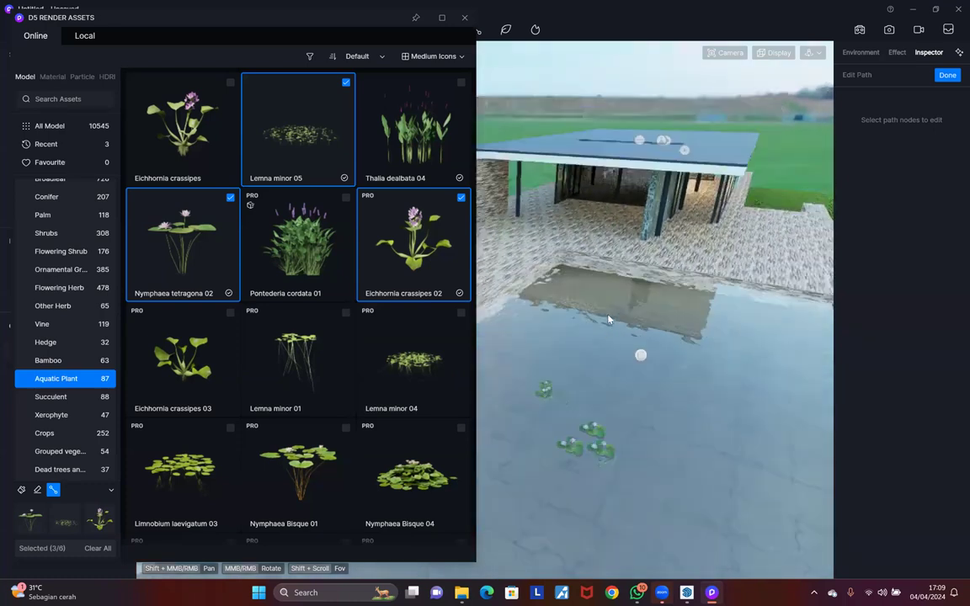
scroll(608, 320, down, 5)
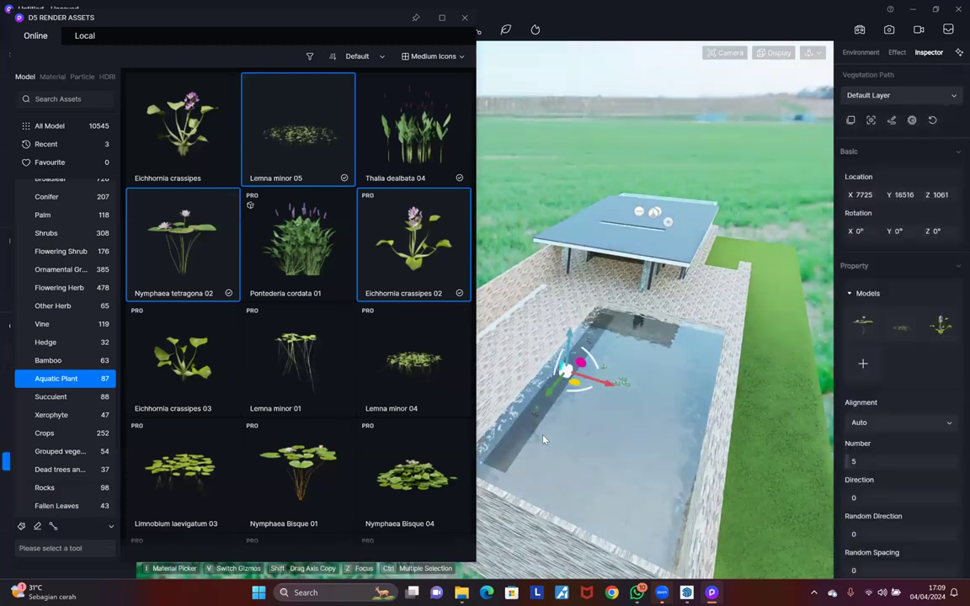
Step: Set the path to 58 plants, Direction -154.8, Random Direction 0.23, Random Spacing 0.64, Random Offset 0.54m
scroll(545, 438, up, 3)
scroll(775, 429, up, 2)
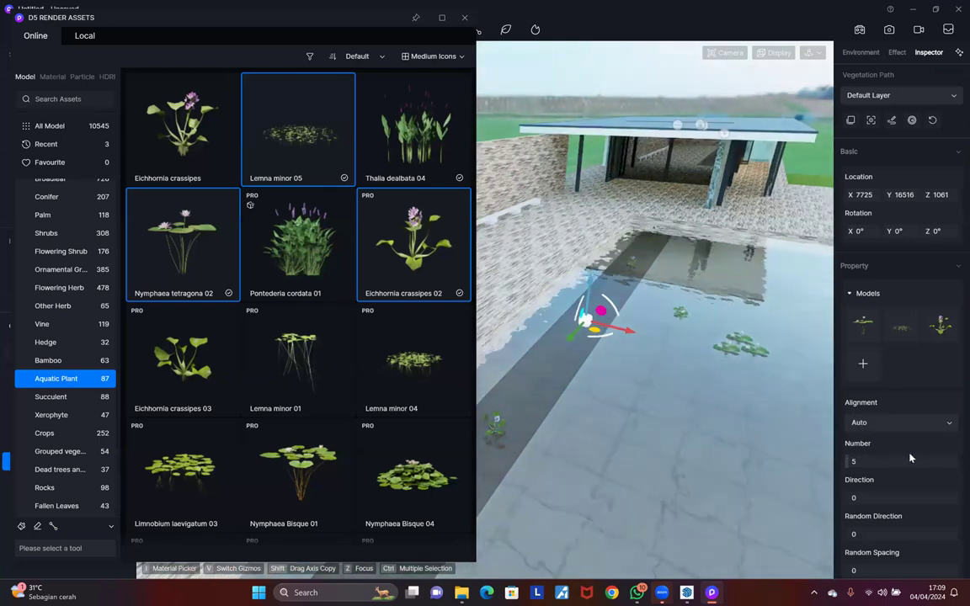
drag(848, 461, 853, 428)
drag(860, 496, 886, 494)
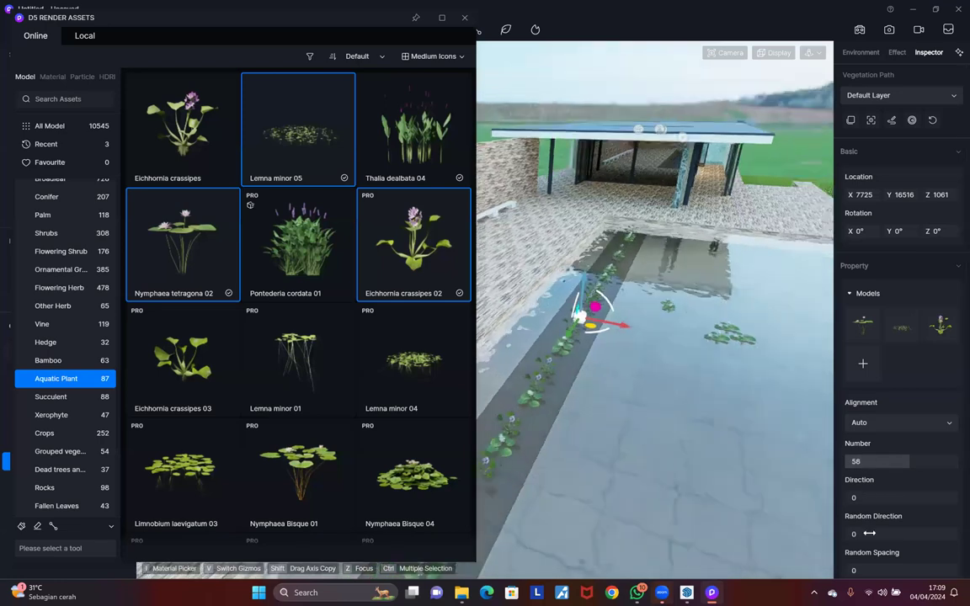
drag(847, 569, 917, 565)
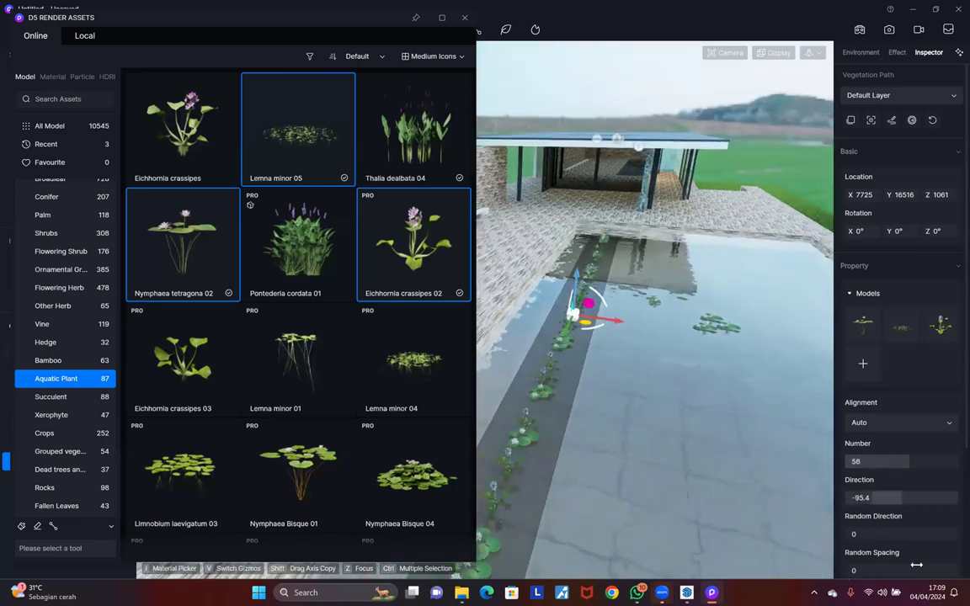
drag(858, 536, 852, 515)
drag(854, 571, 898, 515)
scroll(857, 531, down, 2)
drag(571, 277, 76, 214)
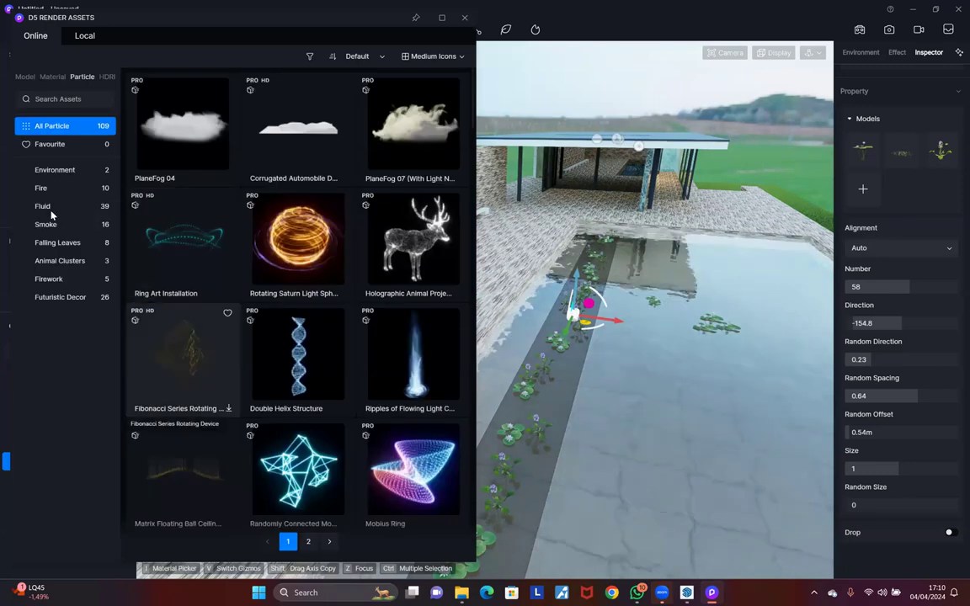
Step: Browse the Fire then Fluid particle categories and download Fountain 09
click(47, 188)
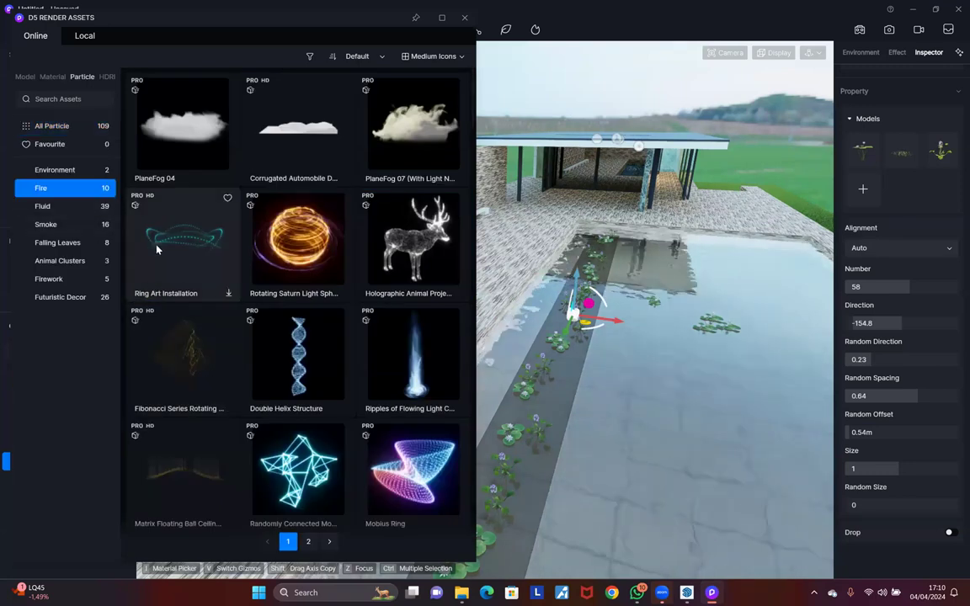
click(52, 206)
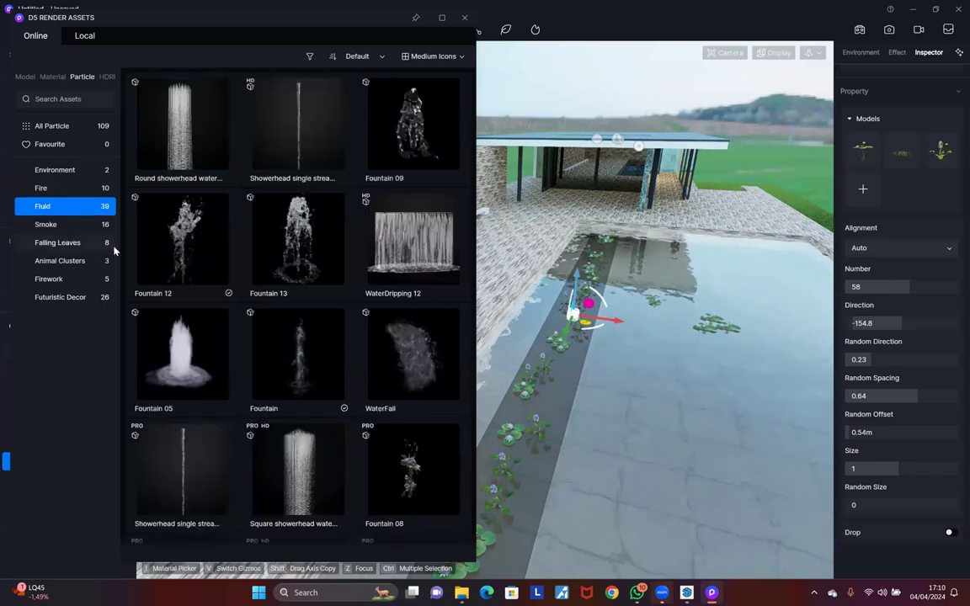
click(393, 142)
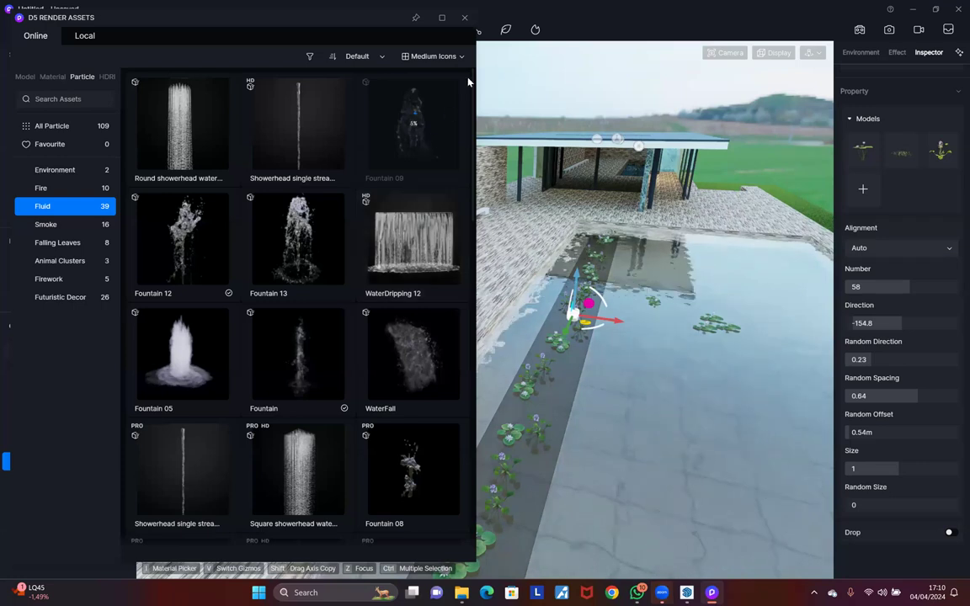
Step: Deselect the vegetation path and start downloading the Fountain 13 and WaterDripping 12 particles
click(724, 230)
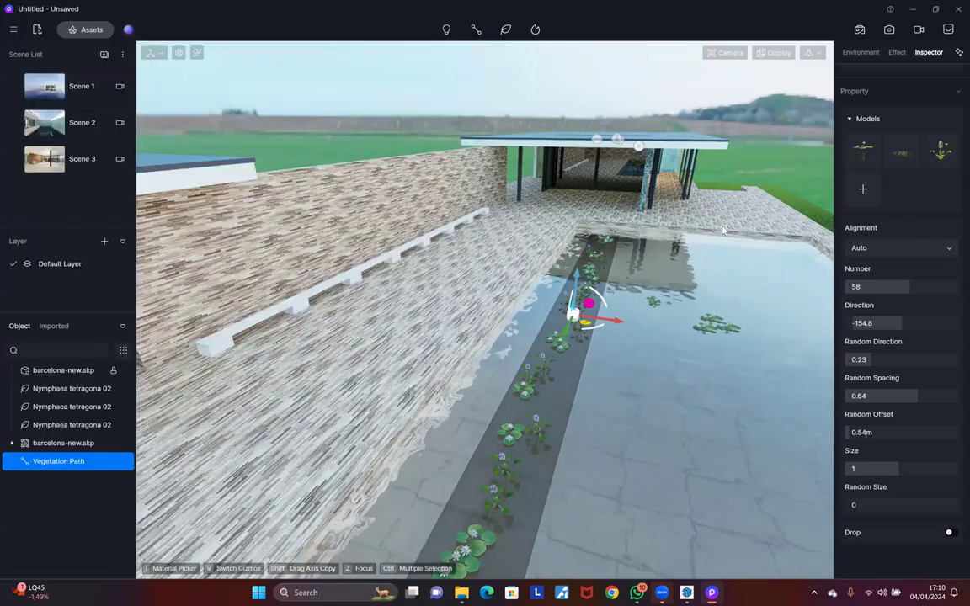
middle_drag(557, 207, 470, 294)
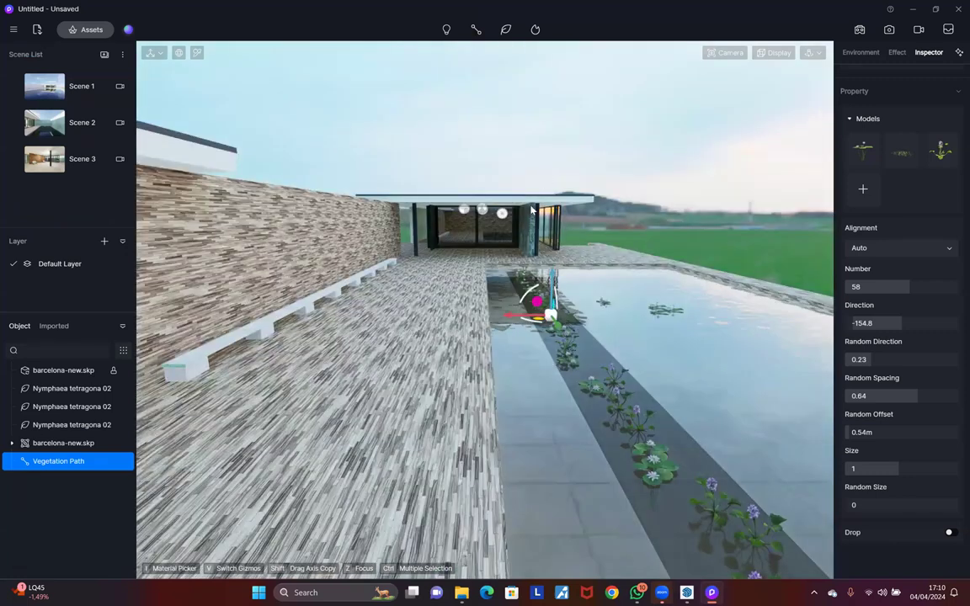
click(522, 332)
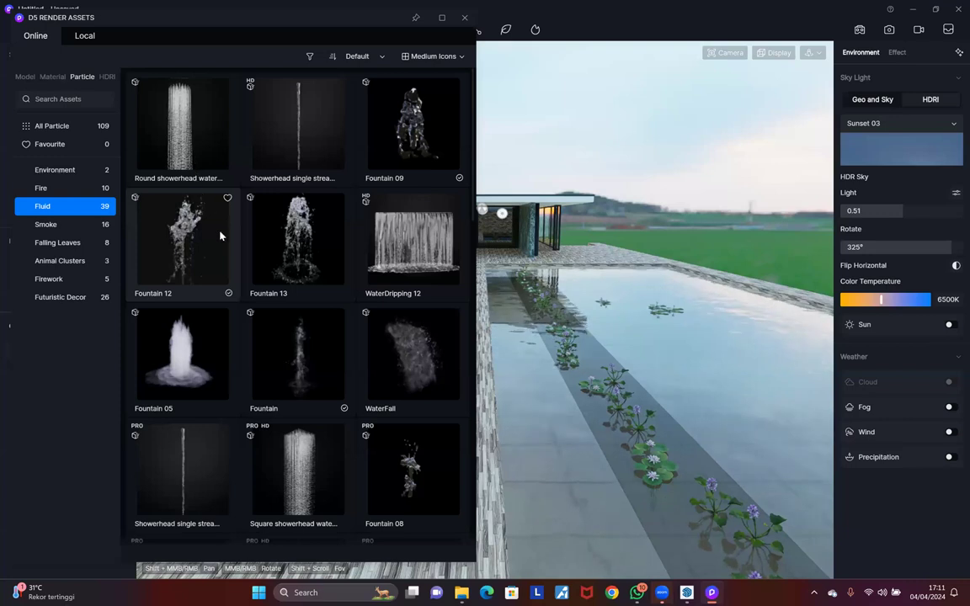
click(343, 294)
click(460, 293)
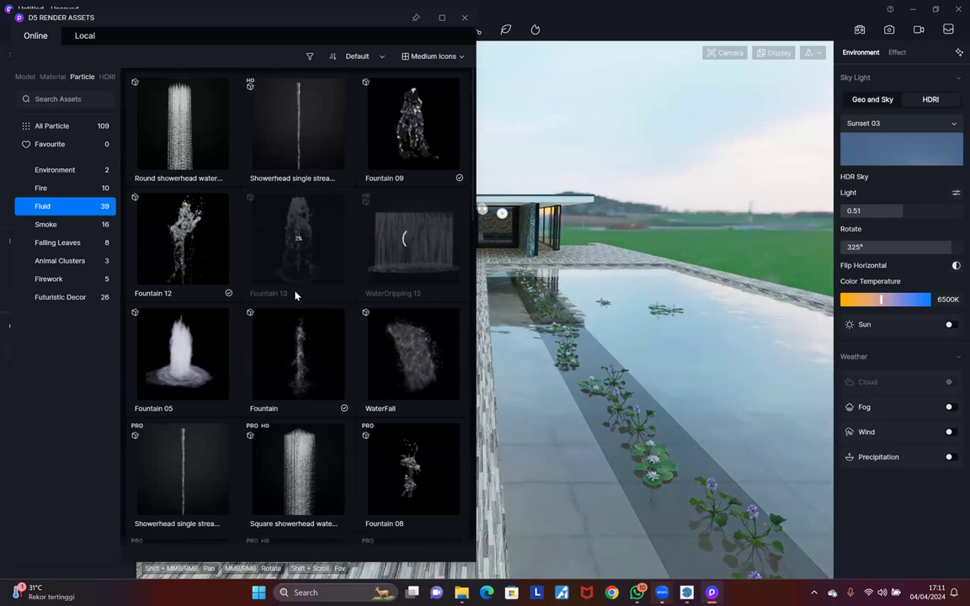
Step: Place a Fountain 09 particle in the pool beside the lily plants and close the asset library
scroll(372, 378, down, 3)
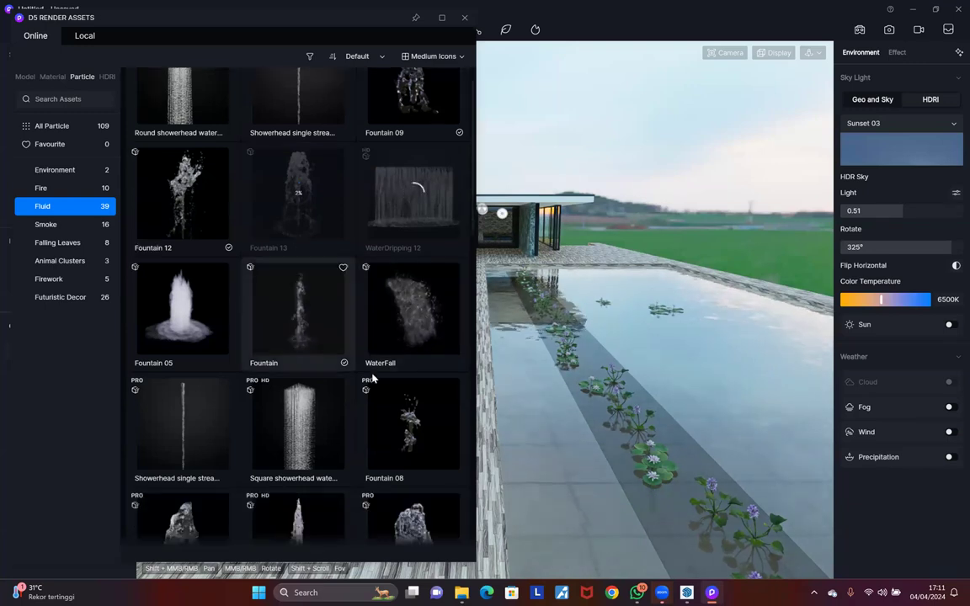
scroll(339, 329, down, 1)
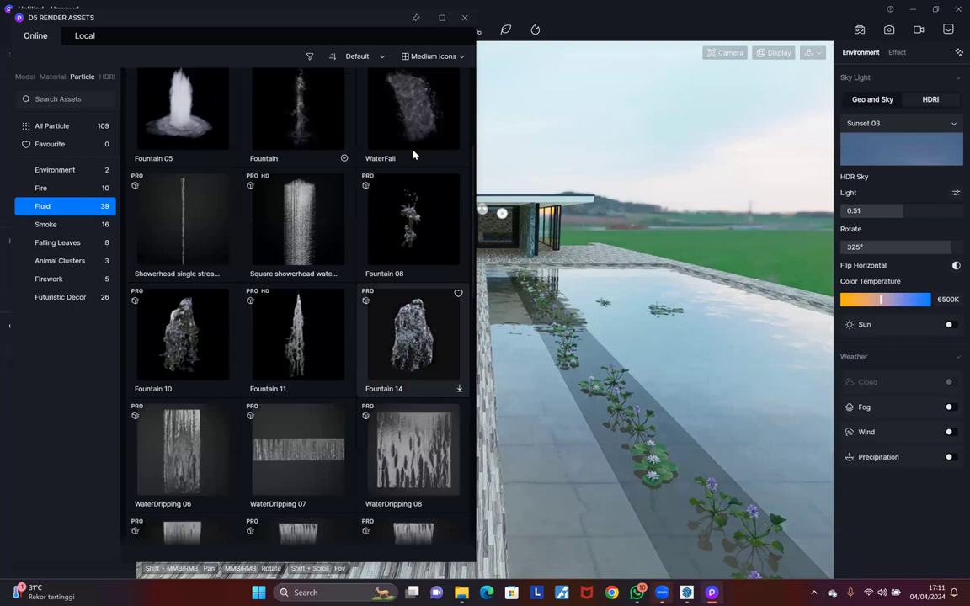
scroll(370, 128, up, 3)
scroll(413, 379, up, 1)
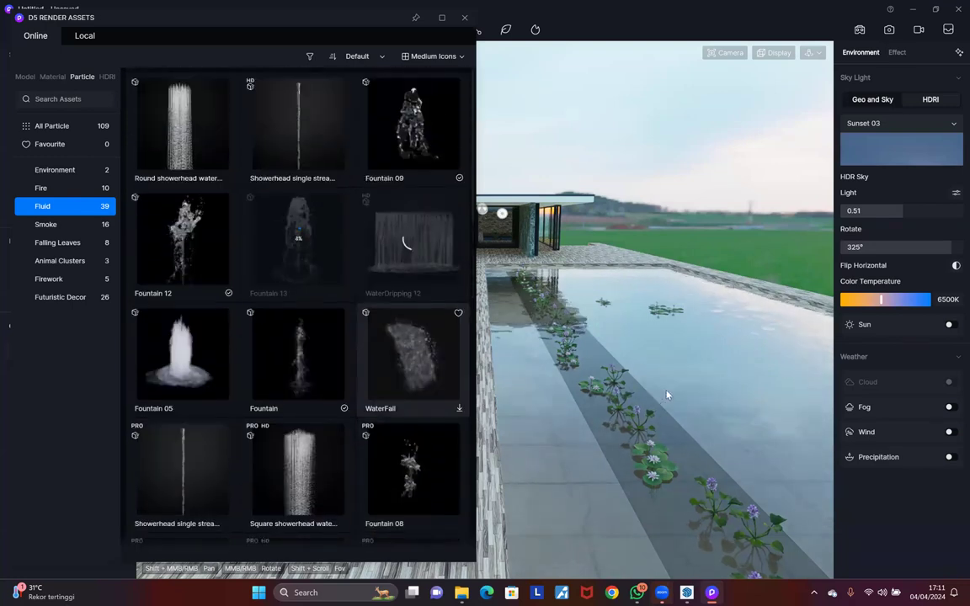
click(413, 131)
scroll(572, 474, up, 5)
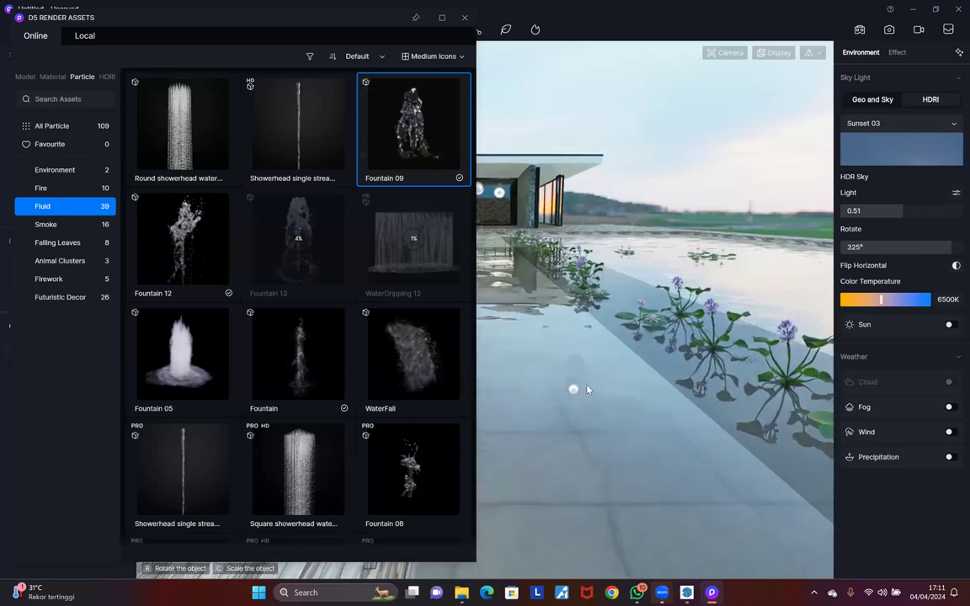
click(577, 389)
scroll(587, 390, up, 3)
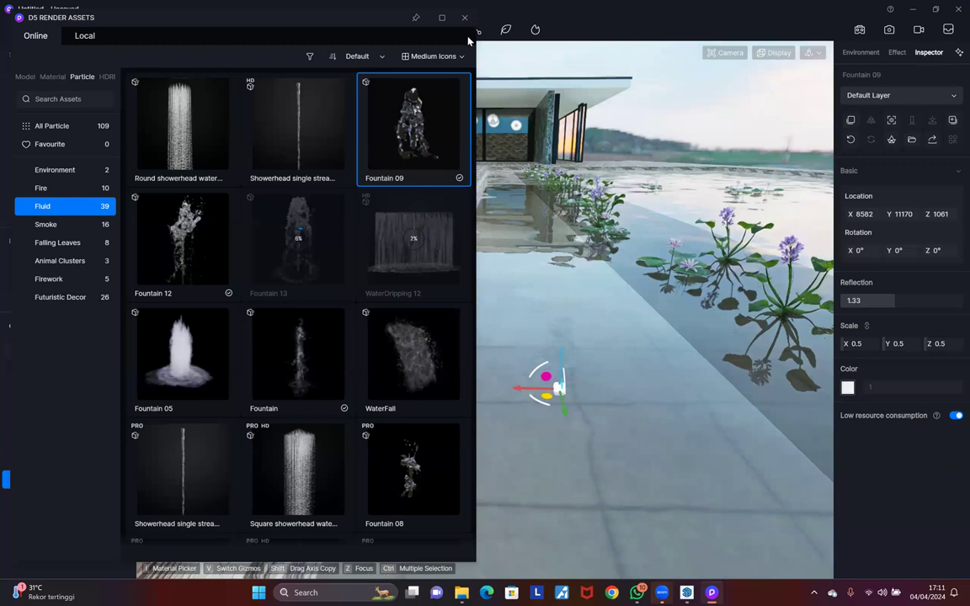
scroll(598, 301, down, 4)
key(Escape)
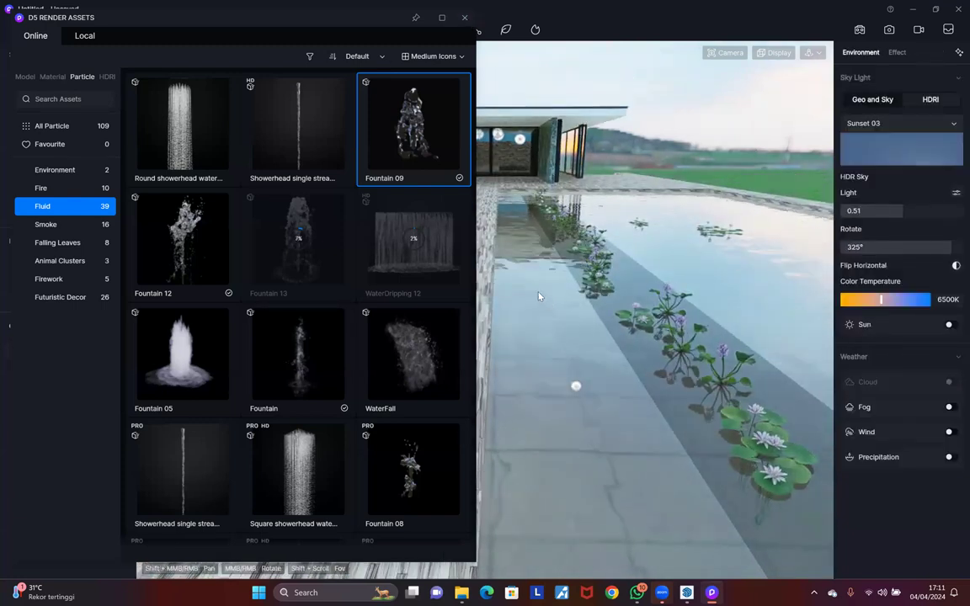
click(465, 17)
middle_drag(586, 215, 543, 276)
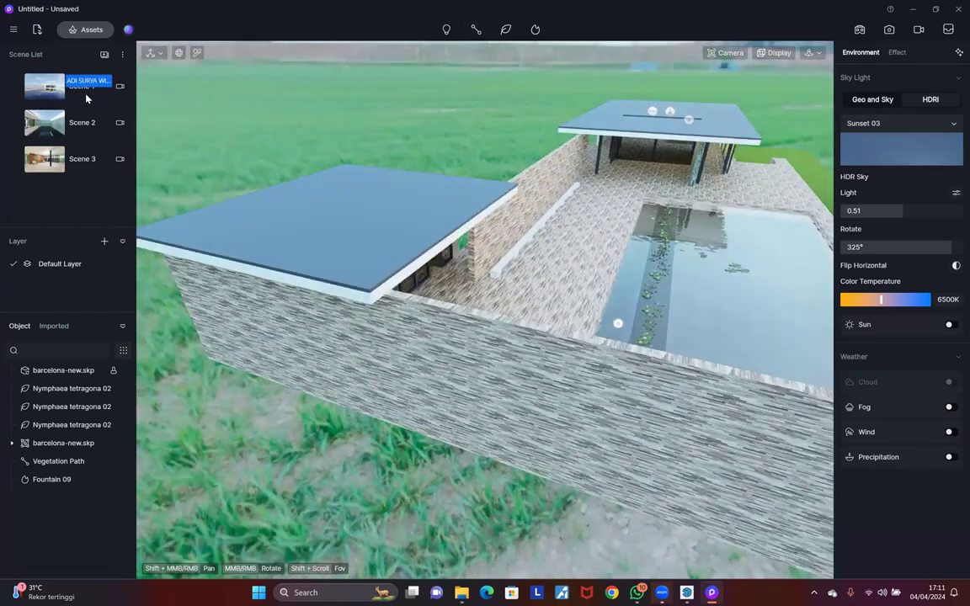
Step: Switch to Scene 1, browse the Equipment assets, then flip between the Scene 2 and Scene 1 views
click(85, 95)
click(86, 29)
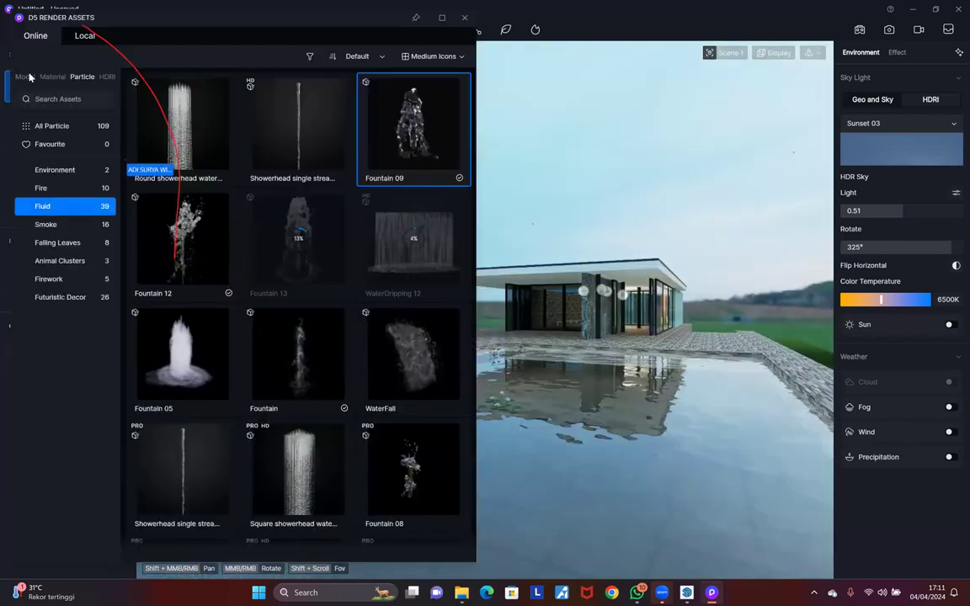
scroll(58, 410, down, 5)
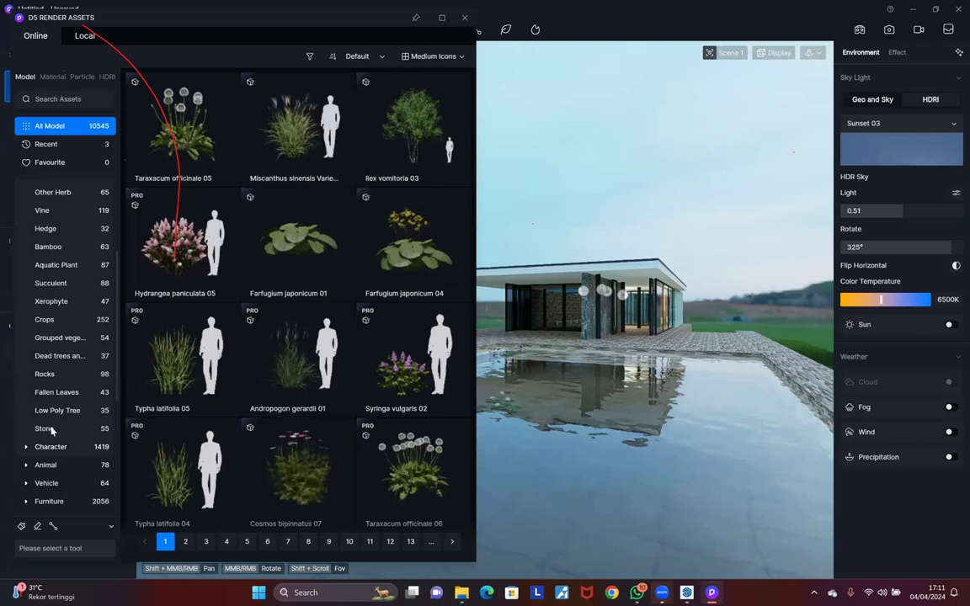
scroll(53, 438, down, 2)
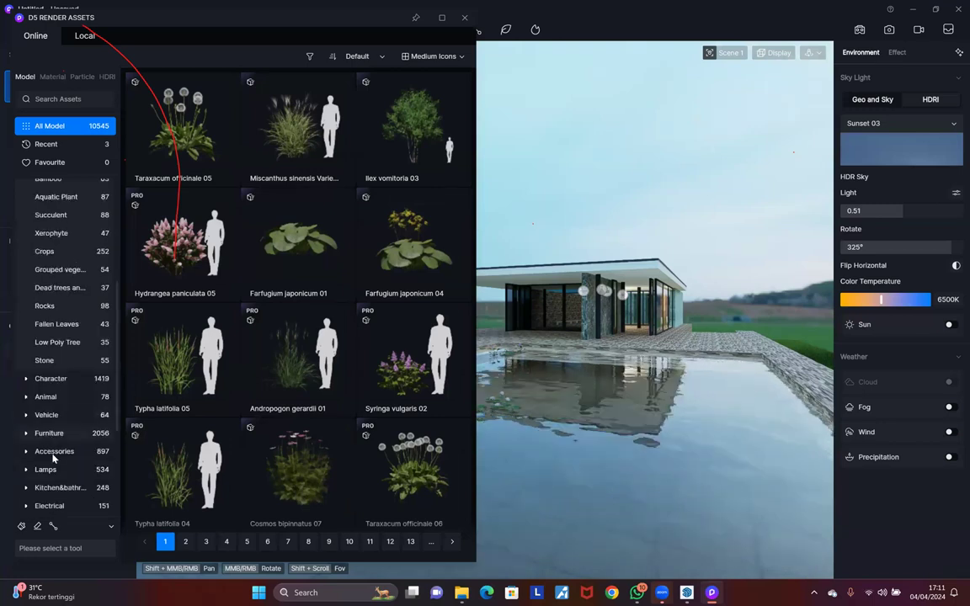
click(48, 432)
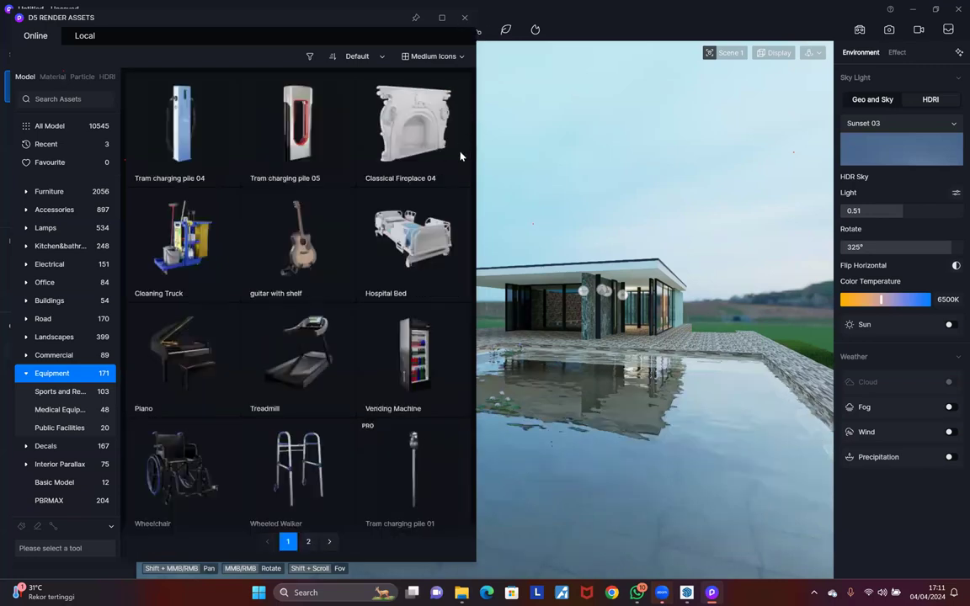
key(Escape)
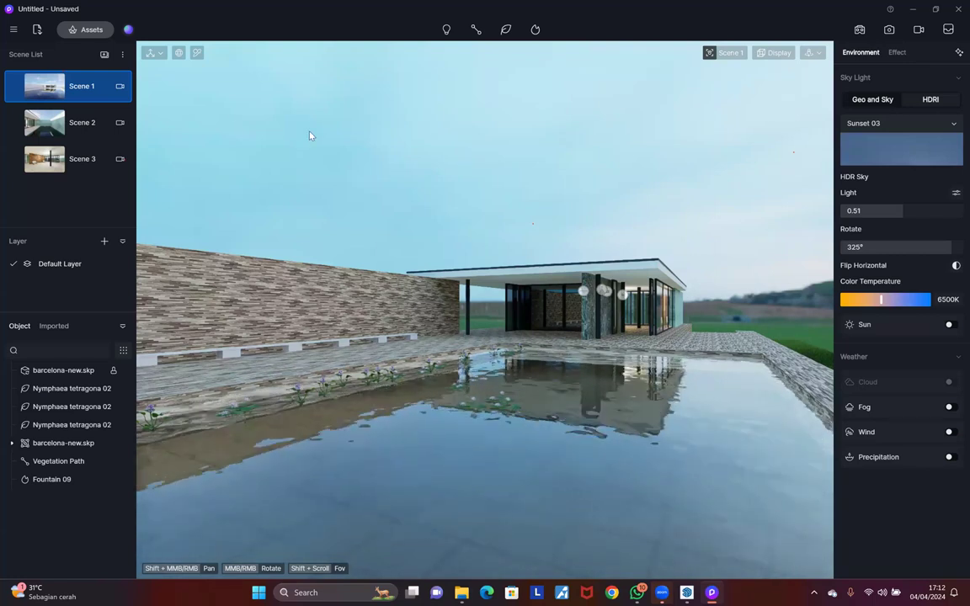
click(70, 127)
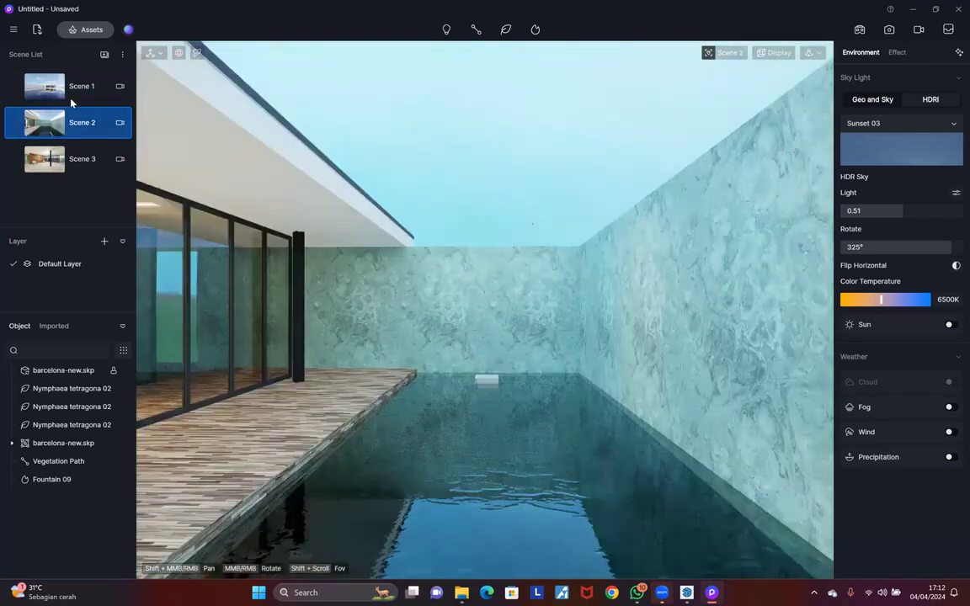
click(76, 153)
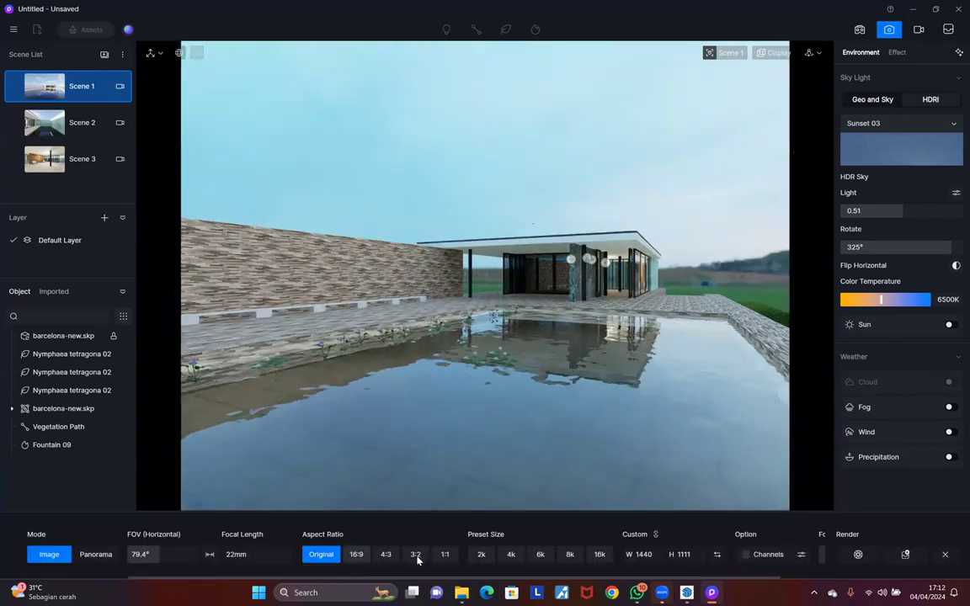
Step: Cancel the still-image save, switch the output to Panorama, and turn the camera beside the pool
click(356, 554)
click(386, 555)
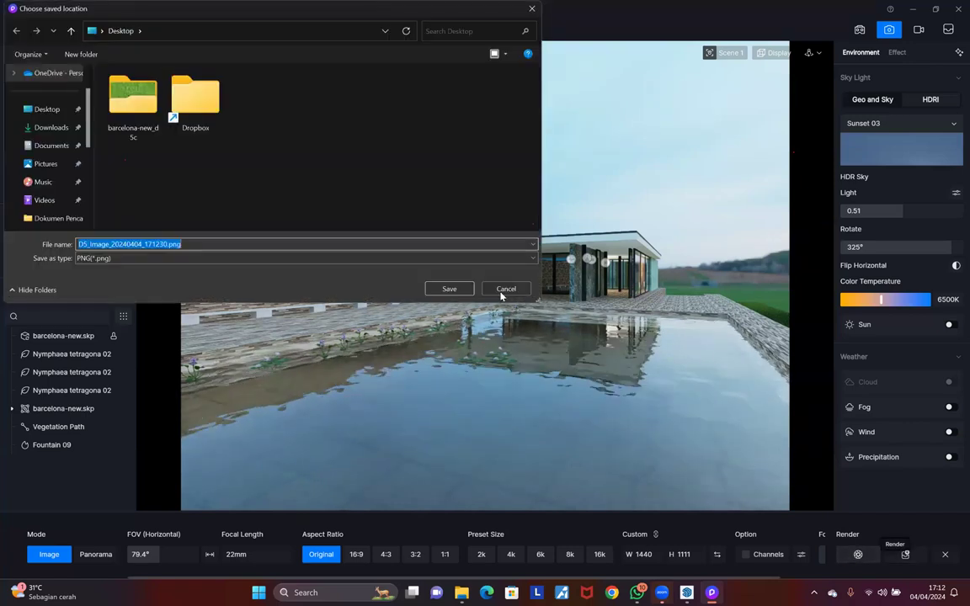
click(506, 288)
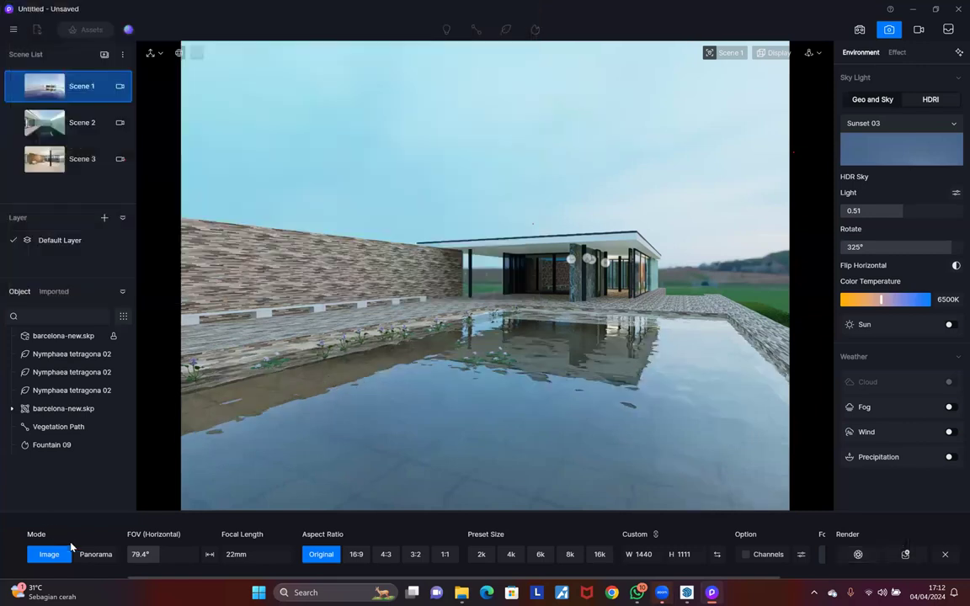
click(95, 554)
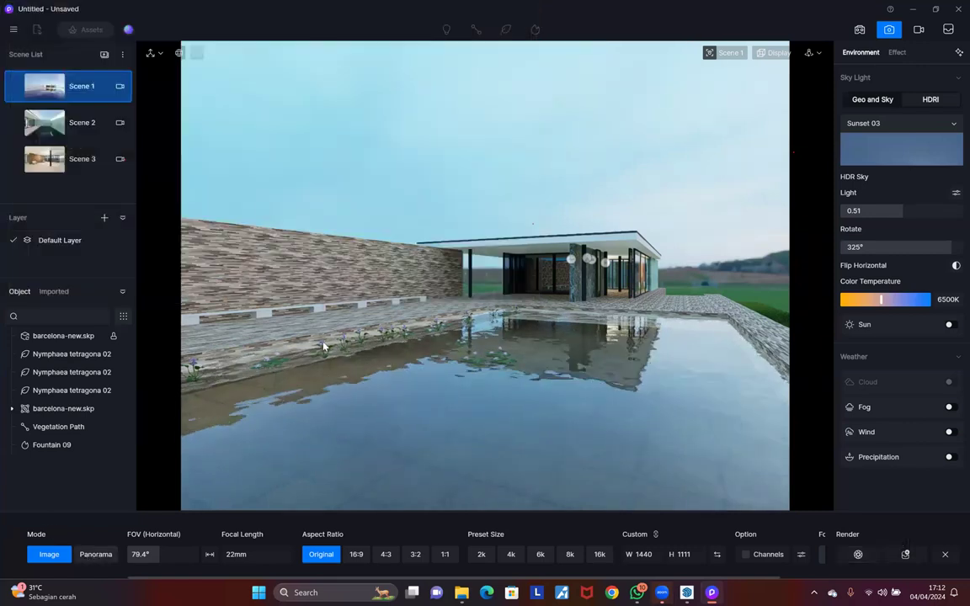
middle_drag(688, 354, 494, 329)
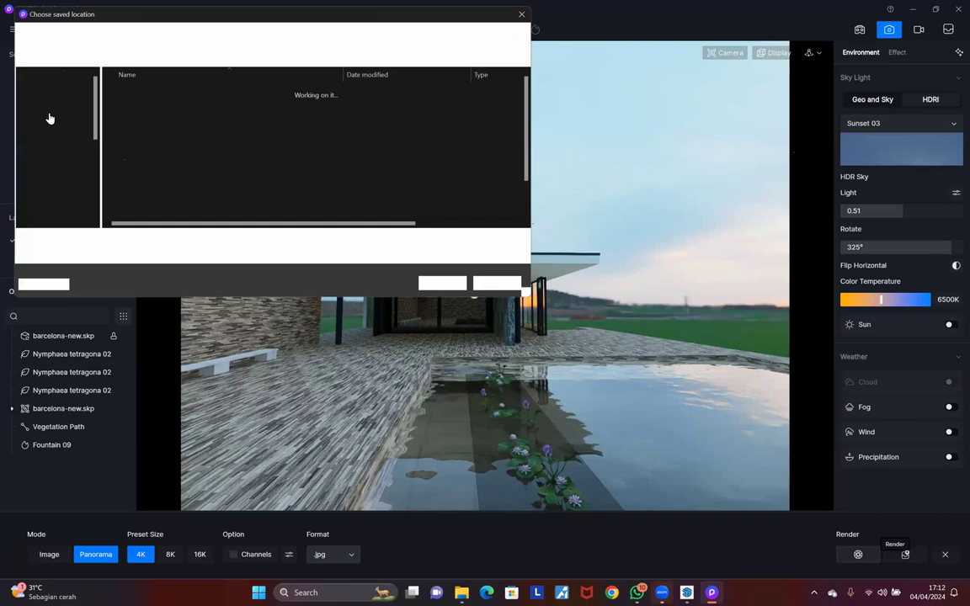
Step: Save the 4K panorama to the Desktop and follow its render progress
click(449, 291)
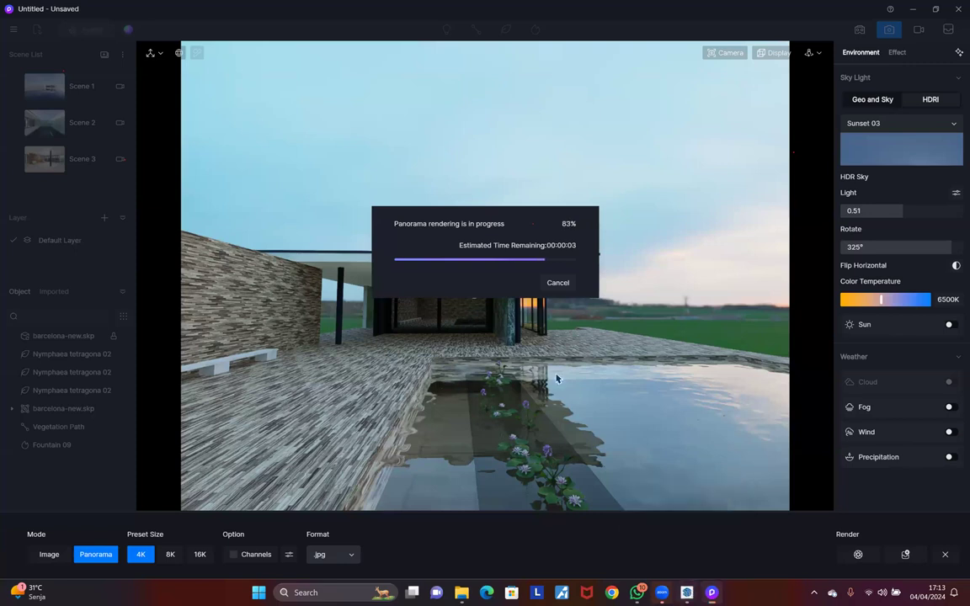
click(712, 593)
click(714, 593)
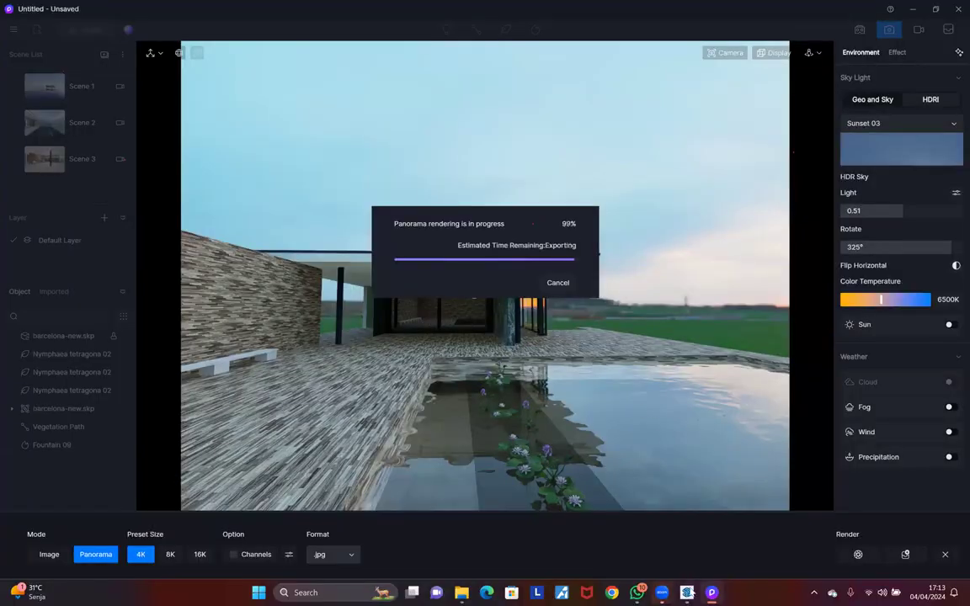
mouse_move(687, 593)
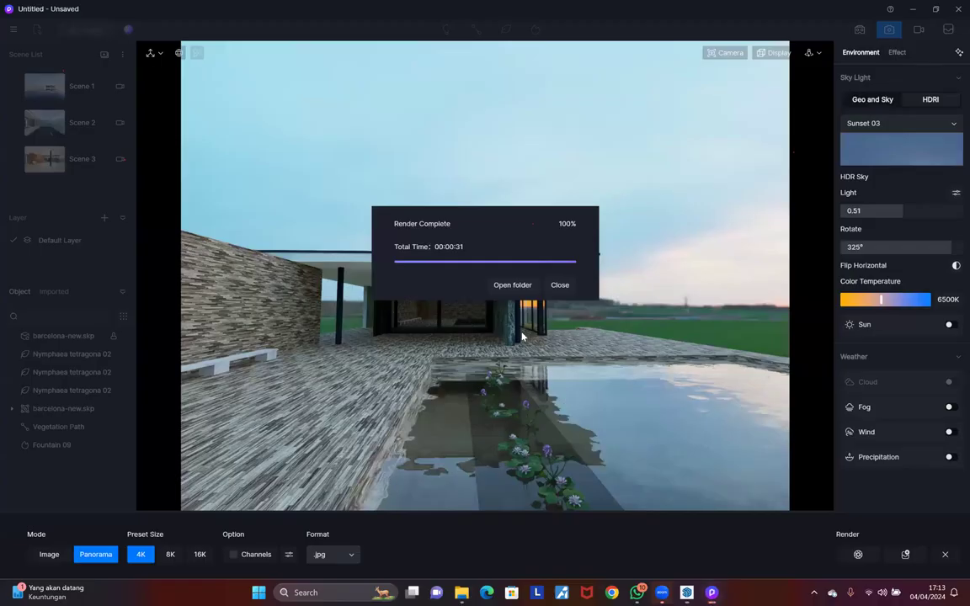
Step: Inspect D5_Panorama_20240404_171252.jpg in Photos, then return to D5 and dismiss the completion notice
click(515, 286)
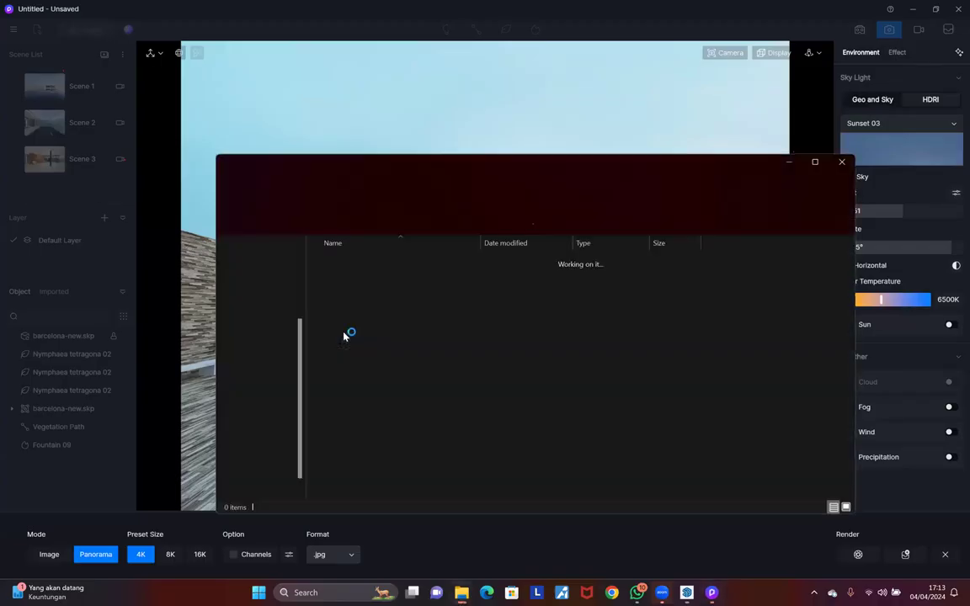
double_click(344, 334)
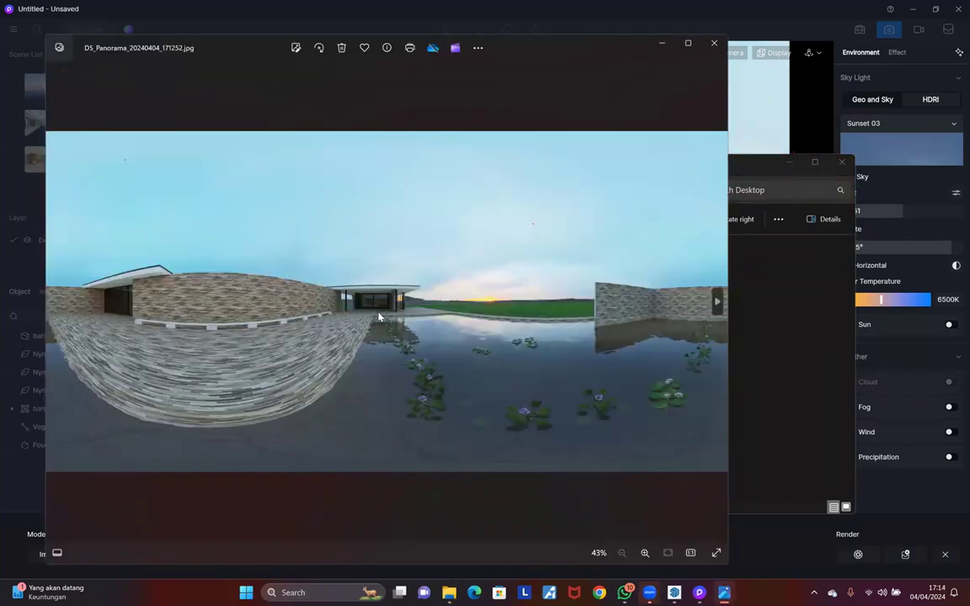
scroll(366, 304, up, 3)
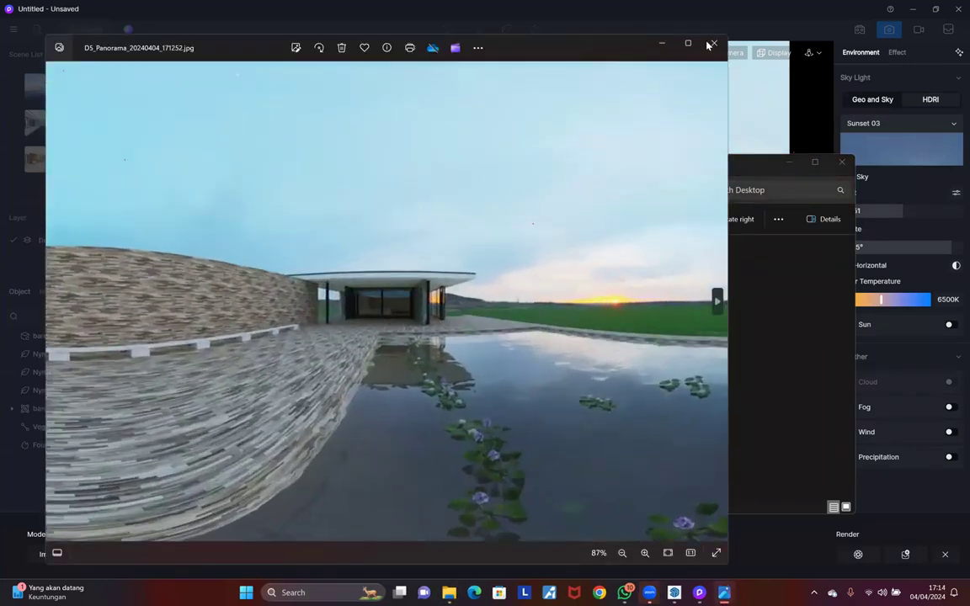
scroll(387, 300, down, 3)
click(714, 43)
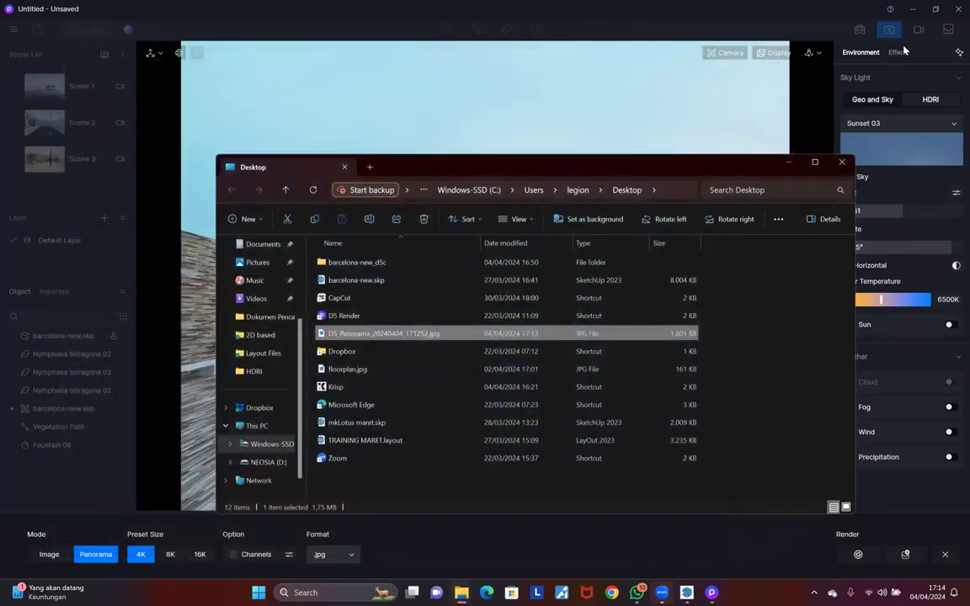
click(917, 31)
click(560, 285)
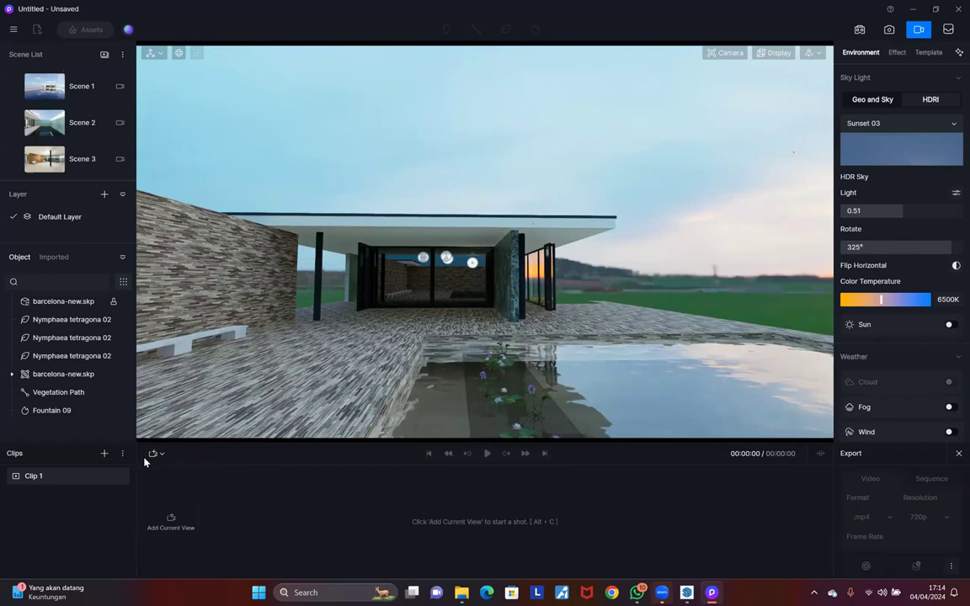
Step: Add the current view near the wall as the first shot of Clip 1
key(a)
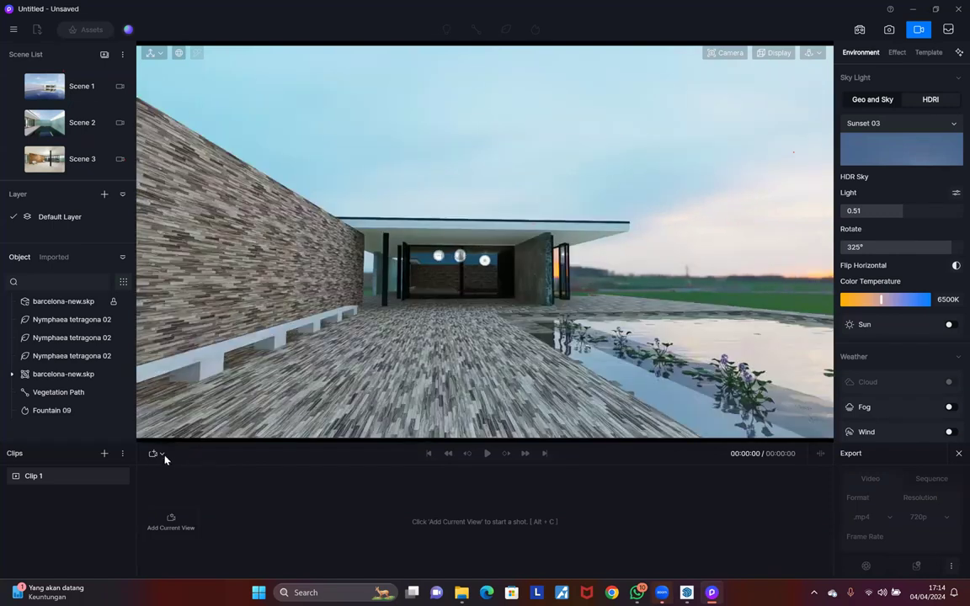
click(163, 455)
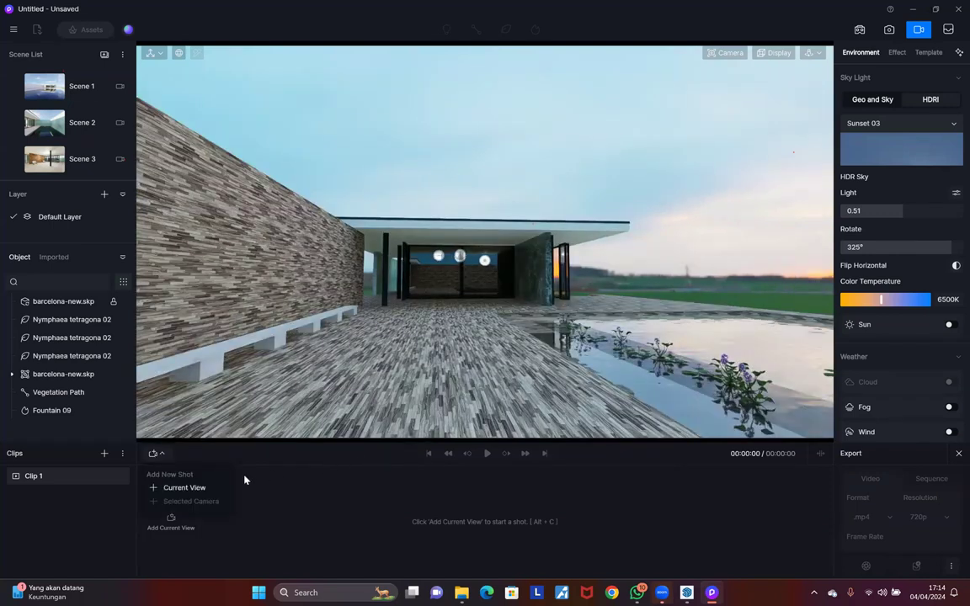
click(183, 488)
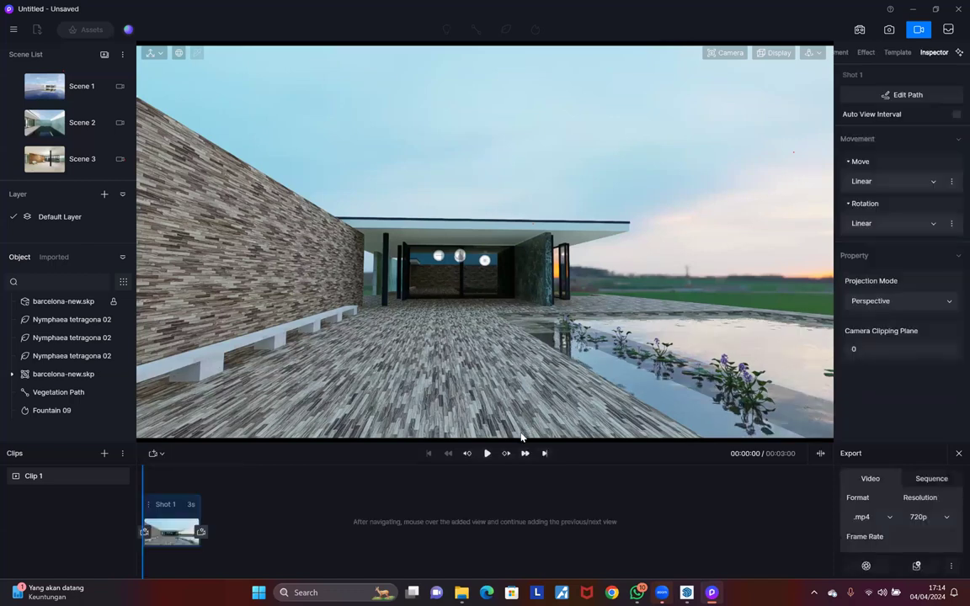
scroll(476, 320, up, 3)
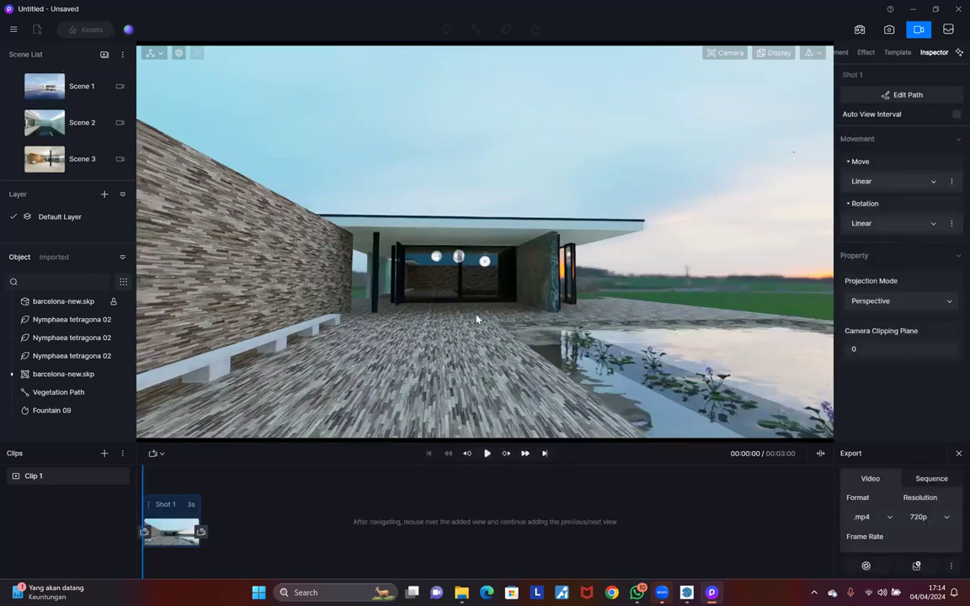
scroll(486, 362, up, 4)
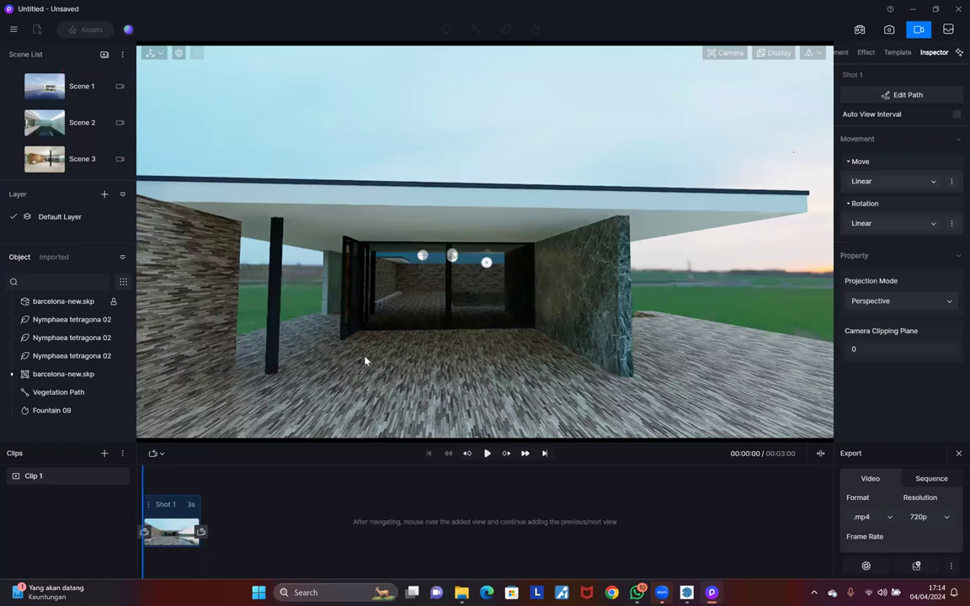
Step: Add shots from the pavilion's side and interior, then preview the clip
middle_drag(252, 365, 205, 379)
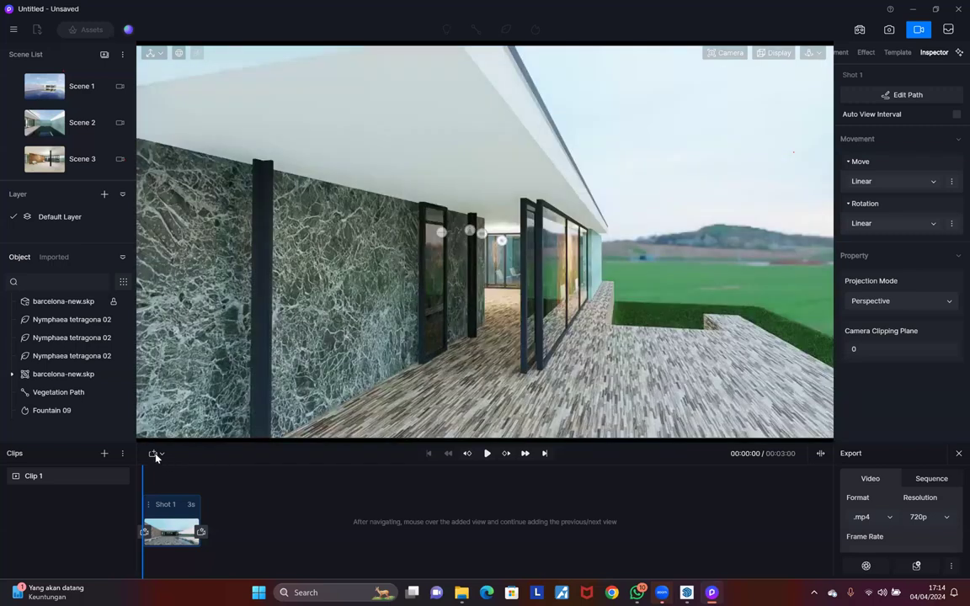
click(156, 456)
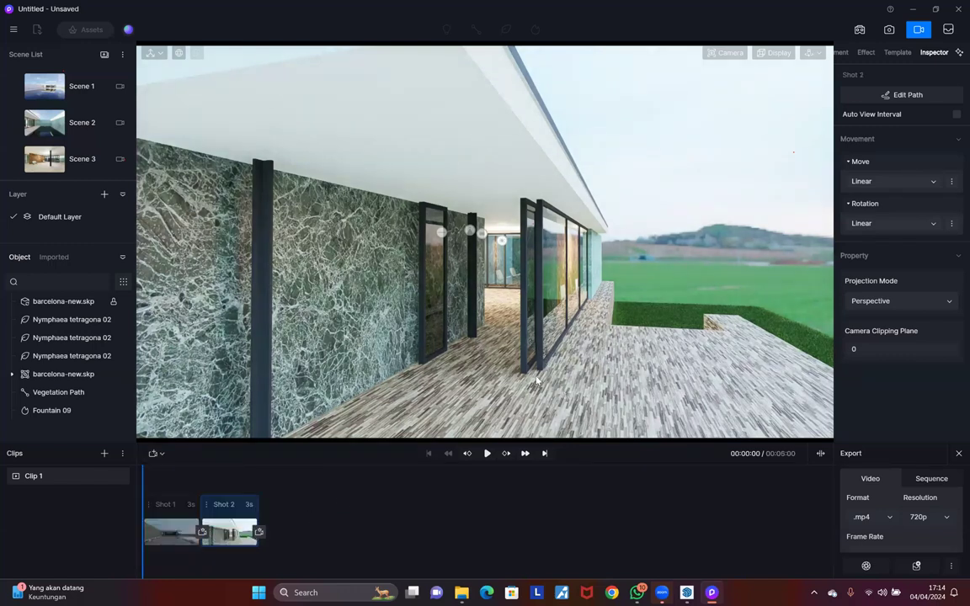
key(w)
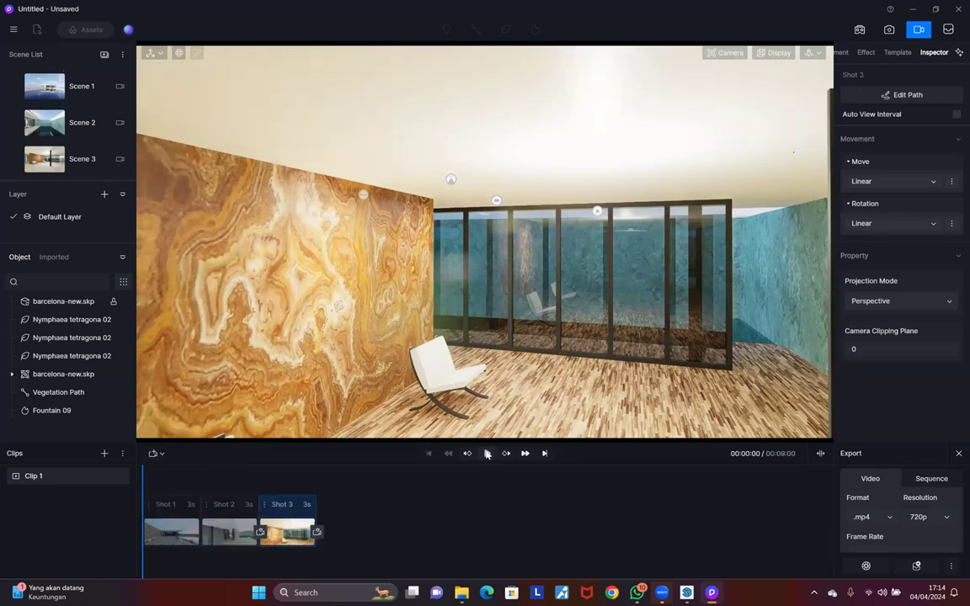
click(487, 454)
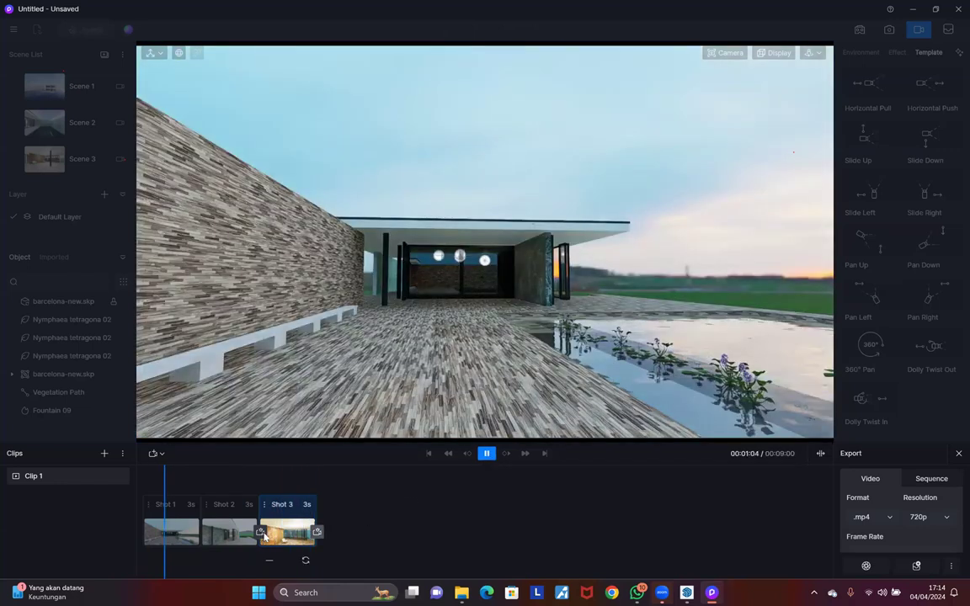
click(317, 531)
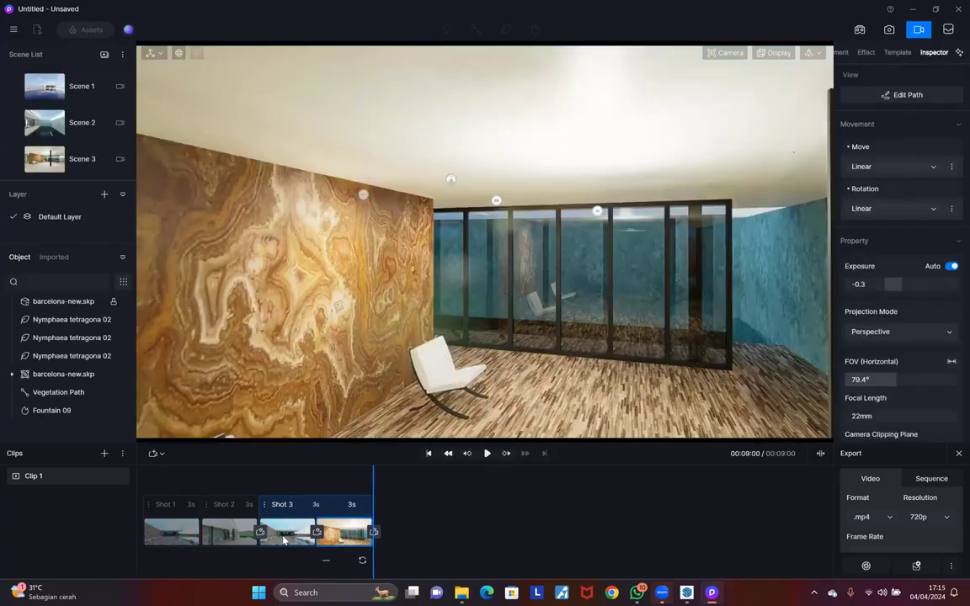
Step: Delete the extra shots, reframe the camera, and add the current view as Shot 1
click(326, 560)
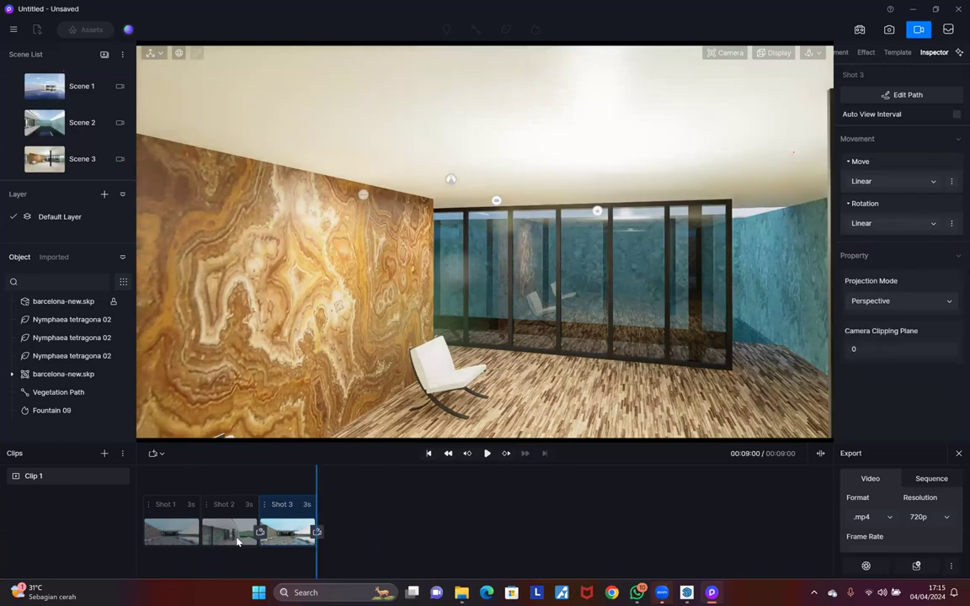
key(Delete)
key(Delete)
key(Delete)
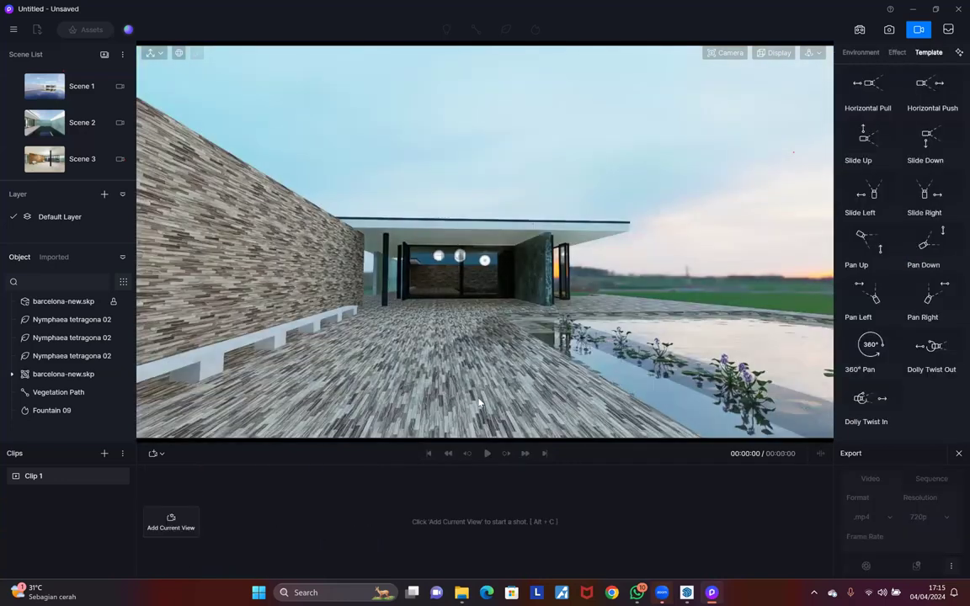
right_drag(441, 407, 430, 374)
key(d)
key(a)
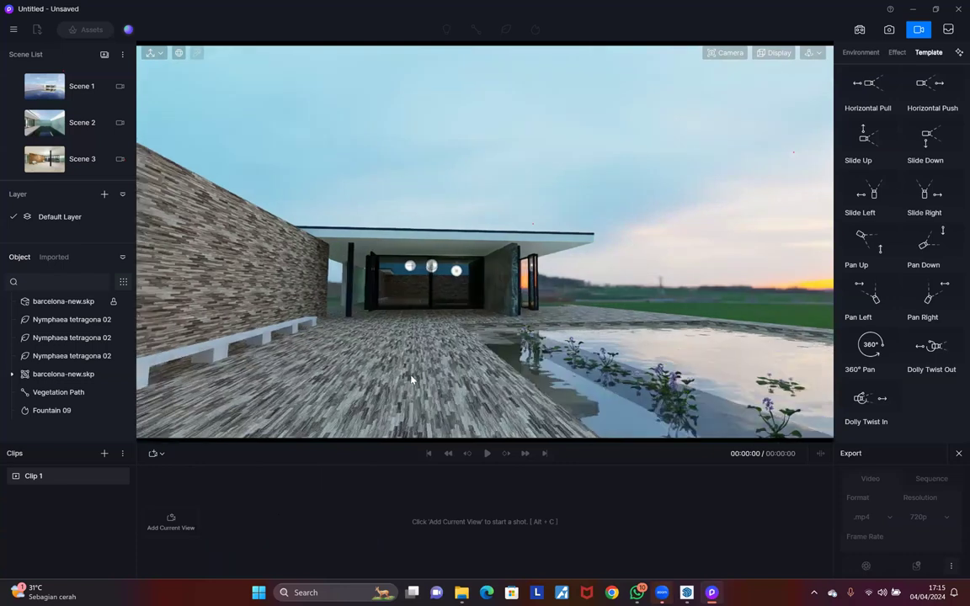
key(e)
key(e)
key(a)
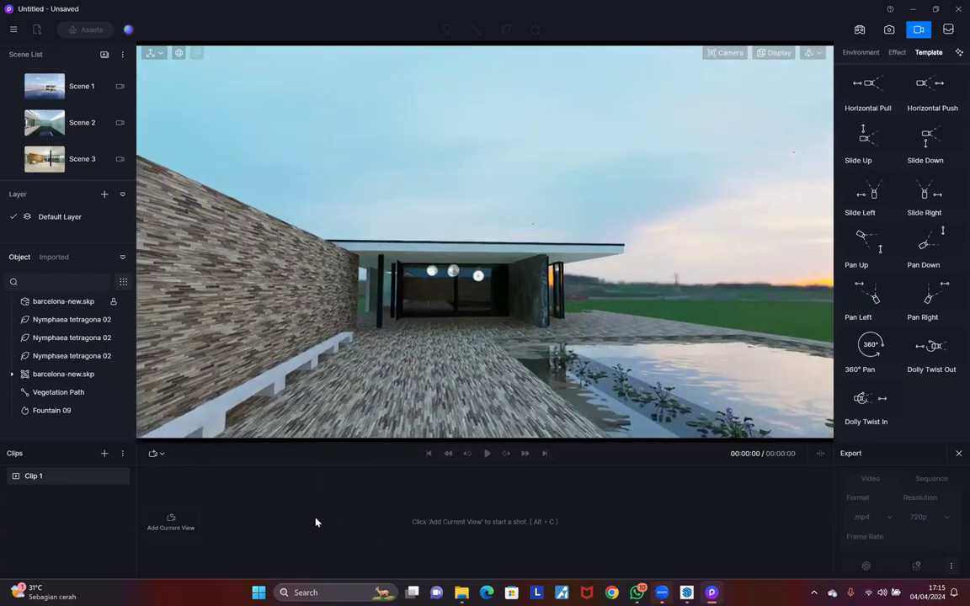
click(177, 521)
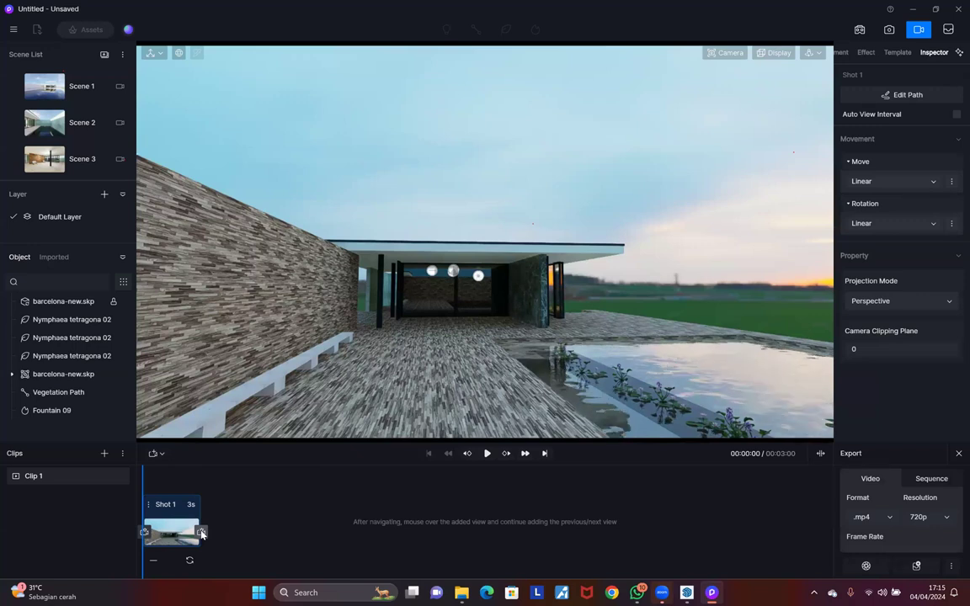
Step: Give Shot 1 a second camera view toward the pavilion and preview the move
middle_drag(498, 421, 269, 424)
right_drag(268, 425, 221, 429)
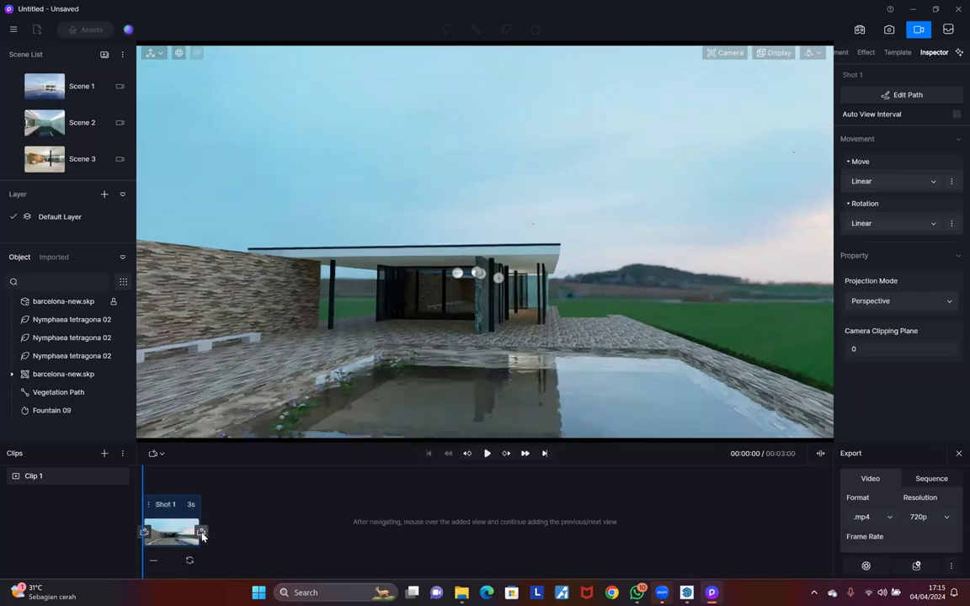
click(201, 533)
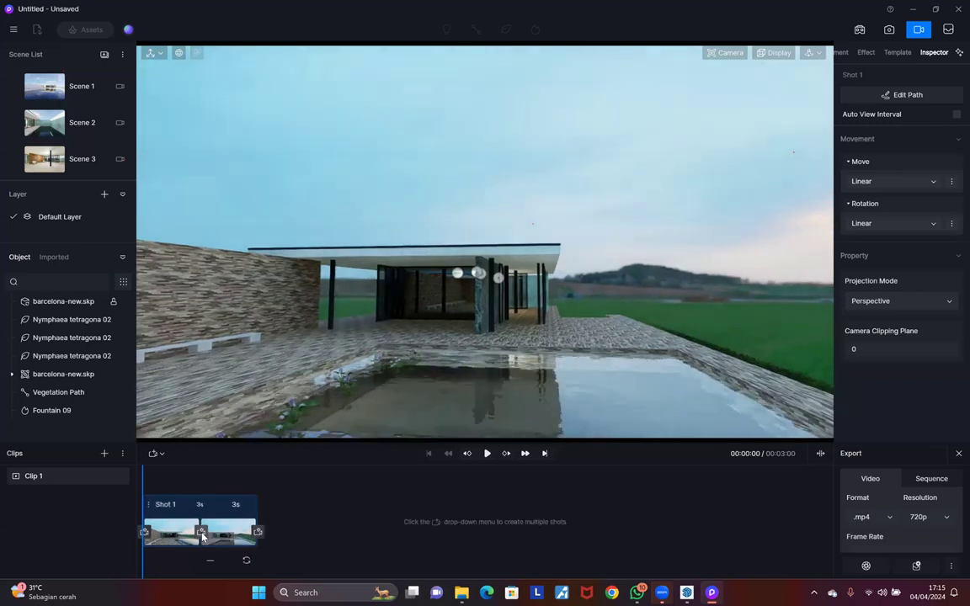
click(488, 454)
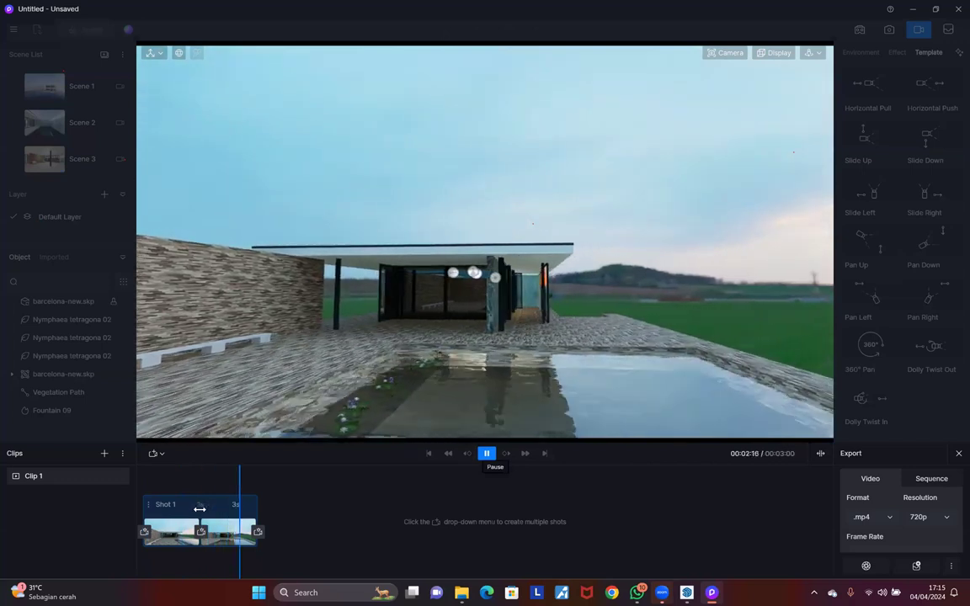
click(487, 453)
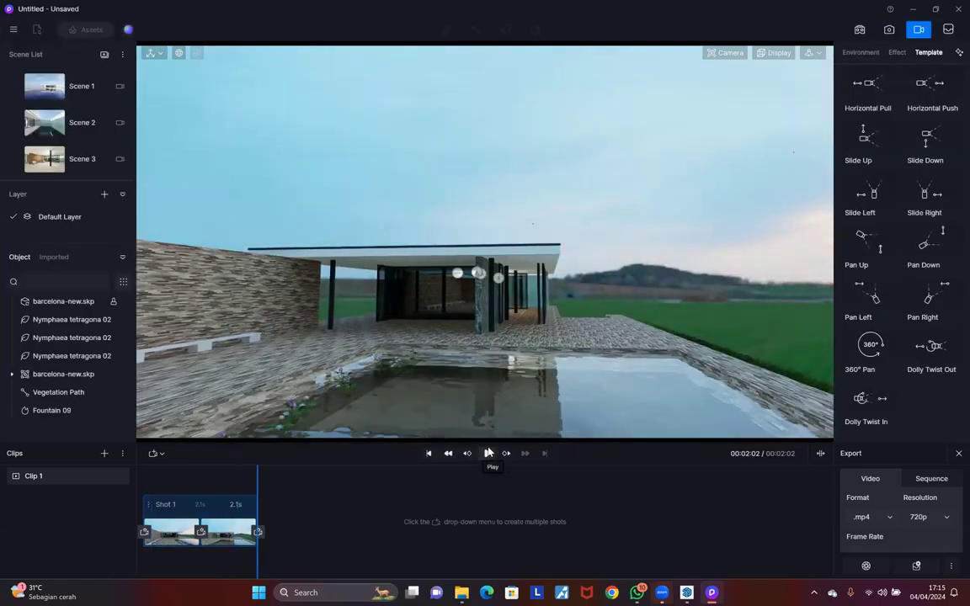
click(487, 453)
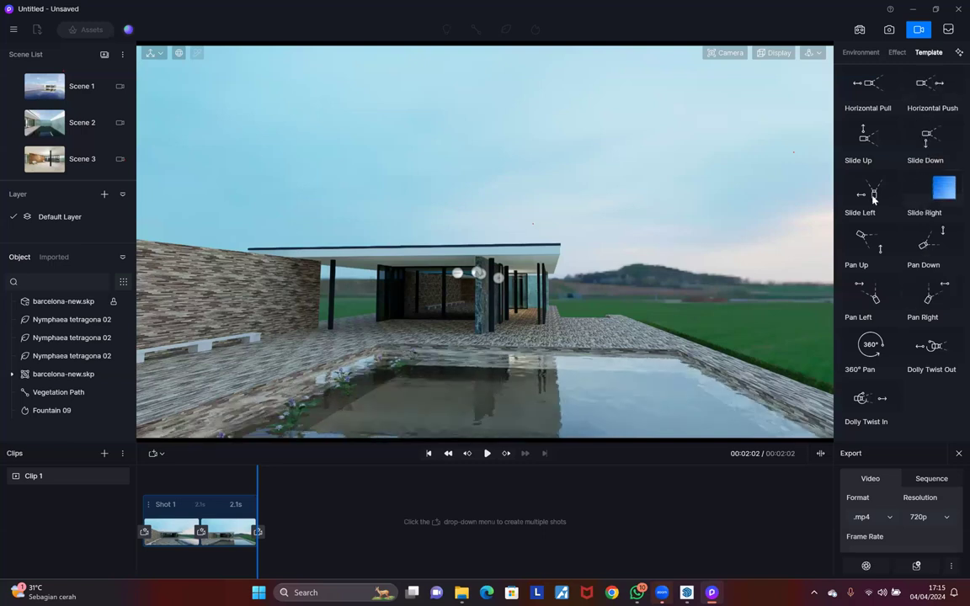
Step: Add a 3-second Slide Left template shot after Shot 1 and preview it
click(844, 209)
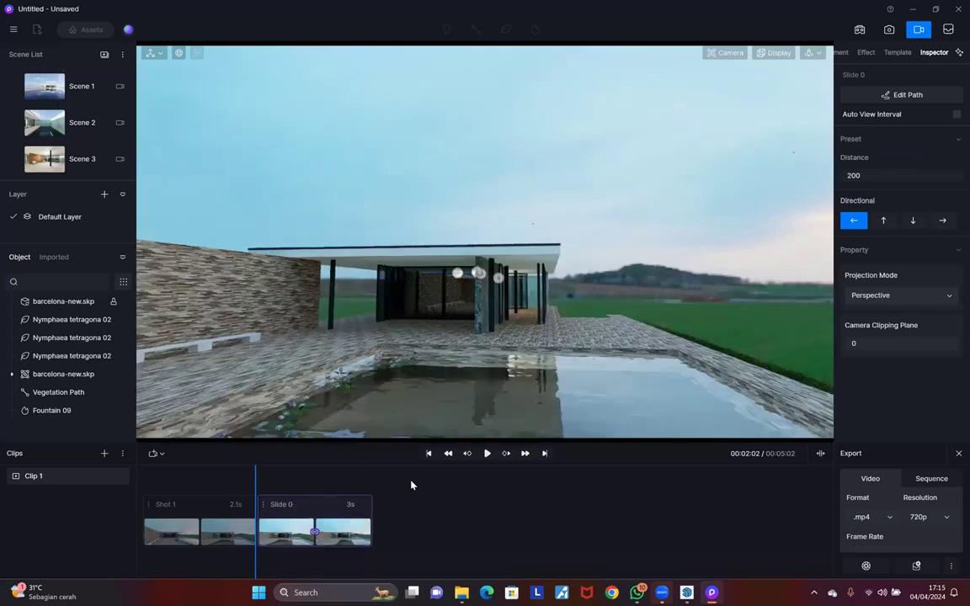
click(488, 454)
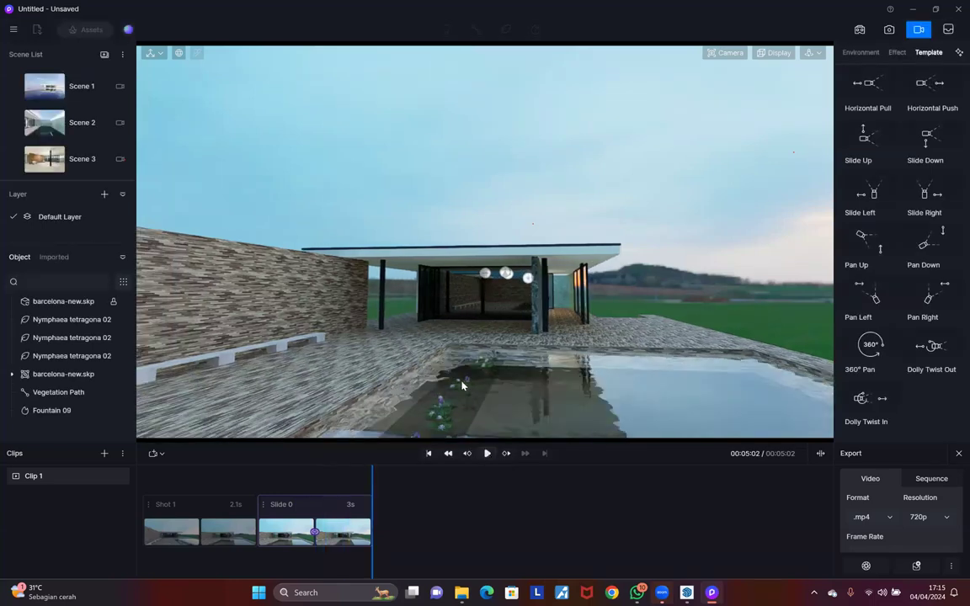
right_drag(567, 375, 567, 375)
key(a)
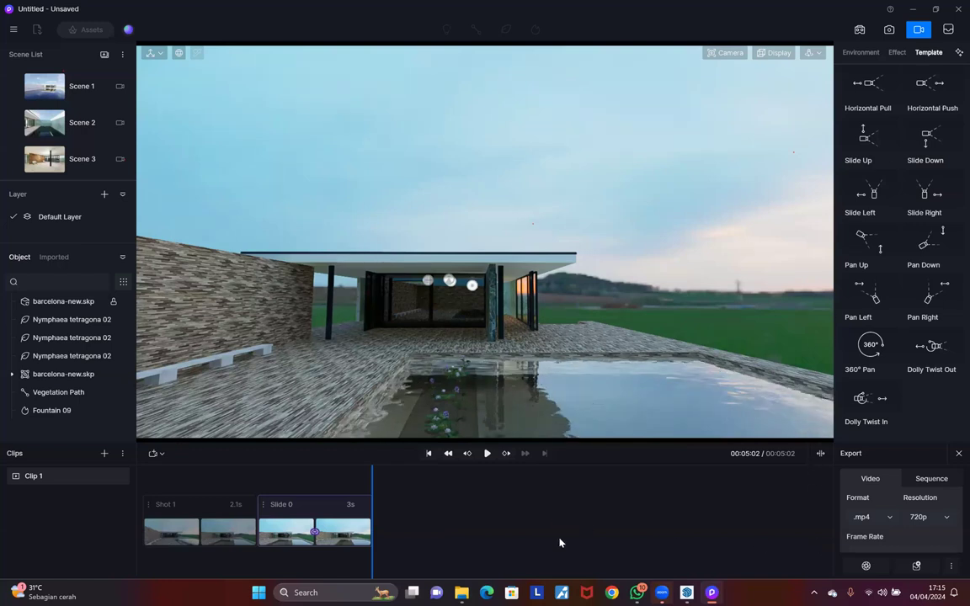
click(536, 537)
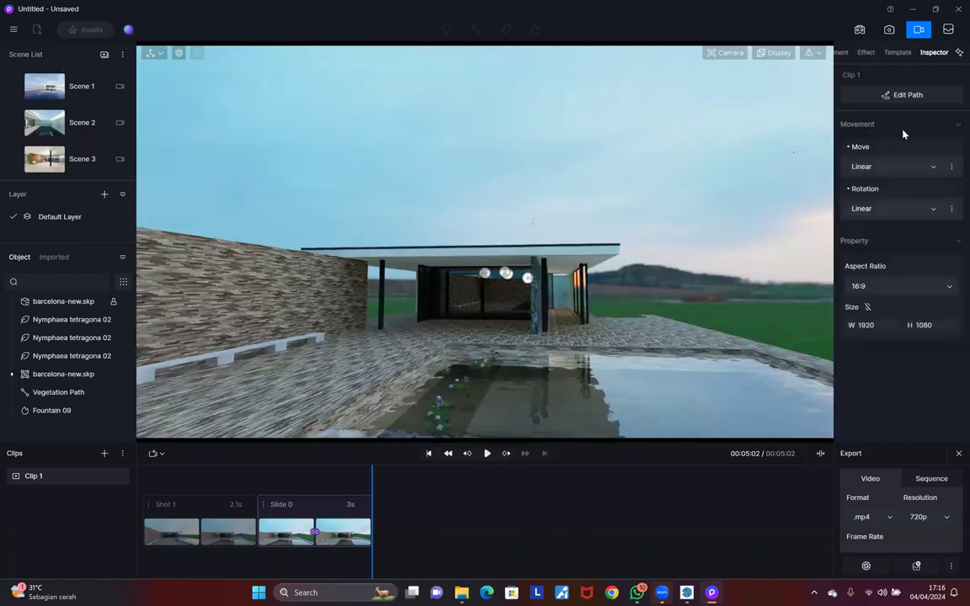
click(920, 32)
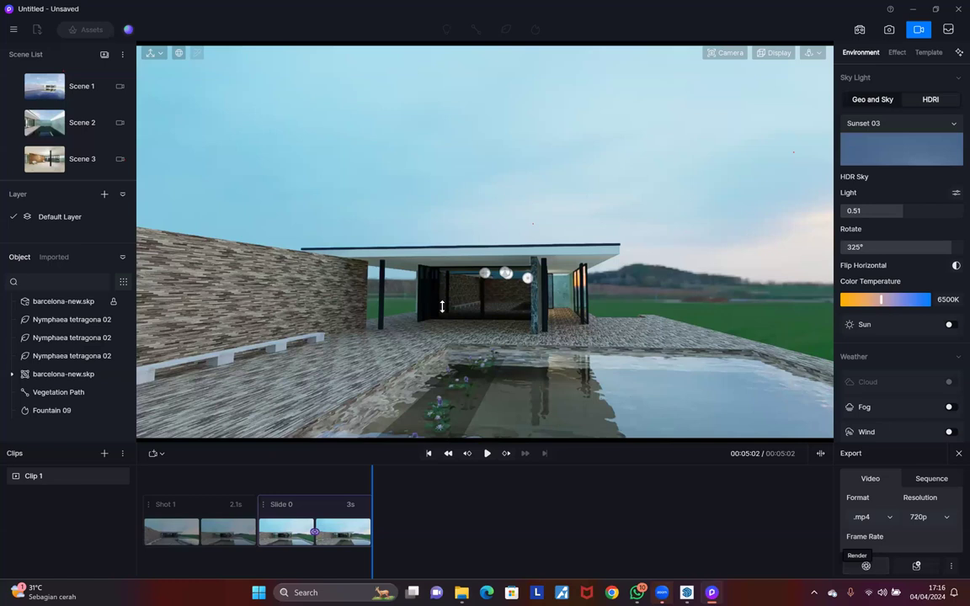
click(509, 289)
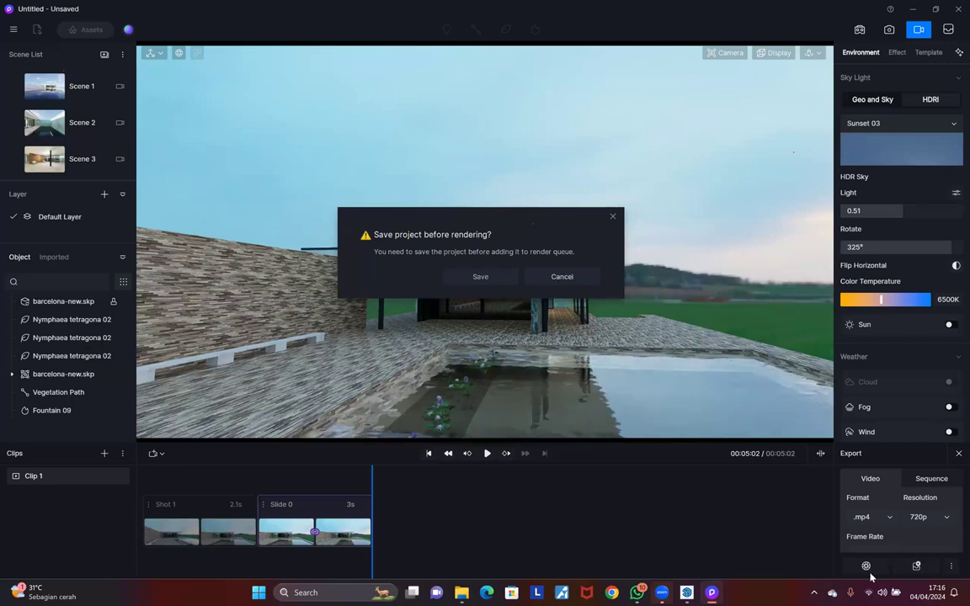
key(Escape)
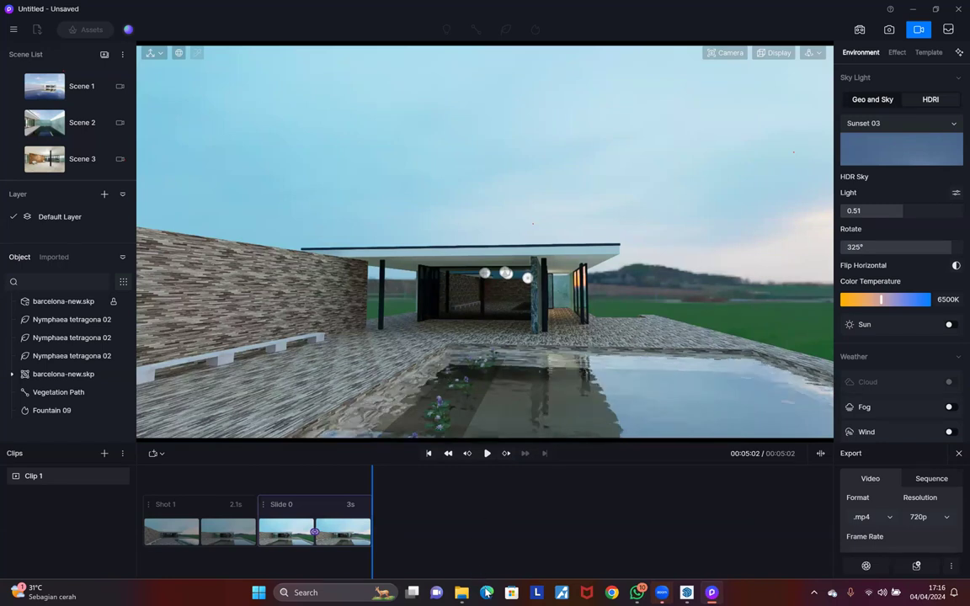
Step: Load youtube.com in Edge, restore the previous session's tabs, and maximize the window
click(487, 593)
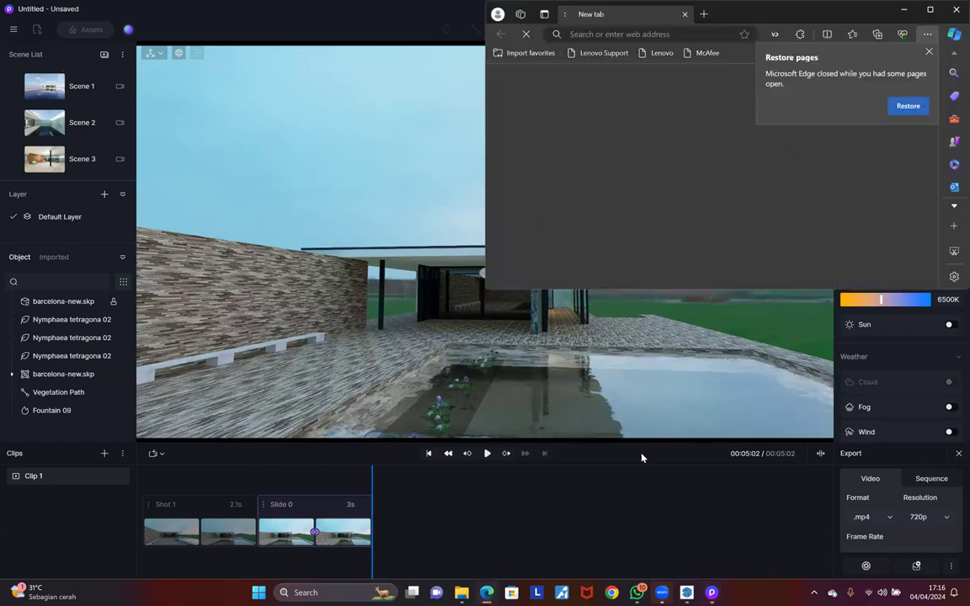
click(686, 38)
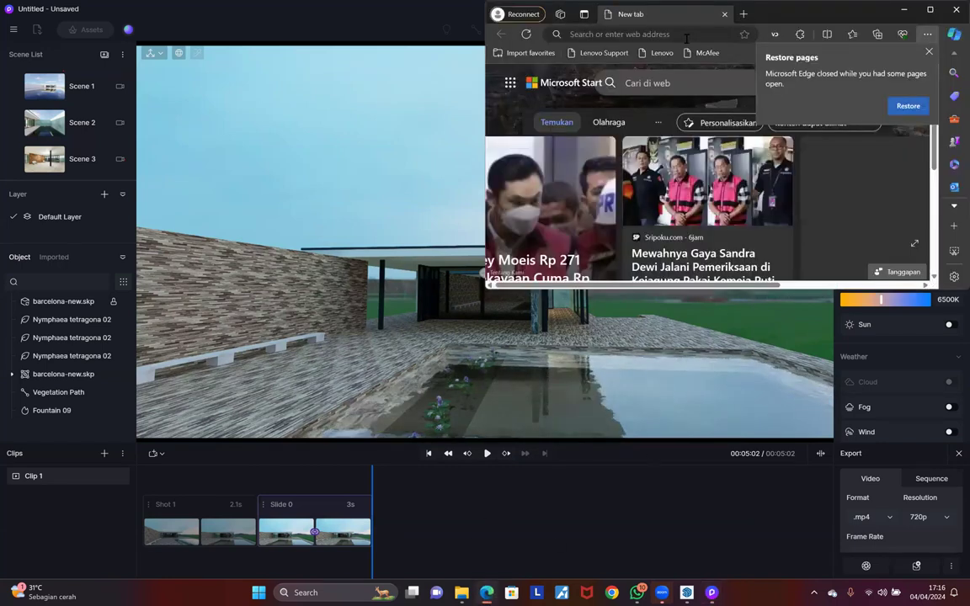
text(youtube.com)
key(Return)
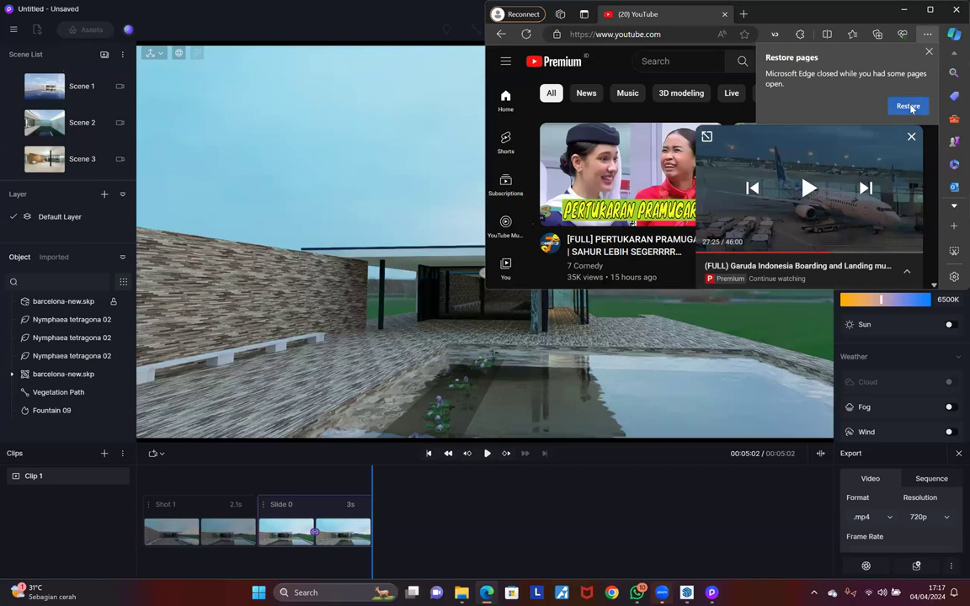
click(910, 107)
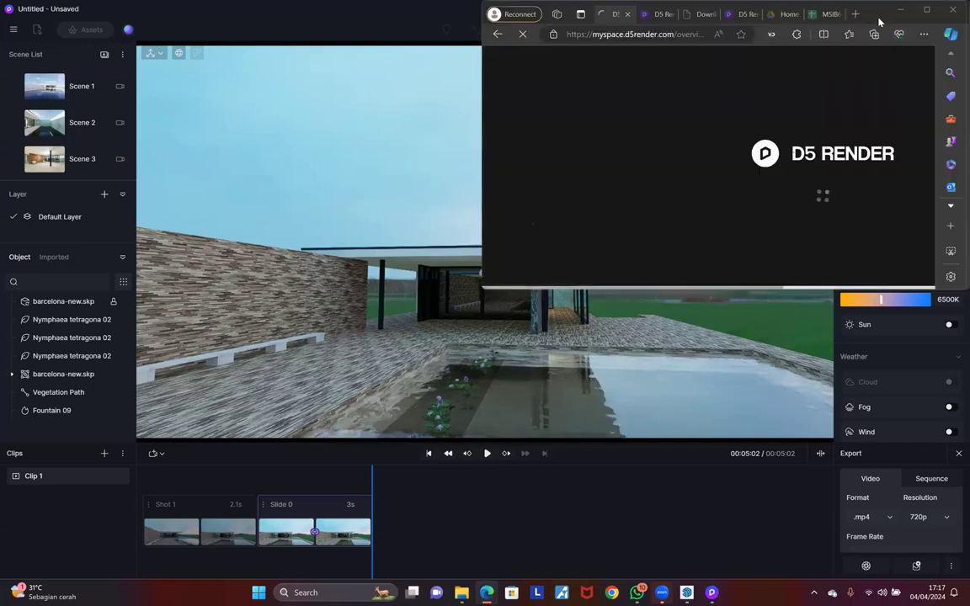
click(630, 36)
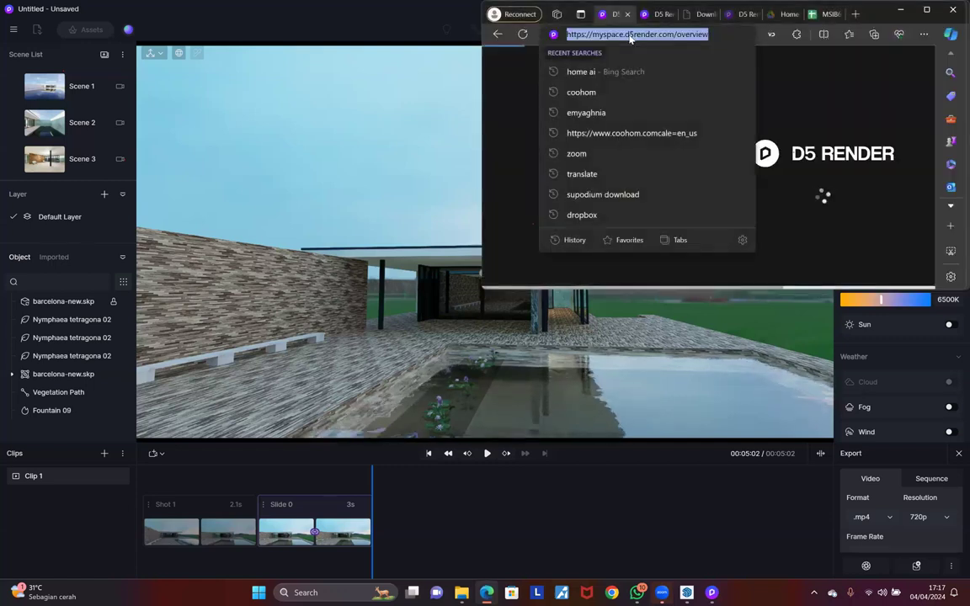
text(you)
key(Return)
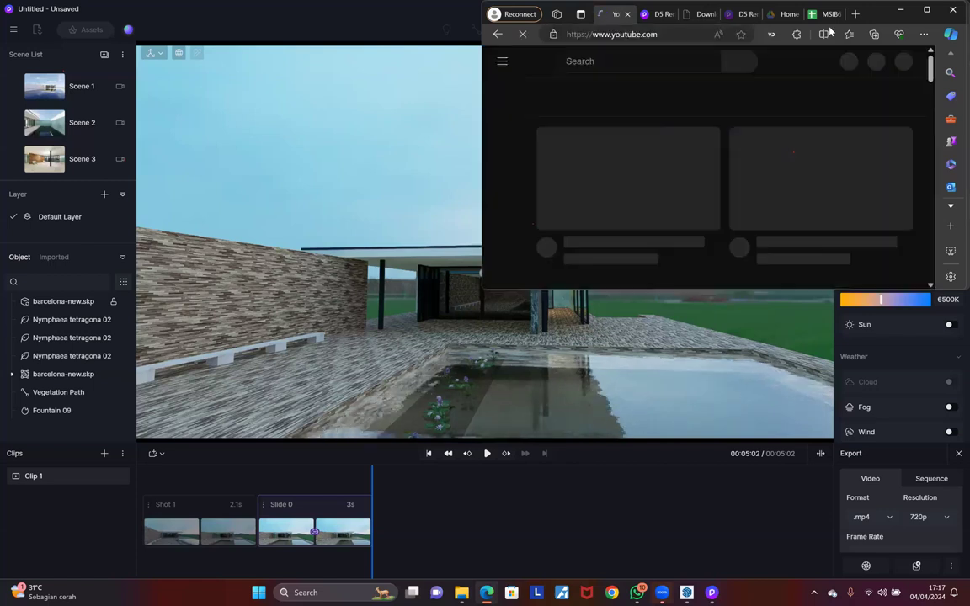
click(926, 10)
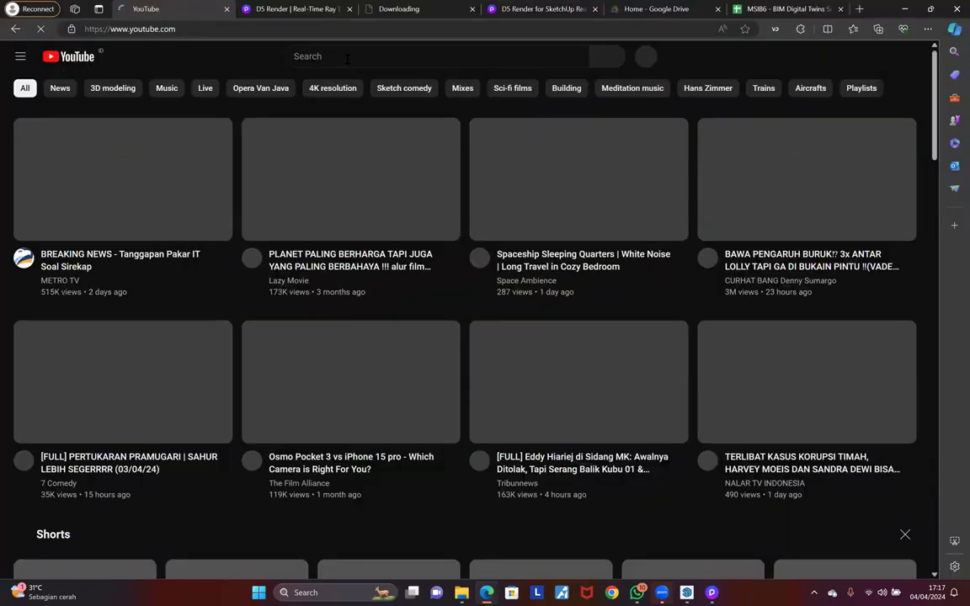
Step: Search YouTube for 'd5 film'
click(349, 56)
text(d5)
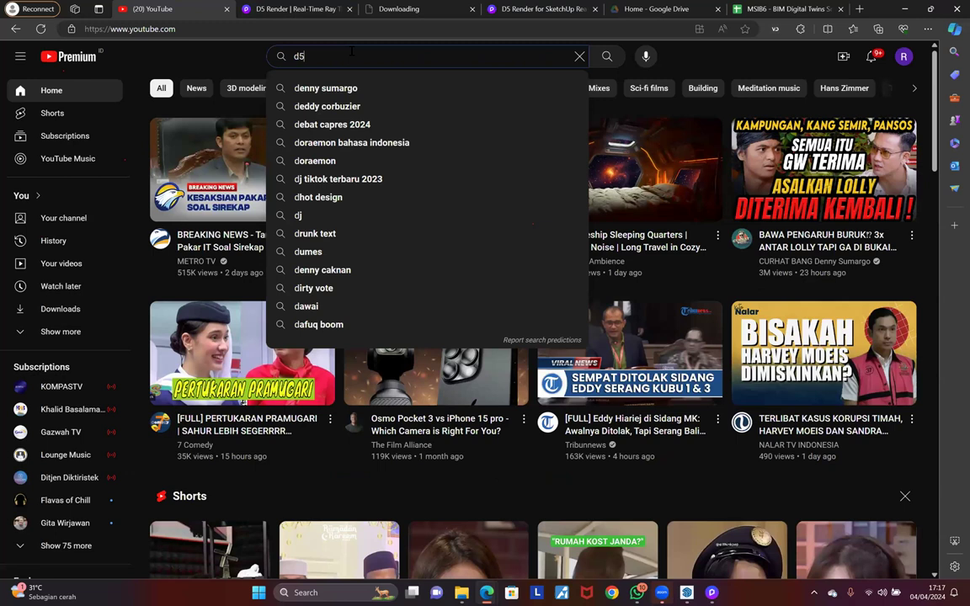
text( film)
key(Return)
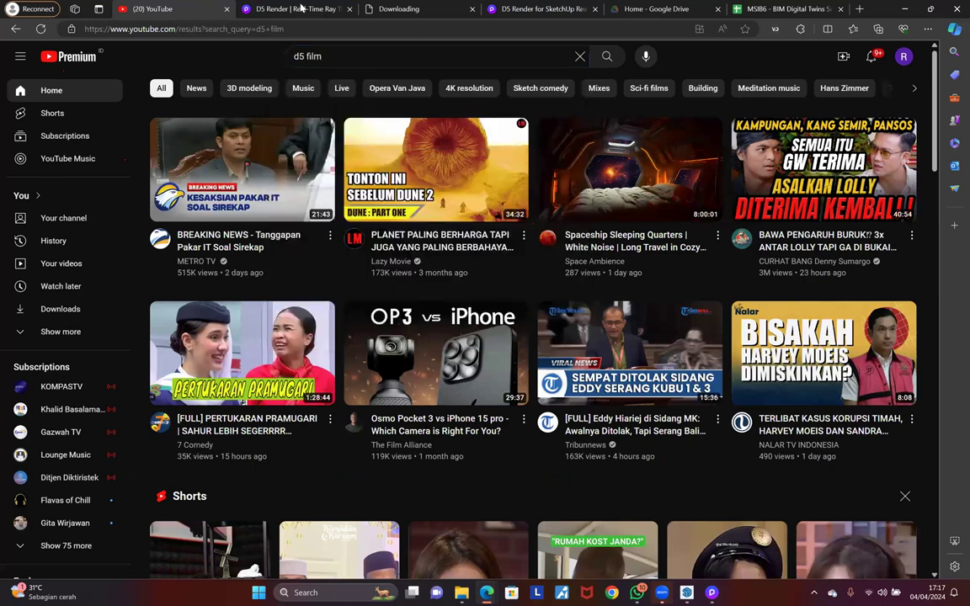
Step: Browse the D5 Render Gallery page, then return to the results and play all of the D5 Film playlist
key(ctrl+Tab)
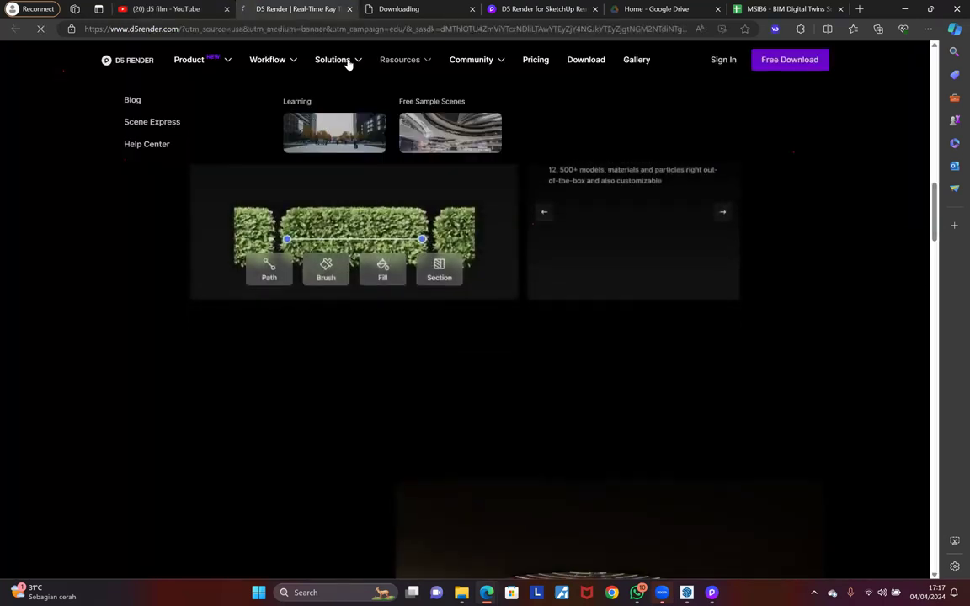
click(865, 72)
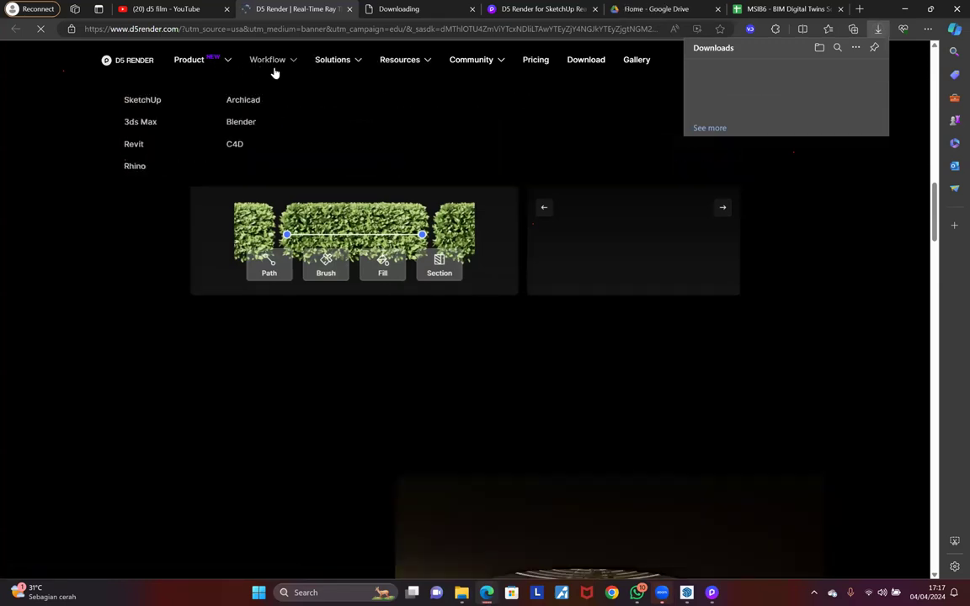
click(627, 61)
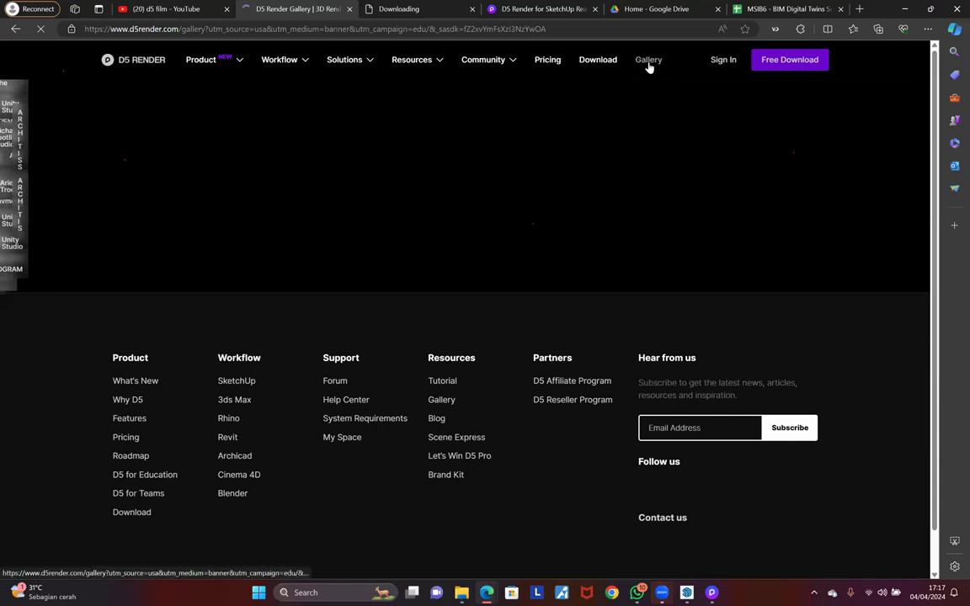
click(175, 9)
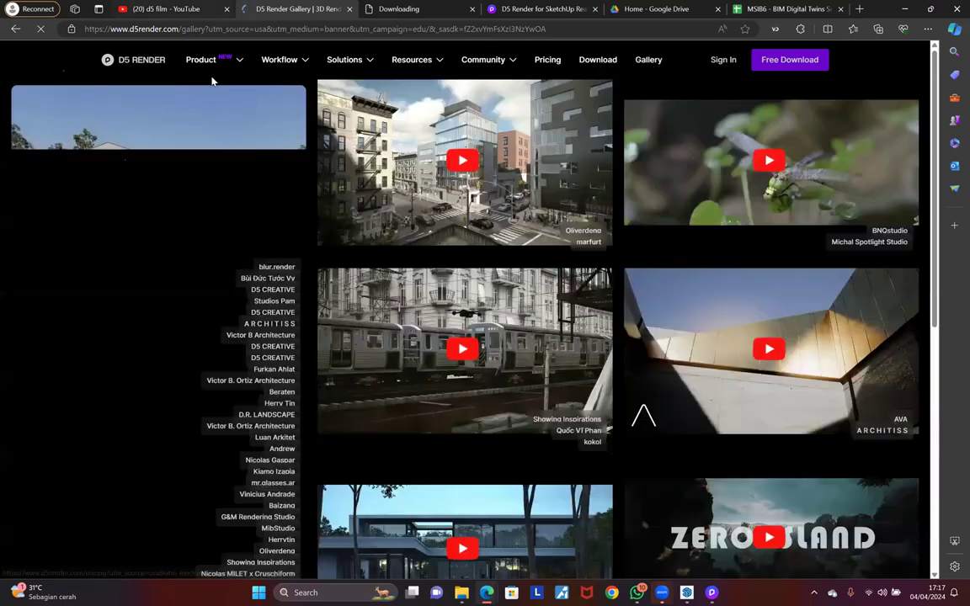
click(324, 202)
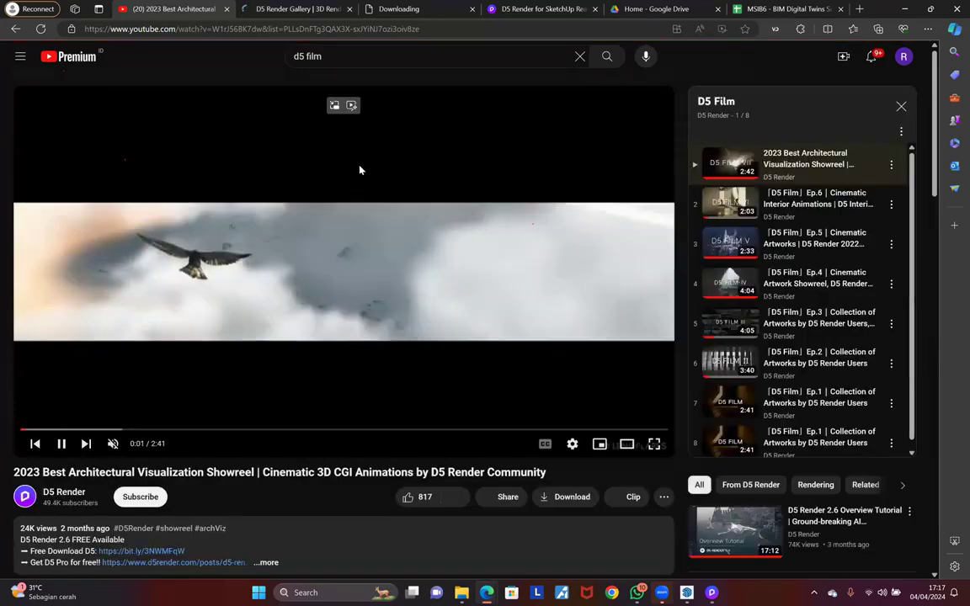
Step: Unmute the showreel, lower its volume slightly, and pause it at 0:20 on the arena scene
click(112, 444)
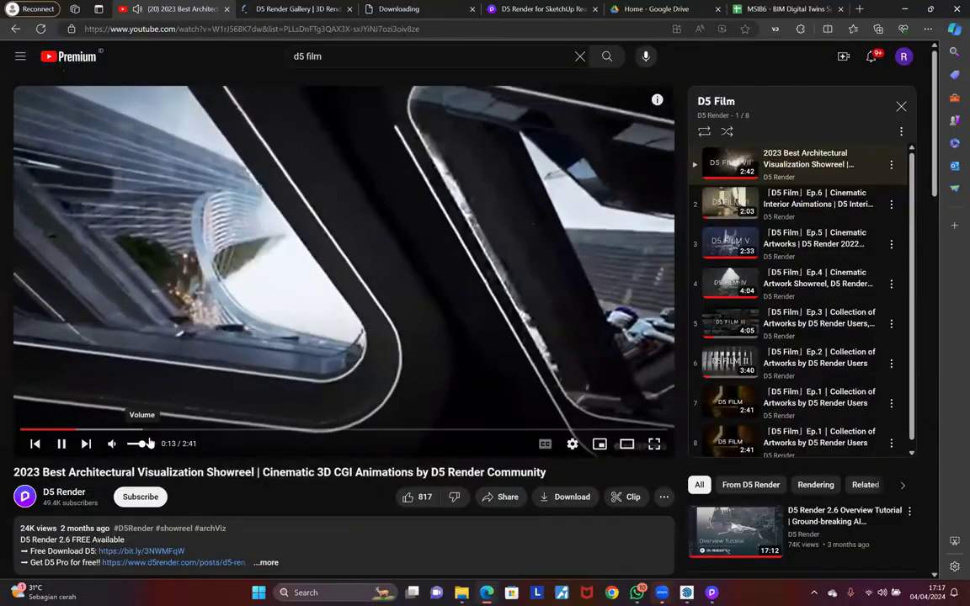
drag(149, 443, 137, 445)
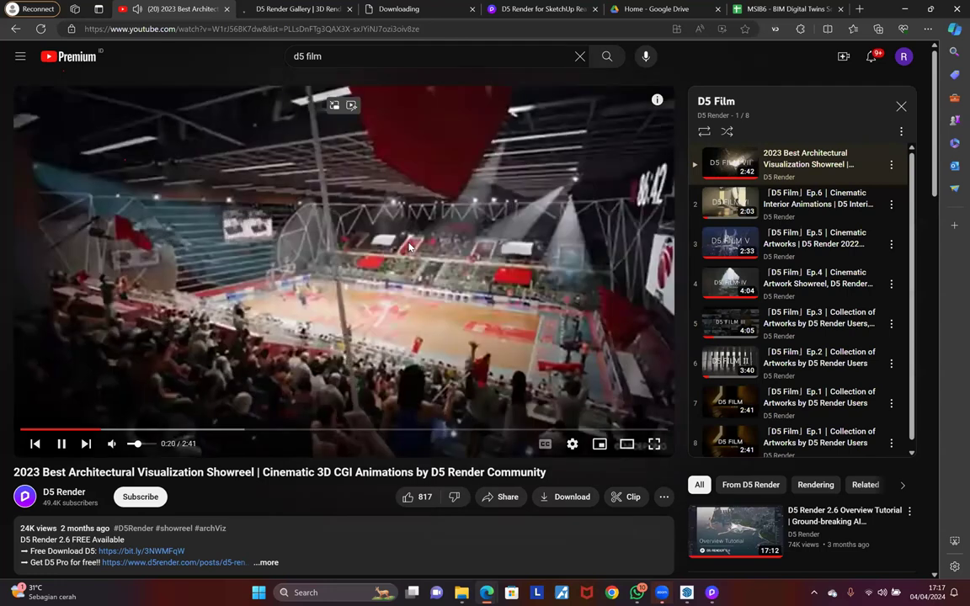
click(409, 248)
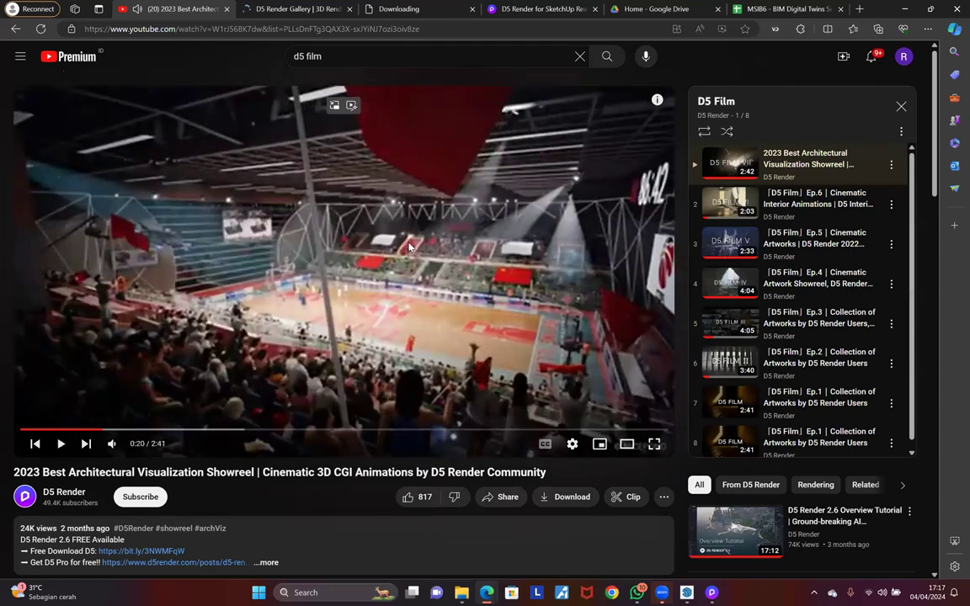